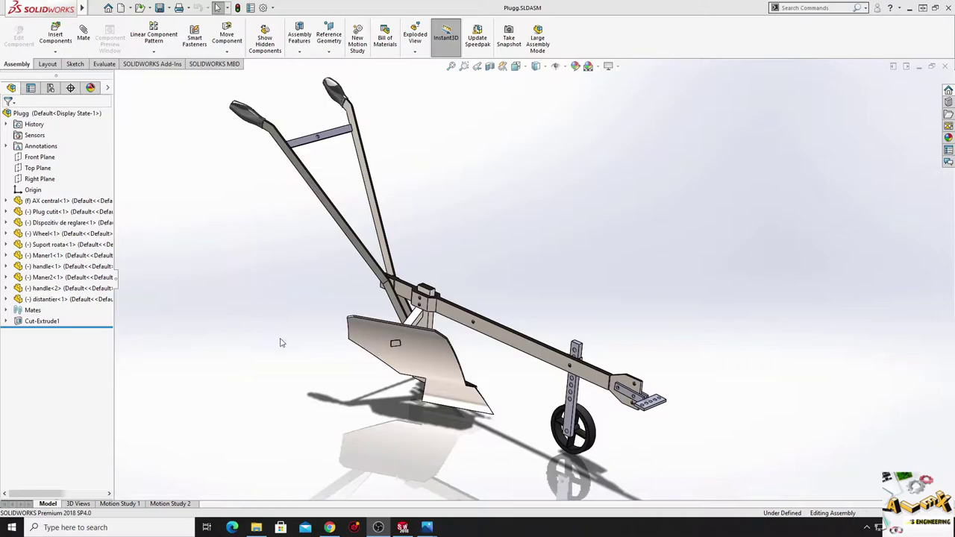
# Orbit the plow assembly to view it from below and at a new angle.
pyautogui.moveTo(401, 424)
pyautogui.mouseDown(button='middle')
pyautogui.moveTo(349, 407)
pyautogui.moveTo(368, 384)
pyautogui.moveTo(387, 397)
pyautogui.moveTo(522, 399)
pyautogui.moveTo(592, 422)
pyautogui.moveTo(365, 400)
pyautogui.moveTo(339, 429)
pyautogui.moveTo(328, 396)
pyautogui.moveTo(402, 421)
pyautogui.moveTo(378, 433)
pyautogui.moveTo(373, 448)
pyautogui.moveTo(417, 420)
pyautogui.moveTo(391, 425)
pyautogui.moveTo(437, 443)
pyautogui.mouseUp(button='middle')
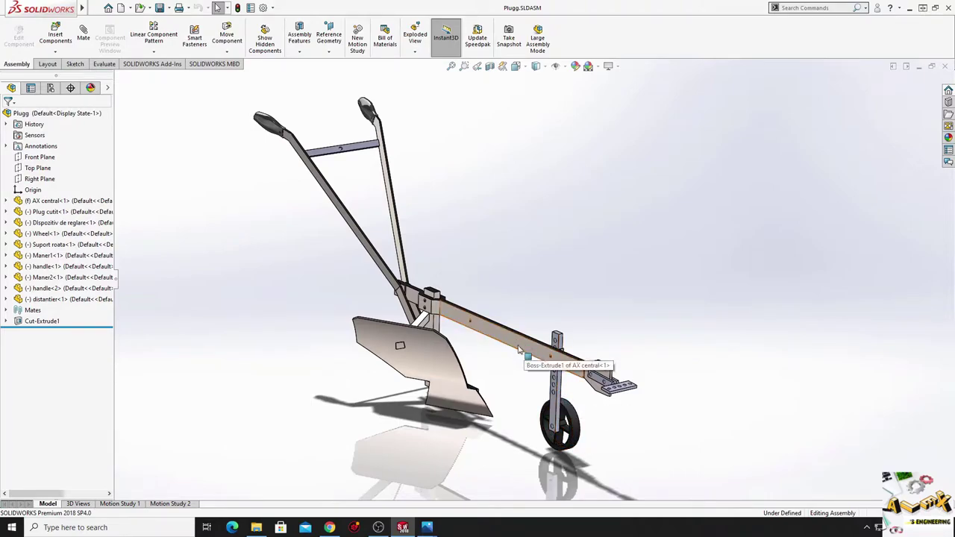
pyautogui.moveTo(513, 423)
pyautogui.mouseDown(button='middle')
pyautogui.moveTo(440, 446)
pyautogui.moveTo(565, 454)
pyautogui.moveTo(528, 435)
pyautogui.moveTo(552, 394)
pyautogui.moveTo(665, 413)
pyautogui.moveTo(499, 450)
pyautogui.moveTo(491, 469)
pyautogui.mouseUp(button='middle')
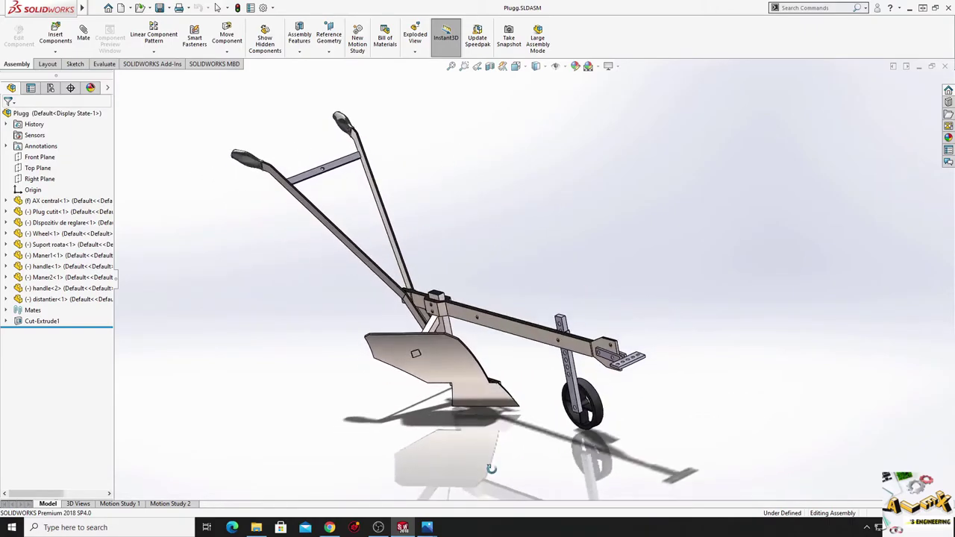
pyautogui.press('Escape')
pyautogui.moveTo(511, 431); pyautogui.dragTo(477, 442, button='middle')
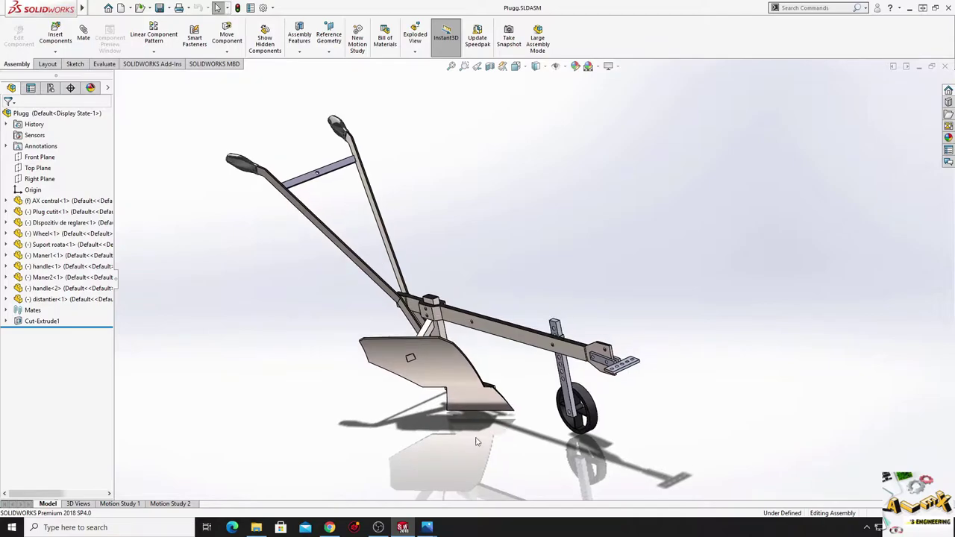
# Create a new part document and start a sketch on the Front Plane.
pyautogui.click(120, 8)
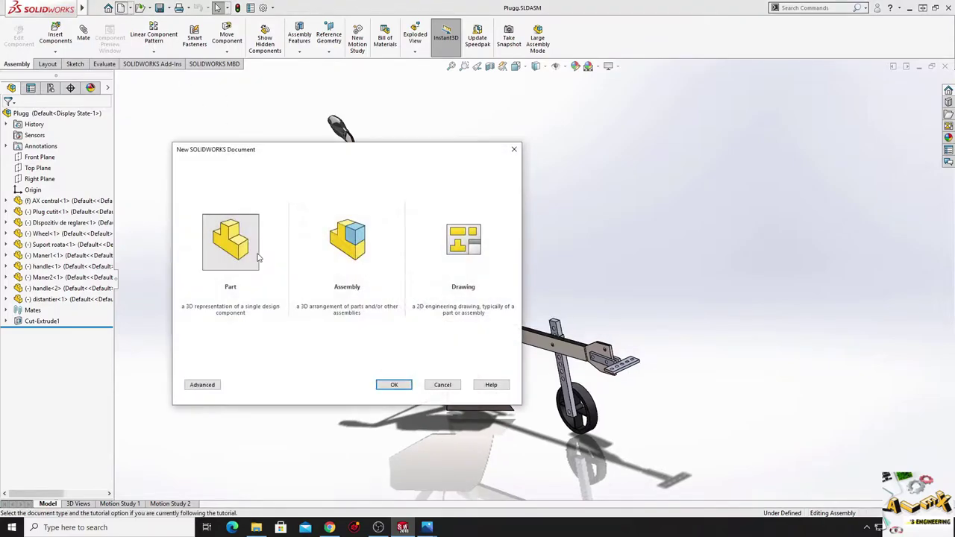
pyautogui.click(391, 384)
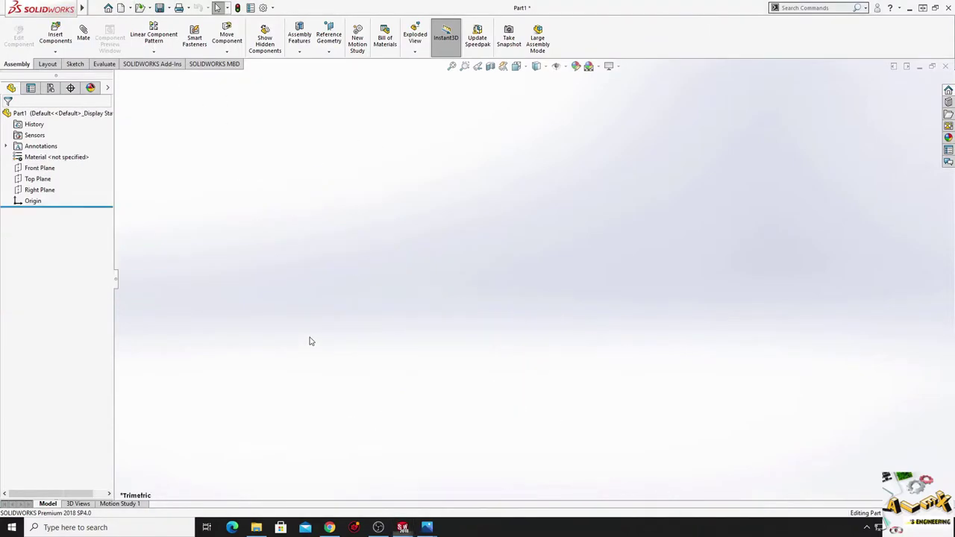
pyautogui.click(43, 169)
pyautogui.click(53, 152)
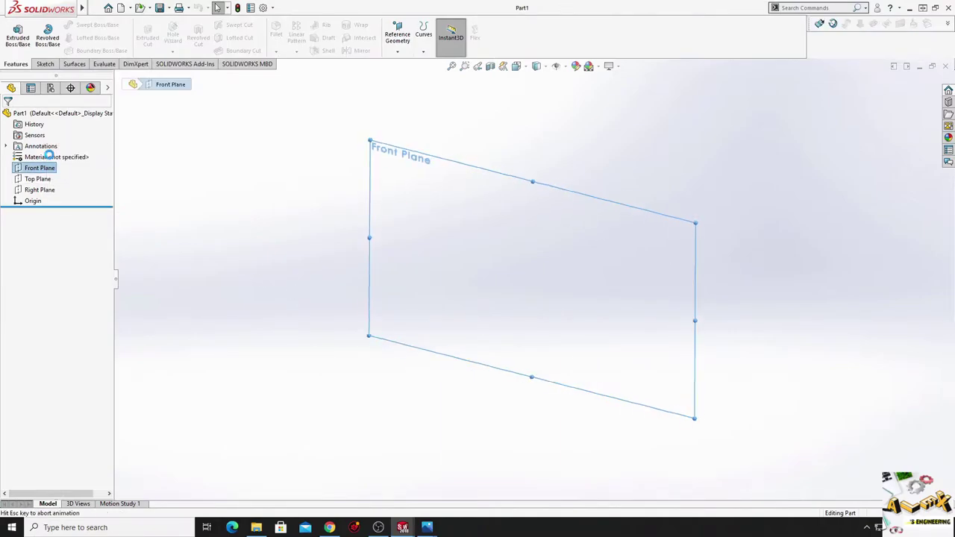
pyautogui.click(290, 262)
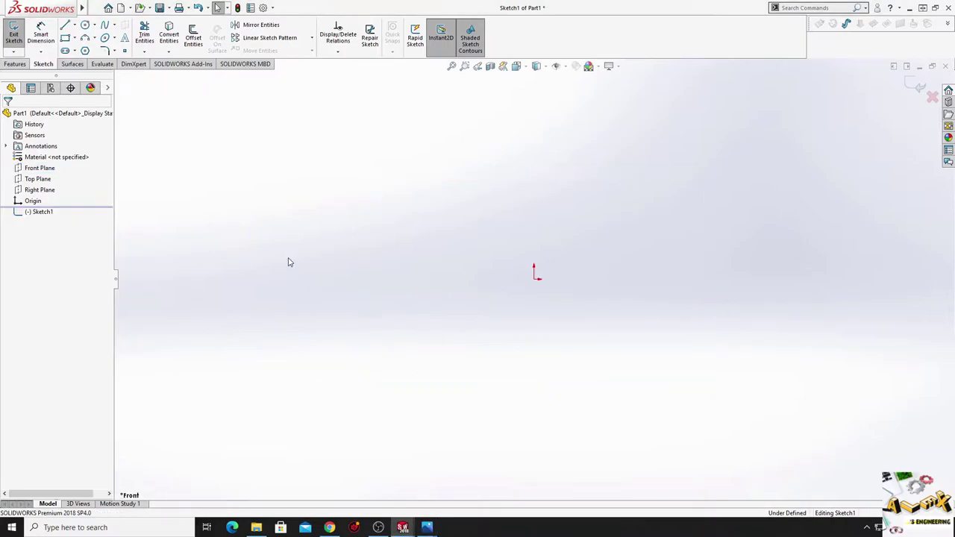
# Draw four concentric circles centred on the origin: two large outer ones and two small inner ones.
pyautogui.click(85, 26)
pyautogui.click(534, 276)
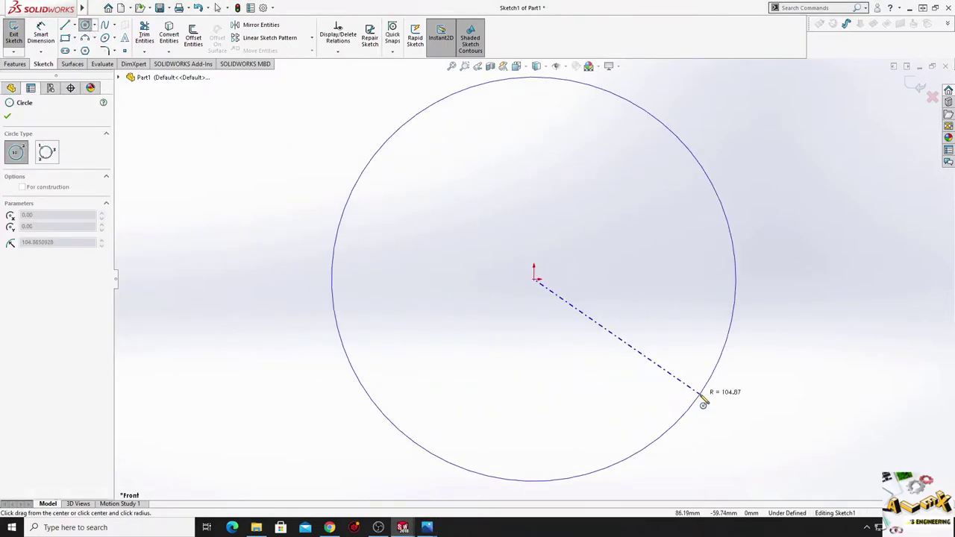
pyautogui.click(704, 404)
pyautogui.click(534, 279)
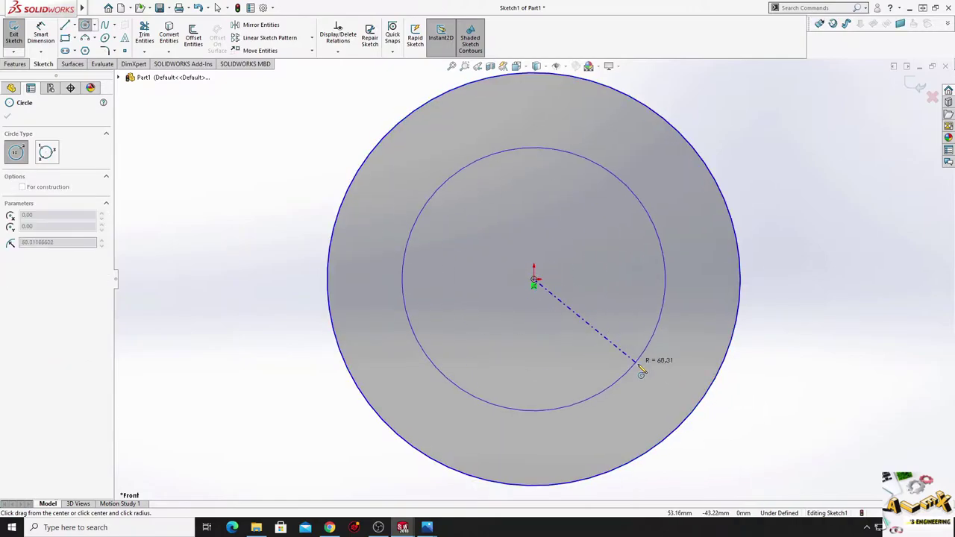
pyautogui.click(674, 404)
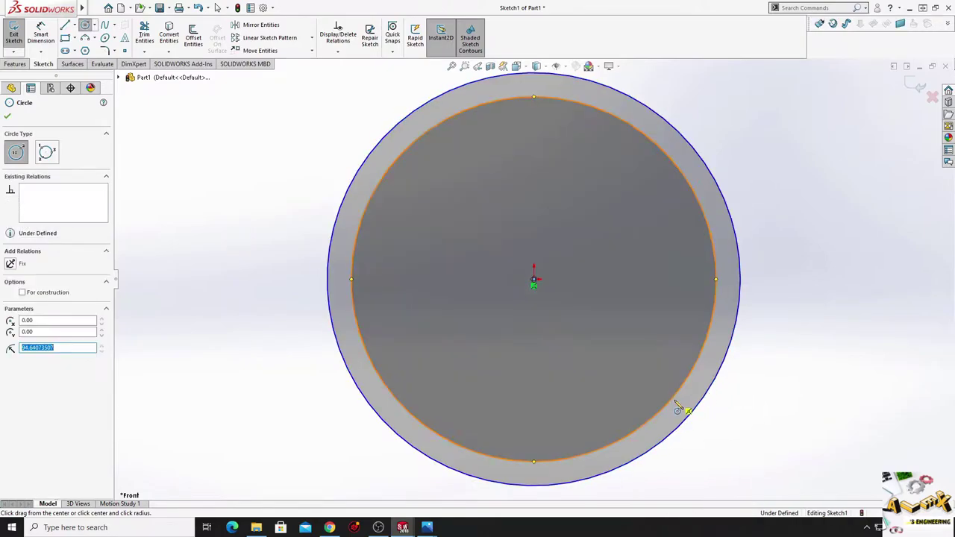
pyautogui.click(534, 280)
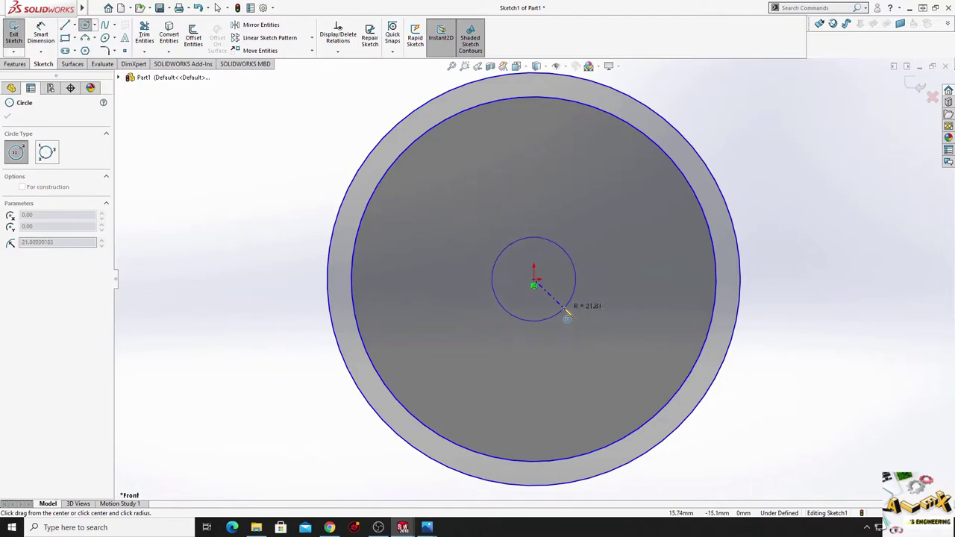
pyautogui.click(563, 309)
pyautogui.click(533, 280)
pyautogui.click(549, 295)
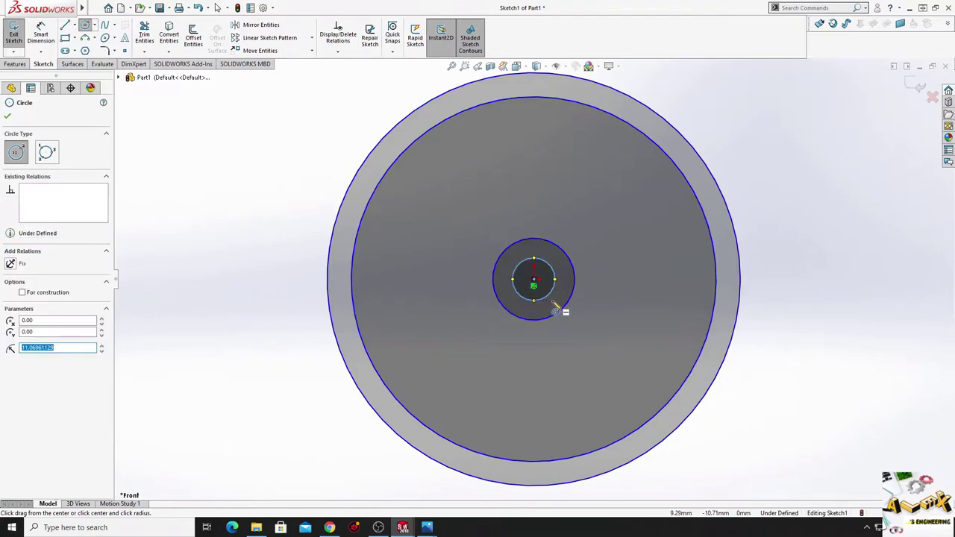
pyautogui.rightClick(618, 240)
pyautogui.click(626, 236)
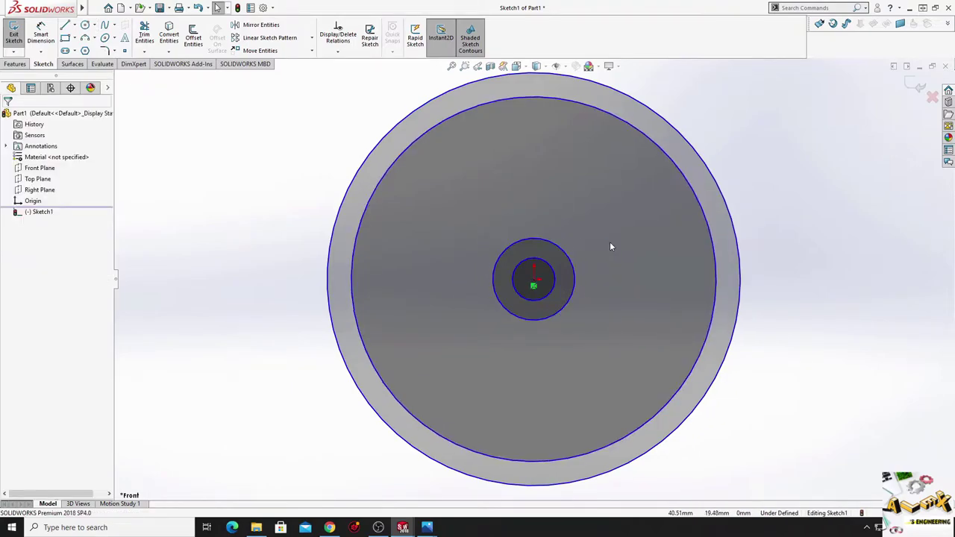
# Dimension the outer circle Ø200 and the ring width between the two large circles 17.25.
pyautogui.click(46, 35)
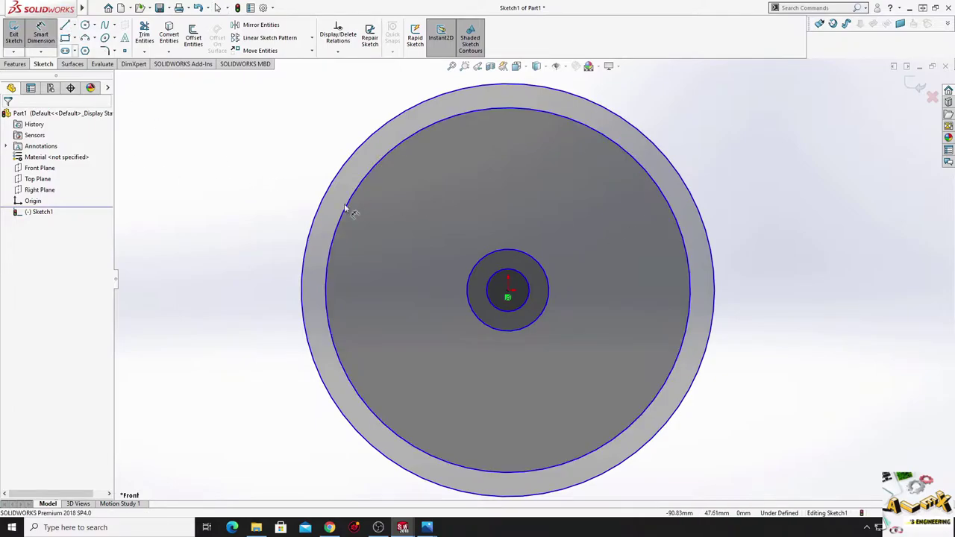
pyautogui.click(313, 234)
pyautogui.click(240, 228)
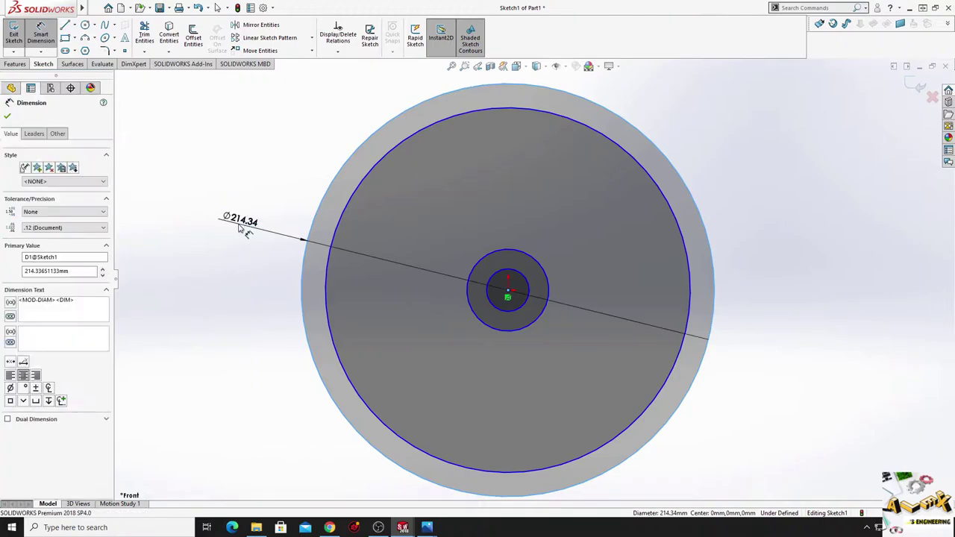
pyautogui.write('200')
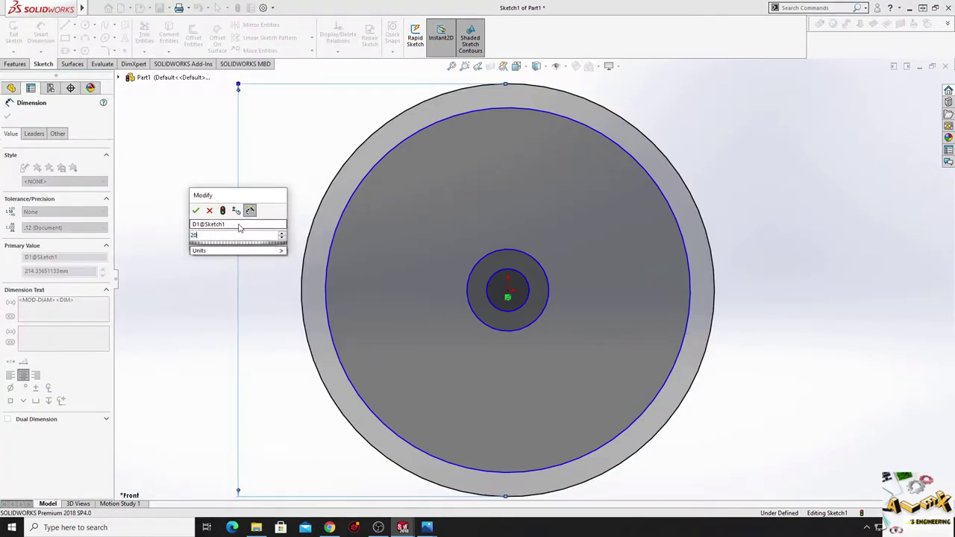
pyautogui.press('Return')
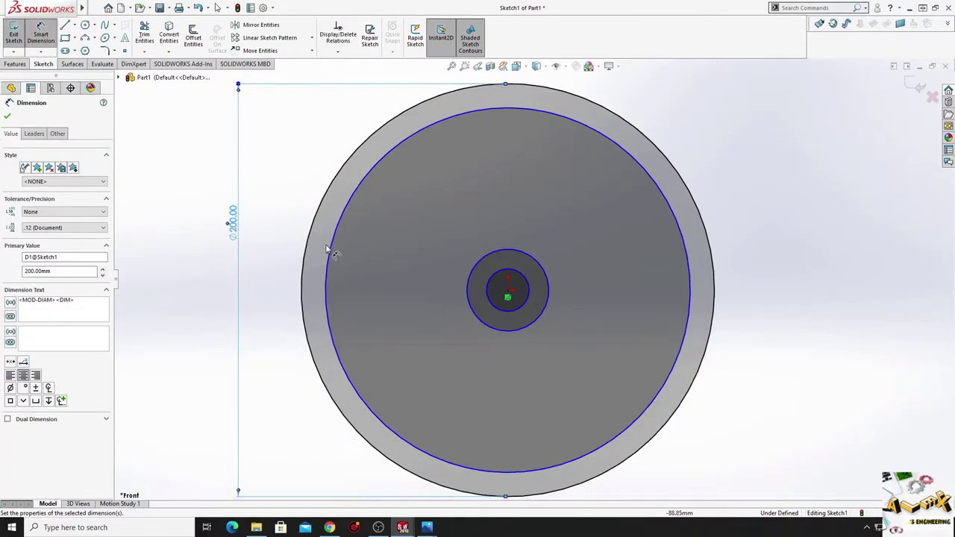
pyautogui.click(330, 251)
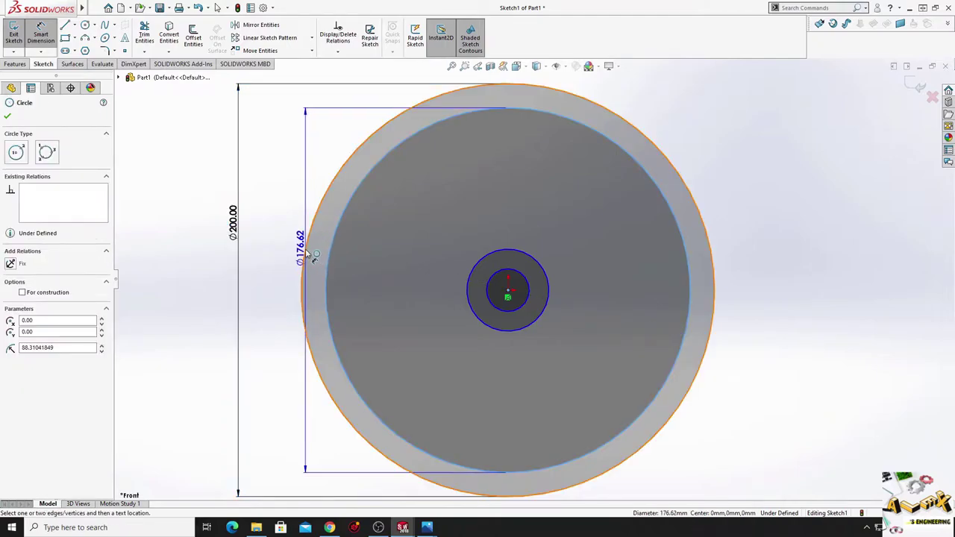
pyautogui.click(308, 254)
pyautogui.click(314, 252)
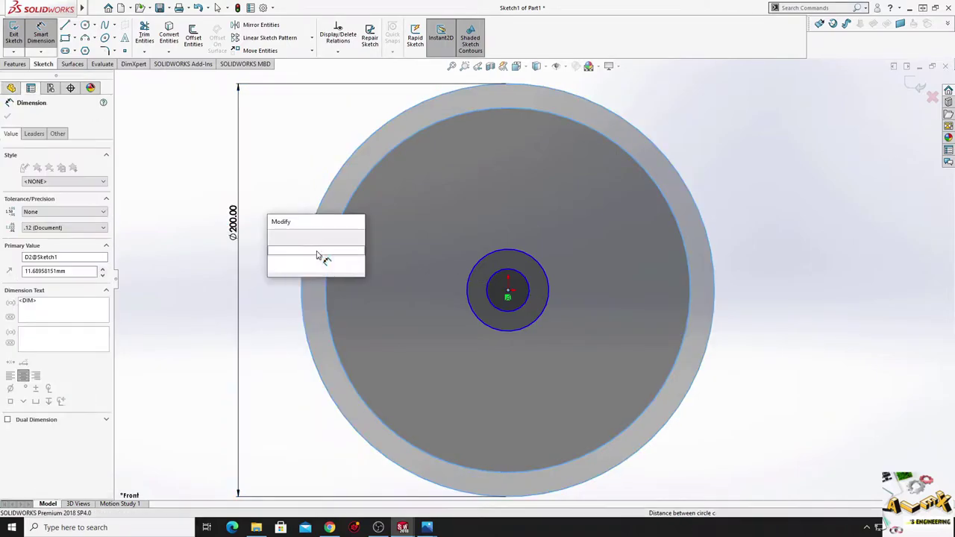
pyautogui.write('17.2')
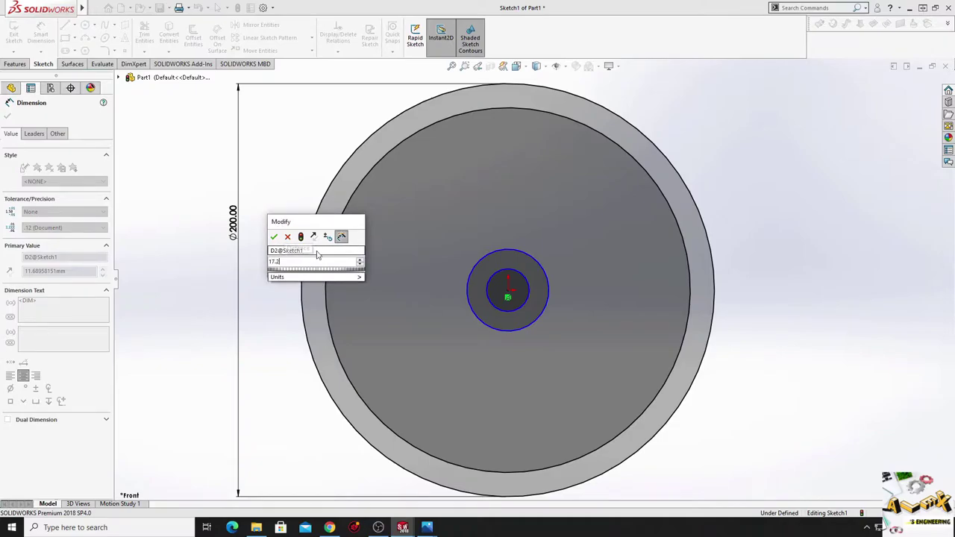
pyautogui.press('Return')
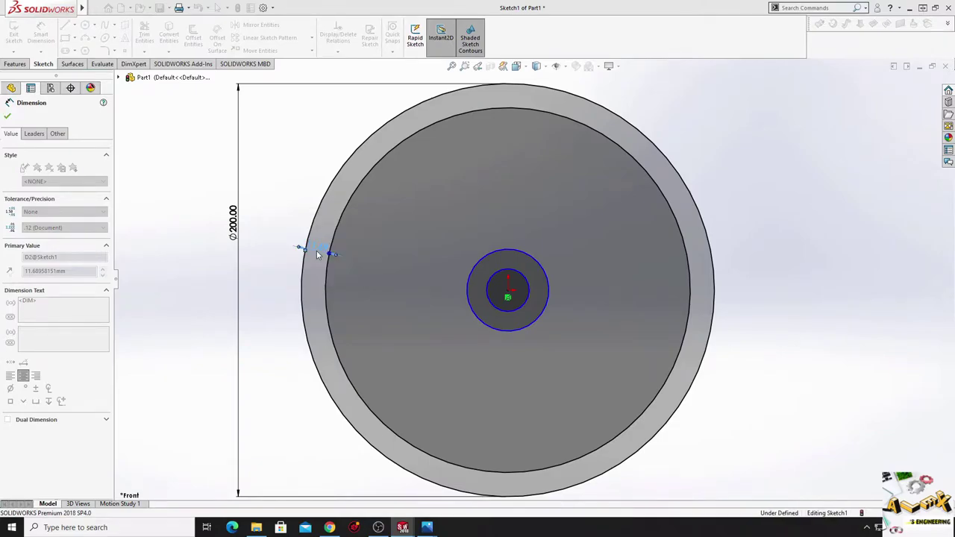
# Dimension the centre circles Ø35 (entered as 17.5*2) and Ø17.
pyautogui.click(468, 290)
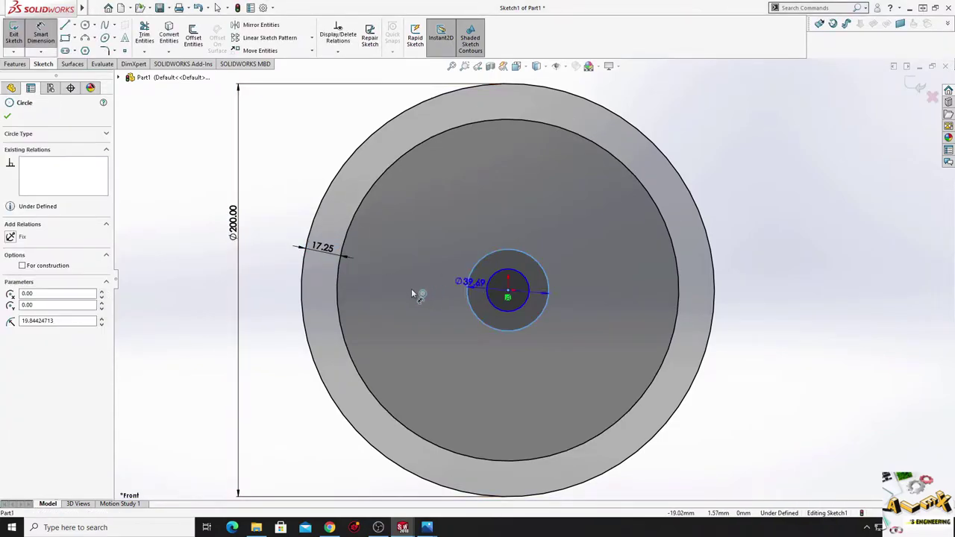
pyautogui.click(412, 292)
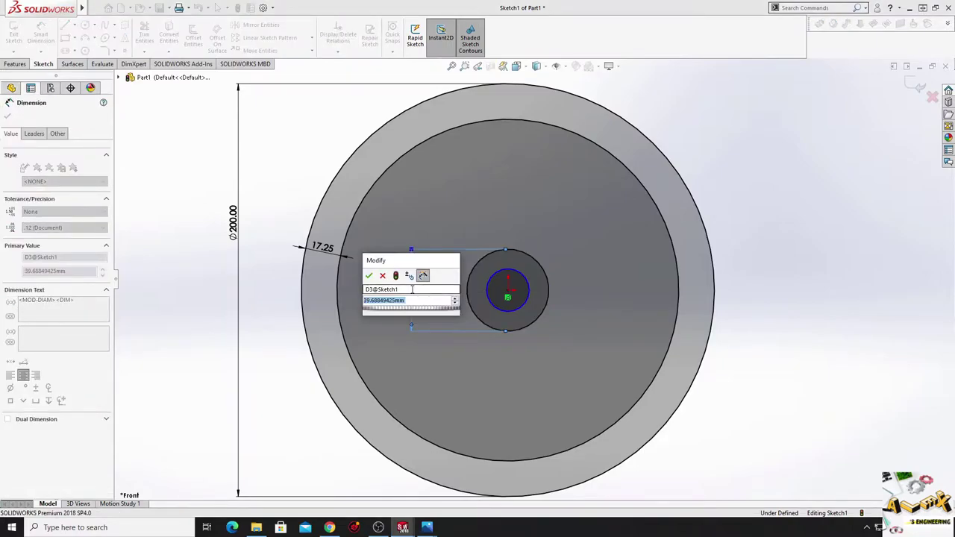
pyautogui.write('17')
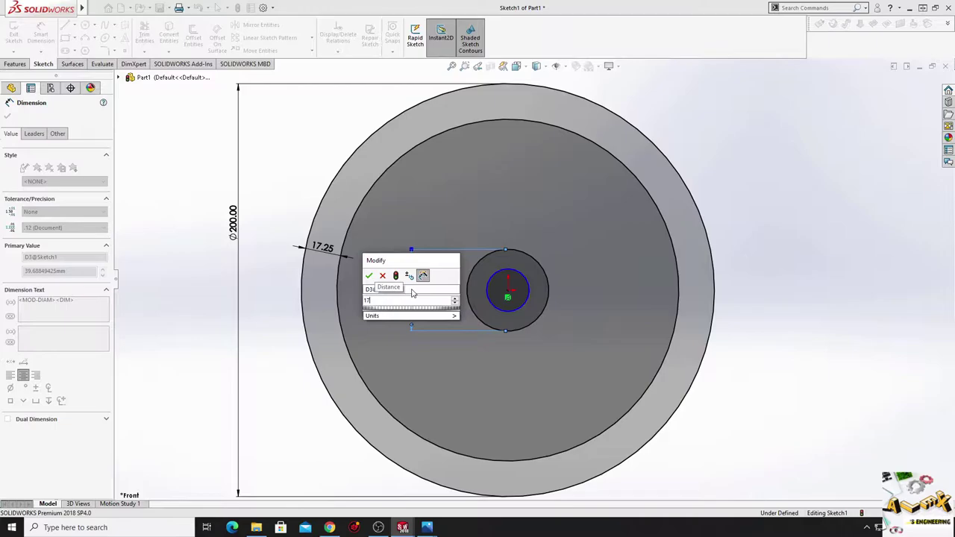
pyautogui.write('.5')
pyautogui.write('*')
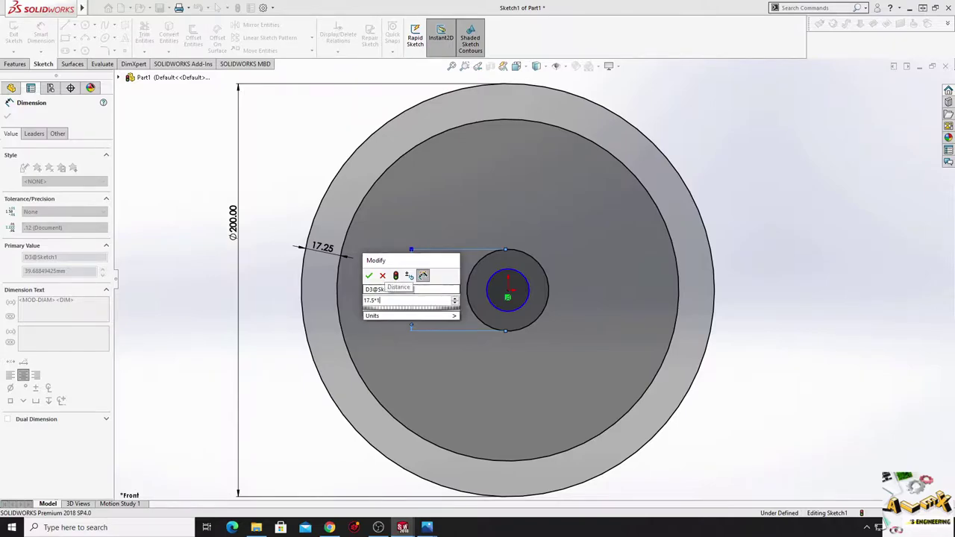
pyautogui.write('17.')
pyautogui.press('BackSpace')
pyautogui.press('BackSpace')
pyautogui.press('BackSpace')
pyautogui.write('2')
pyautogui.press('Return')
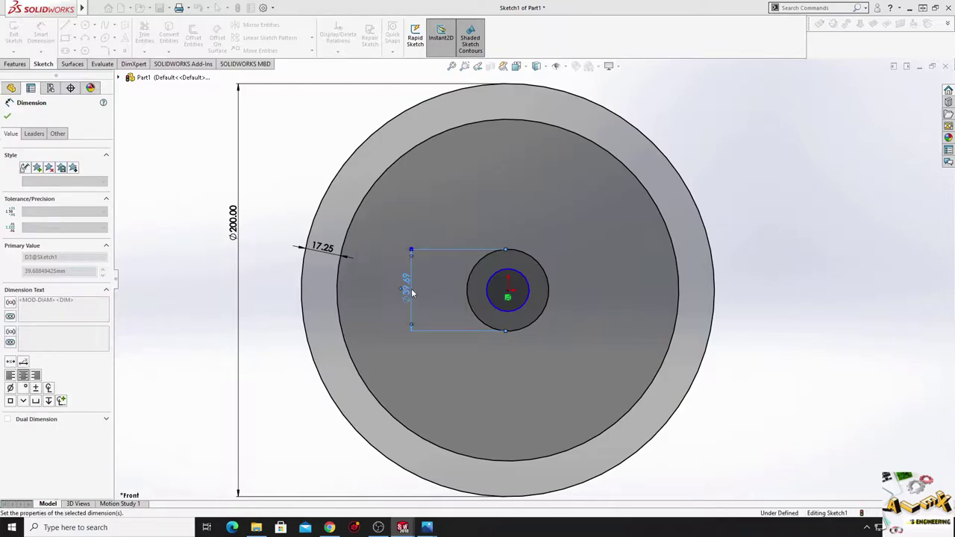
pyautogui.click(499, 308)
pyautogui.click(468, 368)
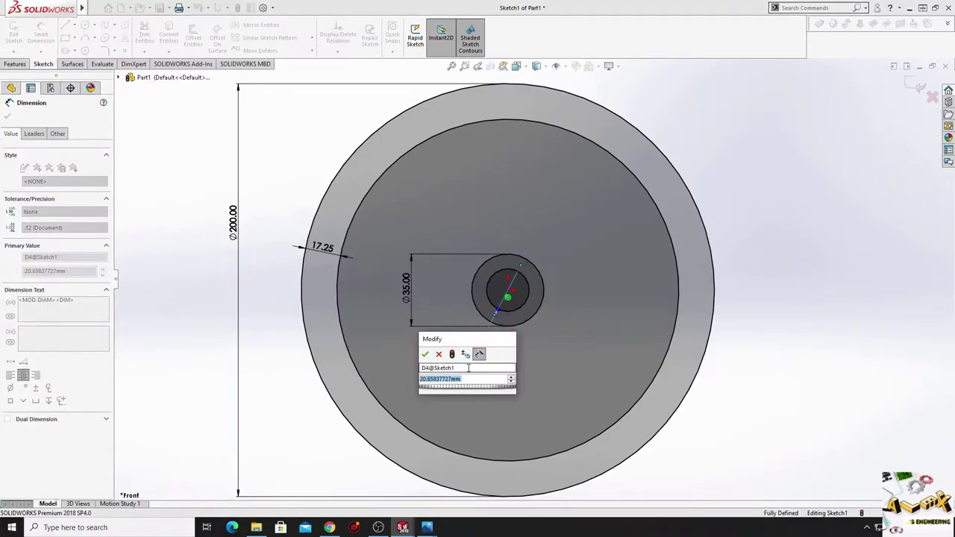
pyautogui.press('Escape')
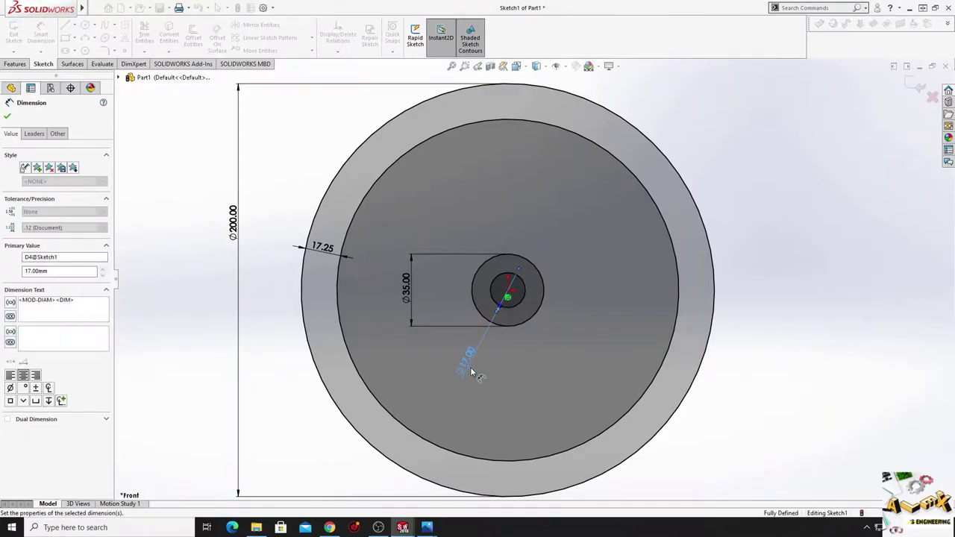
pyautogui.rightClick(773, 227)
# Draw a vertical centerline from the origin up to the outer circle's top.
pyautogui.click(797, 257)
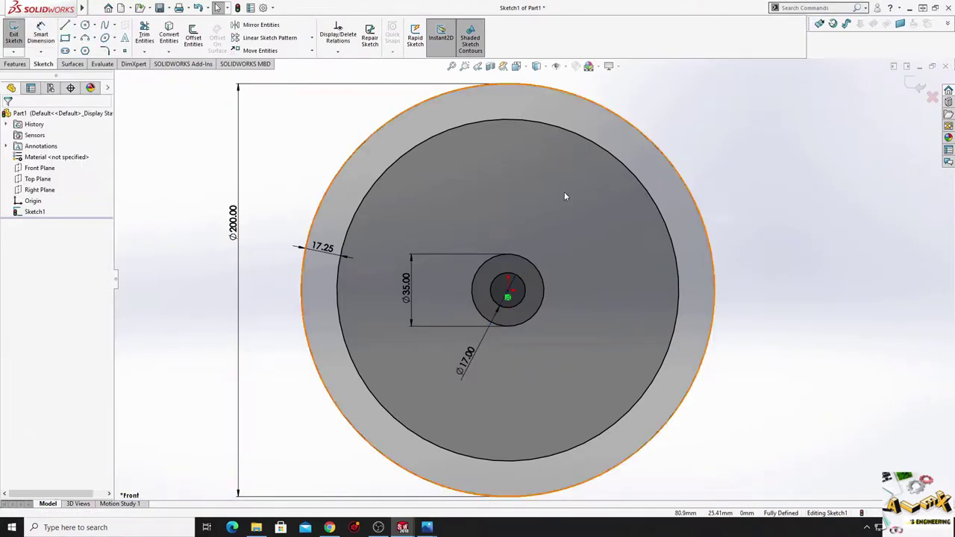
pyautogui.click(74, 27)
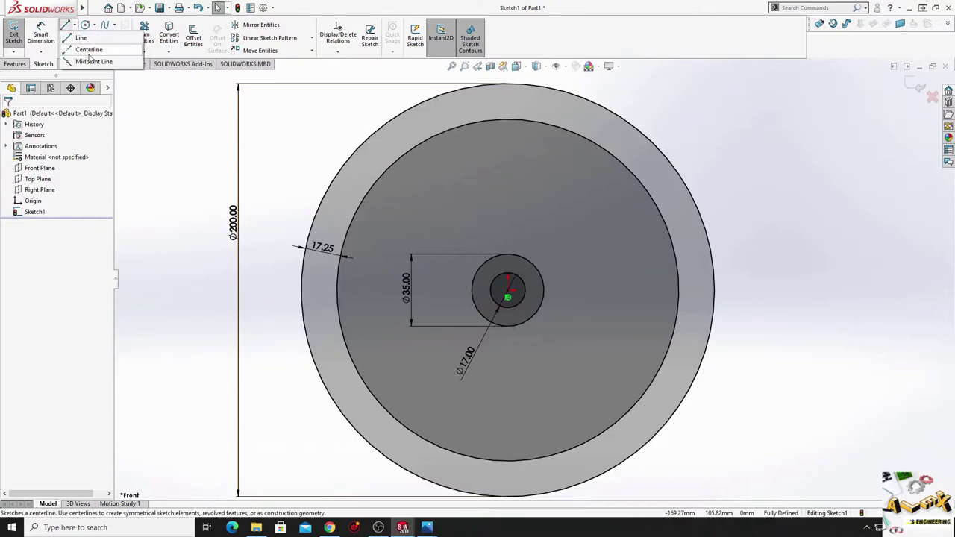
pyautogui.click(86, 46)
pyautogui.click(508, 297)
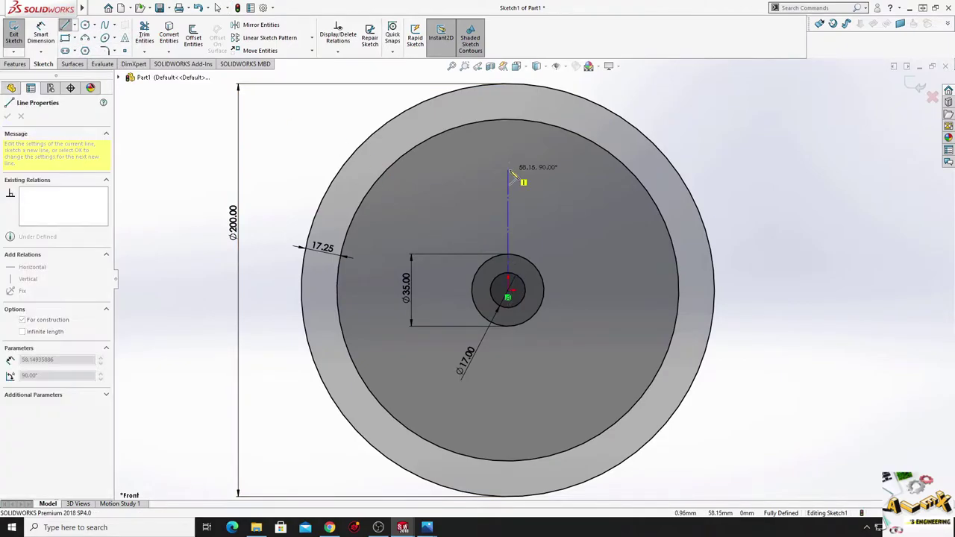
pyautogui.click(522, 96)
pyautogui.rightClick(550, 84)
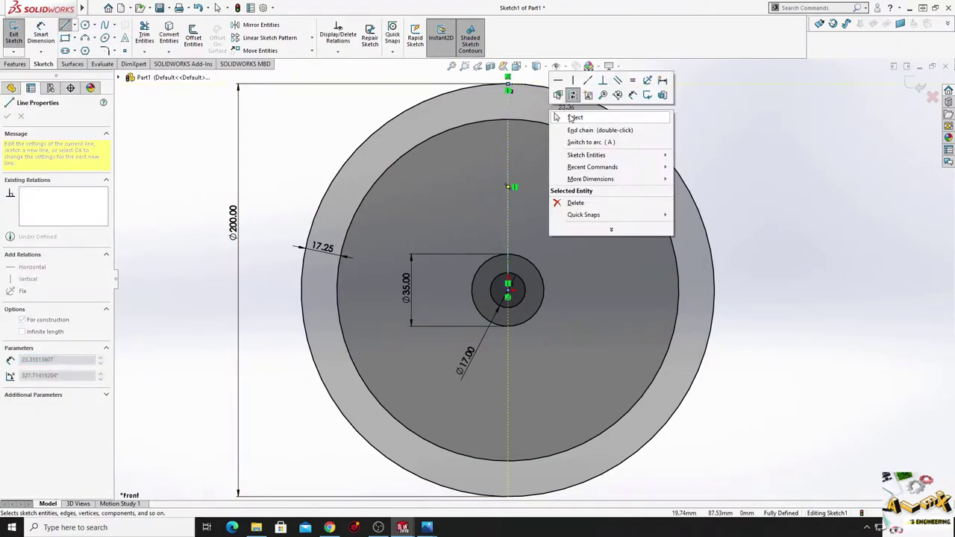
pyautogui.click(573, 118)
pyautogui.keyDown('ctrl'); pyautogui.moveTo(387, 132); pyautogui.dragTo(322, 147, button='middle'); pyautogui.keyUp('ctrl')
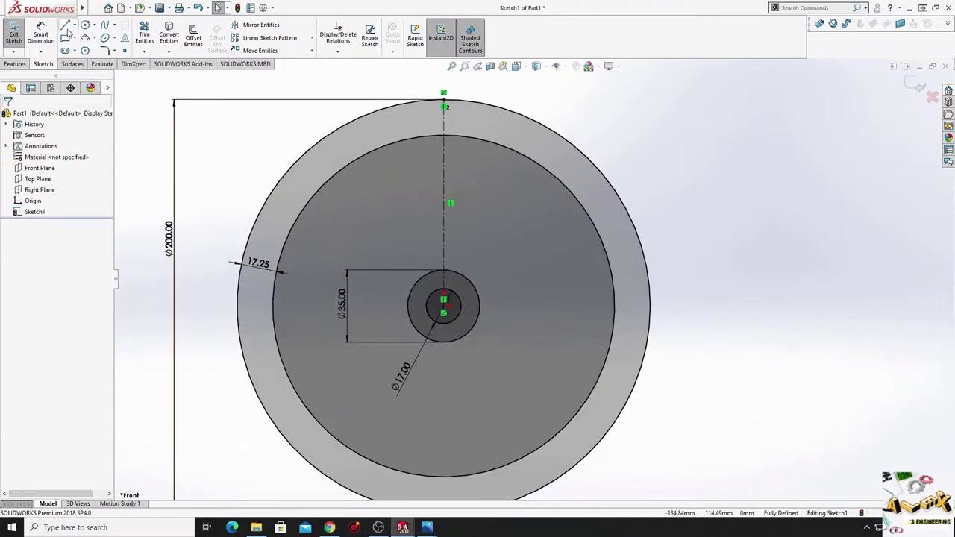
# Draw a spoke line from the inner circle to the hub and mirror it about the centerline.
pyautogui.click(65, 24)
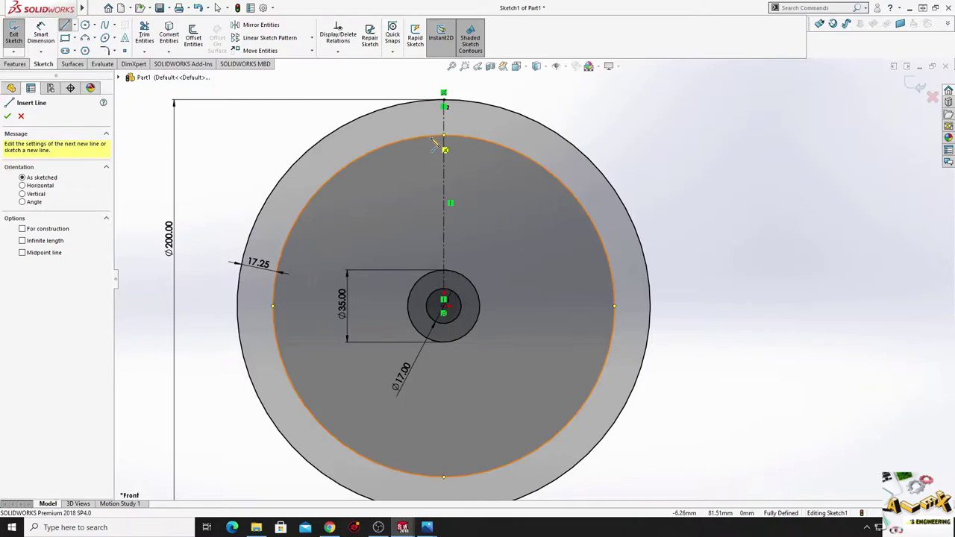
pyautogui.click(431, 139)
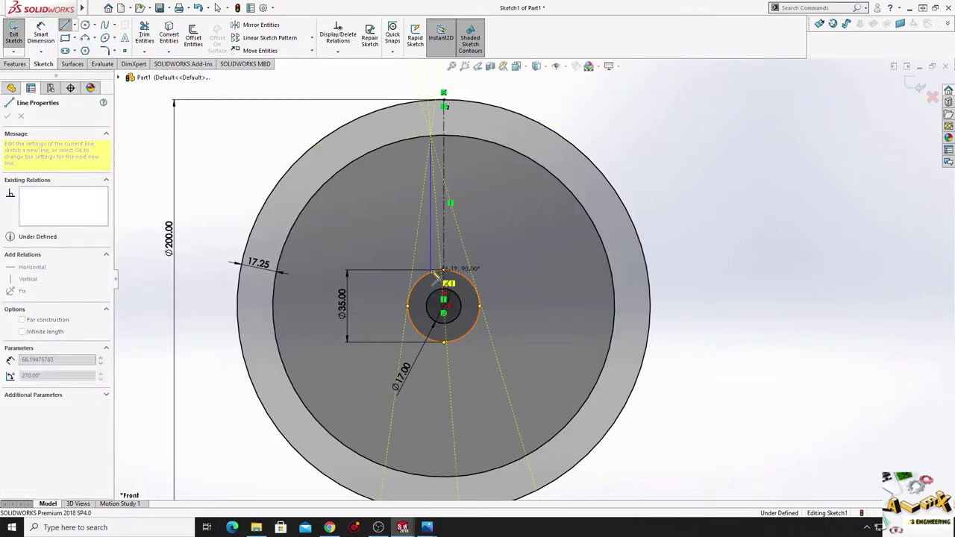
pyautogui.click(431, 268)
pyautogui.rightClick(399, 210)
pyautogui.click(410, 218)
pyautogui.scroll(-3, 432, 217)
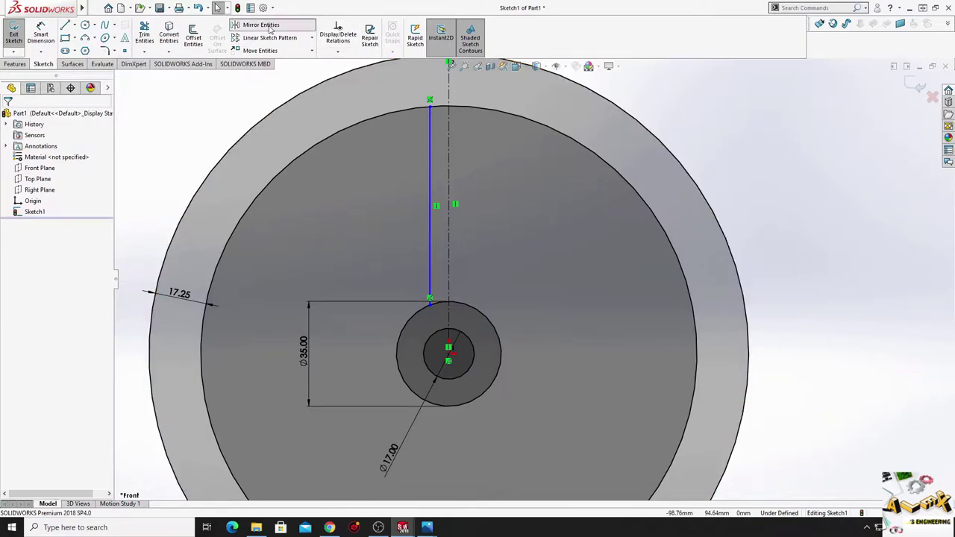
pyautogui.click(260, 24)
pyautogui.click(430, 216)
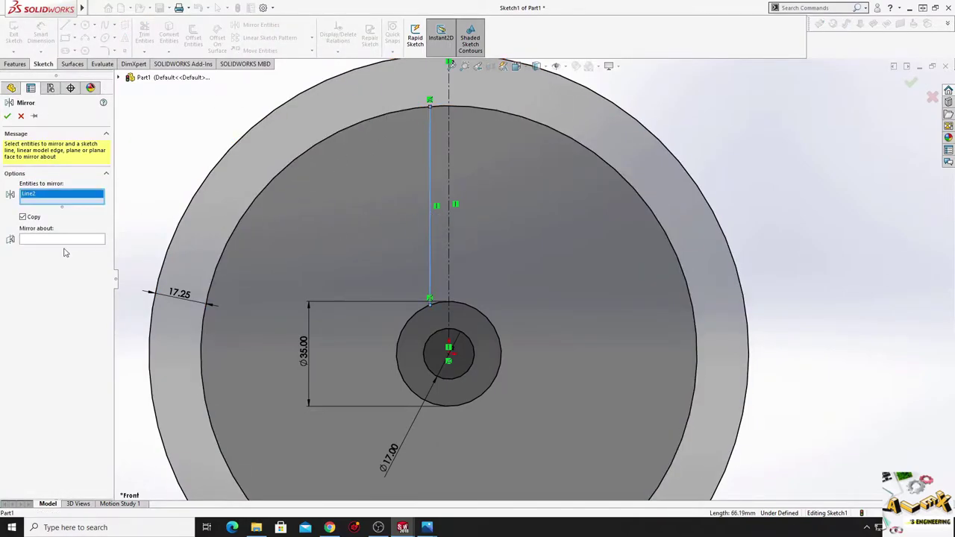
pyautogui.click(64, 238)
pyautogui.click(452, 242)
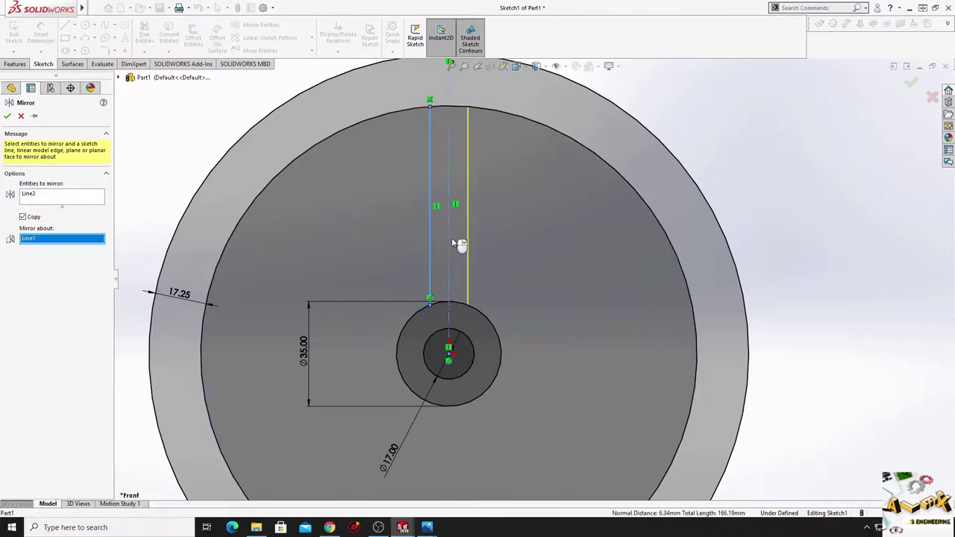
pyautogui.click(7, 115)
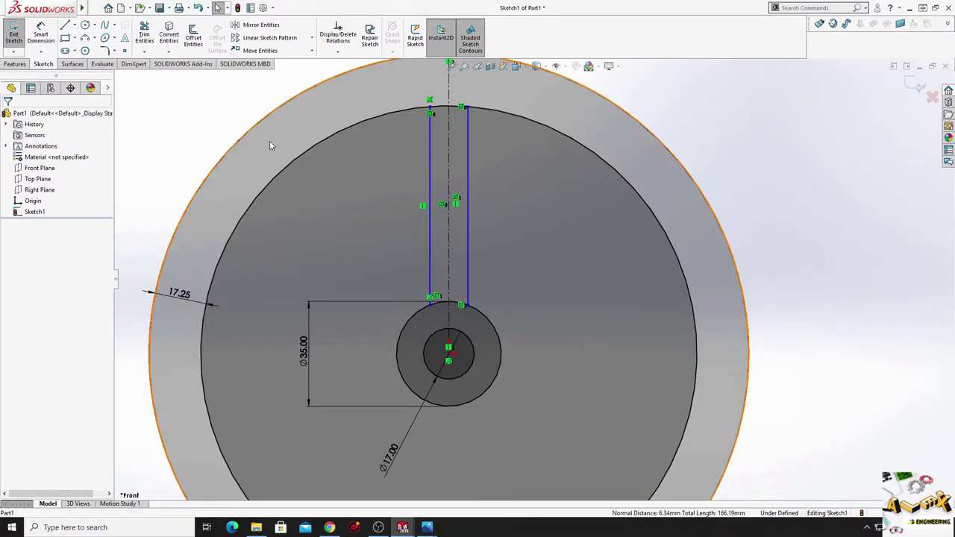
# Dimension the gap between the two spoke lines as 5.00.
pyautogui.click(41, 33)
pyautogui.click(431, 202)
pyautogui.click(466, 188)
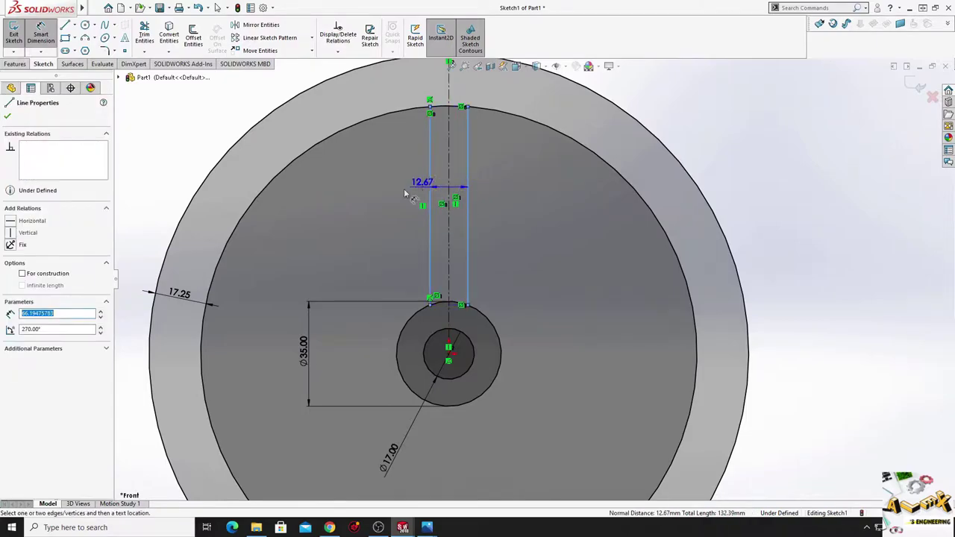
pyautogui.click(376, 197)
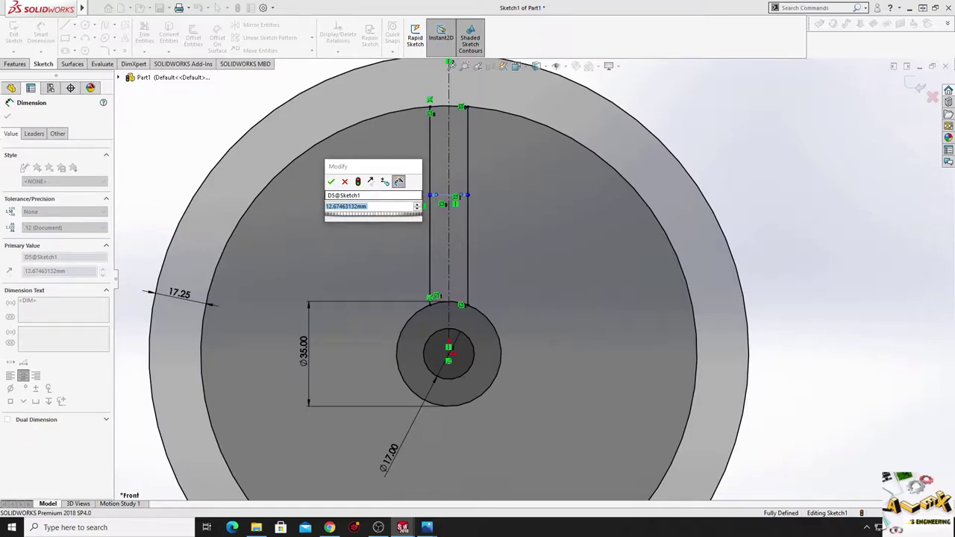
pyautogui.write('5')
pyautogui.press('Return')
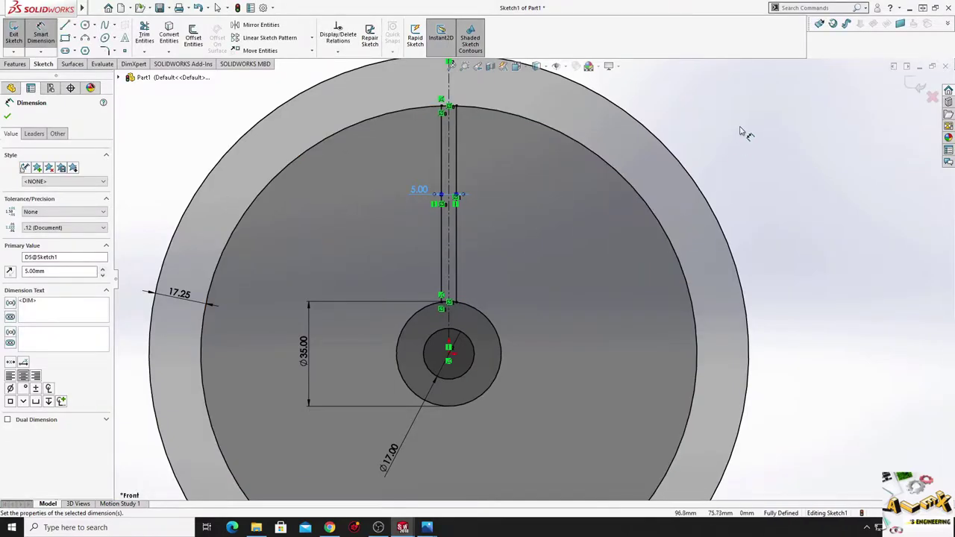
pyautogui.rightClick(744, 133)
pyautogui.click(784, 157)
pyautogui.keyDown('ctrl'); pyautogui.moveTo(633, 192); pyautogui.dragTo(625, 135, button='middle'); pyautogui.keyUp('ctrl')
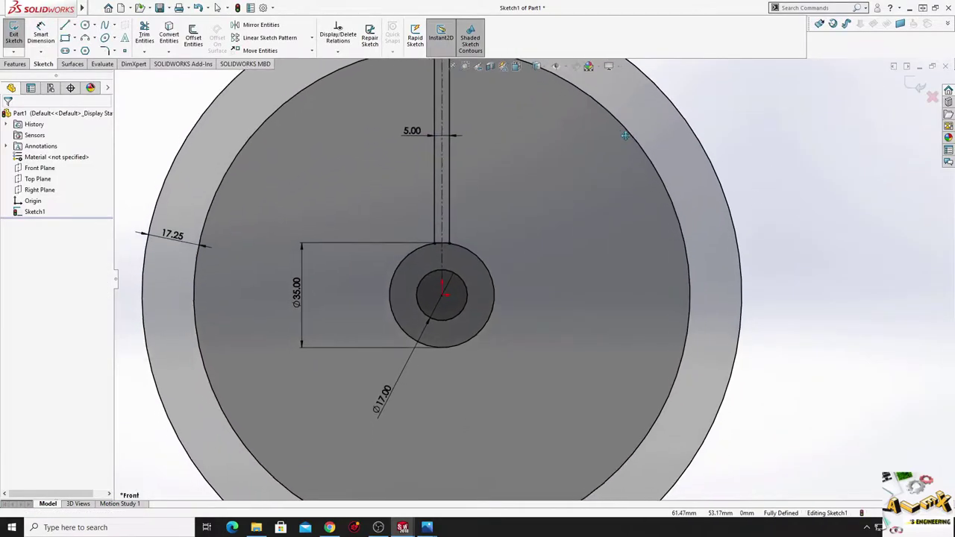
pyautogui.scroll(2, 625, 135)
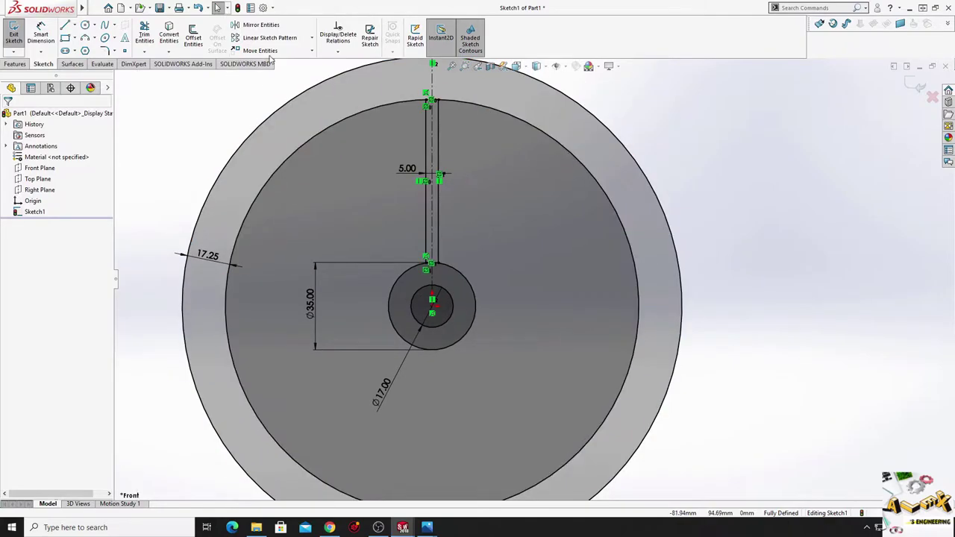
pyautogui.click(312, 37)
# Circular-pattern the two spoke lines into 4 equally spaced instances over 360°.
pyautogui.click(269, 65)
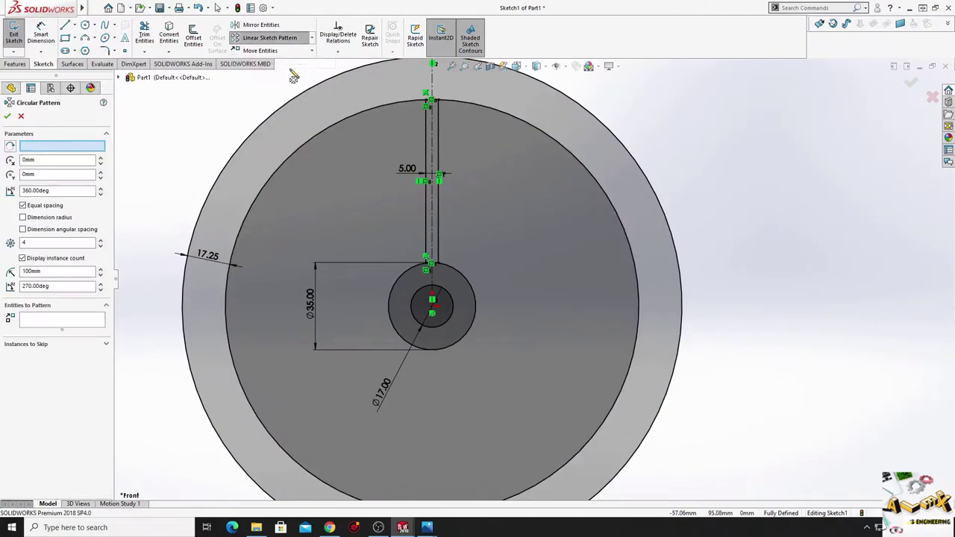
pyautogui.click(438, 159)
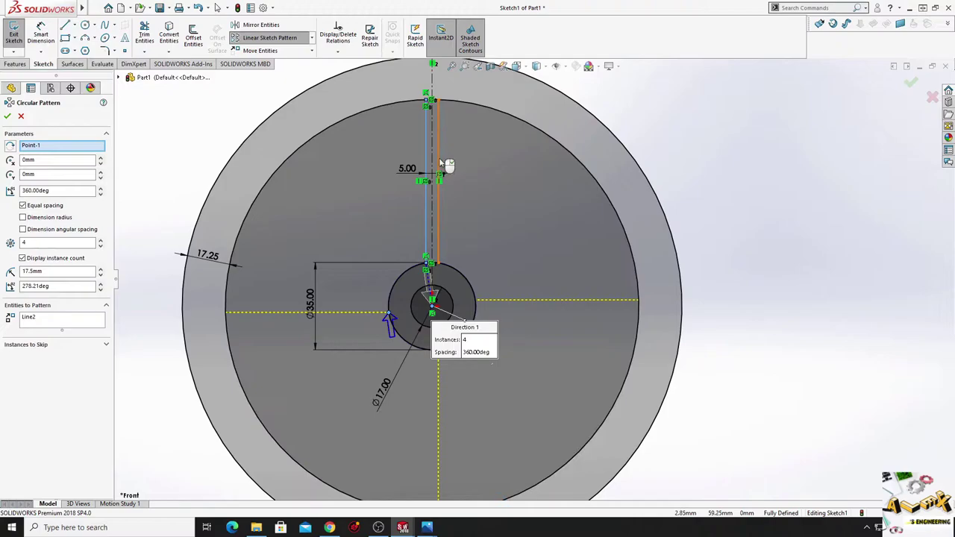
pyautogui.click(440, 177)
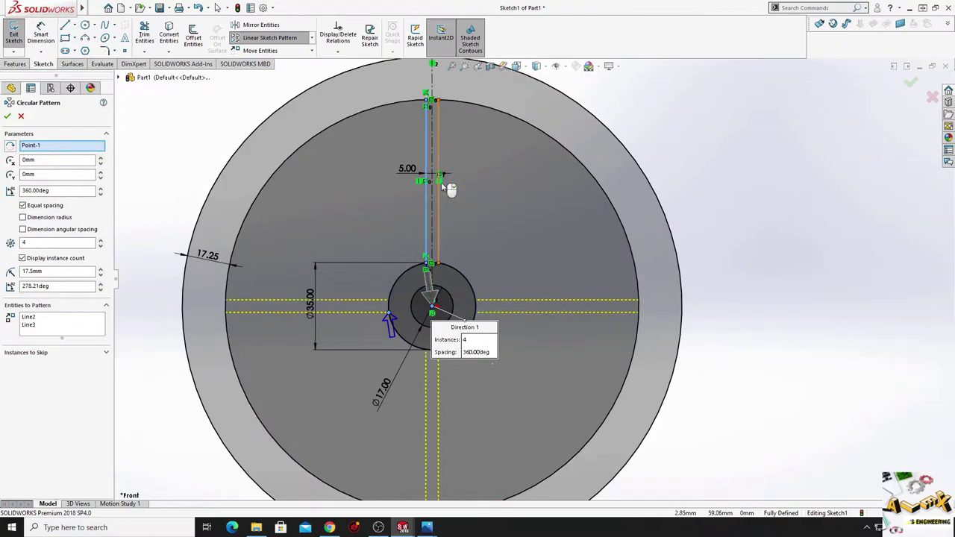
pyautogui.click(42, 242)
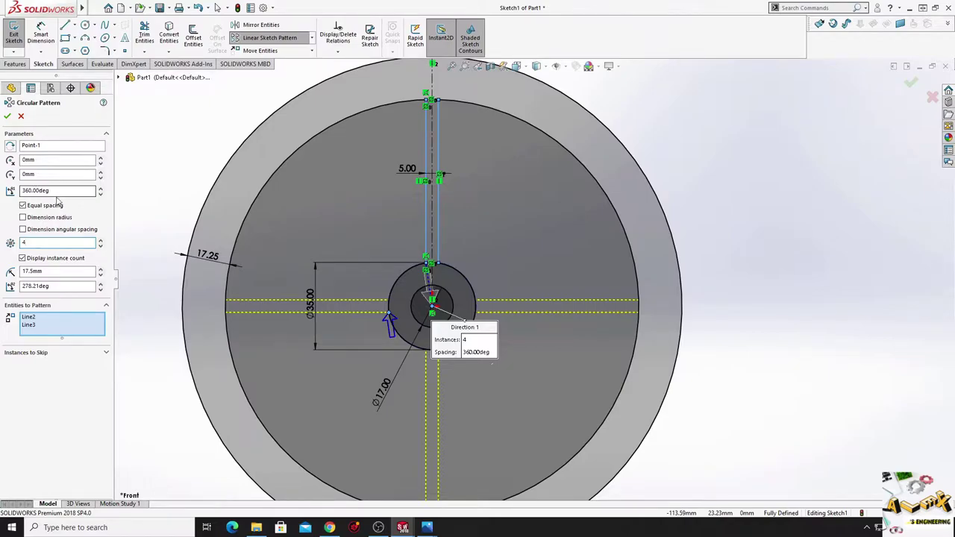
pyautogui.click(7, 117)
# Make the bottom spoke's right line endpoint coincident with the inner circle.
pyautogui.moveTo(507, 362)
pyautogui.keyDown('ctrl'); pyautogui.mouseDown(button='middle')
pyautogui.moveTo(460, 299)
pyautogui.moveTo(495, 202)
pyautogui.mouseUp(button='middle'); pyautogui.keyUp('ctrl')
pyautogui.scroll(-3, 420, 299)
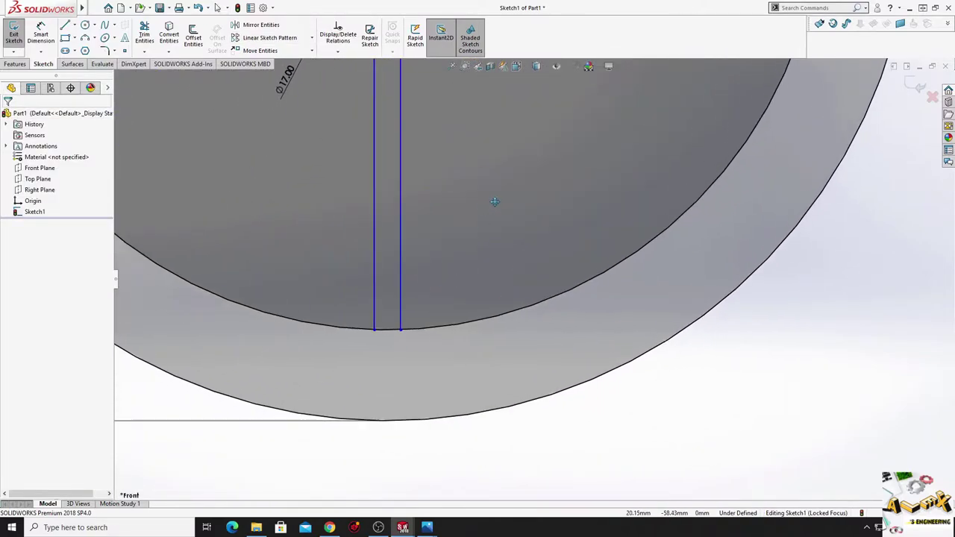
pyautogui.click(424, 337)
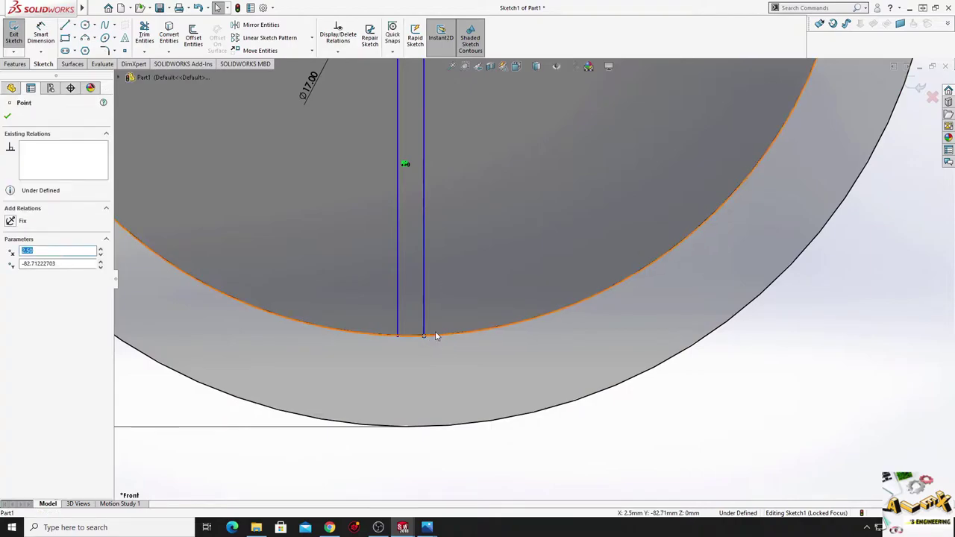
pyautogui.keyDown('ctrl'); pyautogui.click(439, 339); pyautogui.keyUp('ctrl')
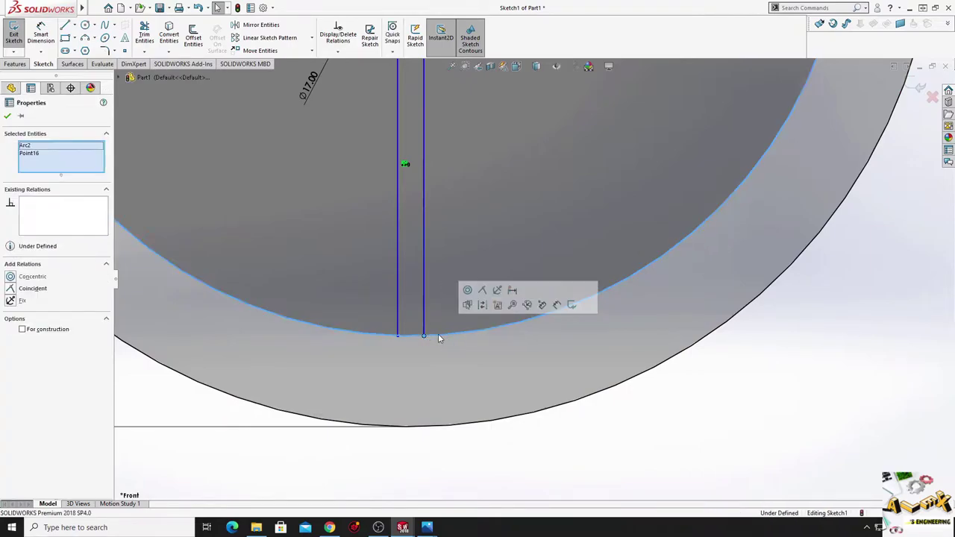
pyautogui.click(482, 290)
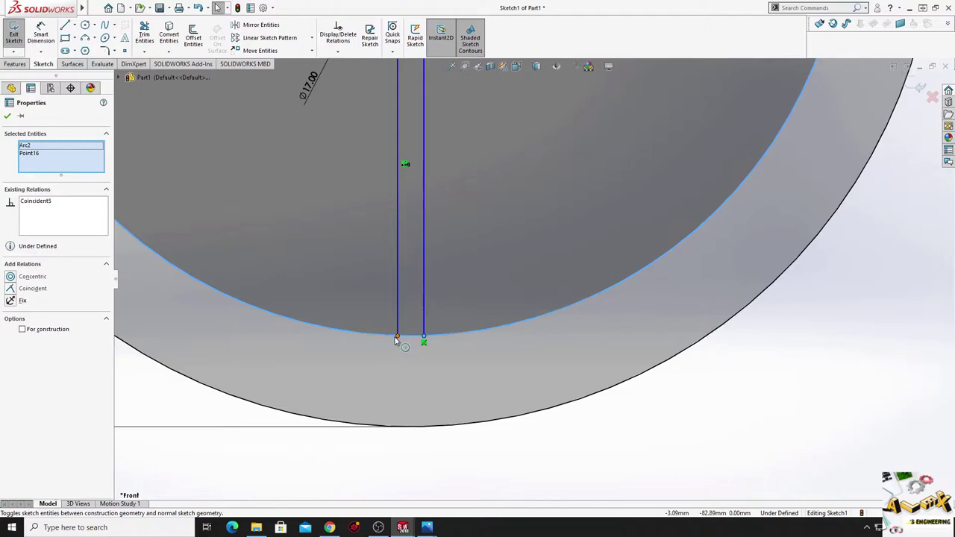
# Make the bottom spoke's left line endpoint coincident with the inner circle.
pyautogui.click(398, 336)
pyautogui.keyDown('ctrl'); pyautogui.click(389, 334); pyautogui.keyUp('ctrl')
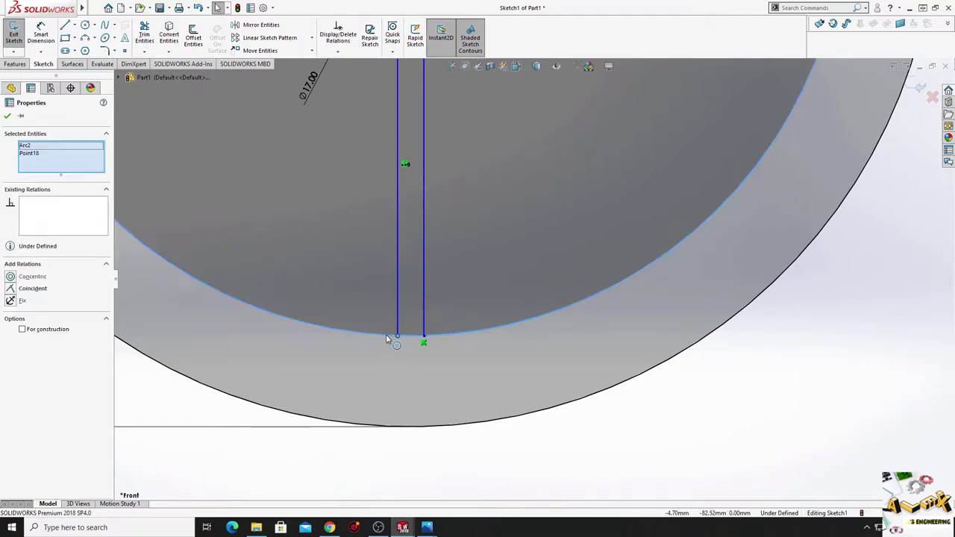
pyautogui.click(430, 290)
pyautogui.click(713, 405)
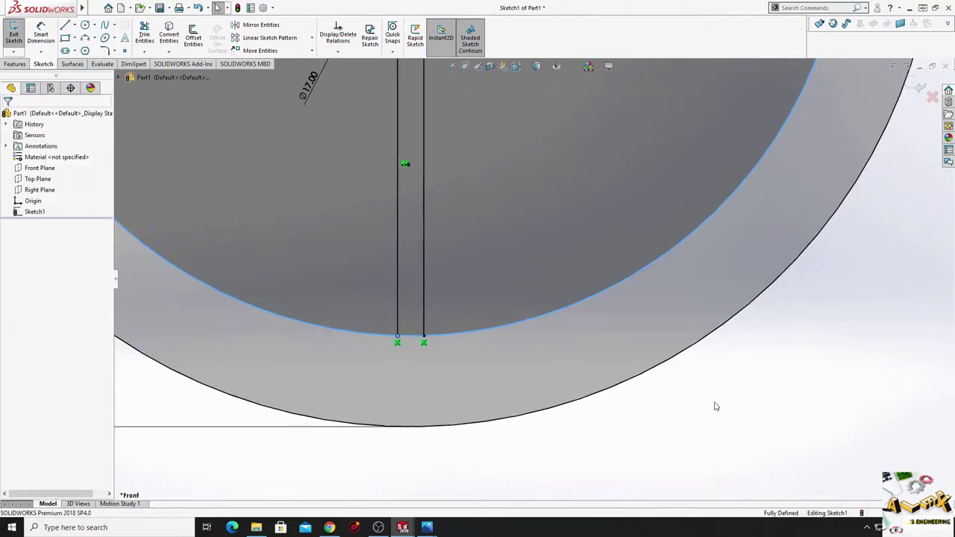
pyautogui.scroll(3, 482, 342)
pyautogui.scroll(3, 483, 342)
pyautogui.scroll(-1, 488, 307)
pyautogui.scroll(-2, 487, 308)
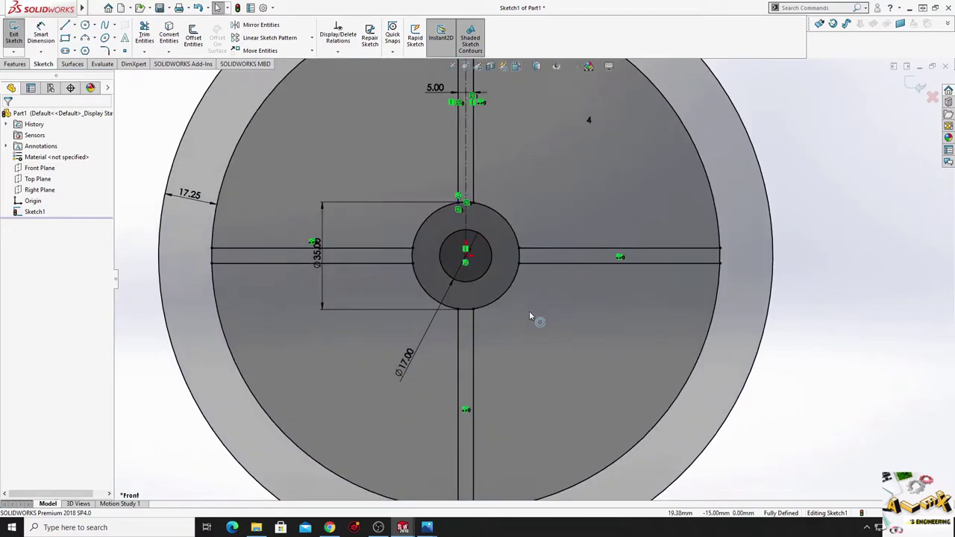
pyautogui.scroll(1, 544, 353)
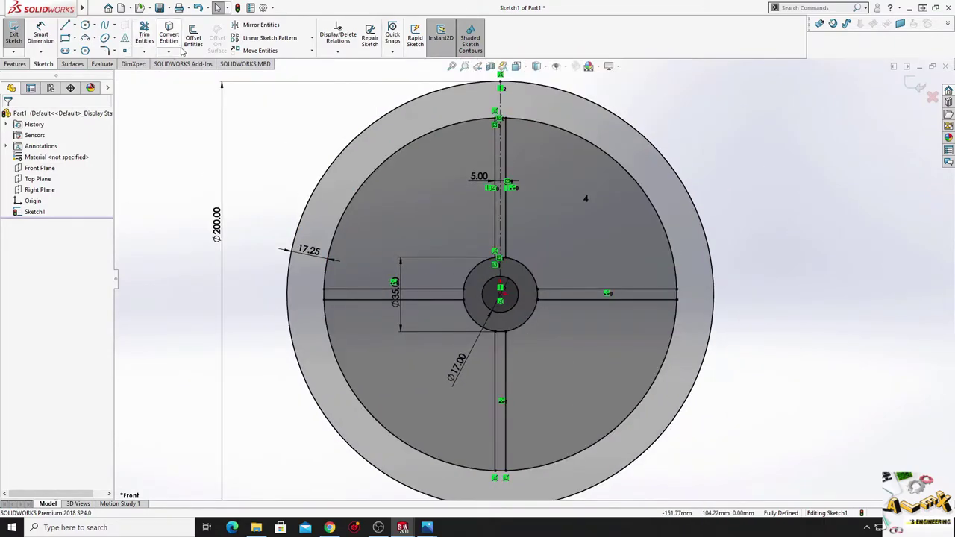
# Power-trim the hub circle arcs between each pair of spoke lines.
pyautogui.click(146, 38)
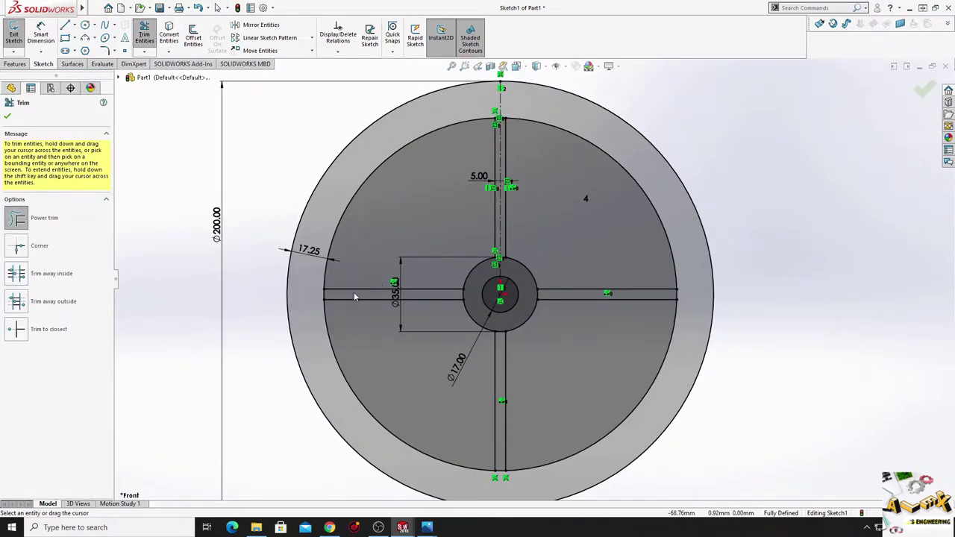
pyautogui.scroll(-2, 380, 284)
pyautogui.scroll(1, 447, 291)
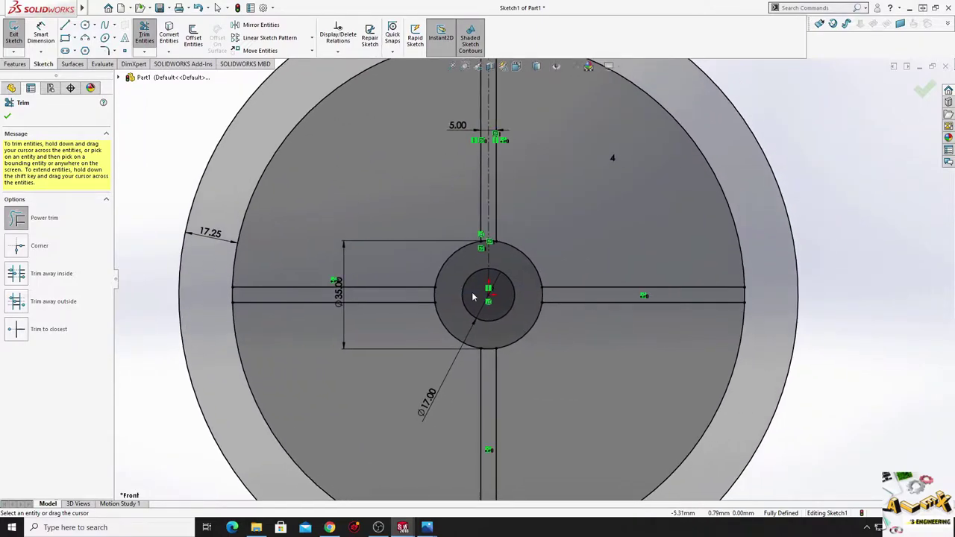
pyautogui.scroll(-1, 468, 302)
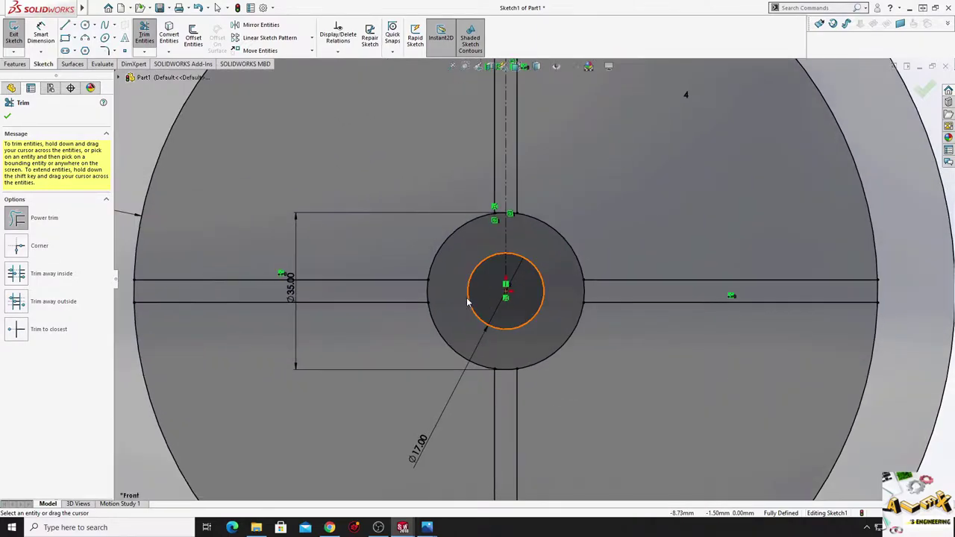
pyautogui.scroll(-2, 447, 295)
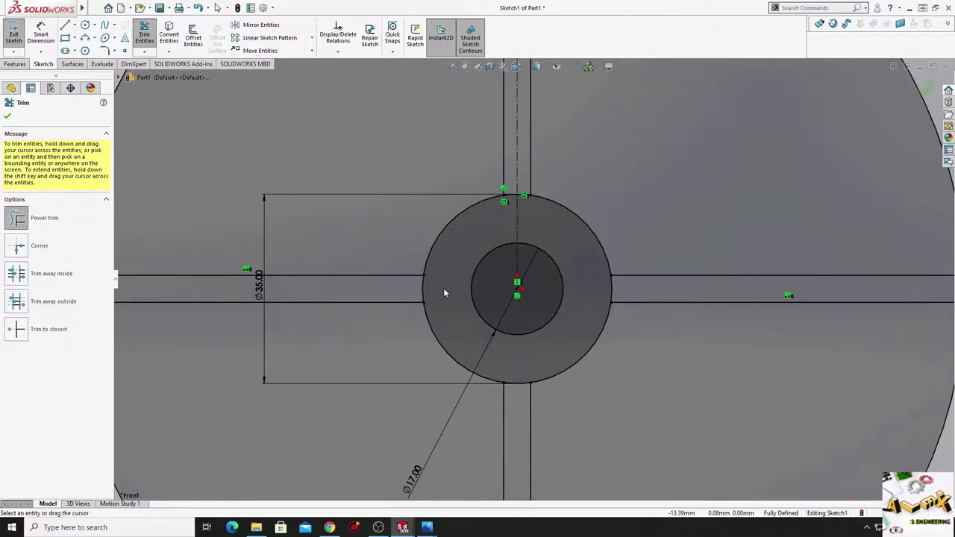
pyautogui.moveTo(443, 289); pyautogui.dragTo(416, 295)
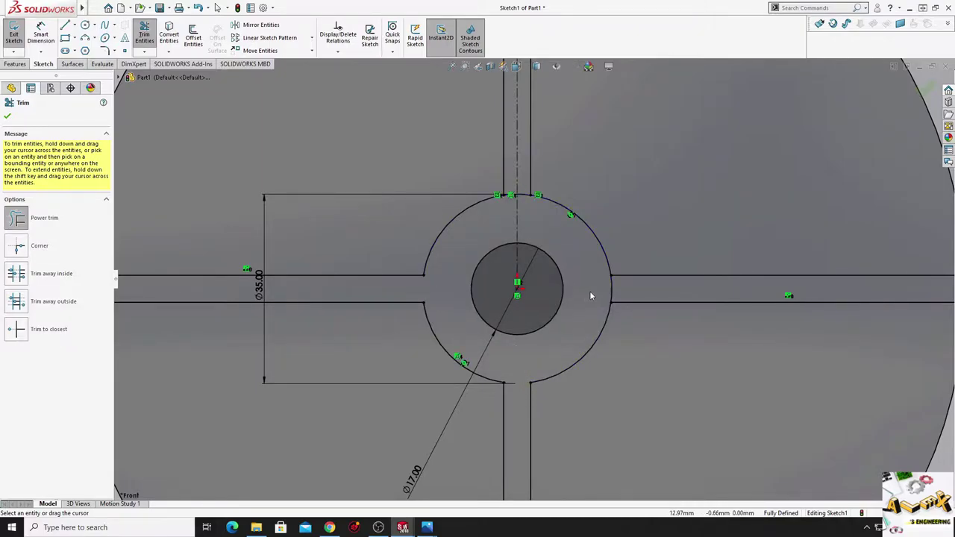
pyautogui.moveTo(530, 196); pyautogui.dragTo(509, 213)
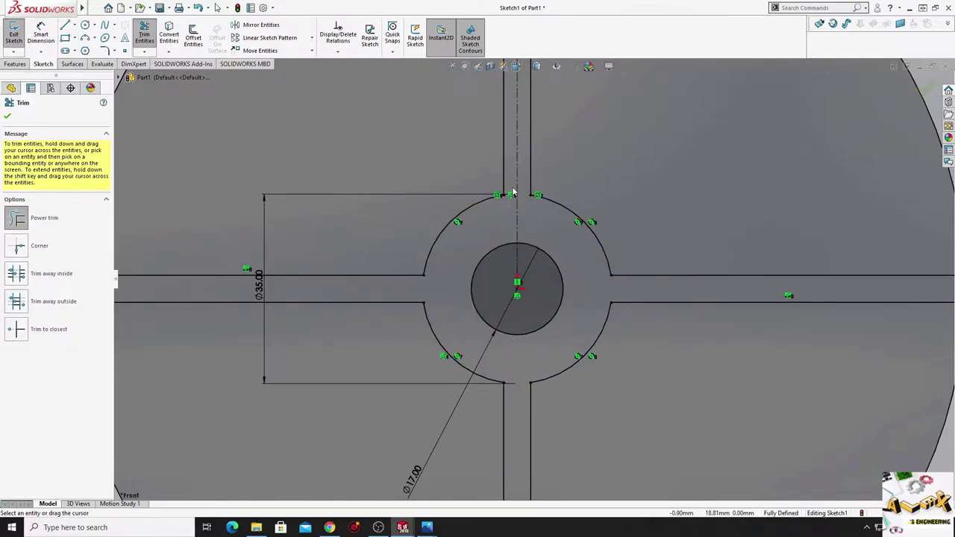
pyautogui.scroll(5, 506, 205)
pyautogui.scroll(-1, 467, 329)
pyautogui.scroll(-4, 467, 329)
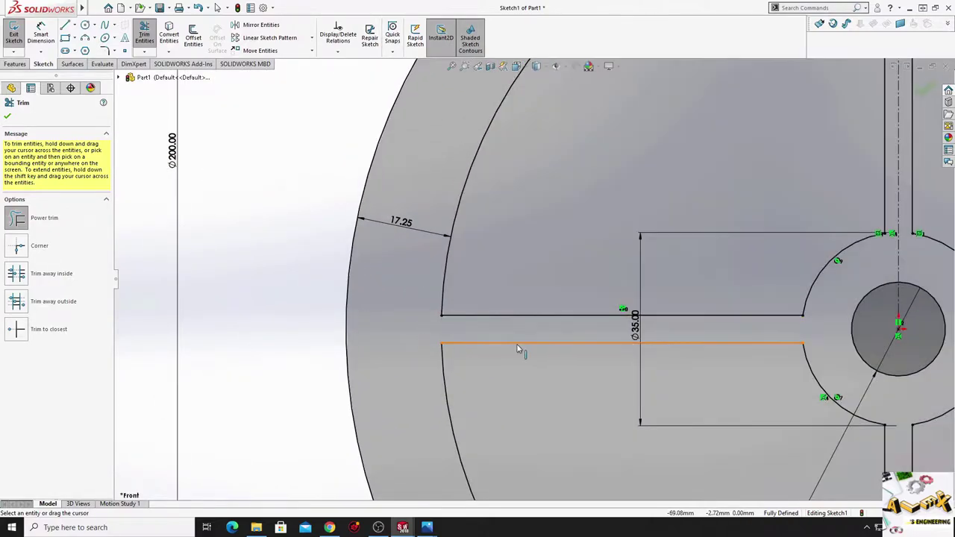
# Power-trim the rim arcs across the bottom and top spokes, then exit Trim.
pyautogui.keyDown('ctrl'); pyautogui.moveTo(468, 334); pyautogui.dragTo(355, 171, button='middle'); pyautogui.keyUp('ctrl')
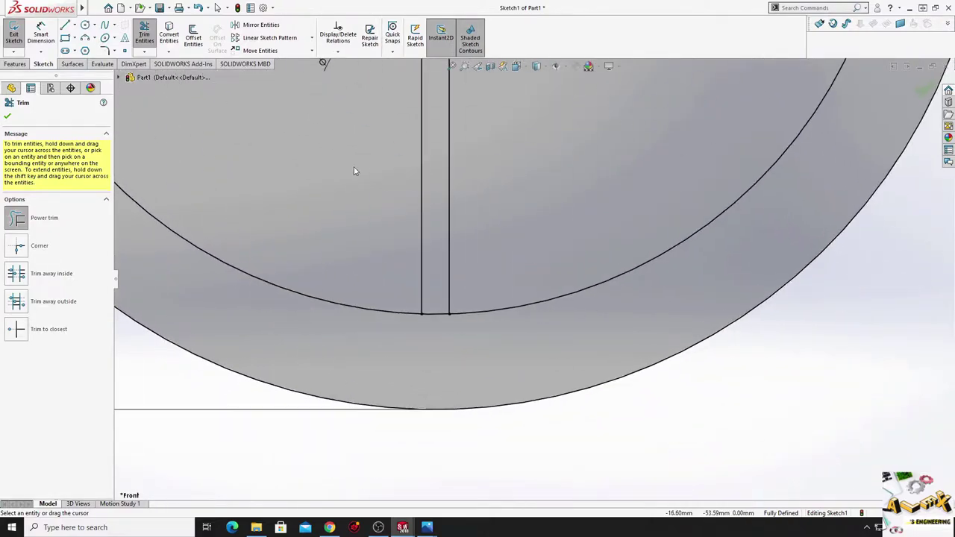
pyautogui.moveTo(435, 301); pyautogui.dragTo(444, 346)
pyautogui.scroll(3, 613, 202)
pyautogui.scroll(2, 531, 345)
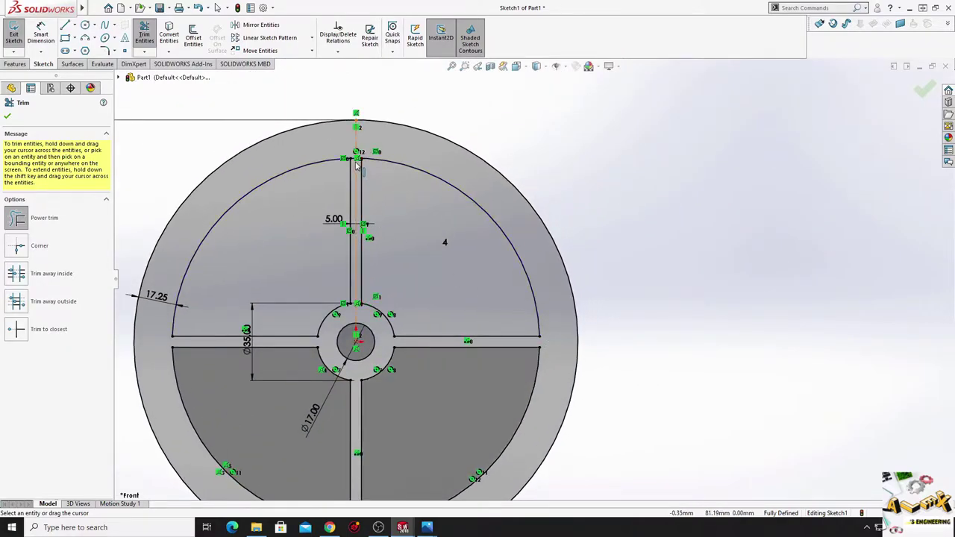
pyautogui.scroll(-2, 416, 203)
pyautogui.scroll(-3, 415, 203)
pyautogui.moveTo(444, 219); pyautogui.dragTo(473, 234)
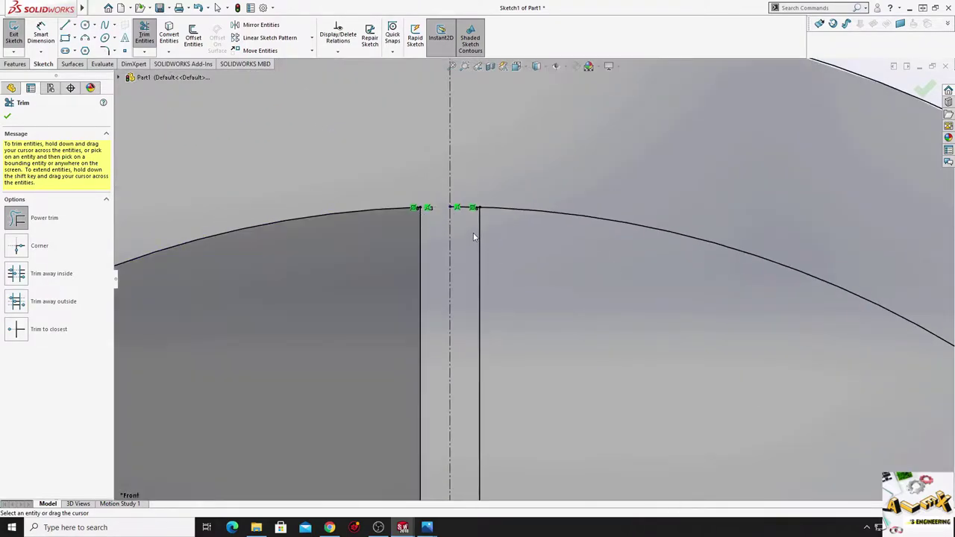
pyautogui.scroll(3, 462, 224)
pyautogui.scroll(2, 416, 194)
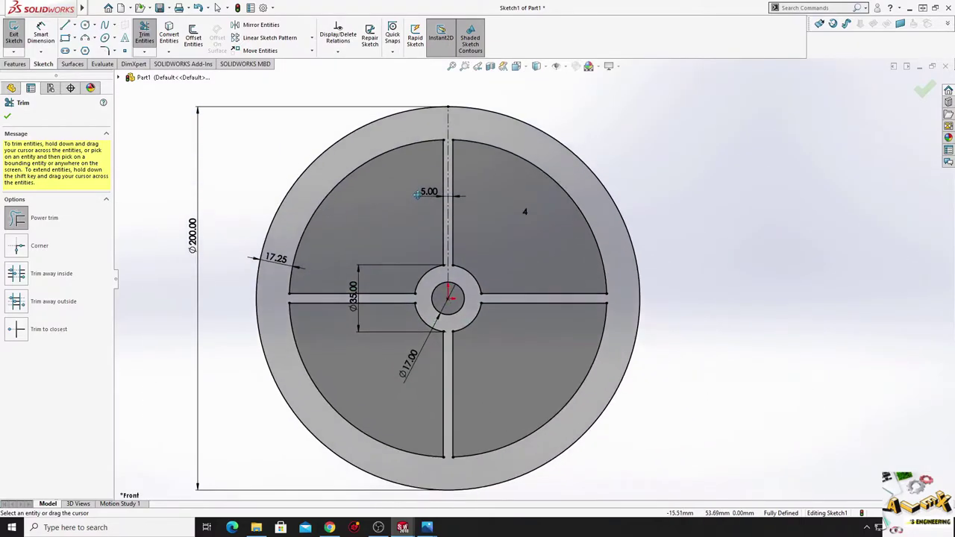
pyautogui.rightClick(668, 207)
pyautogui.click(694, 236)
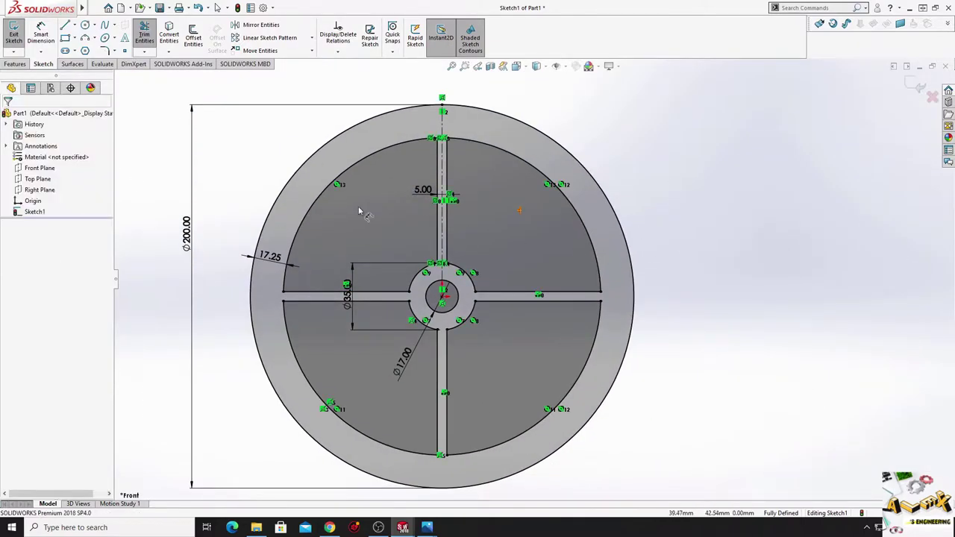
pyautogui.click(15, 64)
# Extrude the wheel sketch 35 mm with a Mid Plane end condition.
pyautogui.click(18, 33)
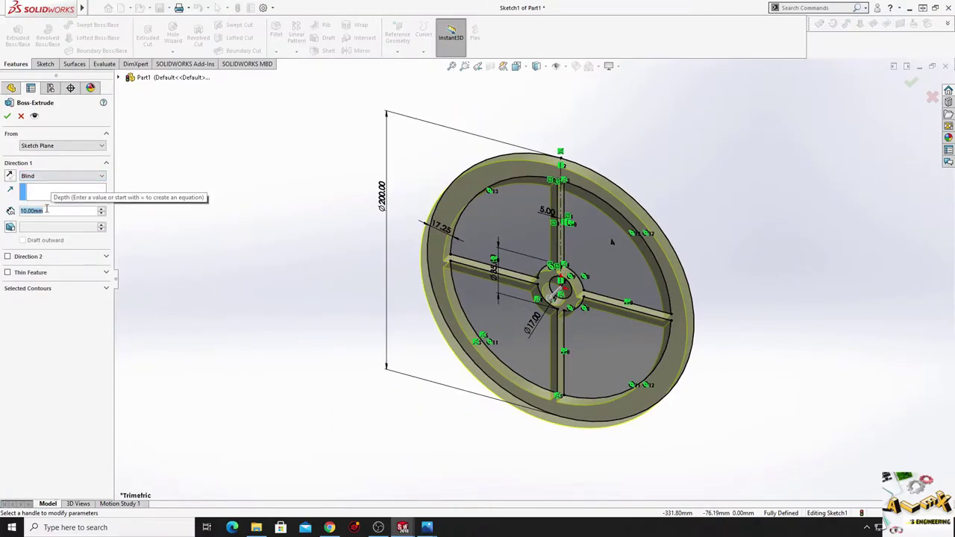
pyautogui.write('35')
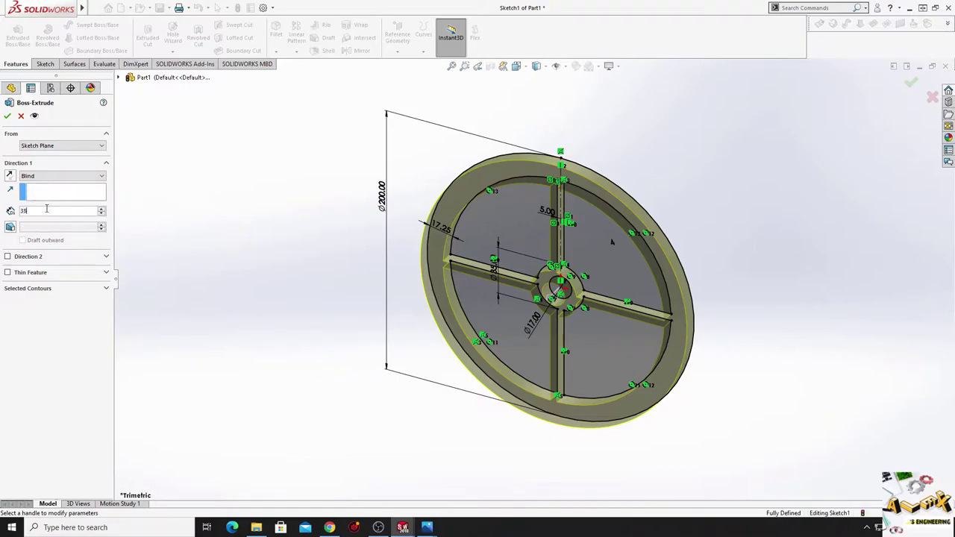
pyautogui.press('Return')
pyautogui.click(45, 175)
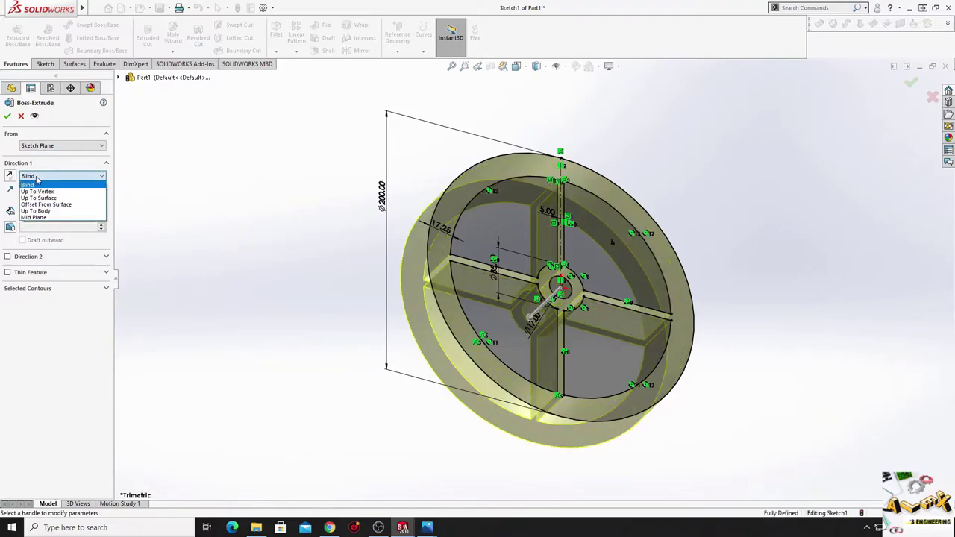
pyautogui.click(46, 220)
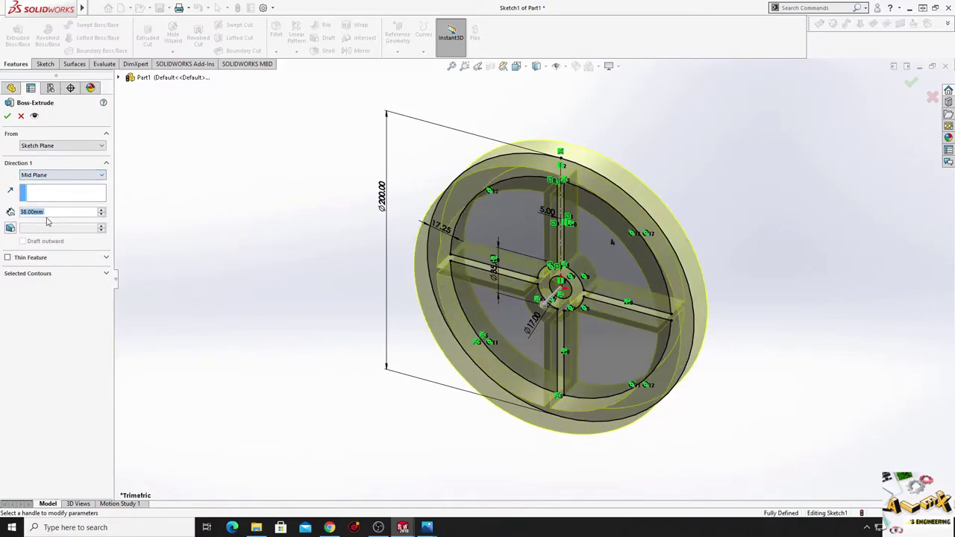
pyautogui.click(7, 117)
pyautogui.moveTo(353, 338)
pyautogui.mouseDown(button='middle')
pyautogui.moveTo(359, 310)
pyautogui.moveTo(501, 261)
pyautogui.moveTo(597, 251)
pyautogui.moveTo(366, 323)
pyautogui.moveTo(368, 374)
pyautogui.moveTo(420, 249)
pyautogui.moveTo(332, 226)
pyautogui.moveTo(402, 262)
pyautogui.moveTo(376, 276)
pyautogui.moveTo(394, 313)
pyautogui.moveTo(437, 325)
pyautogui.mouseUp(button='middle')
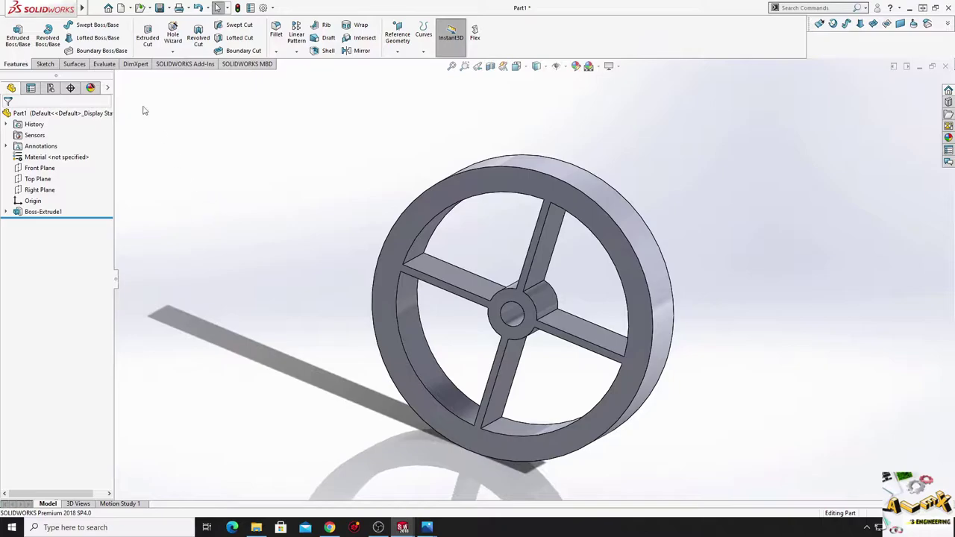
# Save the wheel as Wheel1.SLDPRT, declining to overwrite the existing Wheel.SLDPRT.
pyautogui.click(121, 8)
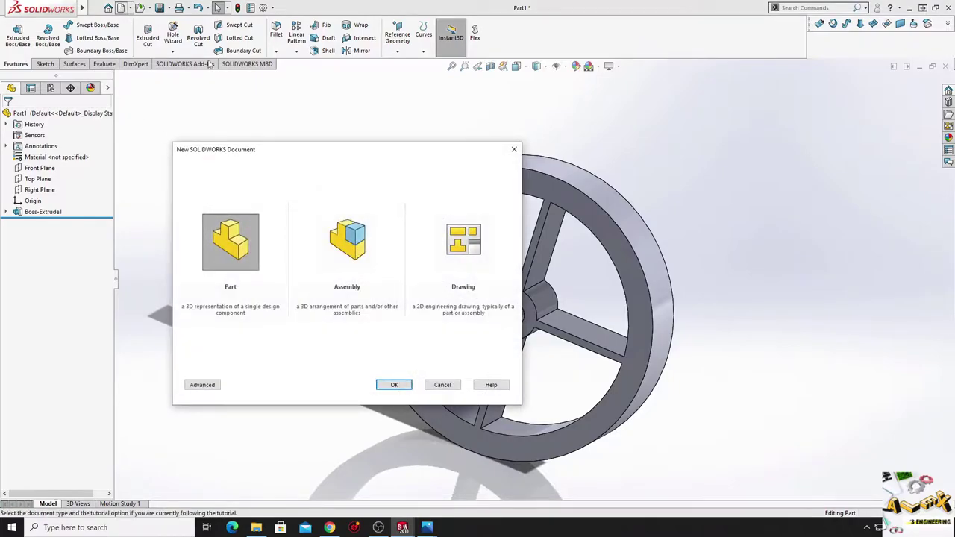
pyautogui.click(514, 150)
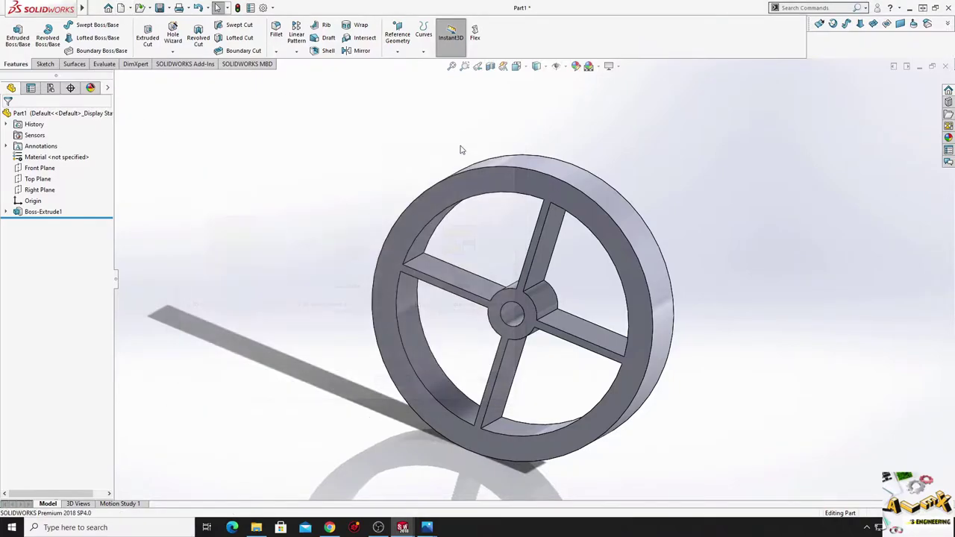
pyautogui.click(160, 8)
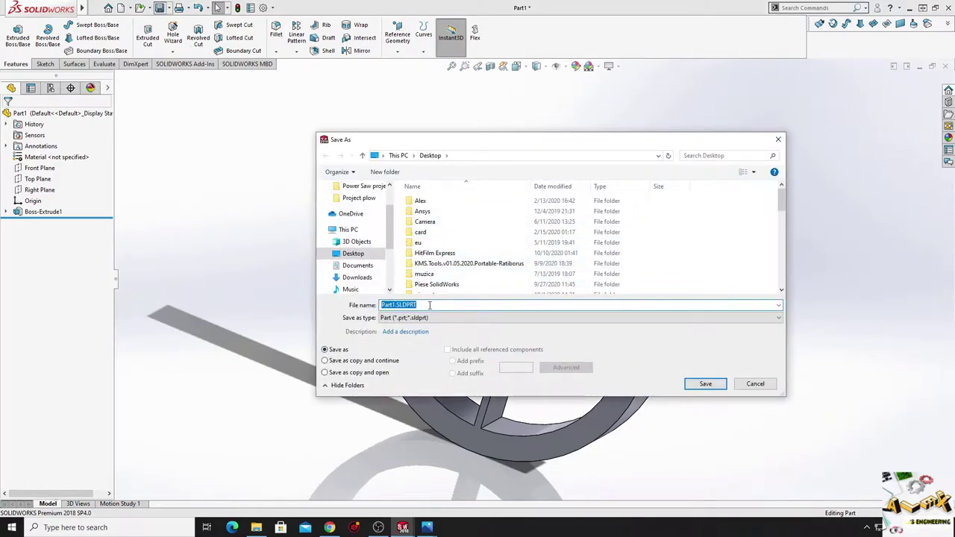
pyautogui.write('Whee')
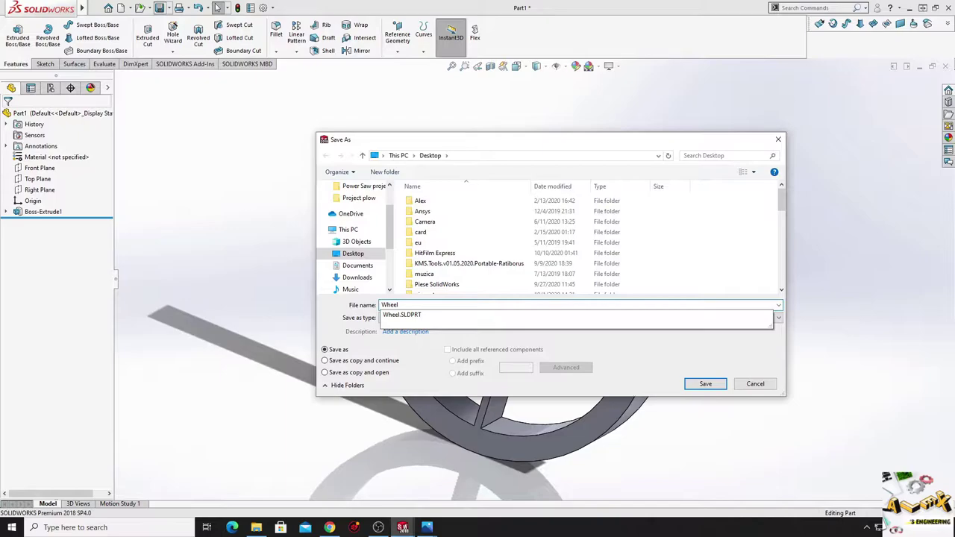
pyautogui.write('l')
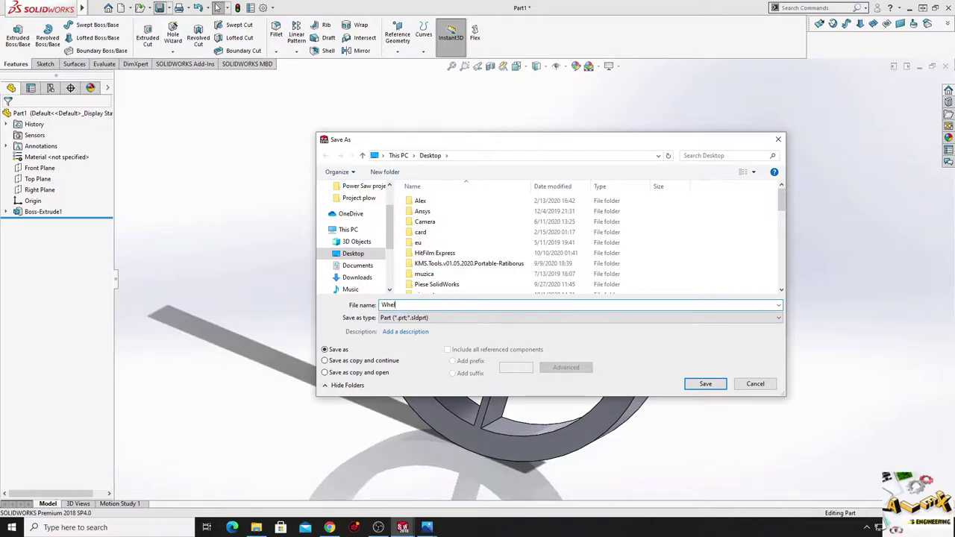
pyautogui.press('BackSpace')
pyautogui.write('e')
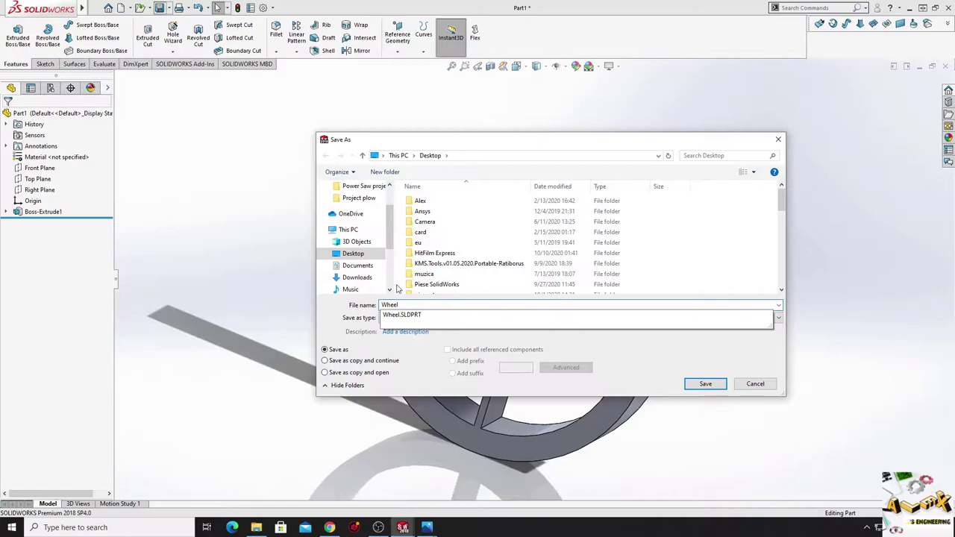
pyautogui.click(367, 255)
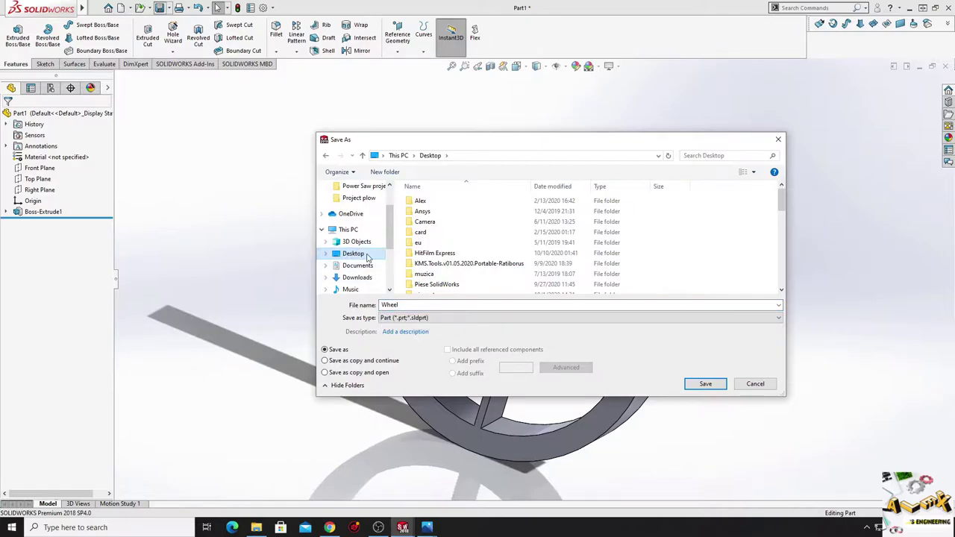
pyautogui.click(710, 387)
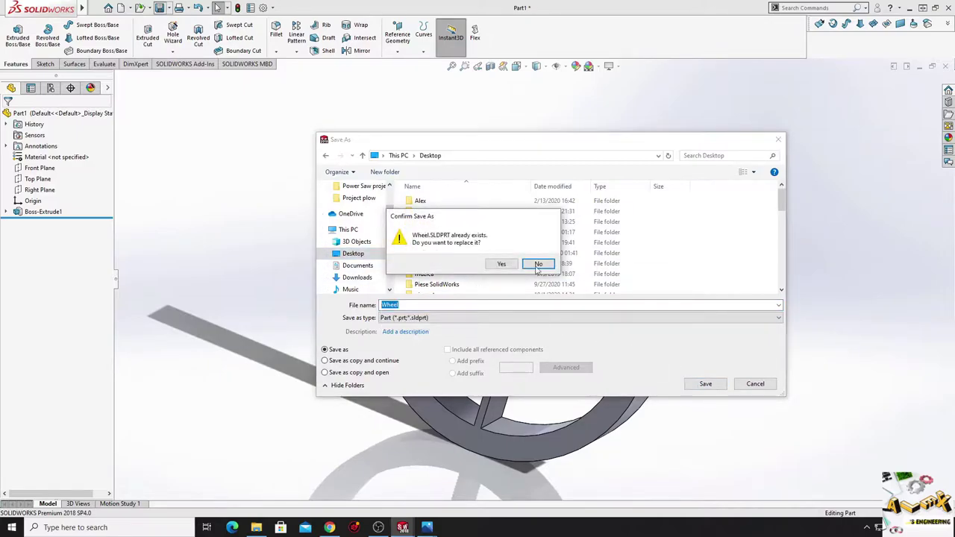
pyautogui.click(541, 267)
pyautogui.click(407, 305)
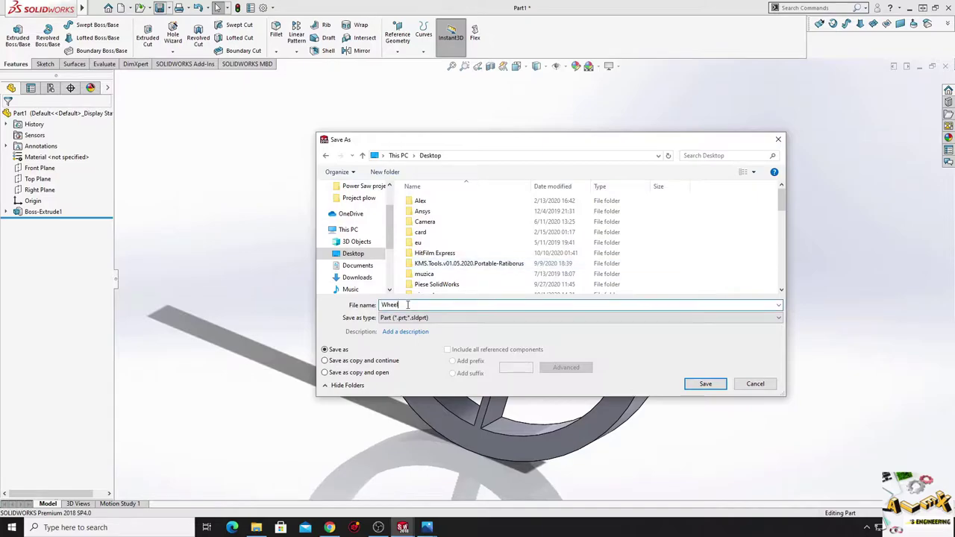
pyautogui.write('1')
pyautogui.click(708, 385)
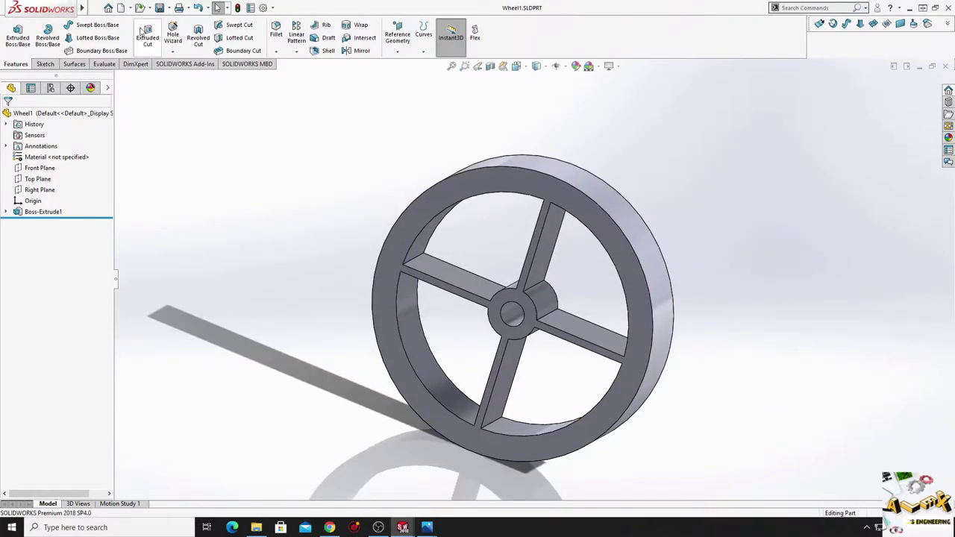
pyautogui.click(121, 8)
# Create a new blank part and start a sketch on the Front Plane.
pyautogui.click(384, 384)
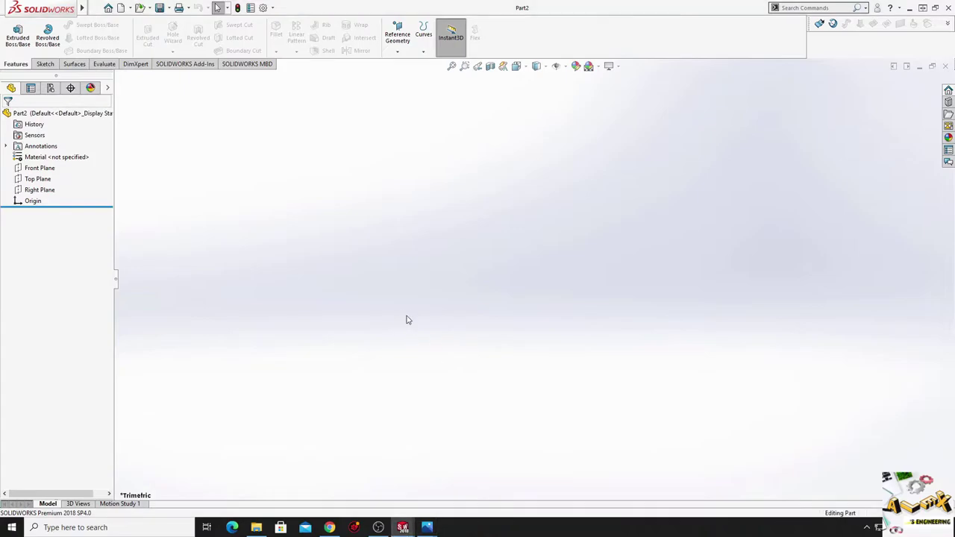
pyautogui.click(40, 168)
pyautogui.click(78, 150)
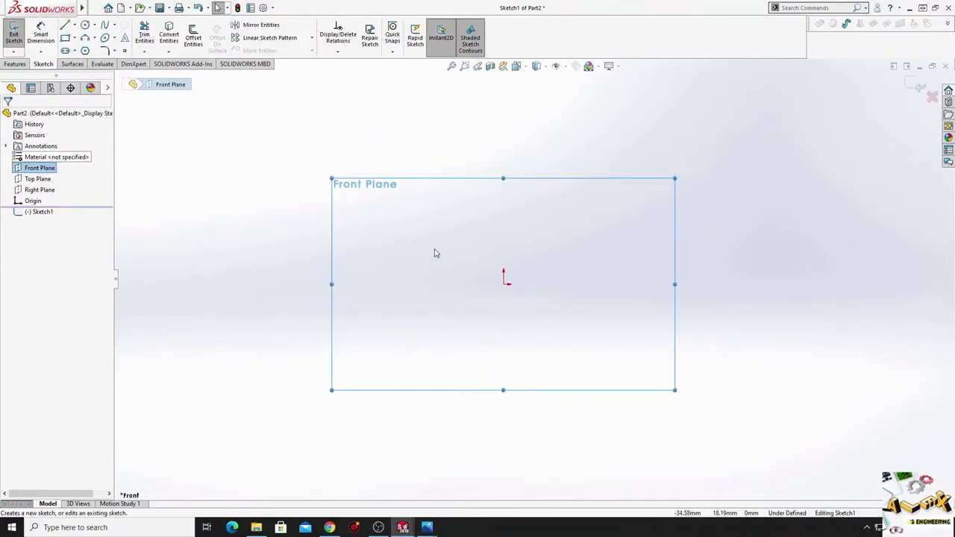
# Draw a long, thin closed four-line rectangle near the origin and zoom to fit.
pyautogui.click(66, 26)
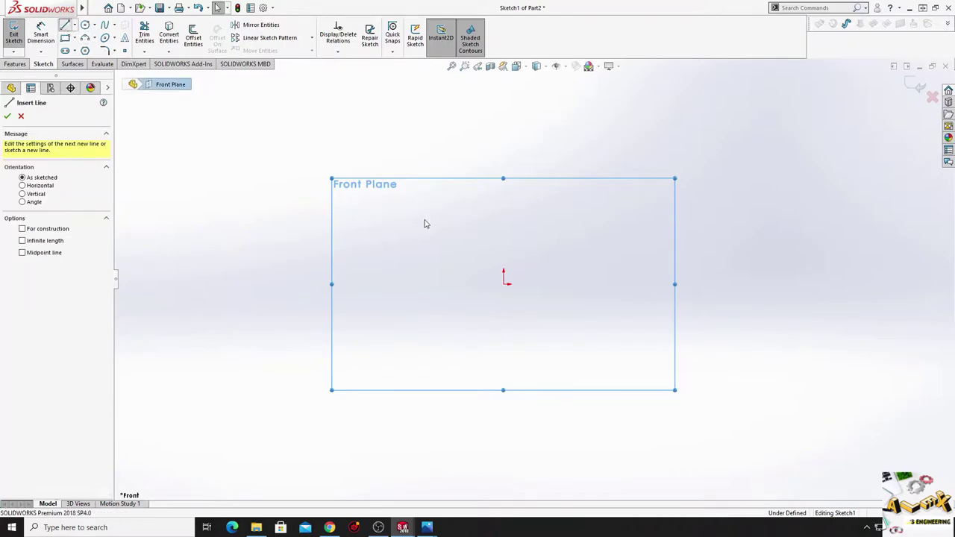
pyautogui.click(374, 283)
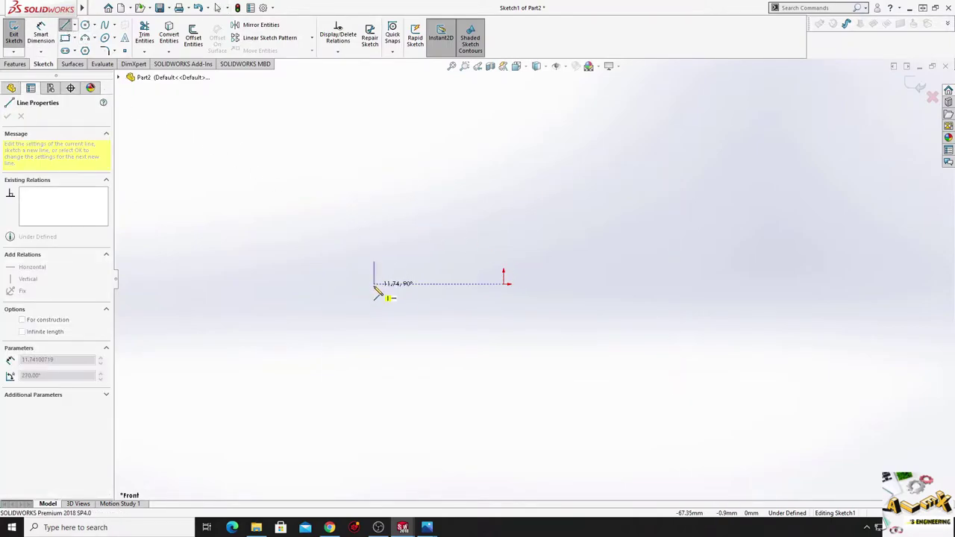
pyautogui.click(709, 283)
pyautogui.click(710, 261)
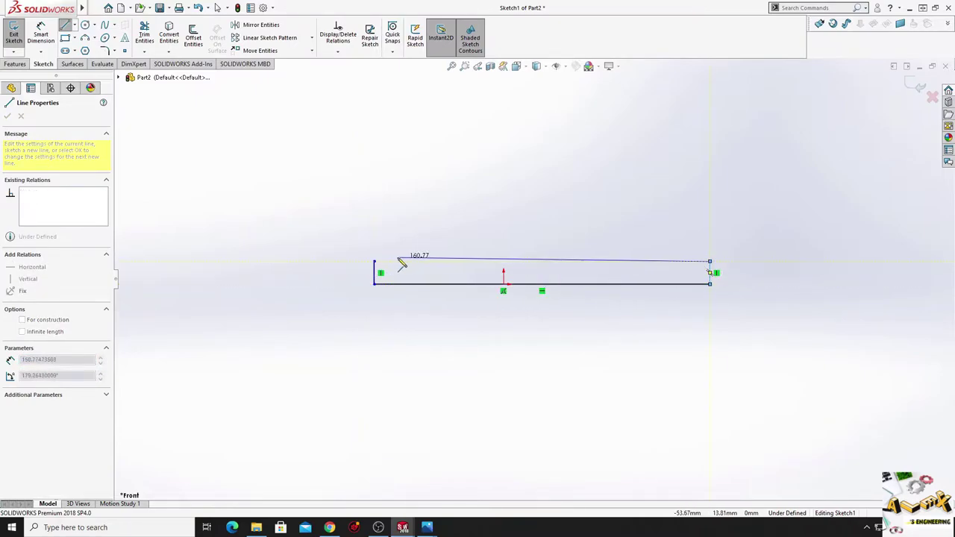
pyautogui.click(373, 261)
pyautogui.rightClick(387, 227)
pyautogui.click(404, 240)
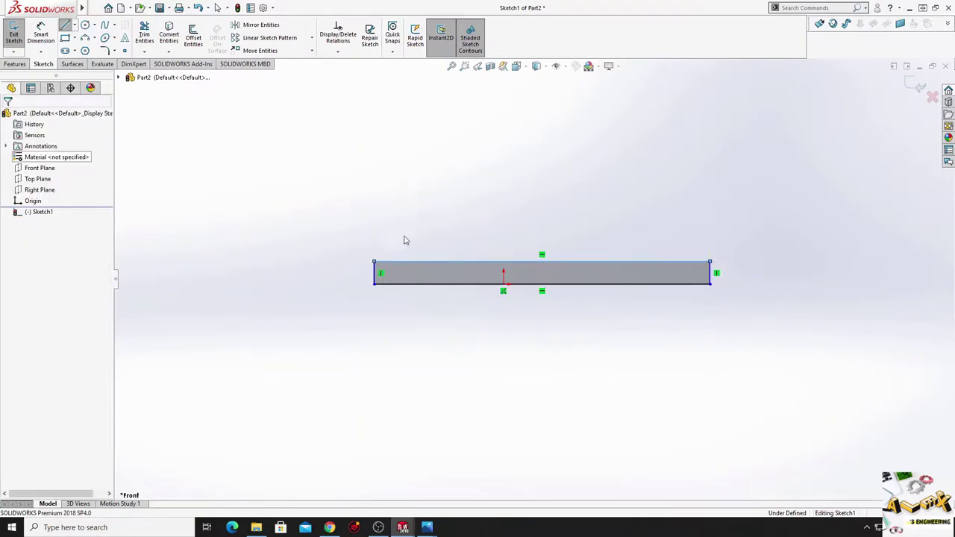
pyautogui.press('f')
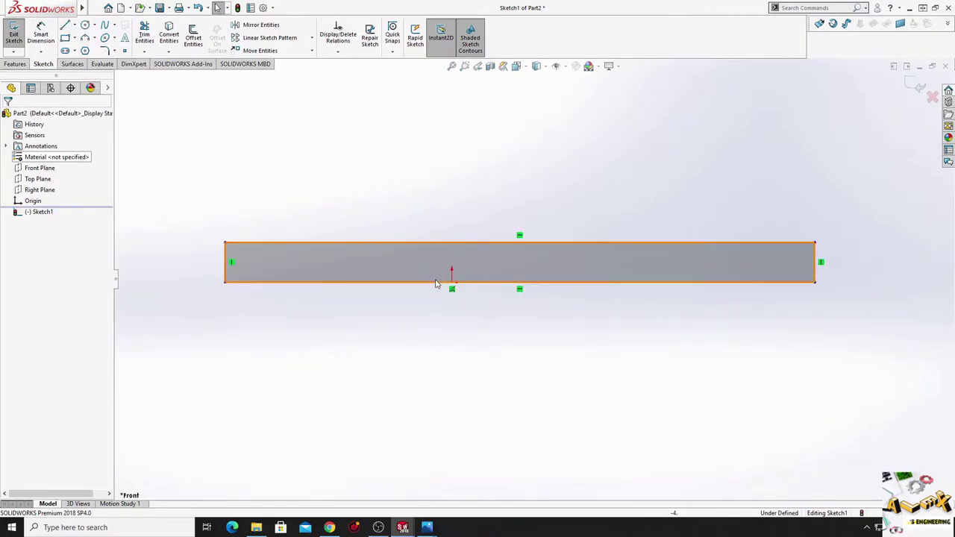
# Centre the rectangle's bottom edge on the origin with a Midpoint relation.
pyautogui.click(435, 283)
pyautogui.keyDown('ctrl'); pyautogui.click(453, 288); pyautogui.keyUp('ctrl')
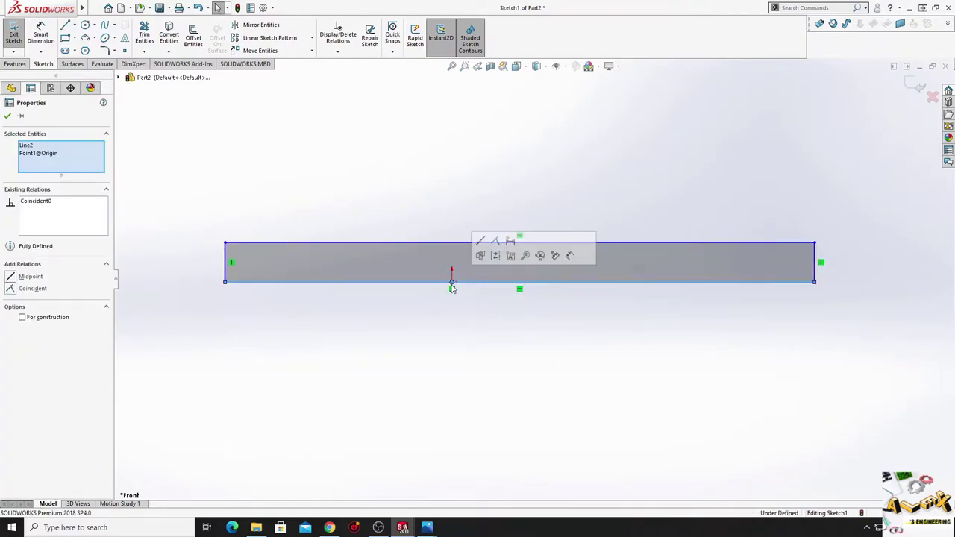
pyautogui.click(495, 255)
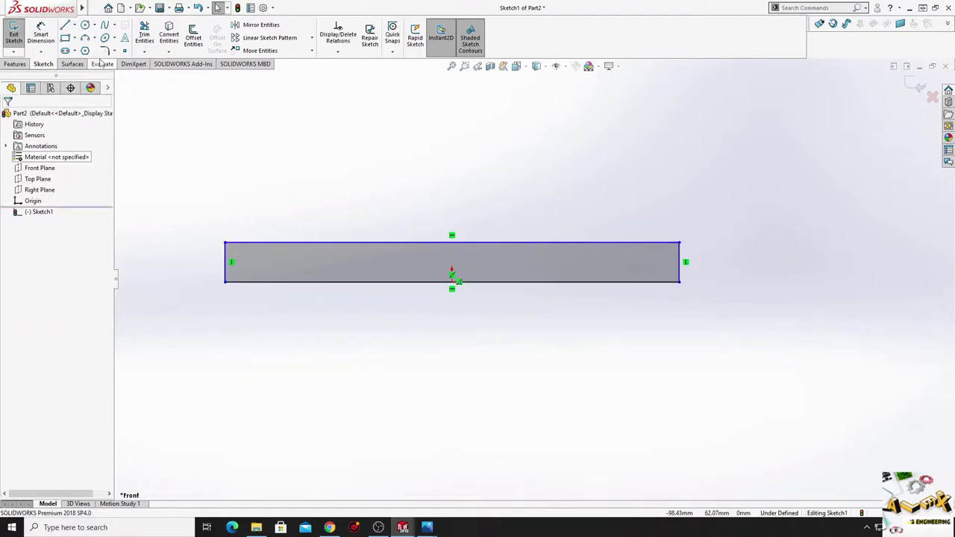
# Dimension the rectangle 40 mm tall and 400 mm long.
pyautogui.click(41, 34)
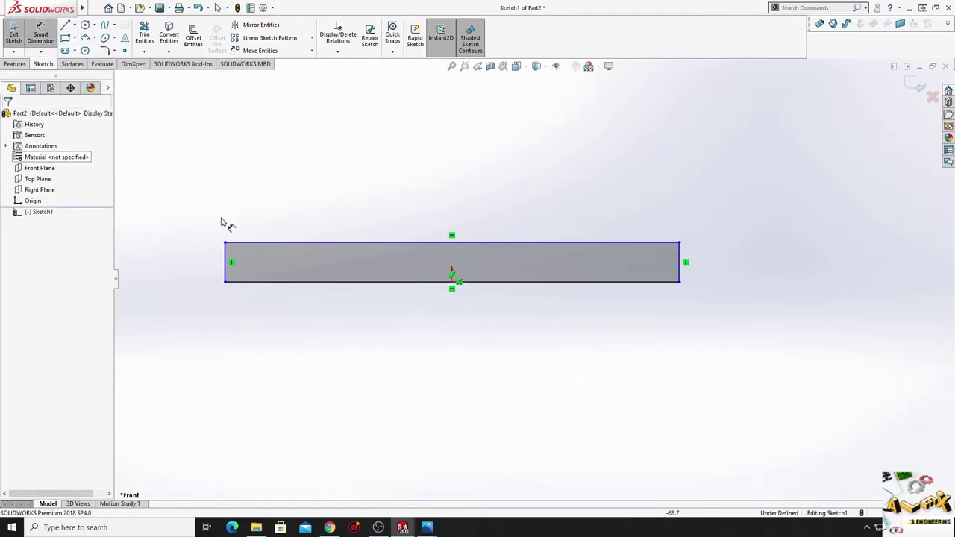
pyautogui.click(228, 275)
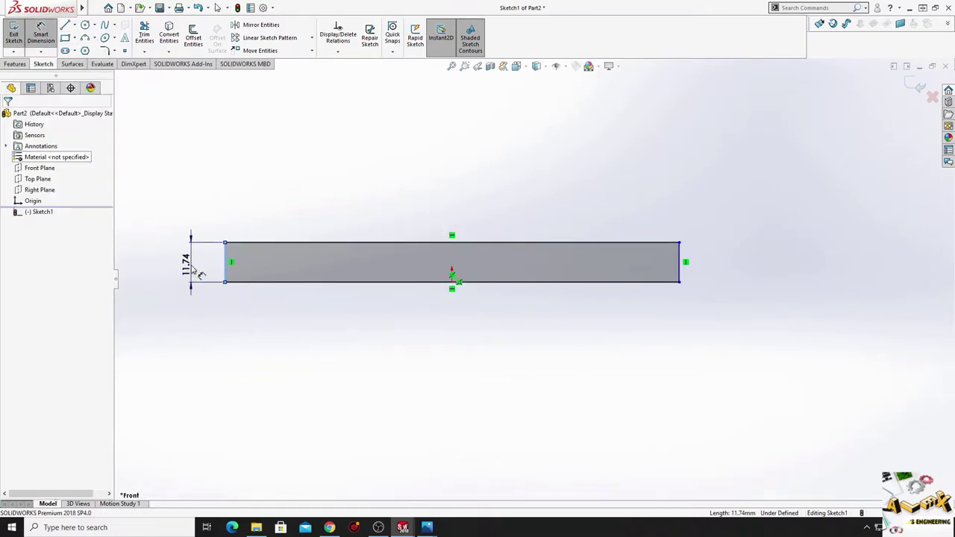
pyautogui.click(193, 267)
pyautogui.write('40')
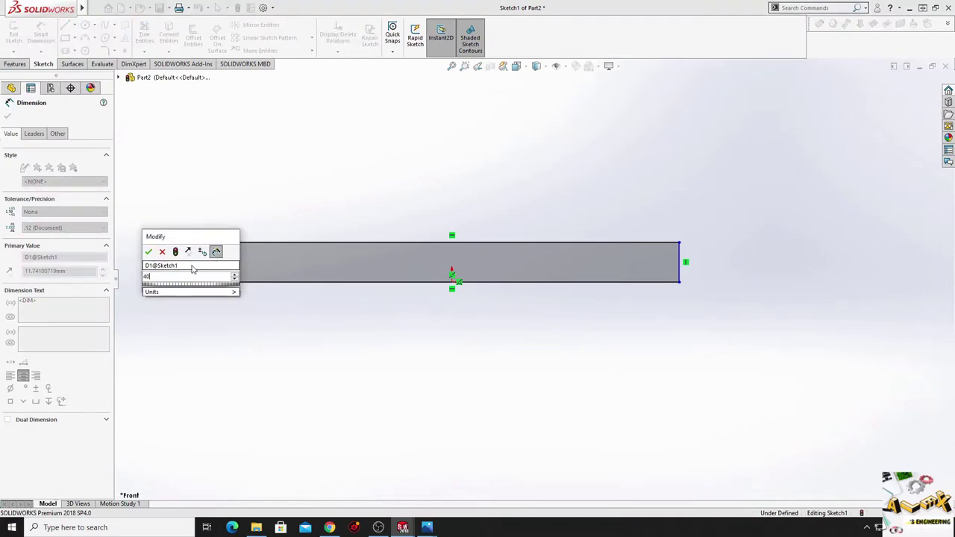
pyautogui.press('Return')
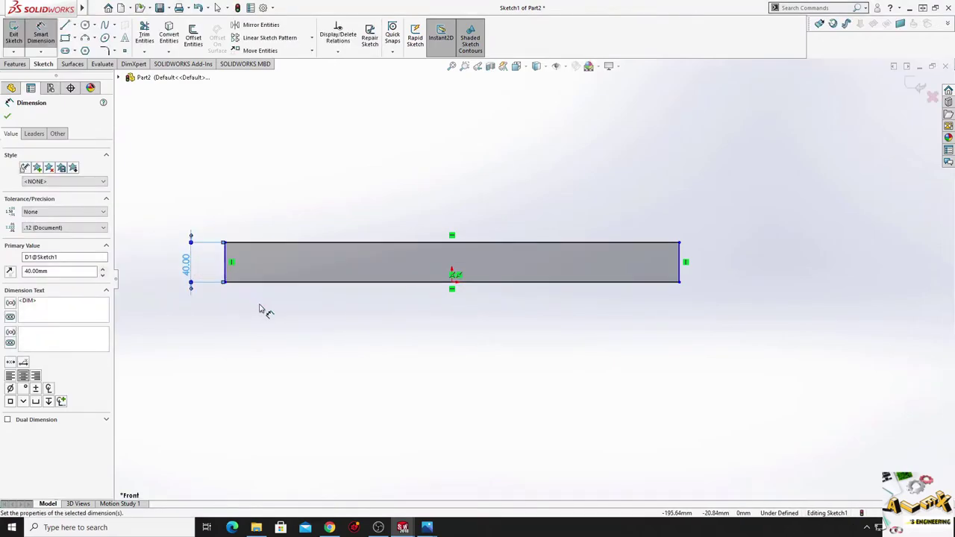
pyautogui.click(257, 242)
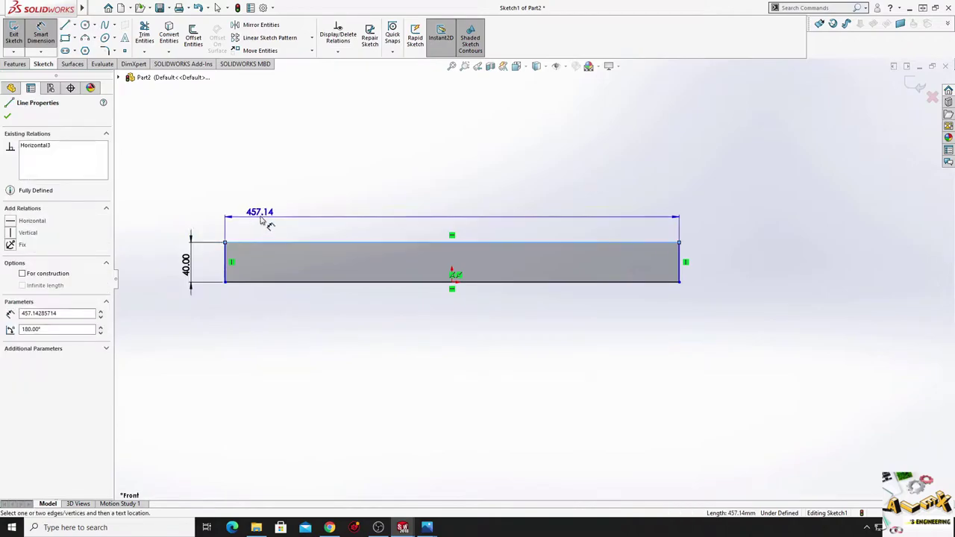
pyautogui.click(262, 212)
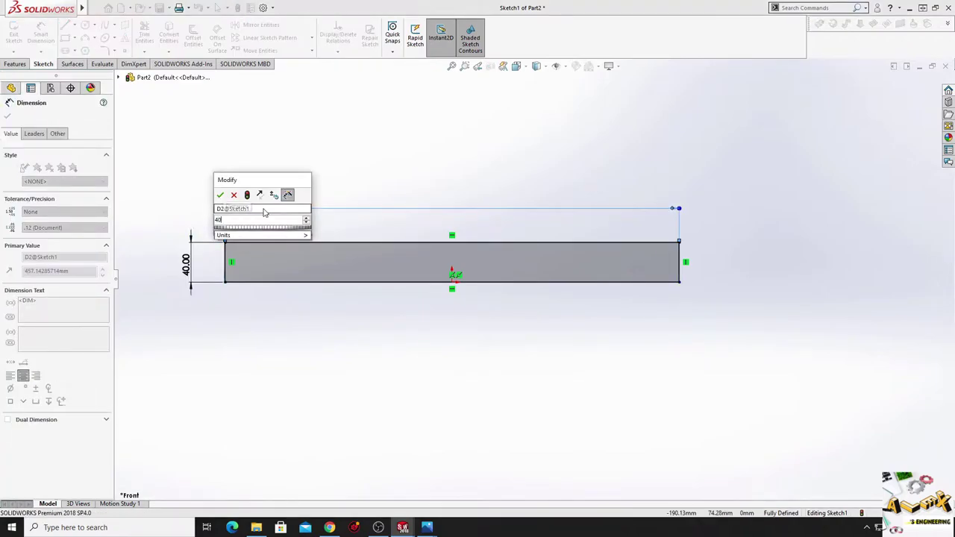
pyautogui.press('Escape')
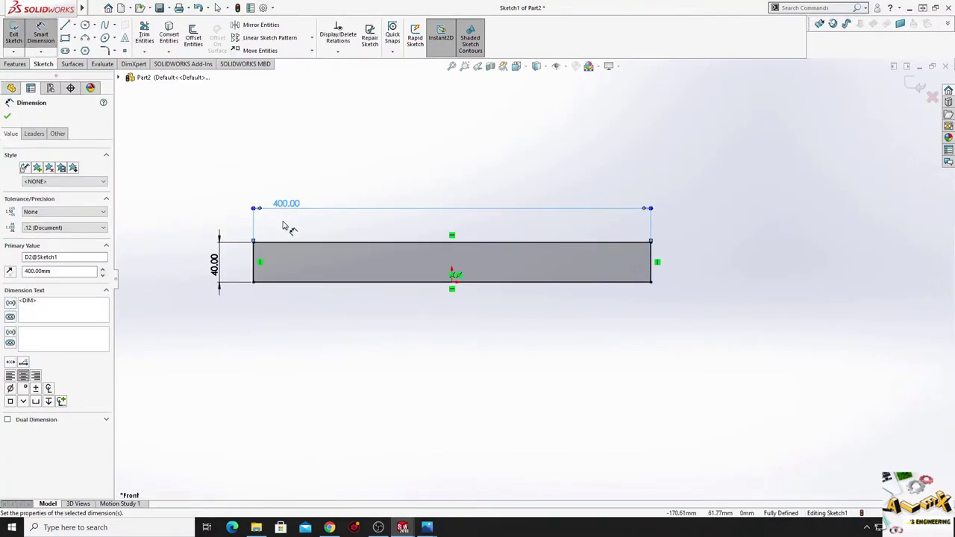
# Draw two small circles inside the rectangle, one near the left end and one mid-plate.
pyautogui.click(86, 26)
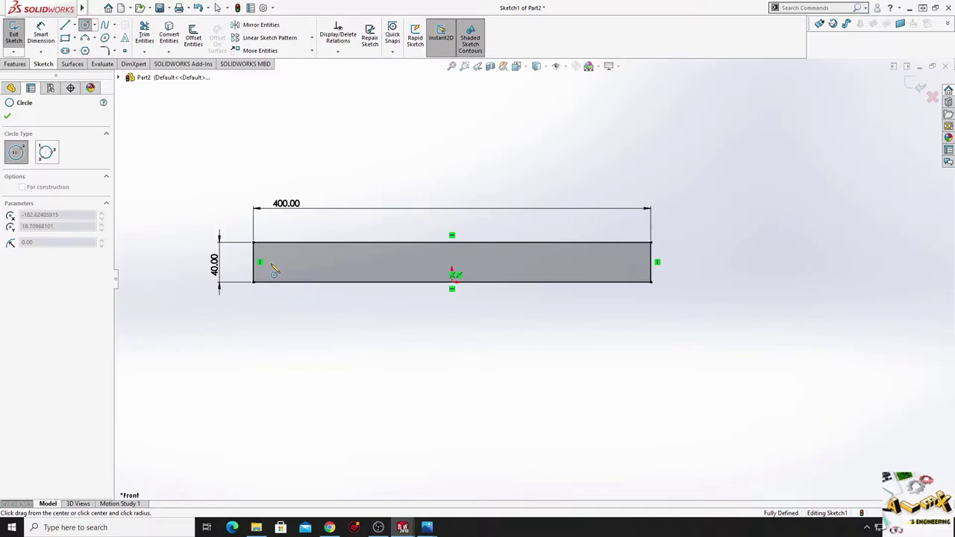
pyautogui.click(271, 263)
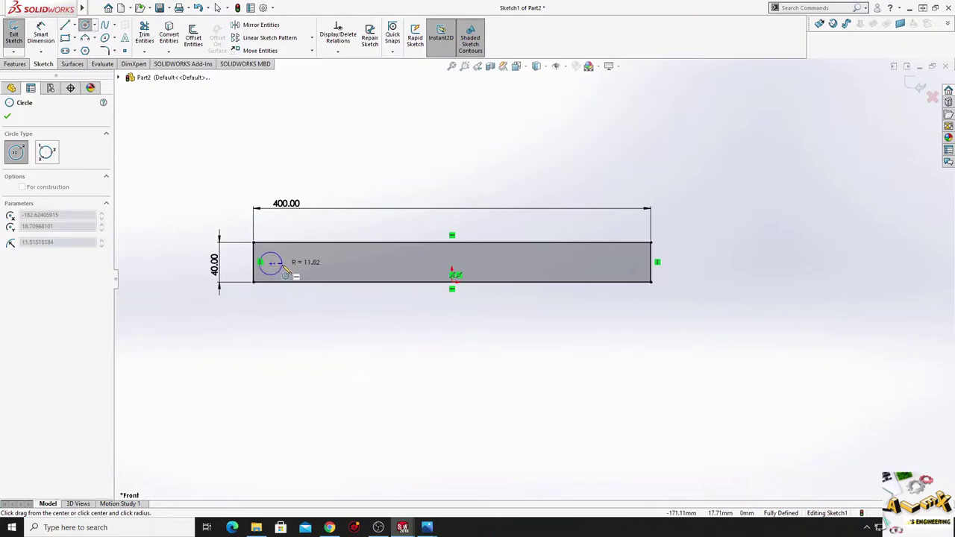
pyautogui.click(283, 269)
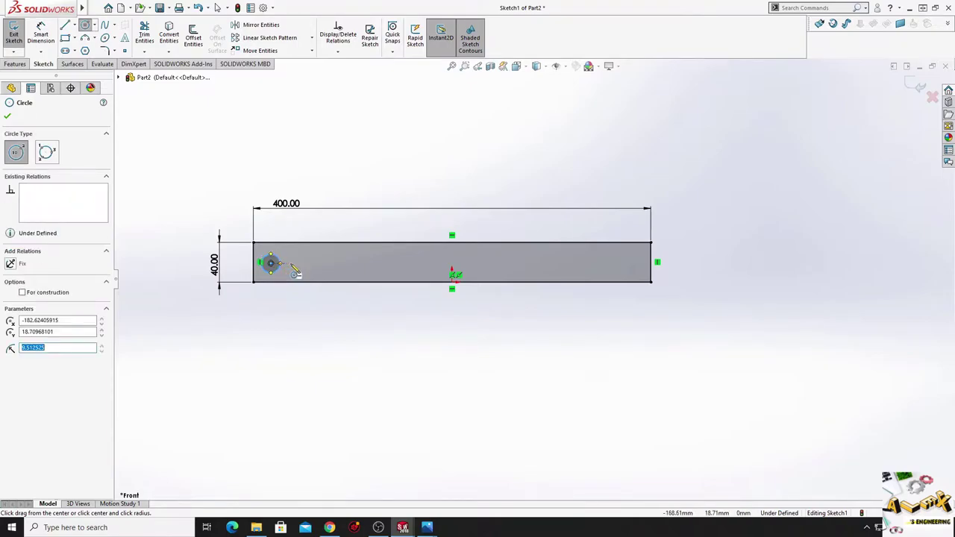
pyautogui.click(427, 263)
pyautogui.click(426, 273)
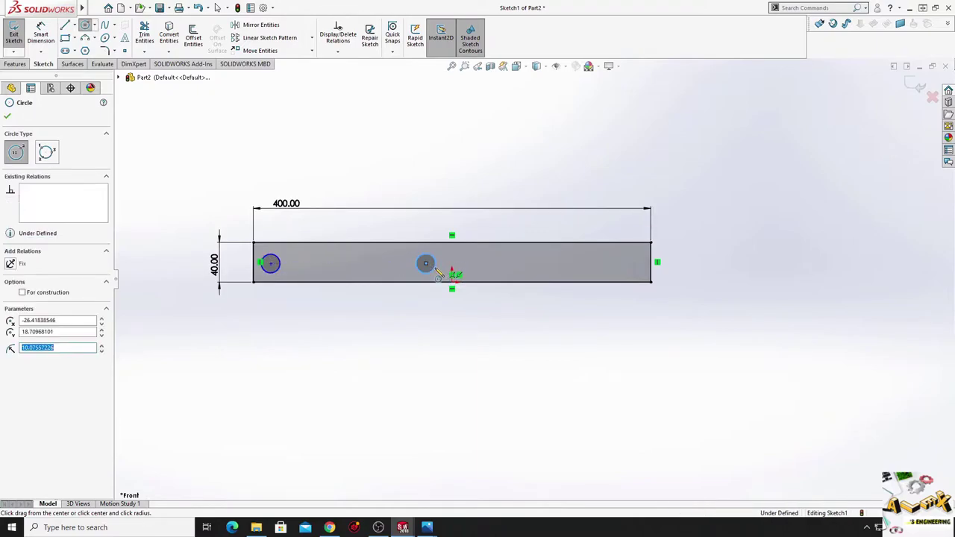
pyautogui.rightClick(407, 173)
pyautogui.click(410, 173)
pyautogui.scroll(-3, 371, 186)
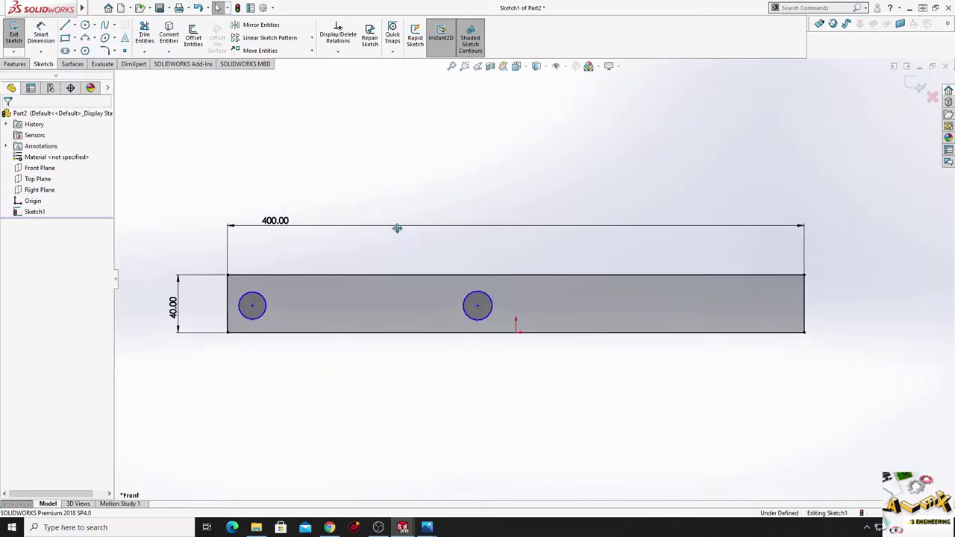
# Give the left circle a diameter dimension of Ø17.
pyautogui.click(41, 35)
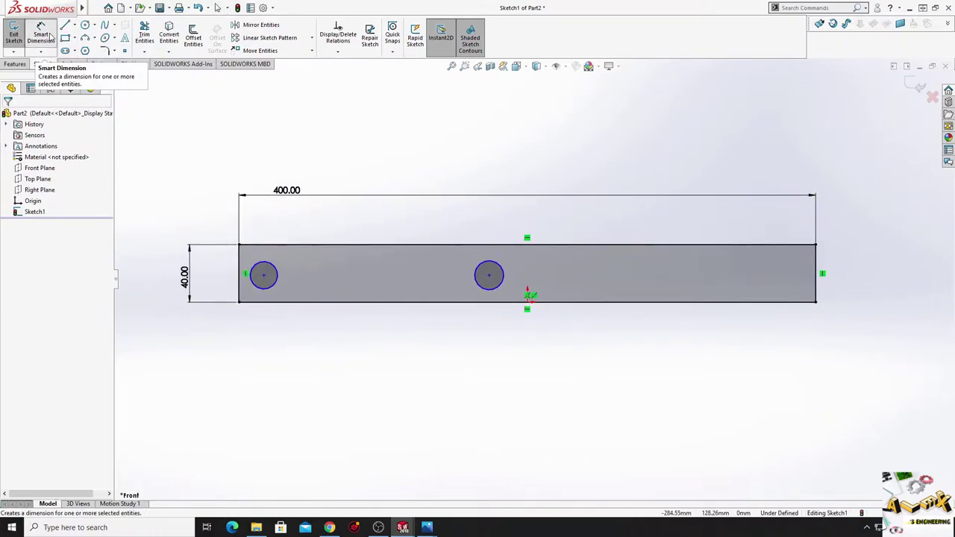
pyautogui.click(273, 270)
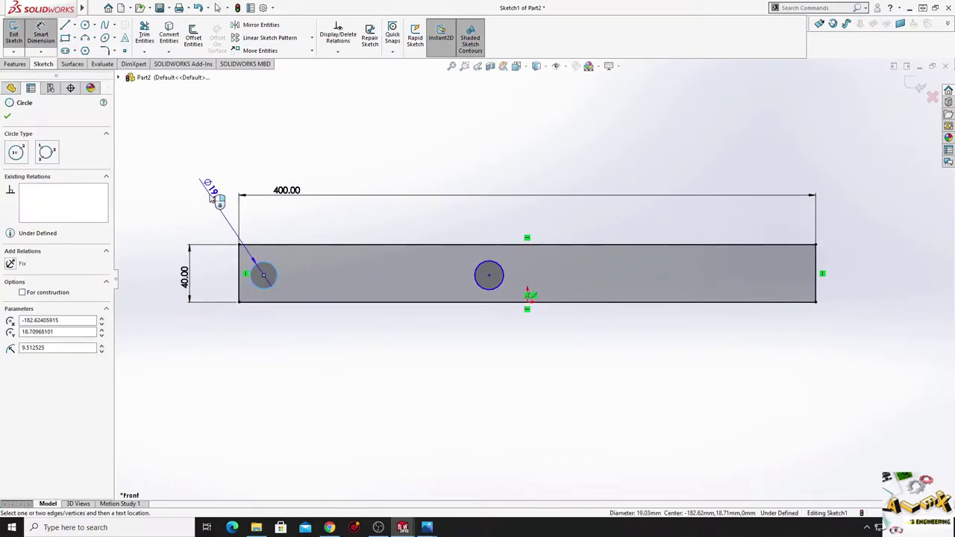
pyautogui.click(212, 191)
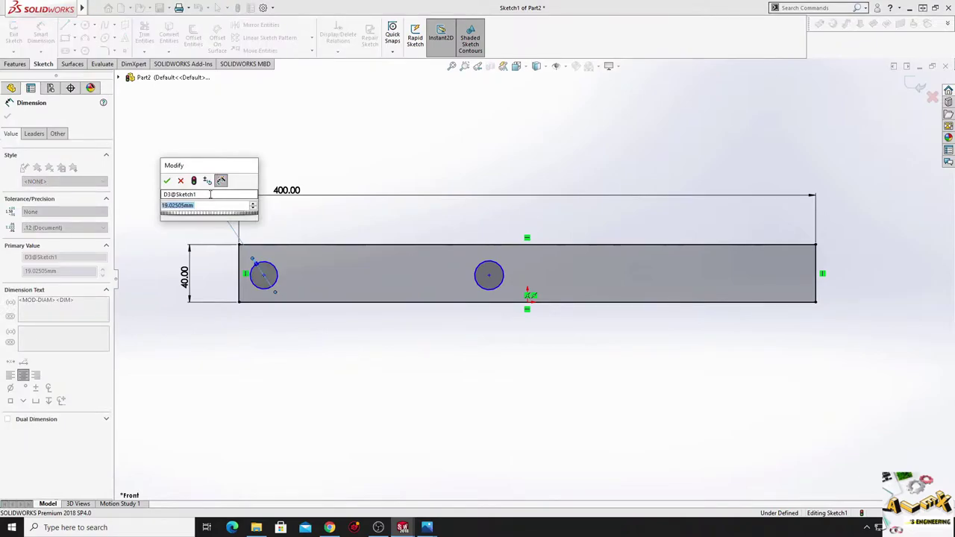
pyautogui.write('20')
pyautogui.press('Return')
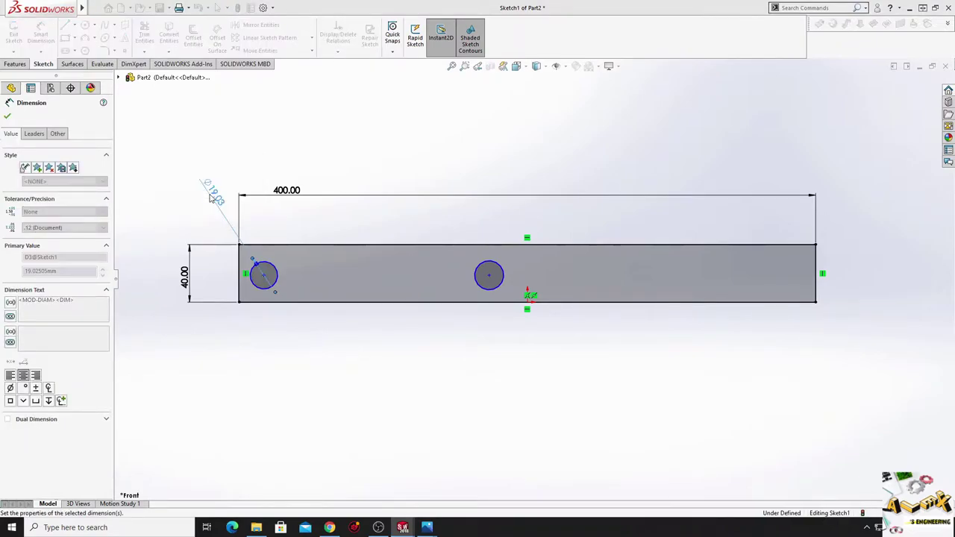
pyautogui.rightClick(335, 171)
pyautogui.click(365, 192)
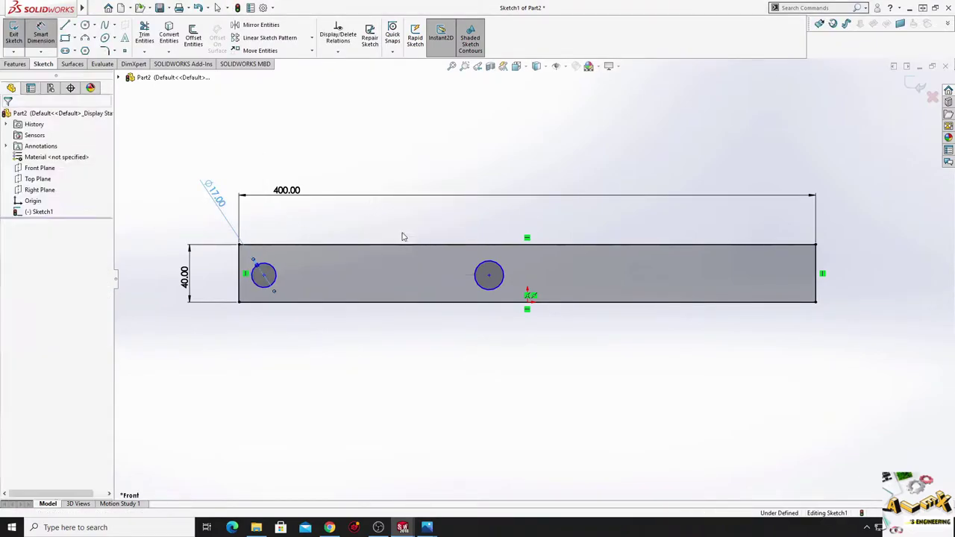
# Align both circle centres horizontally with the left edge's midpoint and make the circles equal.
pyautogui.click(488, 276)
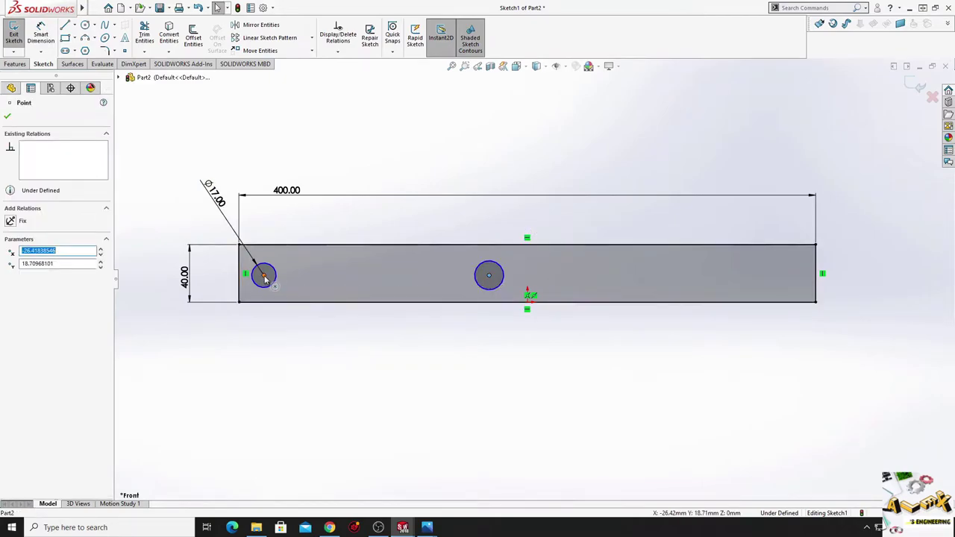
pyautogui.keyDown('ctrl'); pyautogui.click(263, 275); pyautogui.keyUp('ctrl')
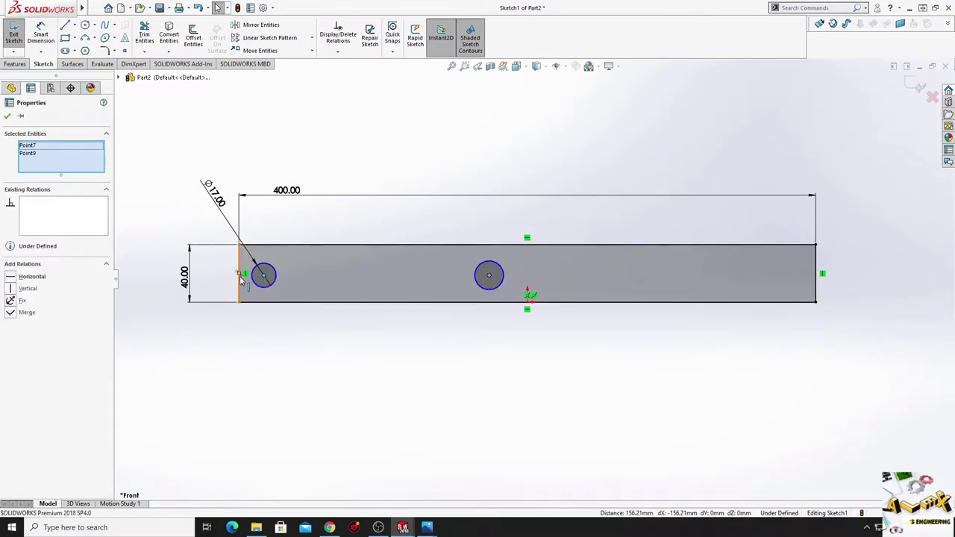
pyautogui.keyDown('ctrl'); pyautogui.click(241, 275); pyautogui.keyUp('ctrl')
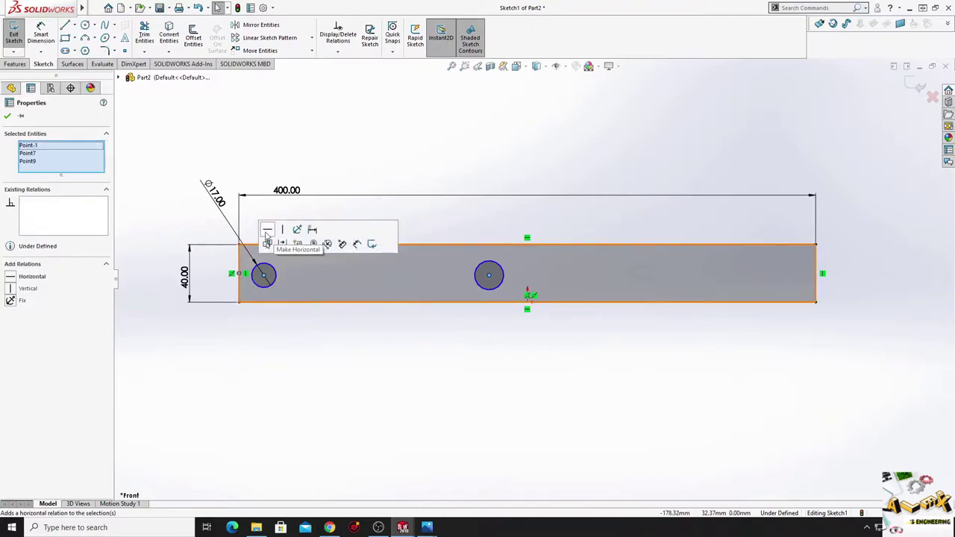
pyautogui.click(266, 231)
pyautogui.click(405, 154)
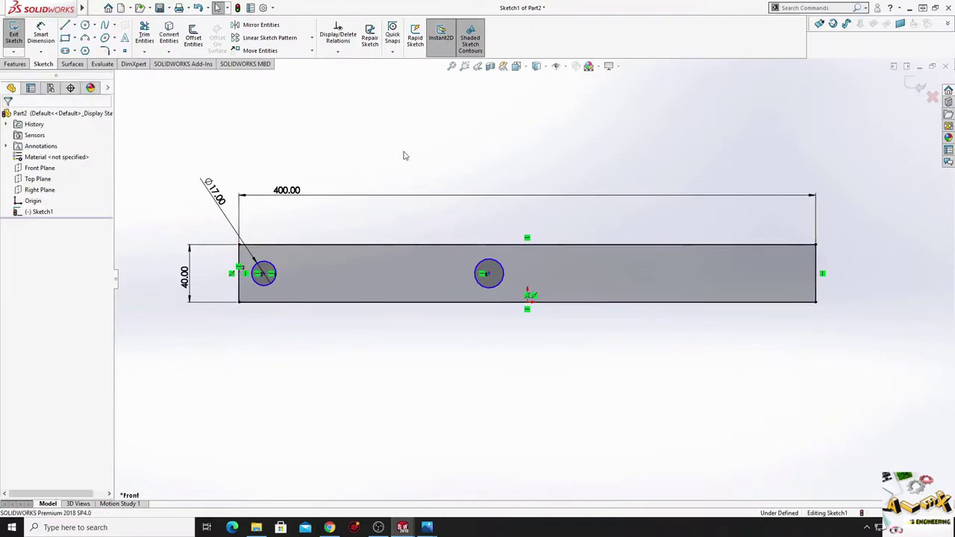
pyautogui.click(486, 293)
pyautogui.keyDown('ctrl'); pyautogui.click(274, 284); pyautogui.keyUp('ctrl')
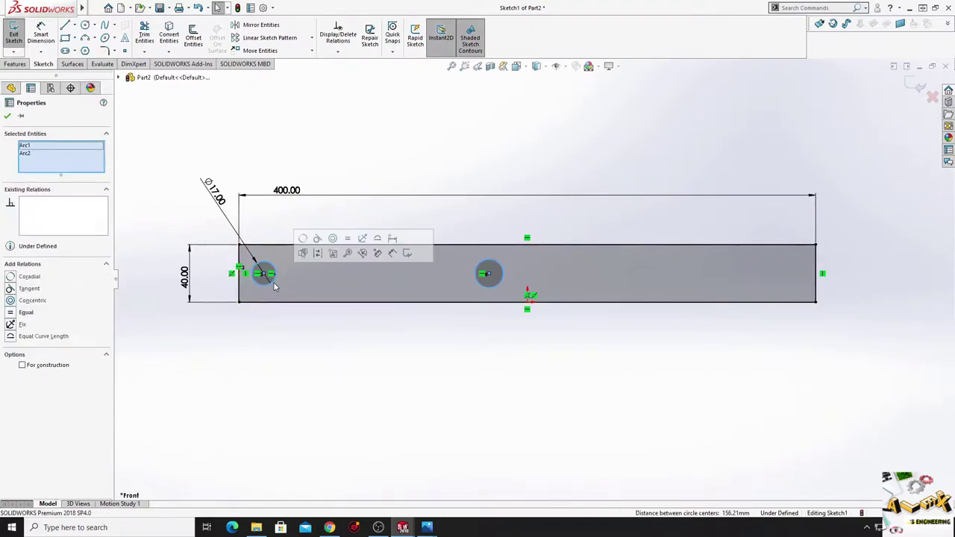
pyautogui.click(349, 243)
pyautogui.click(373, 153)
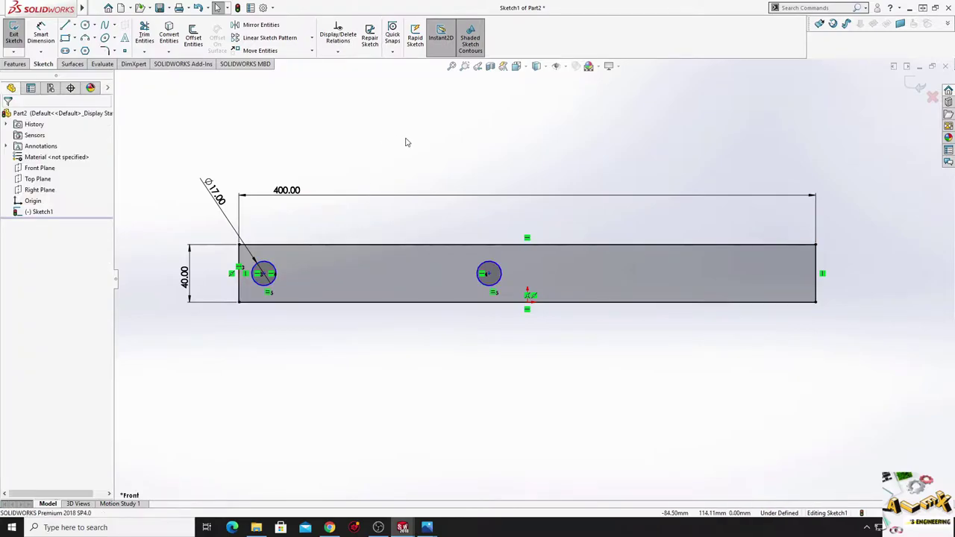
# Space the two hole centres 140 mm apart.
pyautogui.click(41, 35)
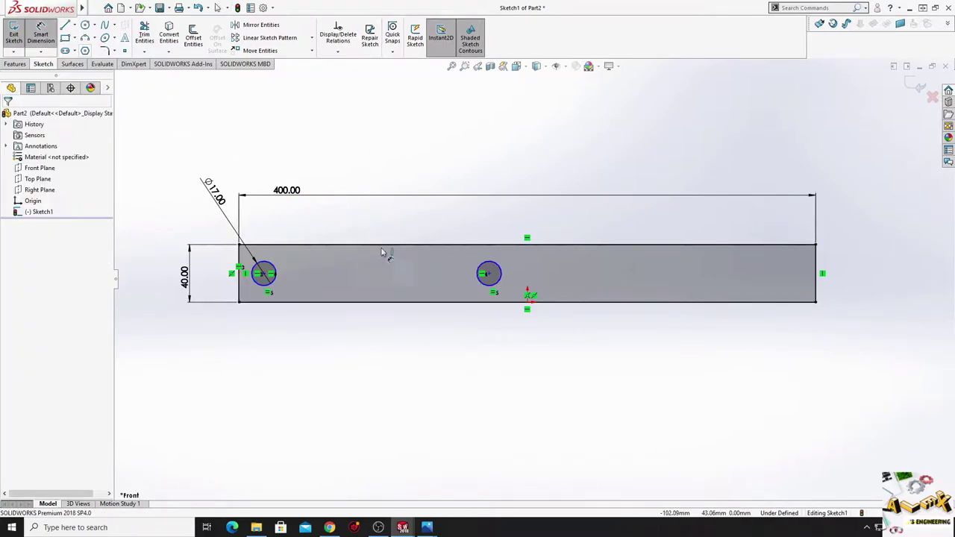
pyautogui.click(264, 274)
pyautogui.click(490, 275)
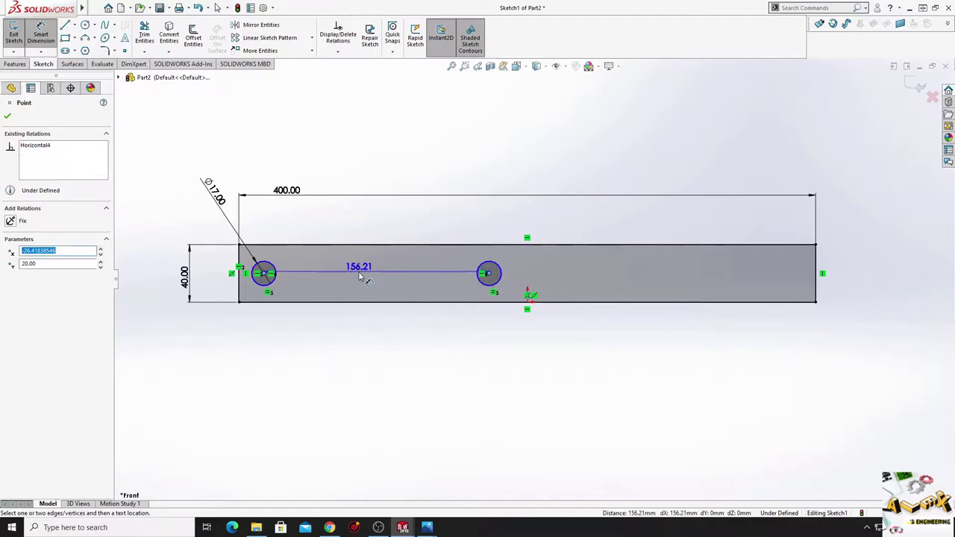
pyautogui.click(357, 277)
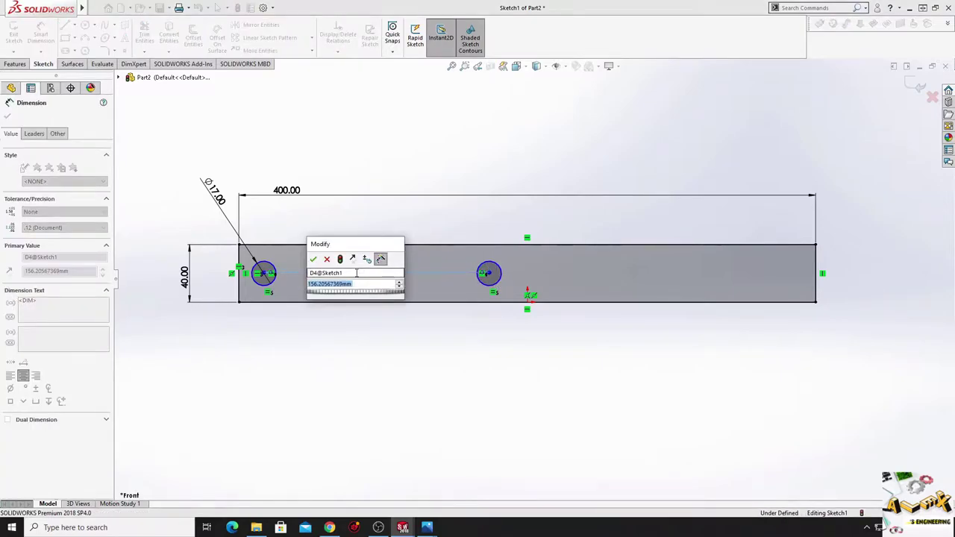
pyautogui.write('140')
pyautogui.press('Return')
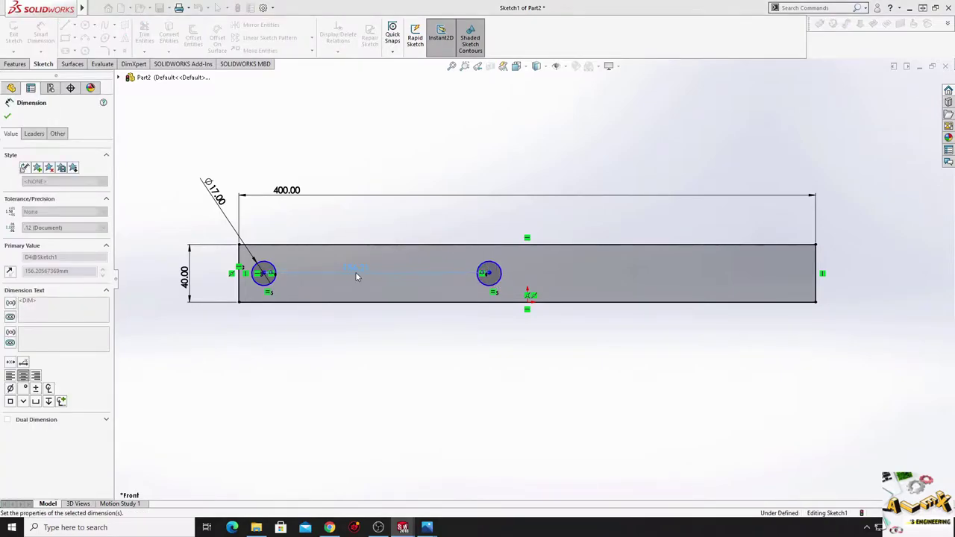
# Place the left hole's centre 20 mm from the plate's left edge.
pyautogui.scroll(-4, 306, 274)
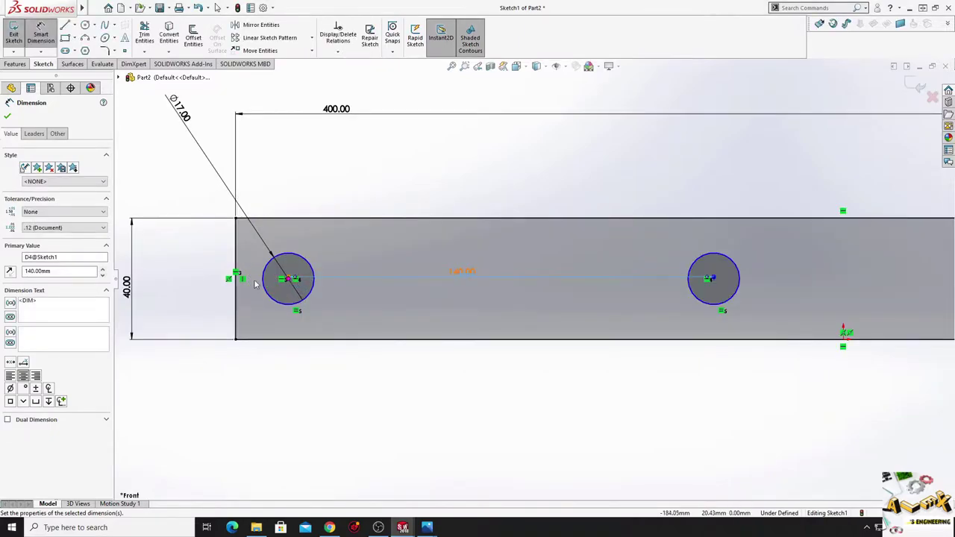
pyautogui.moveTo(236, 283); pyautogui.dragTo(290, 280)
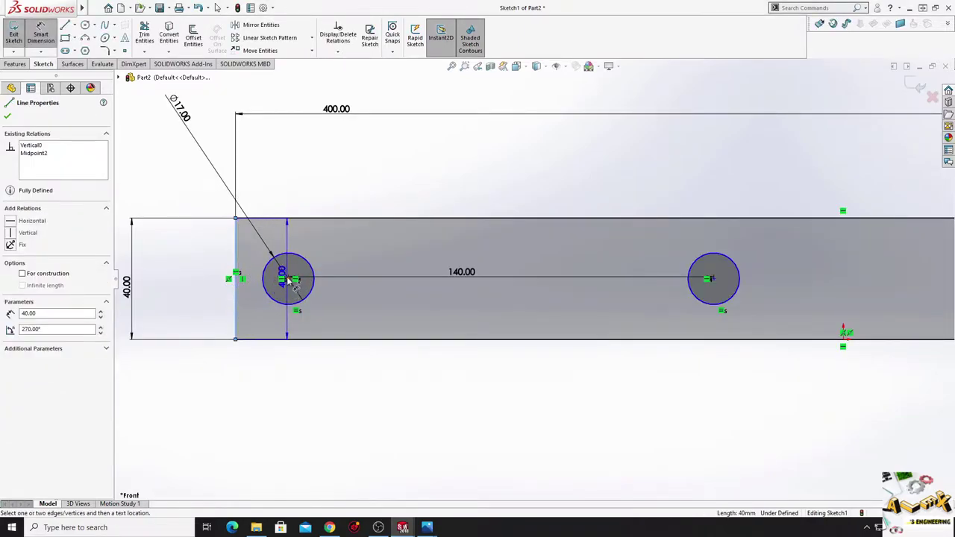
pyautogui.click(288, 279)
pyautogui.click(272, 317)
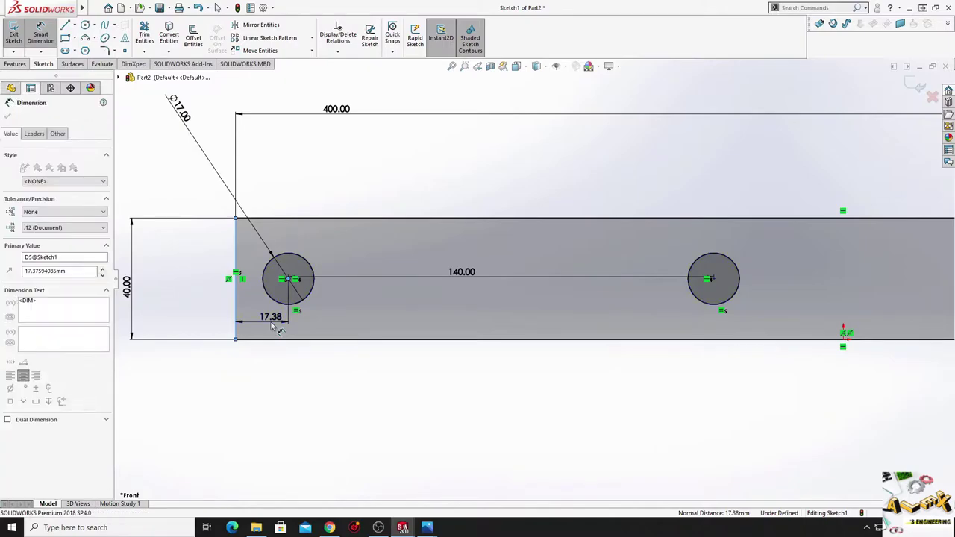
pyautogui.write('20')
pyautogui.press('Return')
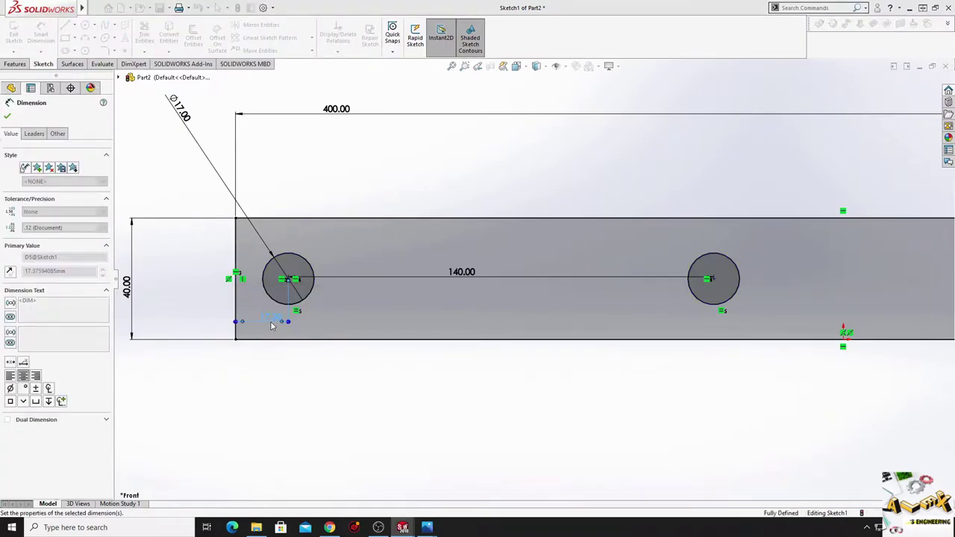
pyautogui.scroll(3, 446, 275)
pyautogui.rightClick(469, 194)
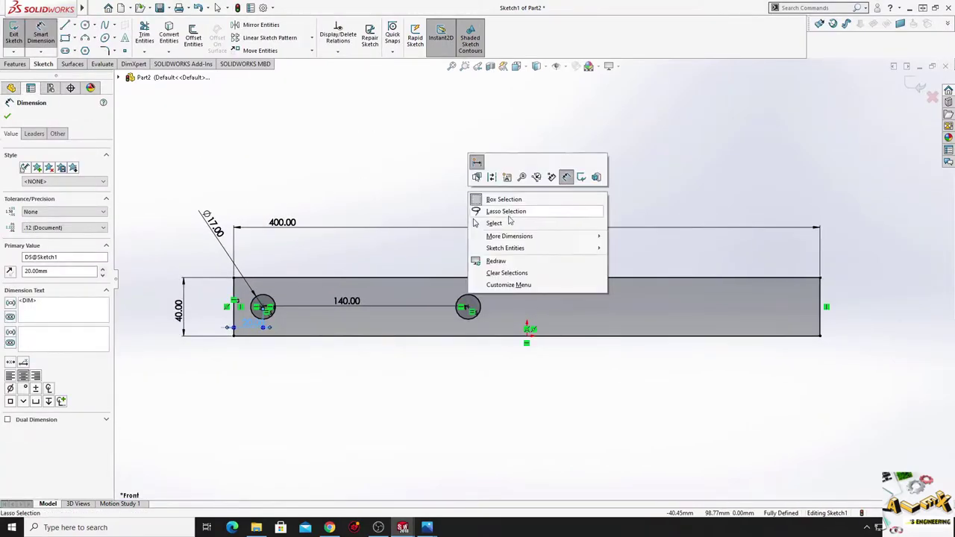
pyautogui.click(521, 230)
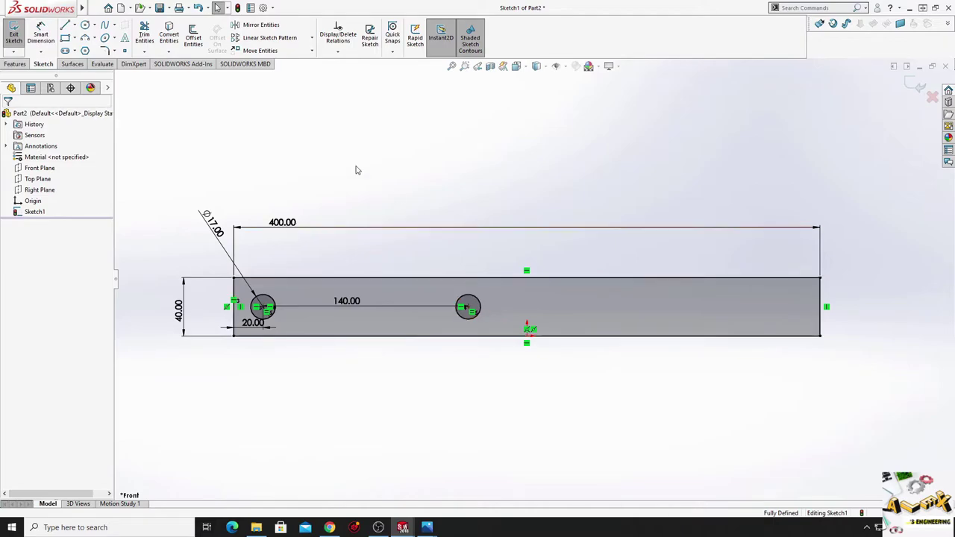
# Set up a linear sketch pattern of the right hole: 8 instances spaced 30 mm.
pyautogui.click(269, 38)
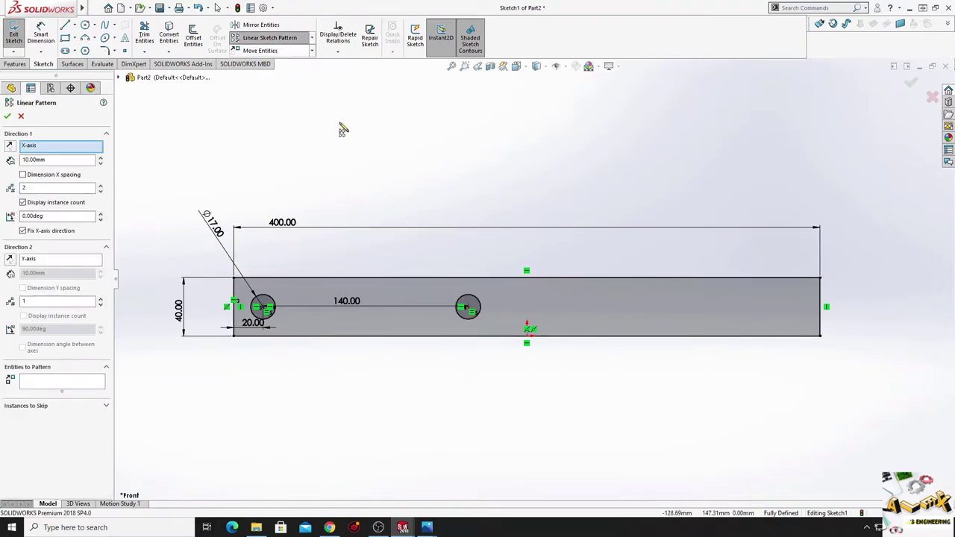
pyautogui.click(481, 307)
pyautogui.write('8')
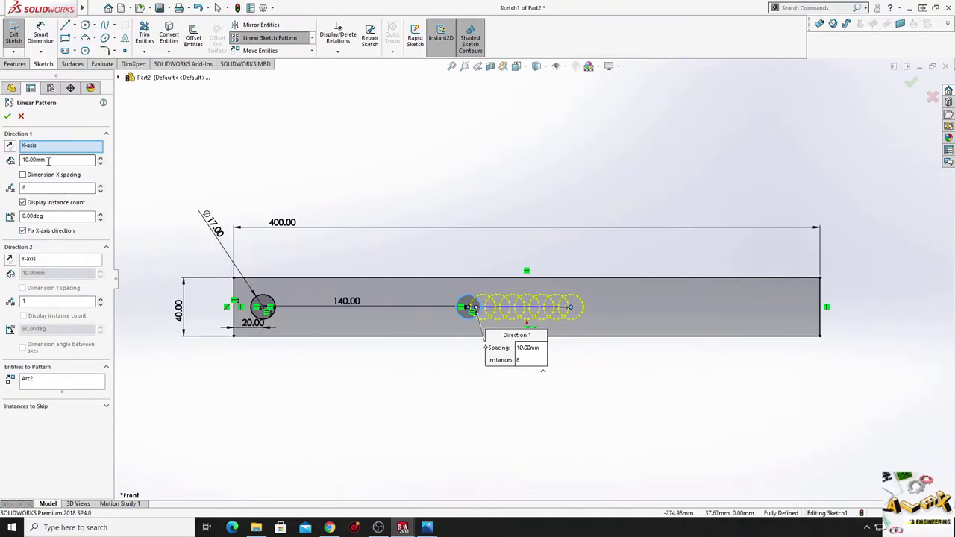
pyautogui.moveTo(49, 161); pyautogui.dragTo(22, 163)
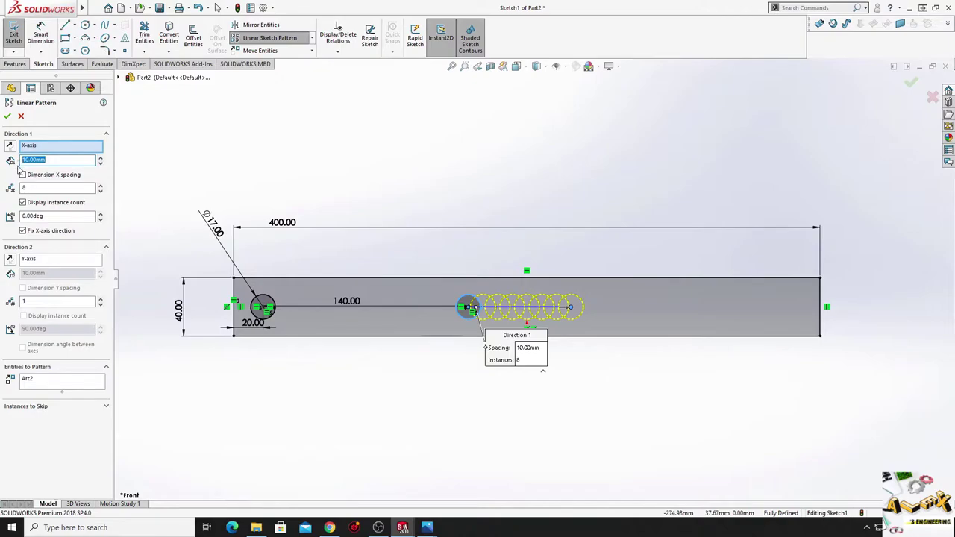
pyautogui.write('30')
pyautogui.press('Return')
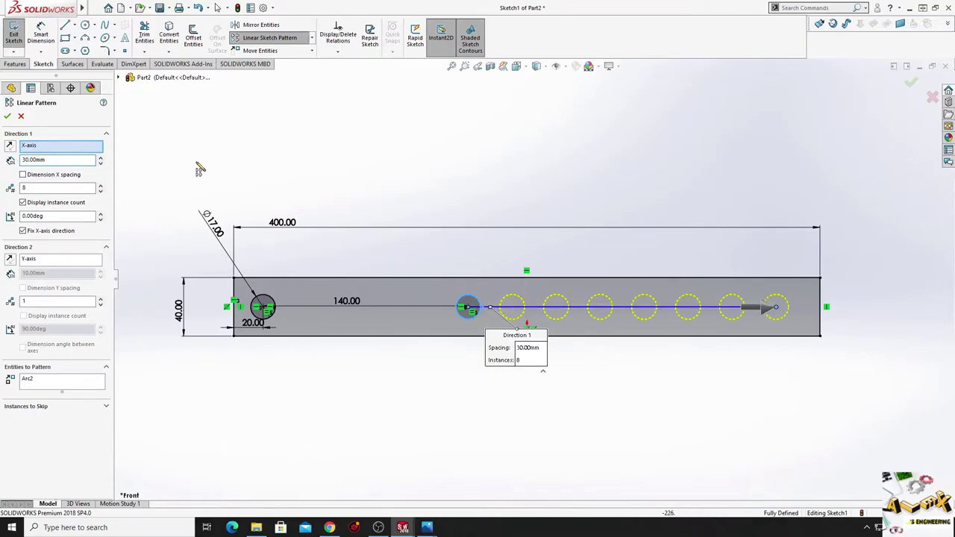
# Accept the 8-hole pattern and dimension the last hole 30 mm from the right edge.
pyautogui.click(7, 117)
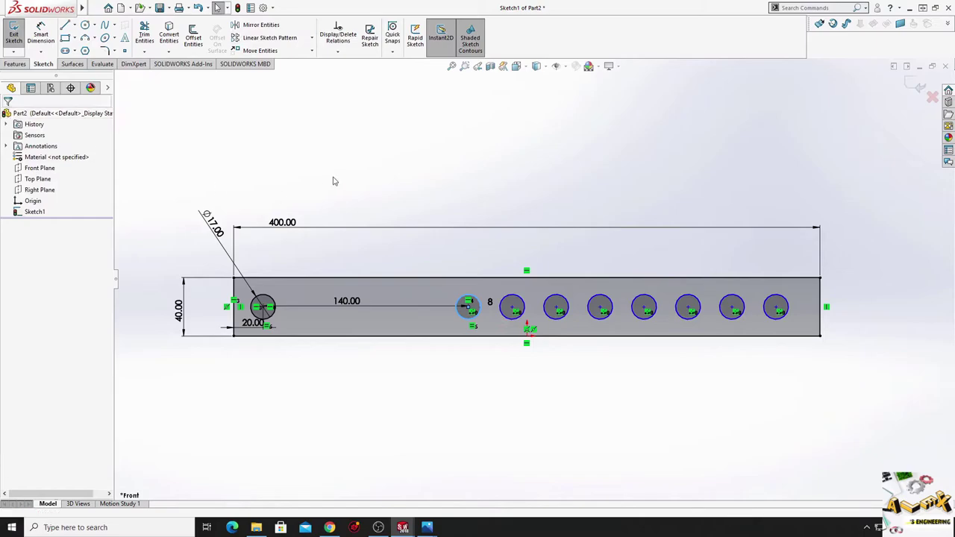
pyautogui.scroll(2, 529, 201)
pyautogui.scroll(-1, 644, 209)
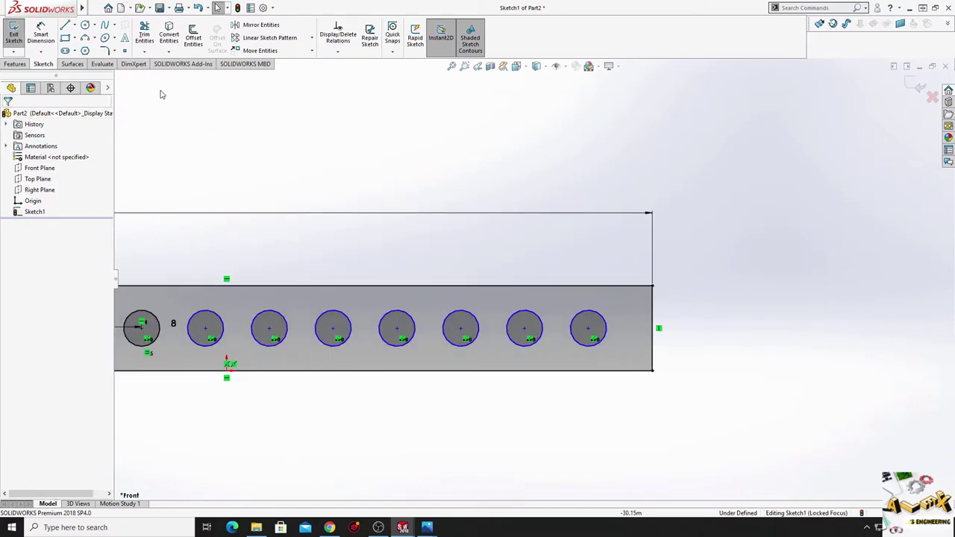
pyautogui.click(41, 35)
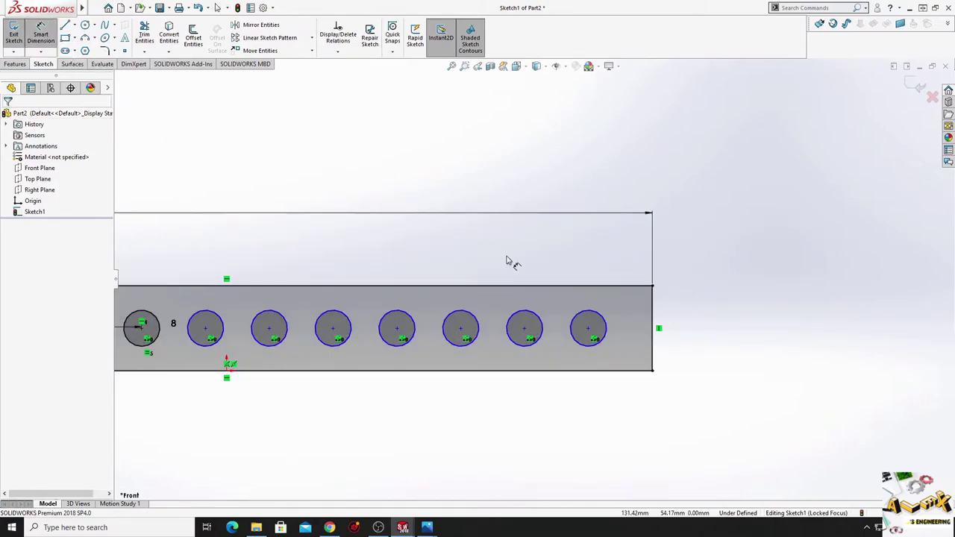
pyautogui.click(589, 331)
pyautogui.click(651, 350)
pyautogui.click(628, 354)
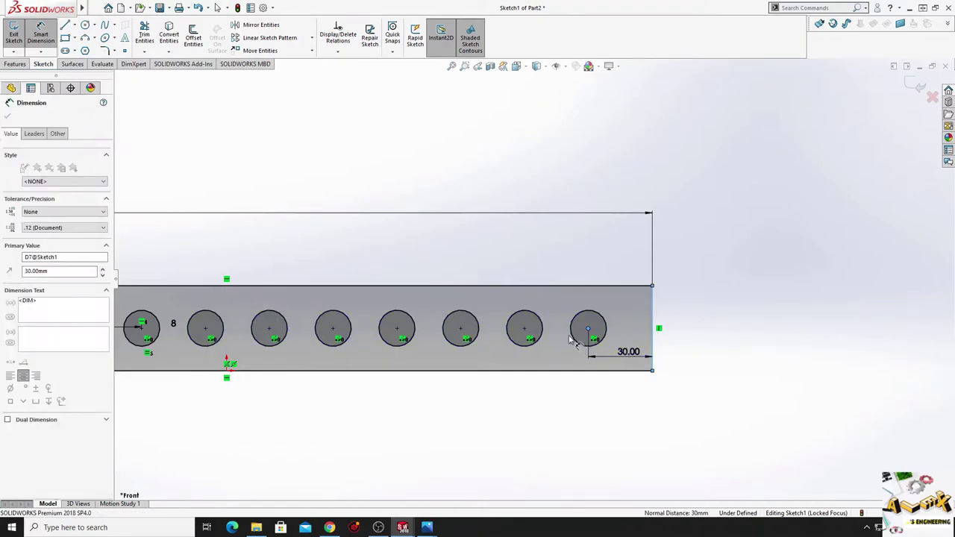
pyautogui.press('Return')
pyautogui.press('Escape')
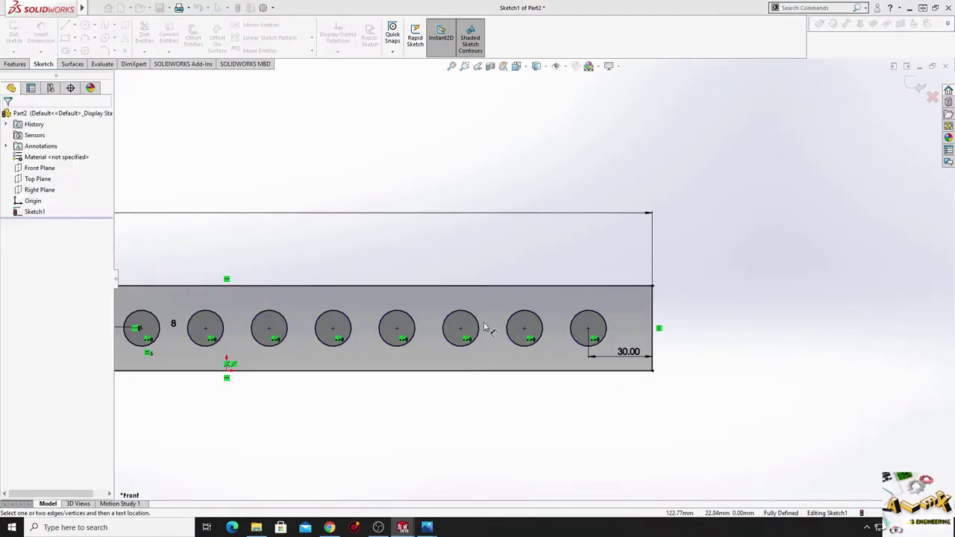
# Pan and zoom to bring the whole plate back into view.
pyautogui.keyDown('ctrl'); pyautogui.moveTo(484, 326); pyautogui.dragTo(640, 326, button='middle'); pyautogui.keyUp('ctrl')
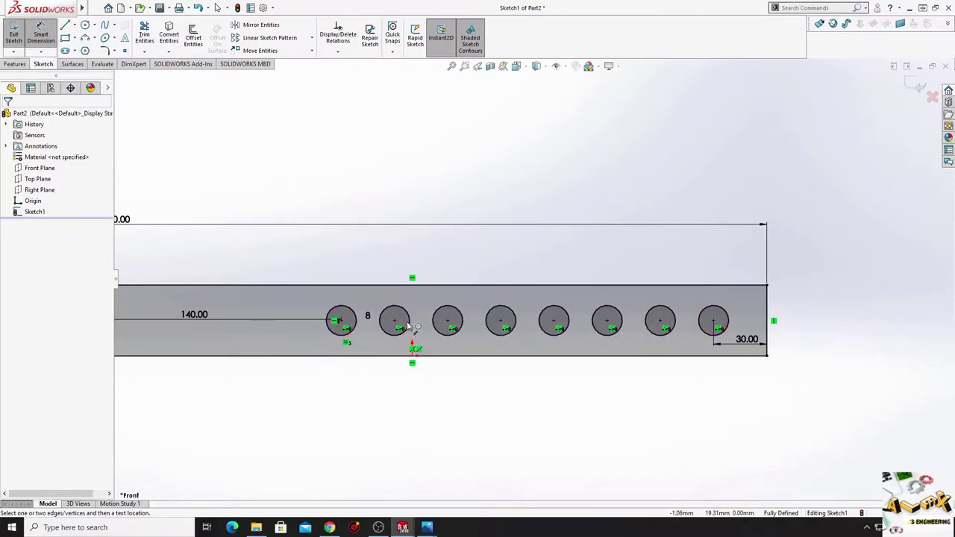
pyautogui.keyDown('ctrl'); pyautogui.moveTo(351, 330); pyautogui.dragTo(517, 330, button='middle'); pyautogui.keyUp('ctrl')
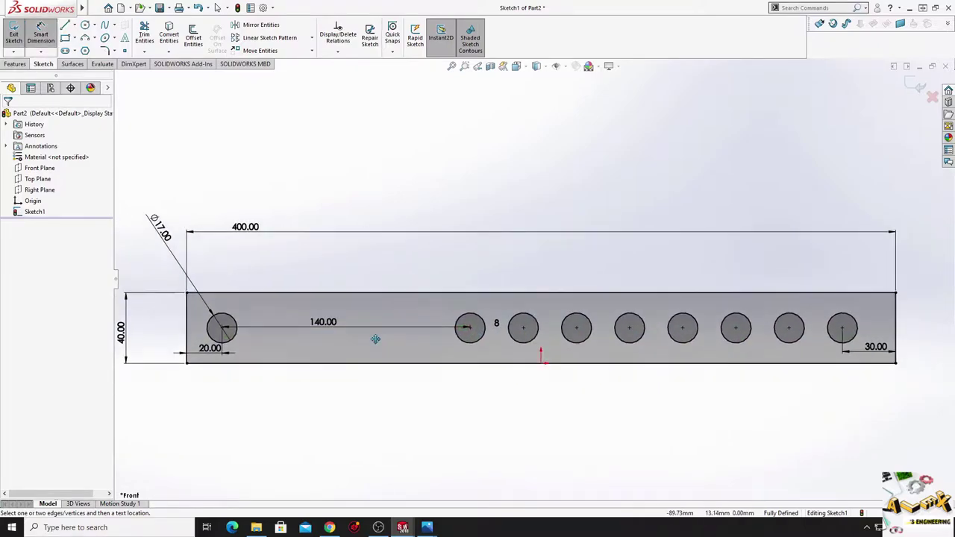
pyautogui.scroll(1, 429, 348)
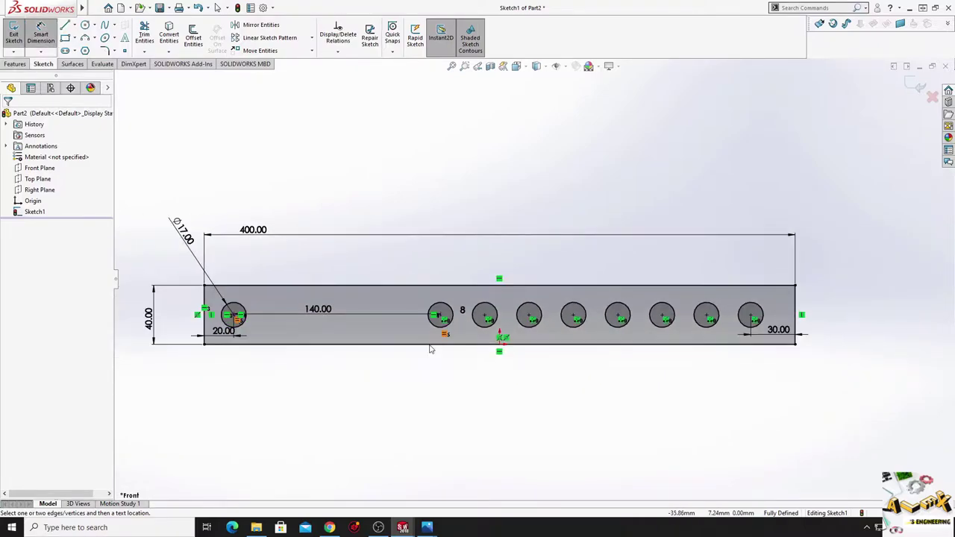
pyautogui.click(14, 64)
# Extrude the plate sketch 20 mm into a solid bar and orbit to view it in 3D.
pyautogui.click(17, 36)
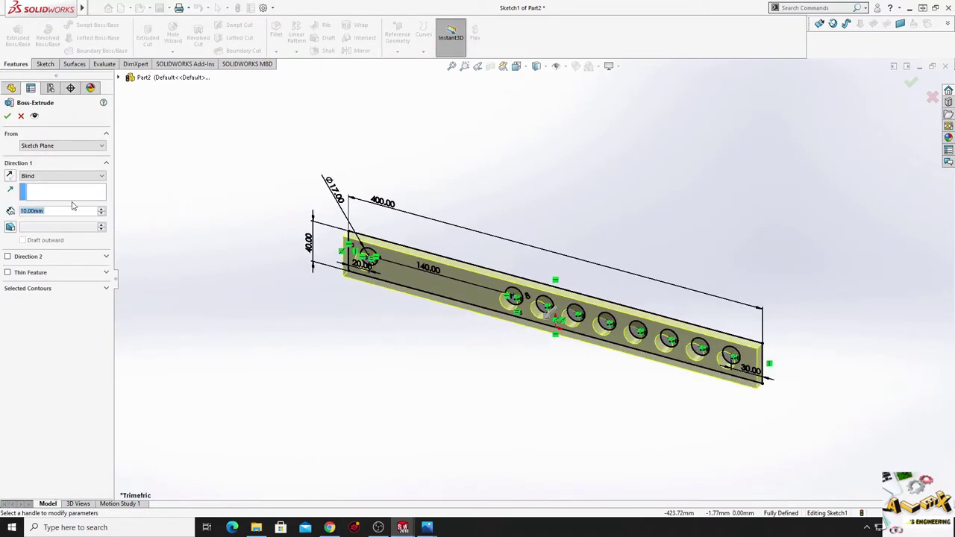
pyautogui.scroll(1, 62, 213)
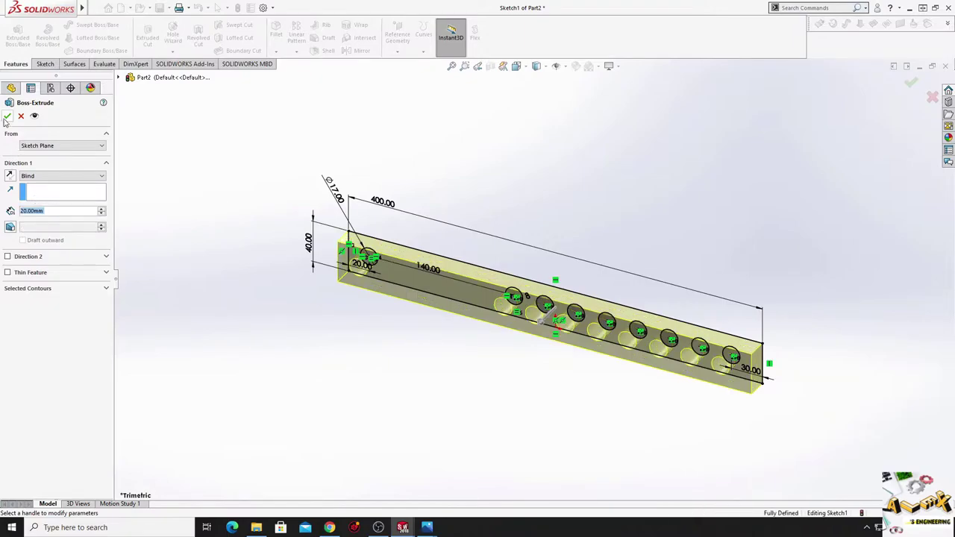
pyautogui.click(7, 116)
pyautogui.moveTo(293, 321)
pyautogui.mouseDown(button='middle')
pyautogui.moveTo(292, 215)
pyautogui.moveTo(247, 273)
pyautogui.moveTo(241, 251)
pyautogui.moveTo(329, 220)
pyautogui.moveTo(513, 347)
pyautogui.moveTo(535, 245)
pyautogui.moveTo(546, 262)
pyautogui.mouseUp(button='middle')
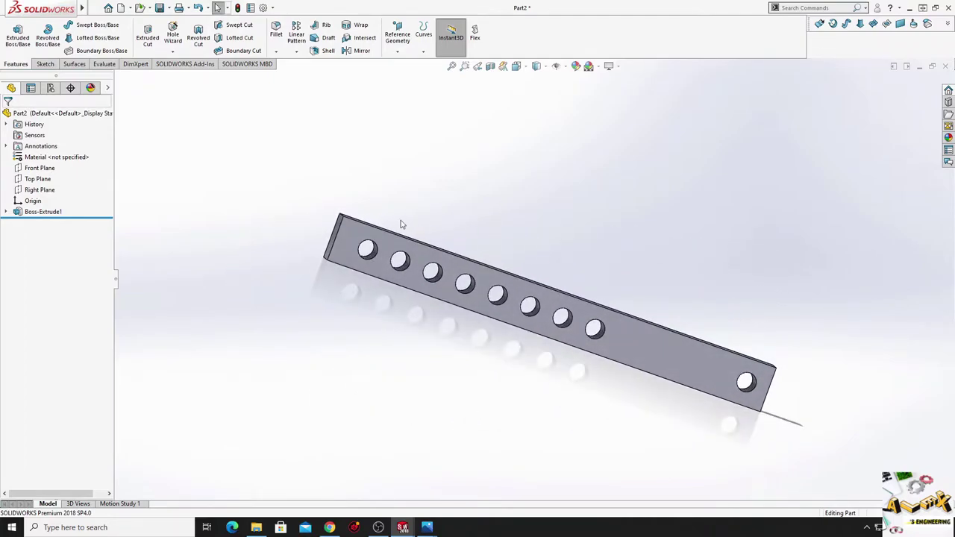
pyautogui.click(160, 8)
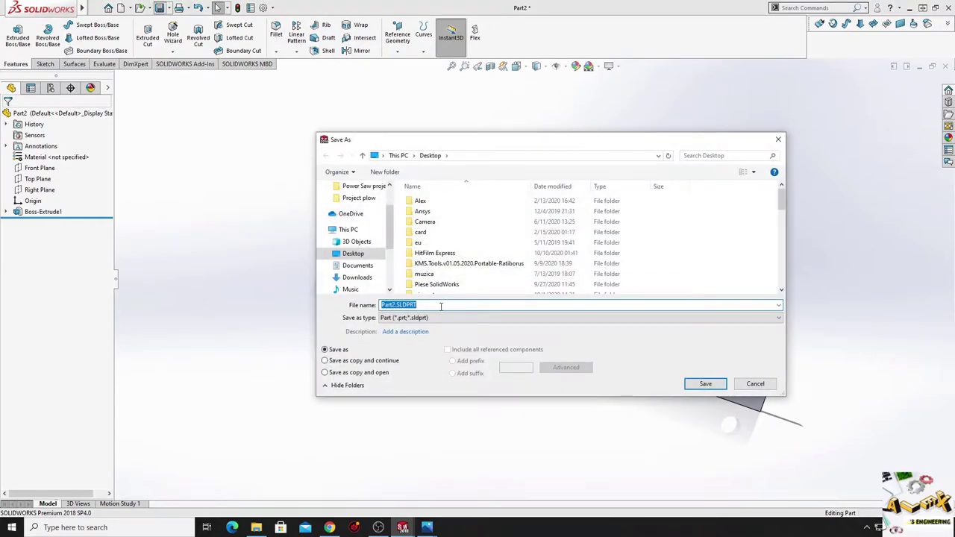
pyautogui.write('W')
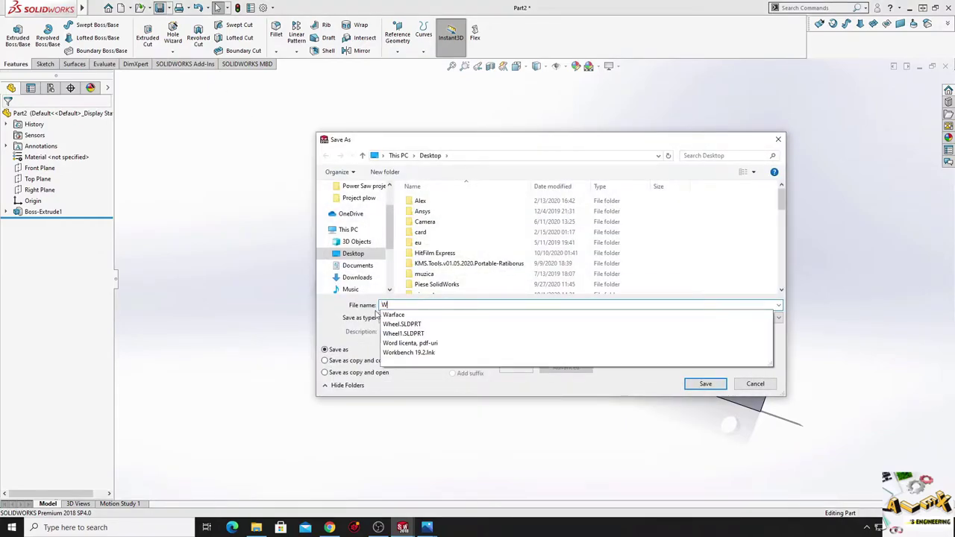
pyautogui.write('heel spport')
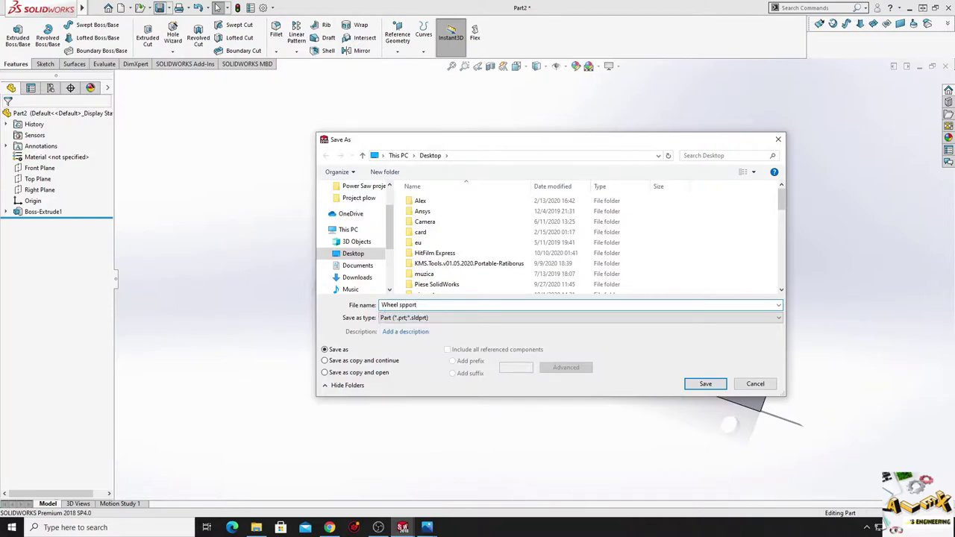
pyautogui.click(707, 384)
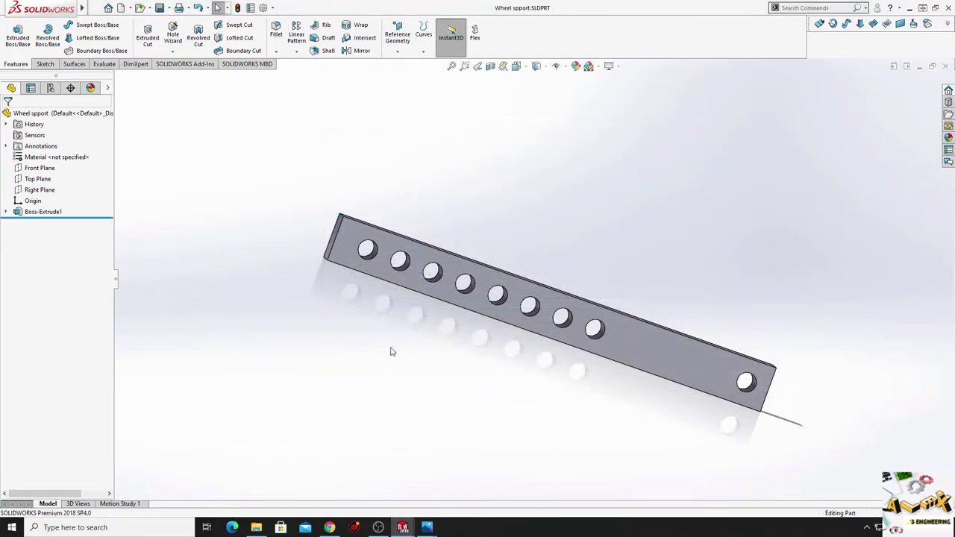
pyautogui.moveTo(392, 352); pyautogui.dragTo(519, 344, button='middle')
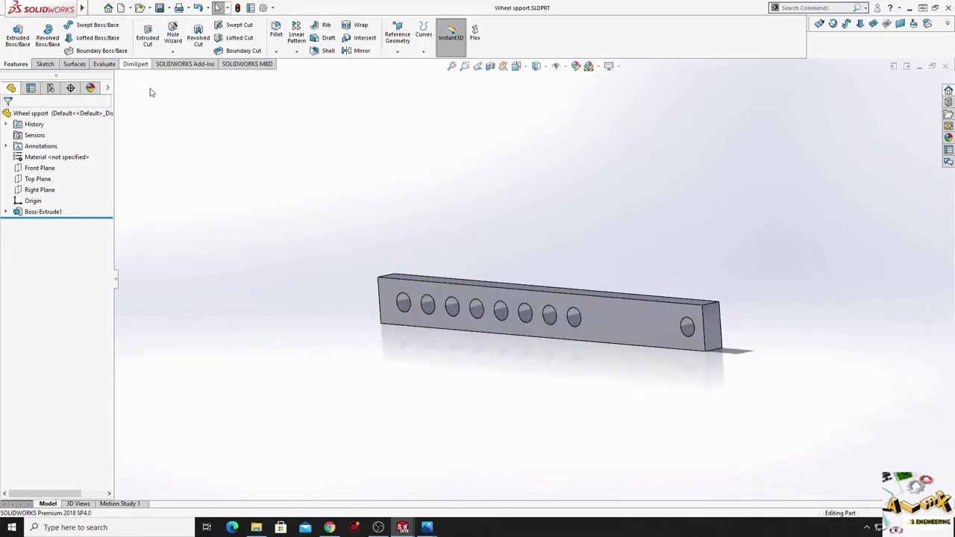
# Create a new part and open a sketch on the Top Plane.
pyautogui.click(120, 8)
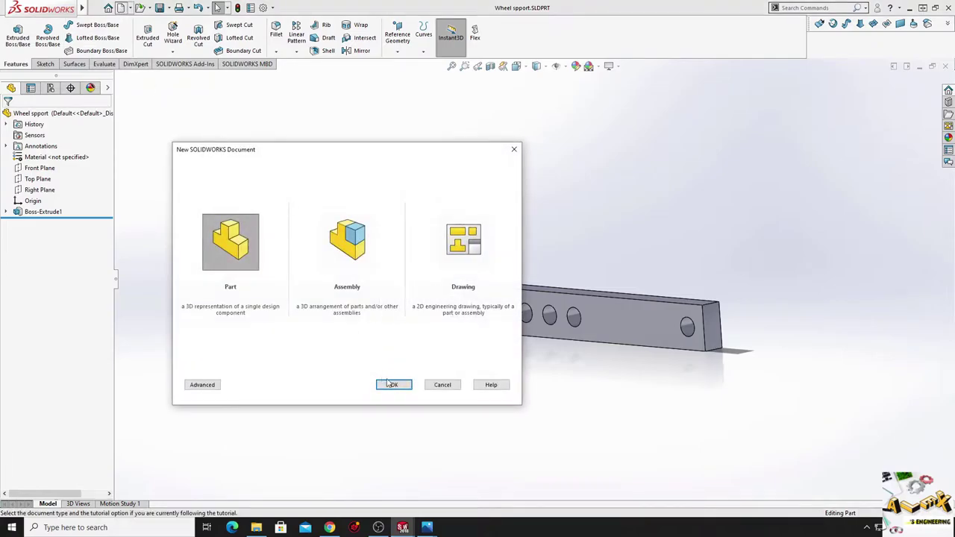
pyautogui.click(386, 387)
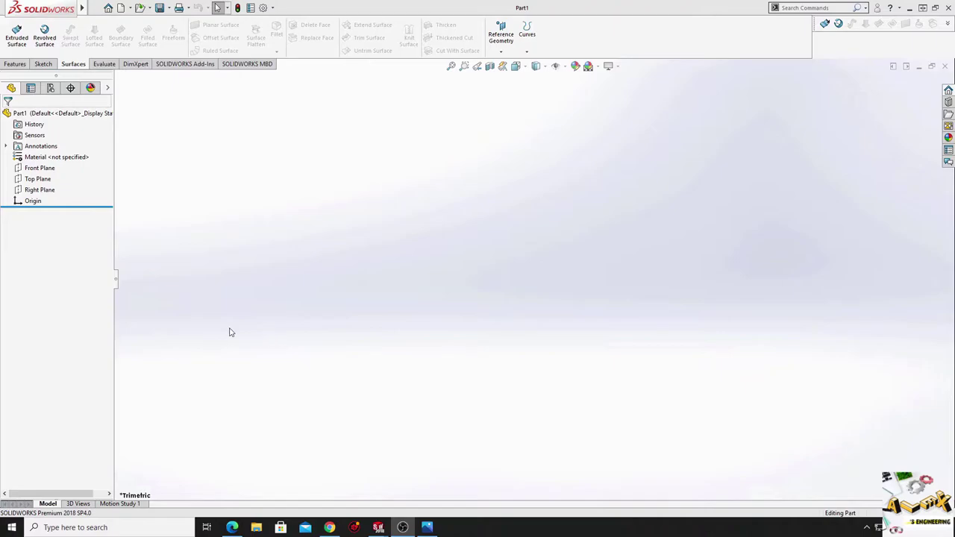
pyautogui.click(44, 179)
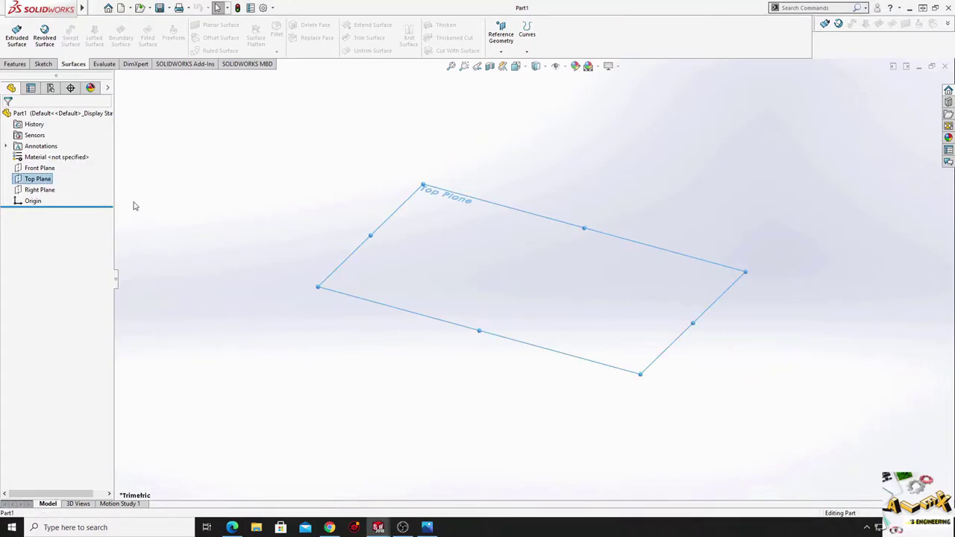
pyautogui.click(52, 160)
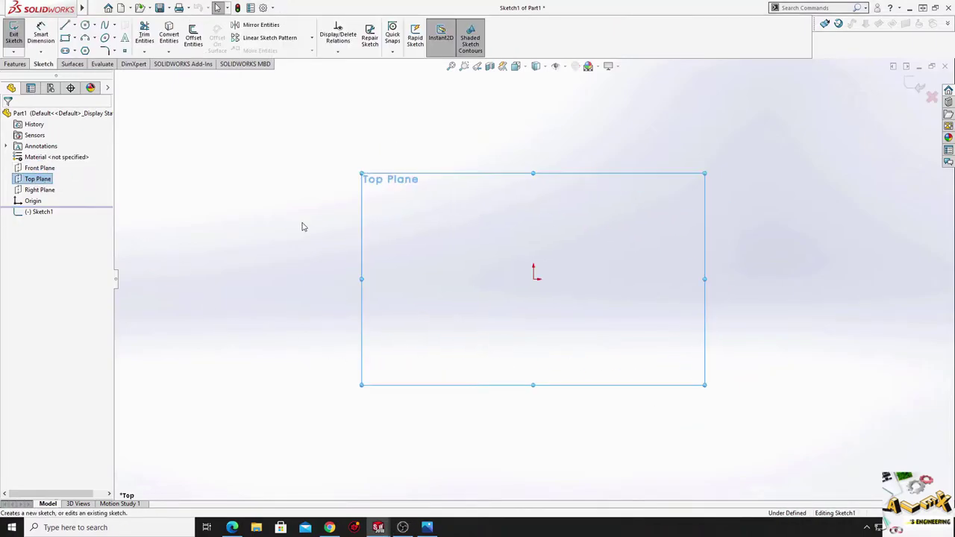
pyautogui.click(373, 235)
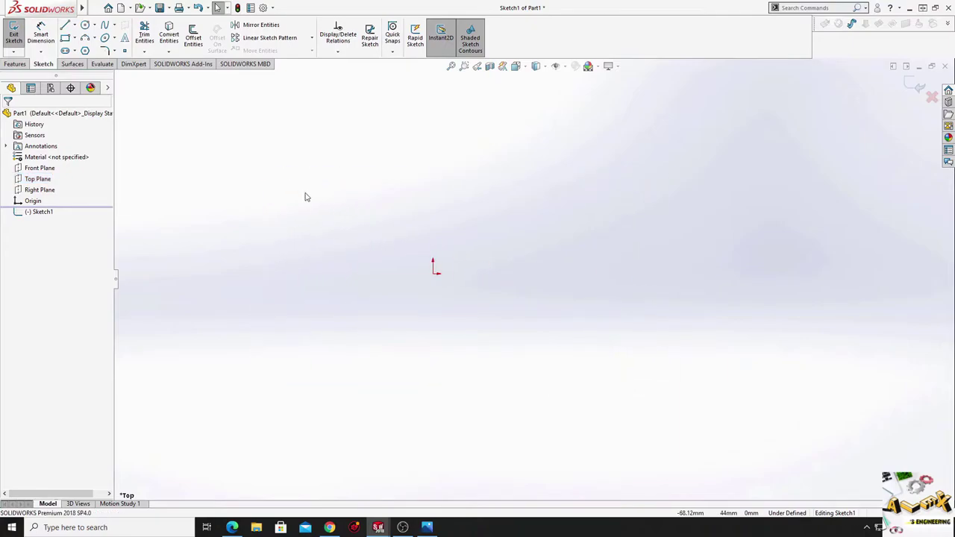
# Draw a closed seven-sided angular line outline whose bottom edge runs through origin level.
pyautogui.click(66, 25)
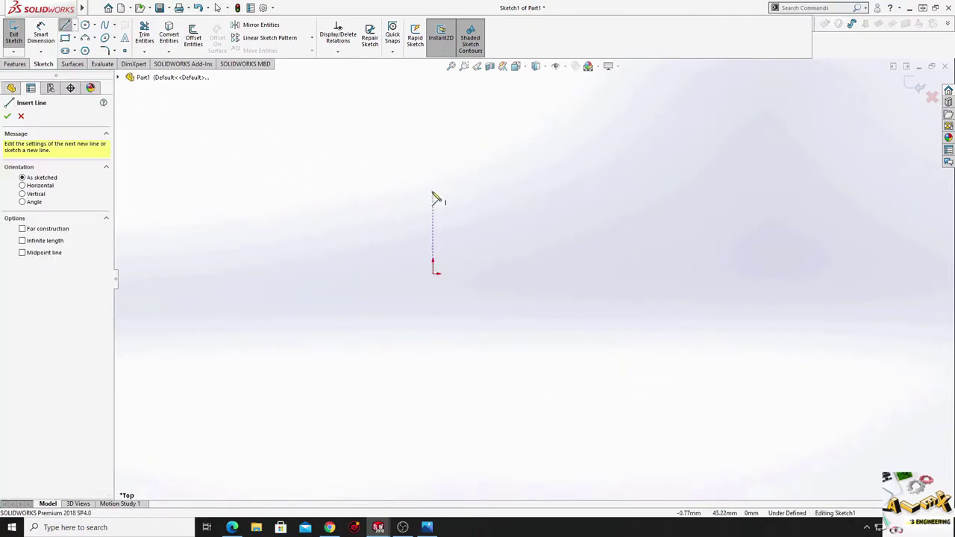
pyautogui.keyDown('ctrl'); pyautogui.moveTo(435, 197); pyautogui.dragTo(444, 192, button='middle'); pyautogui.keyUp('ctrl')
pyautogui.keyDown('ctrl'); pyautogui.moveTo(391, 153); pyautogui.dragTo(411, 180, button='middle'); pyautogui.keyUp('ctrl')
pyautogui.click(335, 144)
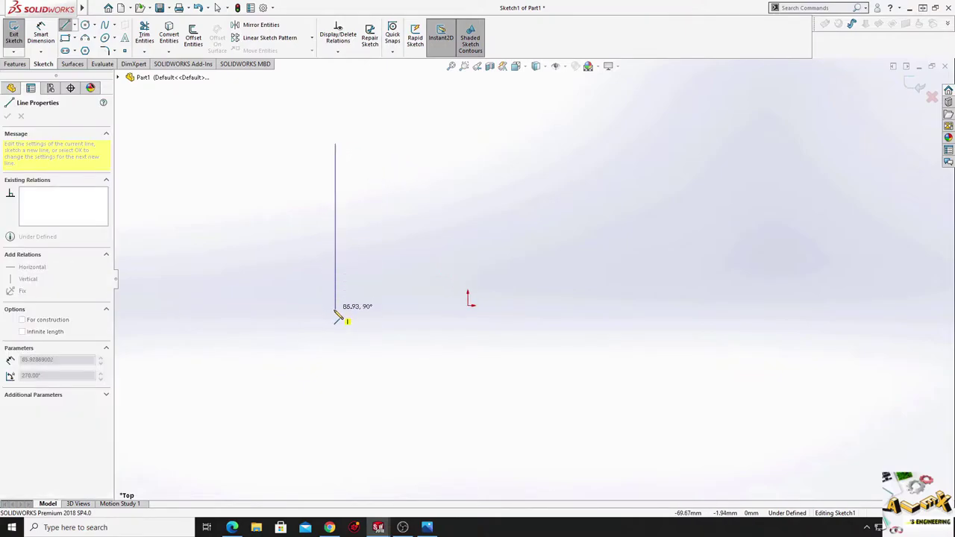
pyautogui.click(335, 234)
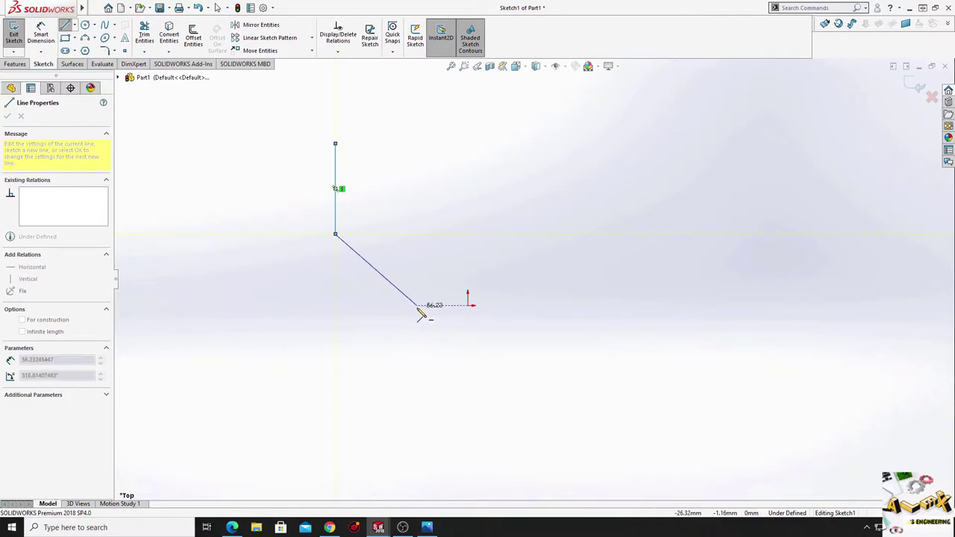
pyautogui.click(417, 305)
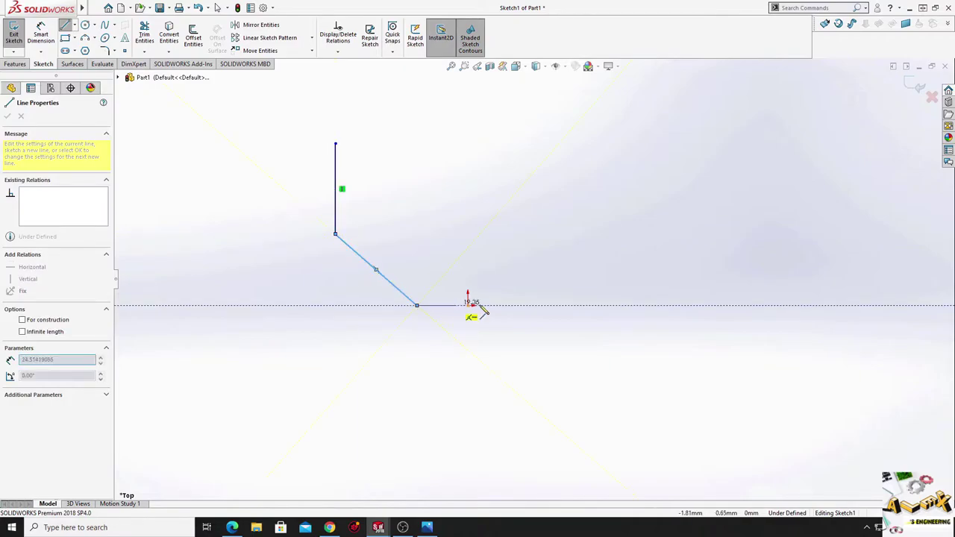
pyautogui.click(650, 305)
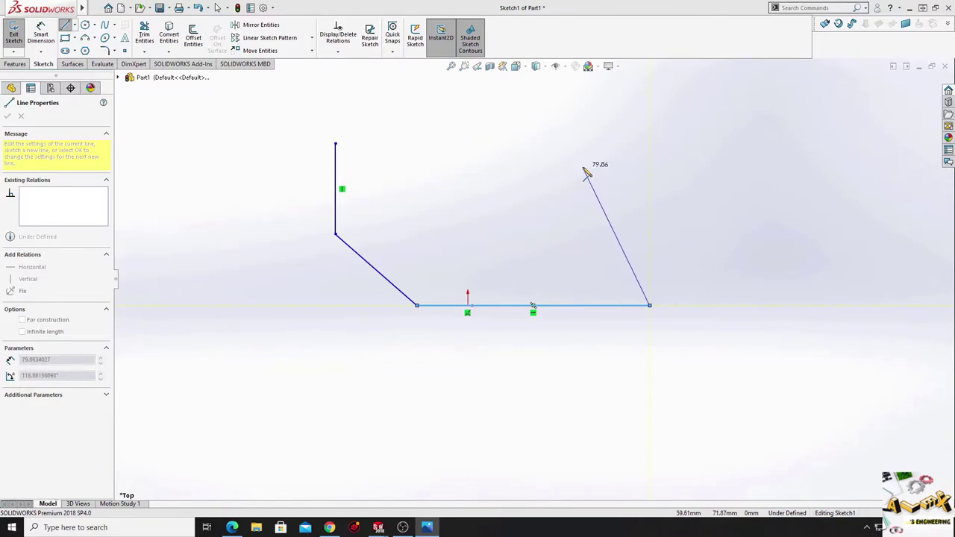
pyautogui.click(582, 166)
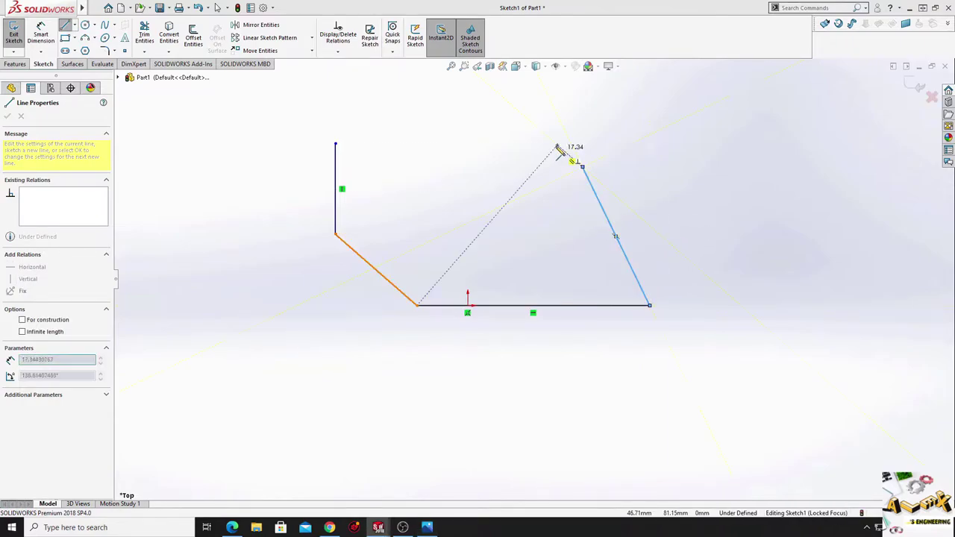
pyautogui.click(528, 116)
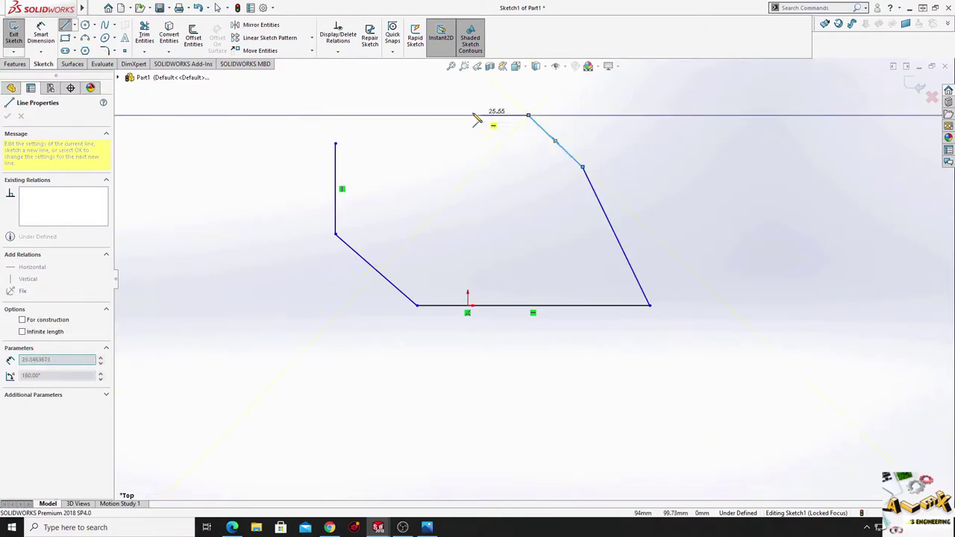
pyautogui.click(354, 116)
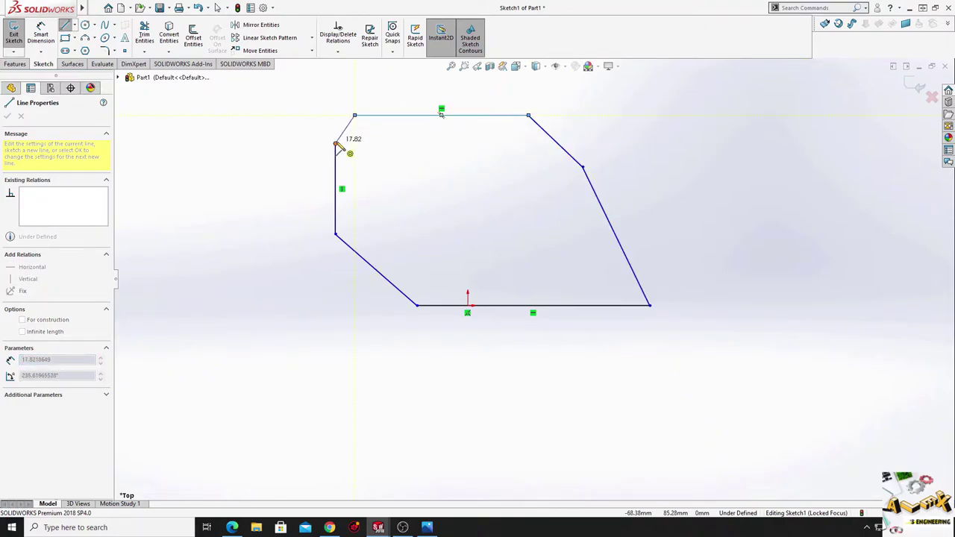
pyautogui.click(336, 144)
pyautogui.rightClick(248, 169)
pyautogui.click(273, 176)
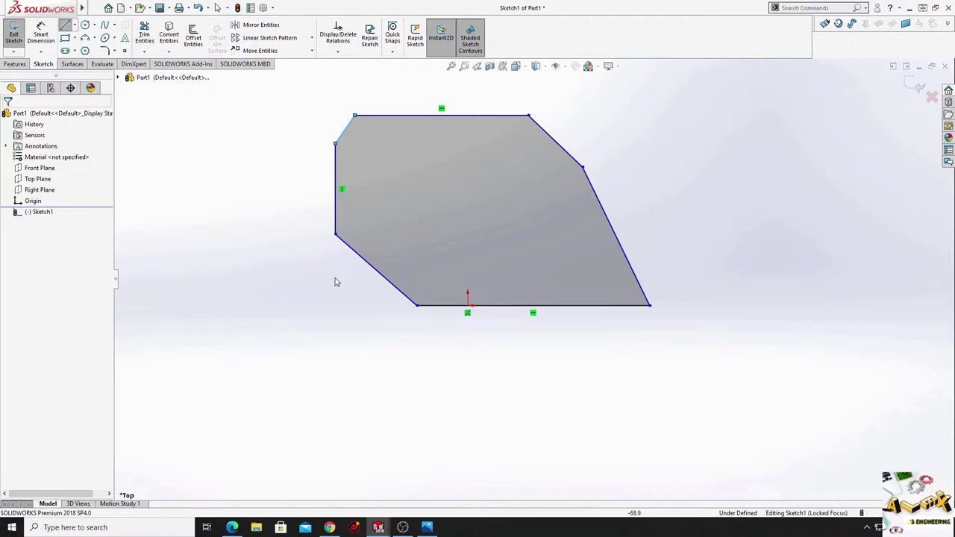
# Dimension the plate's overall width from the left edge to the bottom-right corner as 507.
pyautogui.keyDown('ctrl'); pyautogui.moveTo(408, 287); pyautogui.dragTo(360, 321, button='middle'); pyautogui.keyUp('ctrl')
pyautogui.click(400, 293)
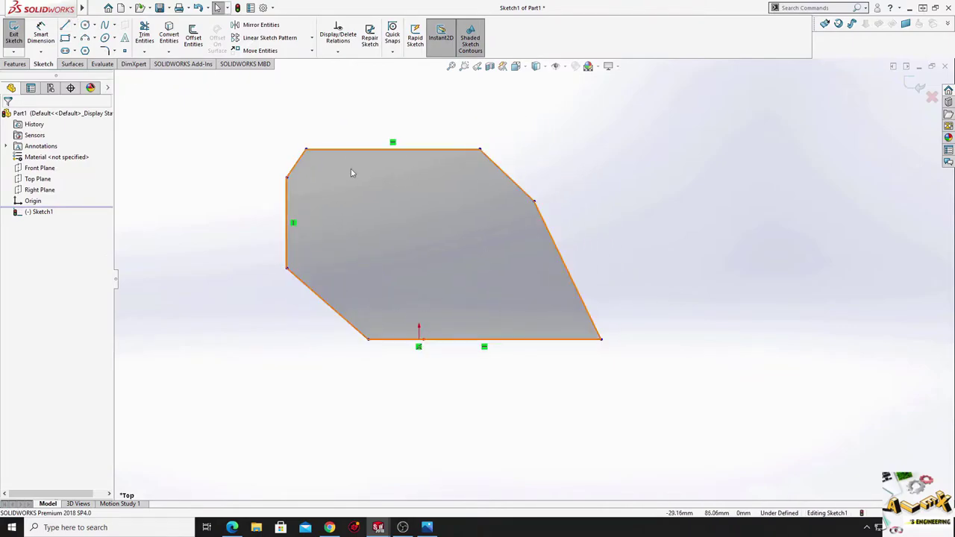
pyautogui.press('Escape')
pyautogui.click(41, 34)
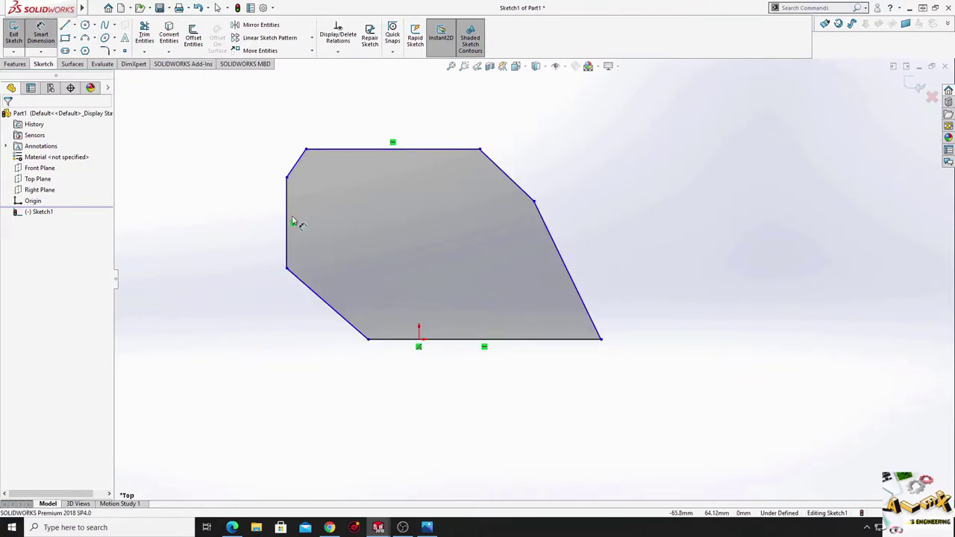
pyautogui.click(293, 223)
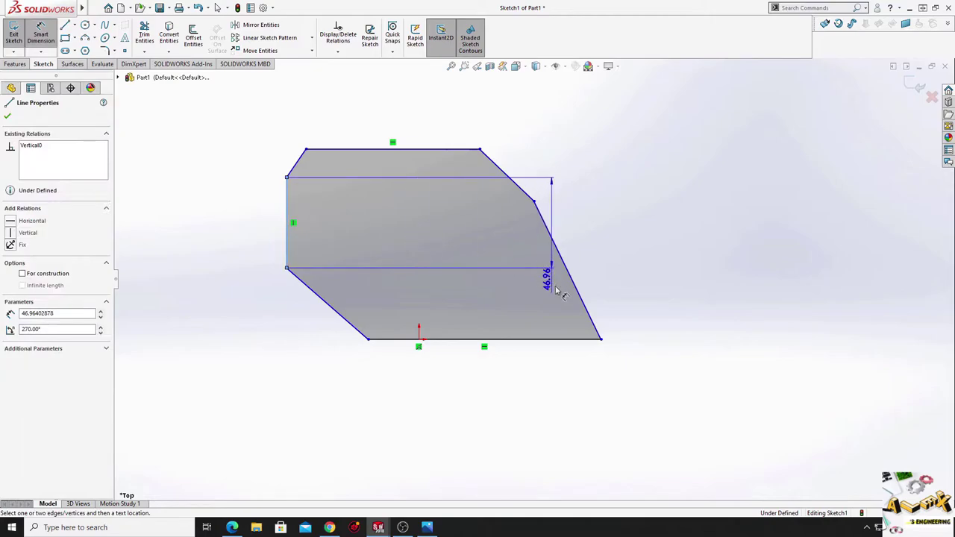
pyautogui.click(601, 340)
pyautogui.click(392, 112)
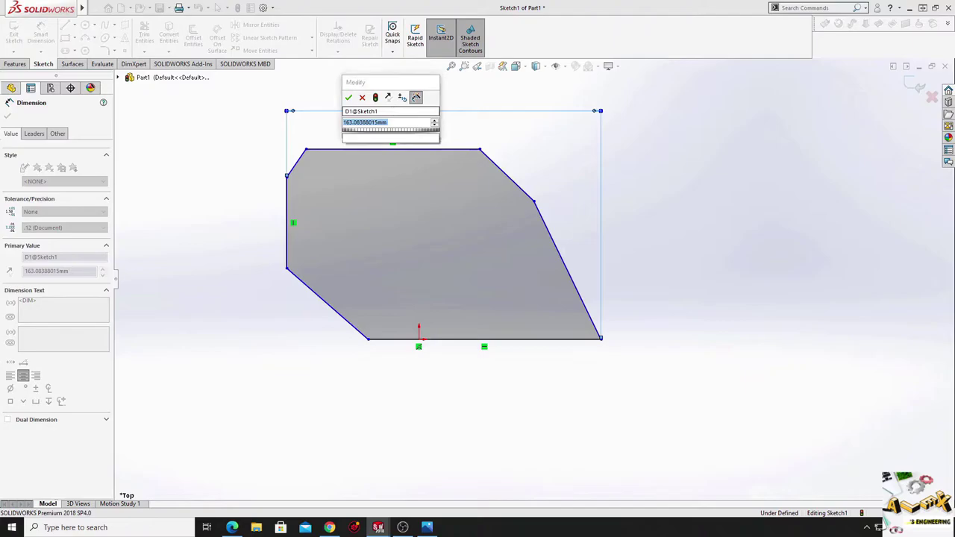
pyautogui.write('507')
pyautogui.press('Return')
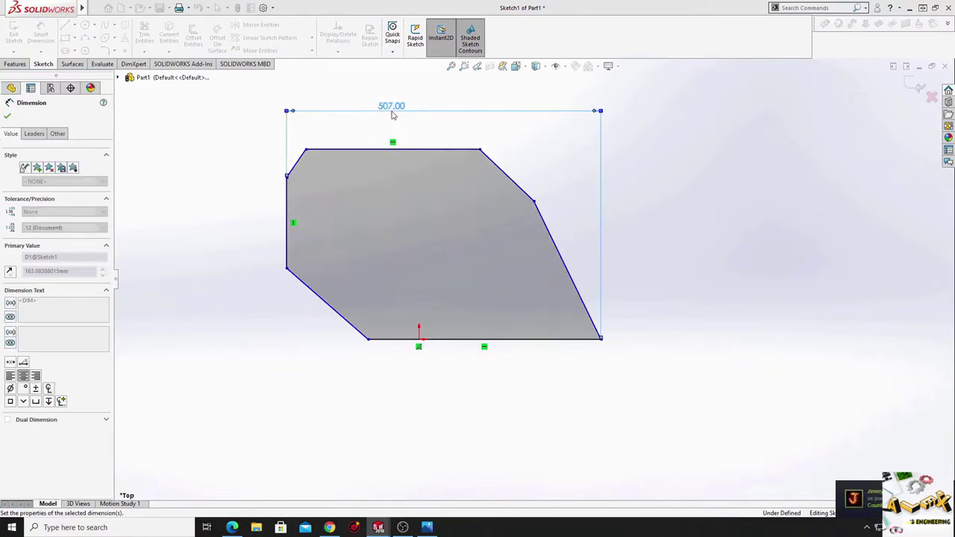
# Set the horizontal offset from the left edge to the bottom-left corner to 227.
pyautogui.scroll(-2, 421, 184)
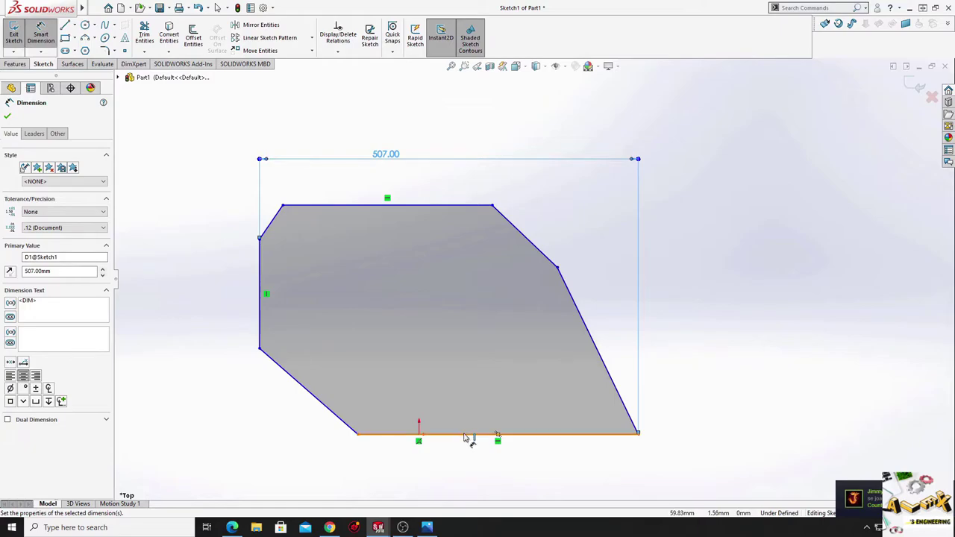
pyautogui.keyDown('ctrl'); pyautogui.moveTo(469, 435); pyautogui.dragTo(455, 397, button='middle'); pyautogui.keyUp('ctrl')
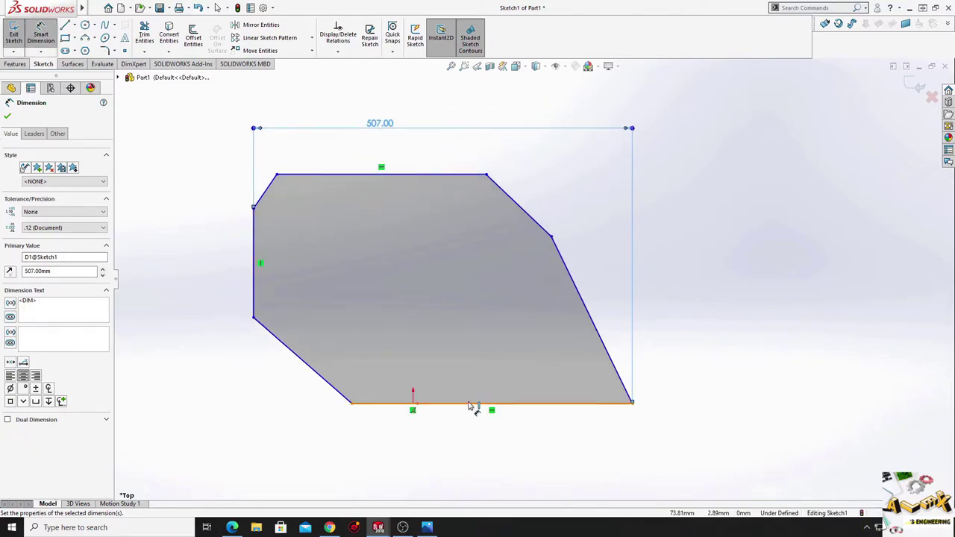
pyautogui.click(469, 403)
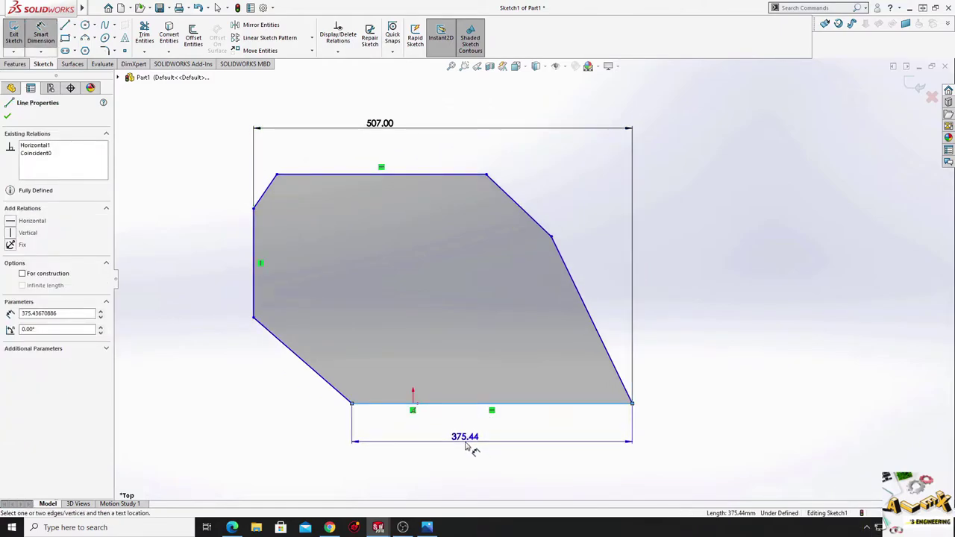
pyautogui.press('Escape')
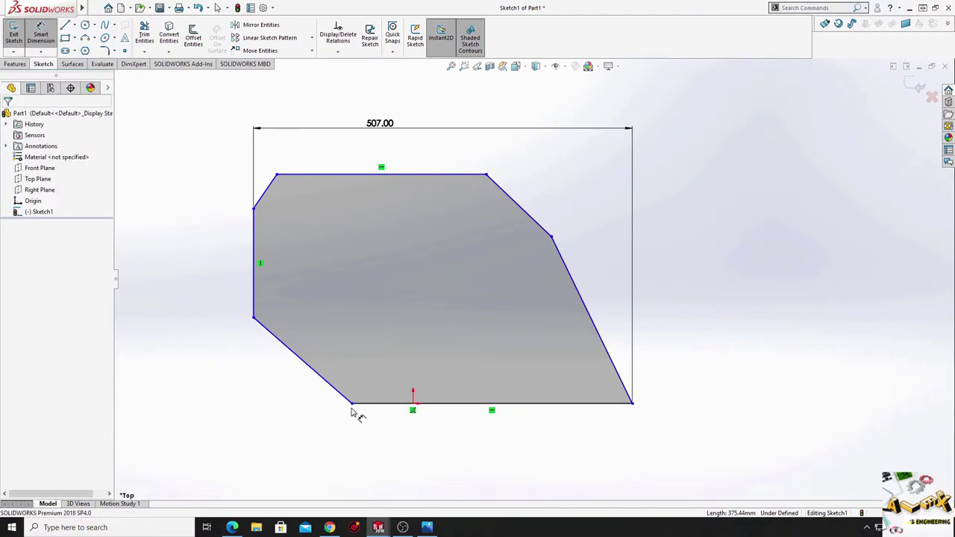
pyautogui.click(352, 404)
pyautogui.click(255, 237)
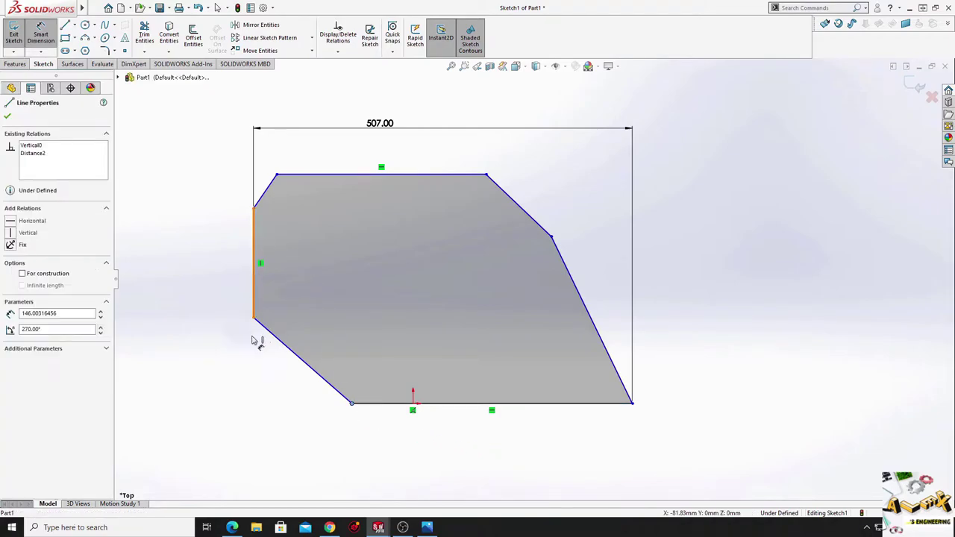
pyautogui.click(265, 428)
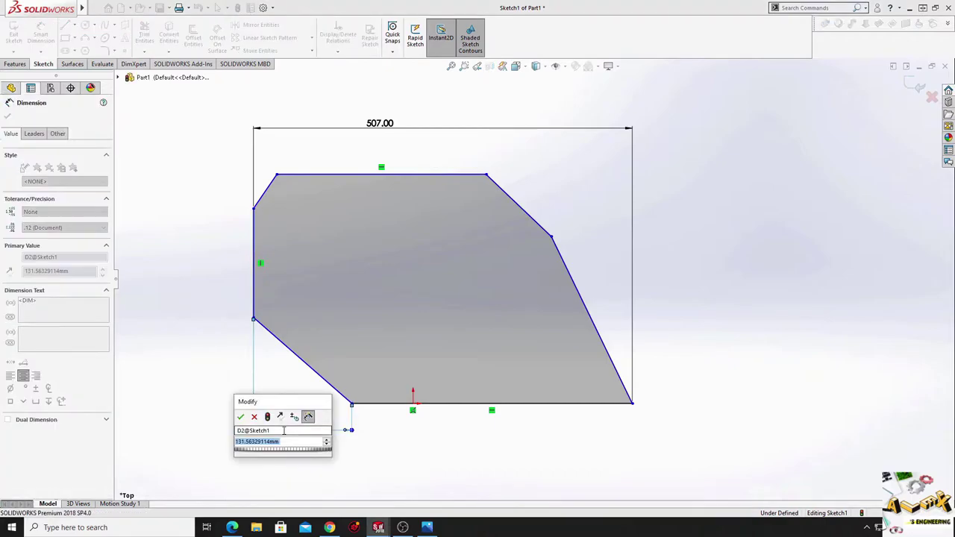
pyautogui.write('227')
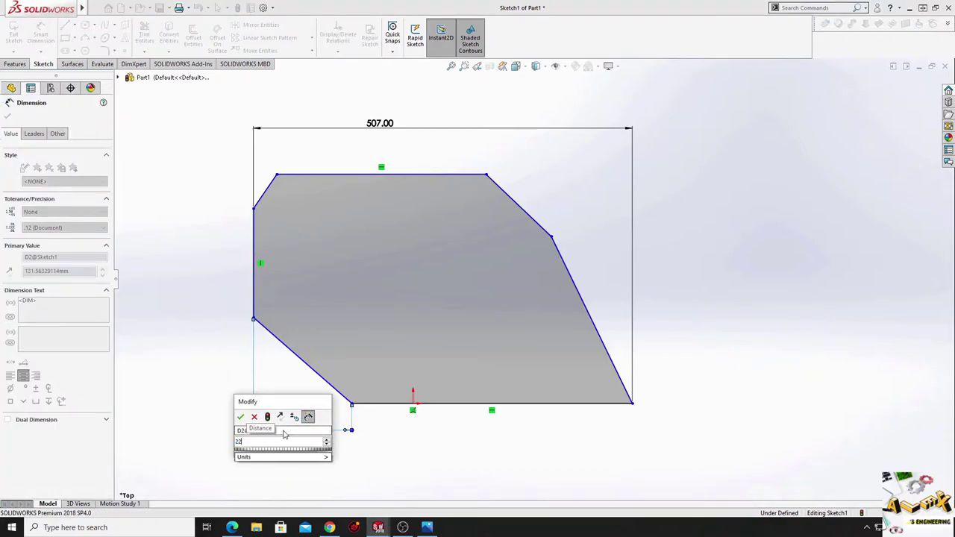
pyautogui.press('Return')
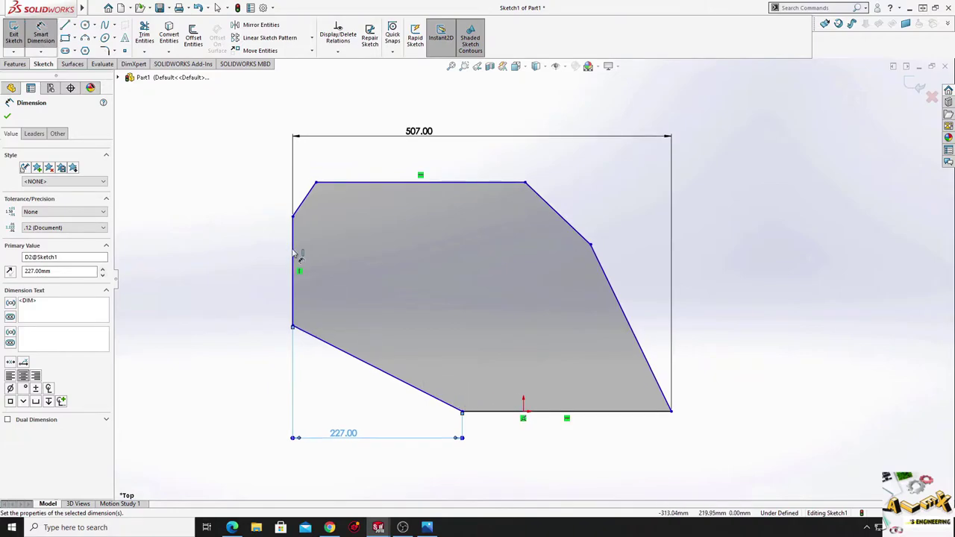
# Size the top-left chamfer 28 wide and 14 tall.
pyautogui.click(292, 217)
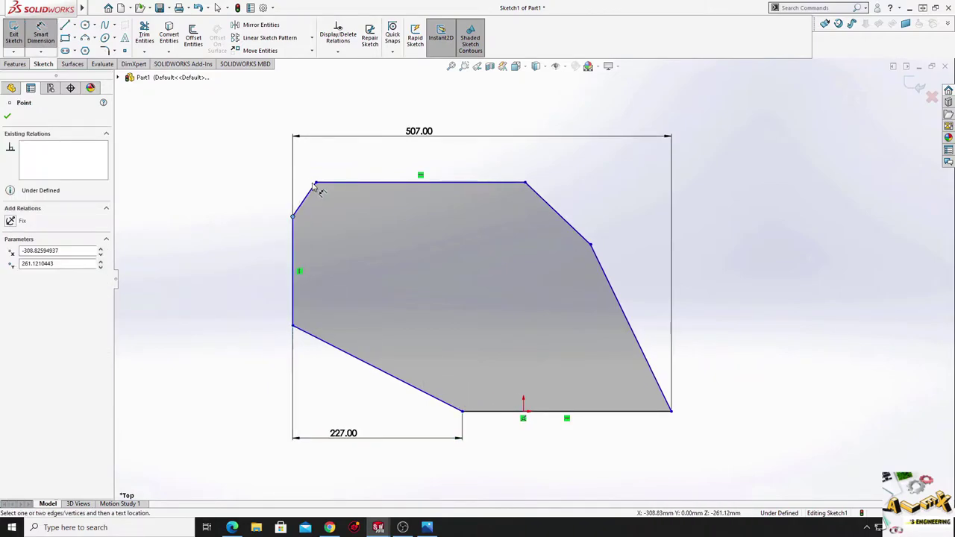
pyautogui.click(316, 183)
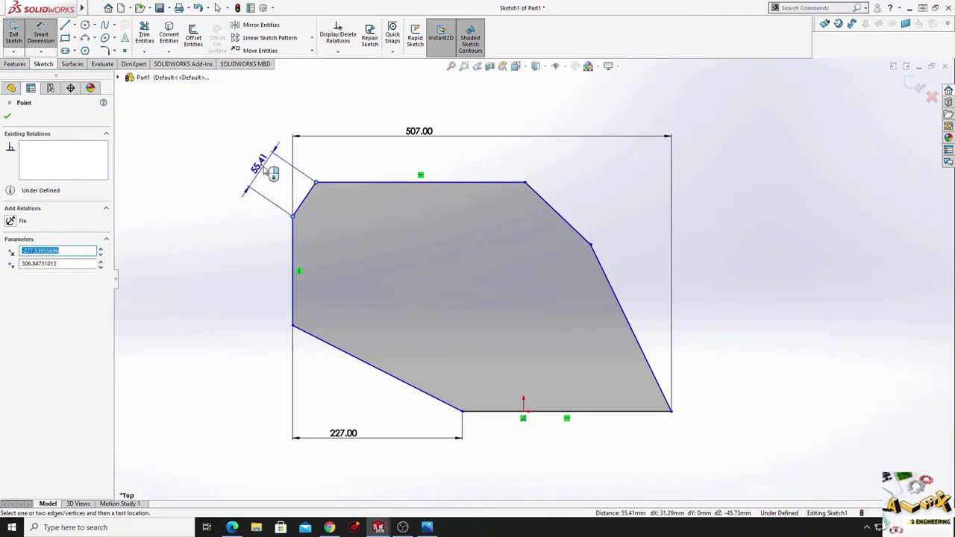
pyautogui.click(305, 164)
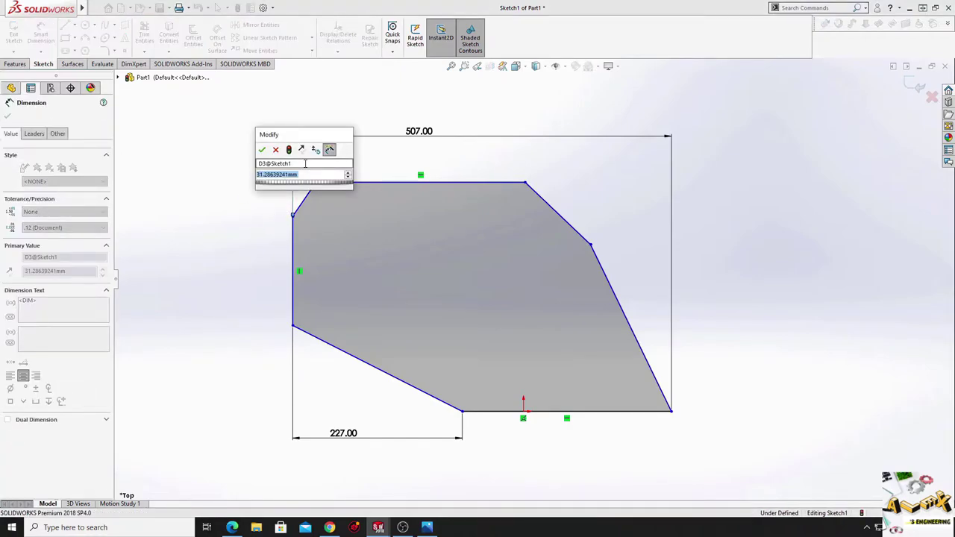
pyautogui.write('28')
pyautogui.press('Return')
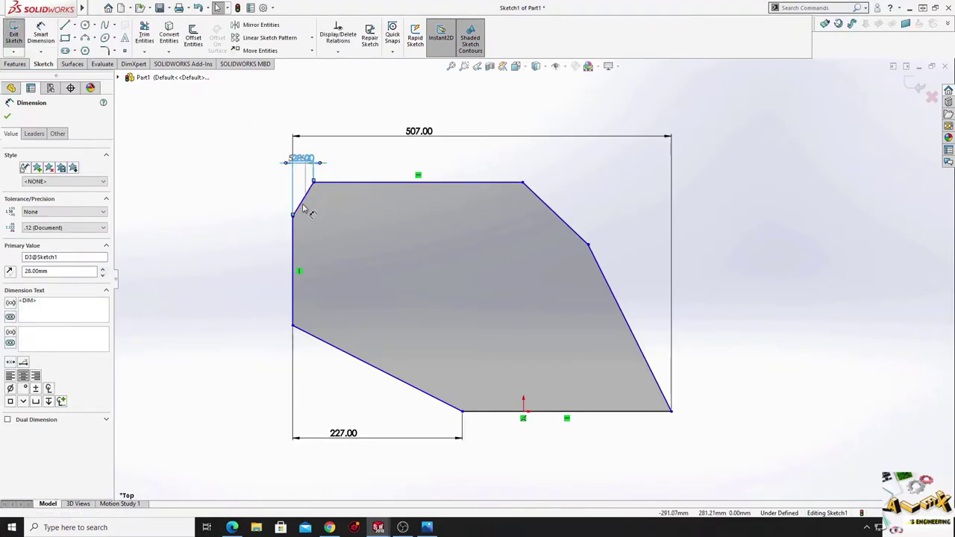
pyautogui.click(314, 182)
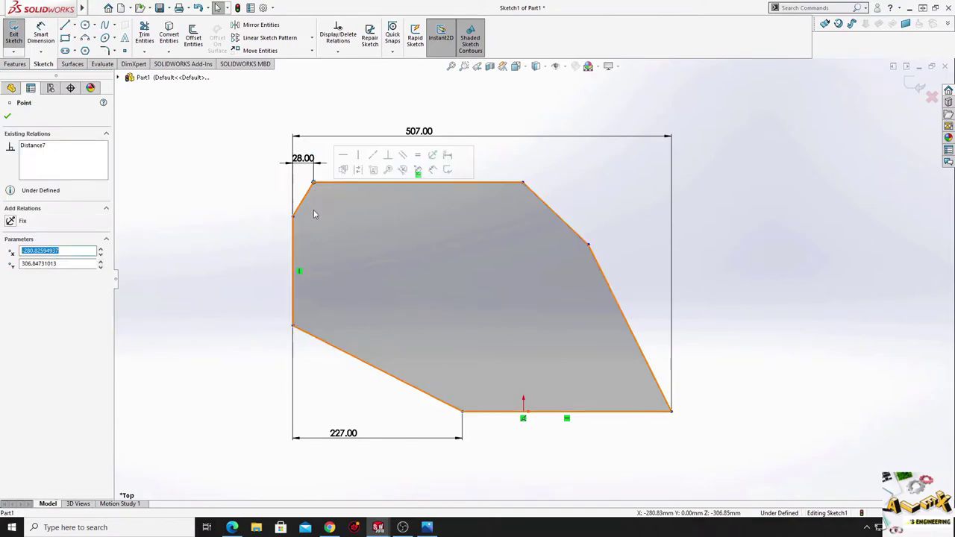
pyautogui.click(255, 199)
pyautogui.click(51, 44)
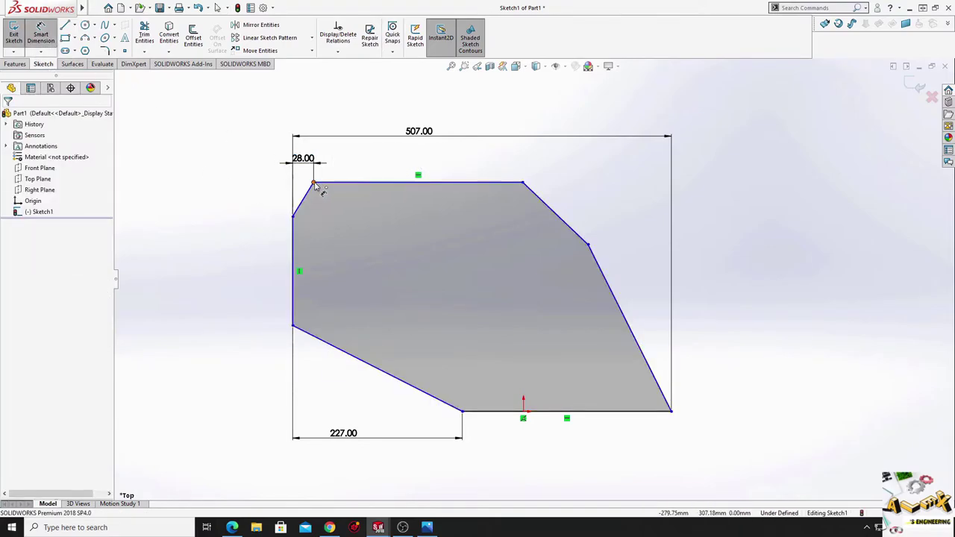
pyautogui.click(314, 183)
pyautogui.click(292, 217)
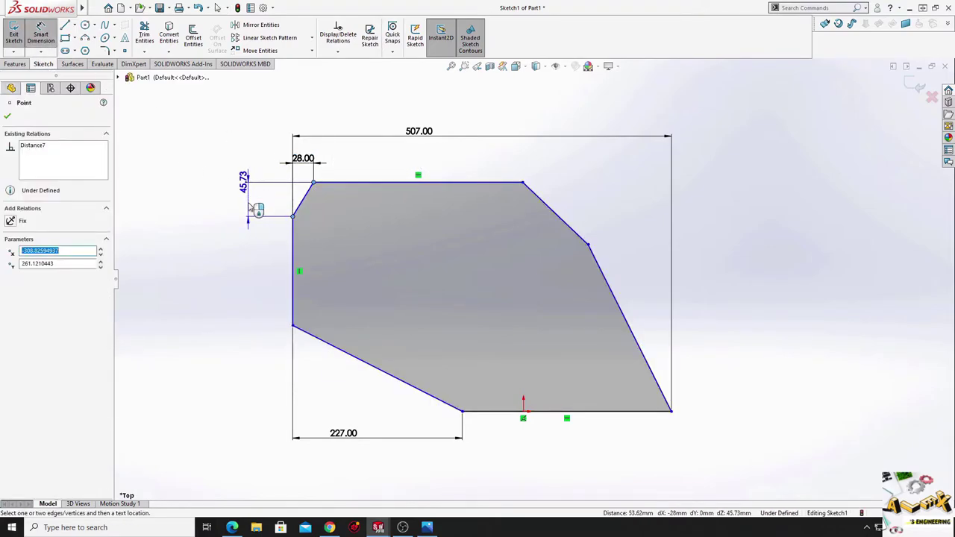
pyautogui.click(252, 208)
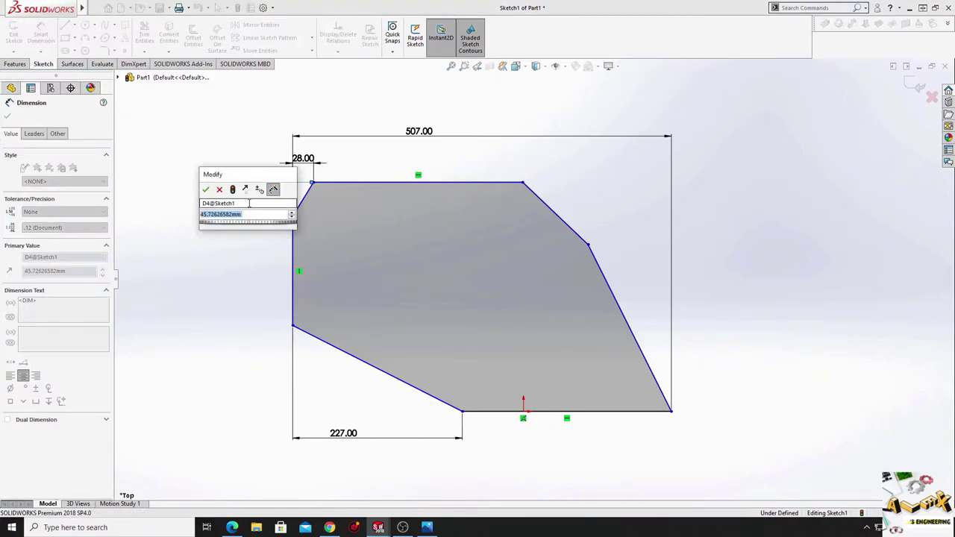
pyautogui.write('14')
pyautogui.press('Return')
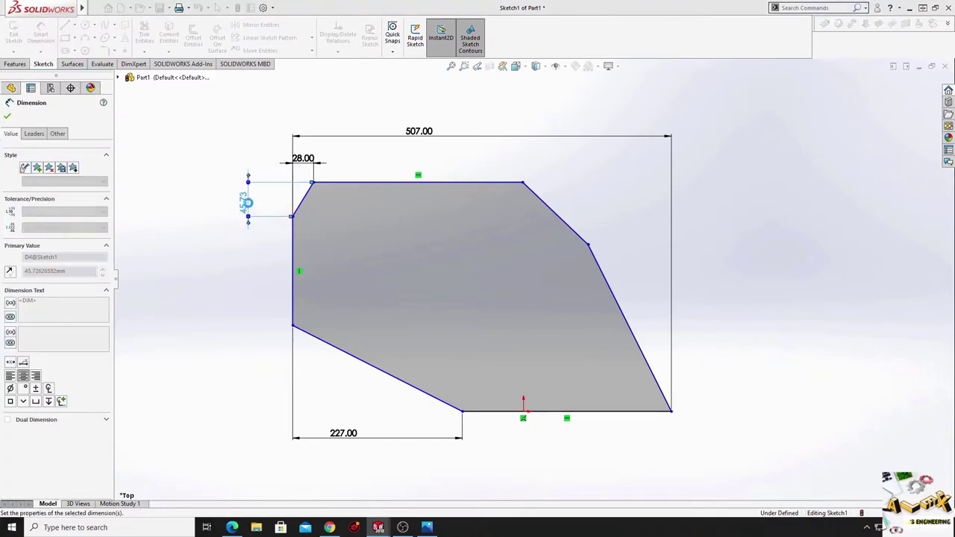
# Dimension the left side's drop from the top edge as 126.
pyautogui.moveTo(401, 248)
pyautogui.keyDown('ctrl'); pyautogui.mouseDown(button='middle')
pyautogui.moveTo(358, 256)
pyautogui.moveTo(366, 194)
pyautogui.mouseUp(button='middle'); pyautogui.keyUp('ctrl')
pyautogui.scroll(-3, 365, 262)
pyautogui.scroll(1, 373, 205)
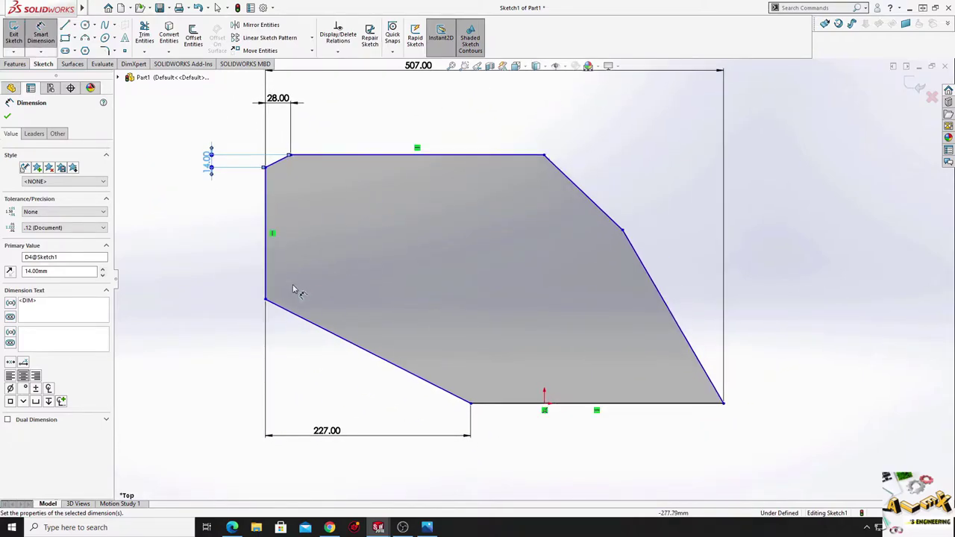
pyautogui.click(267, 300)
pyautogui.click(380, 155)
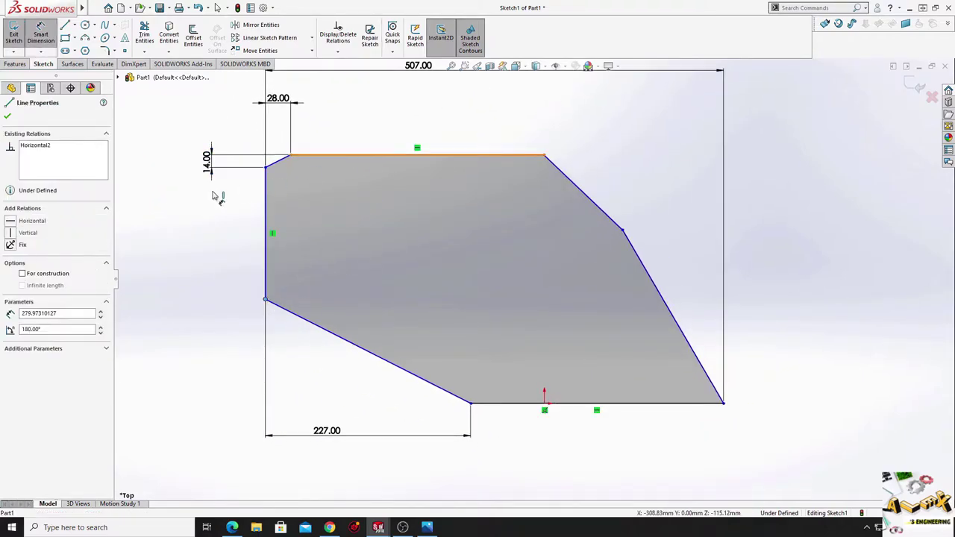
pyautogui.click(166, 207)
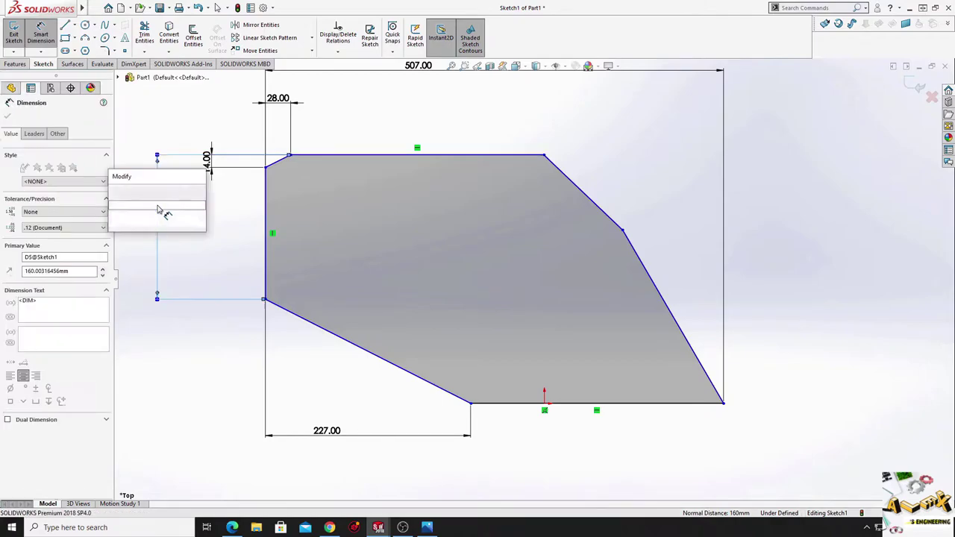
pyautogui.write('126')
pyautogui.press('Return')
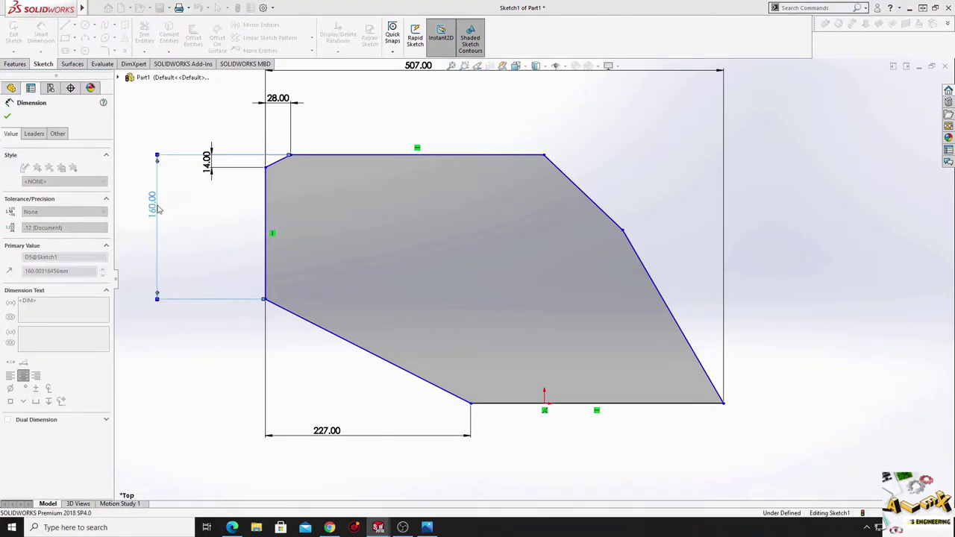
# Set the plate's overall height, bottom edge to top edge, to 240.
pyautogui.keyDown('ctrl'); pyautogui.moveTo(277, 252); pyautogui.dragTo(321, 230, button='middle'); pyautogui.keyUp('ctrl')
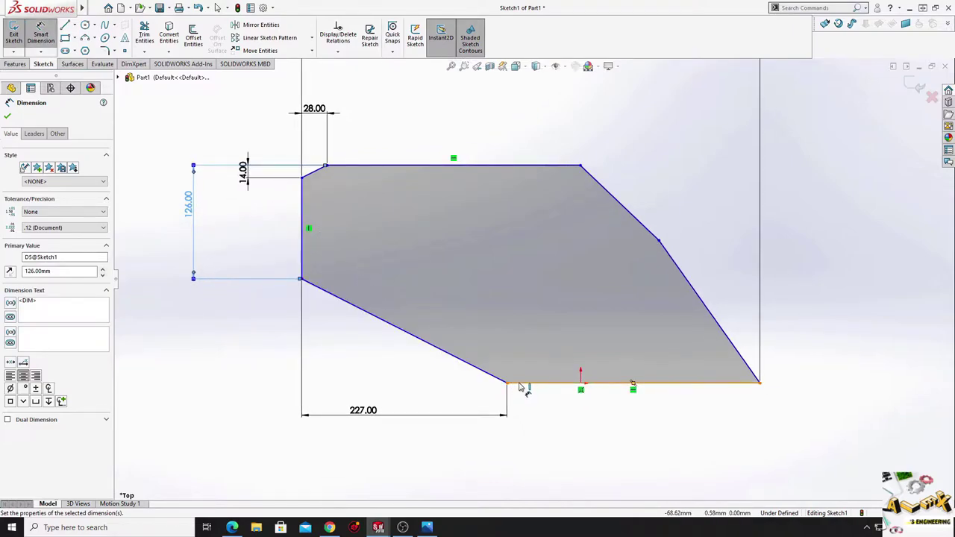
pyautogui.click(521, 386)
pyautogui.click(339, 166)
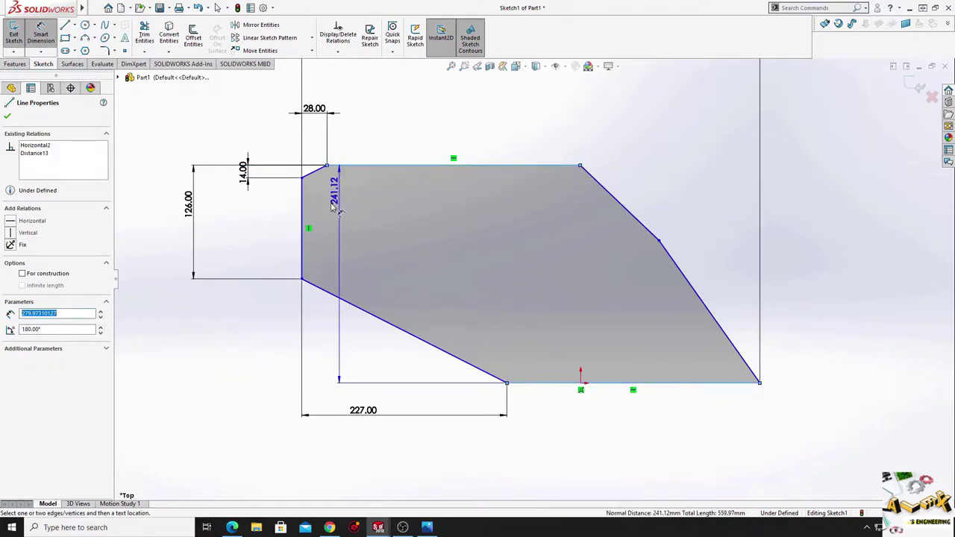
pyautogui.click(169, 271)
pyautogui.write('240')
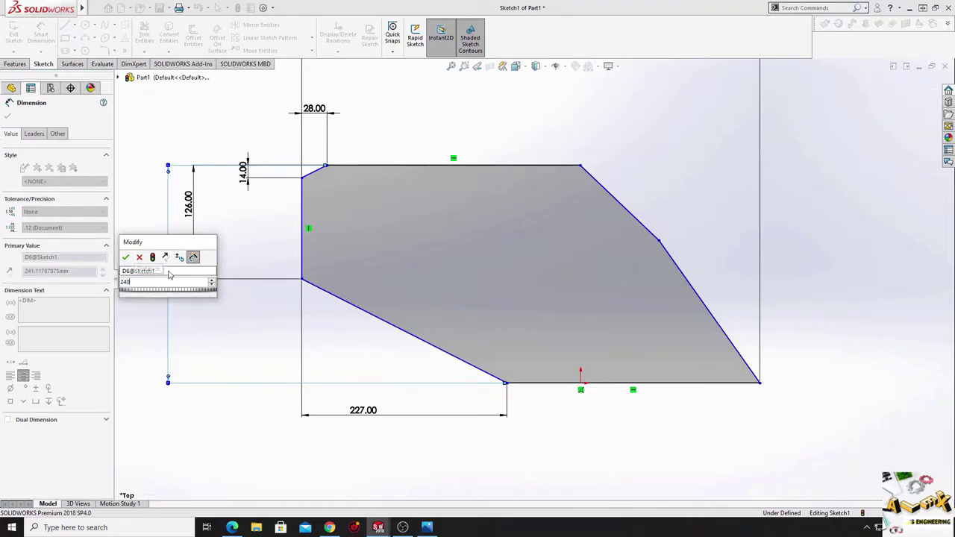
pyautogui.press('Return')
pyautogui.press('Escape')
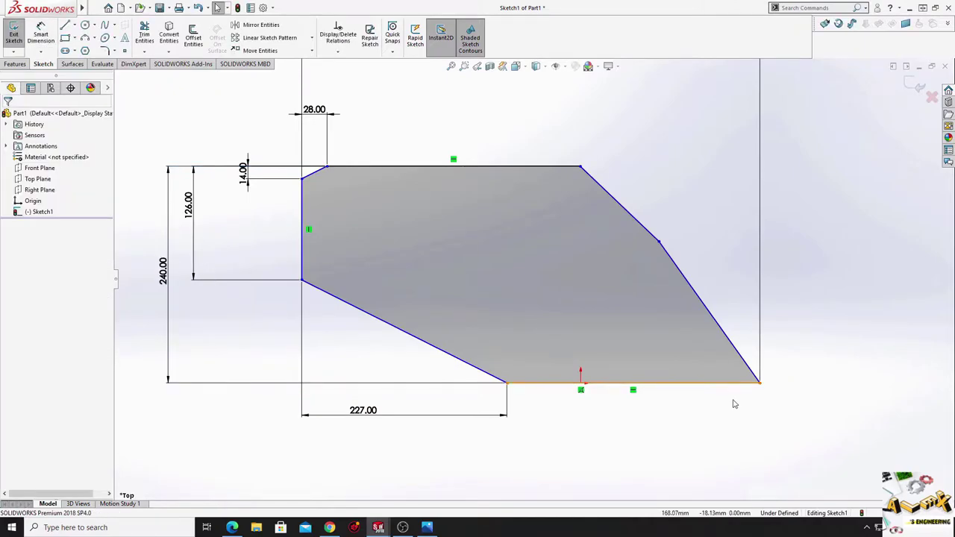
# Draw two vertical construction centerlines down from the top-right and middle-right corners.
pyautogui.click(74, 27)
pyautogui.click(86, 47)
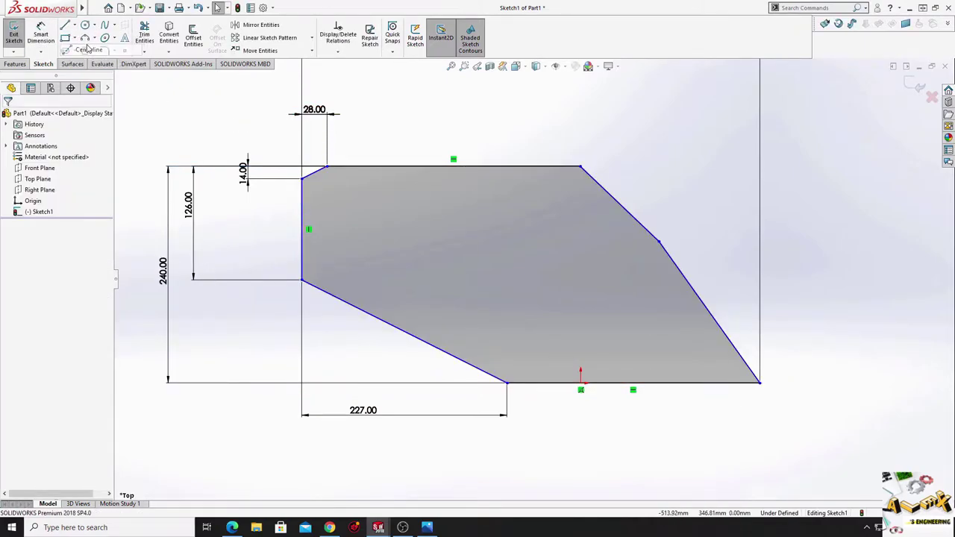
pyautogui.click(580, 166)
pyautogui.click(580, 279)
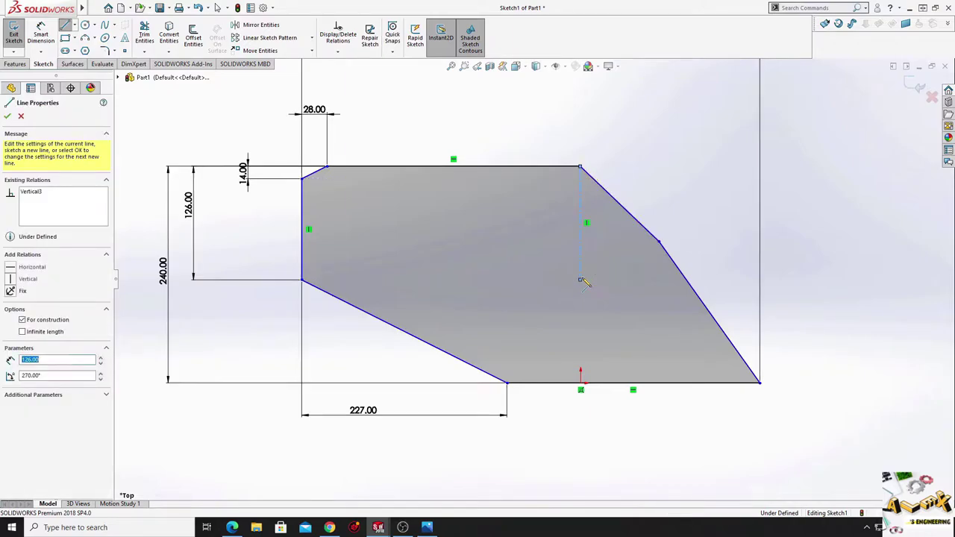
pyautogui.press('Escape')
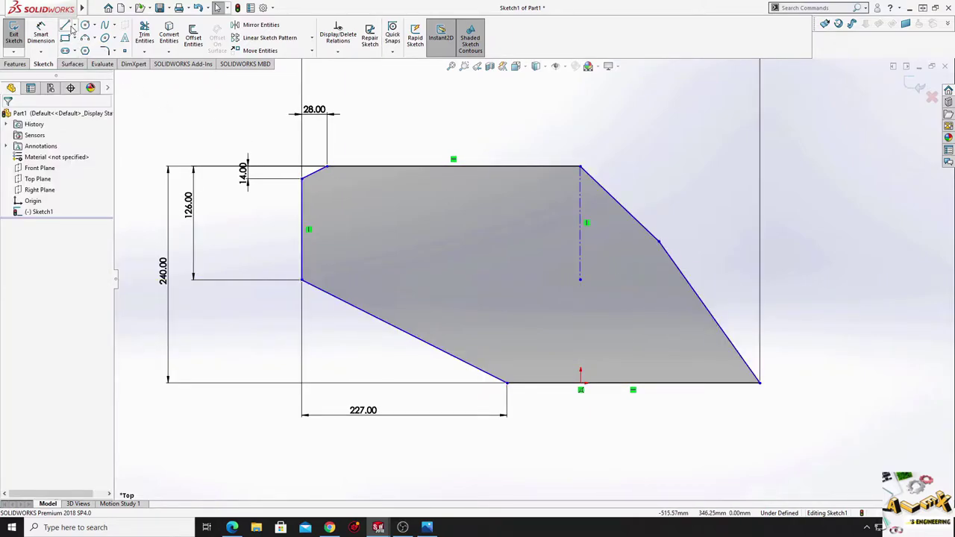
pyautogui.click(75, 27)
pyautogui.click(86, 47)
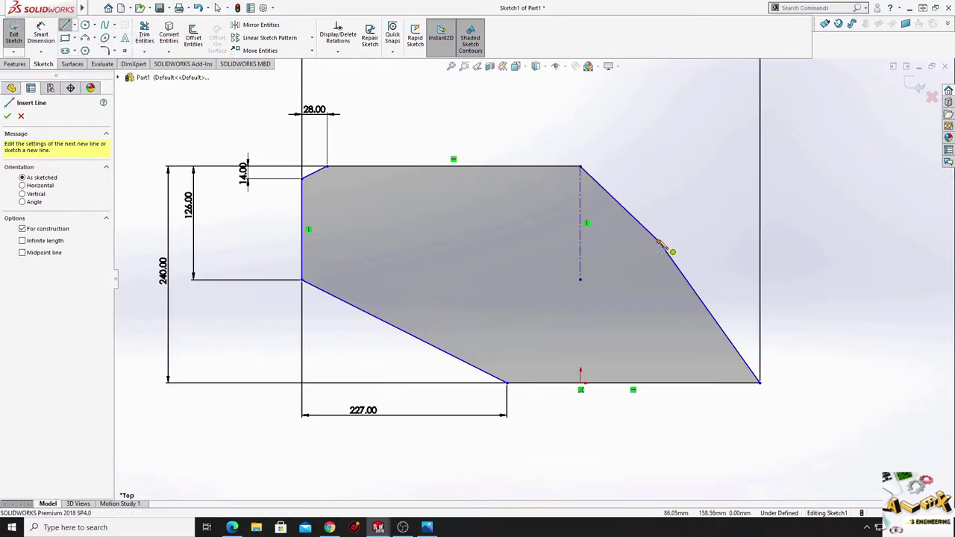
pyautogui.click(659, 242)
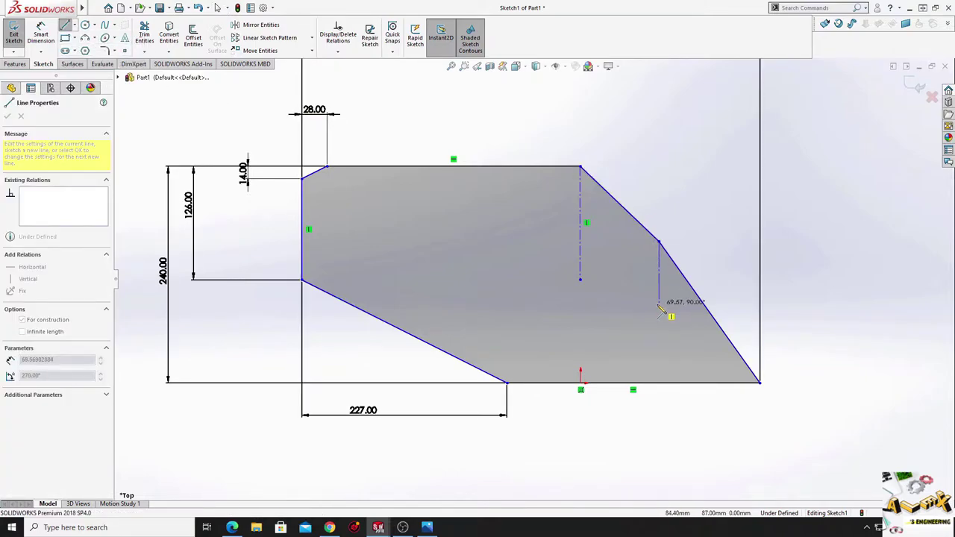
pyautogui.click(659, 303)
pyautogui.rightClick(701, 188)
pyautogui.click(720, 190)
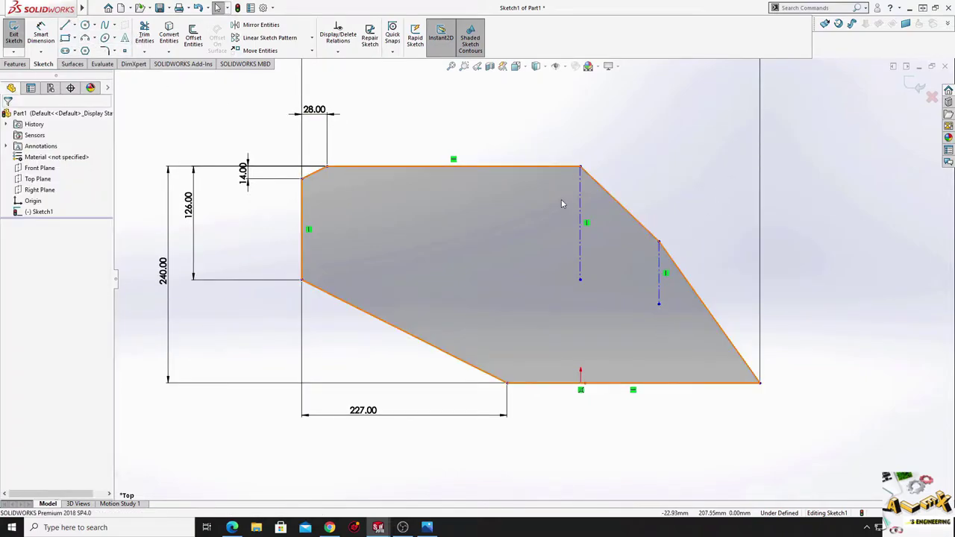
# Dimension the two centerlines' horizontal offsets from the left edge as 371.6 and 417.5.
pyautogui.click(41, 36)
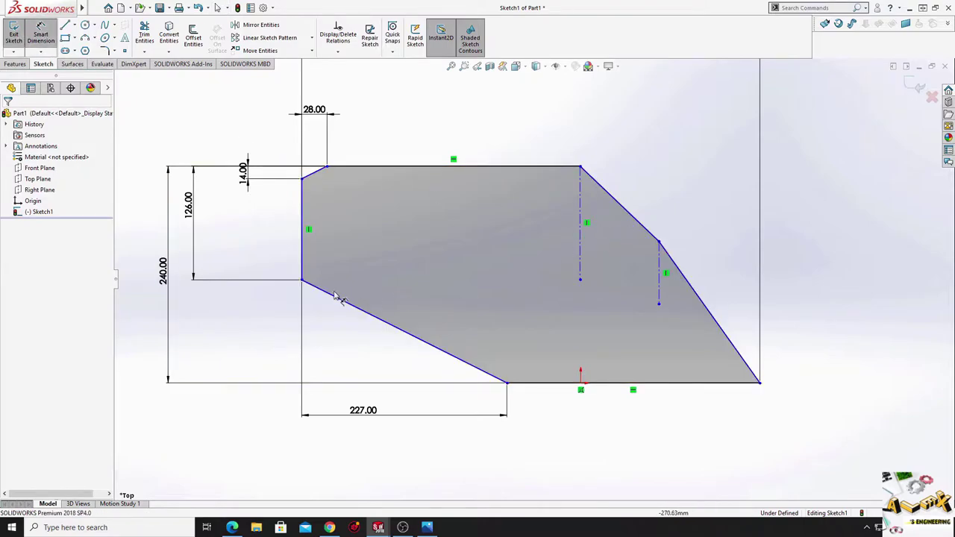
pyautogui.click(581, 267)
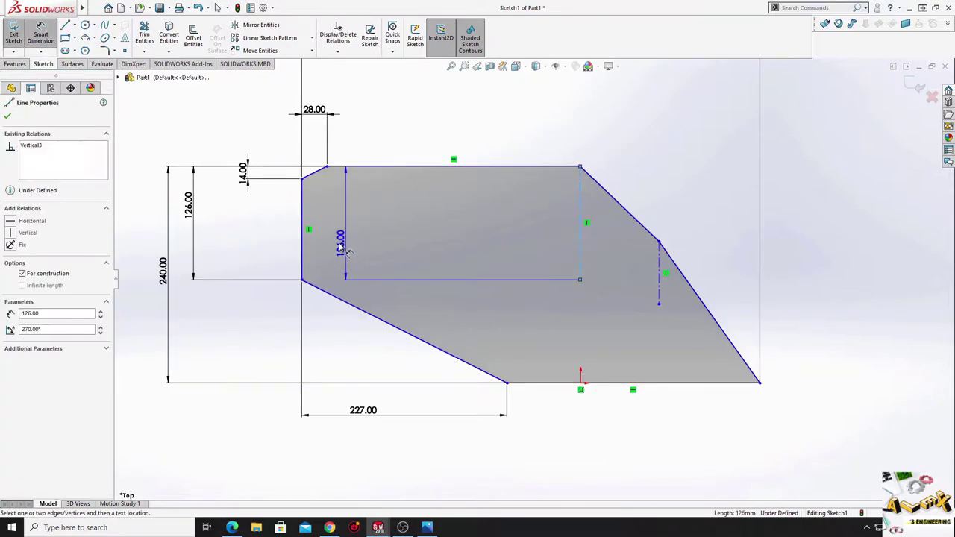
pyautogui.click(302, 245)
pyautogui.click(437, 241)
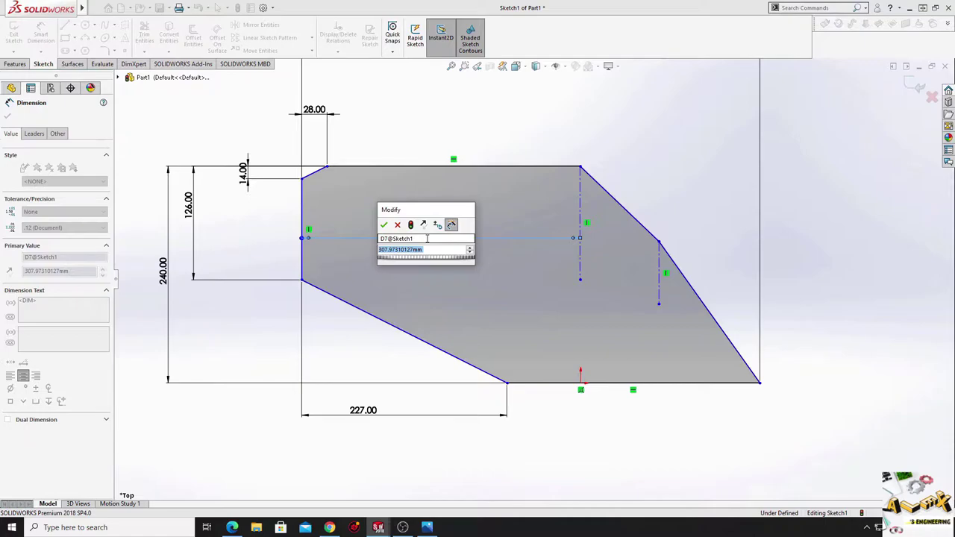
pyautogui.write('371')
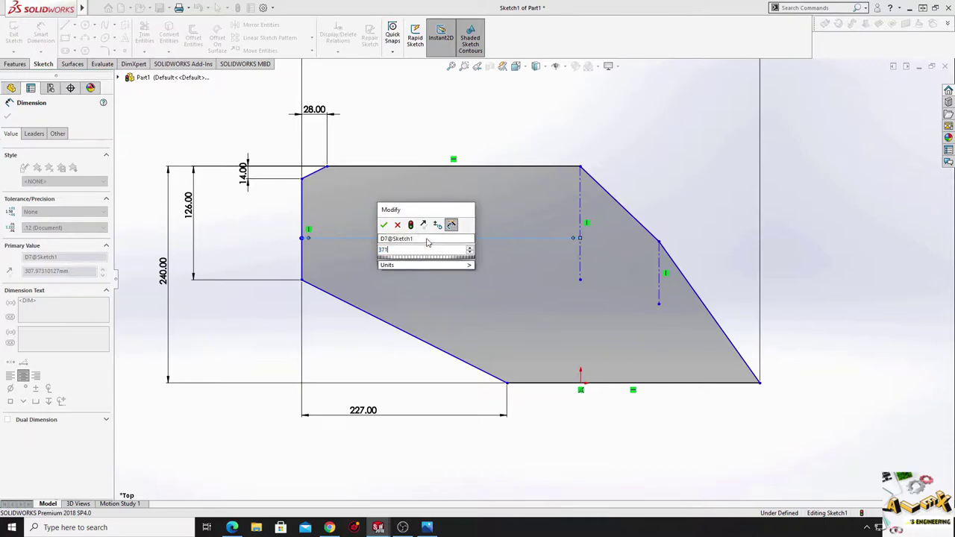
pyautogui.write('.6')
pyautogui.press('Return')
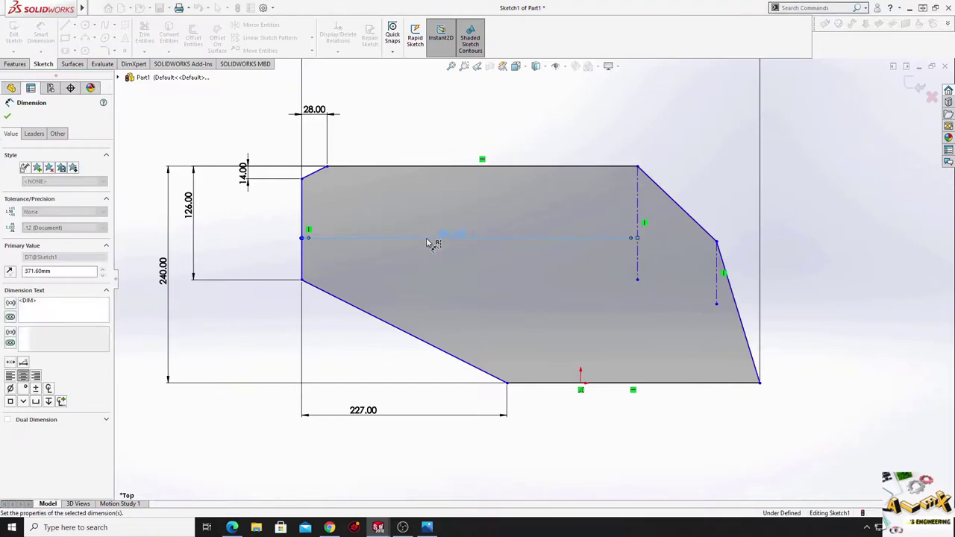
pyautogui.click(716, 285)
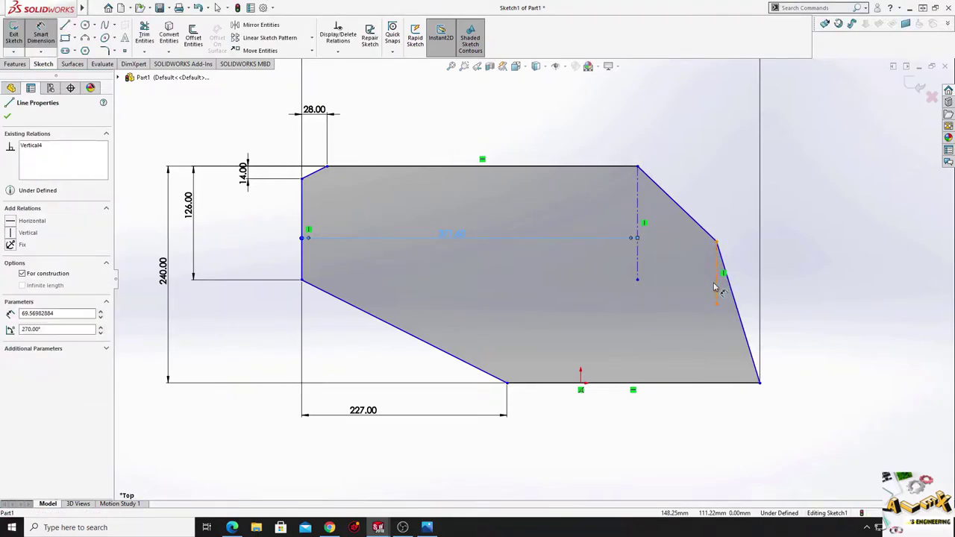
pyautogui.click(302, 216)
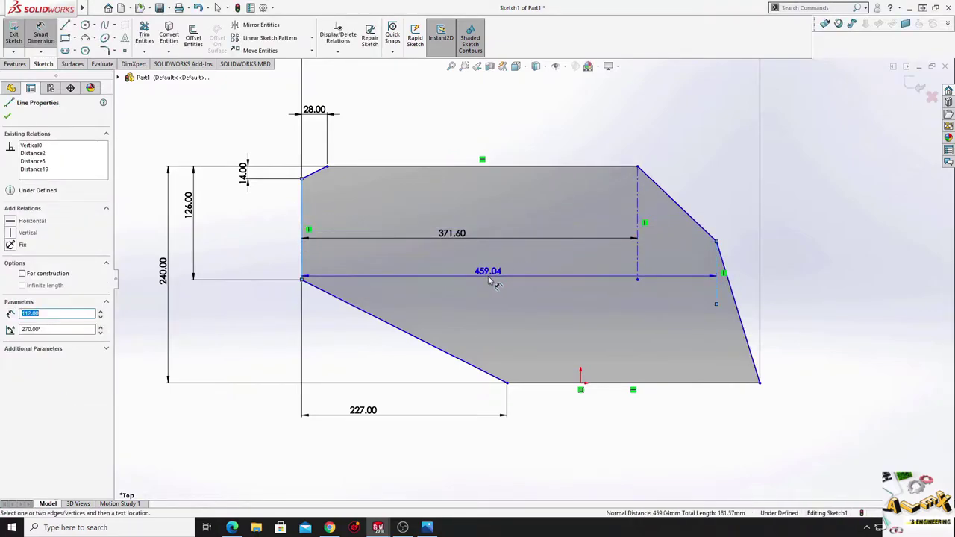
pyautogui.click(445, 274)
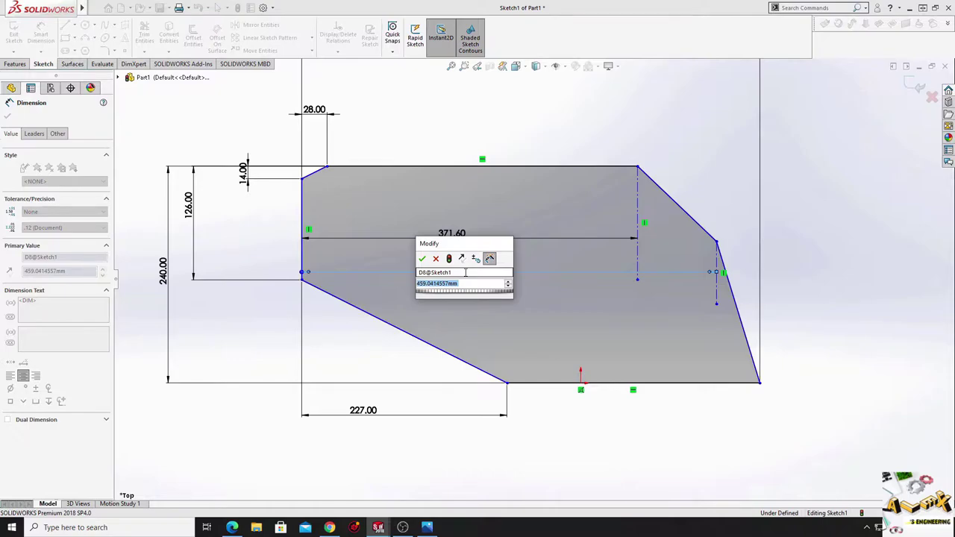
pyautogui.write('417')
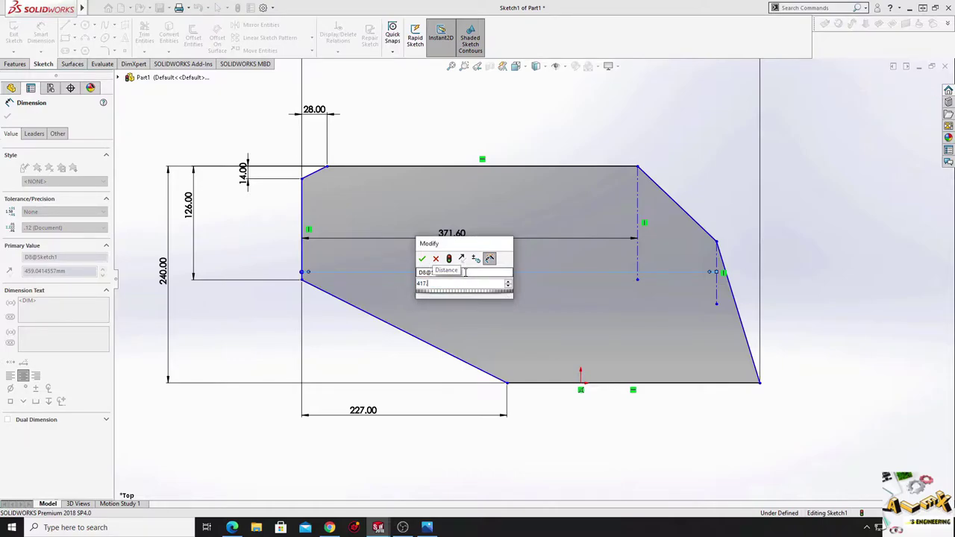
pyautogui.write('5')
pyautogui.press('Return')
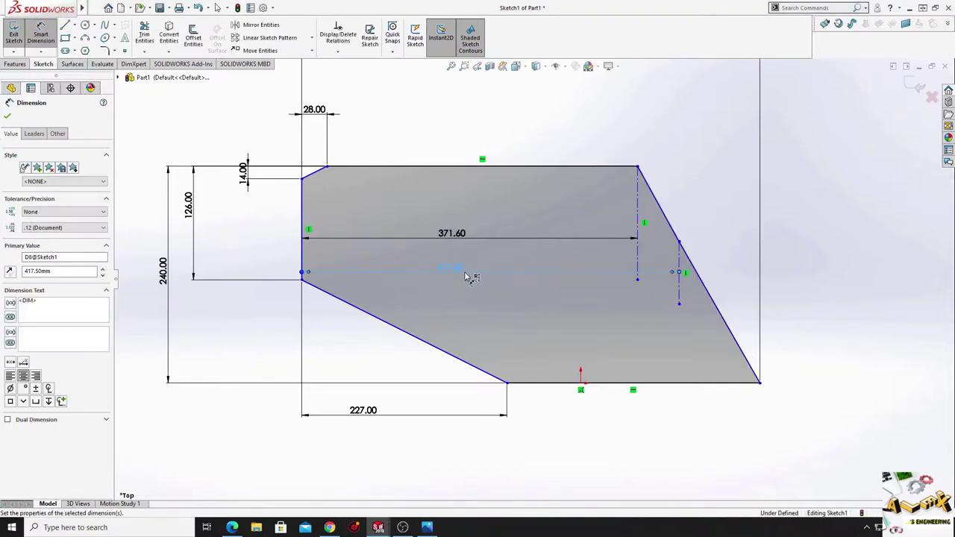
# Place the 417.50 dimension below 371.60 and center the bottom edge on the origin.
pyautogui.click(577, 333)
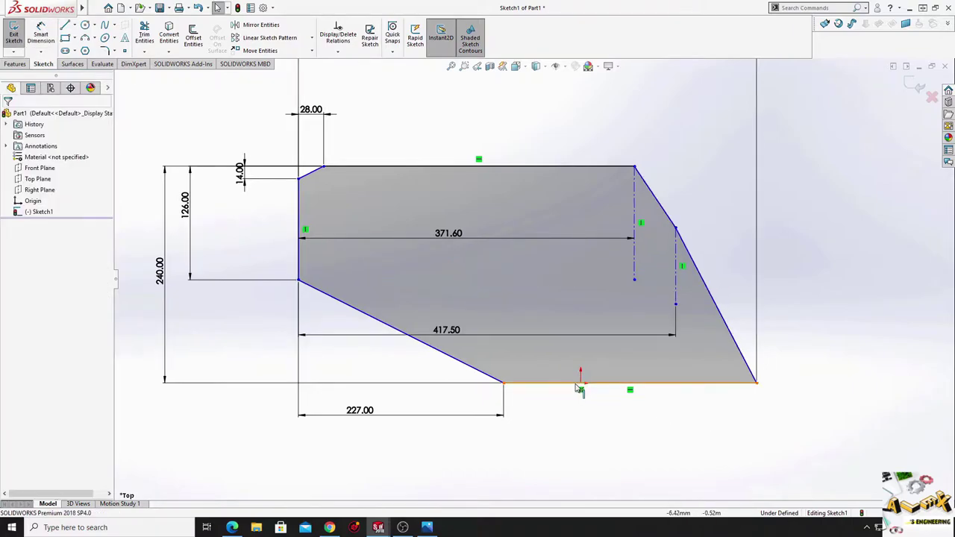
pyautogui.click(574, 383)
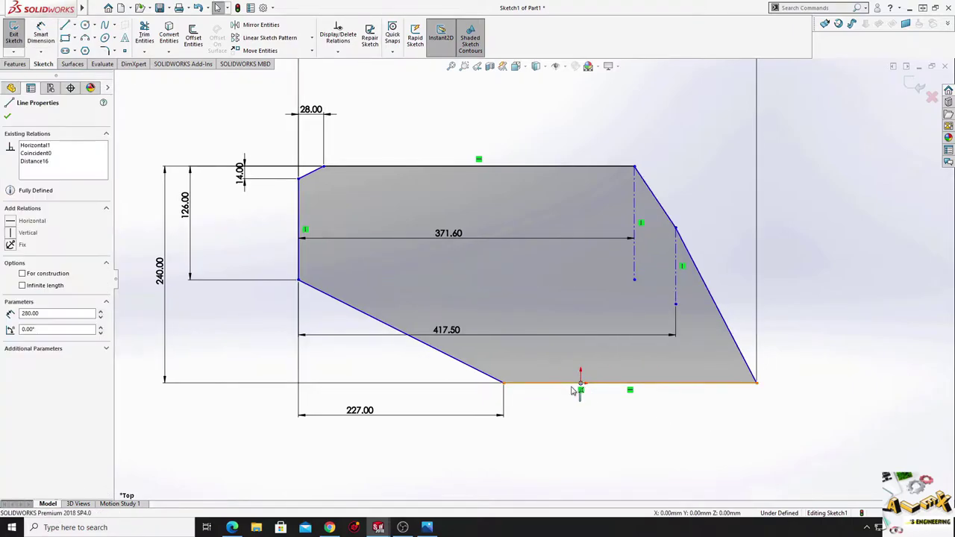
pyautogui.keyDown('ctrl'); pyautogui.click(580, 385); pyautogui.keyUp('ctrl')
pyautogui.click(598, 342)
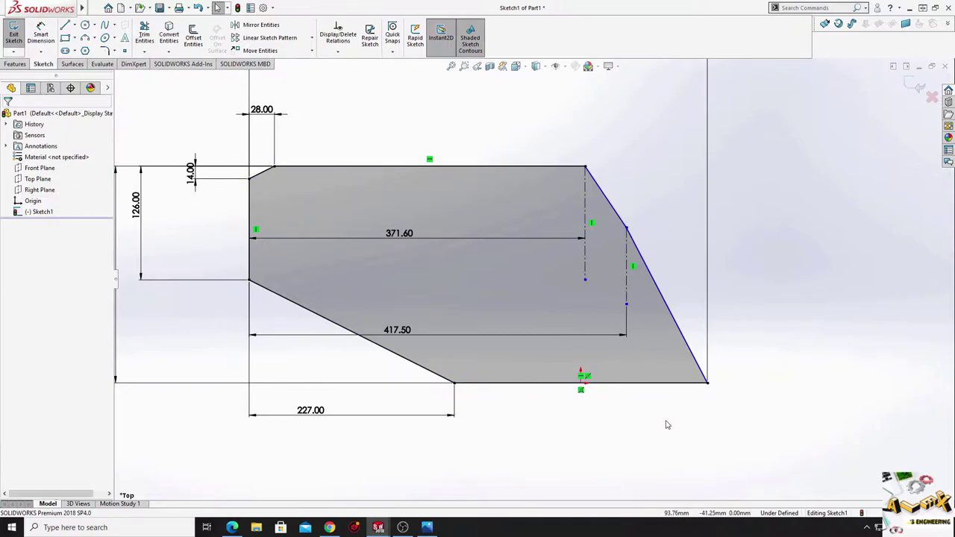
pyautogui.moveTo(627, 227); pyautogui.dragTo(627, 200)
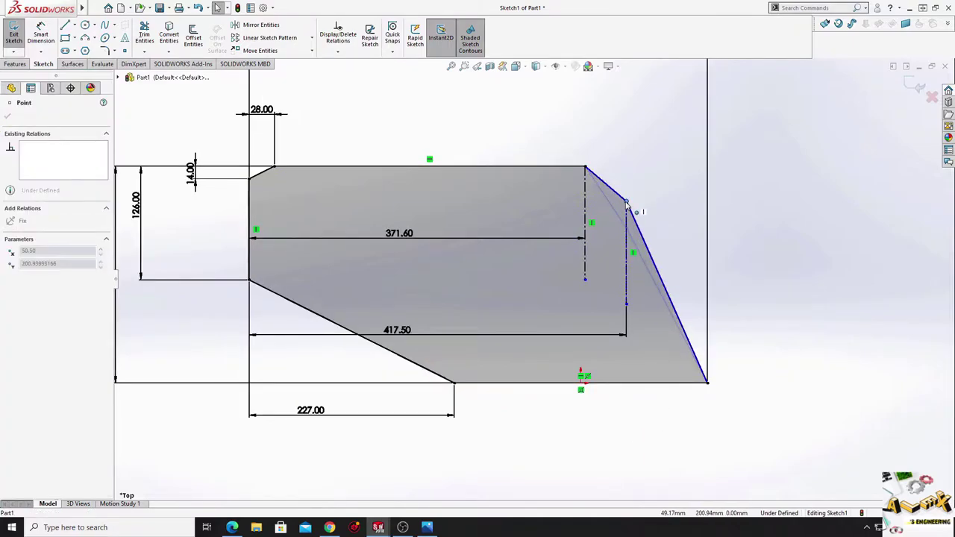
# Draw a diagonal construction centerline from the lower slanted edge to the right-hand corner.
pyautogui.click(74, 25)
pyautogui.click(93, 48)
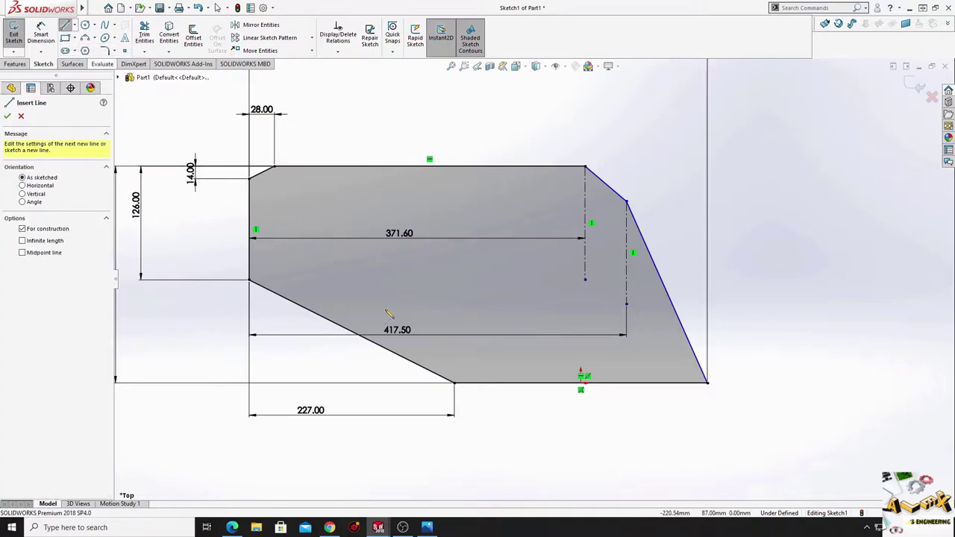
pyautogui.click(352, 331)
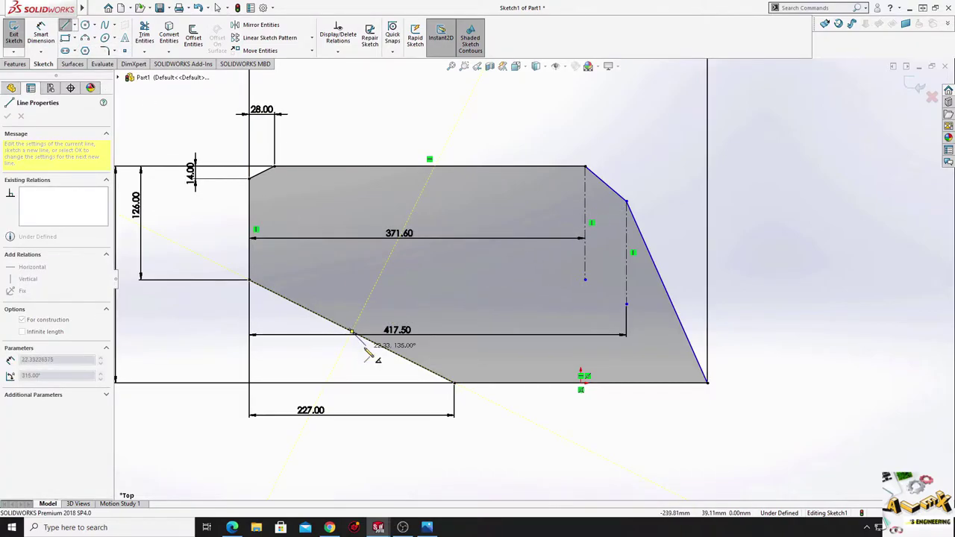
pyautogui.click(627, 202)
pyautogui.rightClick(627, 201)
pyautogui.click(646, 156)
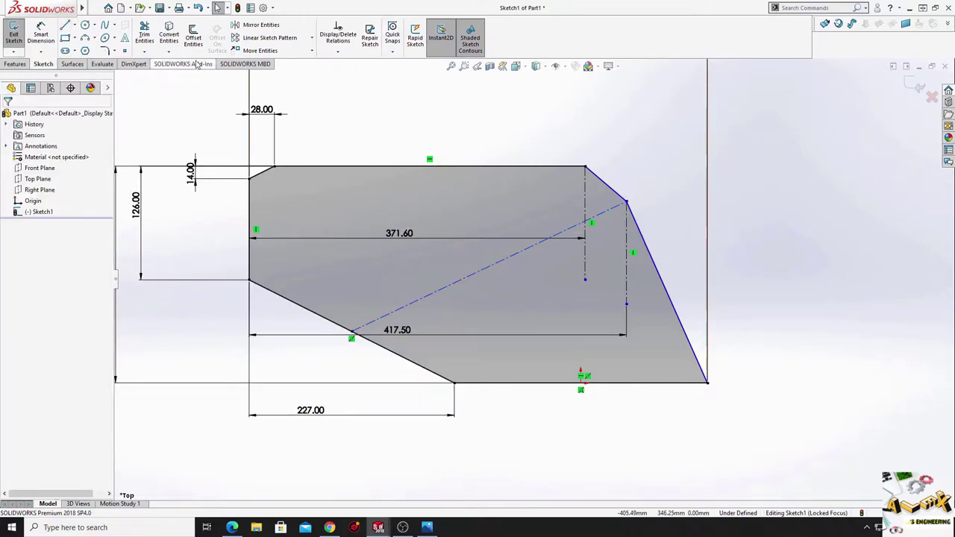
# Dimension the angle between the diagonal centerline and the top edge as 26°.
pyautogui.click(52, 37)
pyautogui.click(565, 236)
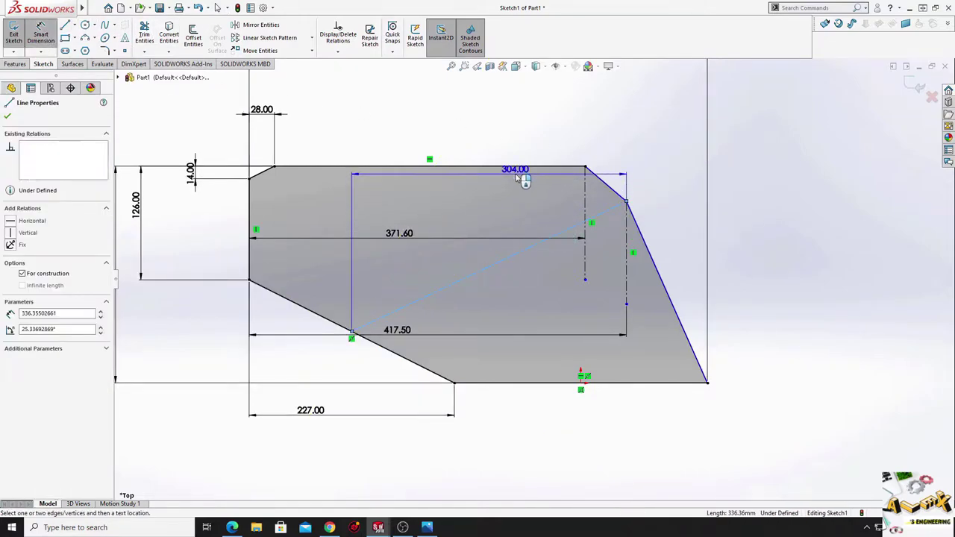
pyautogui.click(515, 167)
pyautogui.click(514, 199)
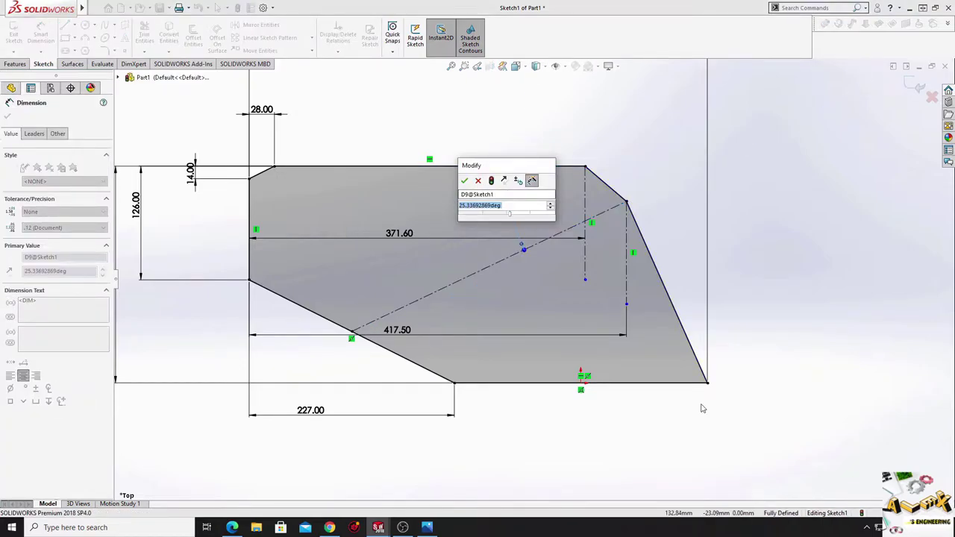
pyautogui.write('26')
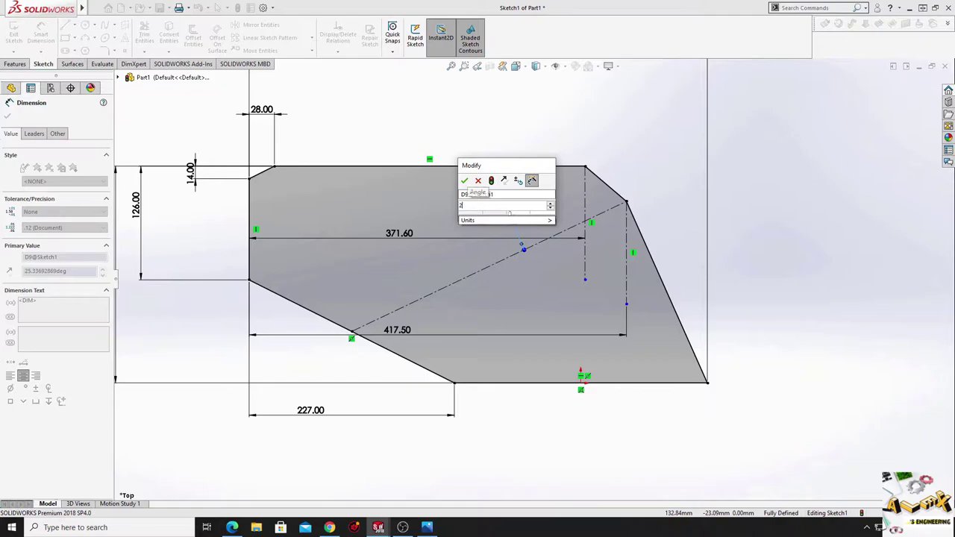
pyautogui.press('Return')
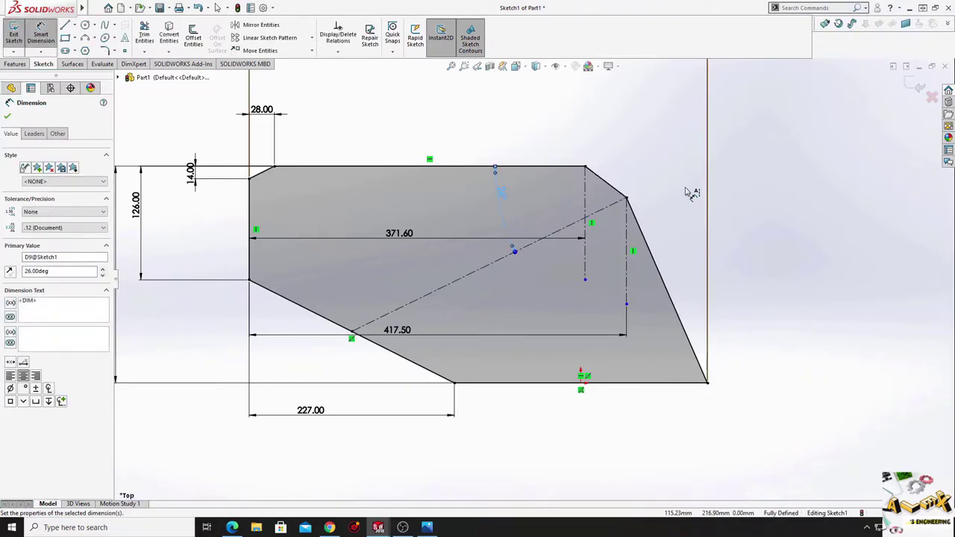
pyautogui.rightClick(638, 133)
pyautogui.click(674, 213)
pyautogui.keyDown('ctrl'); pyautogui.moveTo(661, 347); pyautogui.dragTo(684, 300, button='middle'); pyautogui.keyUp('ctrl')
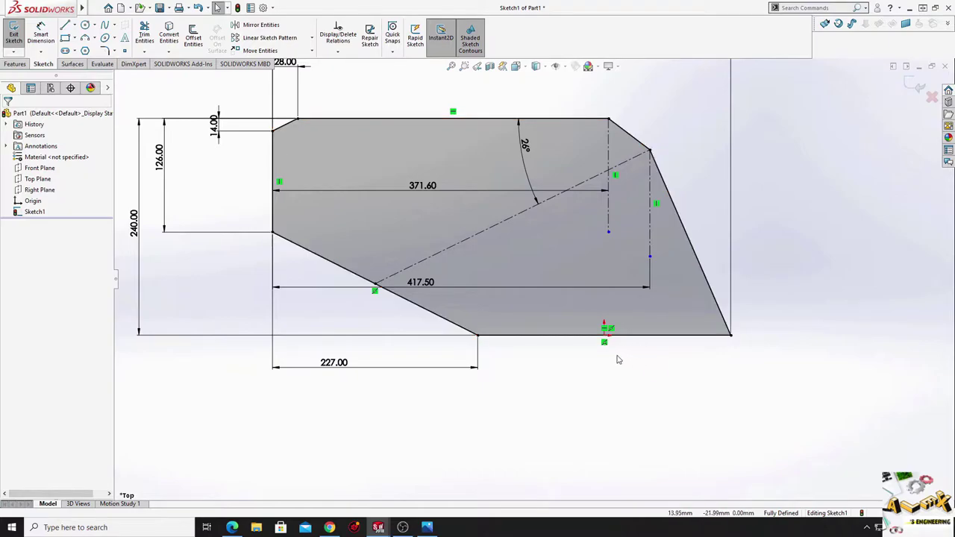
# Delete the bottom edge's relation to the origin, test the freed corner, and fit the view.
pyautogui.rightClick(604, 345)
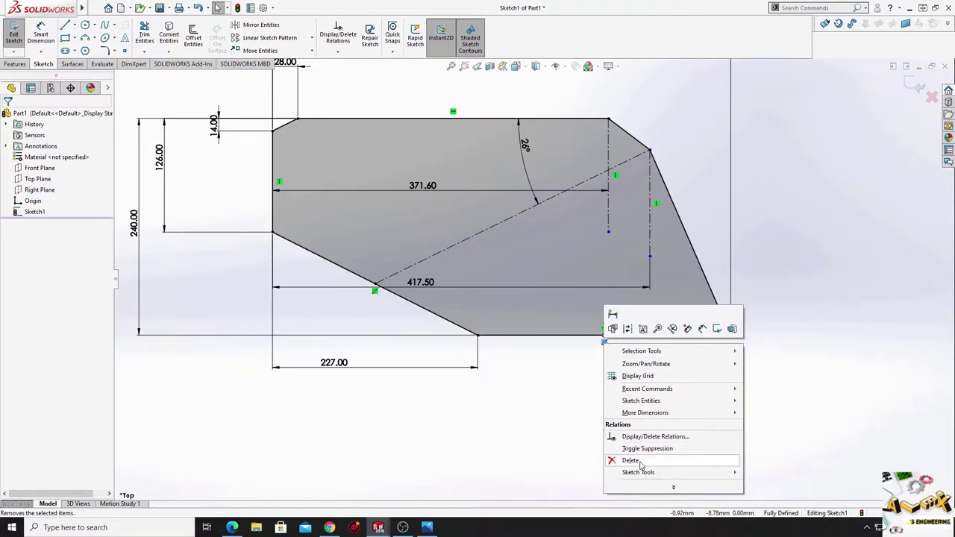
pyautogui.press('Escape')
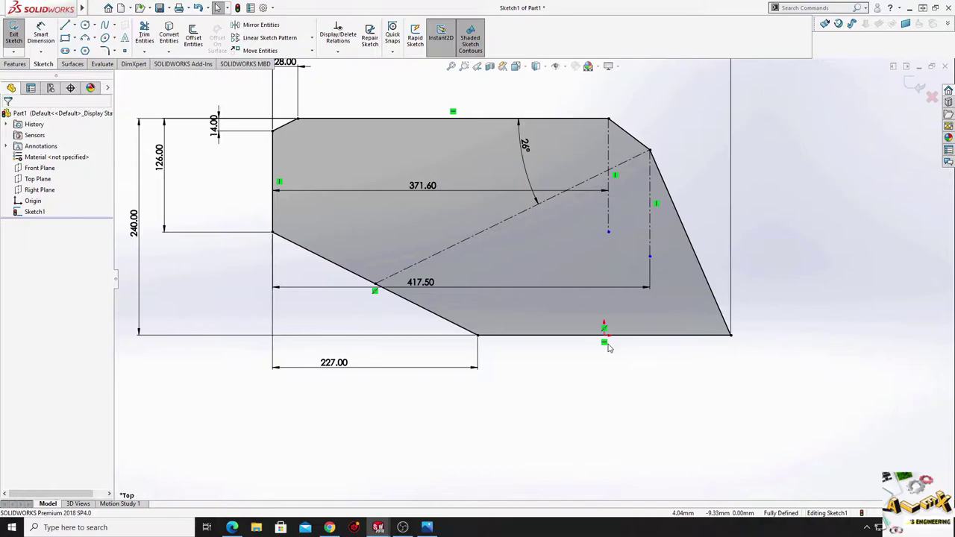
pyautogui.click(605, 335)
pyautogui.rightClick(605, 335)
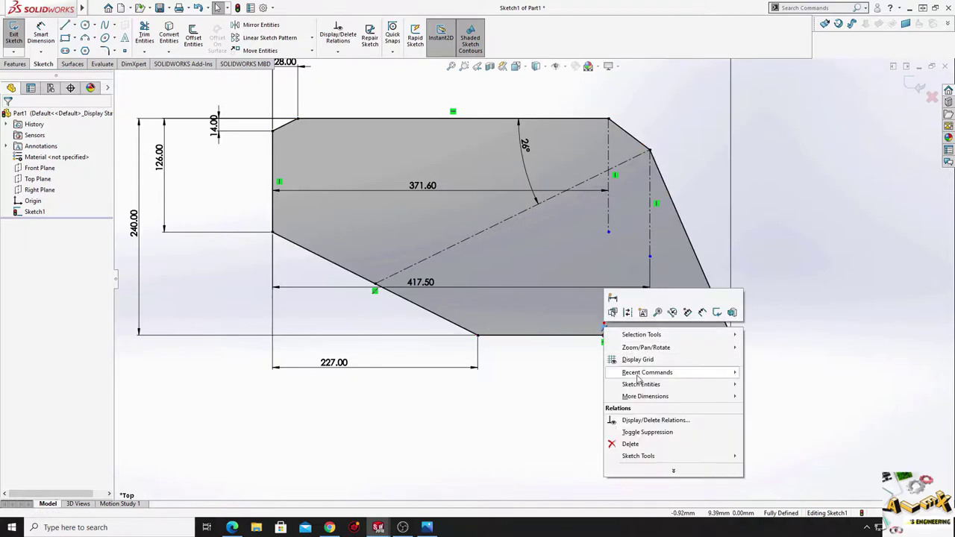
pyautogui.click(633, 444)
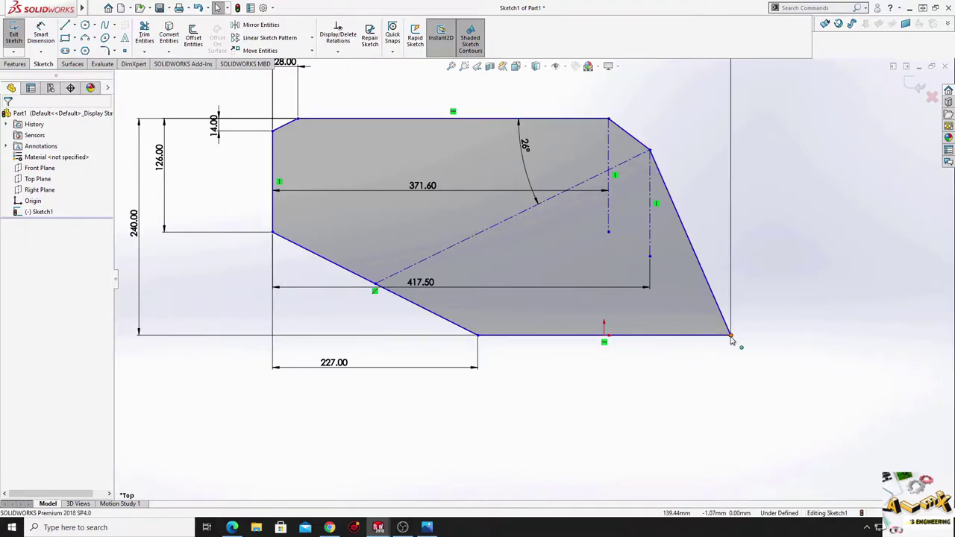
pyautogui.moveTo(731, 340); pyautogui.dragTo(767, 337)
pyautogui.press('f')
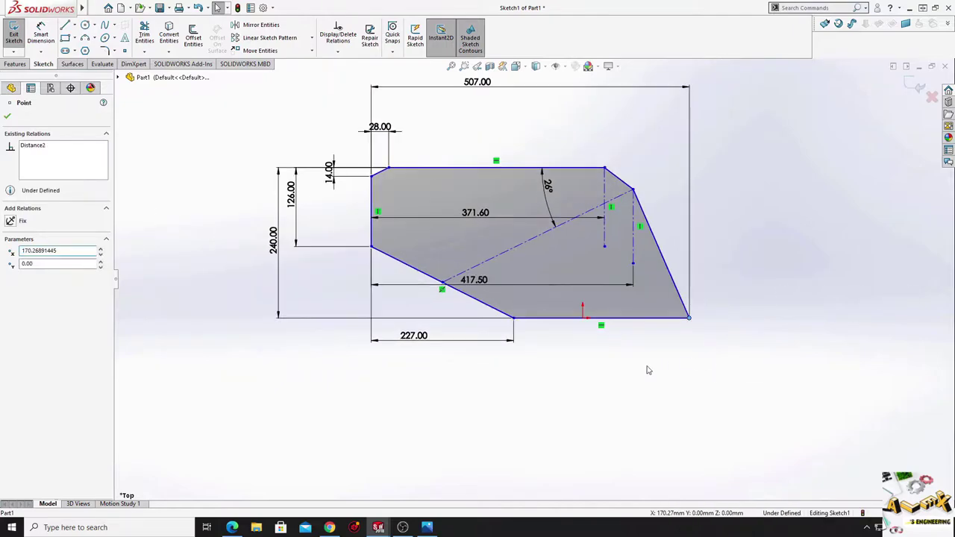
pyautogui.keyDown('ctrl'); pyautogui.moveTo(647, 370); pyautogui.dragTo(608, 375, button='middle'); pyautogui.keyUp('ctrl')
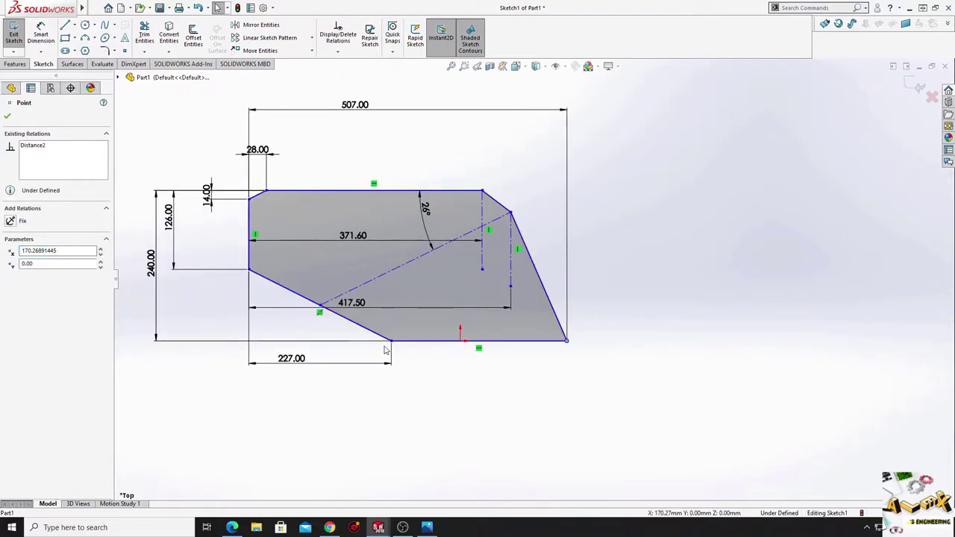
pyautogui.click(66, 27)
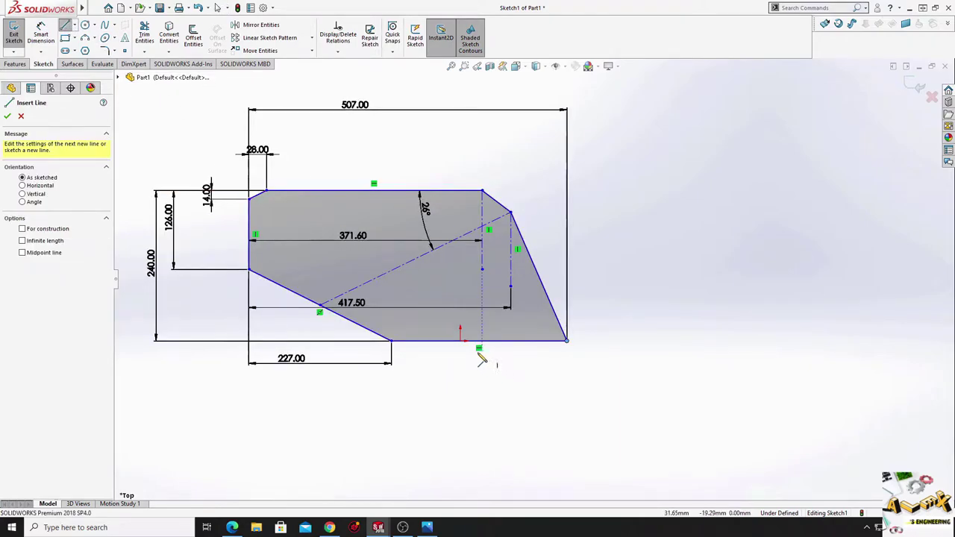
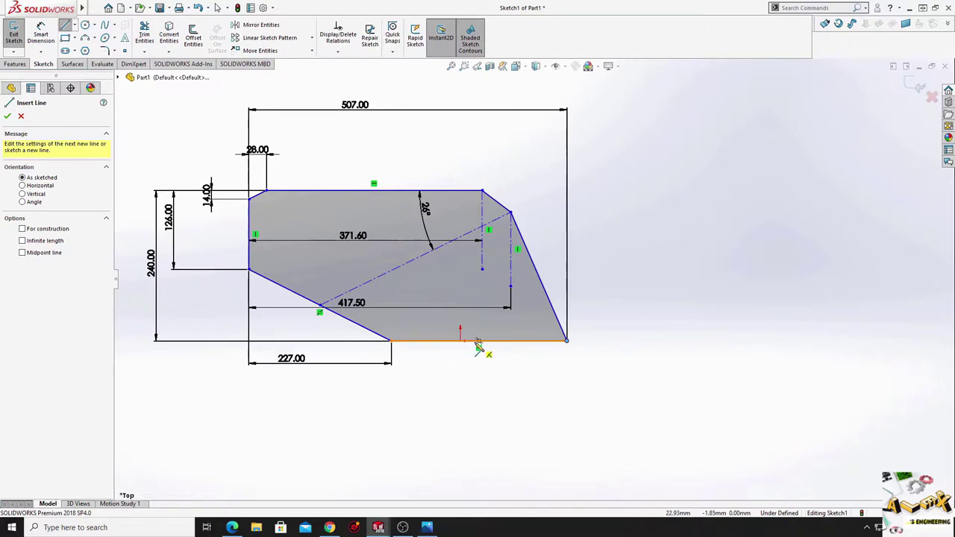
# Draw a closed four-line shape under the profile's bottom edge, with a vertical left side and a slanted right side.
pyautogui.click(475, 341)
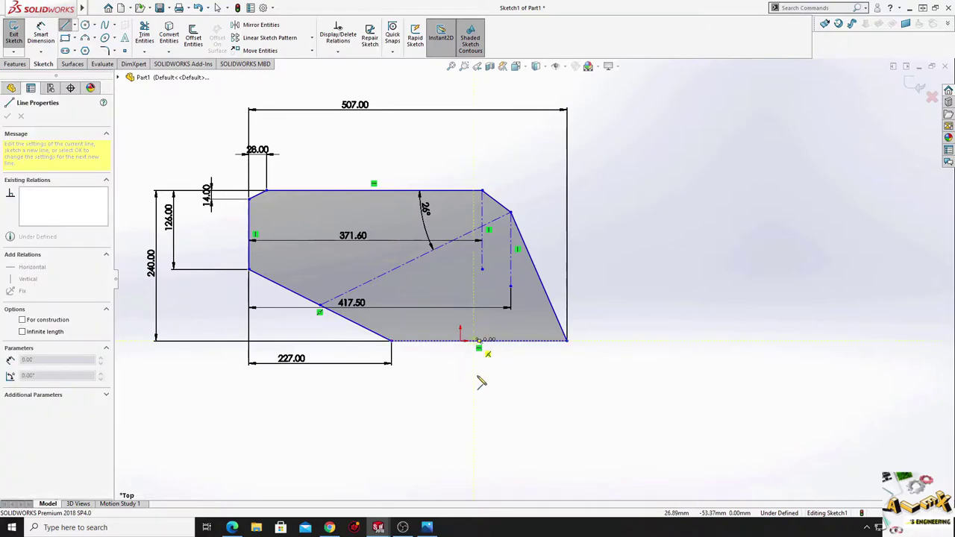
pyautogui.click(473, 437)
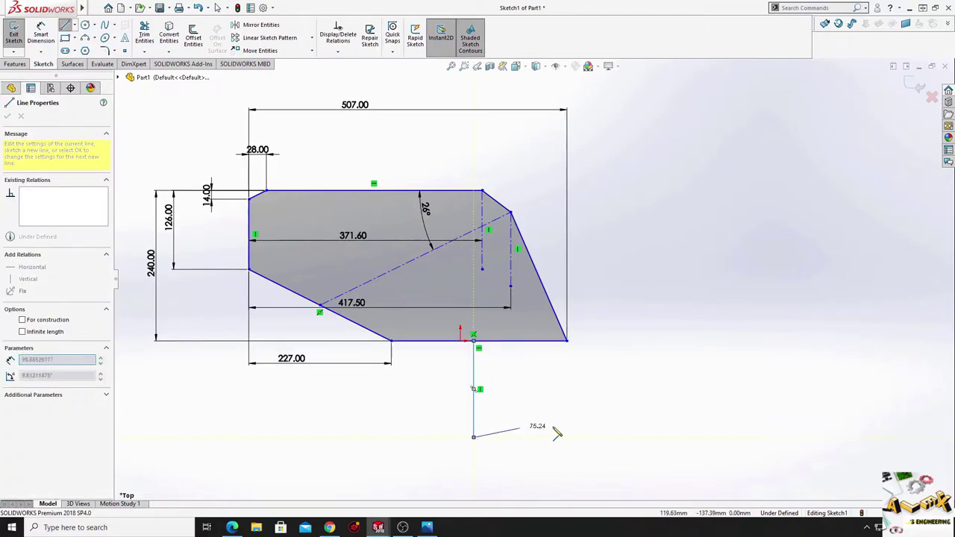
pyautogui.click(701, 437)
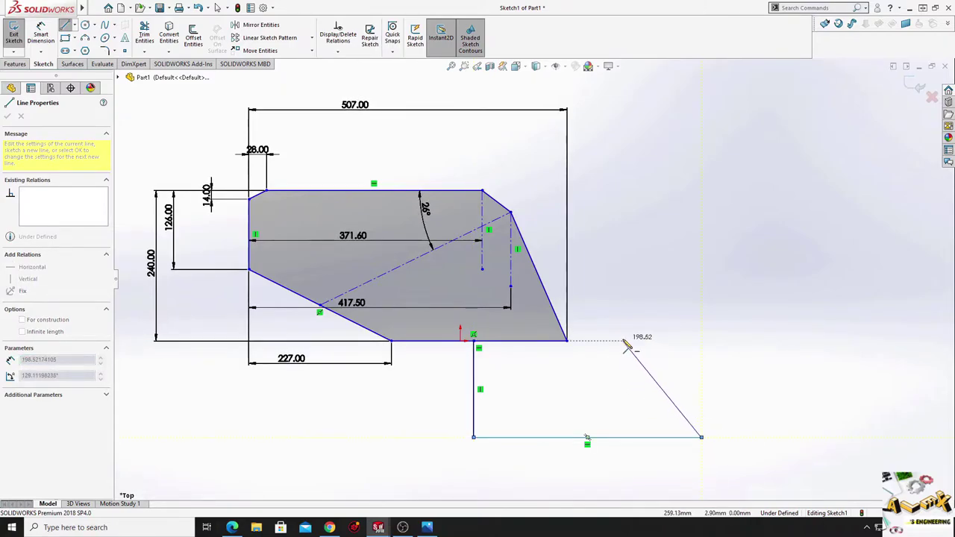
pyautogui.click(624, 341)
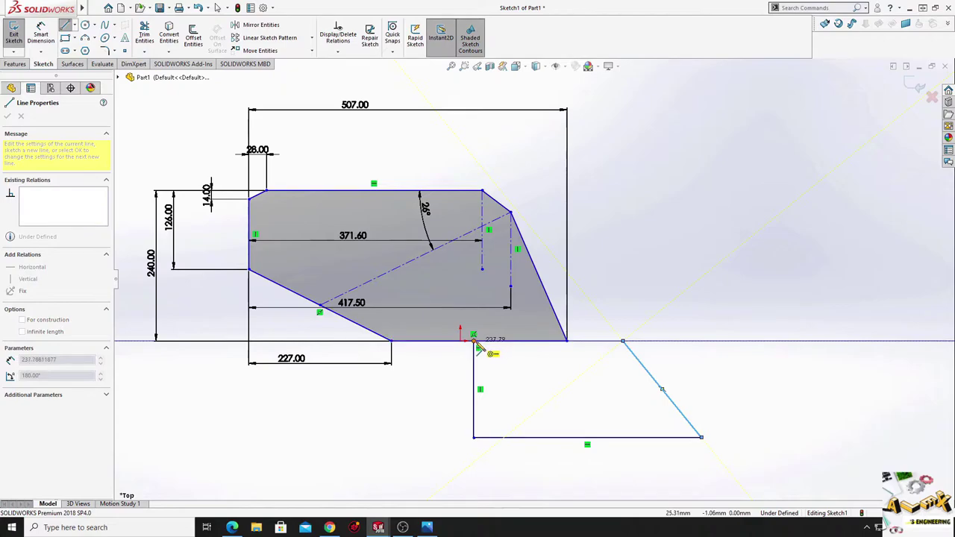
pyautogui.click(473, 340)
pyautogui.rightClick(677, 265)
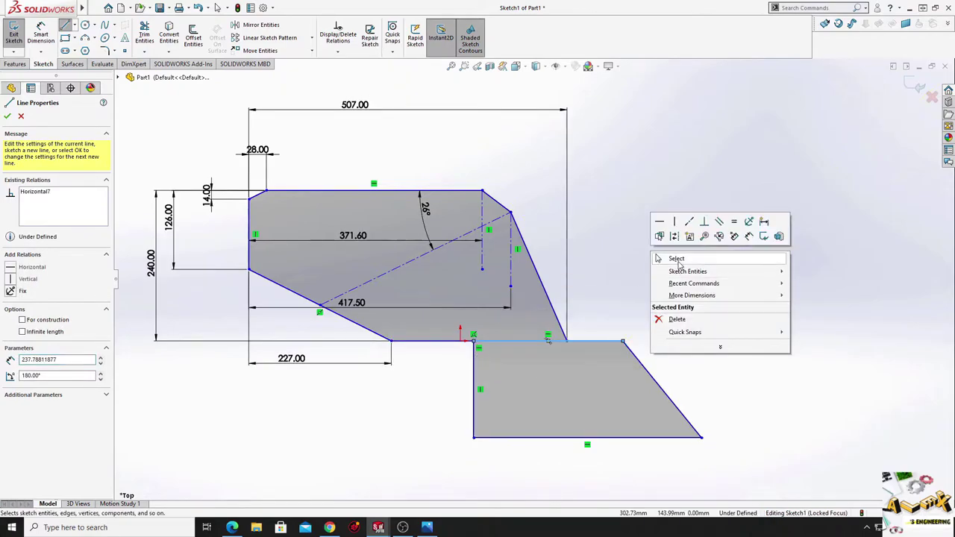
pyautogui.click(678, 260)
pyautogui.scroll(-3, 682, 314)
# Dimension the lower shape's bottom edge to 303 and its left side to 90.
pyautogui.keyDown('ctrl'); pyautogui.moveTo(671, 346); pyautogui.dragTo(680, 289, button='middle'); pyautogui.keyUp('ctrl')
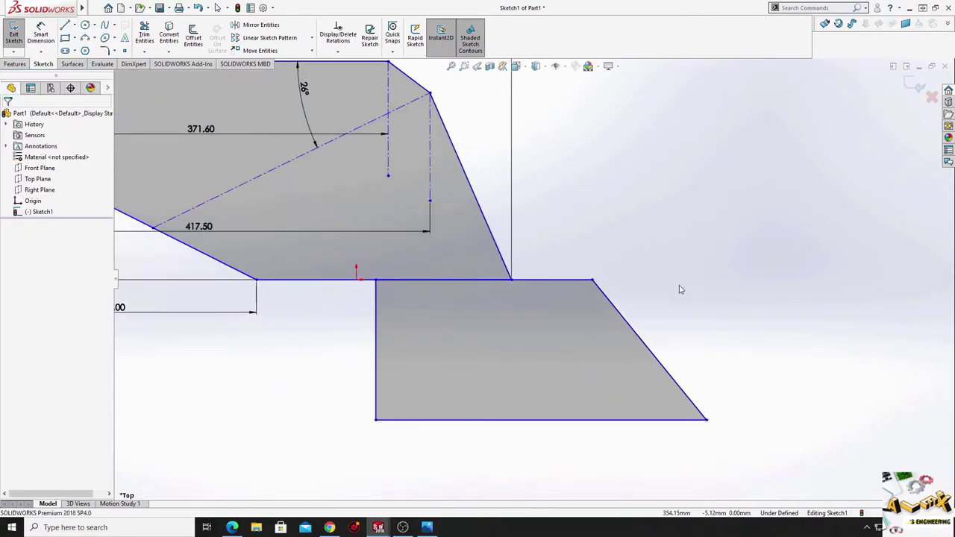
pyautogui.click(41, 37)
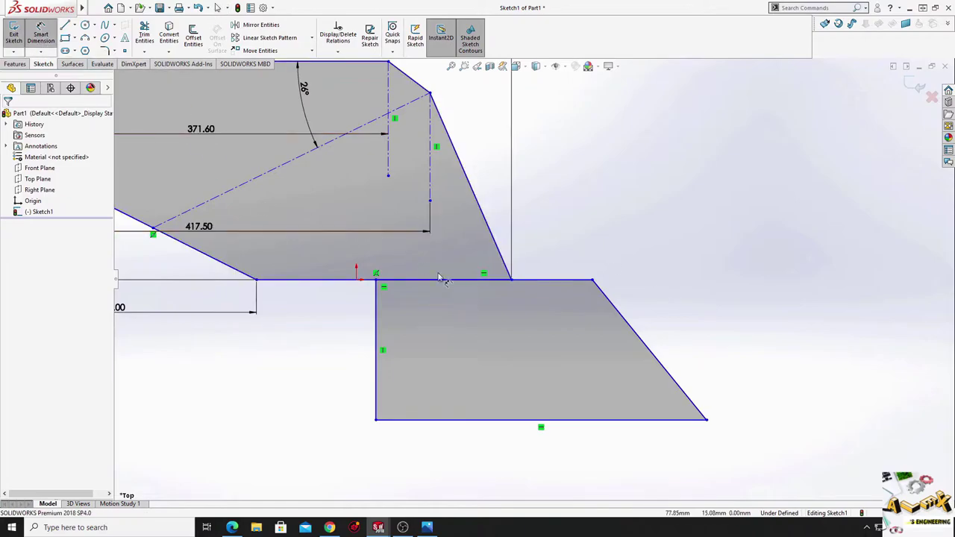
pyautogui.click(513, 421)
pyautogui.click(510, 460)
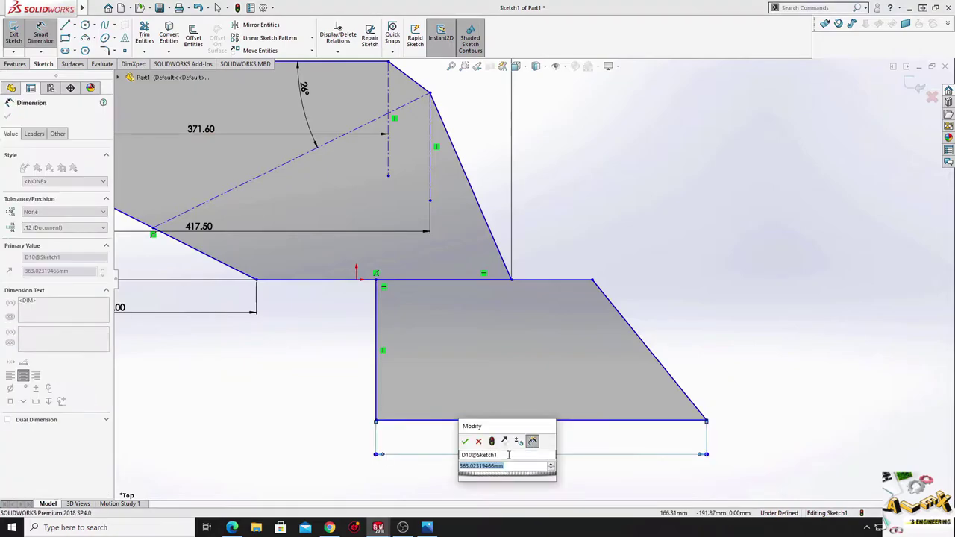
pyautogui.write('303')
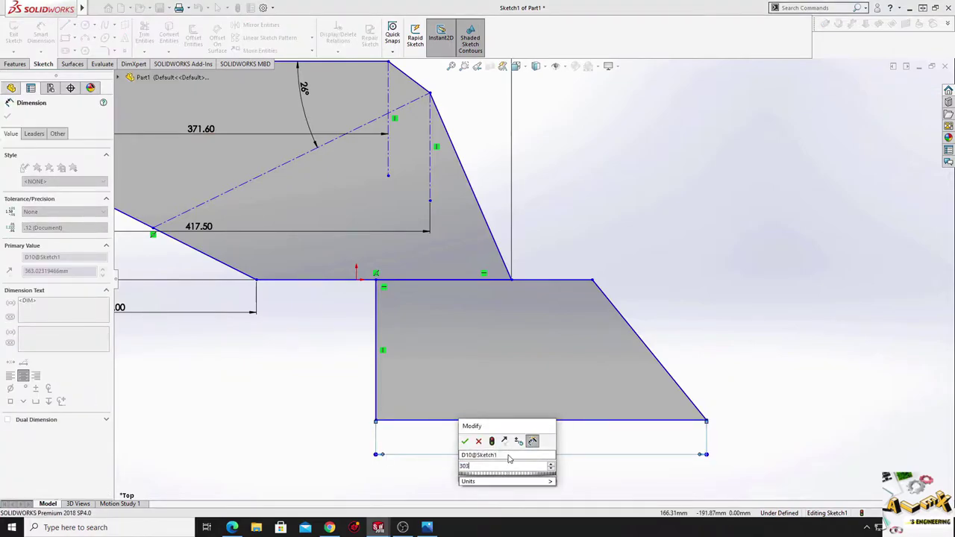
pyautogui.press('Return')
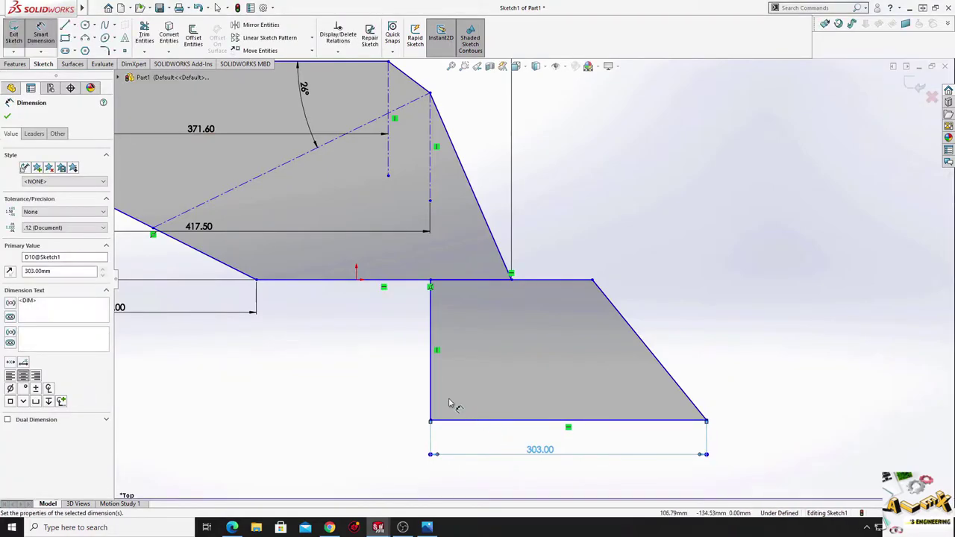
pyautogui.click(431, 388)
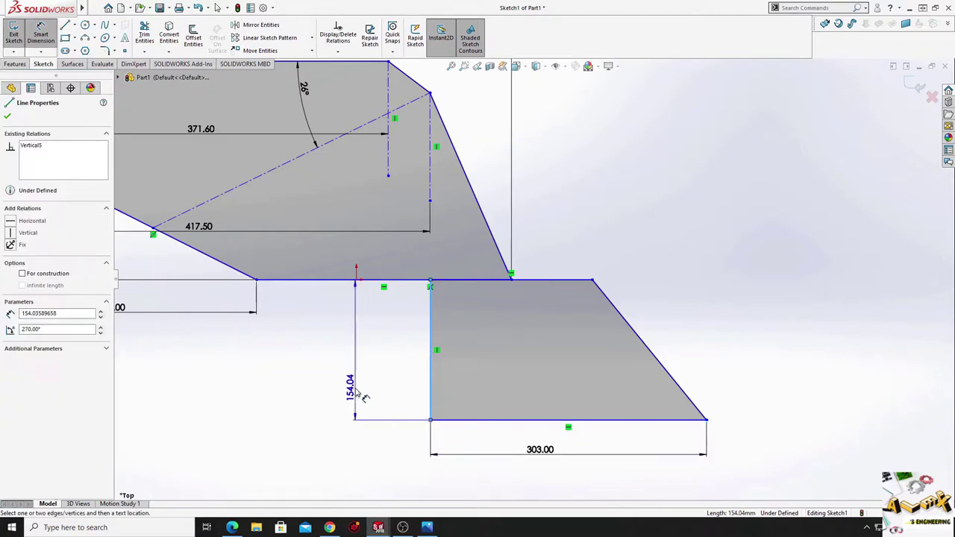
pyautogui.click(371, 382)
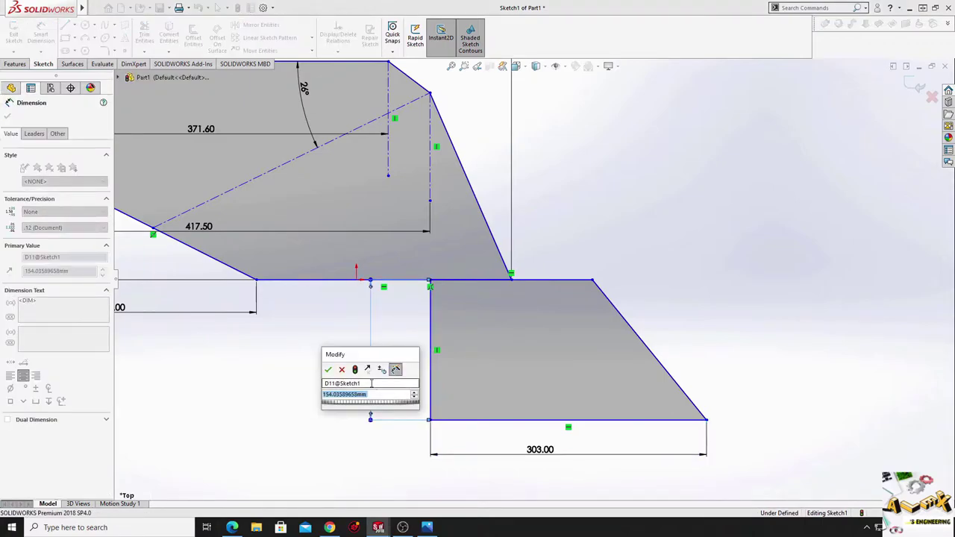
pyautogui.write('90')
pyautogui.press('Return')
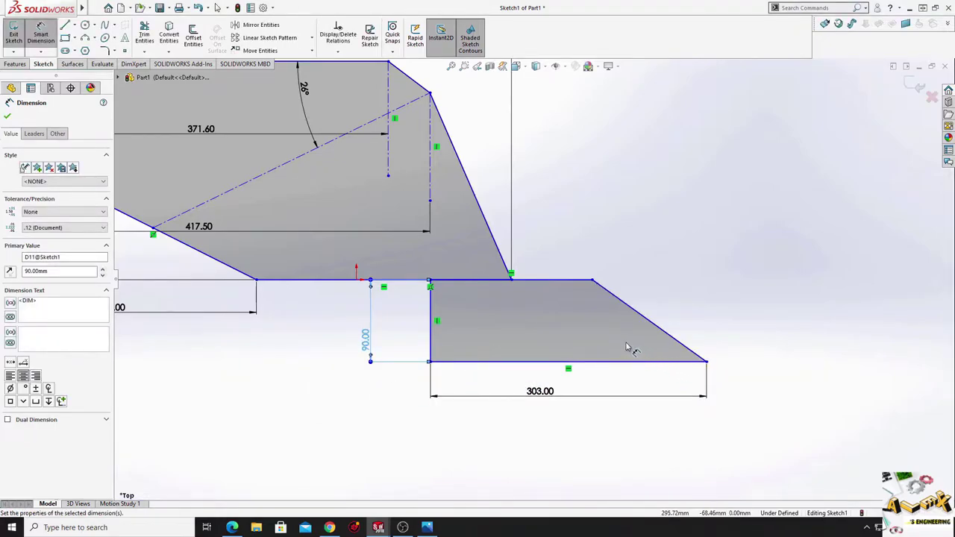
# Set a 43° angle between the lower shape's top edge and its slanted side.
pyautogui.click(608, 291)
pyautogui.click(580, 280)
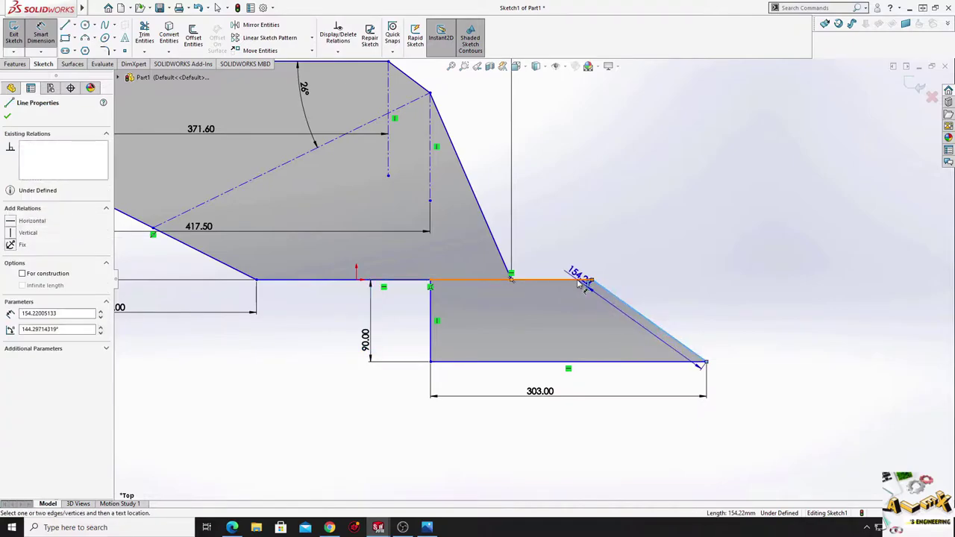
pyautogui.click(659, 301)
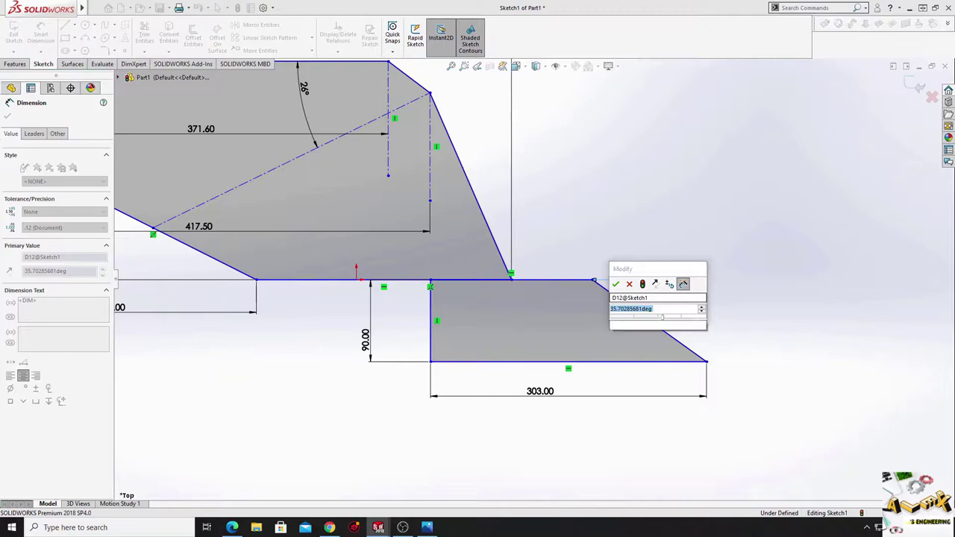
pyautogui.write('43')
pyautogui.press('Return')
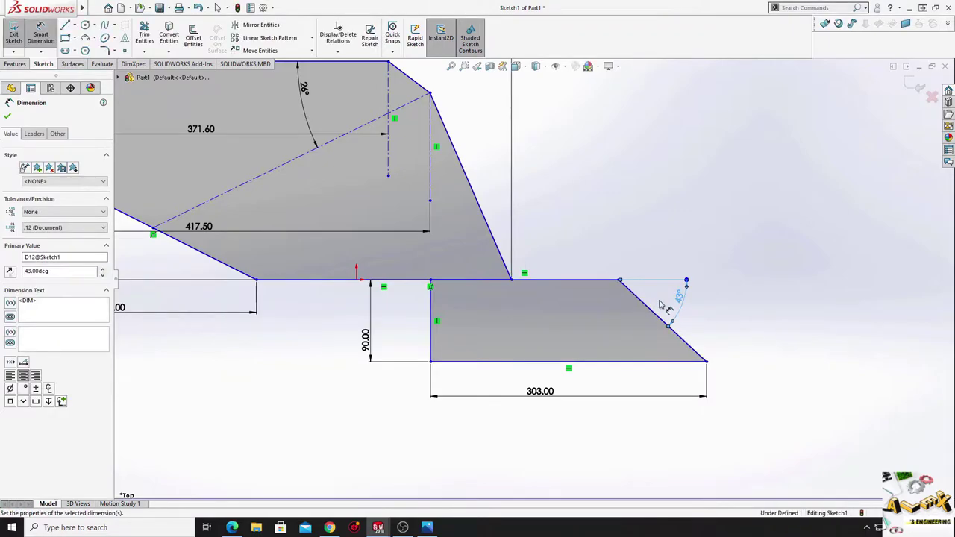
pyautogui.rightClick(604, 194)
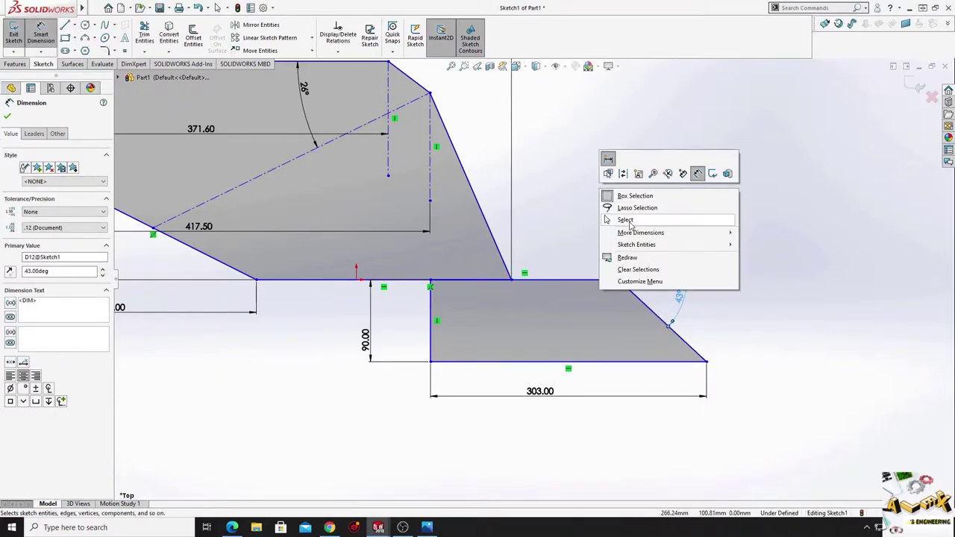
pyautogui.click(607, 221)
# Fix the lower shape's left side 80 from the vertical reference line.
pyautogui.keyDown('ctrl'); pyautogui.moveTo(607, 221); pyautogui.dragTo(728, 275, button='middle'); pyautogui.keyUp('ctrl')
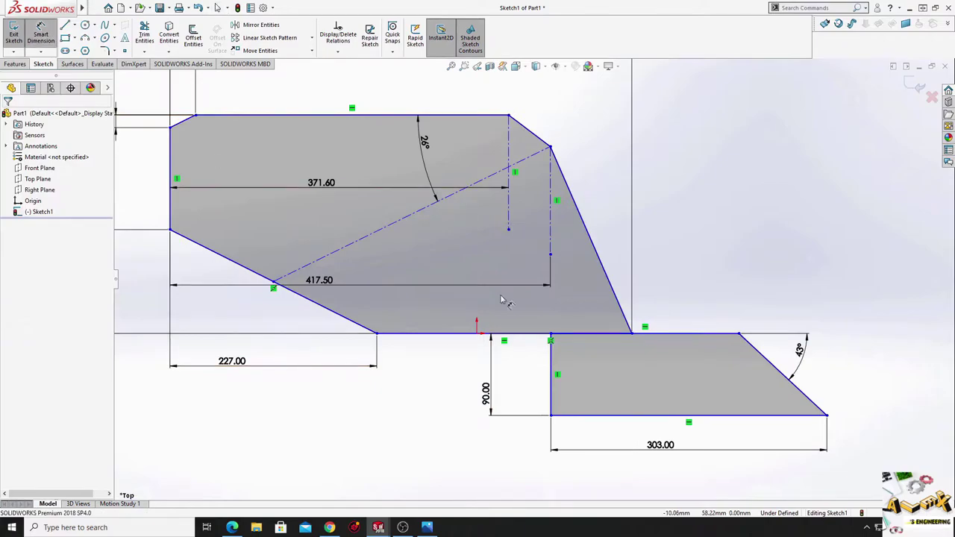
pyautogui.click(552, 239)
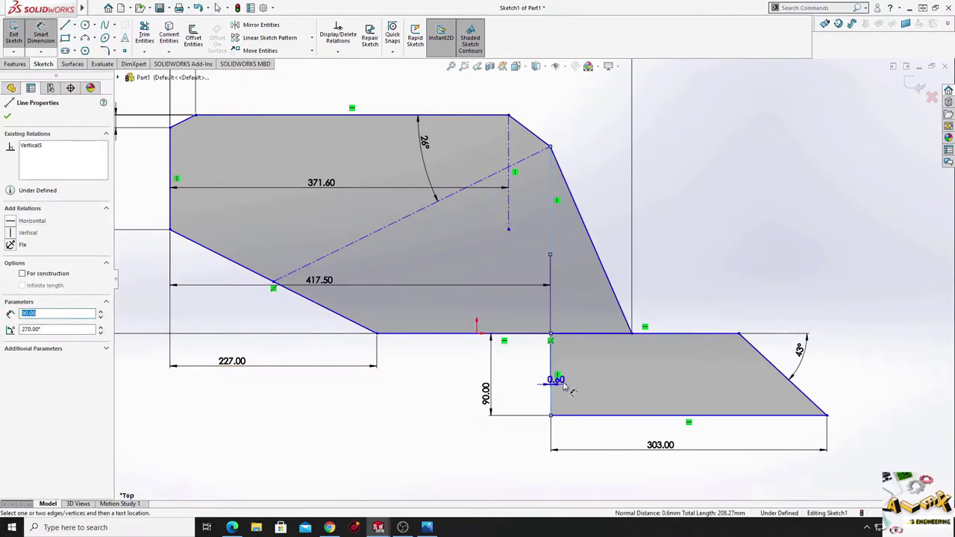
pyautogui.press('Escape')
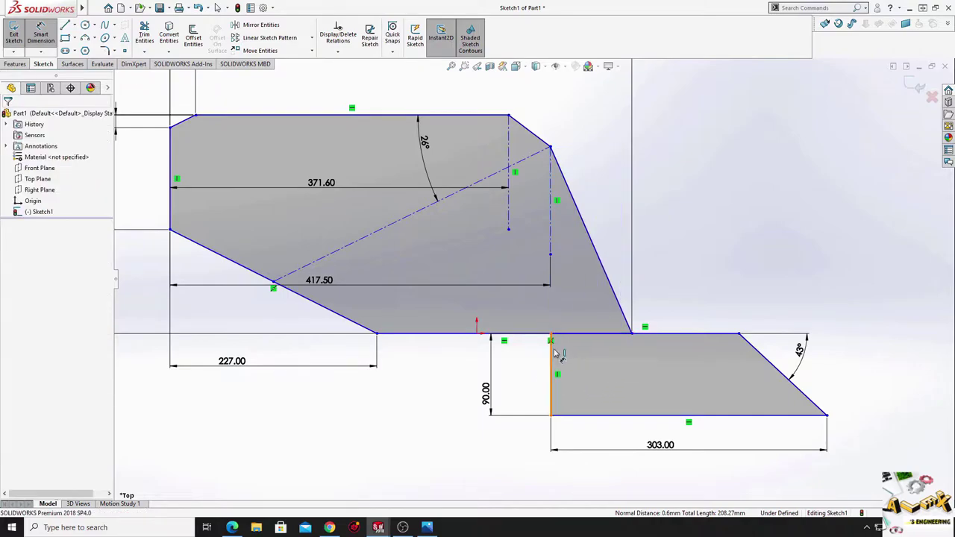
pyautogui.rightClick(532, 371)
pyautogui.click(545, 399)
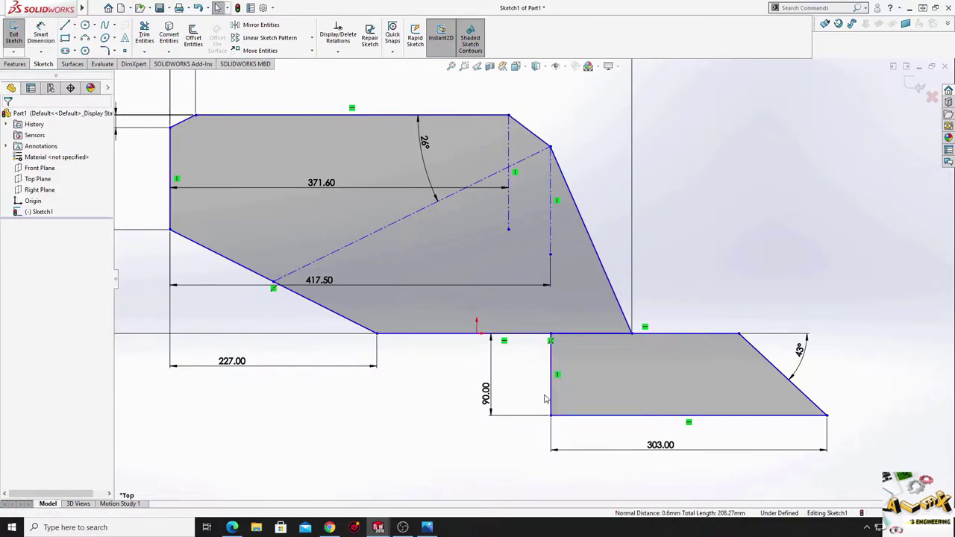
pyautogui.moveTo(550, 385); pyautogui.dragTo(527, 385)
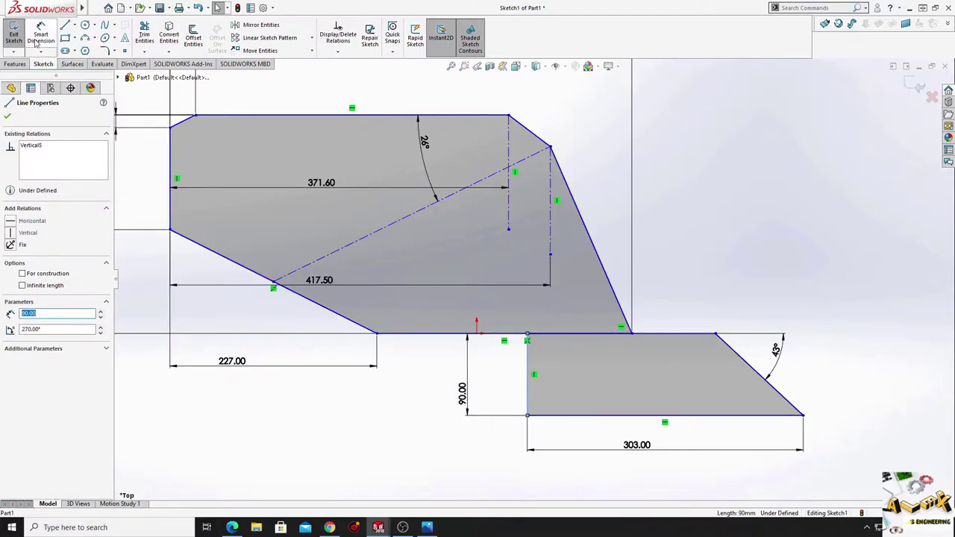
pyautogui.click(550, 246)
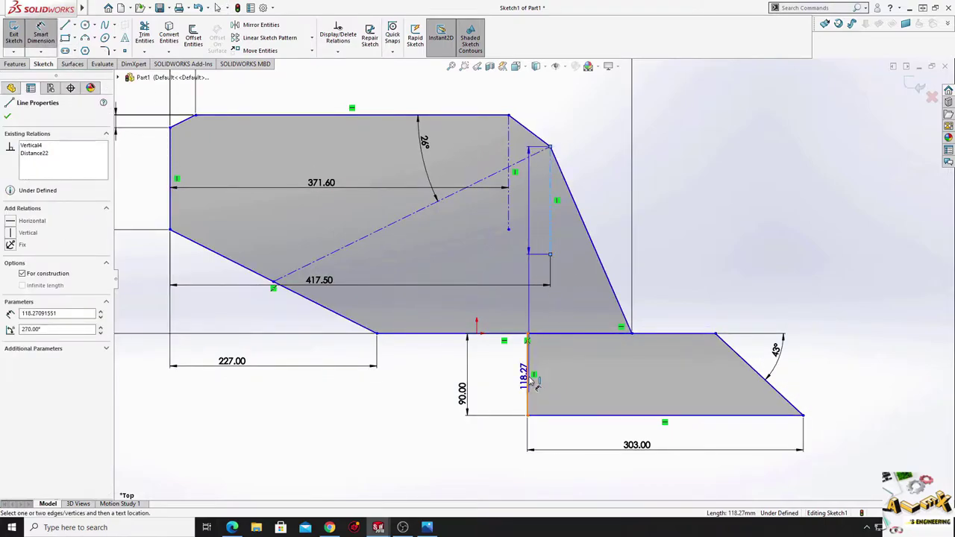
pyautogui.click(543, 366)
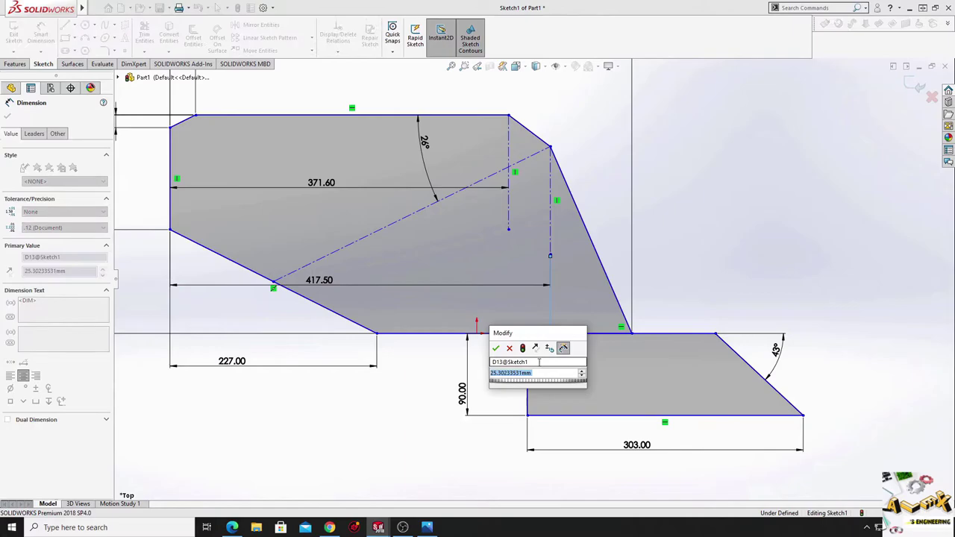
pyautogui.write('80')
pyautogui.press('Return')
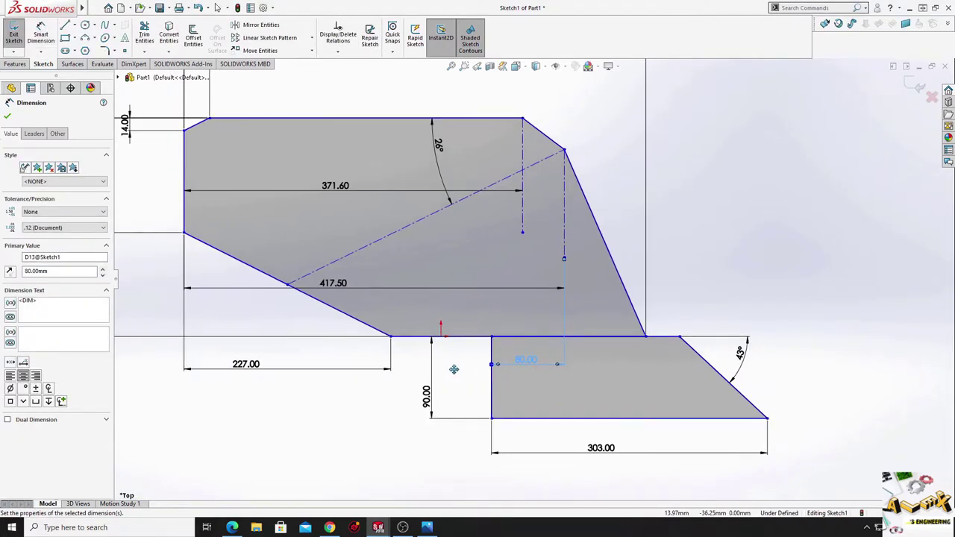
pyautogui.keyDown('ctrl'); pyautogui.moveTo(522, 371); pyautogui.dragTo(487, 375, button='middle'); pyautogui.keyUp('ctrl')
pyautogui.rightClick(762, 231)
pyautogui.click(783, 259)
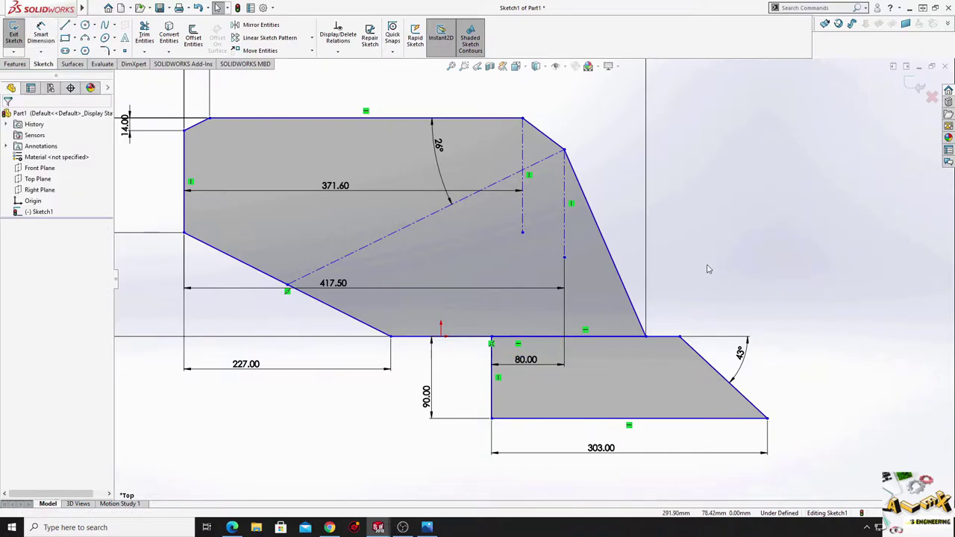
pyautogui.keyDown('ctrl'); pyautogui.moveTo(708, 269); pyautogui.dragTo(686, 258, button='middle'); pyautogui.keyUp('ctrl')
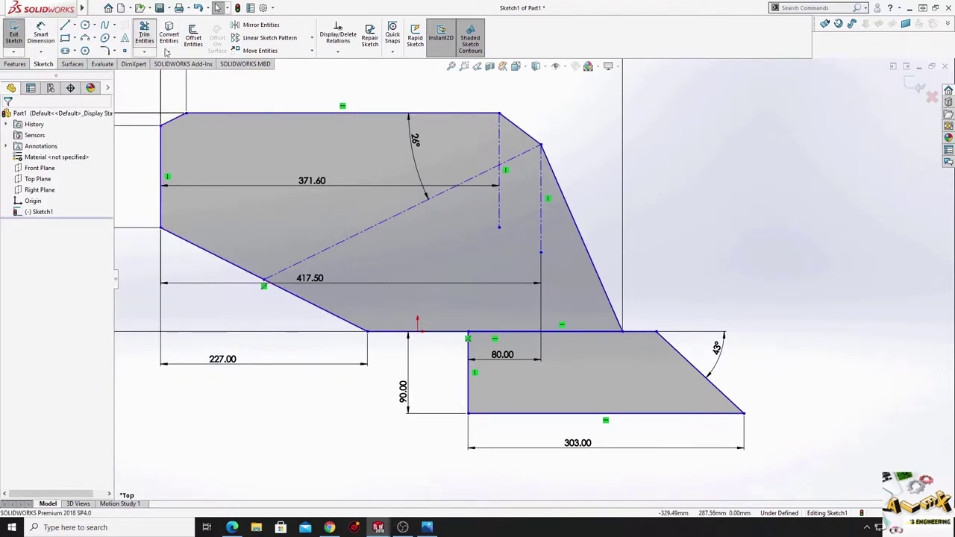
# Trim the edge shared by the two shapes and center the short bottom line on the origin.
pyautogui.click(144, 35)
pyautogui.moveTo(589, 342); pyautogui.dragTo(592, 351)
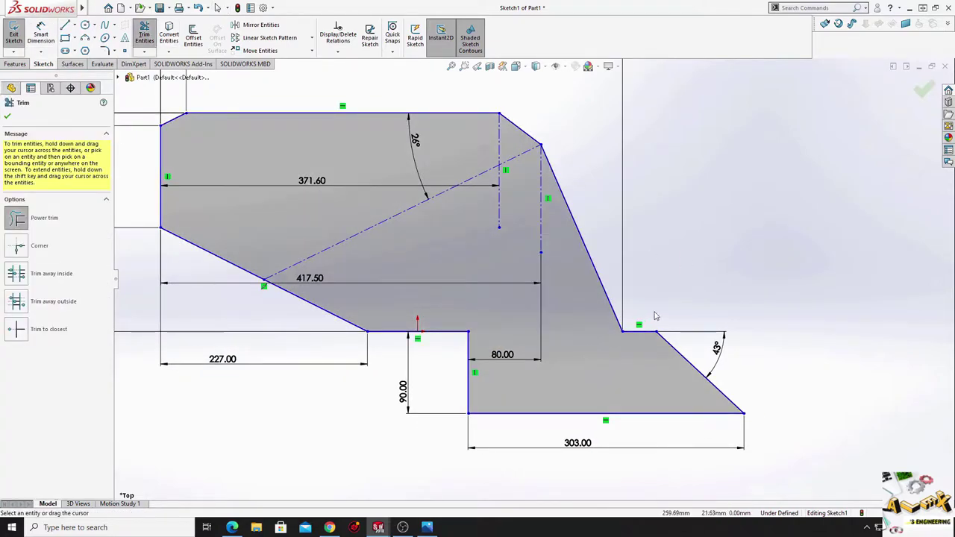
pyautogui.rightClick(326, 408)
pyautogui.click(357, 441)
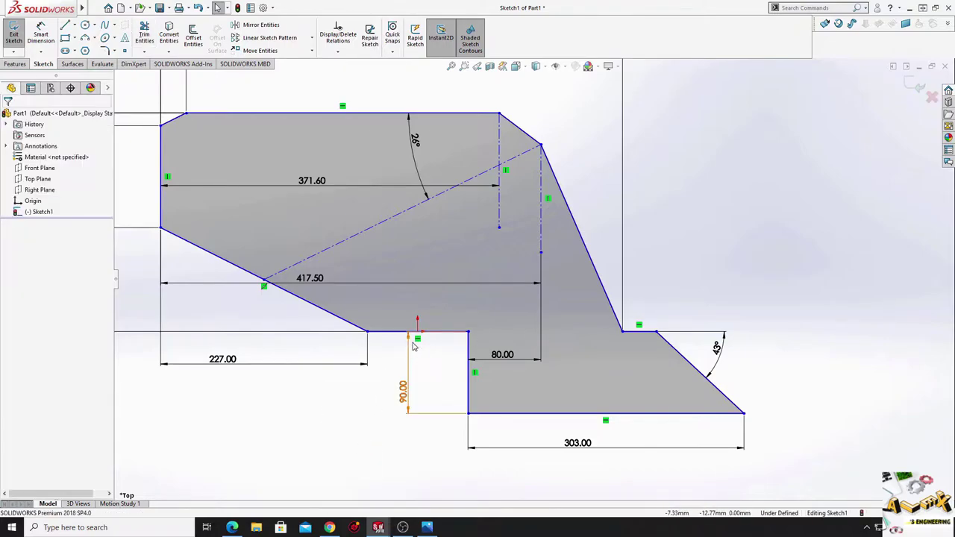
pyautogui.click(418, 332)
pyautogui.keyDown('ctrl'); pyautogui.click(438, 332); pyautogui.keyUp('ctrl')
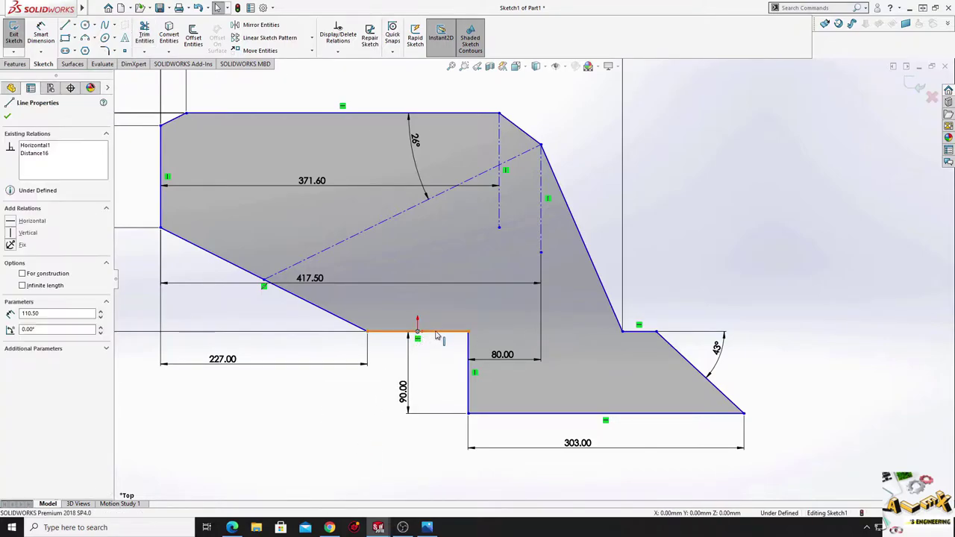
pyautogui.click(468, 288)
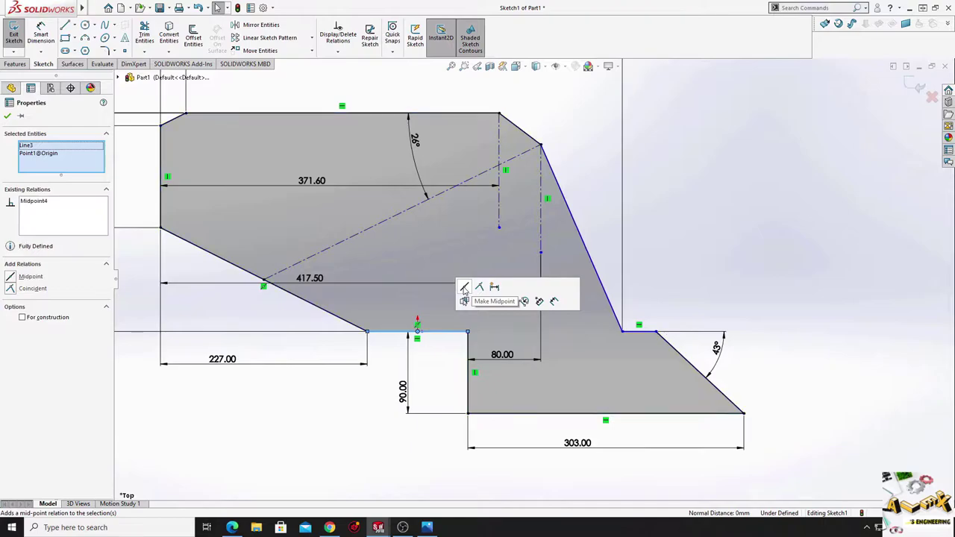
pyautogui.click(328, 418)
# Pull the corner where the slanted edge meets the step slightly lower.
pyautogui.keyDown('ctrl'); pyautogui.moveTo(550, 366); pyautogui.dragTo(486, 365, button='middle'); pyautogui.keyUp('ctrl')
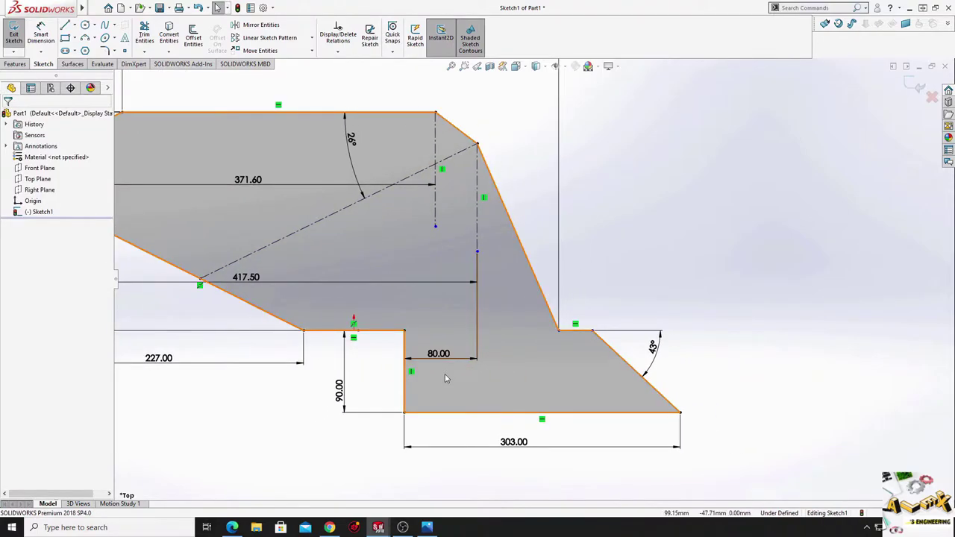
pyautogui.click(558, 329)
pyautogui.moveTo(507, 335); pyautogui.dragTo(542, 342)
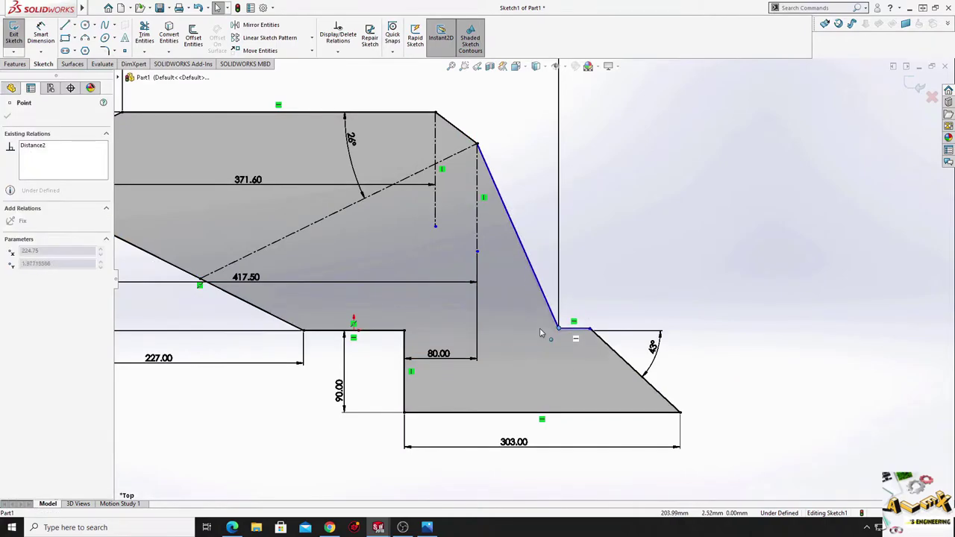
pyautogui.click(597, 331)
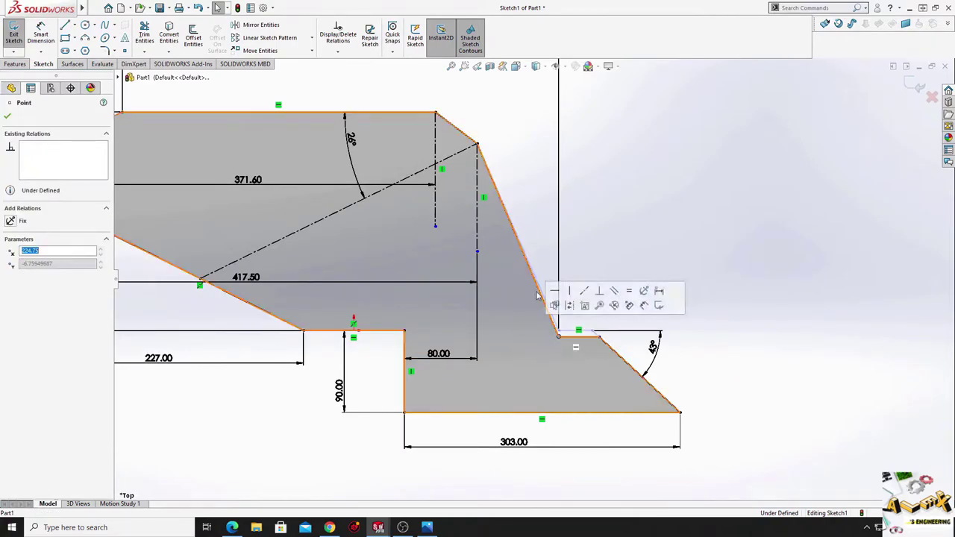
# Make the two short horizontal step edges collinear, fully defining Sketch1.
pyautogui.click(584, 341)
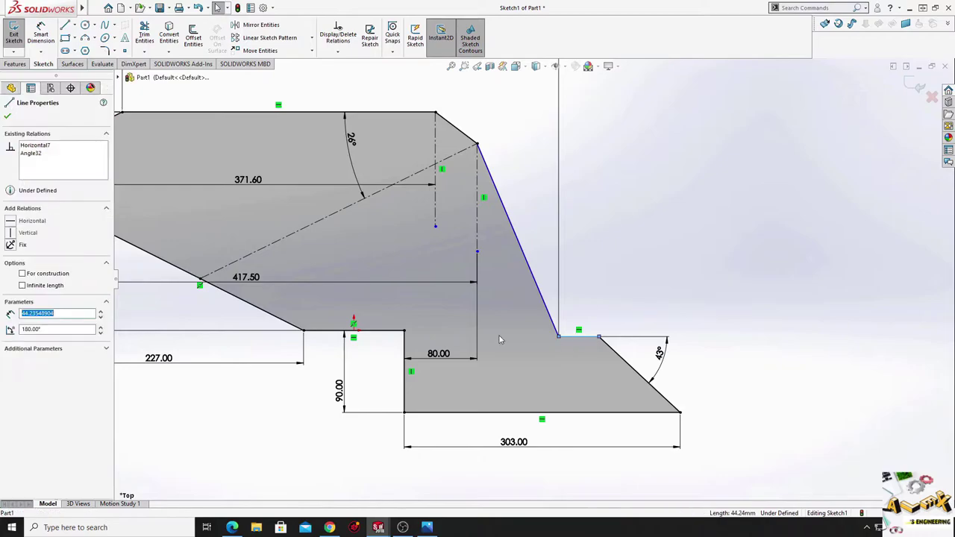
pyautogui.keyDown('ctrl'); pyautogui.click(388, 331); pyautogui.keyUp('ctrl')
pyautogui.click(429, 290)
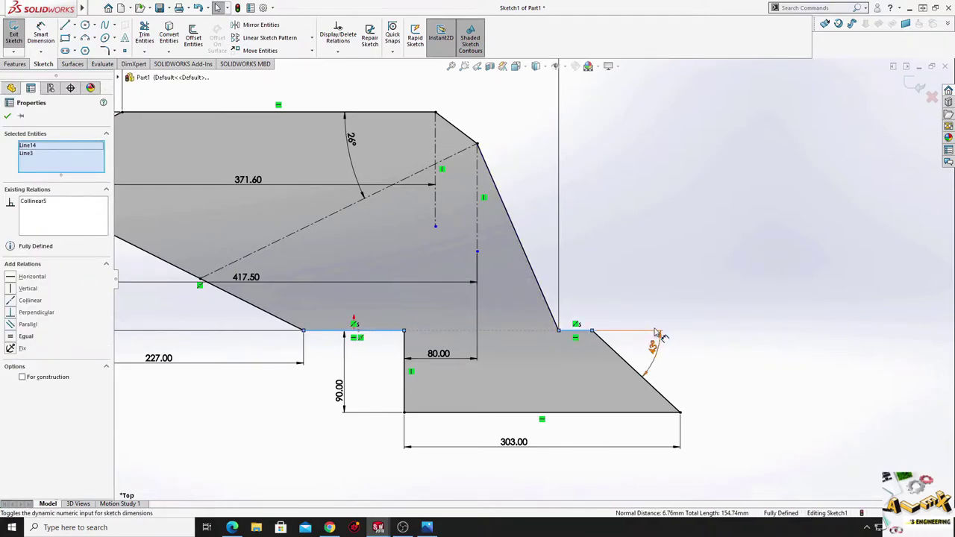
pyautogui.click(663, 273)
pyautogui.moveTo(616, 281)
pyautogui.keyDown('ctrl'); pyautogui.mouseDown(button='middle')
pyautogui.moveTo(731, 298)
pyautogui.moveTo(669, 298)
pyautogui.moveTo(704, 299)
pyautogui.mouseUp(button='middle'); pyautogui.keyUp('ctrl')
pyautogui.scroll(2, 682, 299)
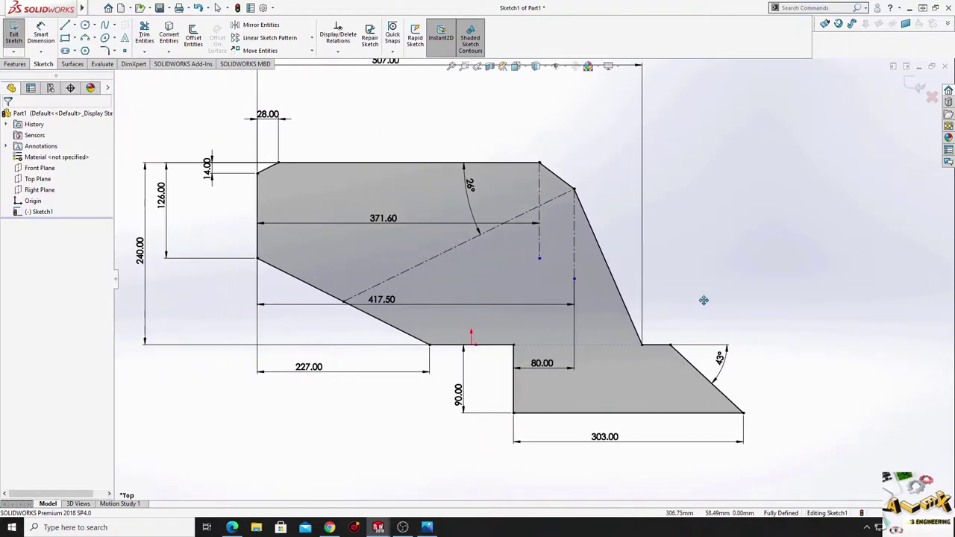
# Close Sketch1, tilt the view into 3D, and begin Sketch2 on the Front Plane.
pyautogui.click(13, 34)
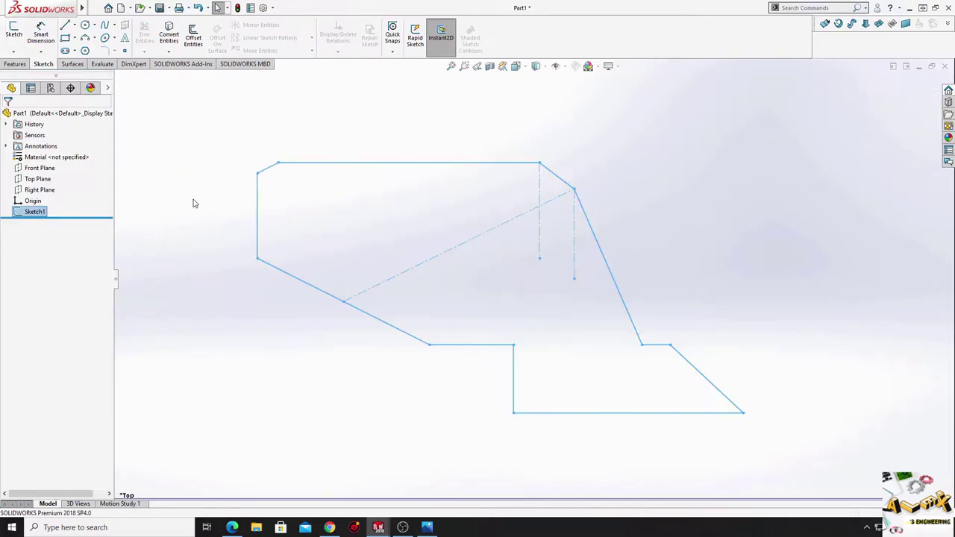
pyautogui.click(253, 336)
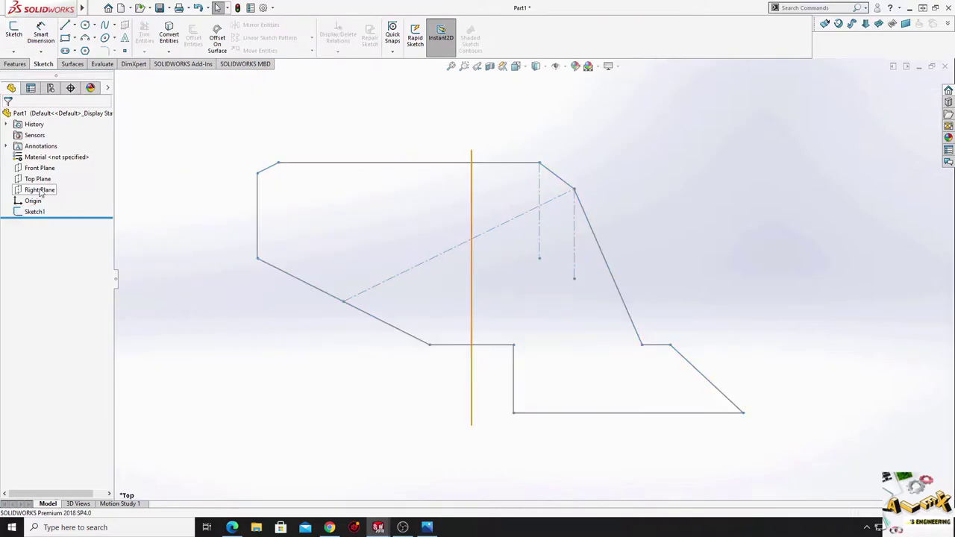
pyautogui.moveTo(259, 286)
pyautogui.mouseDown(button='middle')
pyautogui.moveTo(259, 159)
pyautogui.moveTo(204, 165)
pyautogui.mouseUp(button='middle')
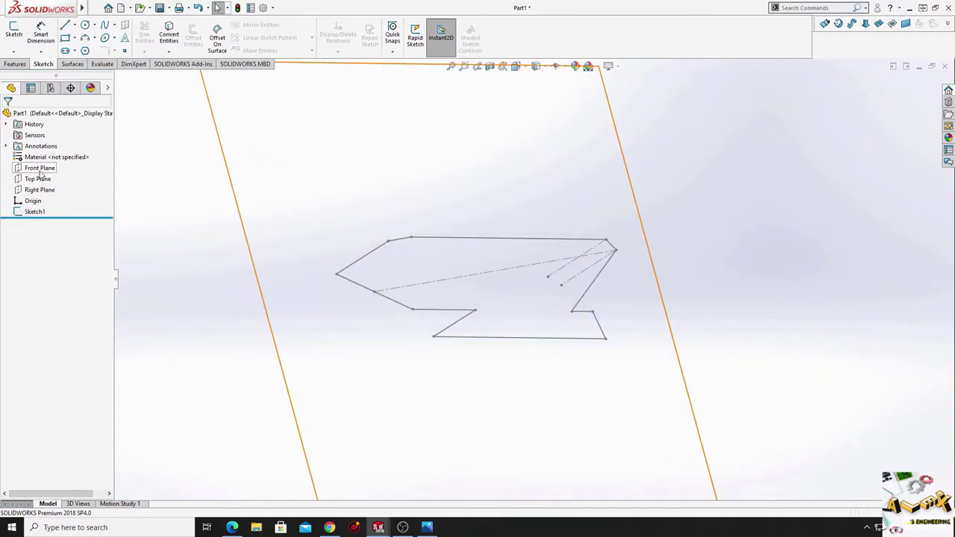
pyautogui.click(39, 169)
pyautogui.click(56, 177)
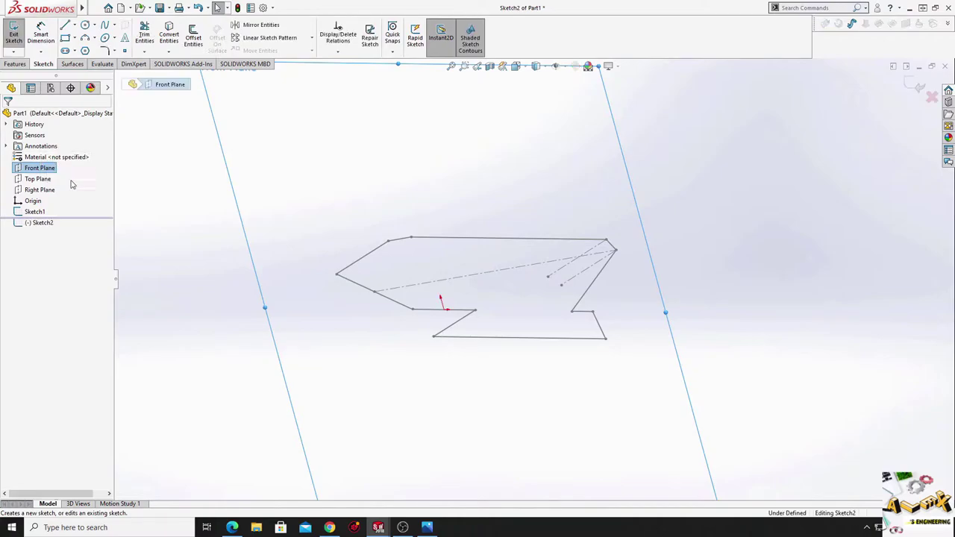
# Face the Front Plane and draw a long horizontal line below the first profile.
pyautogui.click(44, 222)
pyautogui.click(72, 204)
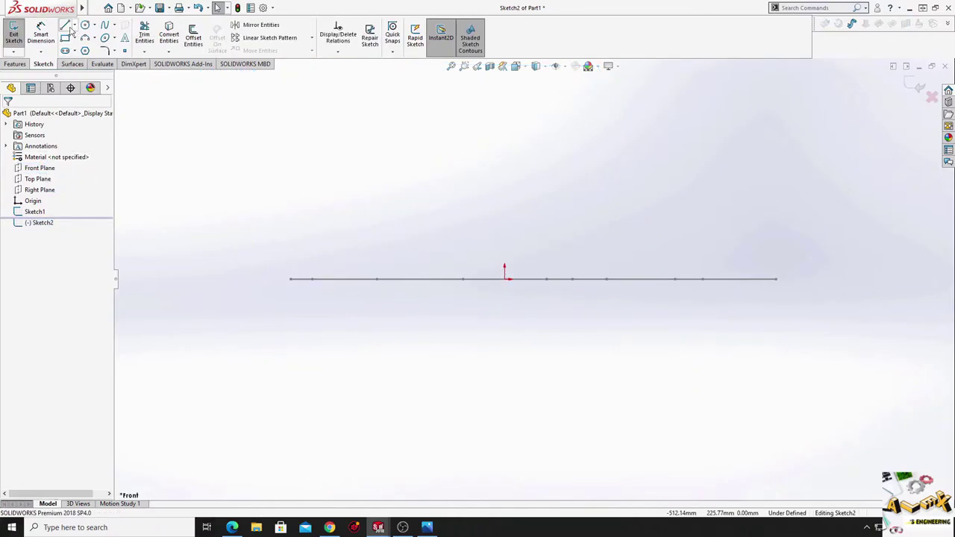
pyautogui.click(66, 26)
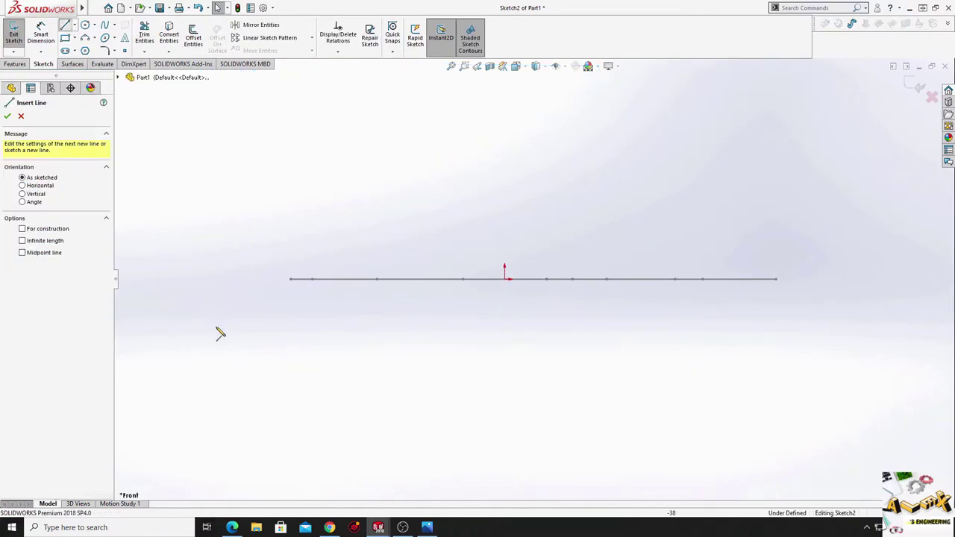
pyautogui.click(265, 386)
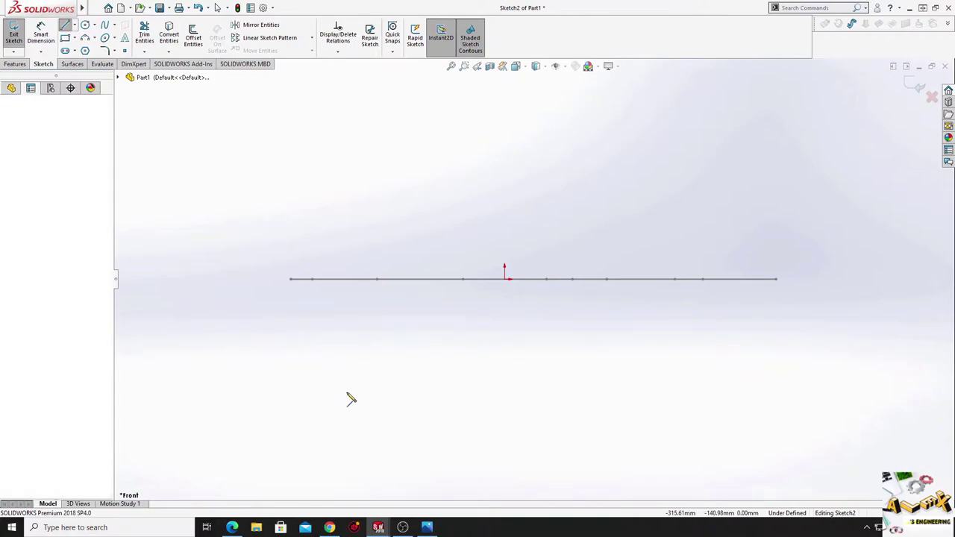
pyautogui.click(853, 385)
pyautogui.rightClick(845, 342)
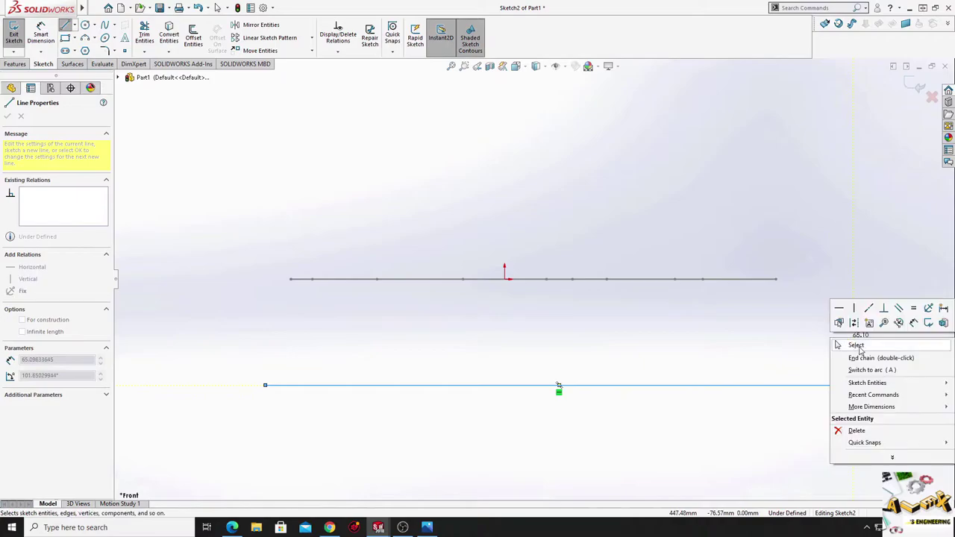
pyautogui.click(862, 349)
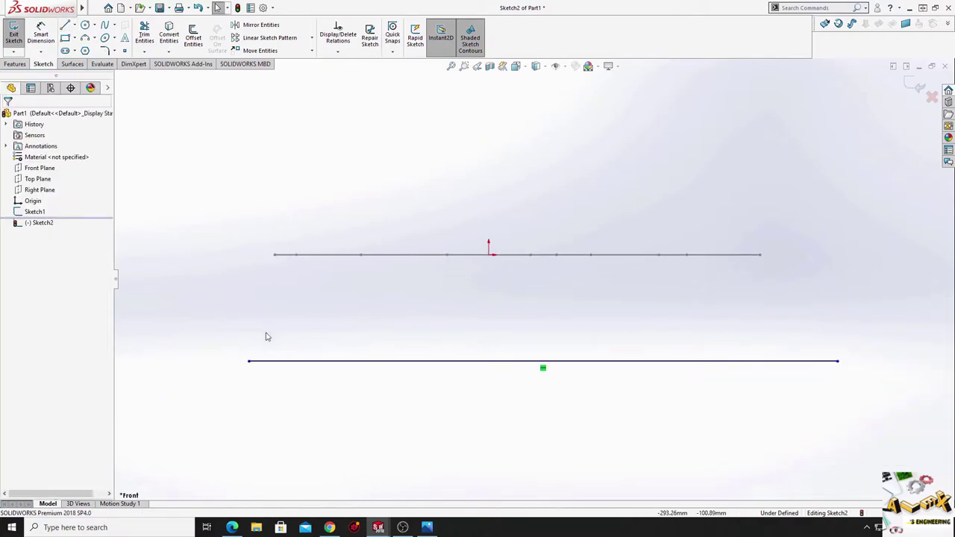
pyautogui.moveTo(250, 361); pyautogui.dragTo(209, 362)
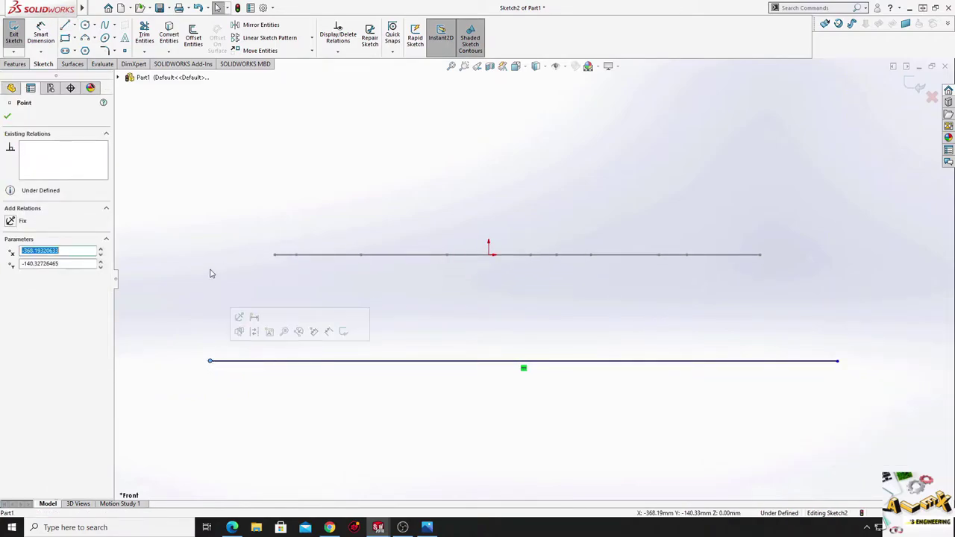
# Dimension the line 250 mm below the origin and 1000 mm long.
pyautogui.click(40, 35)
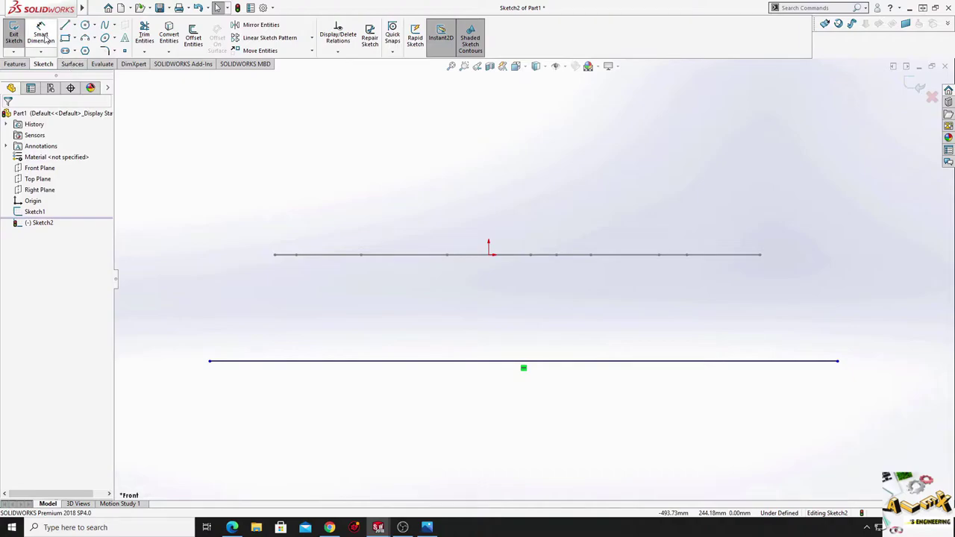
pyautogui.click(489, 255)
pyautogui.click(505, 361)
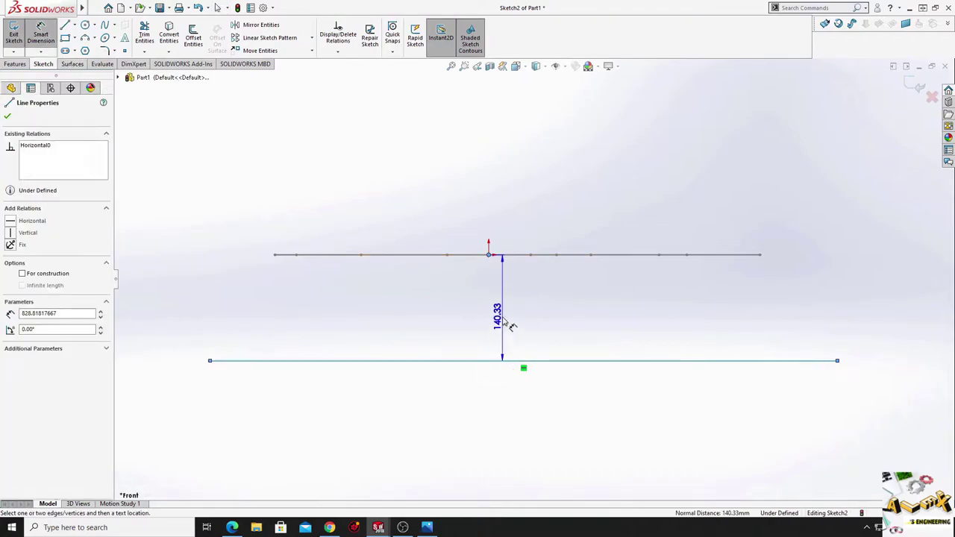
pyautogui.click(505, 322)
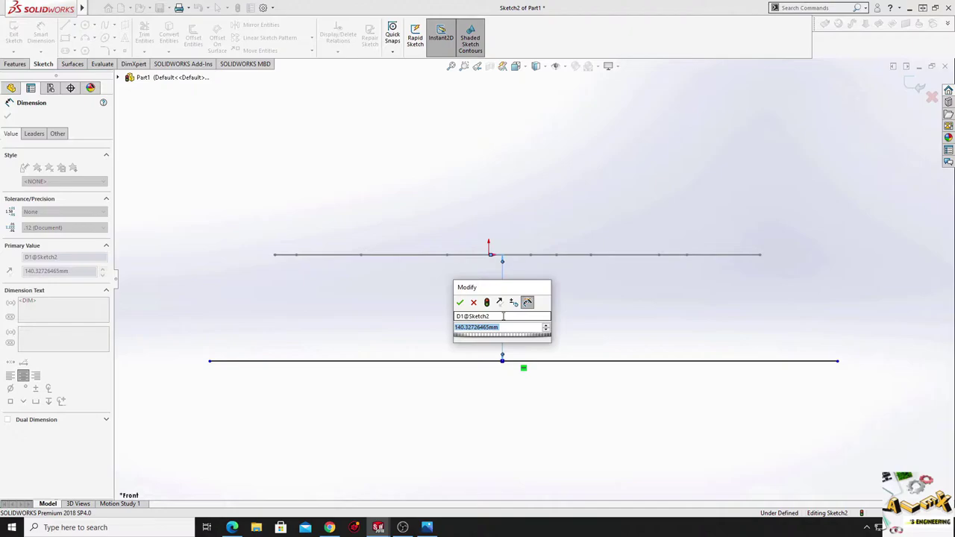
pyautogui.write('20')
pyautogui.press('Return')
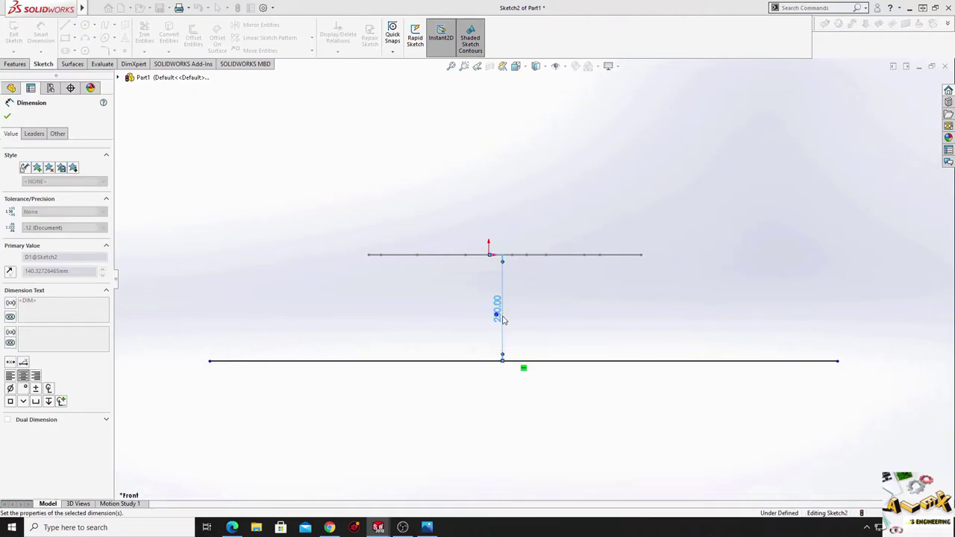
pyautogui.click(296, 362)
pyautogui.click(333, 335)
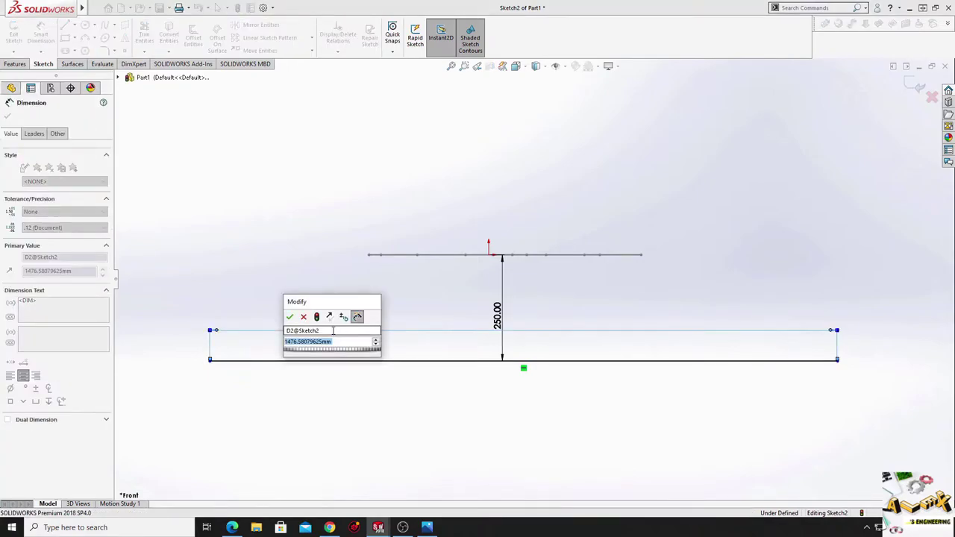
pyautogui.write('1000')
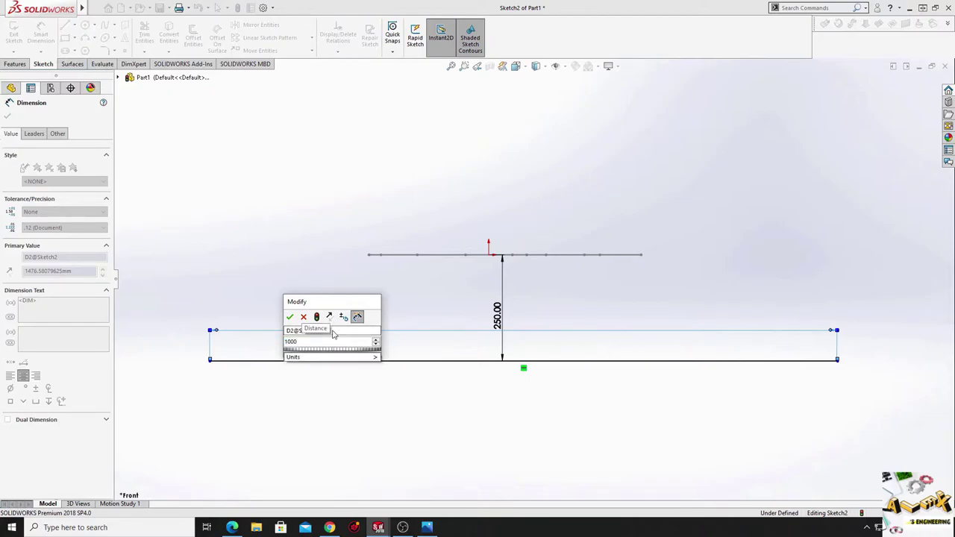
pyautogui.press('Return')
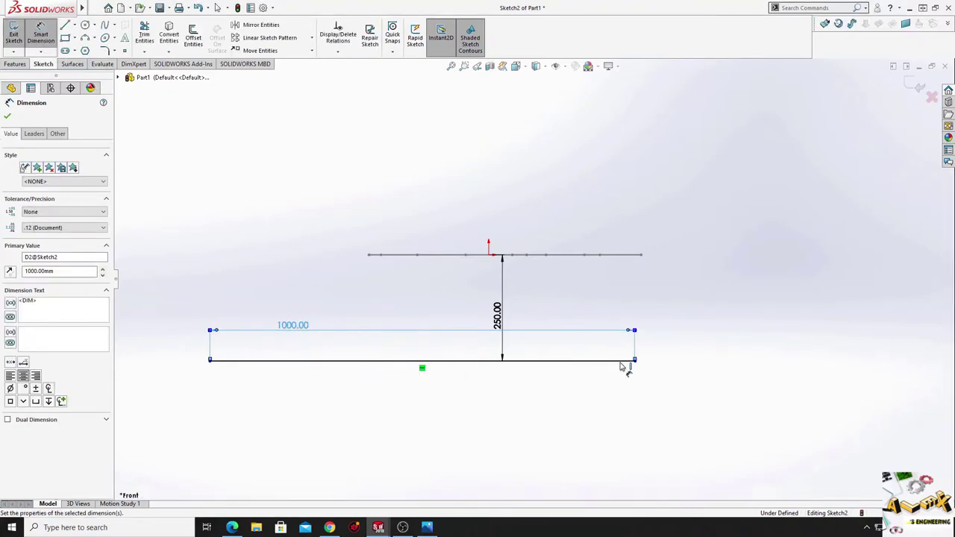
pyautogui.rightClick(574, 401)
pyautogui.click(595, 429)
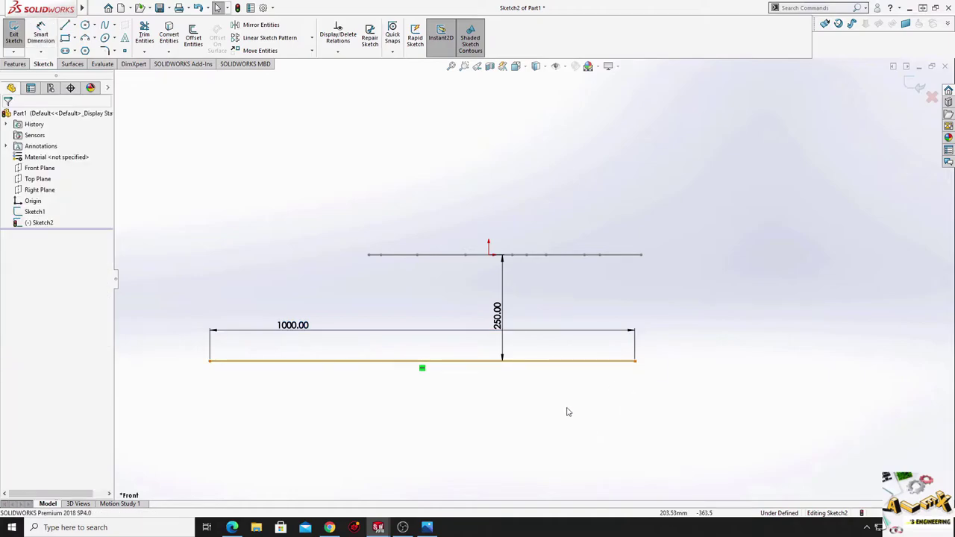
# Add a vertical centerline from the origin to the 1000 mm line, then close Sketch2.
pyautogui.click(89, 49)
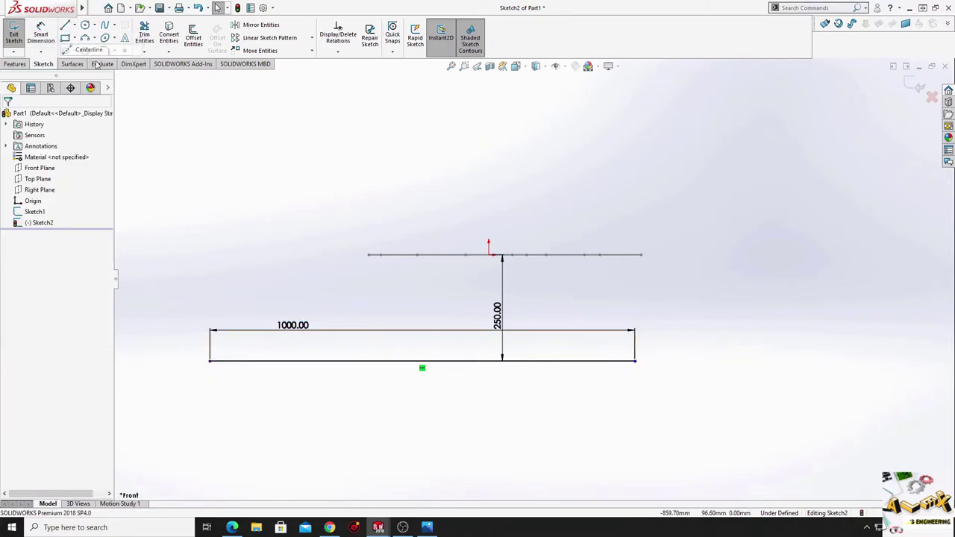
pyautogui.click(490, 255)
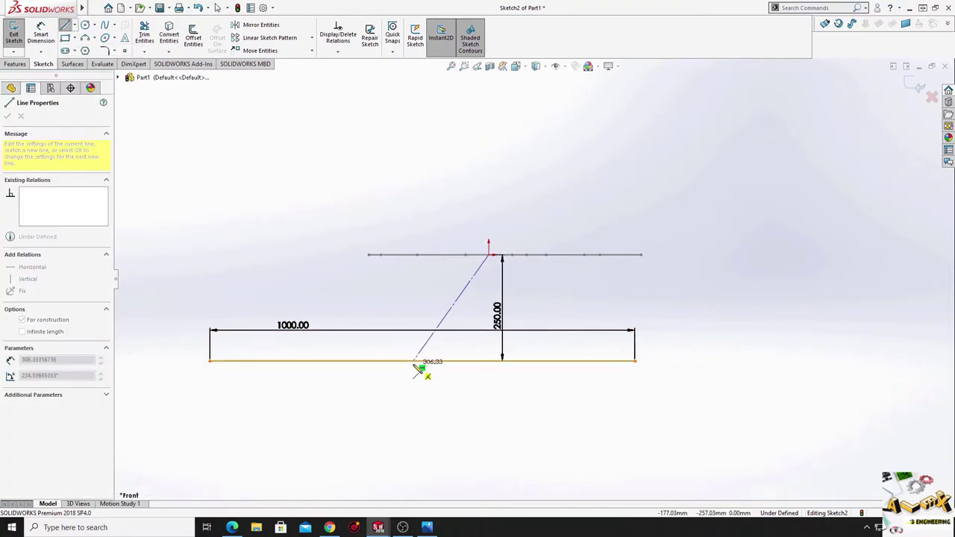
pyautogui.click(423, 361)
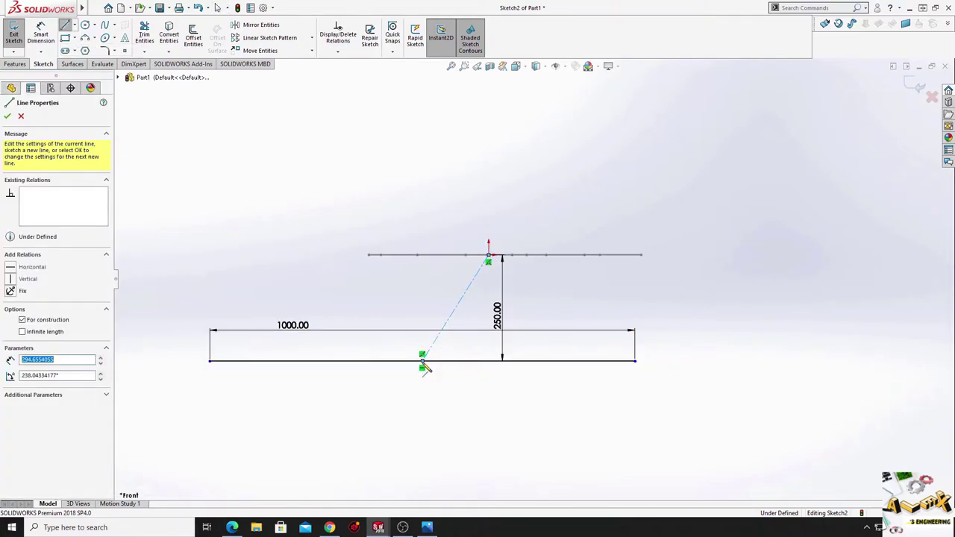
pyautogui.rightClick(482, 386)
pyautogui.click(502, 396)
pyautogui.click(458, 317)
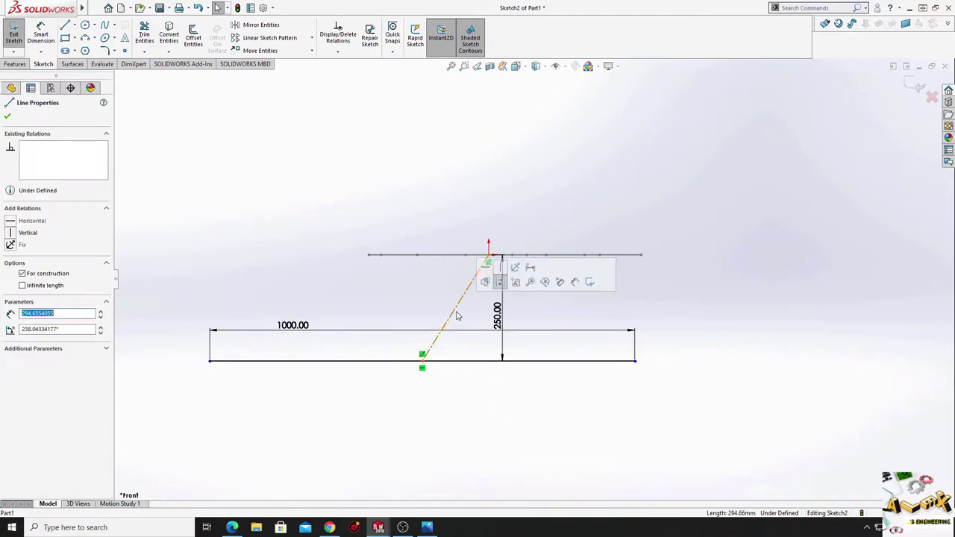
pyautogui.click(507, 275)
pyautogui.click(336, 230)
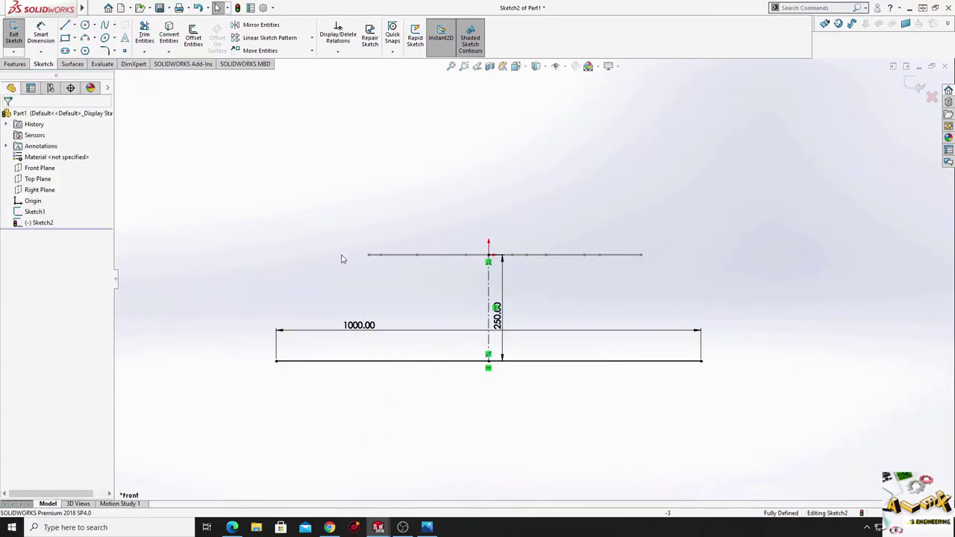
pyautogui.moveTo(341, 258)
pyautogui.mouseDown(button='middle')
pyautogui.moveTo(311, 413)
pyautogui.moveTo(330, 341)
pyautogui.moveTo(309, 271)
pyautogui.mouseUp(button='middle')
pyautogui.moveTo(300, 197)
pyautogui.mouseDown(button='middle')
pyautogui.moveTo(216, 320)
pyautogui.moveTo(249, 315)
pyautogui.moveTo(221, 275)
pyautogui.moveTo(241, 283)
pyautogui.moveTo(254, 226)
pyautogui.moveTo(333, 271)
pyautogui.moveTo(280, 307)
pyautogui.mouseUp(button='middle')
pyautogui.press('Escape')
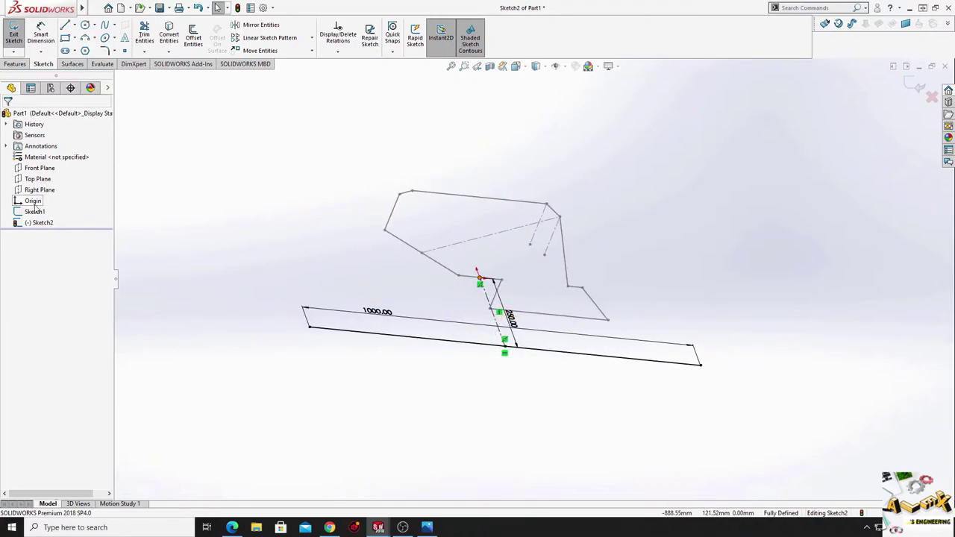
pyautogui.click(14, 33)
# Start a new sketch, Sketch3, on the Right Plane and orbit into a 3D view.
pyautogui.click(356, 423)
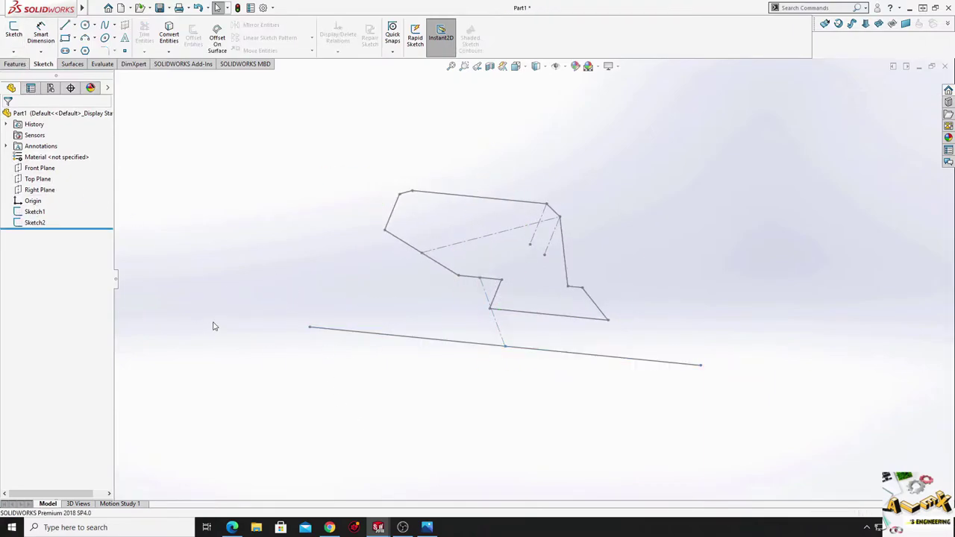
pyautogui.click(42, 191)
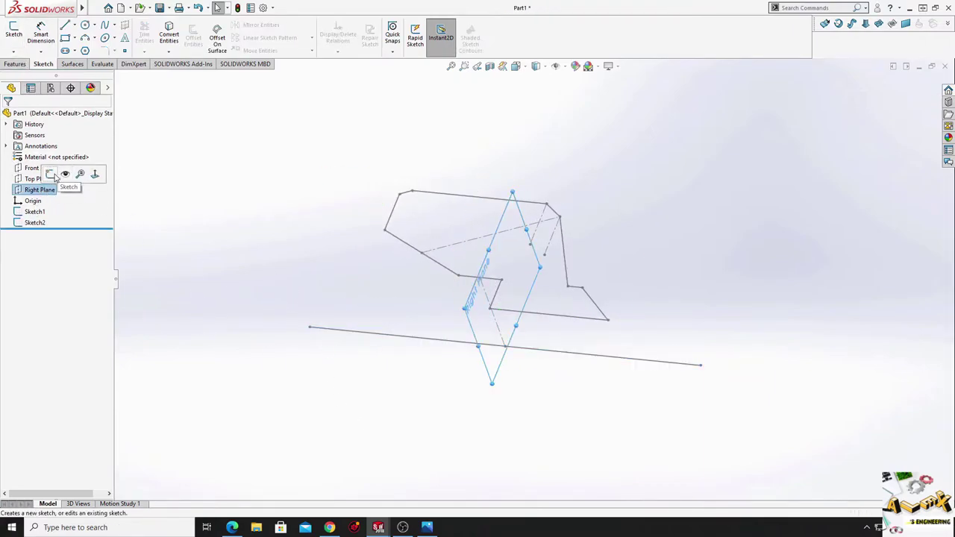
pyautogui.click(66, 175)
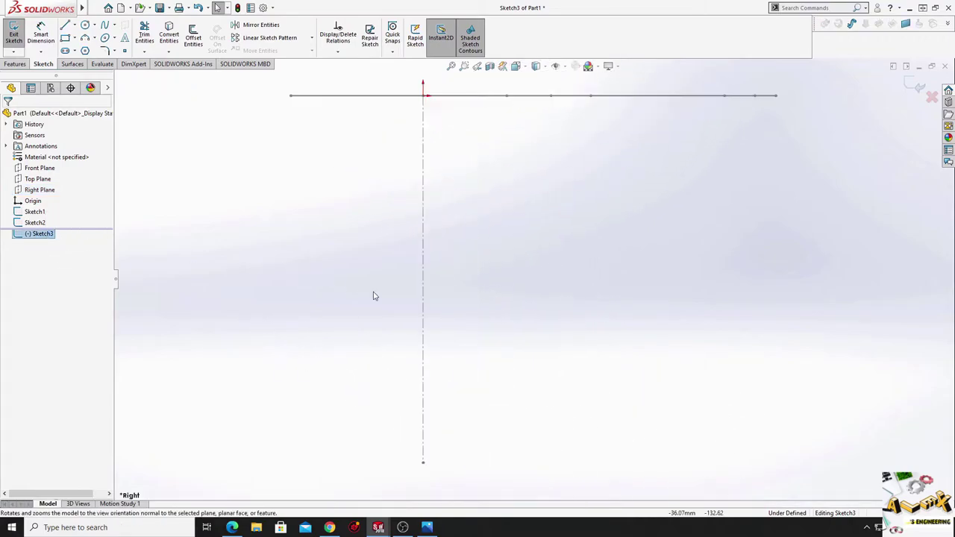
pyautogui.moveTo(422, 290)
pyautogui.mouseDown(button='middle')
pyautogui.moveTo(432, 303)
pyautogui.moveTo(439, 253)
pyautogui.mouseUp(button='middle')
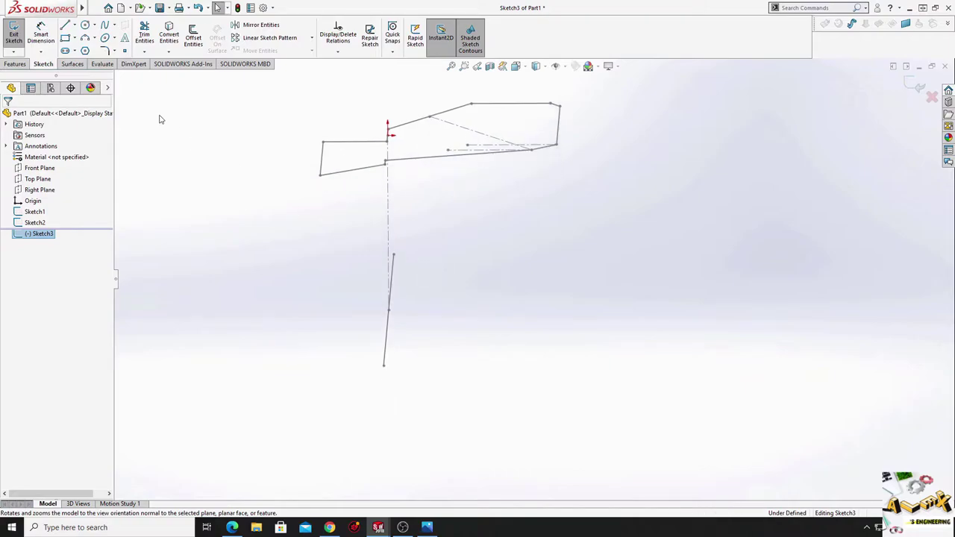
# Draw a shallow three-point arc from left of the post to the right, curving downward.
pyautogui.click(84, 42)
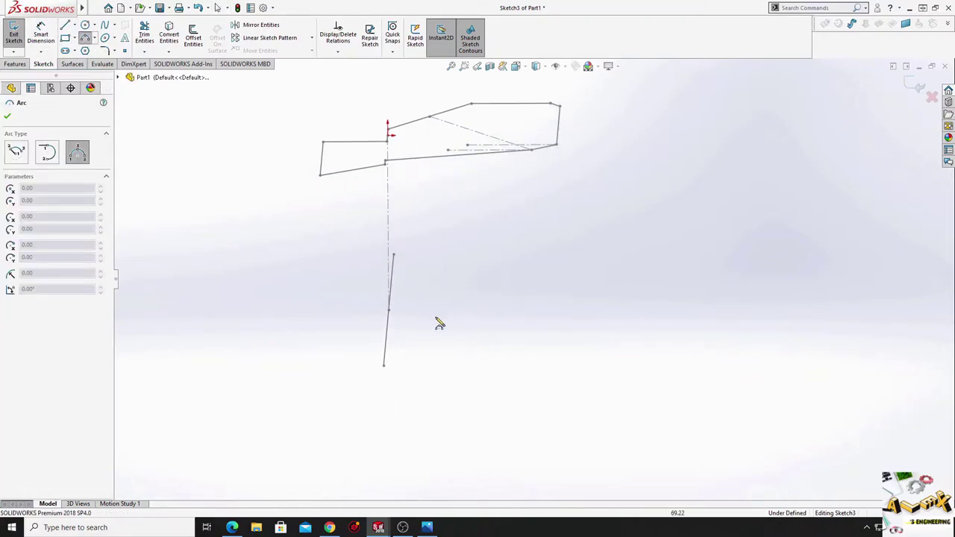
pyautogui.moveTo(407, 326)
pyautogui.mouseDown(button='middle')
pyautogui.moveTo(470, 332)
pyautogui.moveTo(470, 318)
pyautogui.mouseUp(button='middle')
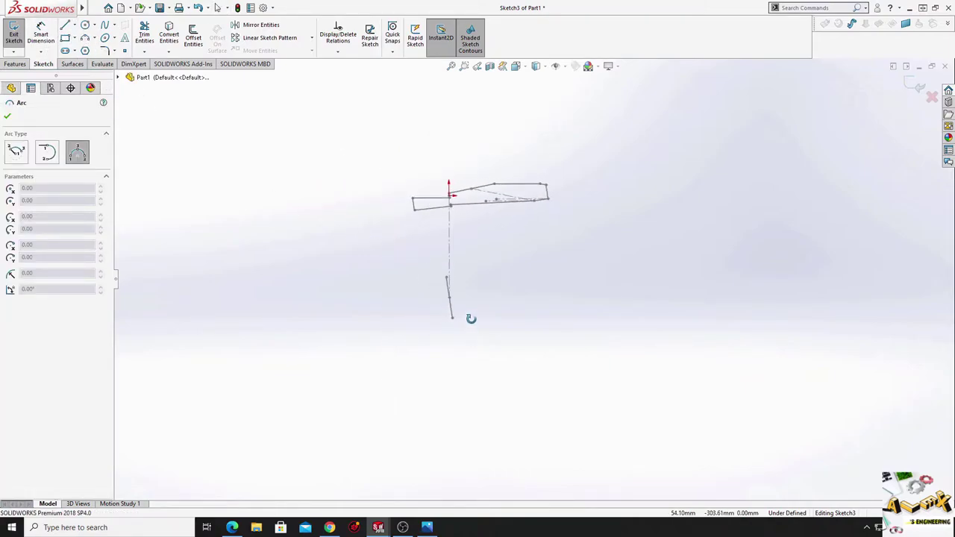
pyautogui.click(386, 271)
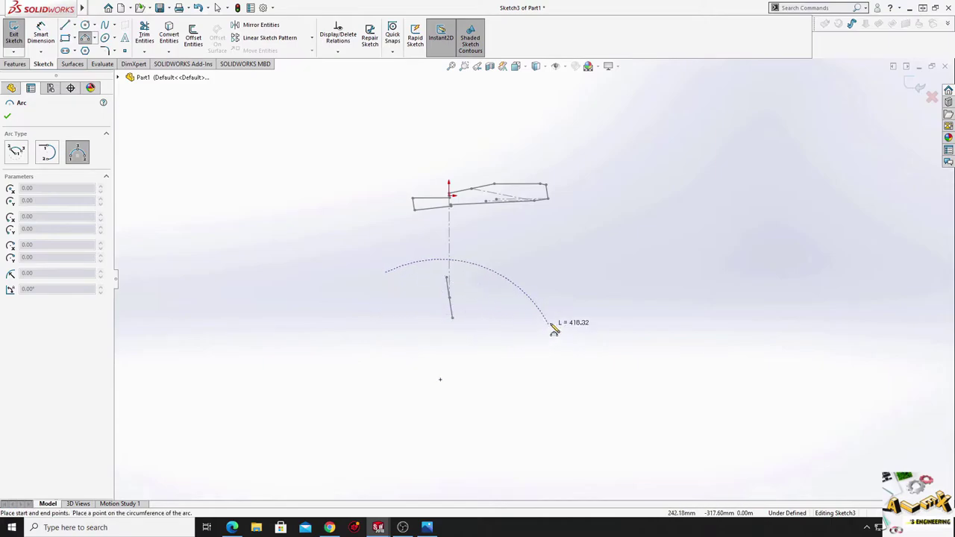
pyautogui.click(595, 272)
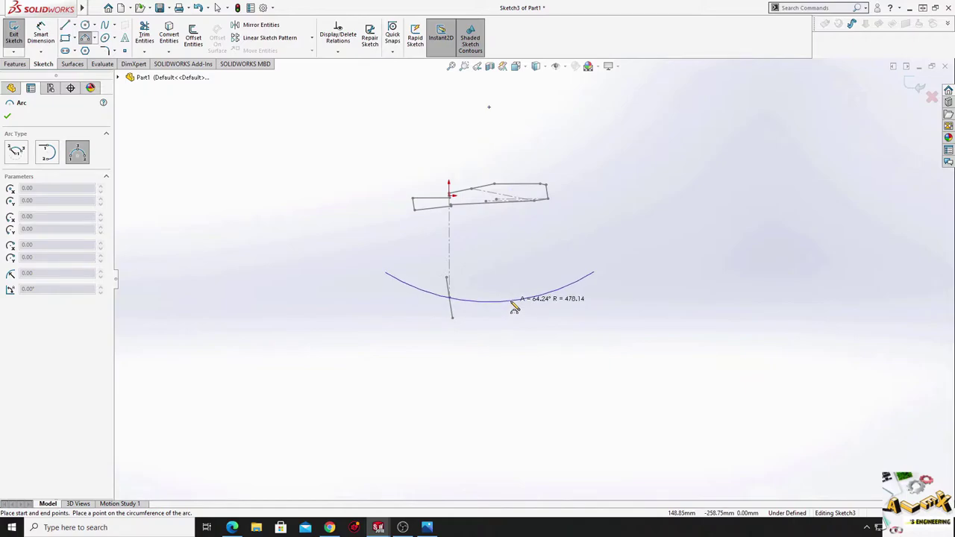
pyautogui.click(513, 306)
pyautogui.rightClick(293, 167)
pyautogui.click(321, 209)
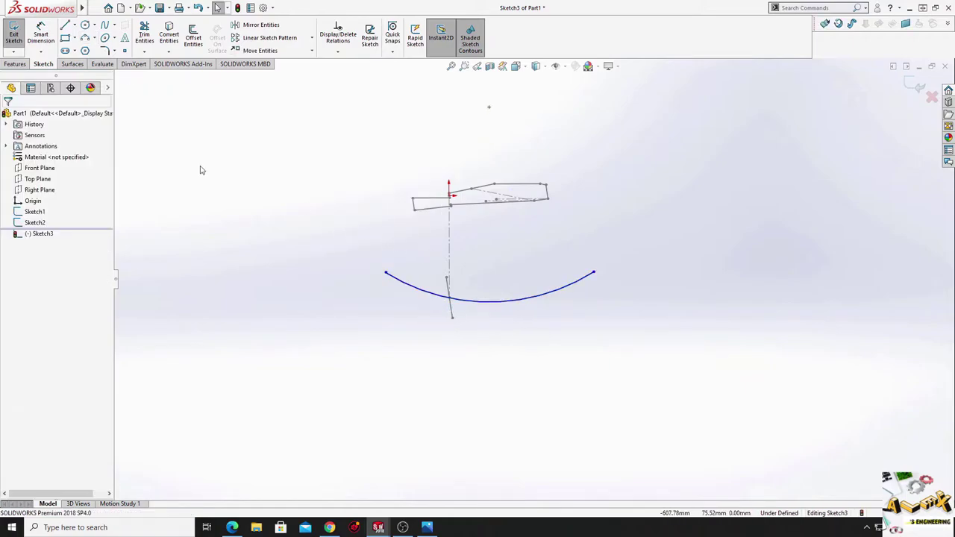
# Dimension the arc's radius to 300.
pyautogui.click(41, 33)
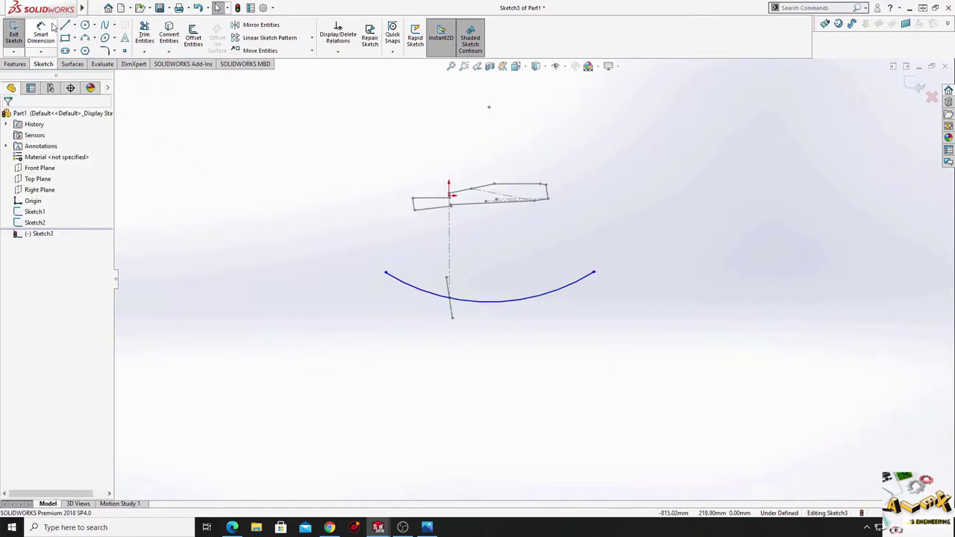
pyautogui.click(504, 305)
pyautogui.click(506, 243)
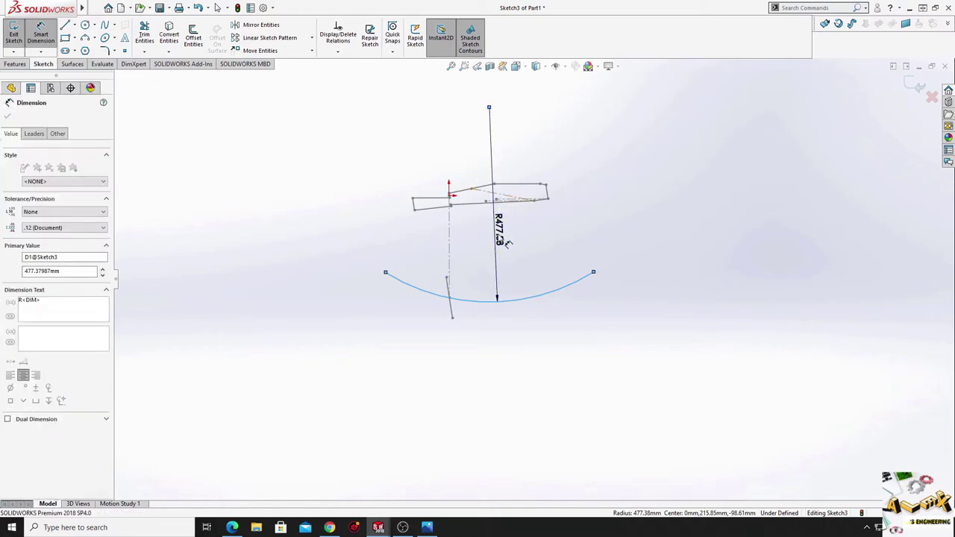
pyautogui.write('300')
pyautogui.press('Return')
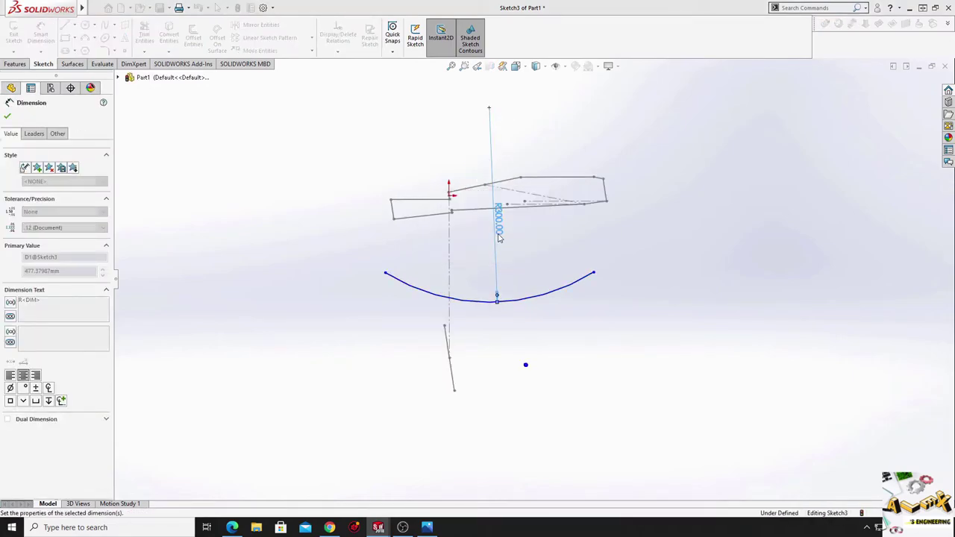
pyautogui.rightClick(339, 218)
pyautogui.click(404, 285)
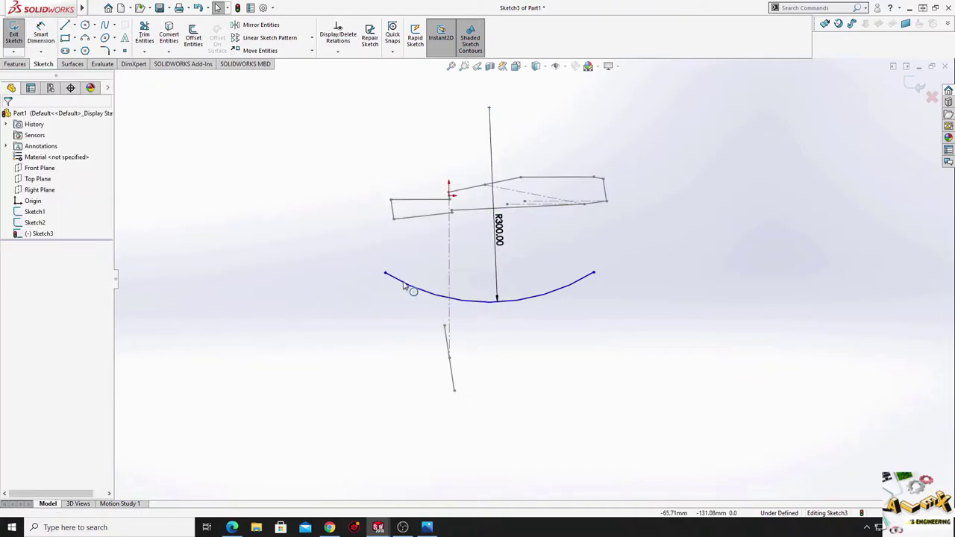
# Make the arc's two endpoints level with a Horizontal relation.
pyautogui.click(385, 273)
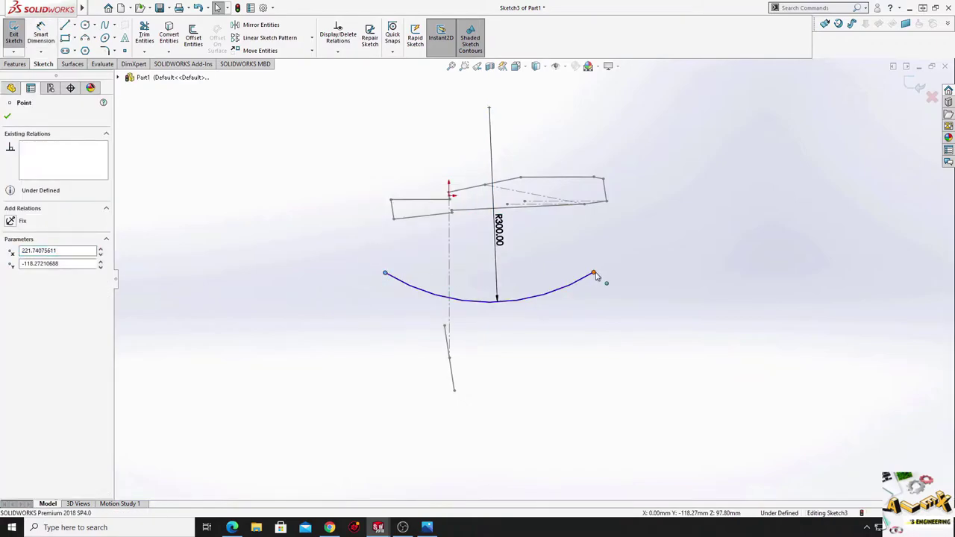
pyautogui.keyDown('ctrl'); pyautogui.click(595, 273); pyautogui.keyUp('ctrl')
pyautogui.click(625, 231)
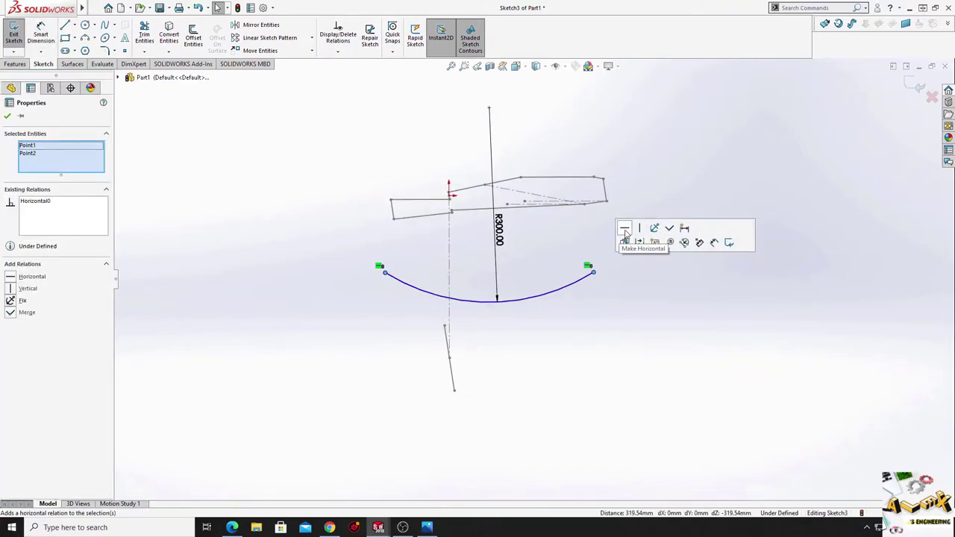
pyautogui.click(589, 356)
# Place sketch points at the arc's midpoint and where it crosses the centre line.
pyautogui.click(126, 50)
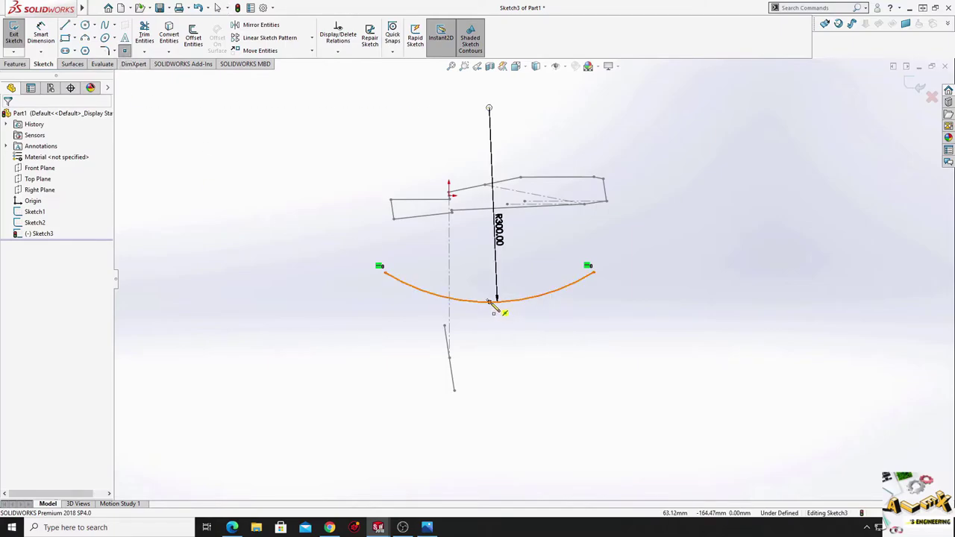
pyautogui.click(492, 302)
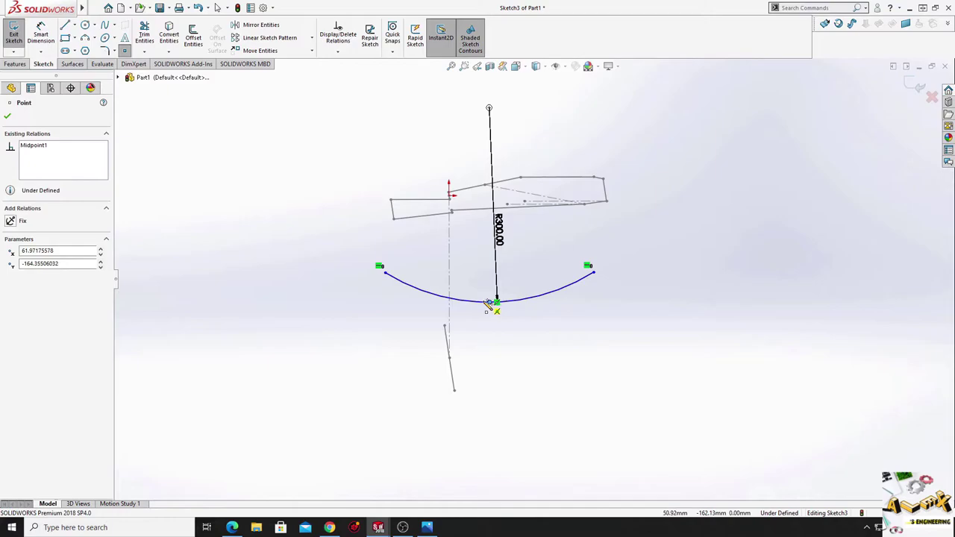
pyautogui.click(449, 299)
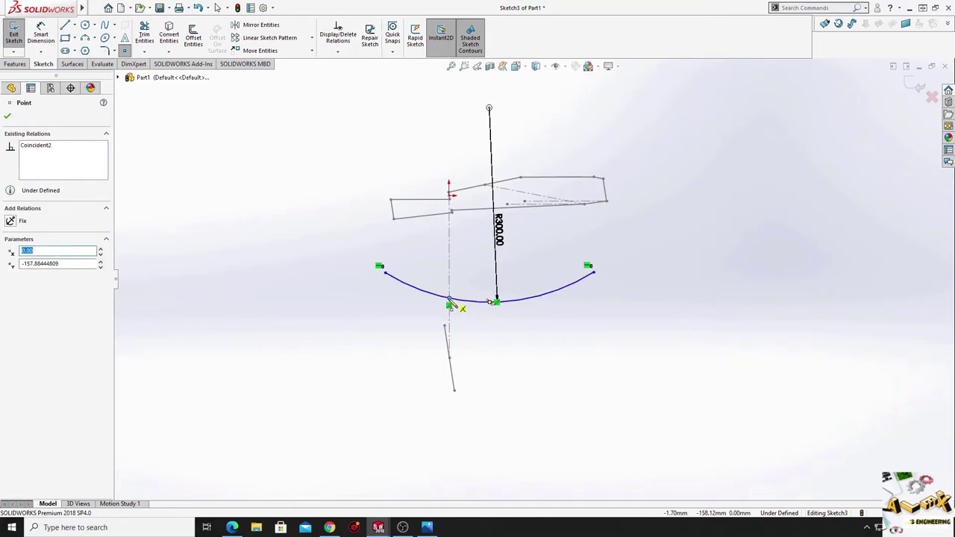
pyautogui.press('Escape')
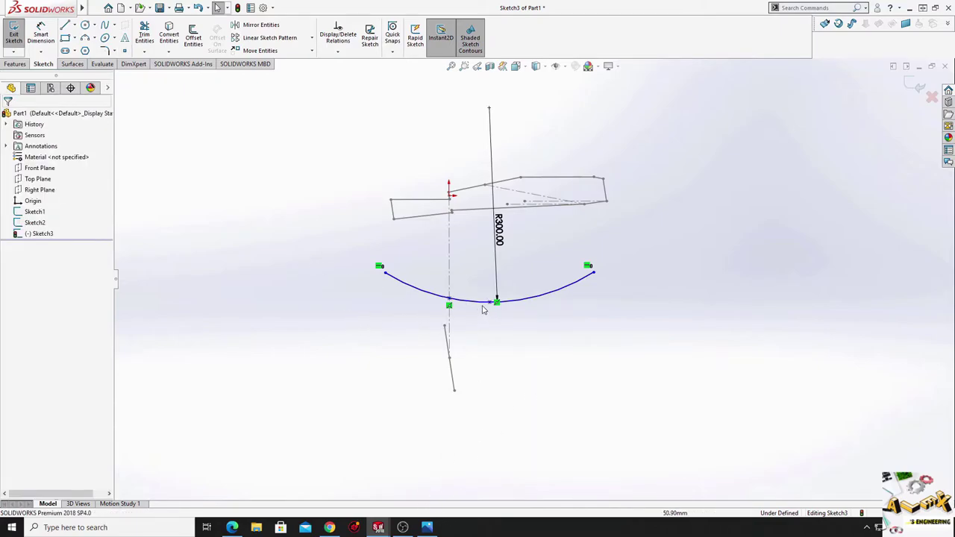
# Dimension the horizontal distance between the two arc points to 68.
pyautogui.click(41, 34)
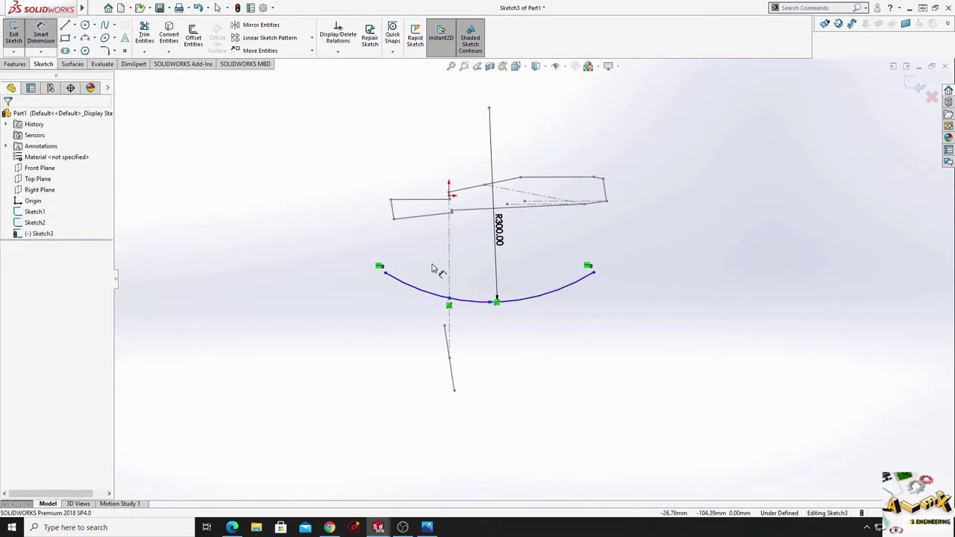
pyautogui.click(450, 302)
pyautogui.click(490, 301)
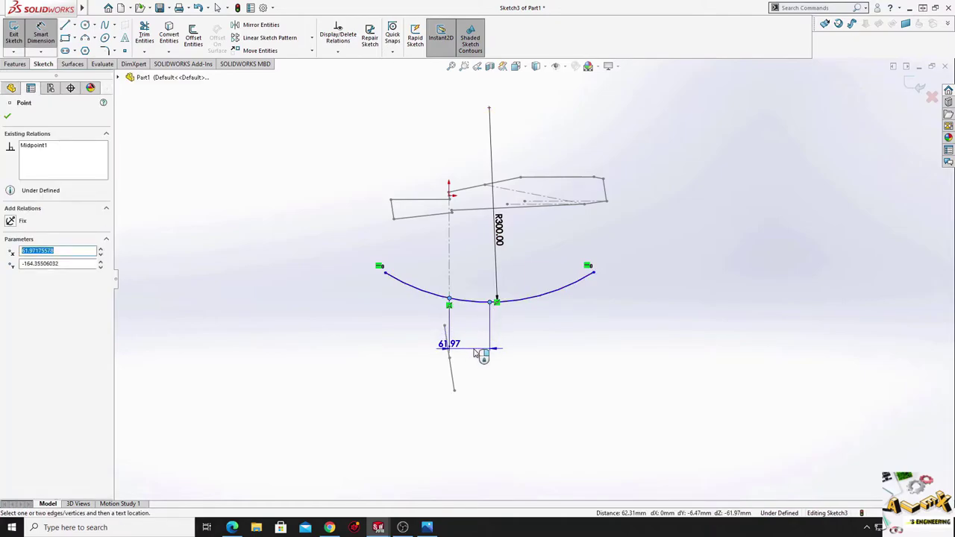
pyautogui.click(475, 354)
pyautogui.click(474, 354)
pyautogui.write('68')
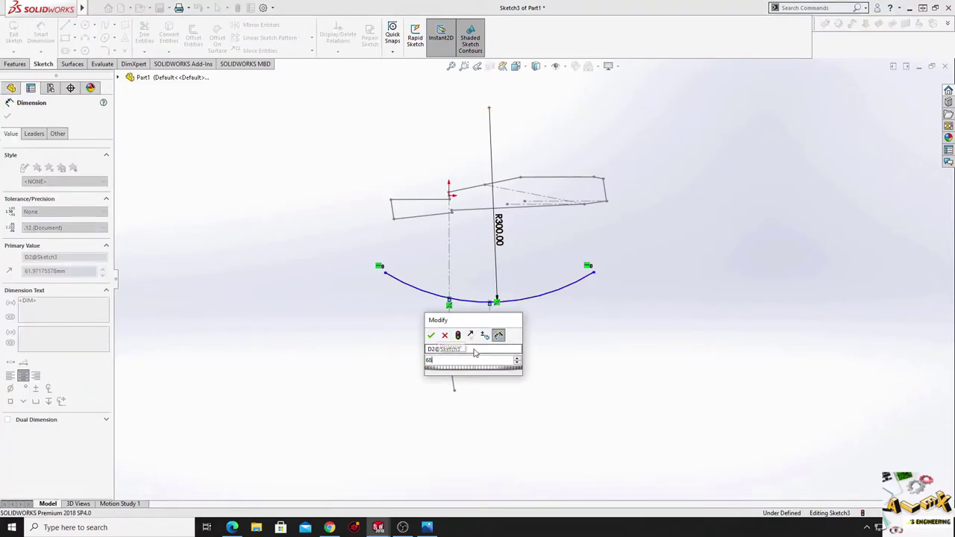
pyautogui.press('Return')
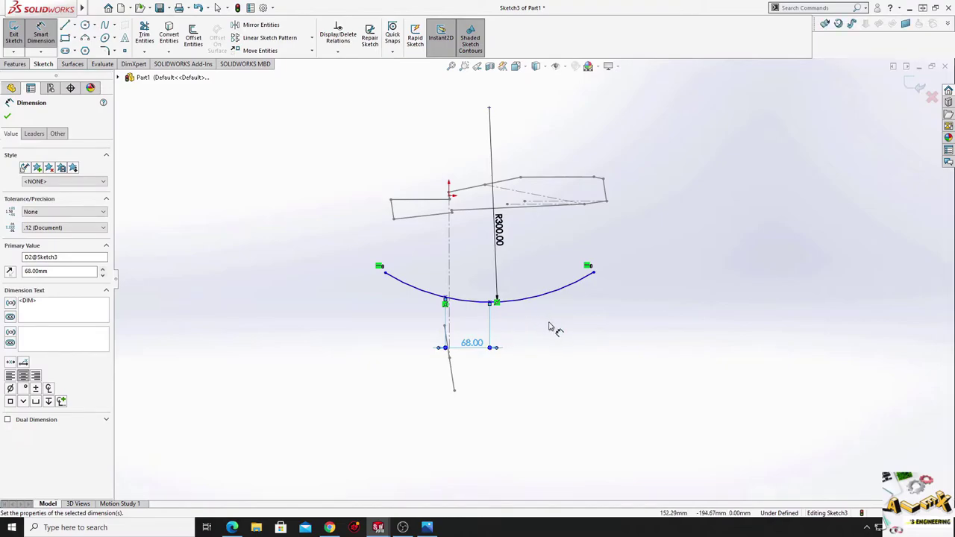
pyautogui.rightClick(540, 322)
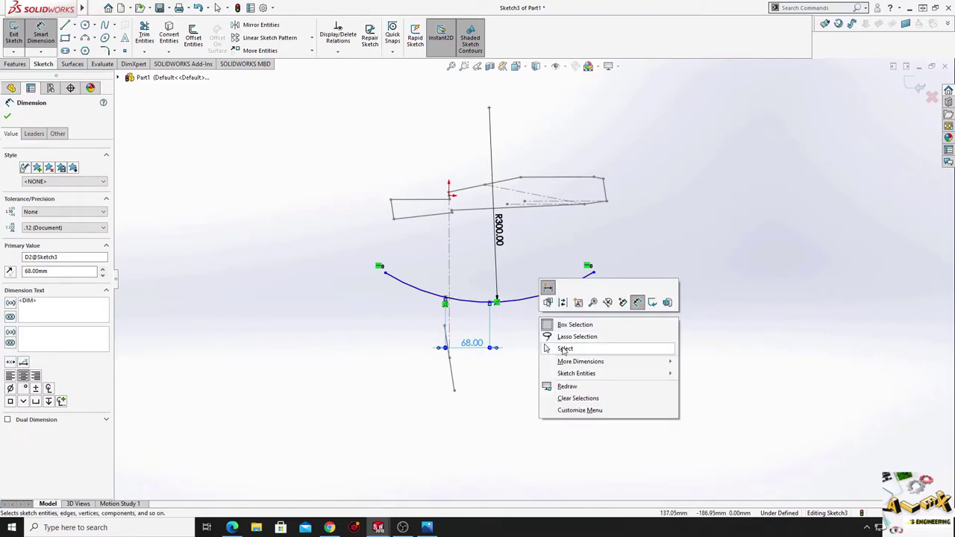
pyautogui.click(567, 348)
# Make the arc's centre-line point pierce the post line from Sketch2.
pyautogui.click(446, 303)
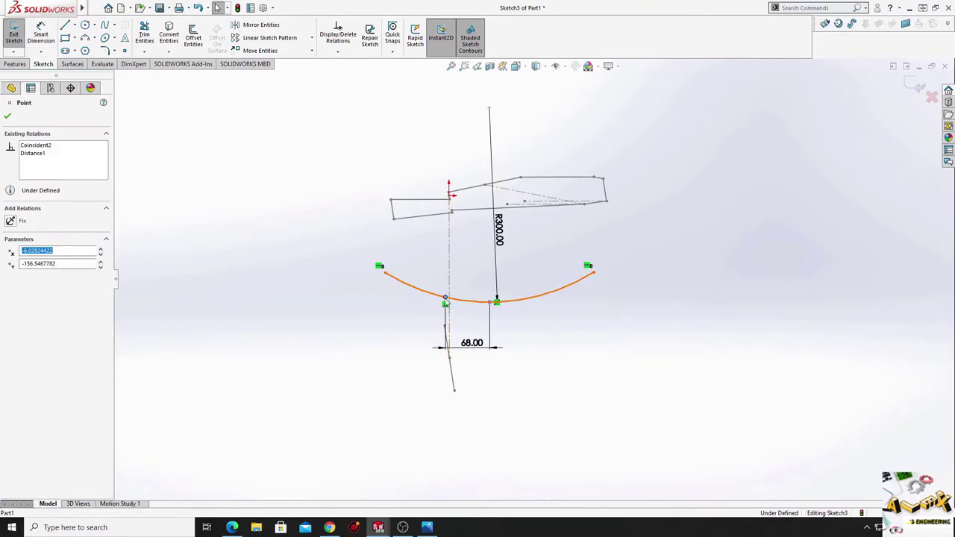
pyautogui.keyDown('ctrl'); pyautogui.click(452, 380); pyautogui.keyUp('ctrl')
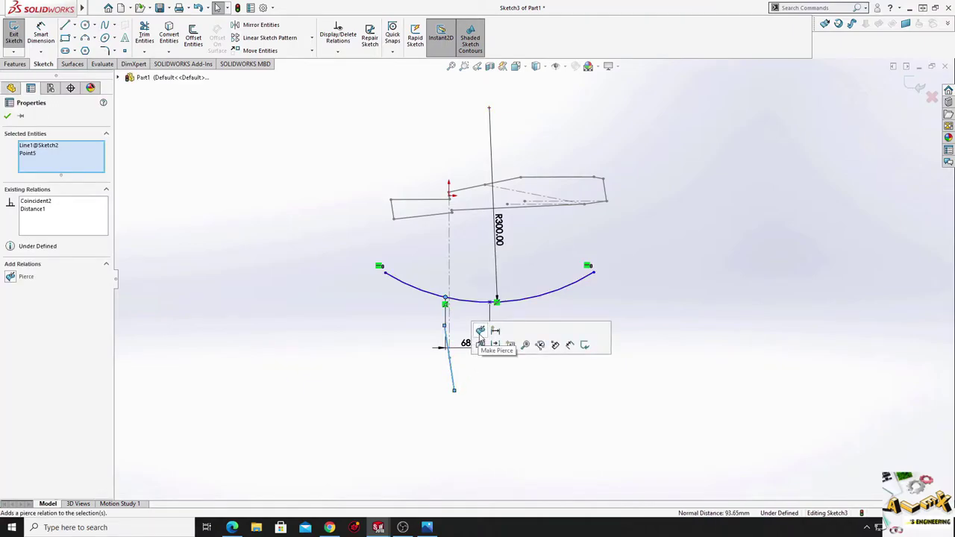
pyautogui.click(480, 332)
pyautogui.click(582, 408)
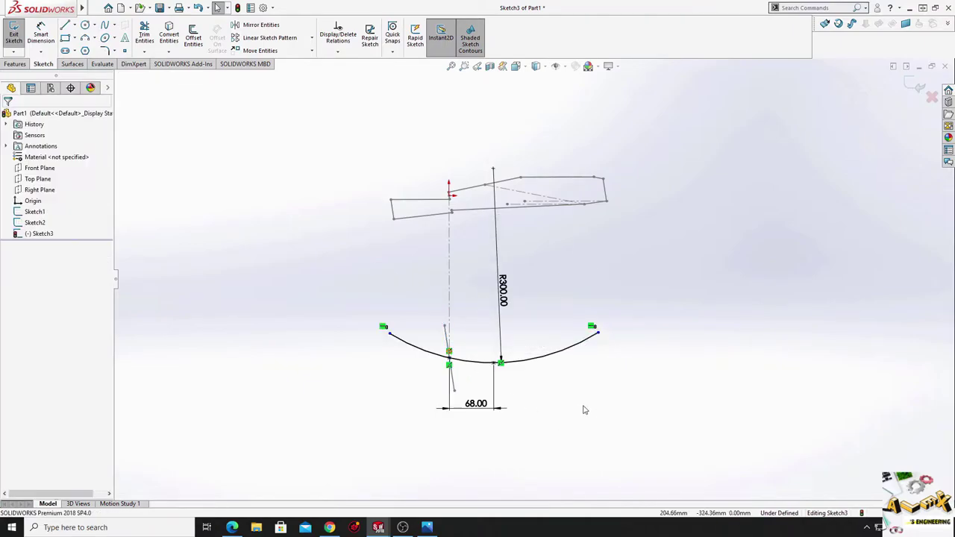
# Stretch the arc's left end farther out beyond the profile and close Sketch3.
pyautogui.moveTo(582, 408)
pyautogui.mouseDown(button='middle')
pyautogui.moveTo(576, 400)
pyautogui.moveTo(601, 434)
pyautogui.moveTo(570, 416)
pyautogui.moveTo(568, 433)
pyautogui.mouseUp(button='middle')
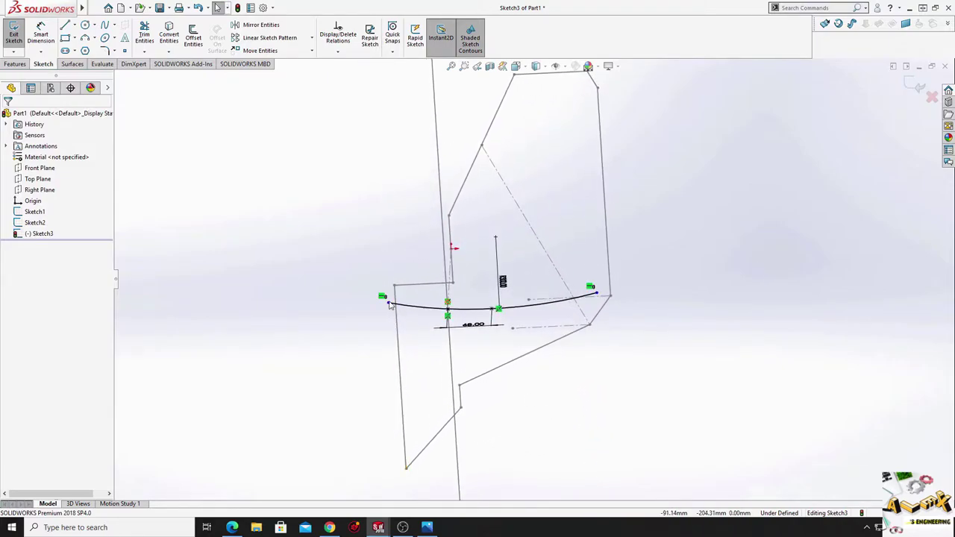
pyautogui.moveTo(389, 306); pyautogui.dragTo(363, 298)
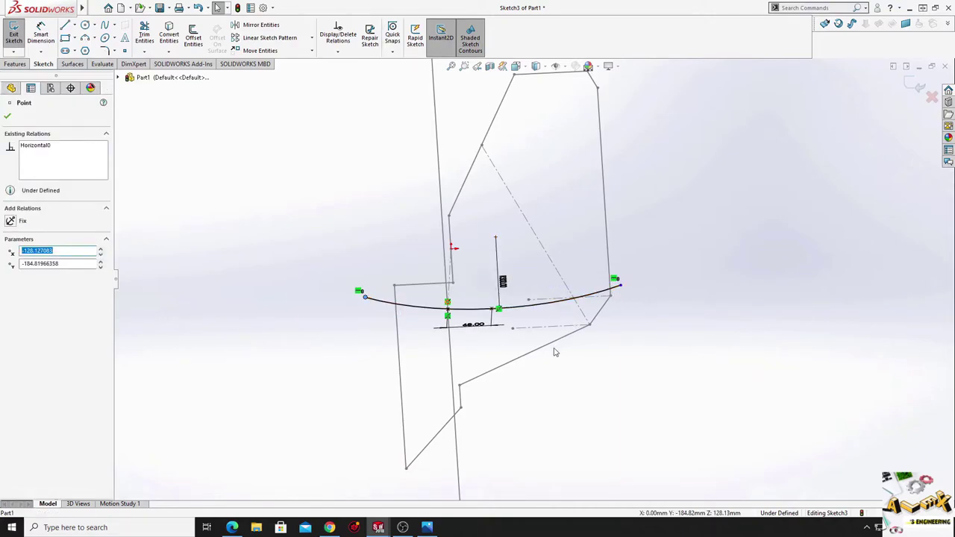
pyautogui.moveTo(570, 392); pyautogui.dragTo(582, 380, button='middle')
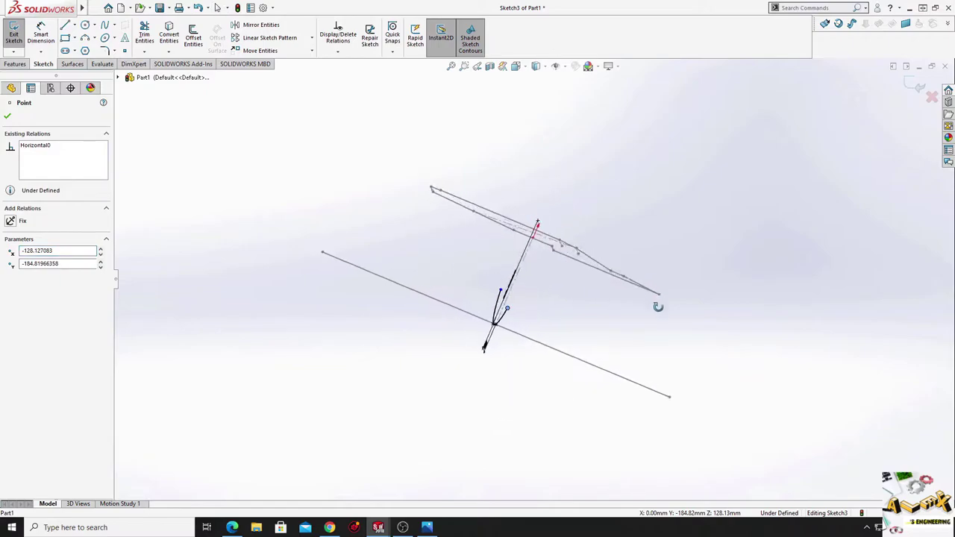
pyautogui.click(7, 117)
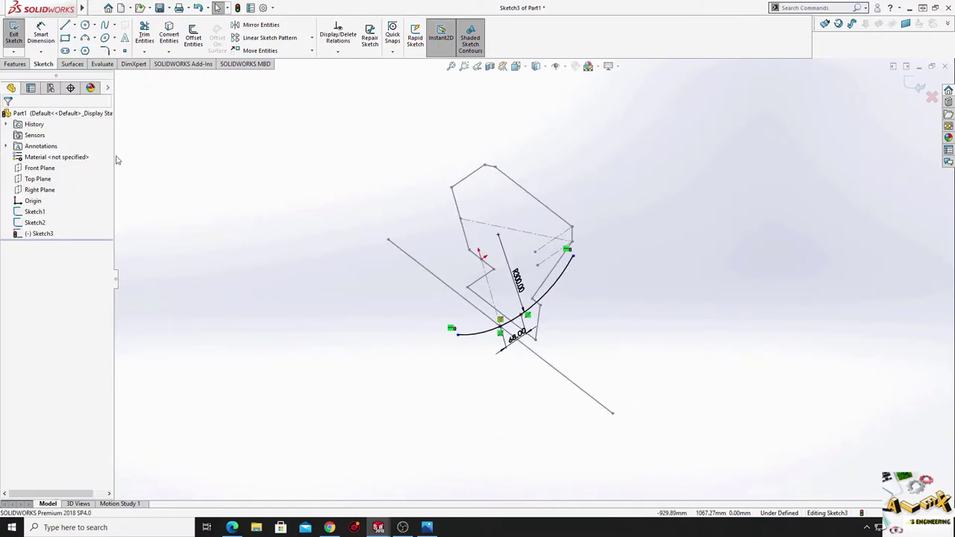
pyautogui.click(13, 32)
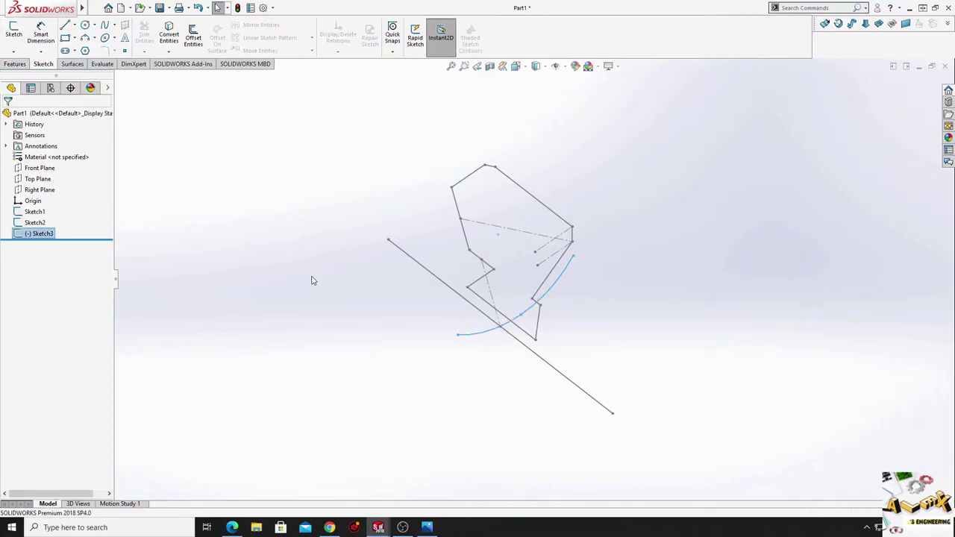
# Orbit the three finished sketches into view and launch a Boundary Surface from the surface tools.
pyautogui.click(312, 295)
pyautogui.moveTo(309, 309)
pyautogui.mouseDown(button='middle')
pyautogui.moveTo(337, 255)
pyautogui.moveTo(356, 264)
pyautogui.mouseUp(button='middle')
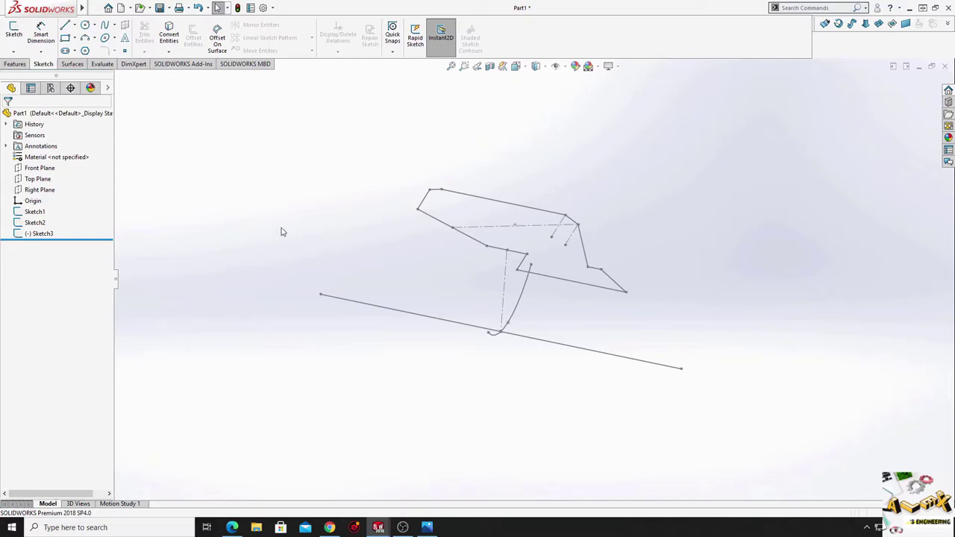
pyautogui.click(74, 64)
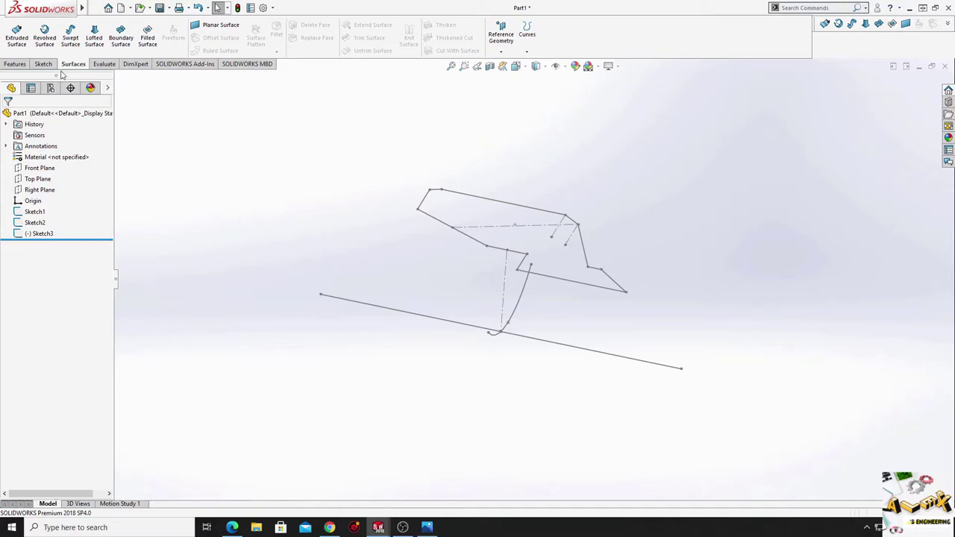
pyautogui.click(121, 39)
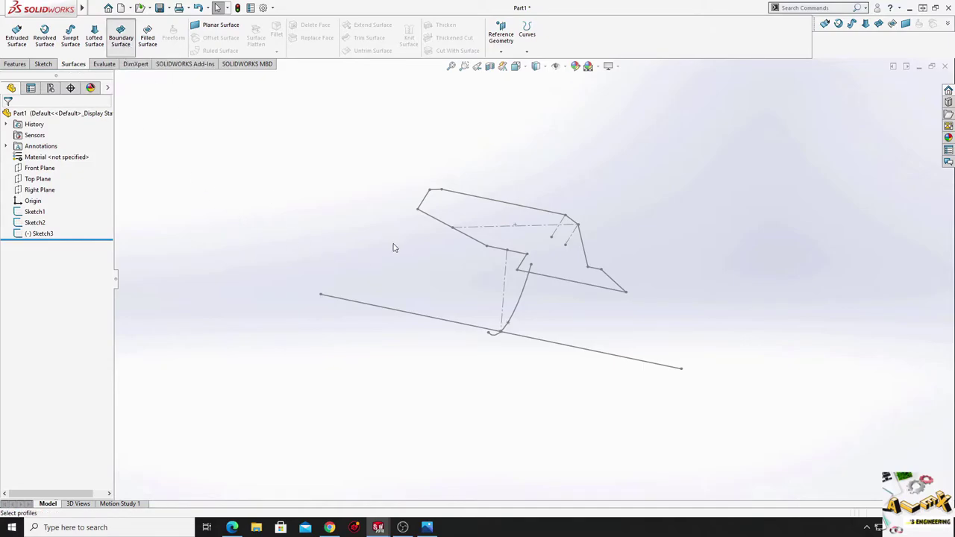
# Build a boundary surface from Sketch3's arc (Direction 1) and Sketch2's straight line (Direction 2).
pyautogui.click(516, 313)
pyautogui.click(74, 262)
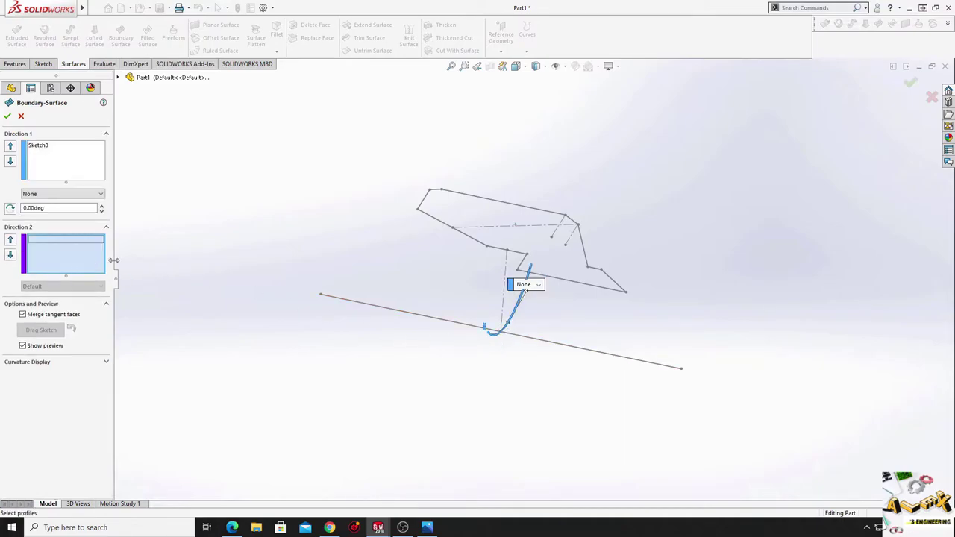
pyautogui.click(564, 347)
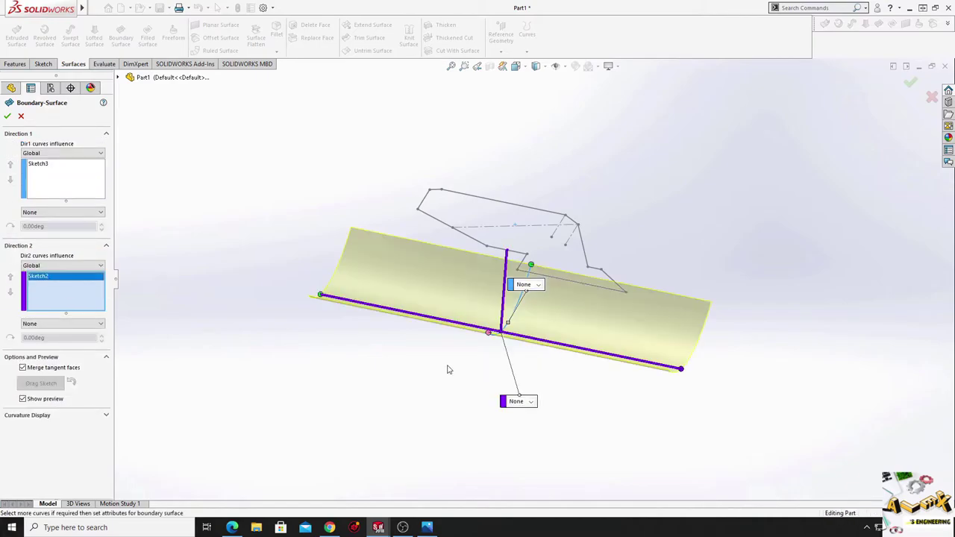
pyautogui.moveTo(448, 369); pyautogui.dragTo(417, 428, button='middle')
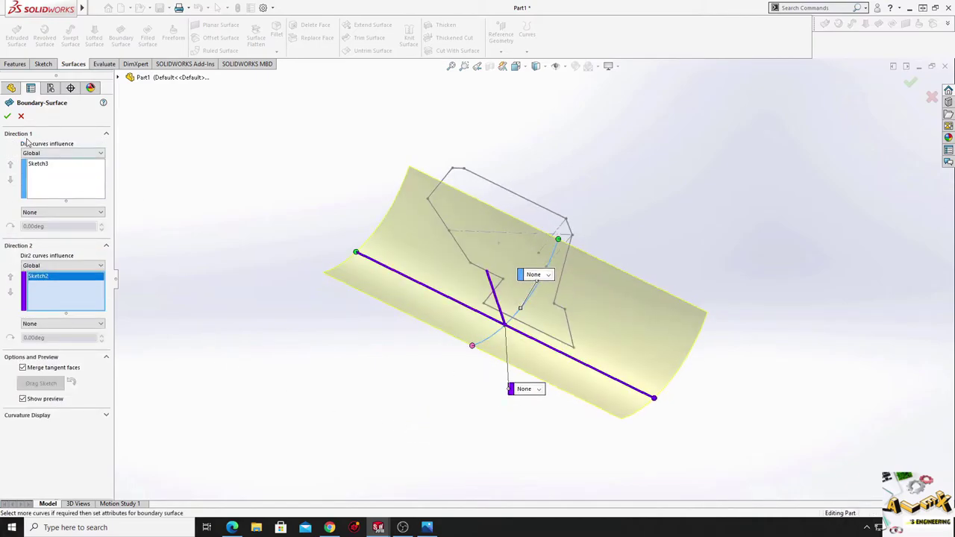
pyautogui.click(7, 115)
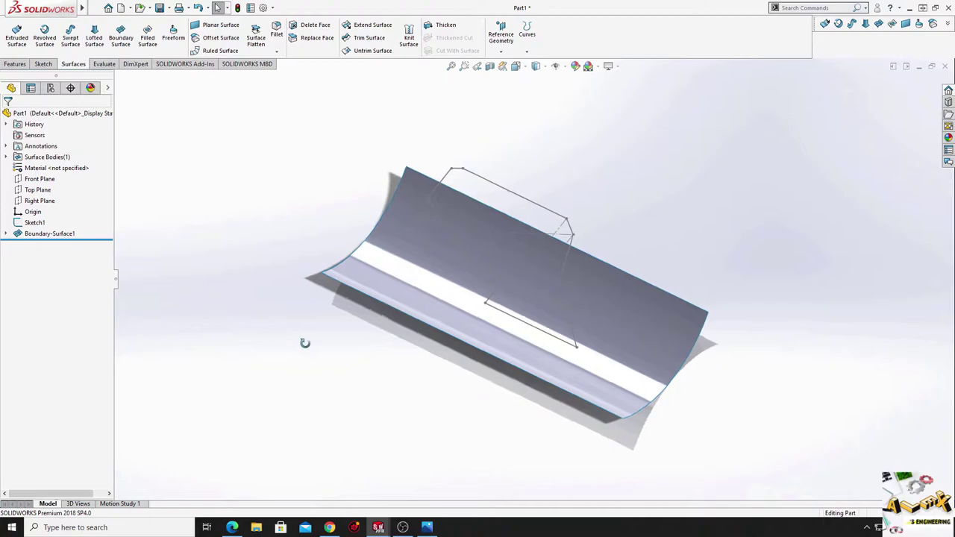
pyautogui.moveTo(304, 343); pyautogui.dragTo(305, 288, button='middle')
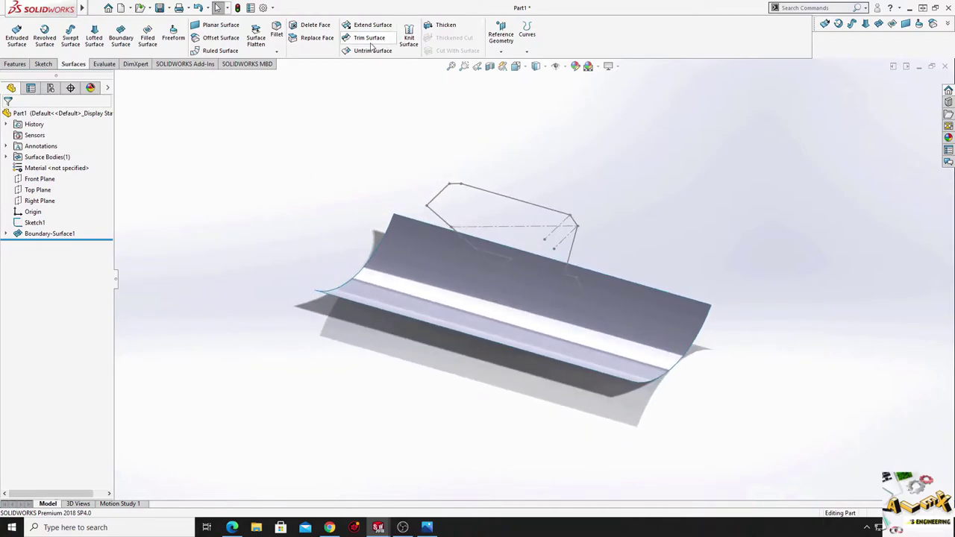
# Trim Boundary-Surface1 with Sketch1 as the tool, keeping only the blade-shaped region.
pyautogui.click(369, 39)
pyautogui.moveTo(266, 228); pyautogui.dragTo(232, 350, button='middle')
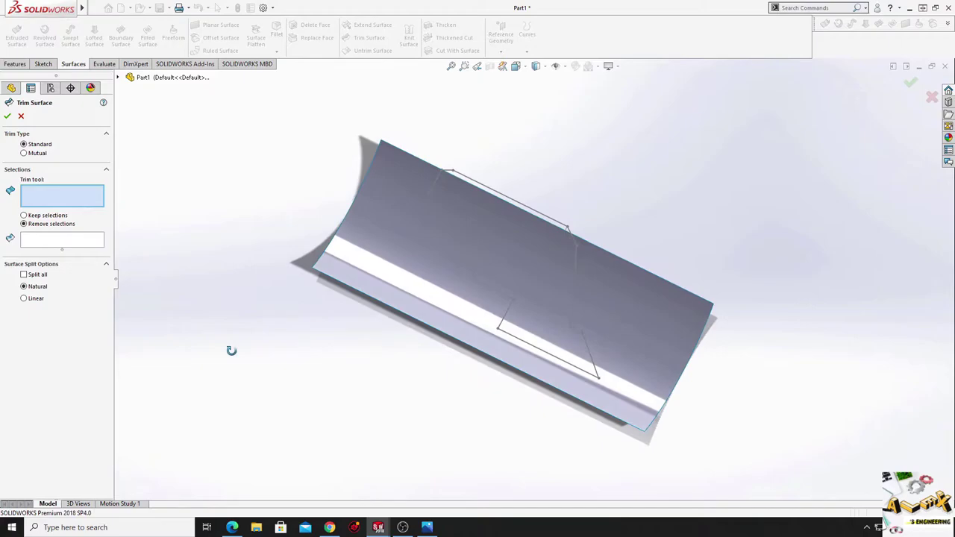
pyautogui.click(453, 252)
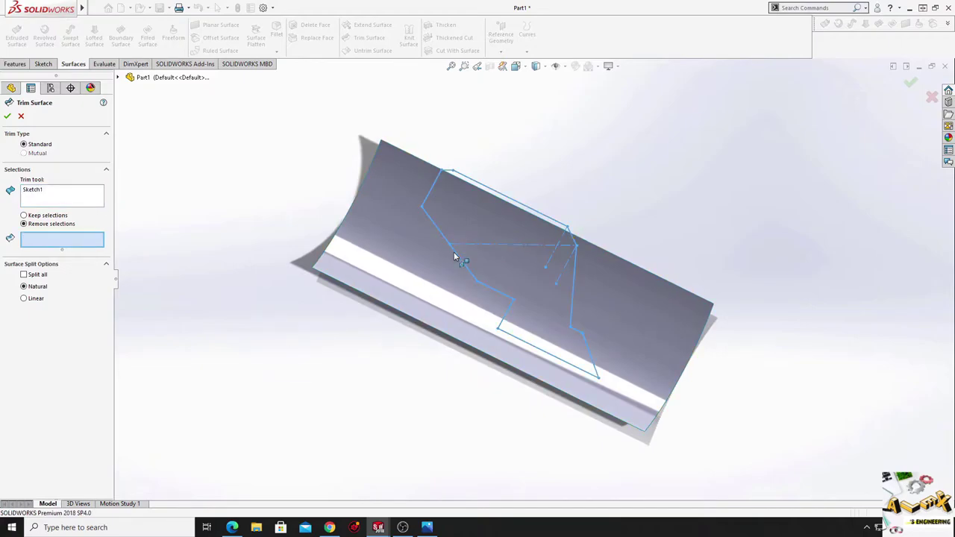
pyautogui.click(355, 262)
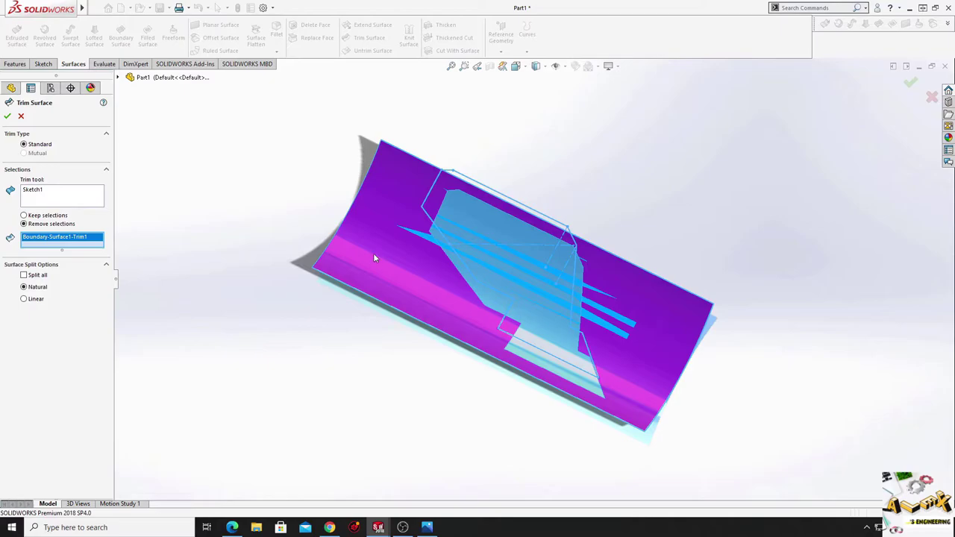
pyautogui.moveTo(402, 266)
pyautogui.mouseDown(button='middle')
pyautogui.moveTo(350, 312)
pyautogui.moveTo(367, 284)
pyautogui.mouseUp(button='middle')
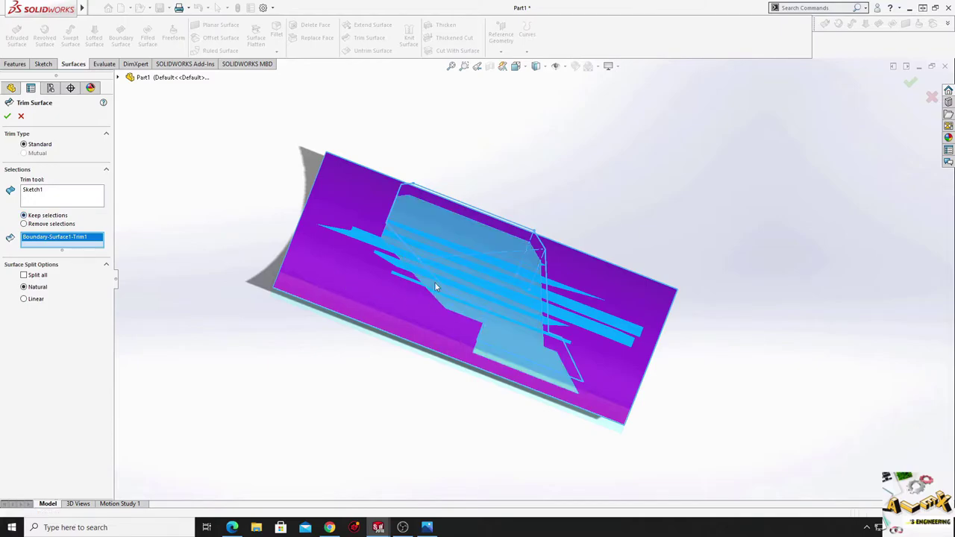
pyautogui.click(316, 280)
pyautogui.click(309, 282)
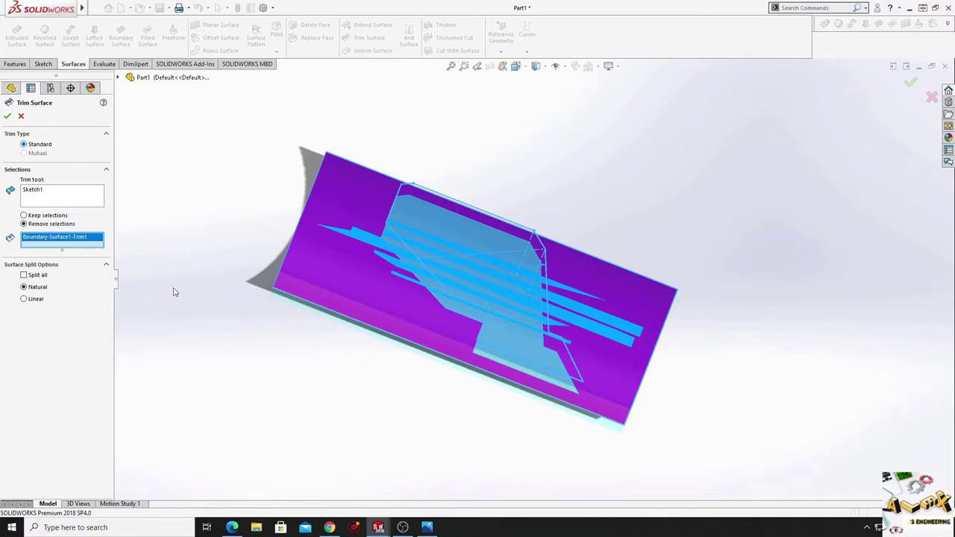
pyautogui.click(7, 116)
pyautogui.moveTo(237, 258)
pyautogui.mouseDown(button='middle')
pyautogui.moveTo(347, 326)
pyautogui.moveTo(229, 376)
pyautogui.moveTo(356, 273)
pyautogui.moveTo(473, 308)
pyautogui.moveTo(525, 303)
pyautogui.moveTo(342, 238)
pyautogui.moveTo(305, 279)
pyautogui.moveTo(305, 209)
pyautogui.moveTo(260, 241)
pyautogui.moveTo(315, 212)
pyautogui.moveTo(285, 241)
pyautogui.moveTo(439, 277)
pyautogui.moveTo(347, 281)
pyautogui.moveTo(326, 318)
pyautogui.moveTo(264, 264)
pyautogui.mouseUp(button='middle')
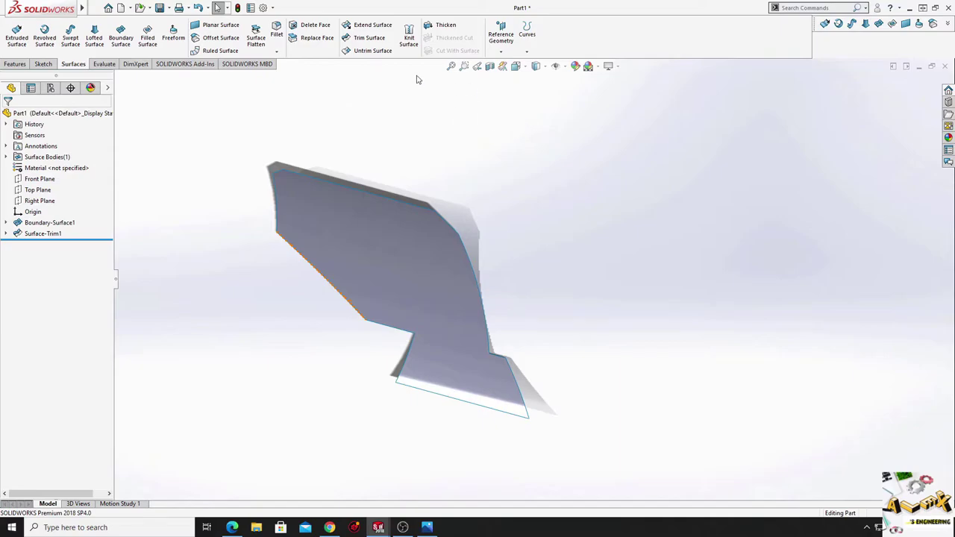
# Thicken Surface-Trim1 into a solid curved plate and orbit to view its edge.
pyautogui.click(445, 29)
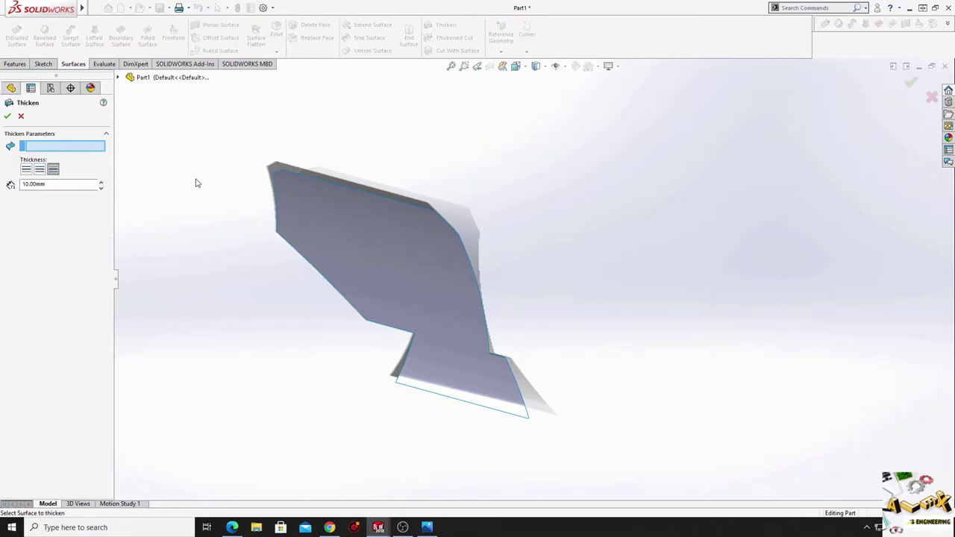
pyautogui.click(90, 185)
pyautogui.doubleClick(60, 186)
pyautogui.click(416, 302)
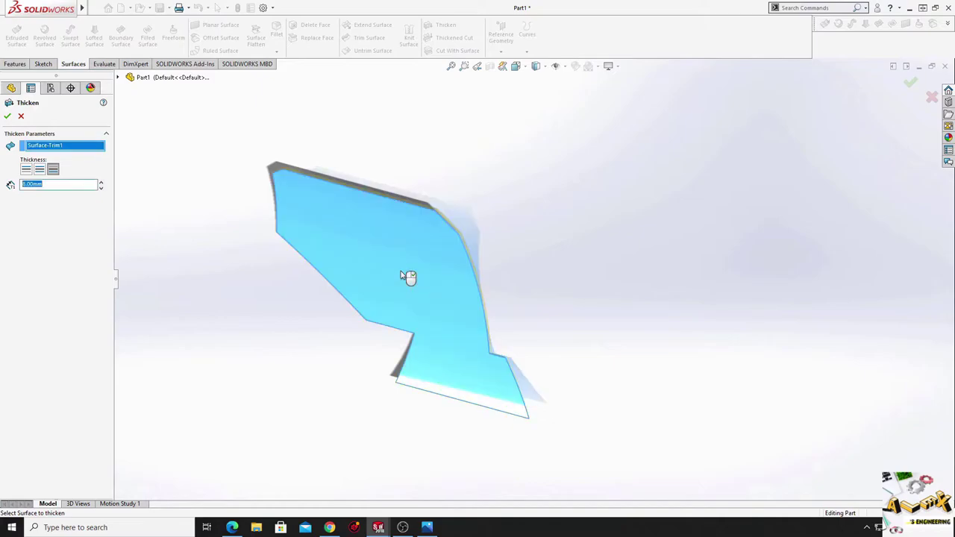
pyautogui.moveTo(410, 277)
pyautogui.mouseDown(button='middle')
pyautogui.moveTo(259, 352)
pyautogui.moveTo(292, 357)
pyautogui.mouseUp(button='middle')
pyautogui.click(7, 118)
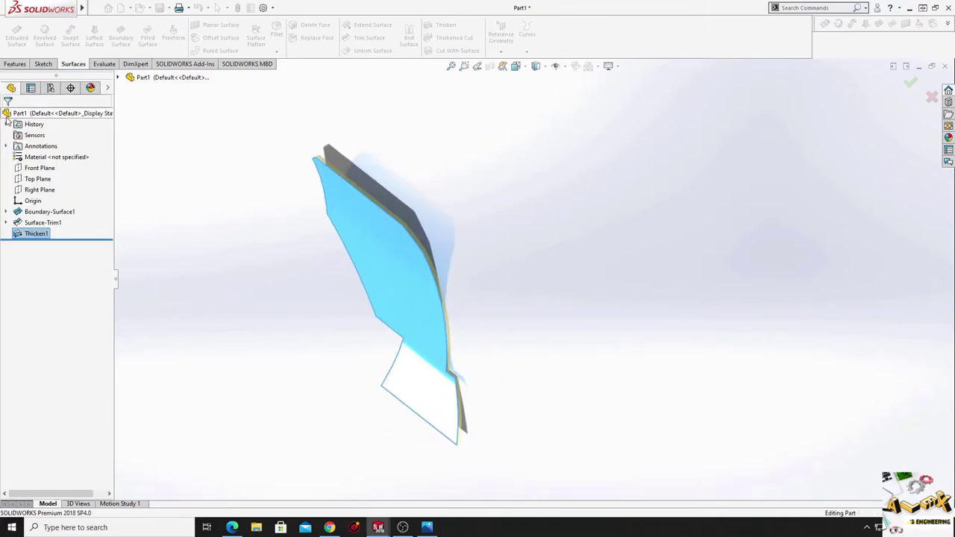
pyautogui.moveTo(270, 294)
pyautogui.mouseDown(button='middle')
pyautogui.moveTo(251, 296)
pyautogui.moveTo(236, 316)
pyautogui.moveTo(405, 268)
pyautogui.moveTo(473, 326)
pyautogui.moveTo(426, 324)
pyautogui.moveTo(454, 336)
pyautogui.moveTo(428, 281)
pyautogui.moveTo(443, 333)
pyautogui.moveTo(411, 307)
pyautogui.moveTo(259, 338)
pyautogui.moveTo(236, 352)
pyautogui.moveTo(303, 347)
pyautogui.mouseUp(button='middle')
pyautogui.moveTo(421, 347)
pyautogui.mouseDown(button='middle')
pyautogui.moveTo(469, 356)
pyautogui.moveTo(448, 320)
pyautogui.moveTo(440, 362)
pyautogui.mouseUp(button='middle')
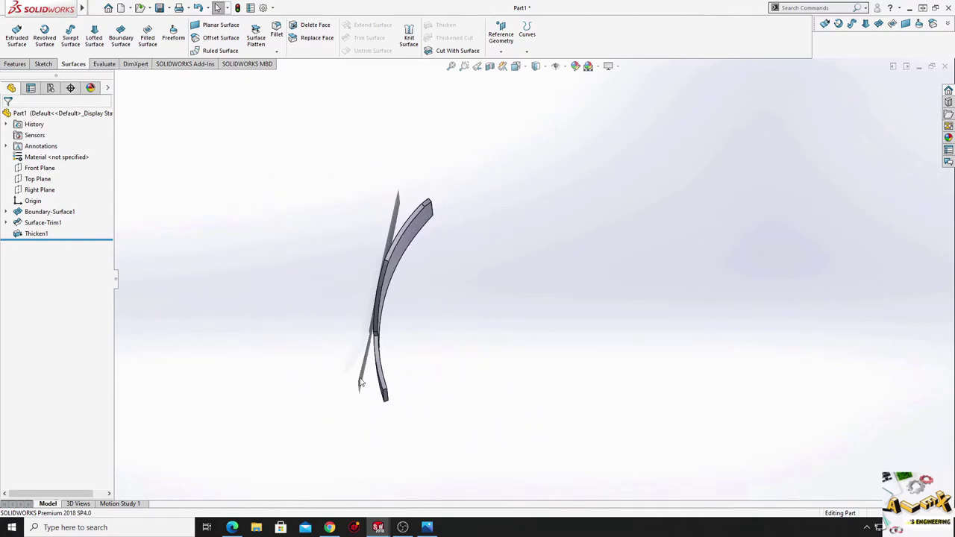
pyautogui.click(383, 388)
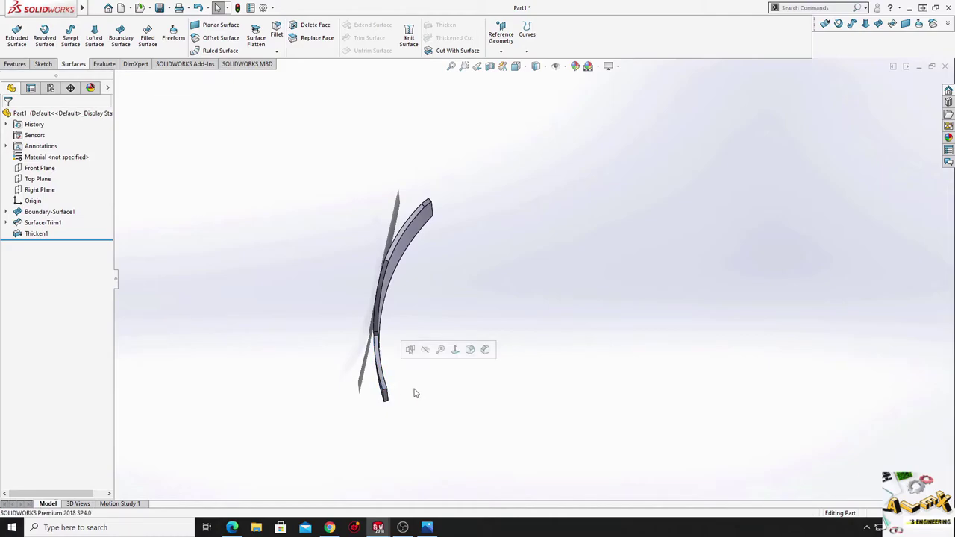
pyautogui.scroll(-3, 401, 382)
# Start Sketch4 on the blade's narrow side face, viewed normal and zoomed to the arc's right end.
pyautogui.click(400, 369)
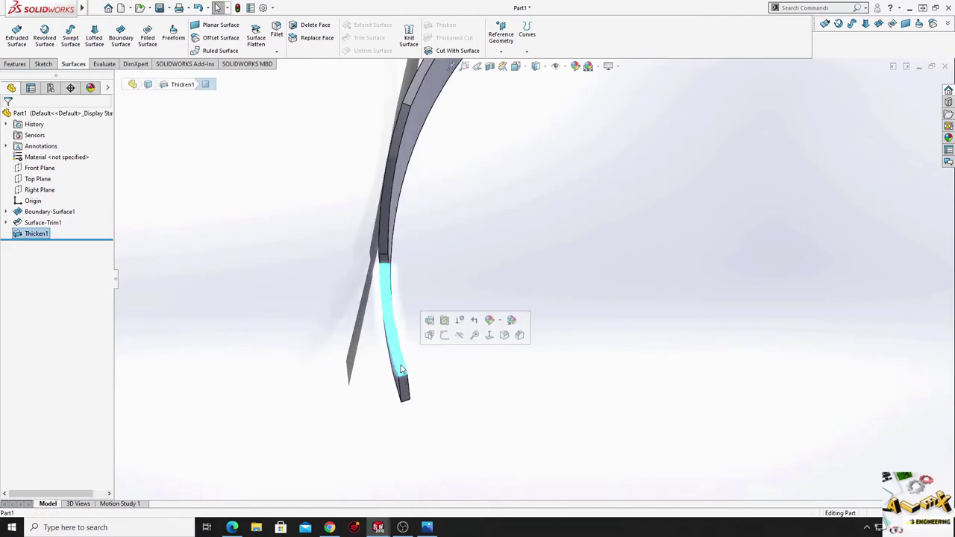
pyautogui.click(446, 338)
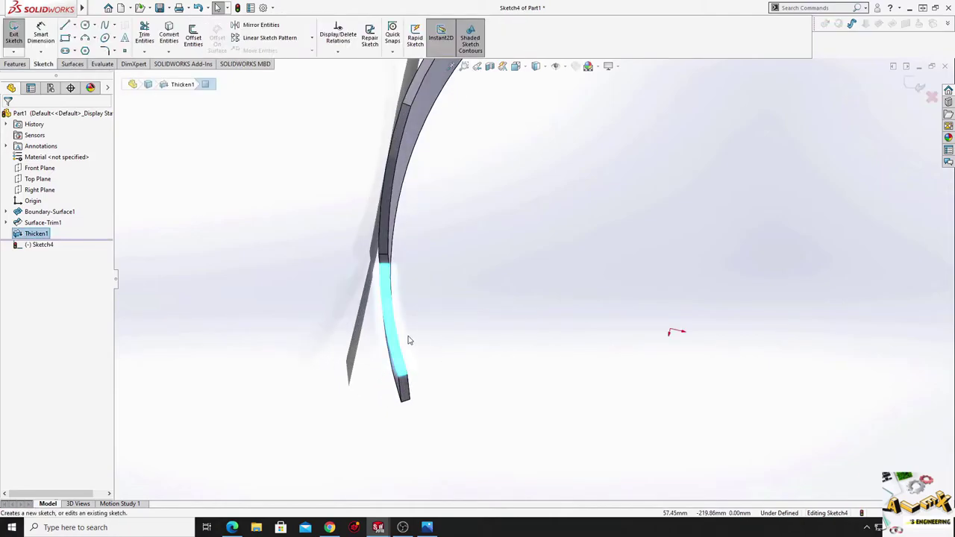
pyautogui.click(41, 245)
pyautogui.click(65, 232)
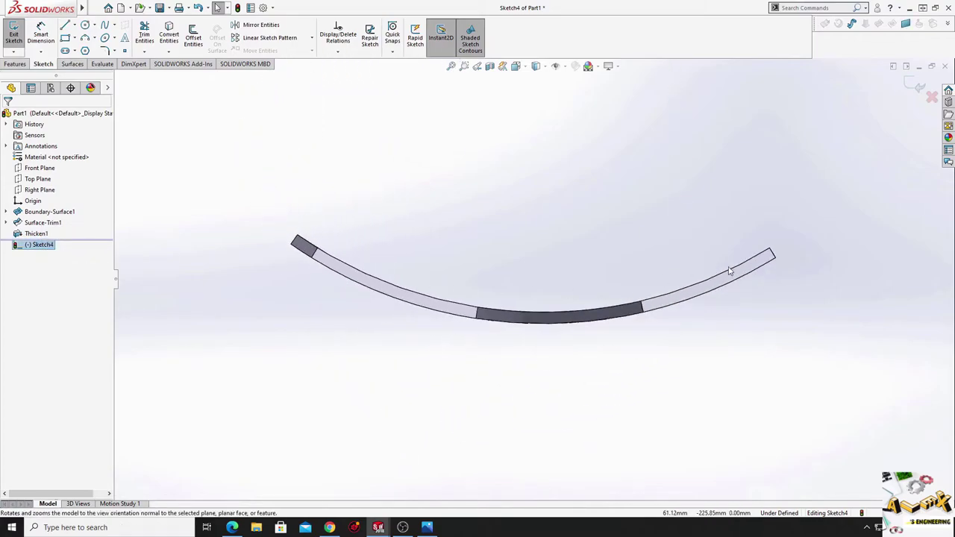
pyautogui.moveTo(729, 270)
pyautogui.keyDown('ctrl'); pyautogui.mouseDown(button='middle')
pyautogui.moveTo(441, 322)
pyautogui.moveTo(567, 271)
pyautogui.mouseUp(button='middle'); pyautogui.keyUp('ctrl')
pyautogui.scroll(-2, 492, 323)
pyautogui.scroll(-2, 492, 319)
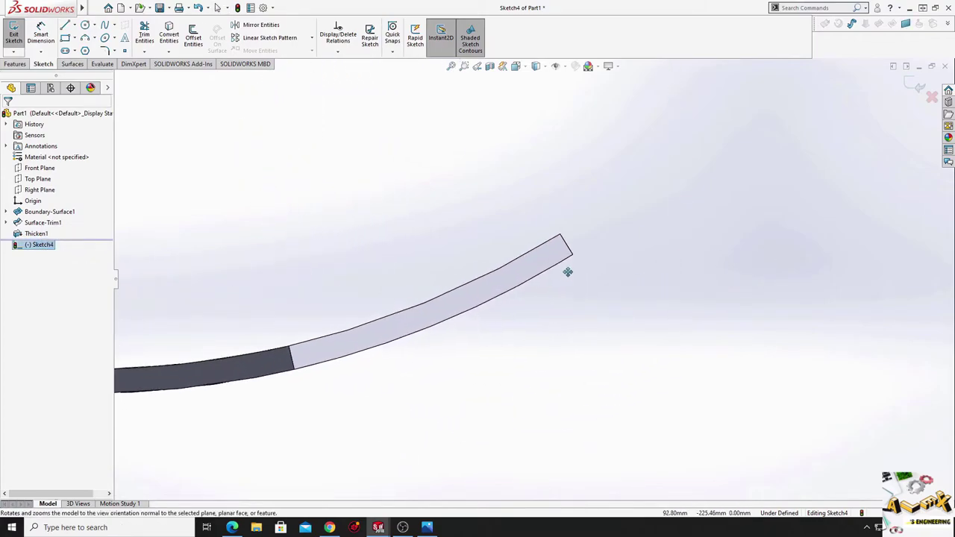
# Draw a closed four-line outline covering the right end of the curved blade.
pyautogui.click(66, 27)
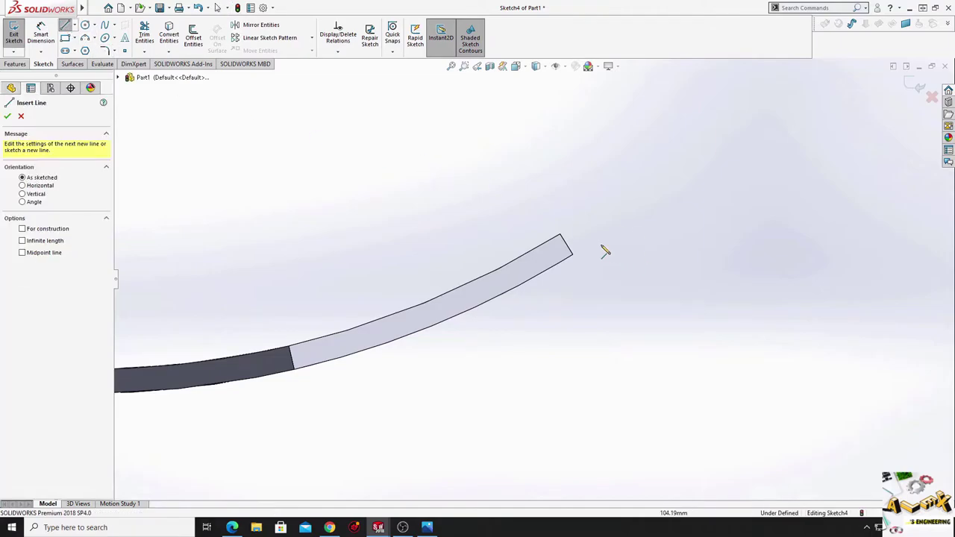
pyautogui.click(561, 236)
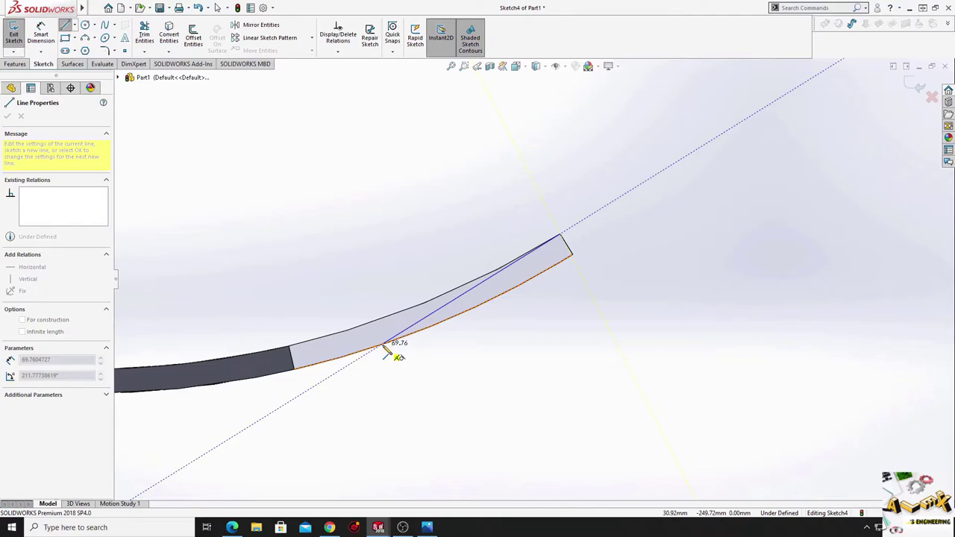
pyautogui.click(381, 349)
pyautogui.click(530, 384)
pyautogui.click(646, 289)
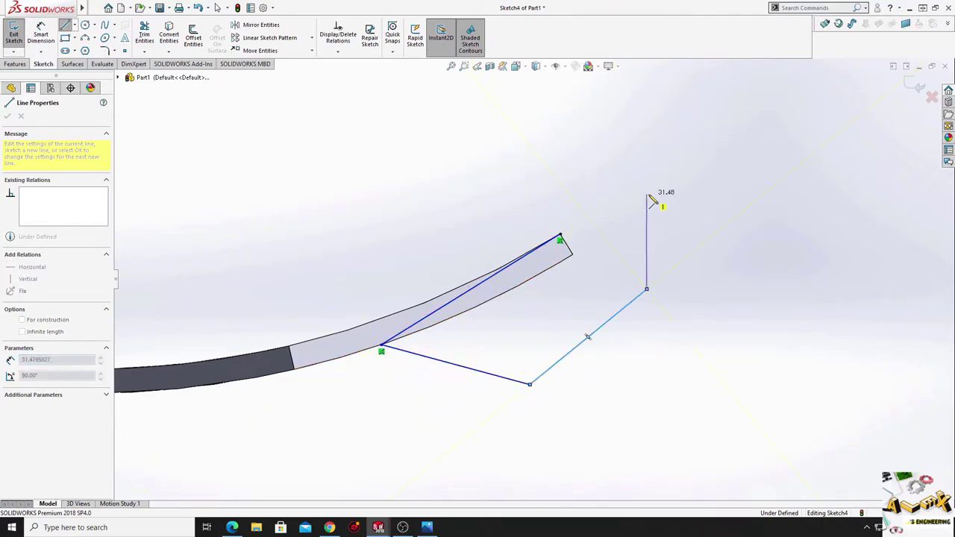
pyautogui.click(646, 195)
pyautogui.click(561, 237)
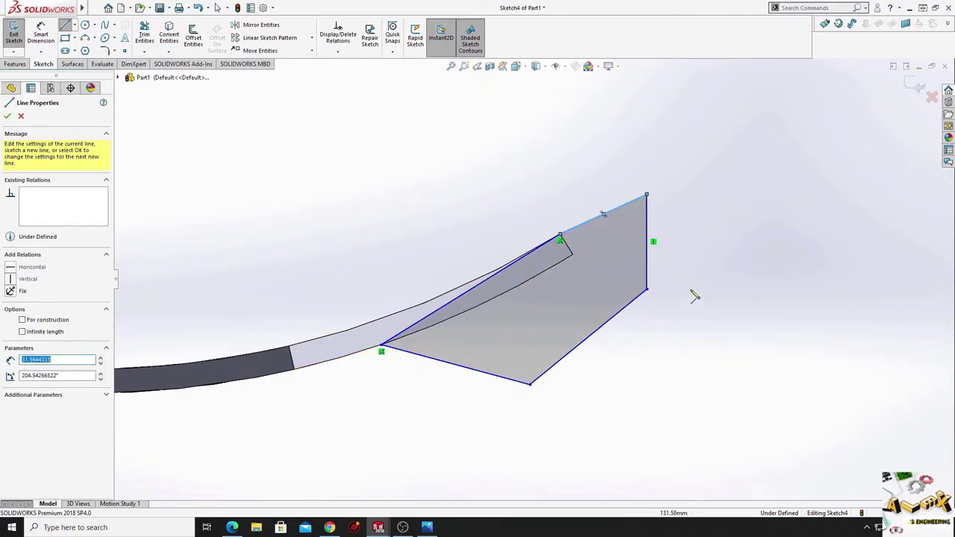
pyautogui.rightClick(748, 215)
pyautogui.click(769, 258)
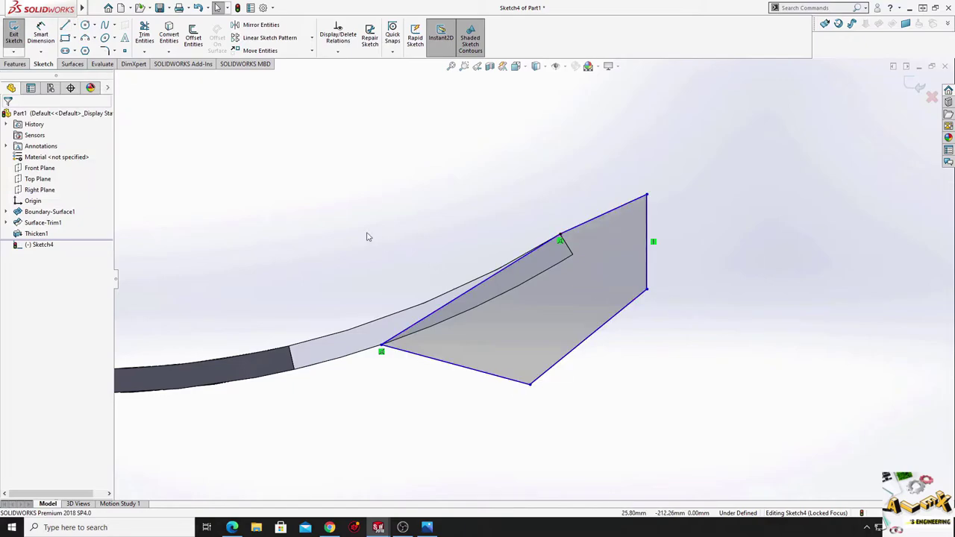
# Cut-extrude Sketch4 Through All to give the blade's end an angled, stepped trim.
pyautogui.click(17, 65)
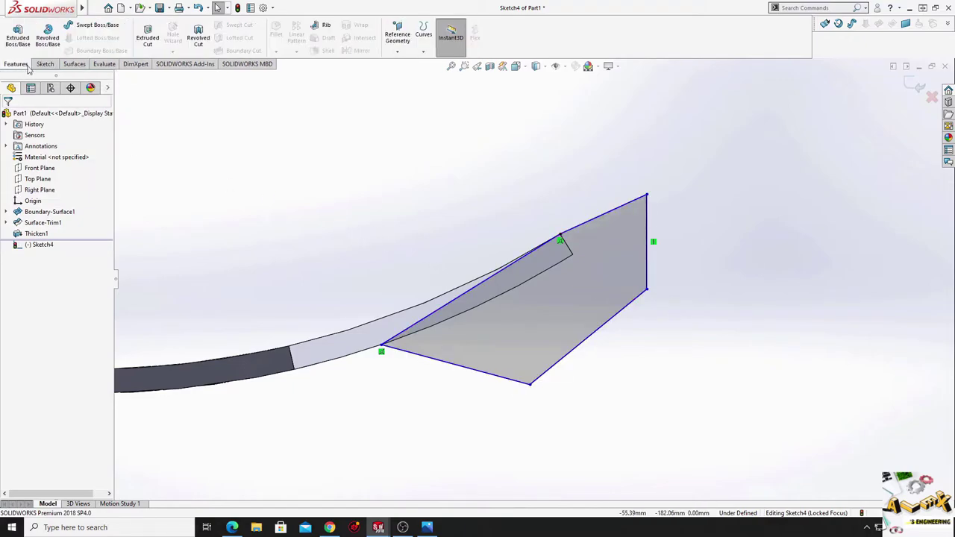
pyautogui.click(147, 37)
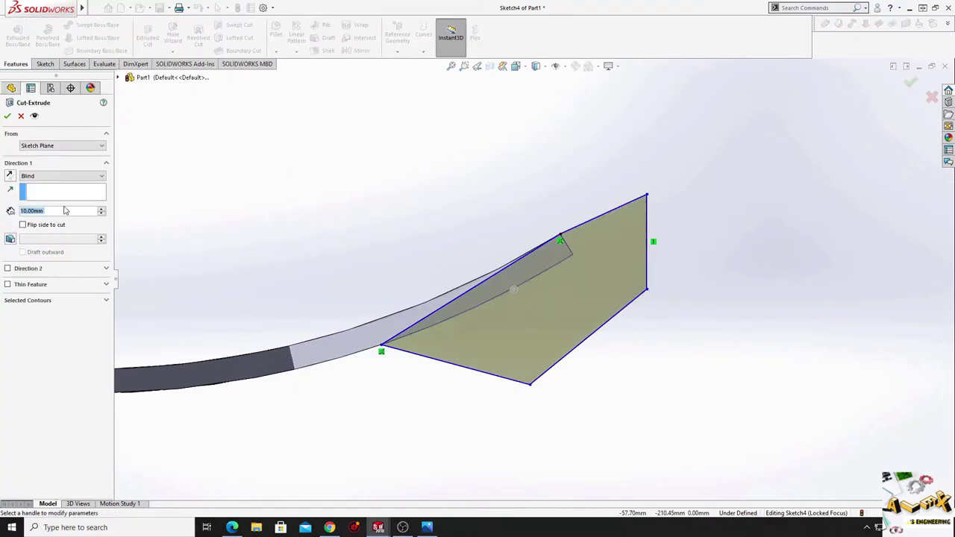
pyautogui.click(57, 176)
pyautogui.click(58, 187)
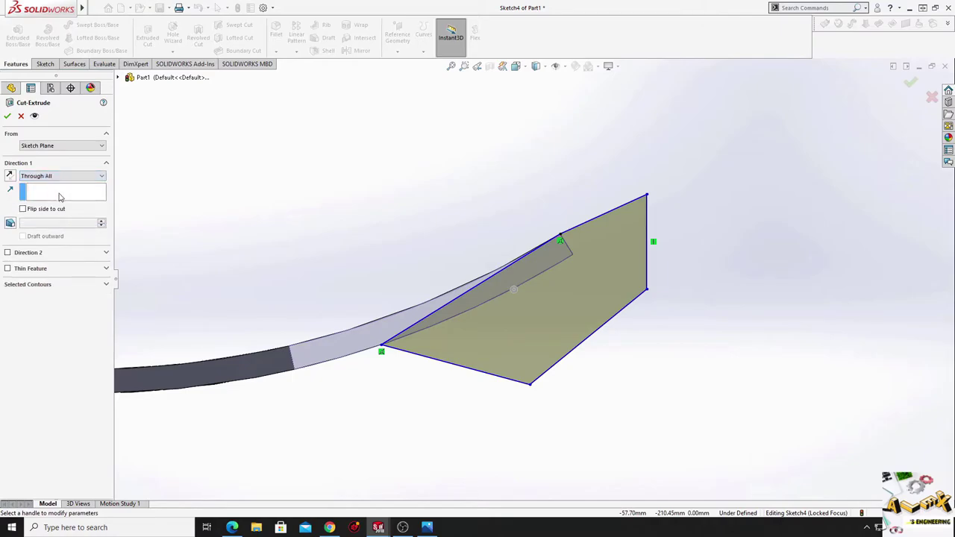
pyautogui.click(8, 116)
pyautogui.moveTo(352, 224)
pyautogui.mouseDown(button='middle')
pyautogui.moveTo(432, 271)
pyautogui.moveTo(454, 301)
pyautogui.moveTo(487, 232)
pyautogui.moveTo(465, 306)
pyautogui.moveTo(507, 238)
pyautogui.moveTo(540, 252)
pyautogui.moveTo(539, 243)
pyautogui.moveTo(518, 236)
pyautogui.moveTo(525, 257)
pyautogui.moveTo(503, 335)
pyautogui.moveTo(512, 379)
pyautogui.moveTo(508, 341)
pyautogui.moveTo(422, 362)
pyautogui.mouseUp(button='middle')
pyautogui.scroll(-3, 459, 308)
pyautogui.scroll(-3, 459, 307)
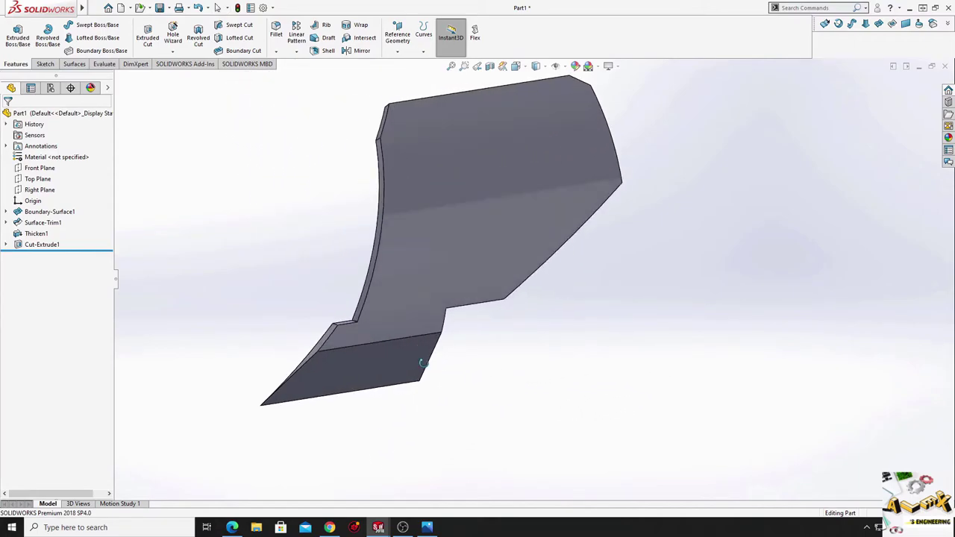
pyautogui.moveTo(463, 390)
pyautogui.mouseDown(button='middle')
pyautogui.moveTo(361, 417)
pyautogui.moveTo(402, 415)
pyautogui.mouseUp(button='middle')
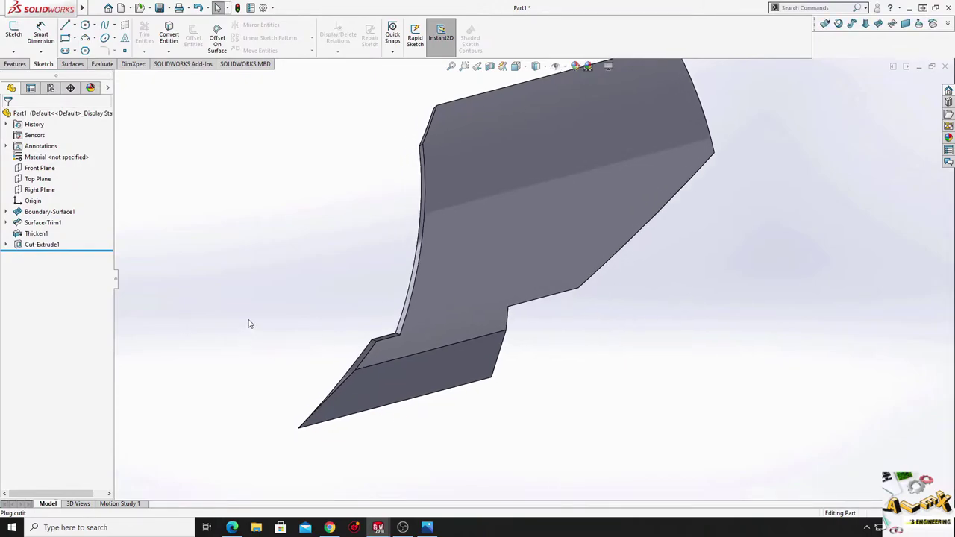
# On the Front Plane, draw a closed four-sided slanted strip outline below the blade.
pyautogui.click(48, 171)
pyautogui.click(56, 155)
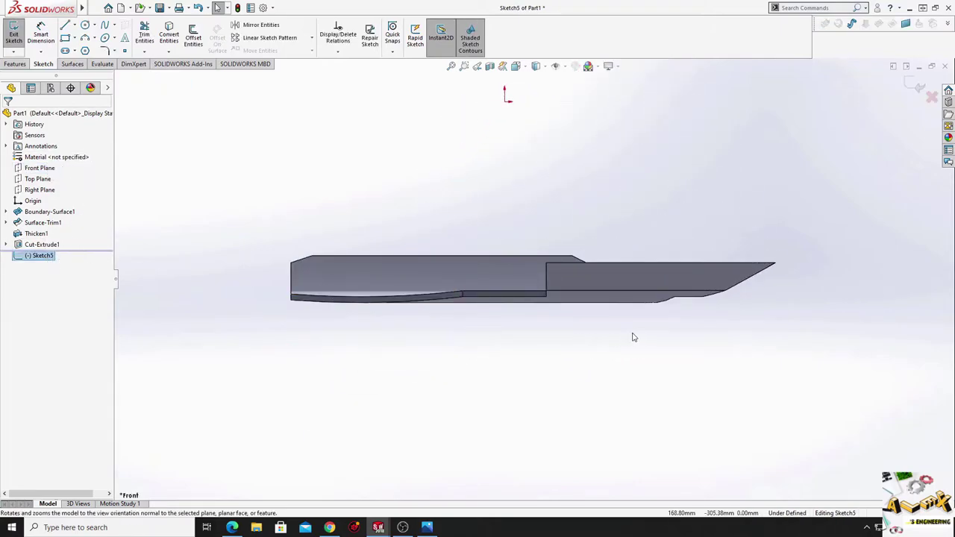
pyautogui.keyDown('ctrl'); pyautogui.moveTo(632, 337); pyautogui.dragTo(527, 358, button='middle'); pyautogui.keyUp('ctrl')
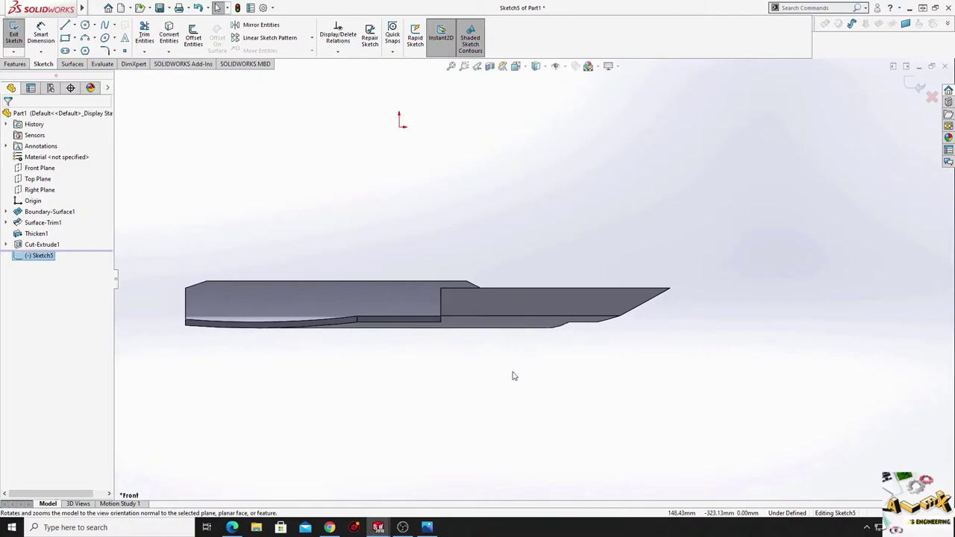
pyautogui.click(65, 24)
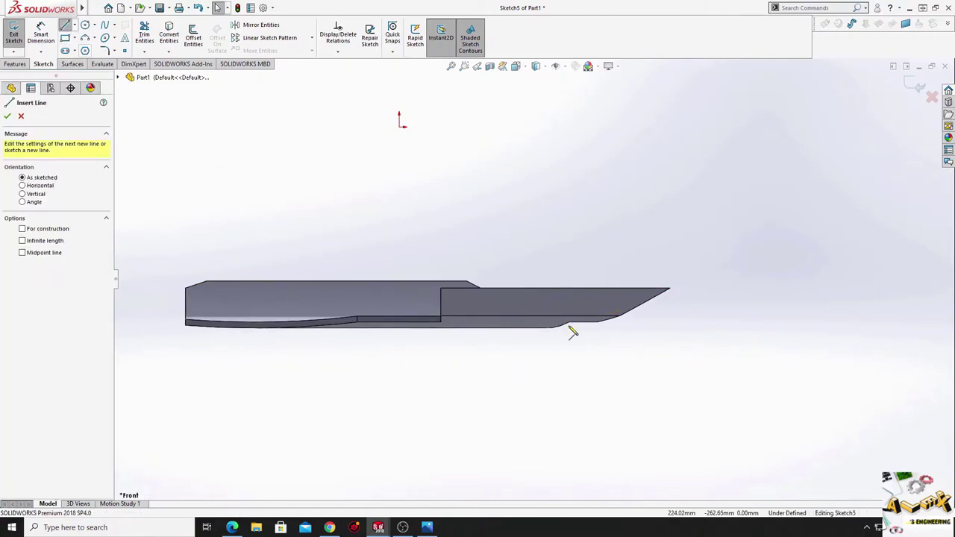
pyautogui.keyDown('ctrl'); pyautogui.moveTo(572, 330); pyautogui.dragTo(573, 307, button='middle'); pyautogui.keyUp('ctrl')
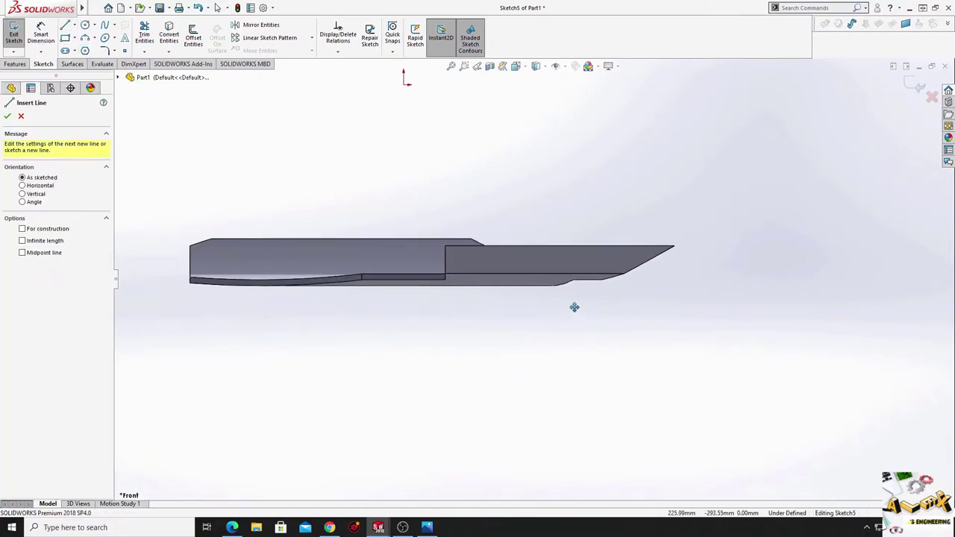
pyautogui.click(624, 280)
pyautogui.click(646, 303)
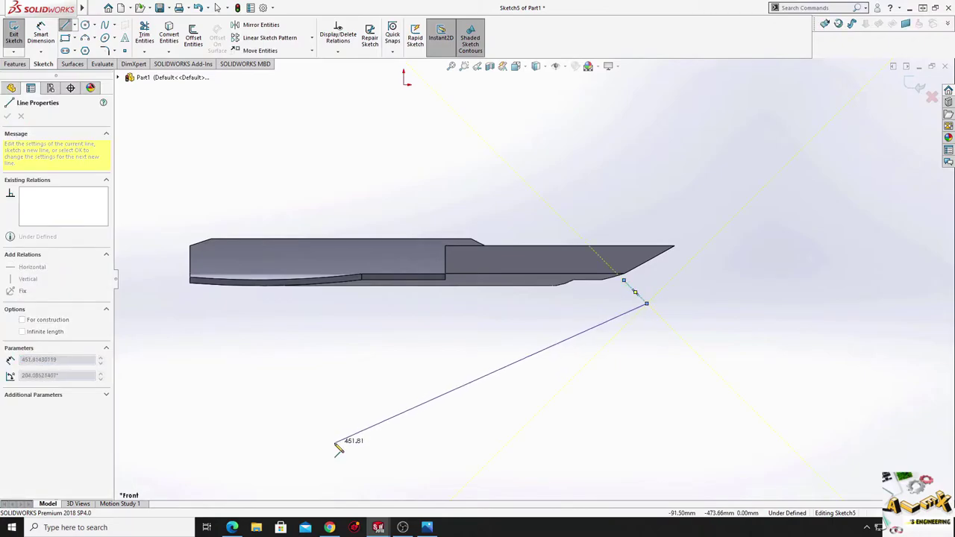
pyautogui.click(359, 450)
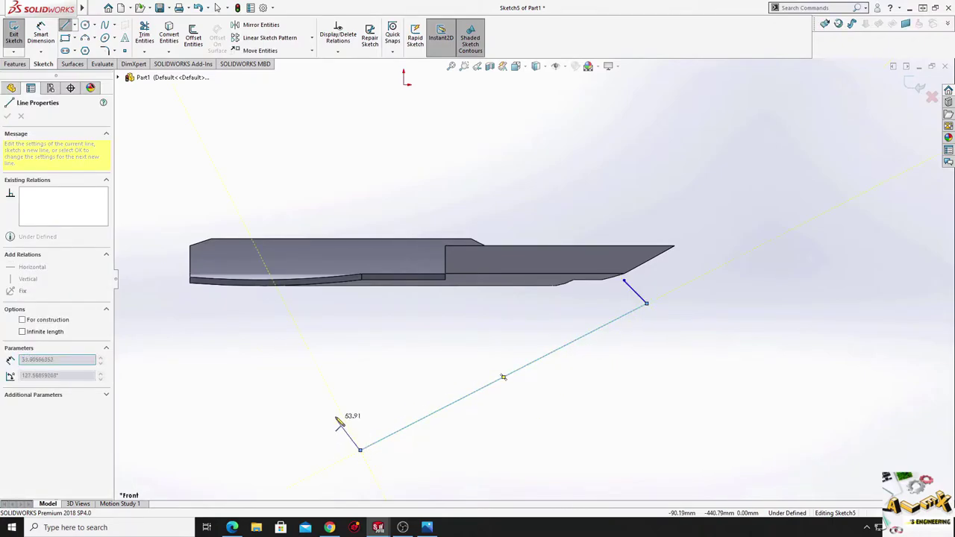
pyautogui.click(334, 410)
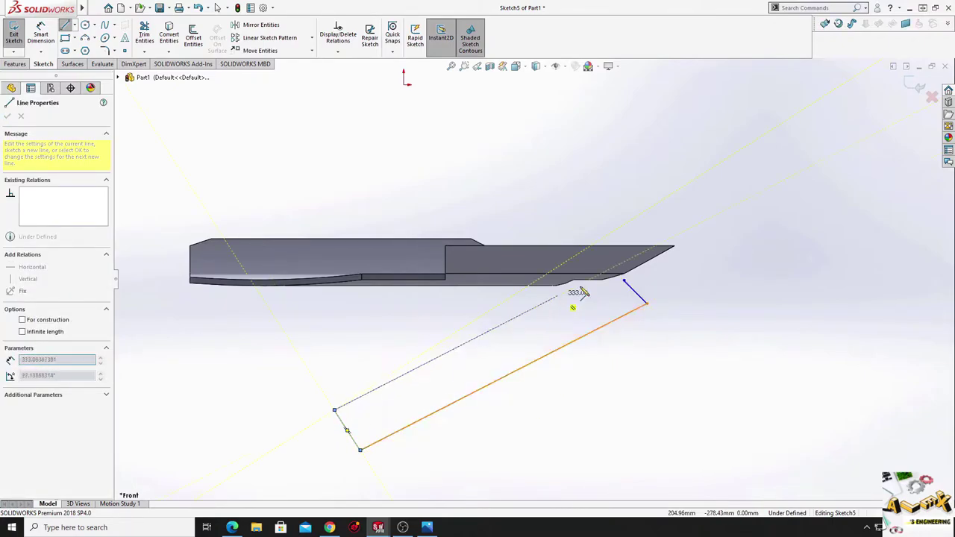
pyautogui.click(624, 280)
pyautogui.press('Escape')
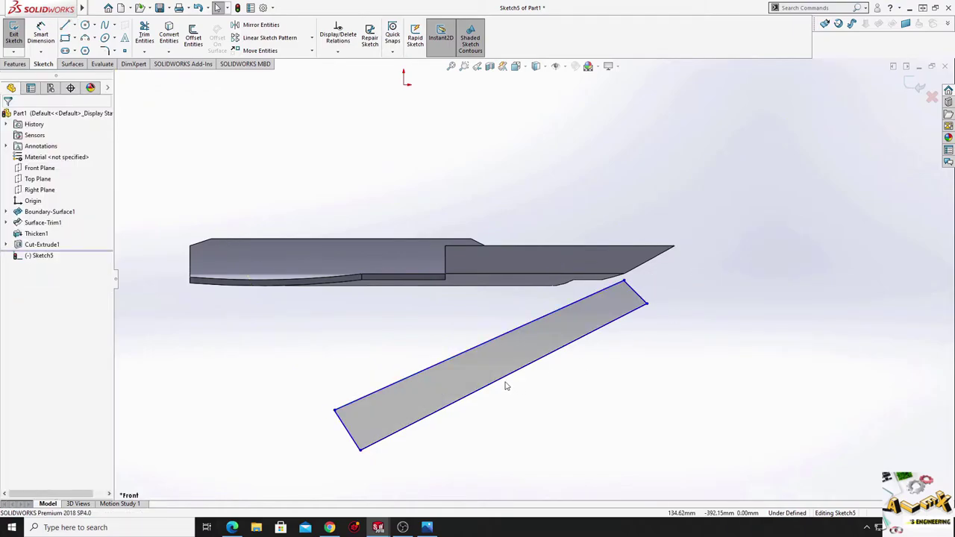
# Make the strip's two long edges parallel and its two short end edges equal.
pyautogui.click(496, 380)
pyautogui.keyDown('ctrl'); pyautogui.click(455, 357); pyautogui.keyUp('ctrl')
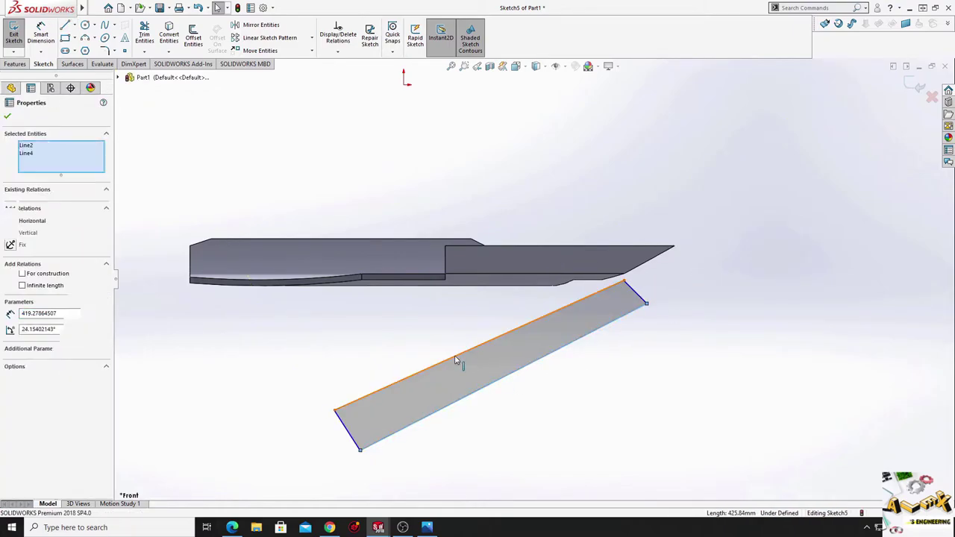
pyautogui.click(543, 312)
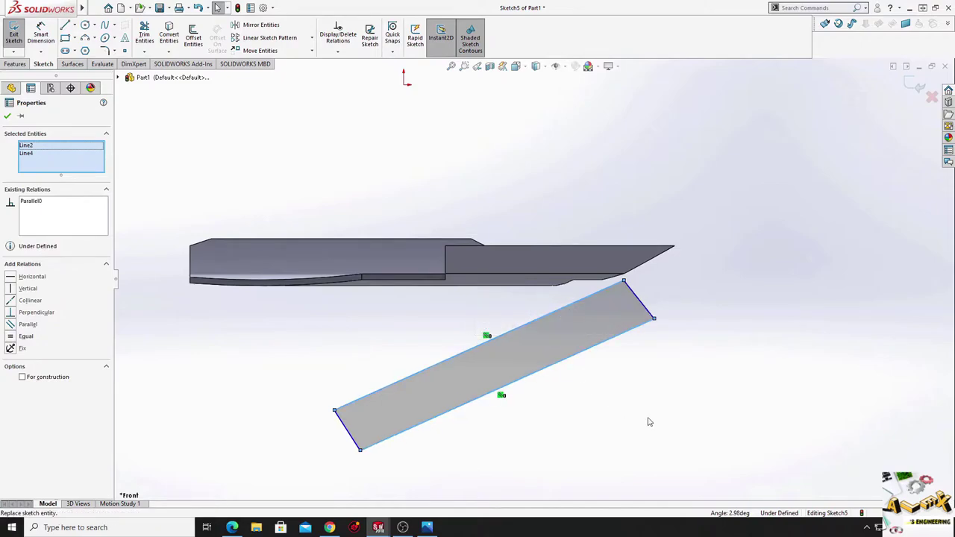
pyautogui.click(653, 419)
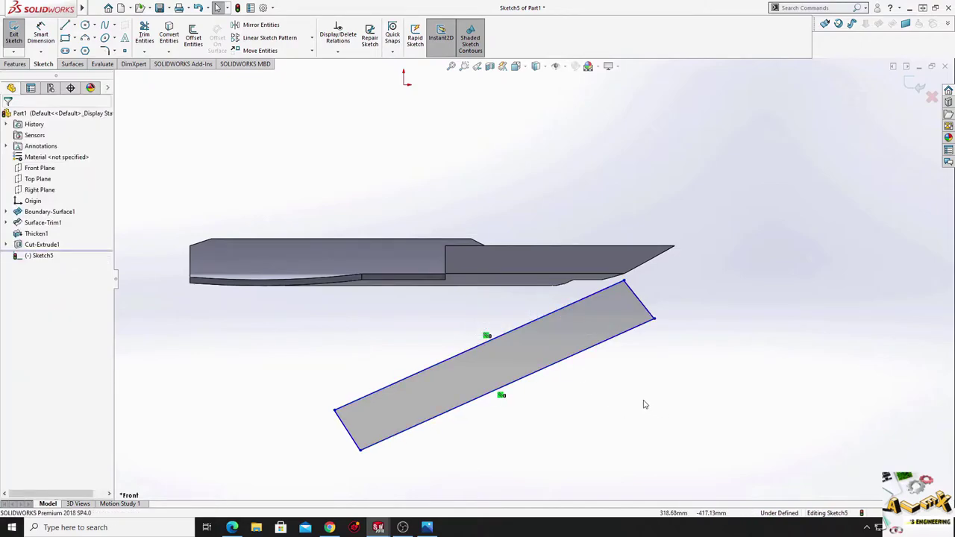
pyautogui.click(648, 311)
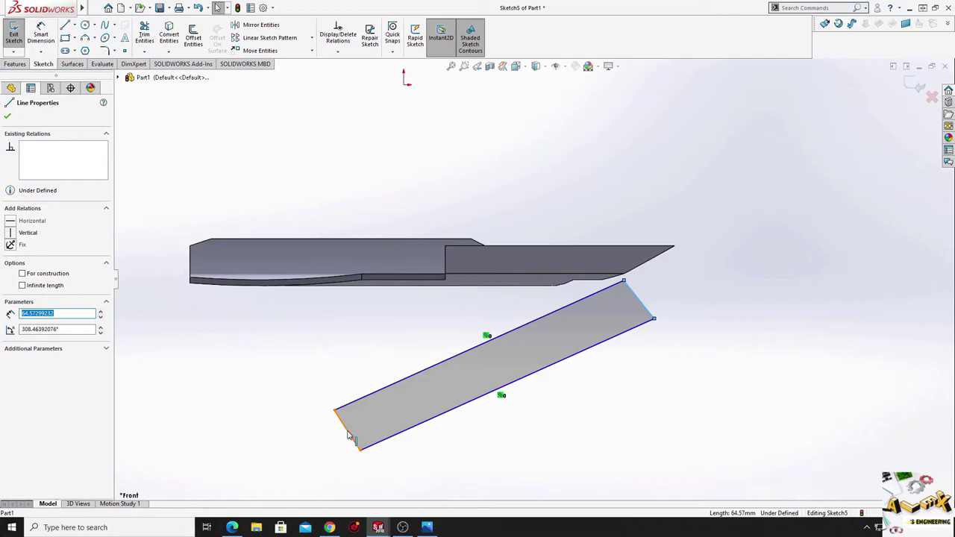
pyautogui.keyDown('ctrl'); pyautogui.click(346, 435); pyautogui.keyUp('ctrl')
pyautogui.click(454, 401)
pyautogui.click(574, 442)
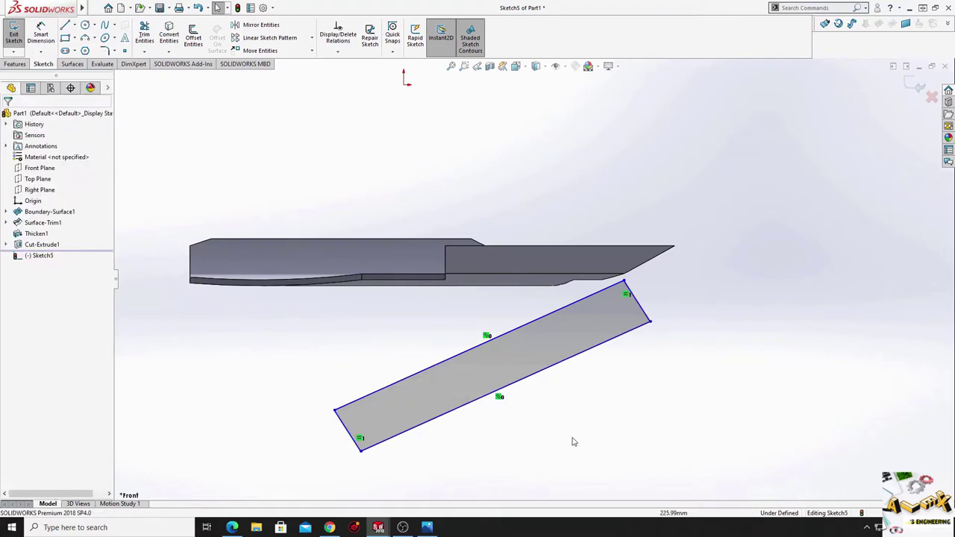
pyautogui.keyDown('ctrl'); pyautogui.moveTo(574, 442); pyautogui.dragTo(572, 390, button='middle'); pyautogui.keyUp('ctrl')
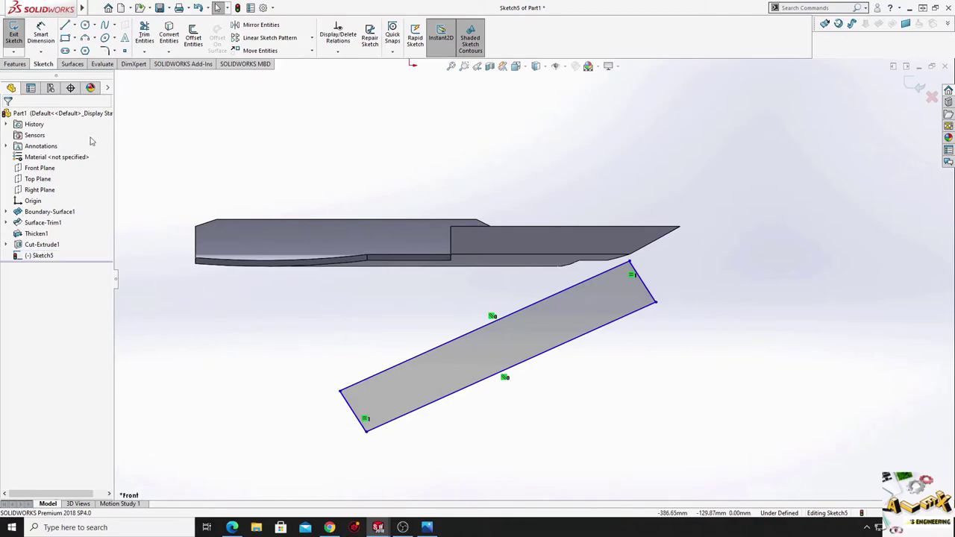
# Dimension the strip 20 mm wide and 340 mm long.
pyautogui.click(41, 35)
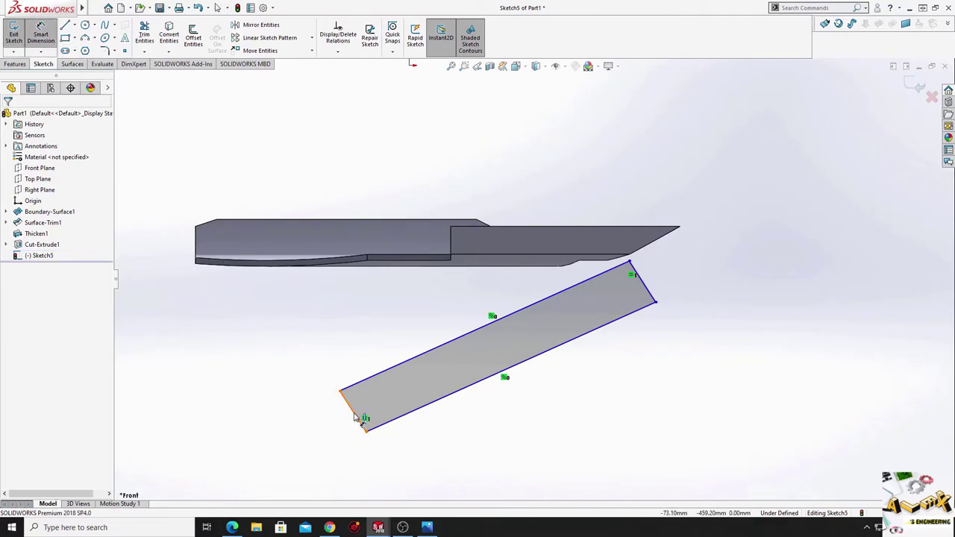
pyautogui.click(356, 418)
pyautogui.click(326, 447)
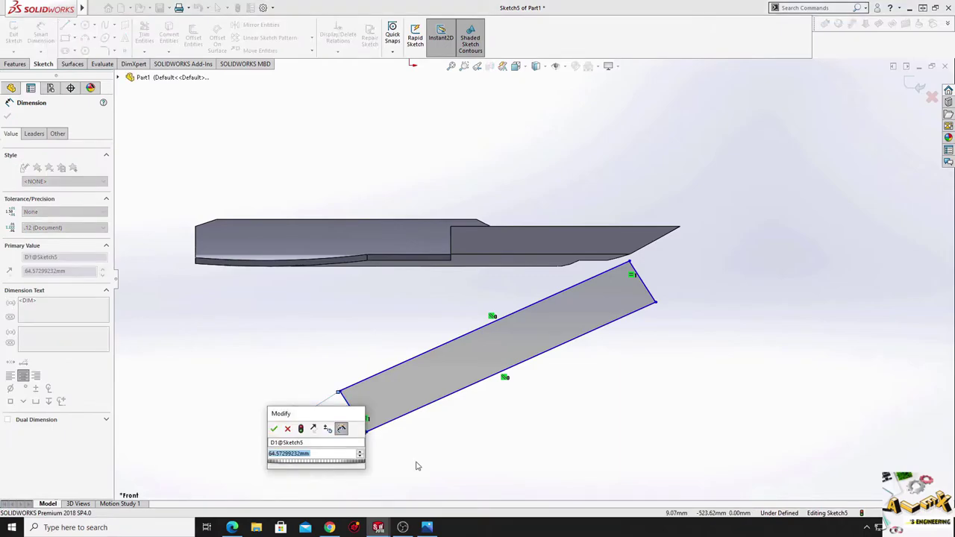
pyautogui.write('20')
pyautogui.press('Return')
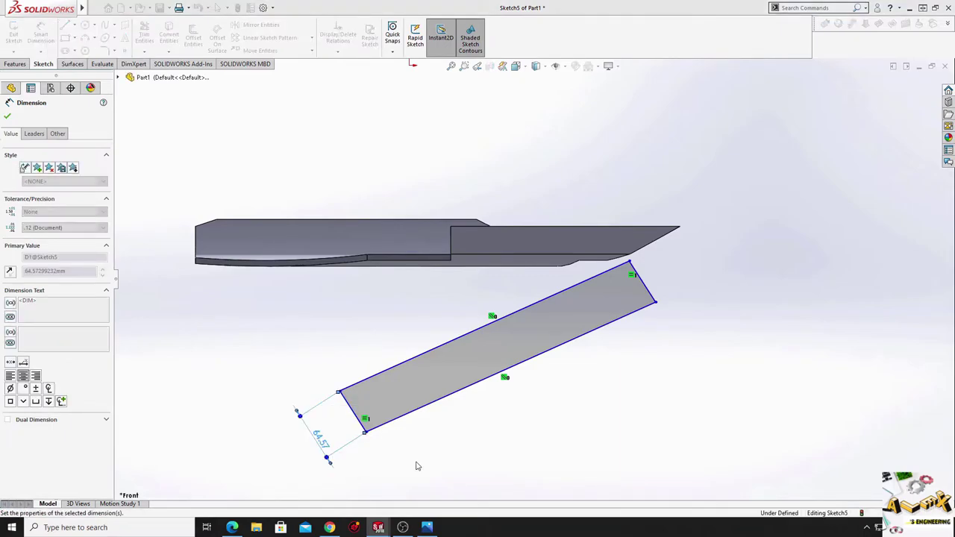
pyautogui.click(420, 391)
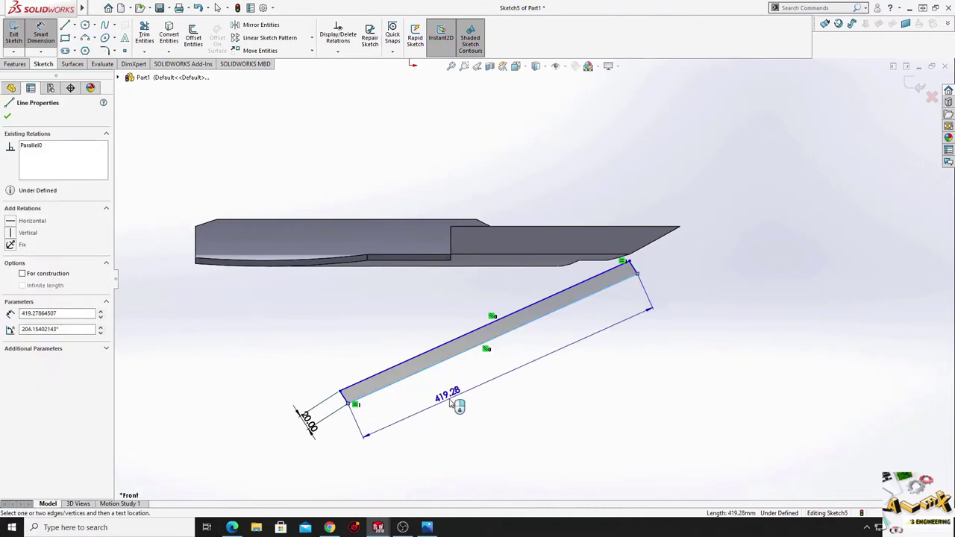
pyautogui.click(420, 391)
pyautogui.write('340')
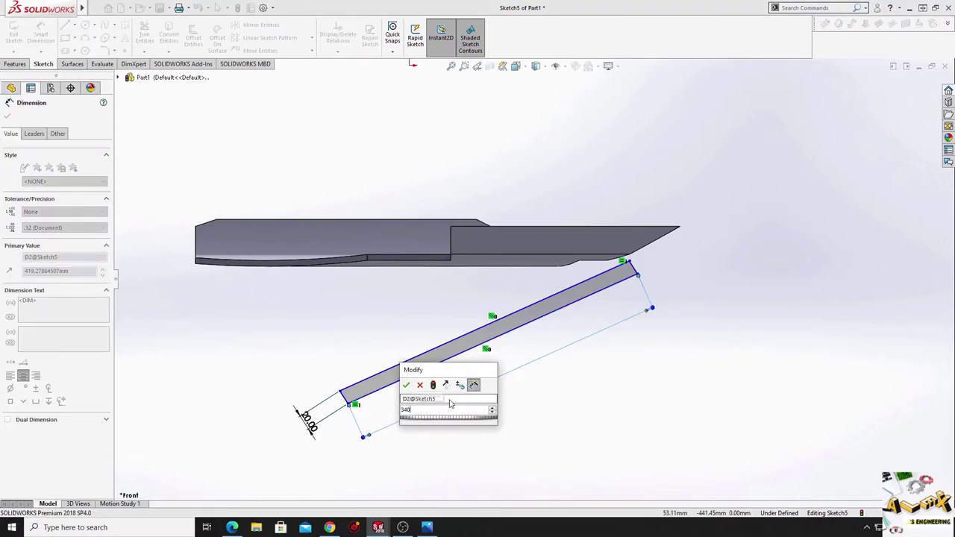
pyautogui.press('Return')
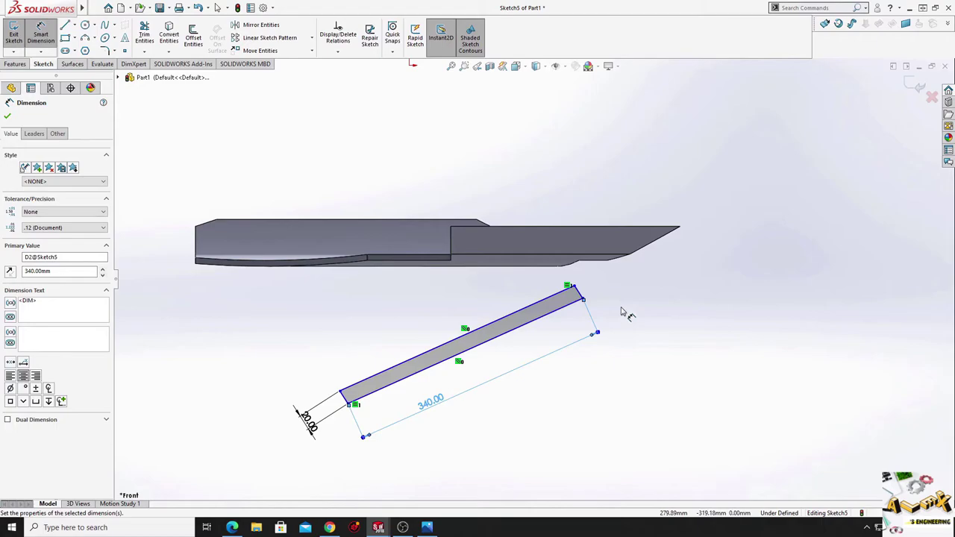
pyautogui.rightClick(625, 313)
pyautogui.click(634, 313)
pyautogui.scroll(-3, 633, 314)
pyautogui.moveTo(633, 315)
pyautogui.mouseDown(button='middle')
pyautogui.moveTo(639, 341)
pyautogui.moveTo(561, 442)
pyautogui.mouseUp(button='middle')
pyautogui.hotkey('ctrl', '8')
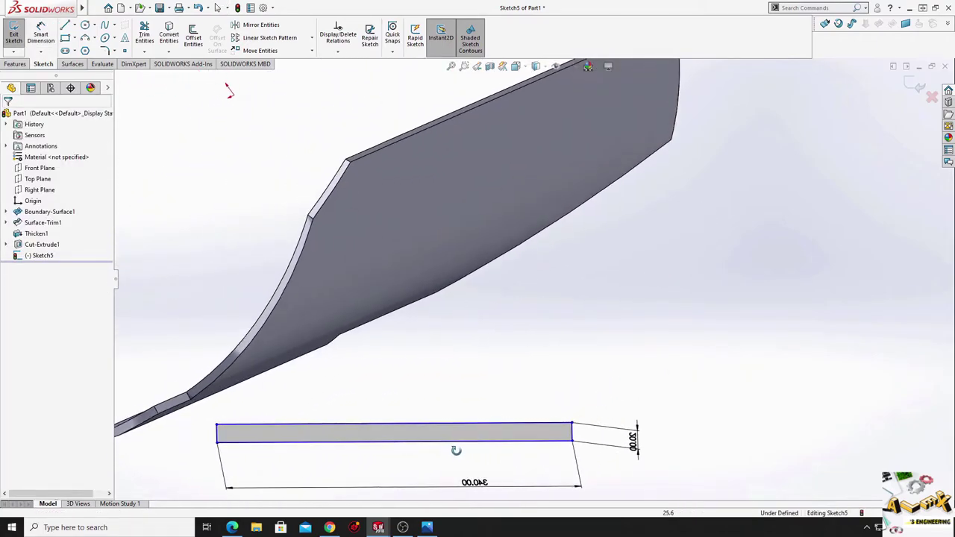
pyautogui.moveTo(455, 454)
pyautogui.keyDown('ctrl'); pyautogui.mouseDown(button='middle')
pyautogui.moveTo(618, 405)
pyautogui.moveTo(490, 401)
pyautogui.moveTo(510, 431)
pyautogui.mouseUp(button='middle'); pyautogui.keyUp('ctrl')
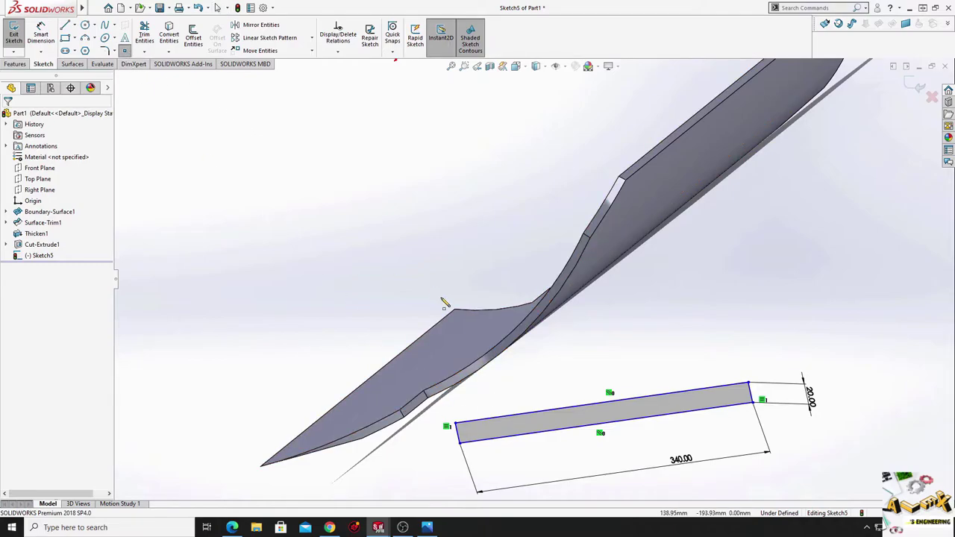
# Zoom and rotate to locate the strip's end and the blade edge vertex.
pyautogui.scroll(-2, 482, 385)
pyautogui.scroll(-2, 490, 405)
pyautogui.scroll(-2, 477, 304)
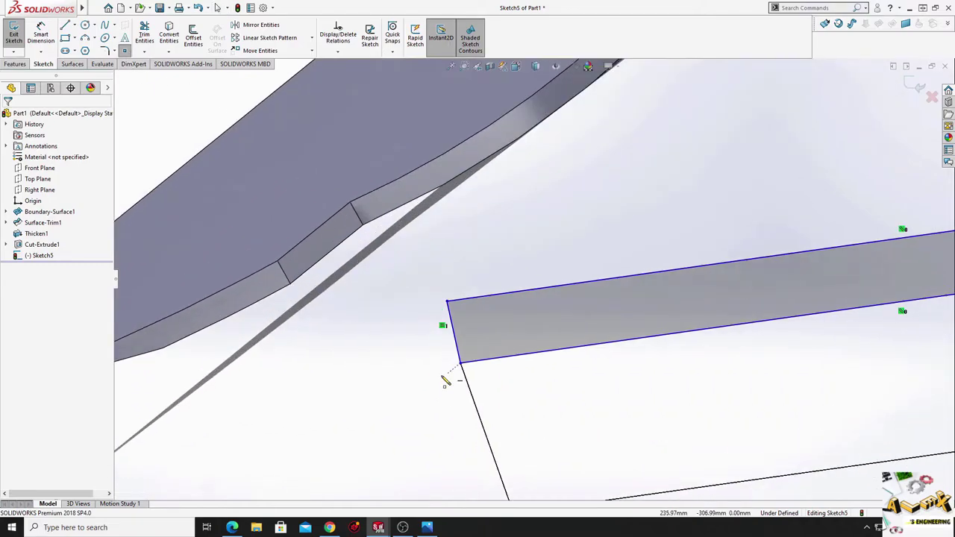
pyautogui.scroll(-2, 448, 379)
pyautogui.click(469, 302)
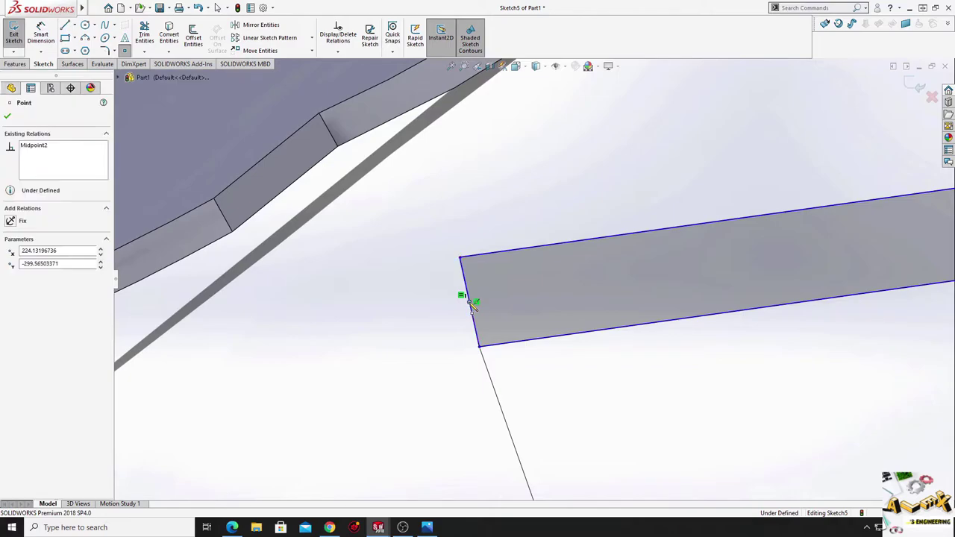
pyautogui.click(424, 313)
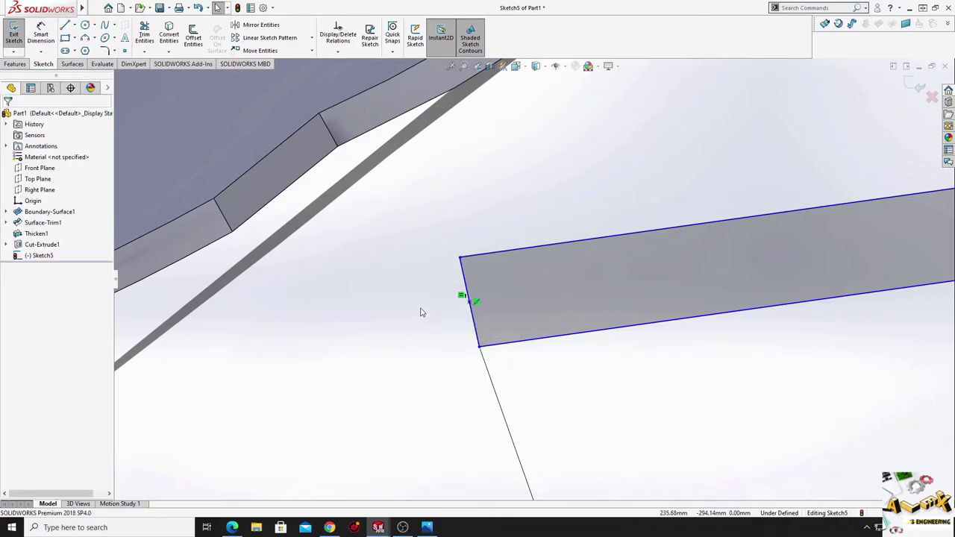
pyautogui.moveTo(424, 314)
pyautogui.mouseDown(button='middle')
pyautogui.moveTo(428, 284)
pyautogui.moveTo(429, 344)
pyautogui.moveTo(457, 368)
pyautogui.mouseUp(button='middle')
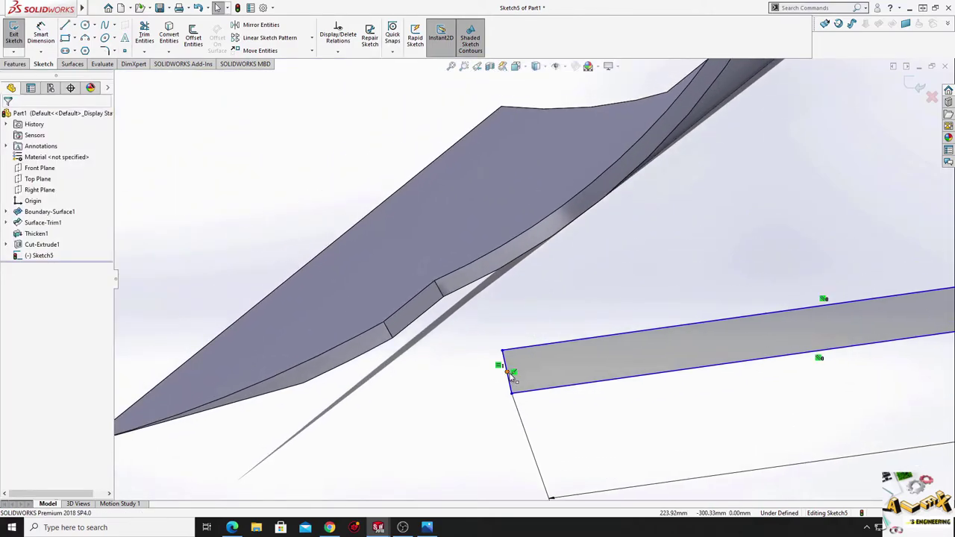
pyautogui.click(502, 351)
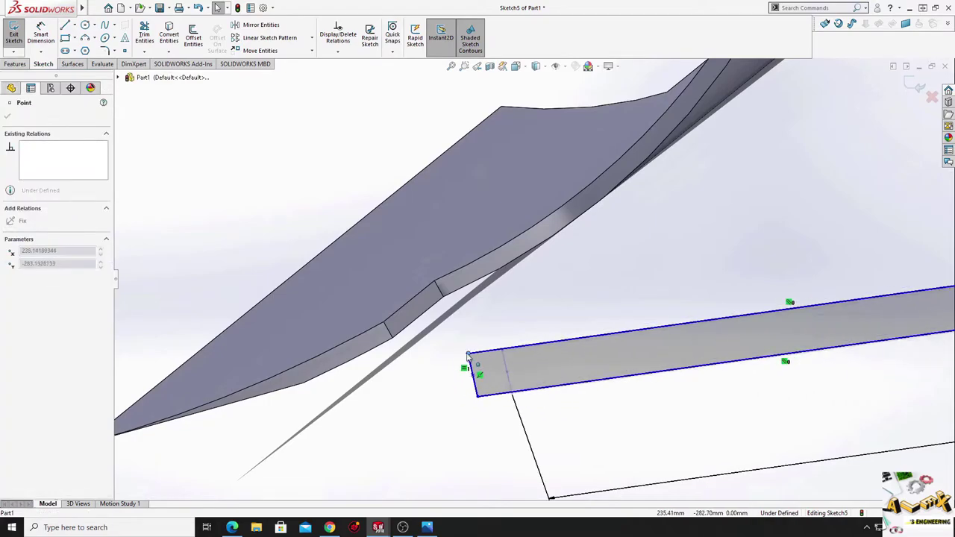
pyautogui.moveTo(503, 352); pyautogui.dragTo(466, 395, button='middle')
pyautogui.keyDown('ctrl'); pyautogui.click(396, 342); pyautogui.keyUp('ctrl')
pyautogui.click(477, 396)
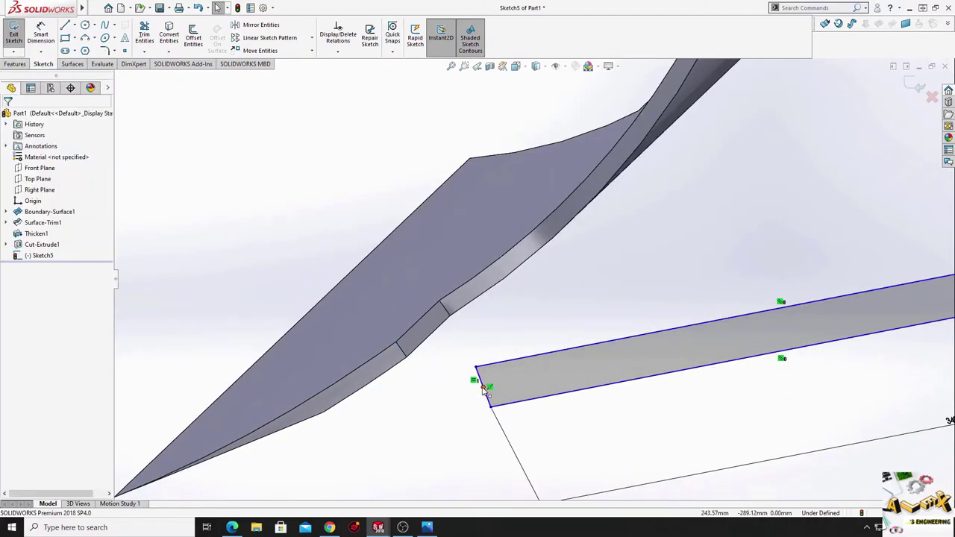
# Make the midpoint of the strip's left end coincident with the blade edge vertex.
pyautogui.click(484, 386)
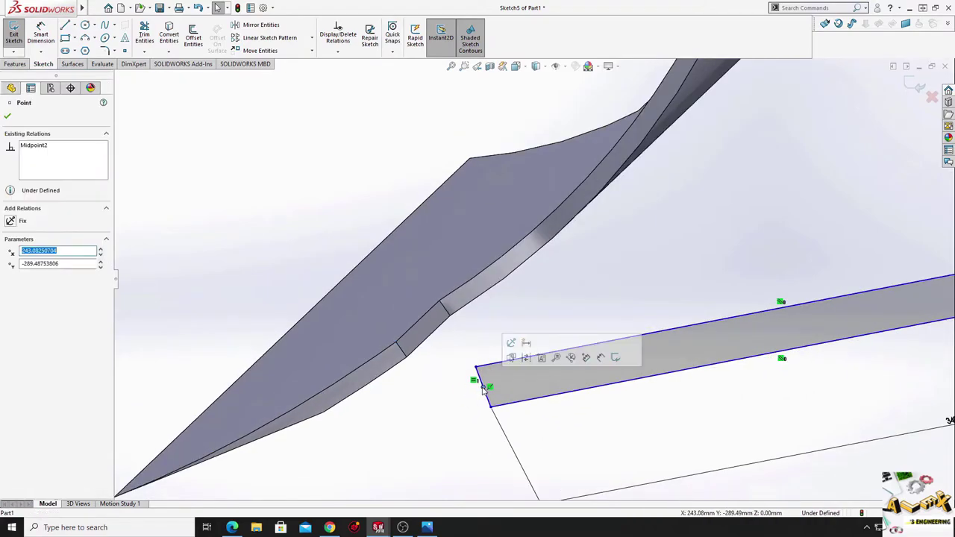
pyautogui.keyDown('ctrl'); pyautogui.click(408, 360); pyautogui.keyUp('ctrl')
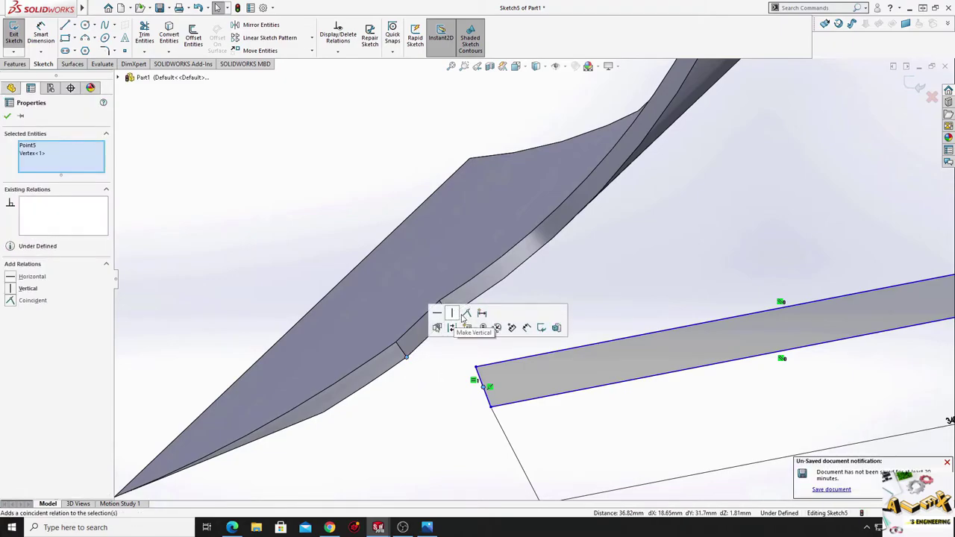
pyautogui.click(466, 314)
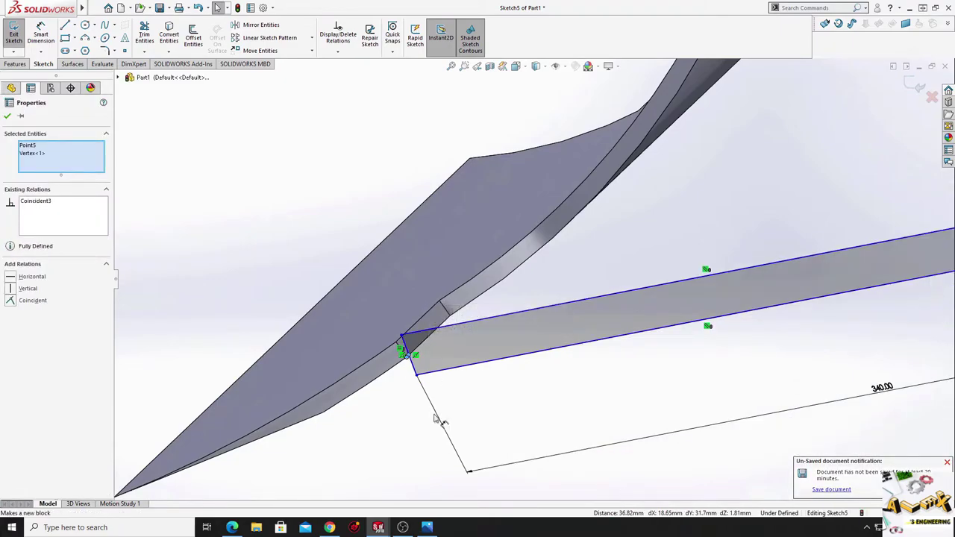
pyautogui.click(405, 446)
pyautogui.moveTo(405, 446)
pyautogui.mouseDown(button='middle')
pyautogui.moveTo(382, 370)
pyautogui.moveTo(167, 151)
pyautogui.mouseUp(button='middle')
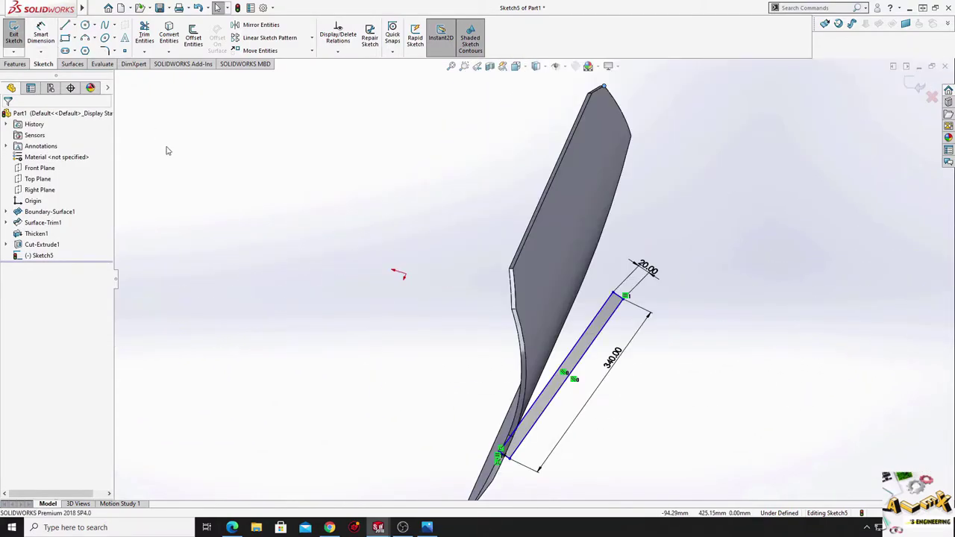
# Dimension the strip's edge 280 mm from the point near the blade tip.
pyautogui.click(47, 37)
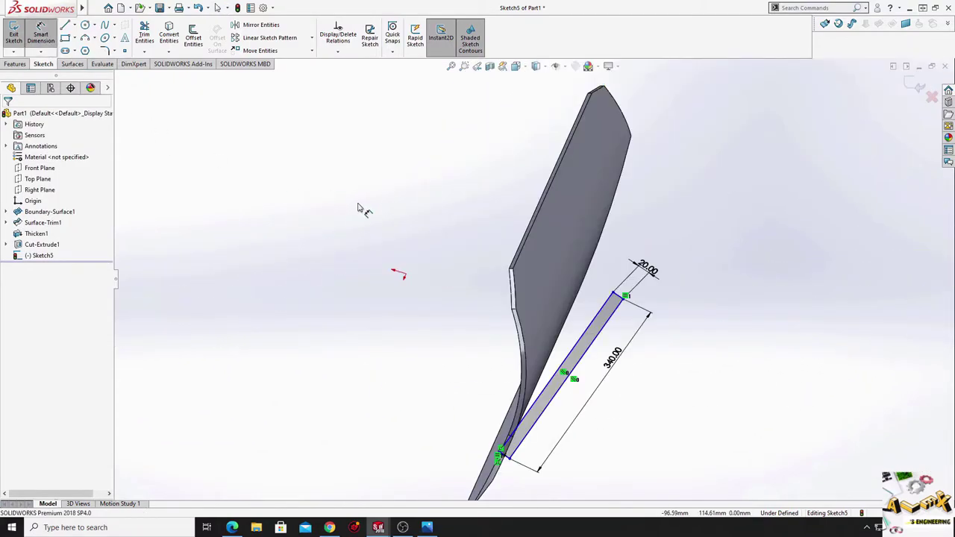
pyautogui.click(608, 302)
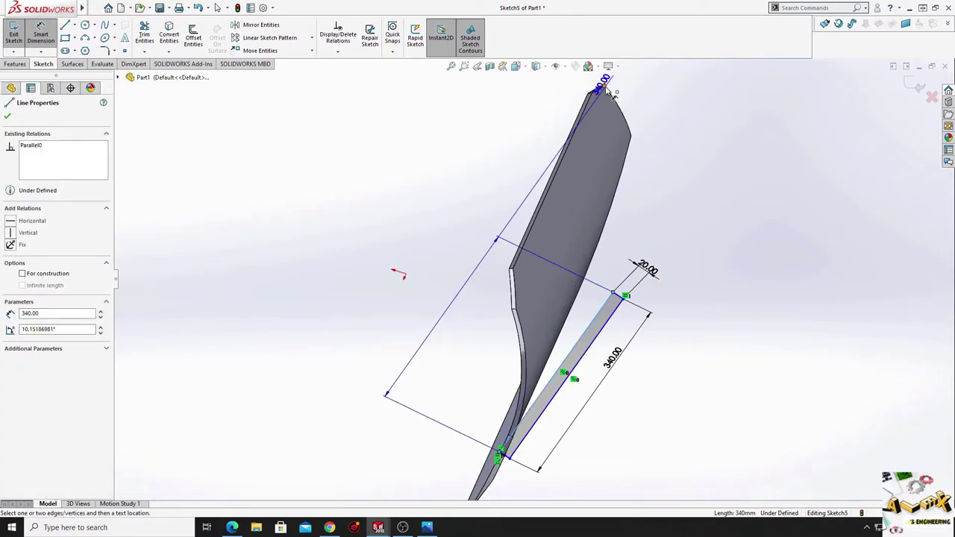
pyautogui.click(603, 87)
pyautogui.click(681, 149)
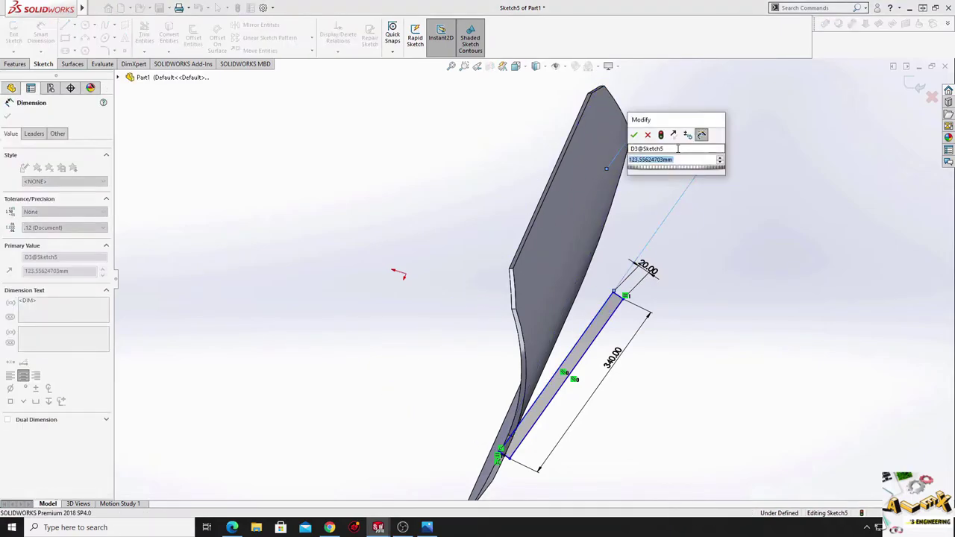
pyautogui.write('280')
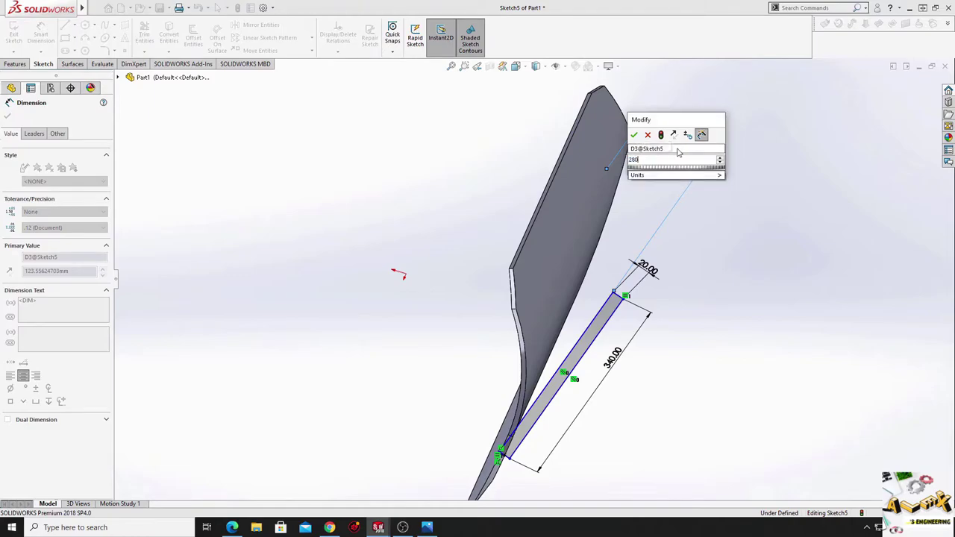
pyautogui.press('Return')
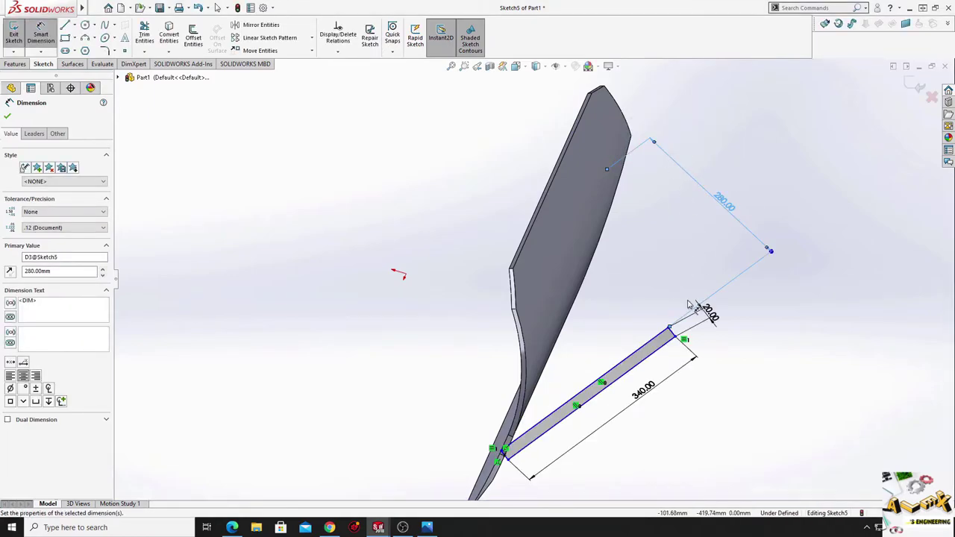
pyautogui.rightClick(635, 259)
pyautogui.click(648, 279)
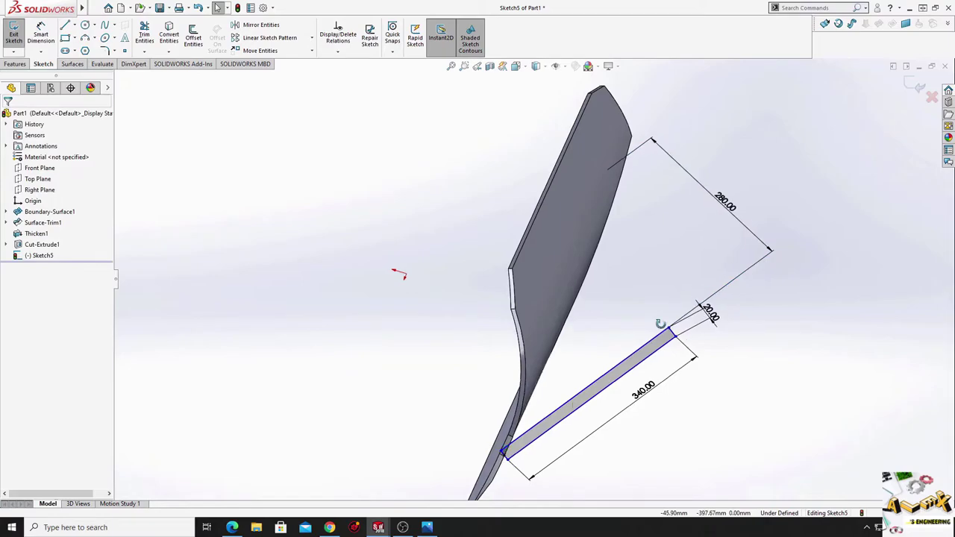
pyautogui.moveTo(666, 328)
pyautogui.mouseDown(button='middle')
pyautogui.moveTo(682, 341)
pyautogui.moveTo(407, 314)
pyautogui.mouseUp(button='middle')
# Add a 340.80 mm dimension from the origin to the strip's far edge.
pyautogui.press('d')
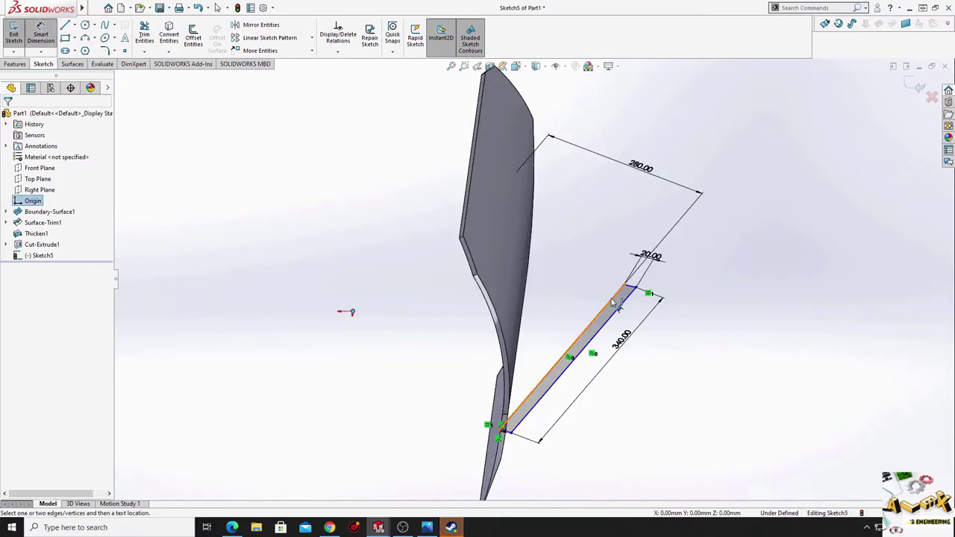
pyautogui.click(611, 301)
pyautogui.click(352, 311)
pyautogui.click(574, 257)
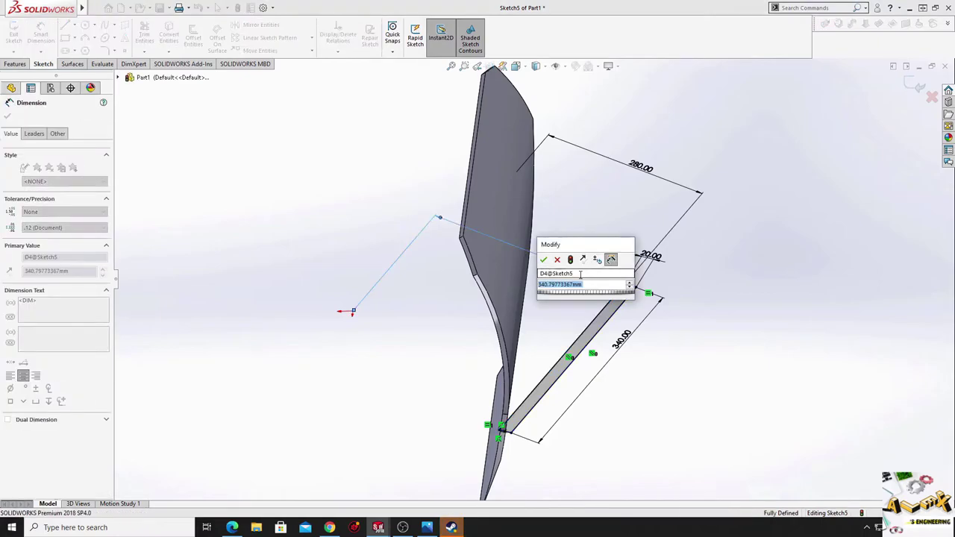
pyautogui.click(542, 260)
pyautogui.click(699, 317)
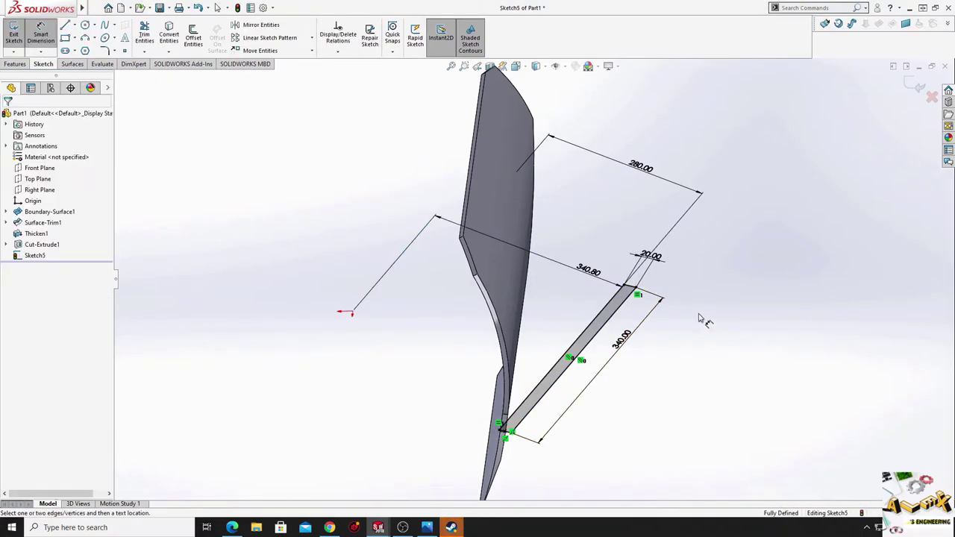
pyautogui.rightClick(279, 241)
pyautogui.click(315, 271)
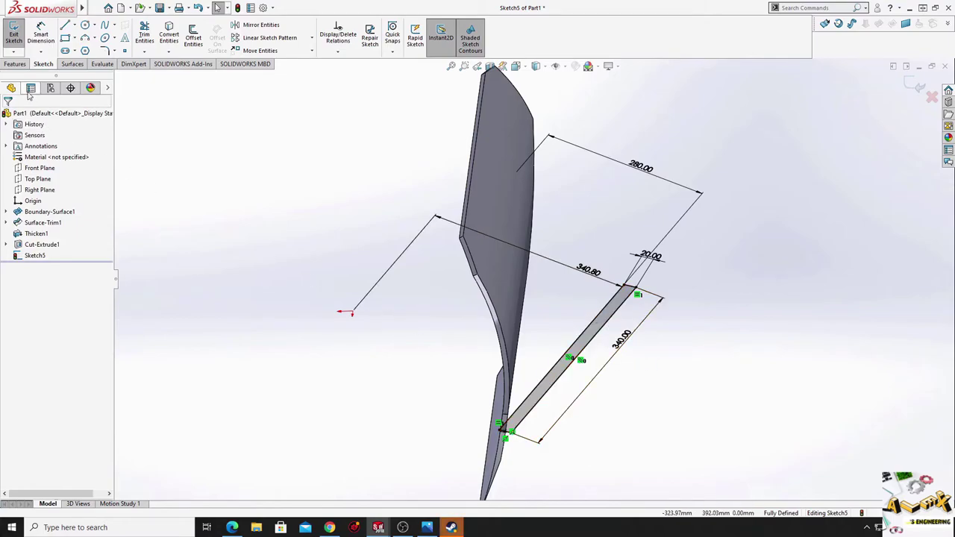
pyautogui.click(16, 64)
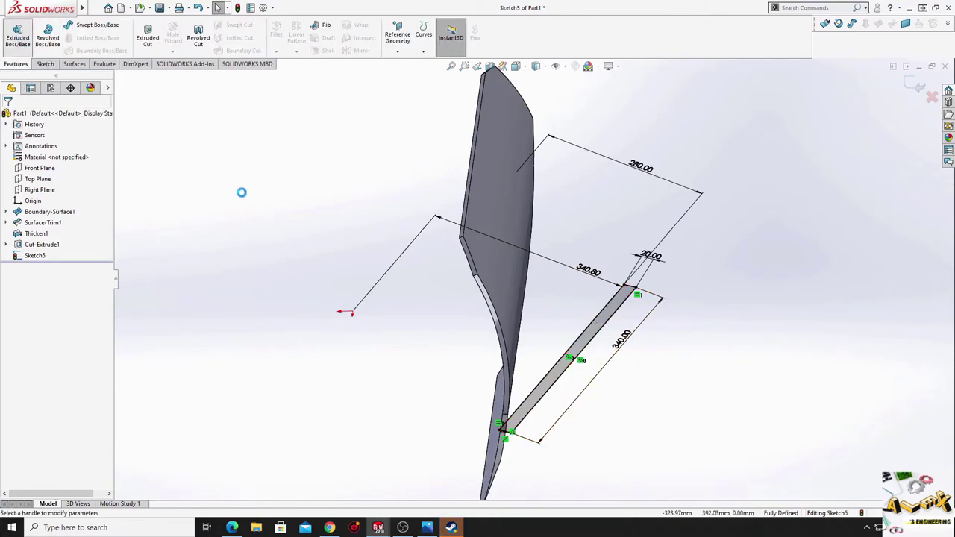
# Extrude the strip sketch 80 mm blind into a solid bar merged with the blade.
pyautogui.moveTo(570, 406)
pyautogui.mouseDown(button='middle')
pyautogui.moveTo(510, 347)
pyautogui.moveTo(544, 361)
pyautogui.mouseUp(button='middle')
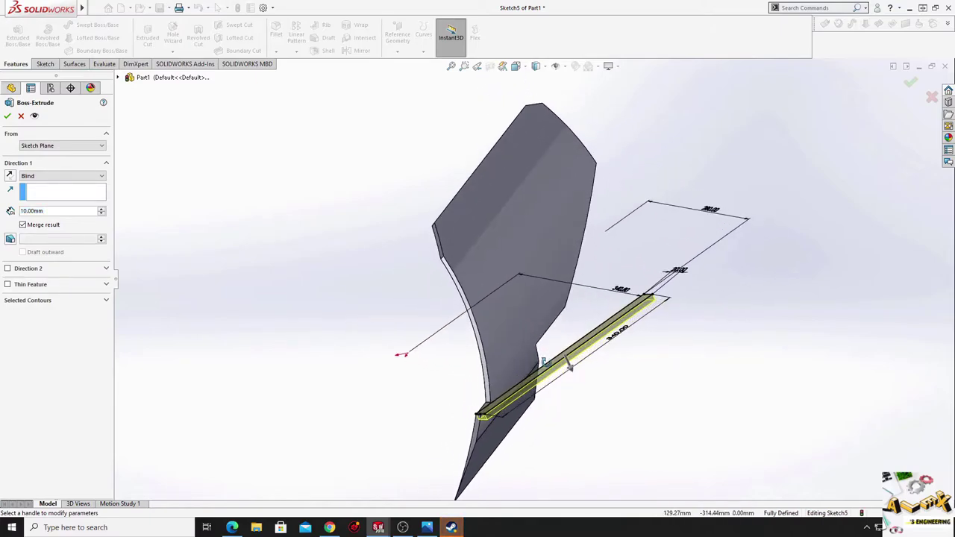
pyautogui.doubleClick(44, 210)
pyautogui.write('80')
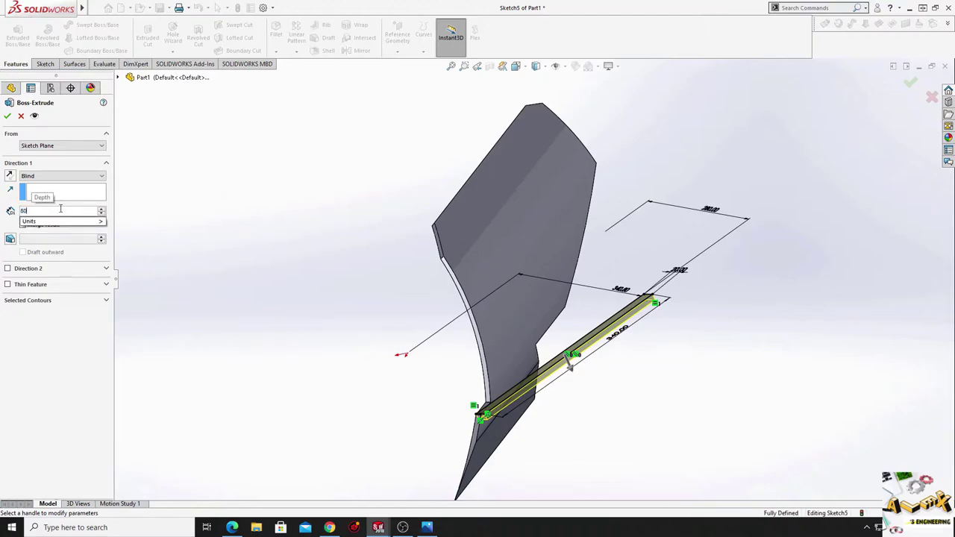
pyautogui.press('Return')
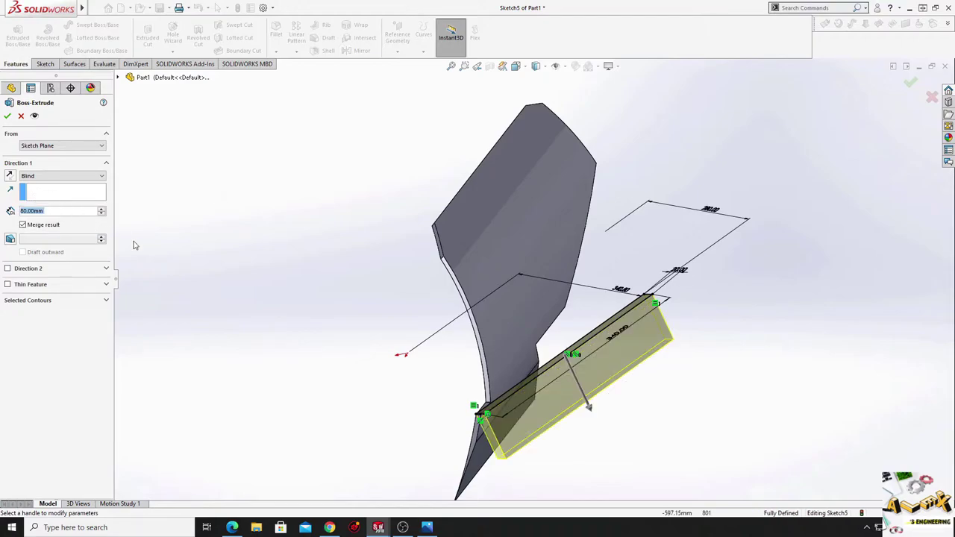
pyautogui.click(8, 116)
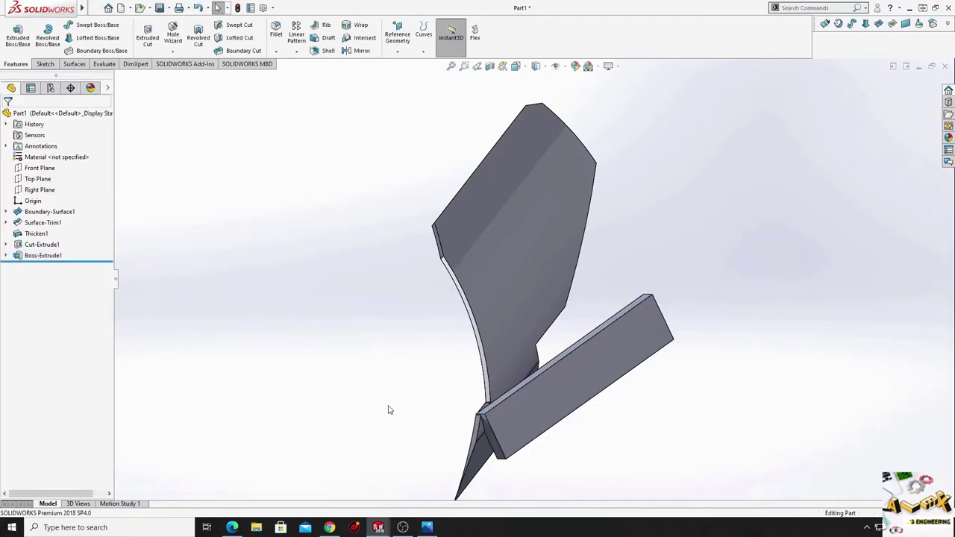
pyautogui.moveTo(390, 409)
pyautogui.mouseDown(button='middle')
pyautogui.moveTo(481, 435)
pyautogui.moveTo(437, 367)
pyautogui.moveTo(388, 355)
pyautogui.moveTo(430, 299)
pyautogui.moveTo(429, 360)
pyautogui.moveTo(445, 398)
pyautogui.moveTo(417, 411)
pyautogui.moveTo(420, 428)
pyautogui.moveTo(450, 454)
pyautogui.moveTo(473, 420)
pyautogui.moveTo(368, 365)
pyautogui.moveTo(393, 404)
pyautogui.moveTo(413, 388)
pyautogui.moveTo(350, 430)
pyautogui.moveTo(407, 478)
pyautogui.moveTo(405, 402)
pyautogui.moveTo(303, 363)
pyautogui.moveTo(292, 405)
pyautogui.moveTo(357, 453)
pyautogui.moveTo(373, 314)
pyautogui.mouseUp(button='middle')
pyautogui.click(373, 315)
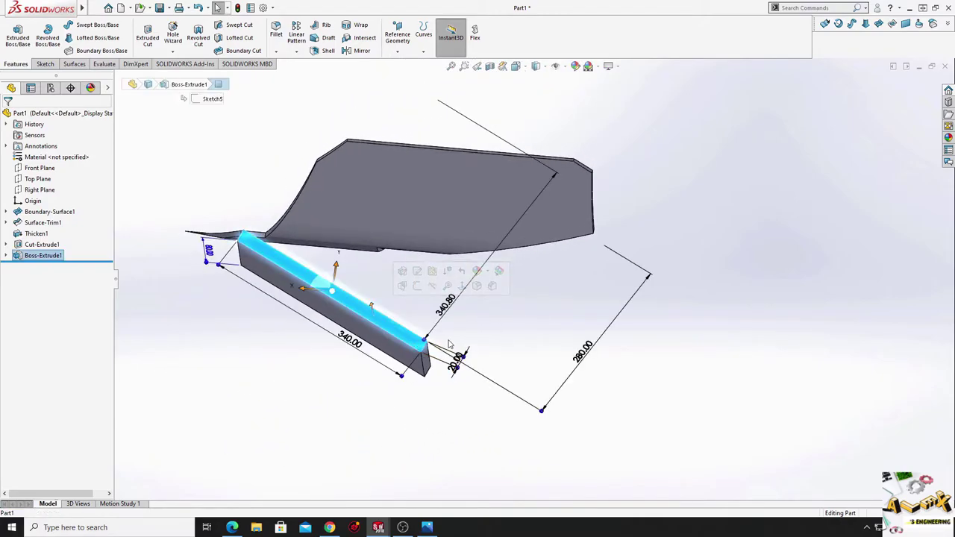
# Start a new sketch on the bar's top face and view it normal to the screen.
pyautogui.click(382, 317)
pyautogui.click(415, 291)
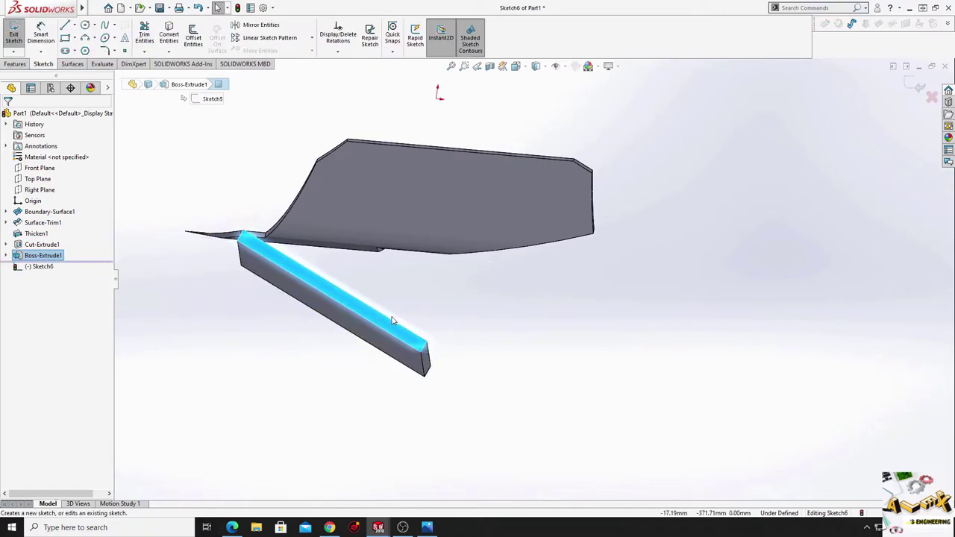
pyautogui.click(39, 266)
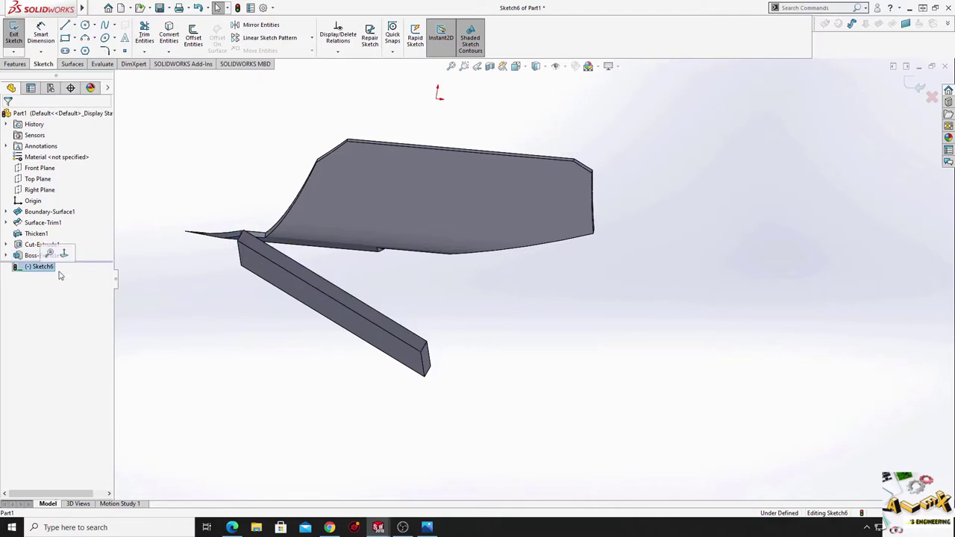
pyautogui.click(68, 252)
pyautogui.keyDown('ctrl'); pyautogui.moveTo(576, 307); pyautogui.dragTo(495, 335, button='middle'); pyautogui.keyUp('ctrl')
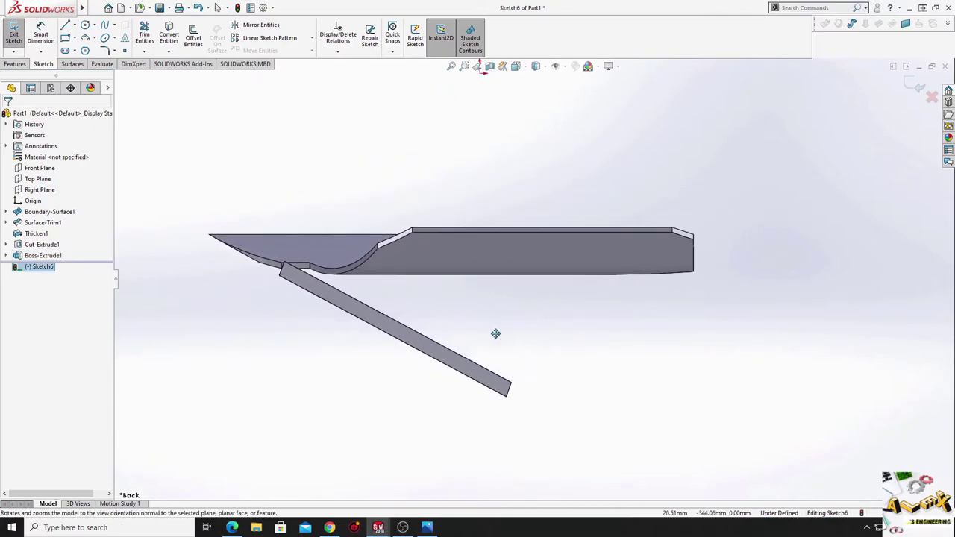
# Draw a closed four-sided line outline resting on the bar's edge.
pyautogui.click(66, 26)
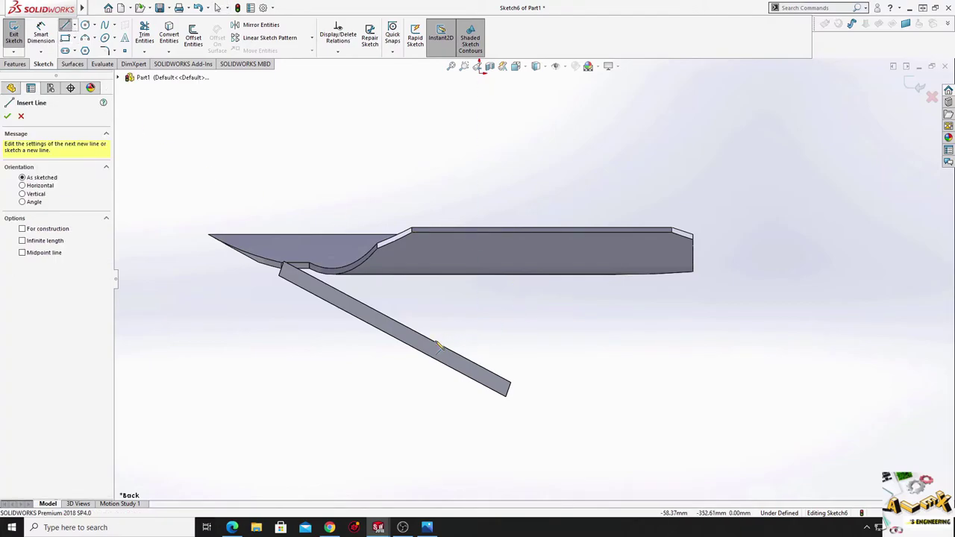
pyautogui.click(446, 351)
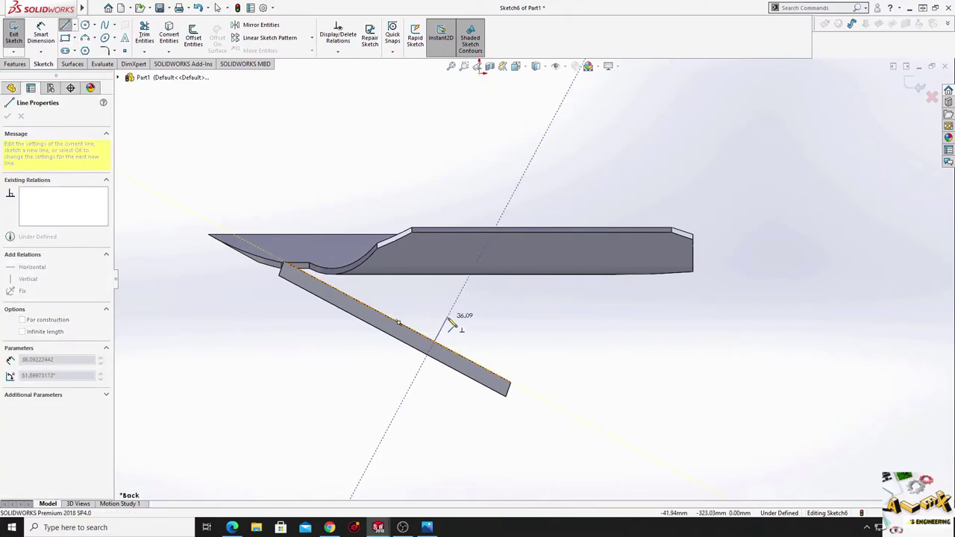
pyautogui.click(447, 317)
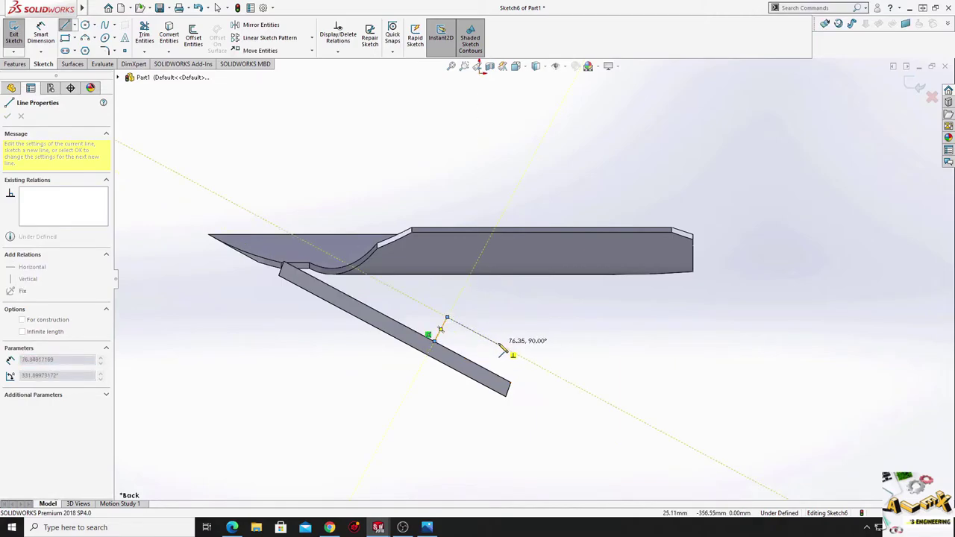
pyautogui.click(497, 378)
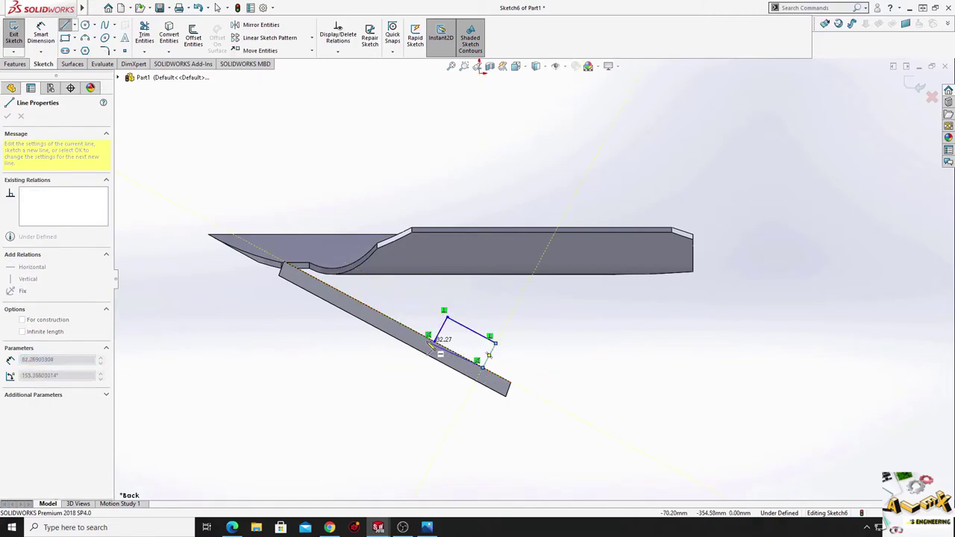
pyautogui.click(435, 340)
pyautogui.rightClick(586, 333)
pyautogui.click(595, 334)
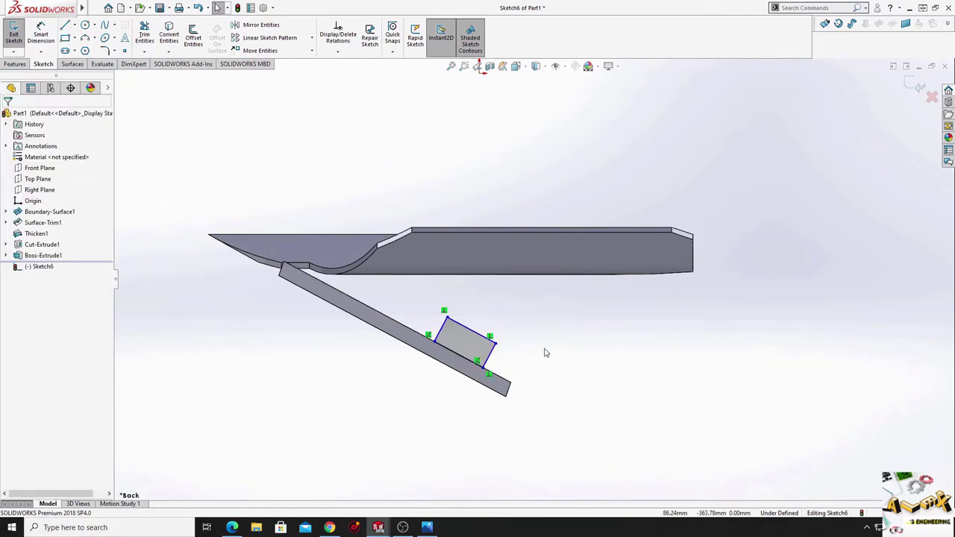
pyautogui.scroll(-2, 513, 331)
pyautogui.keyDown('ctrl'); pyautogui.moveTo(526, 330); pyautogui.dragTo(514, 329, button='middle'); pyautogui.keyUp('ctrl')
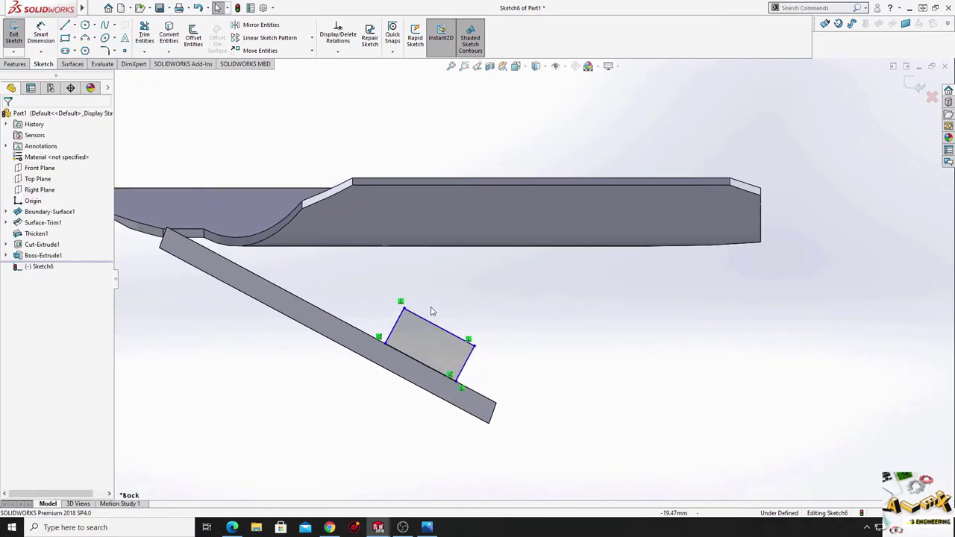
# Dimension the outline's side edge to 30 mm and set its top-edge width.
pyautogui.click(41, 35)
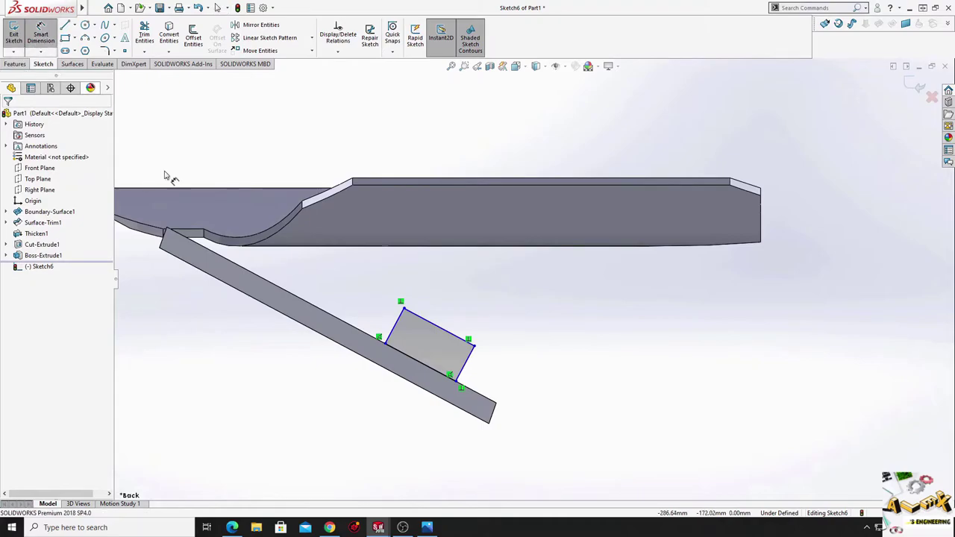
pyautogui.click(396, 329)
pyautogui.click(362, 307)
pyautogui.write('30')
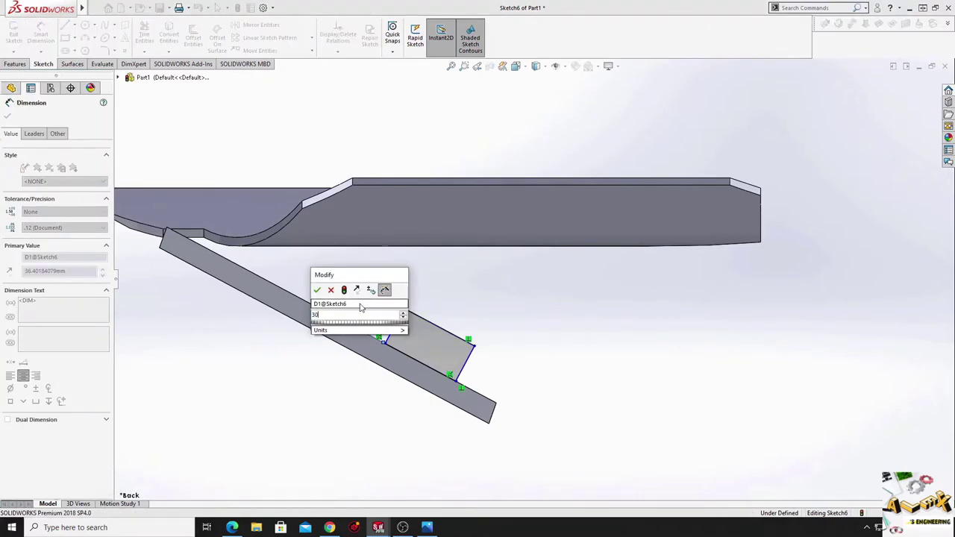
pyautogui.press('Return')
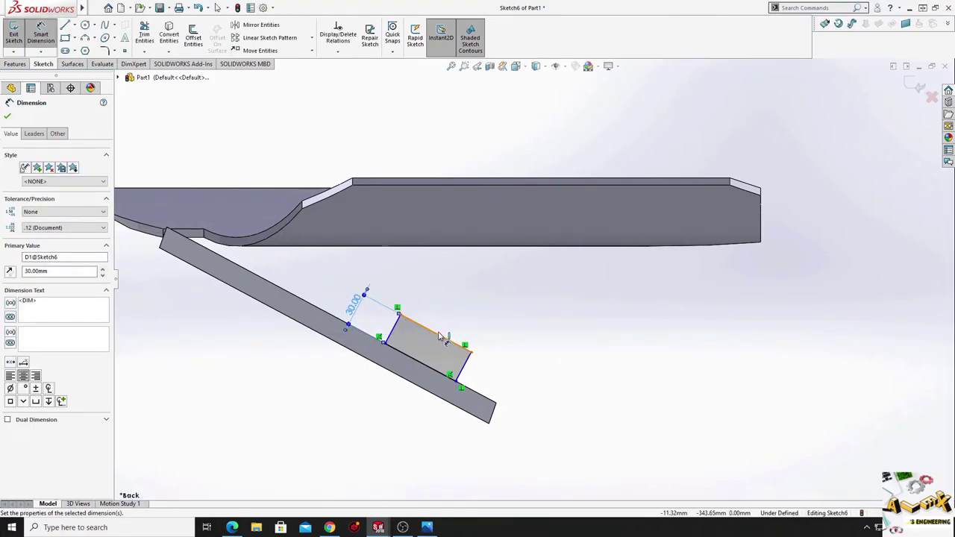
pyautogui.click(442, 333)
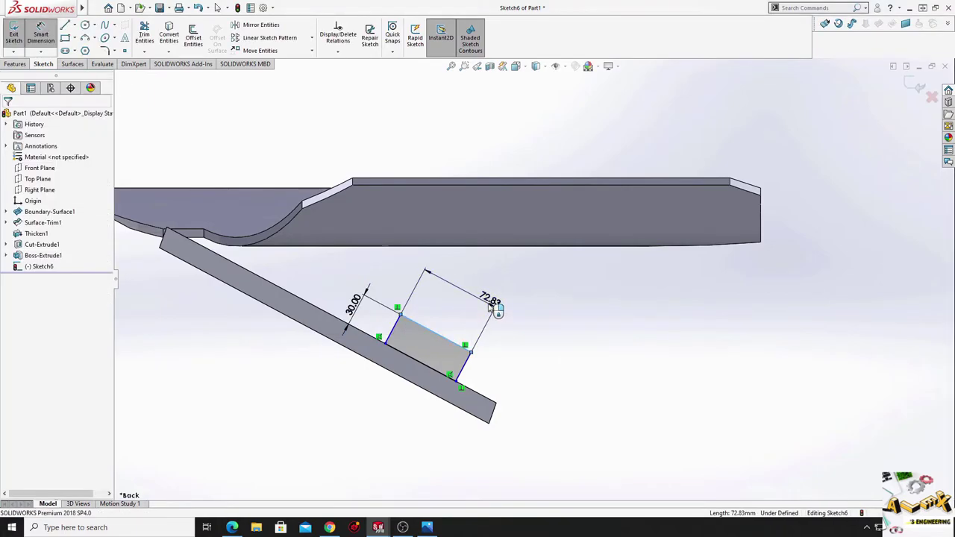
pyautogui.click(490, 305)
pyautogui.write('40')
pyautogui.press('Return')
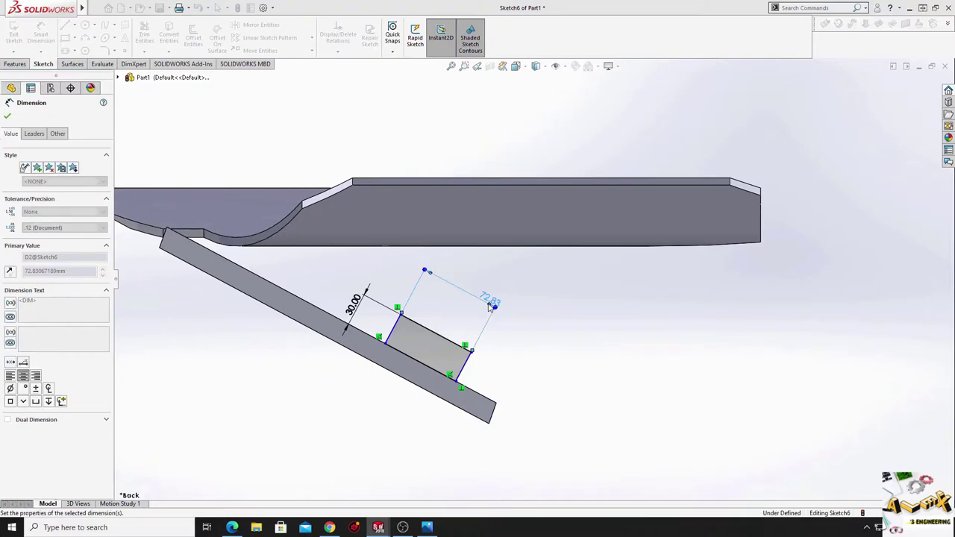
pyautogui.press('Escape')
# Place the outline 250 mm from the bar's left end to fully define the sketch.
pyautogui.moveTo(527, 360); pyautogui.dragTo(375, 428, button='middle')
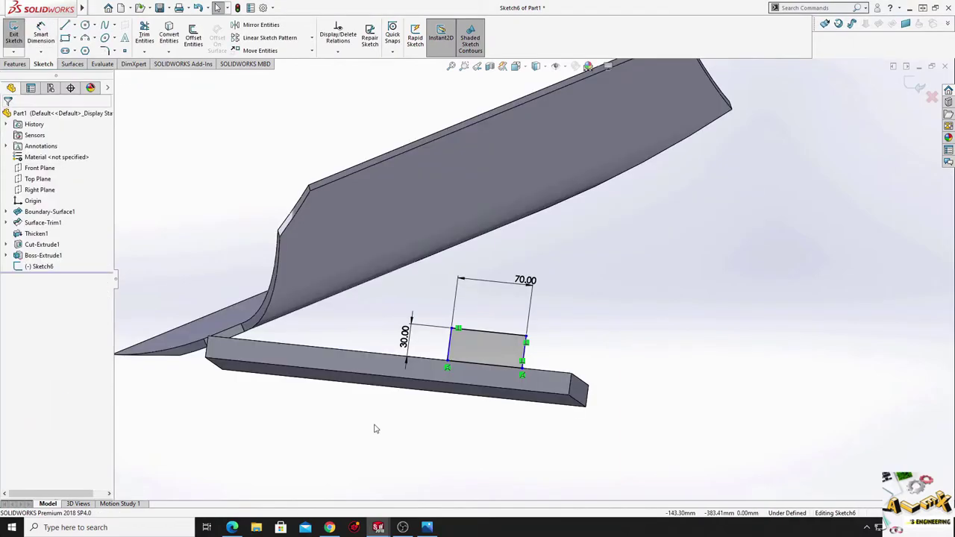
pyautogui.click(41, 36)
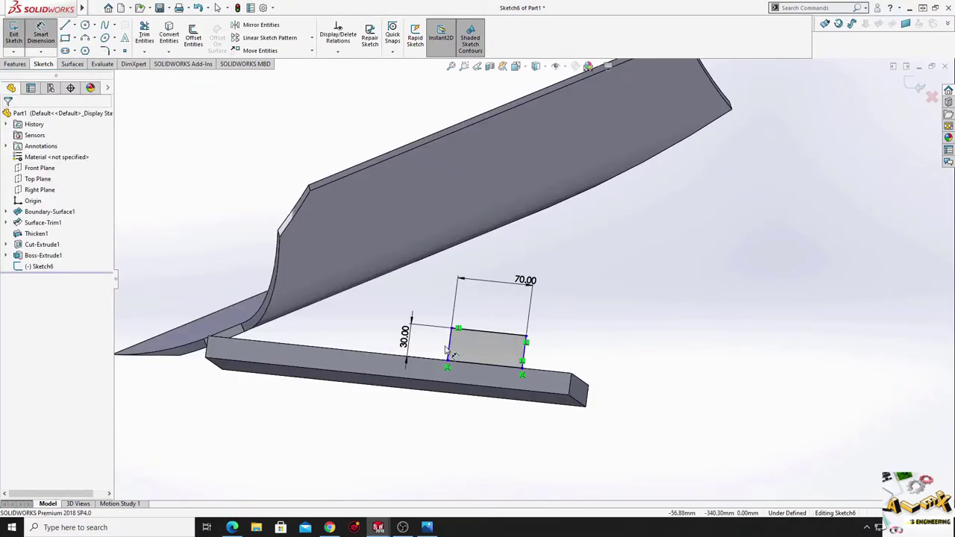
pyautogui.click(448, 353)
pyautogui.click(206, 349)
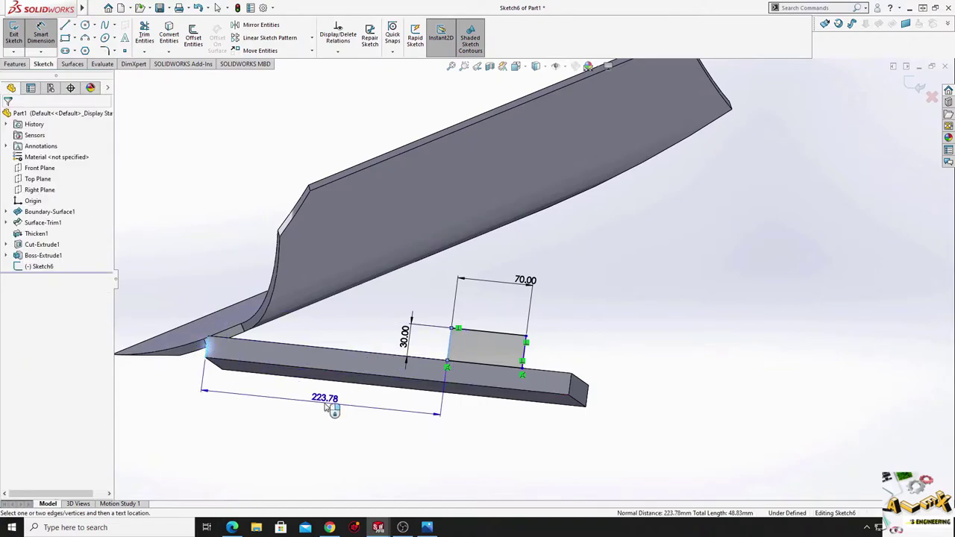
pyautogui.click(323, 412)
pyautogui.write('250')
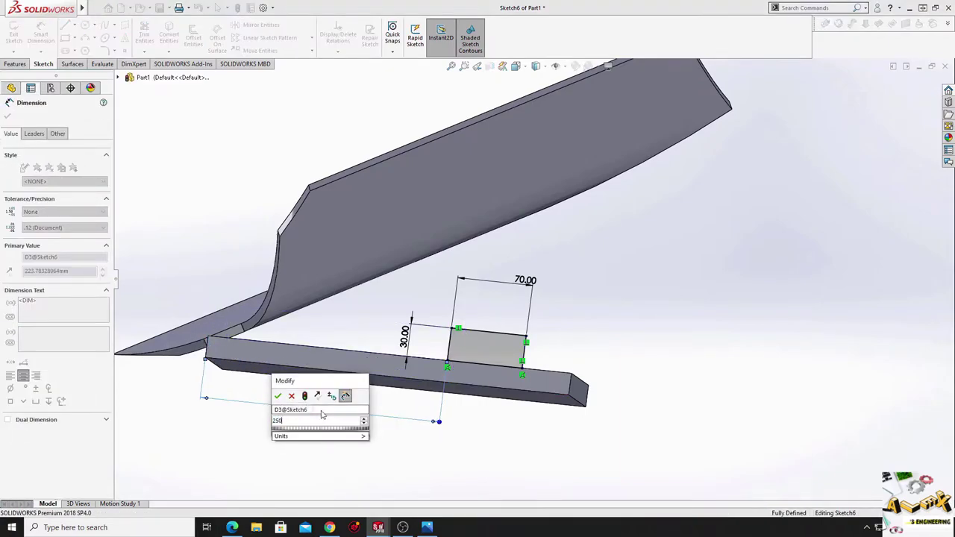
pyautogui.press('Return')
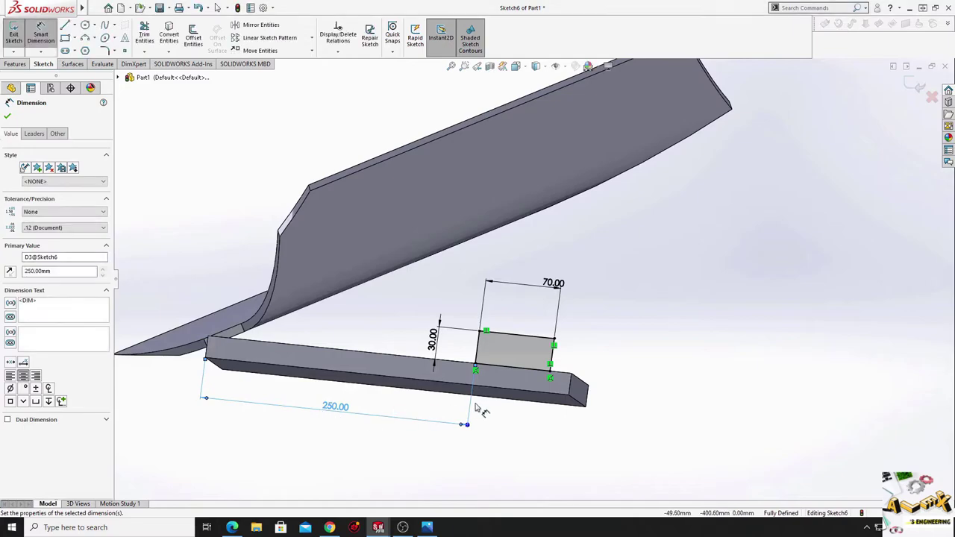
pyautogui.rightClick(635, 324)
pyautogui.click(669, 355)
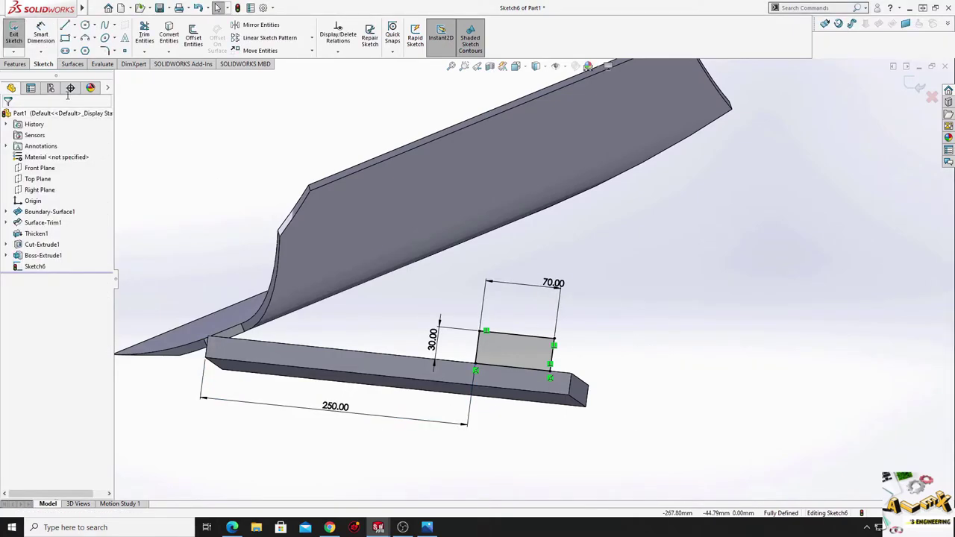
pyautogui.click(15, 64)
# Extrude the rectangle into a post, Blind 350 mm with a 40 mm Direction 2 depth.
pyautogui.click(23, 30)
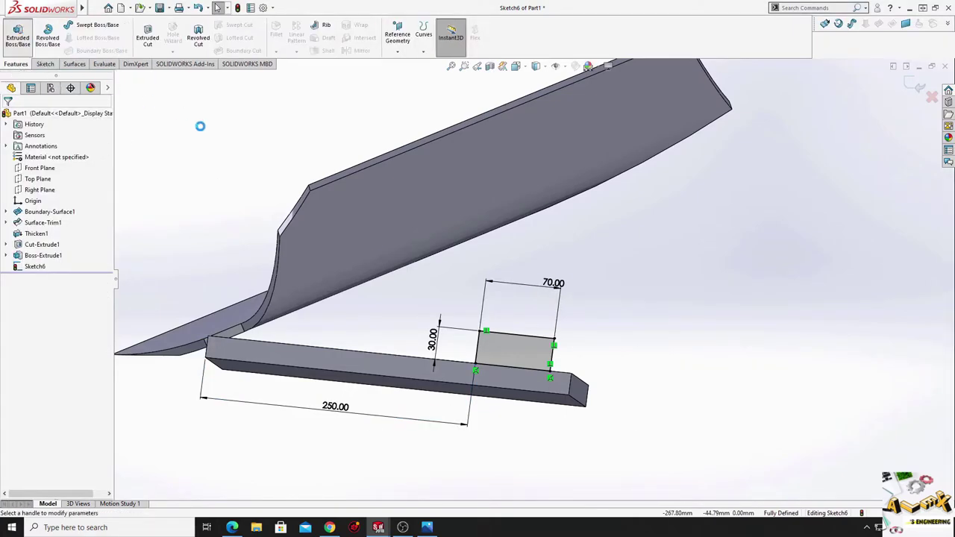
pyautogui.moveTo(213, 132)
pyautogui.mouseDown(button='middle')
pyautogui.moveTo(233, 171)
pyautogui.moveTo(320, 199)
pyautogui.moveTo(238, 212)
pyautogui.moveTo(317, 228)
pyautogui.moveTo(375, 217)
pyautogui.mouseUp(button='middle')
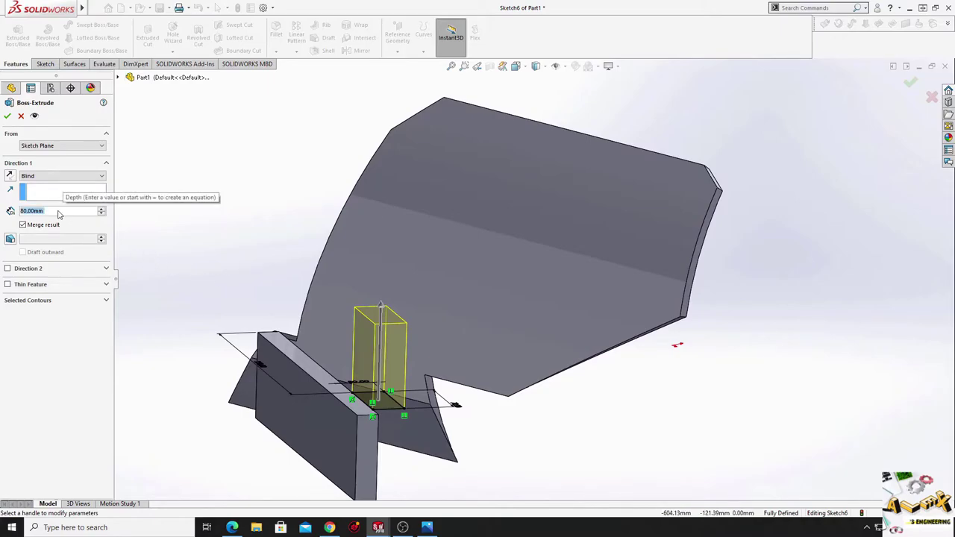
pyautogui.write('350')
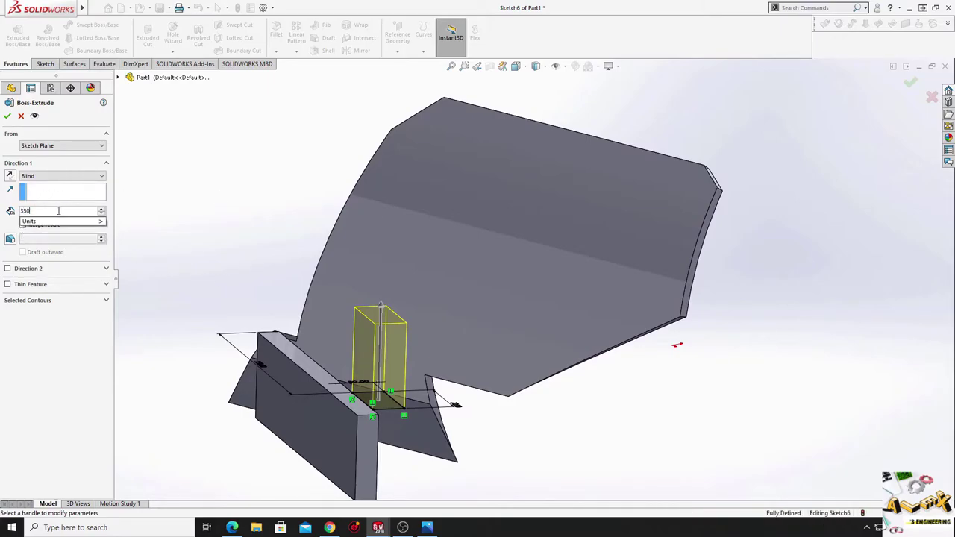
pyautogui.click(9, 270)
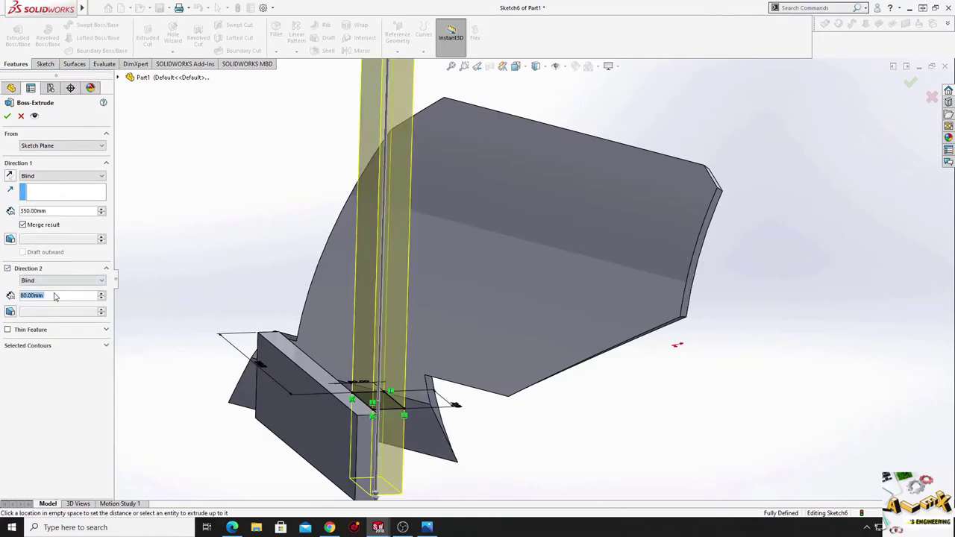
pyautogui.write('40')
pyautogui.press('Return')
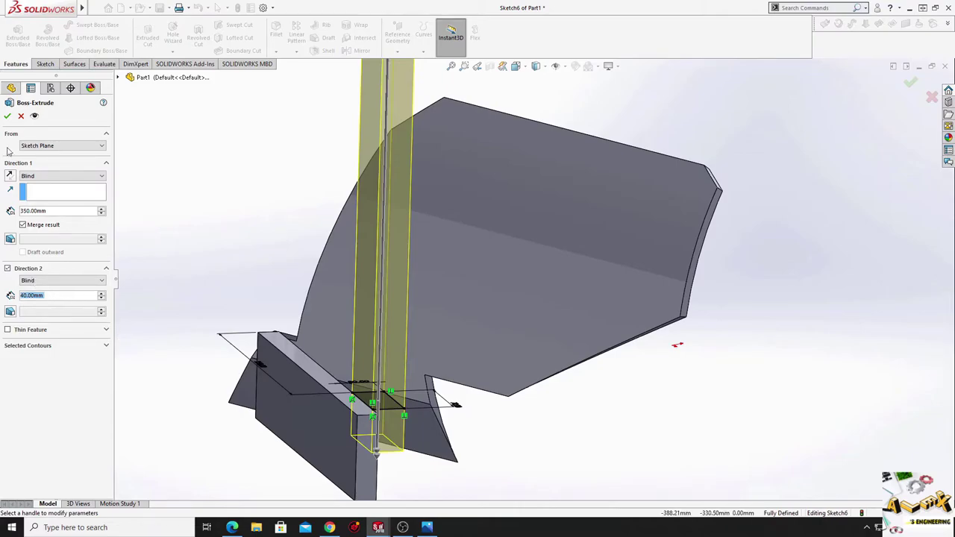
pyautogui.click(8, 117)
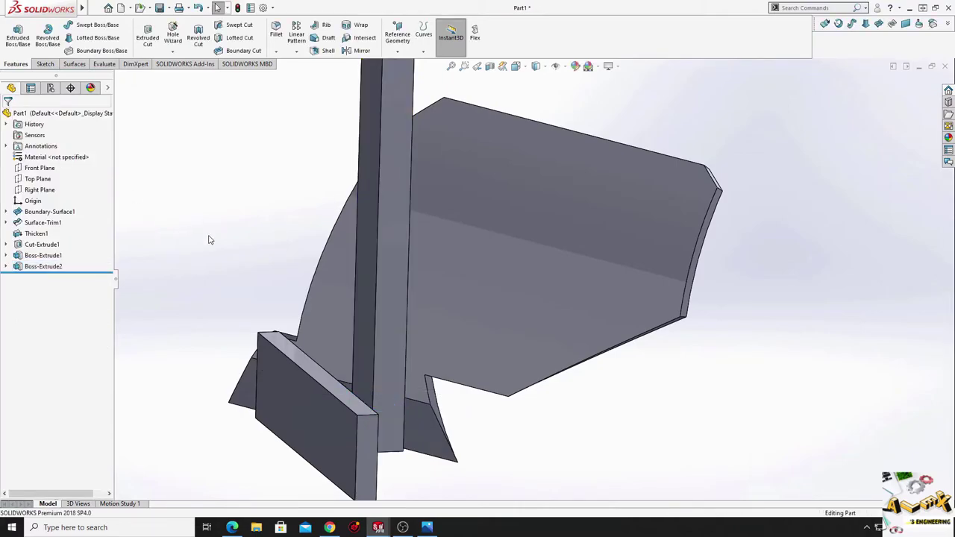
pyautogui.press('Left')
pyautogui.press('Left')
pyautogui.press('Left')
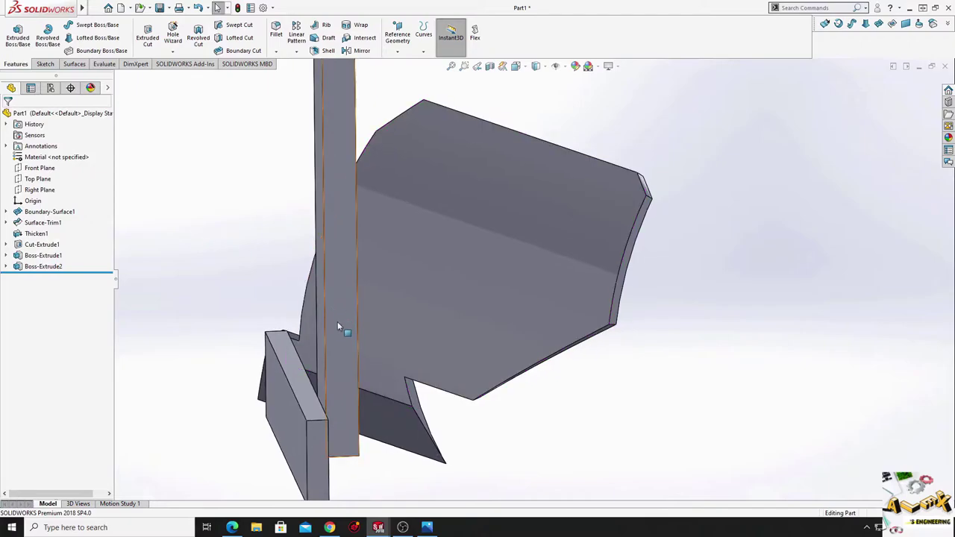
# Start a new sketch on the selected post face, viewed normal to the screen.
pyautogui.click(337, 326)
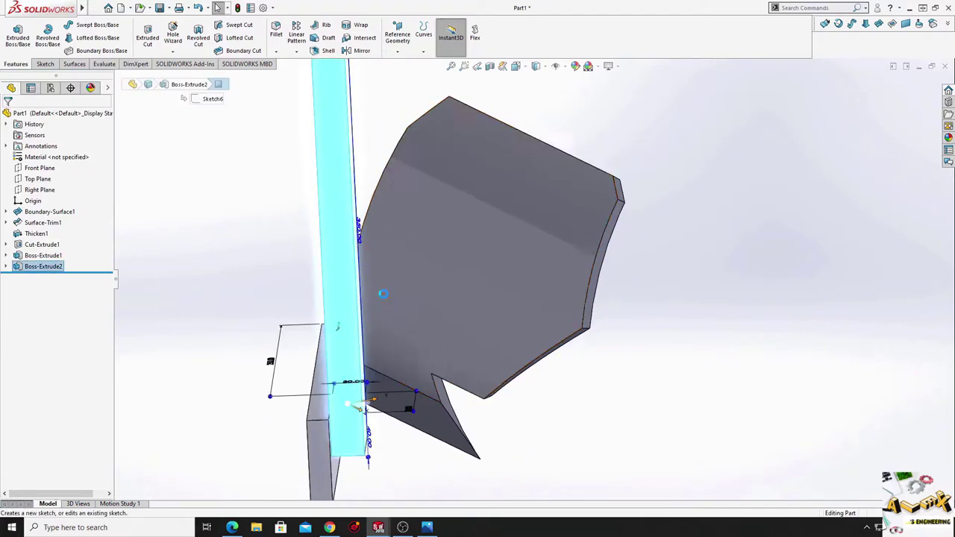
pyautogui.click(44, 280)
pyautogui.click(64, 256)
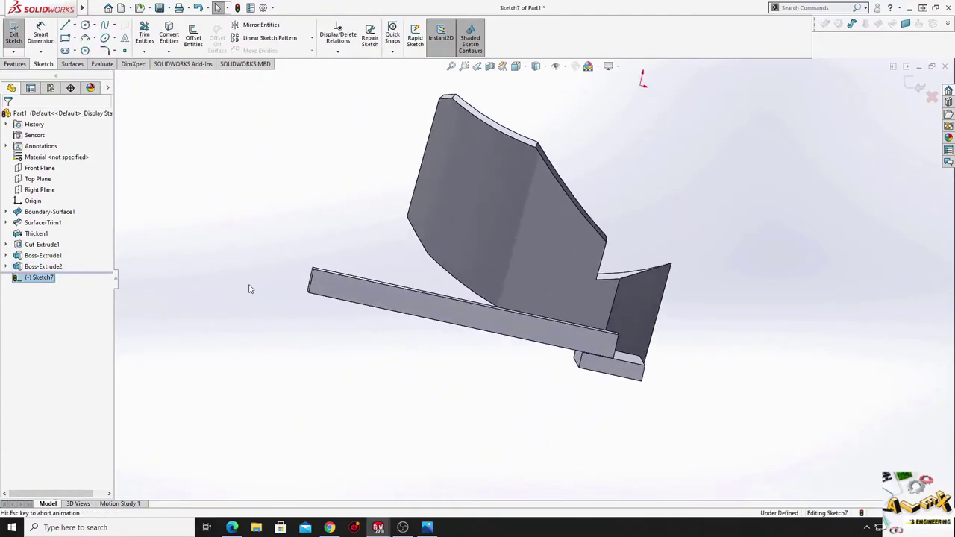
pyautogui.scroll(-2, 384, 346)
pyautogui.scroll(-2, 410, 340)
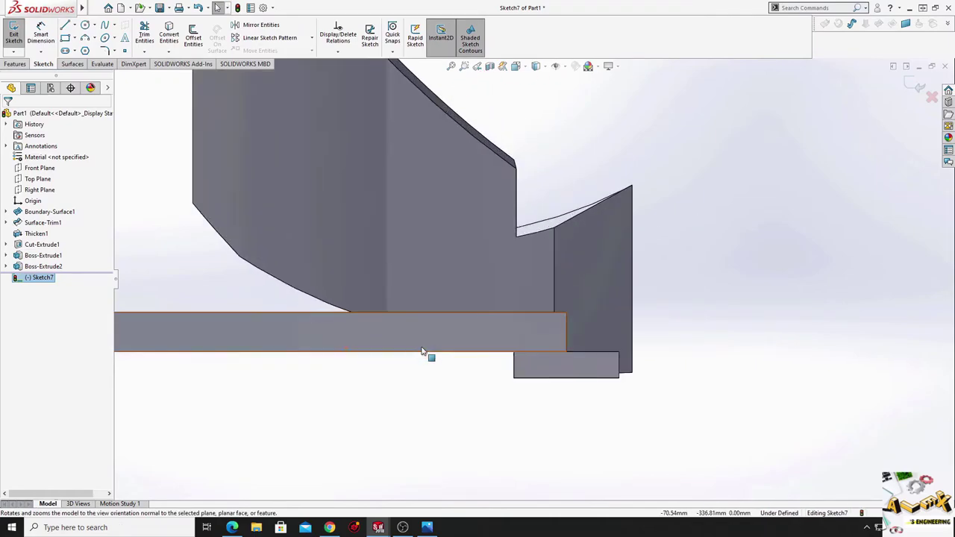
# Draw a small right triangle where the post meets the lower block.
pyautogui.click(65, 25)
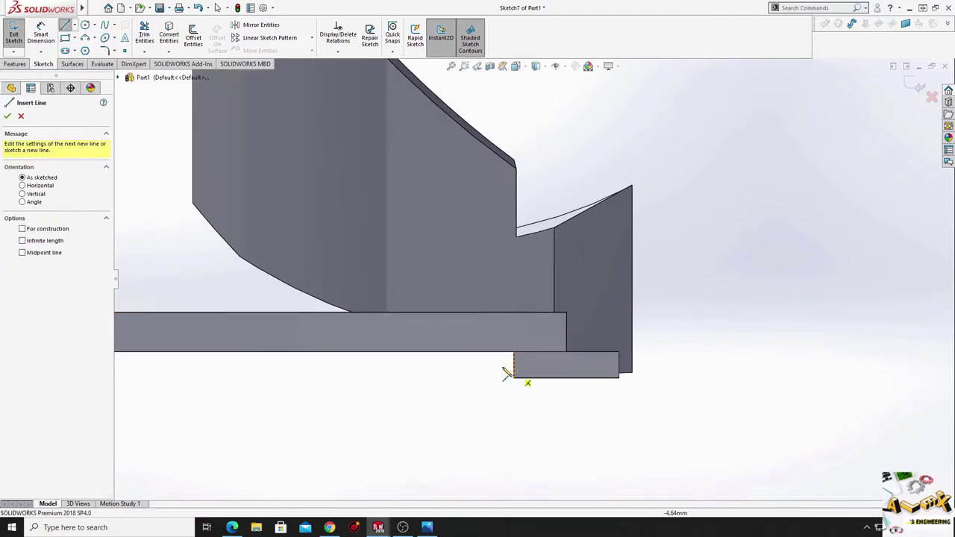
pyautogui.click(458, 348)
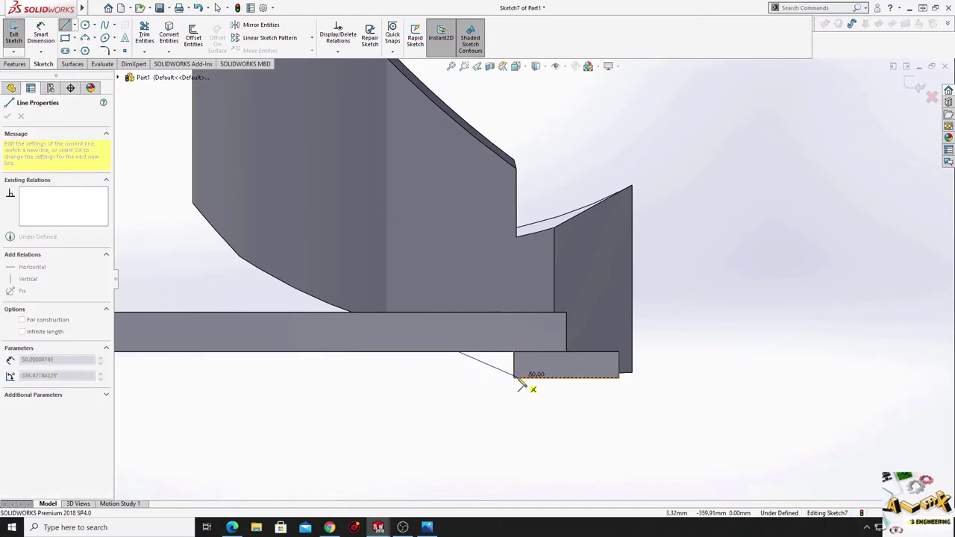
pyautogui.click(513, 383)
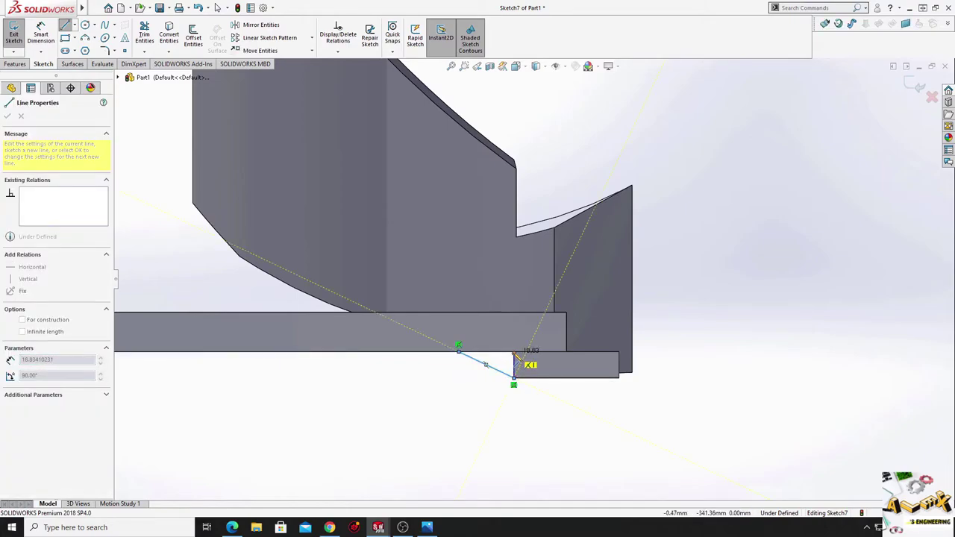
pyautogui.click(514, 352)
pyautogui.click(458, 348)
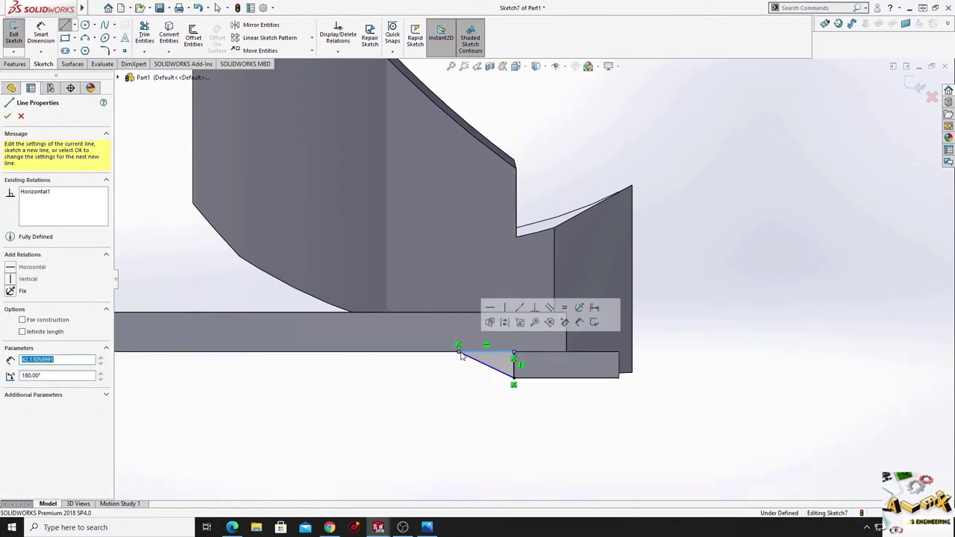
pyautogui.press('Escape')
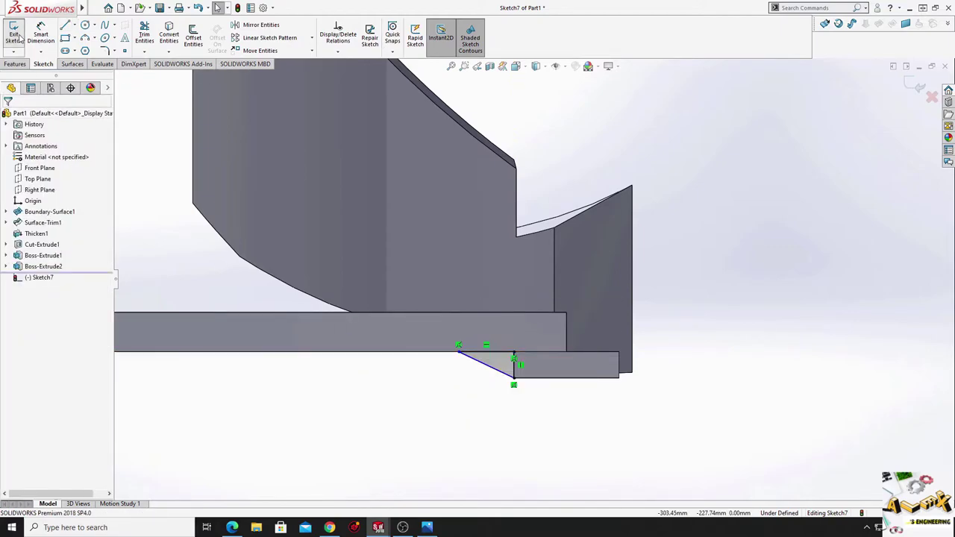
# Dimension the triangle's slanted side to 40 mm.
pyautogui.click(41, 36)
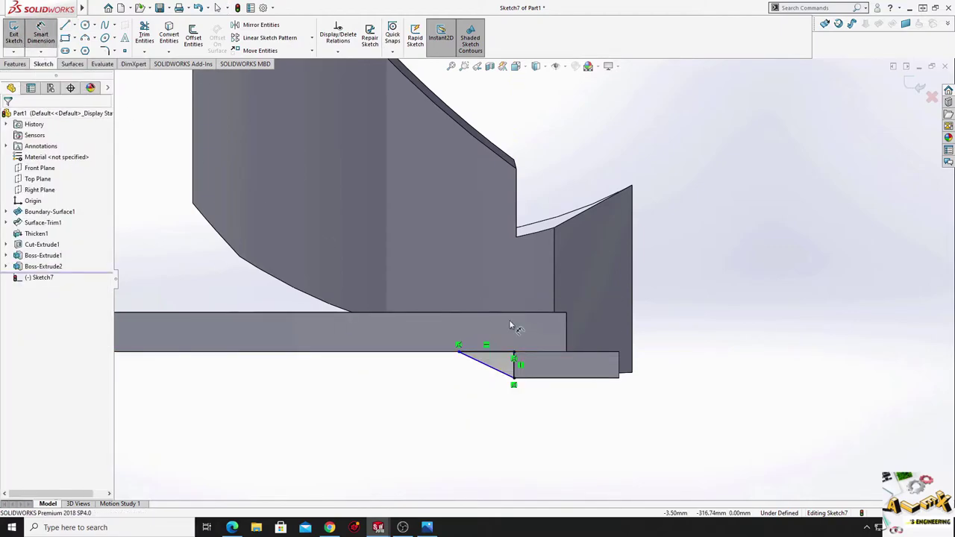
pyautogui.click(497, 373)
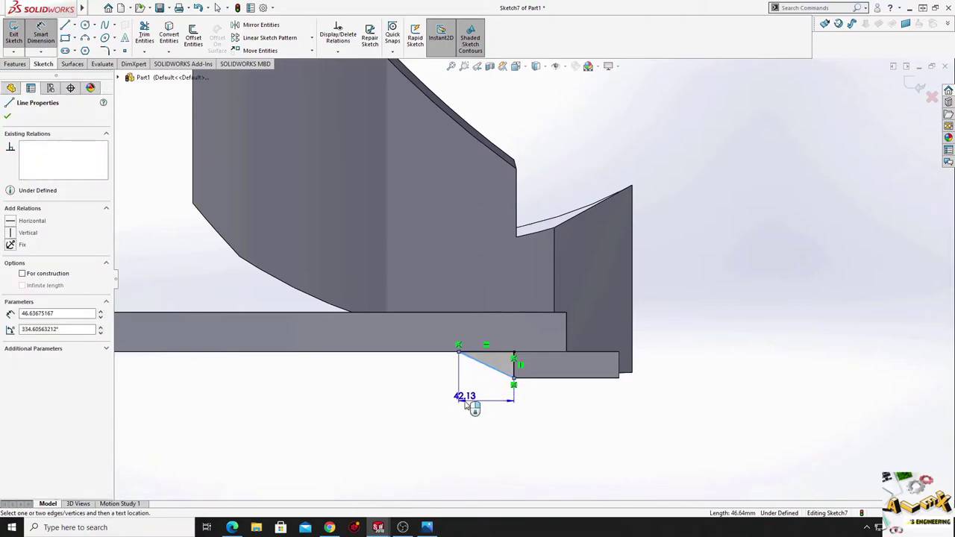
pyautogui.click(457, 405)
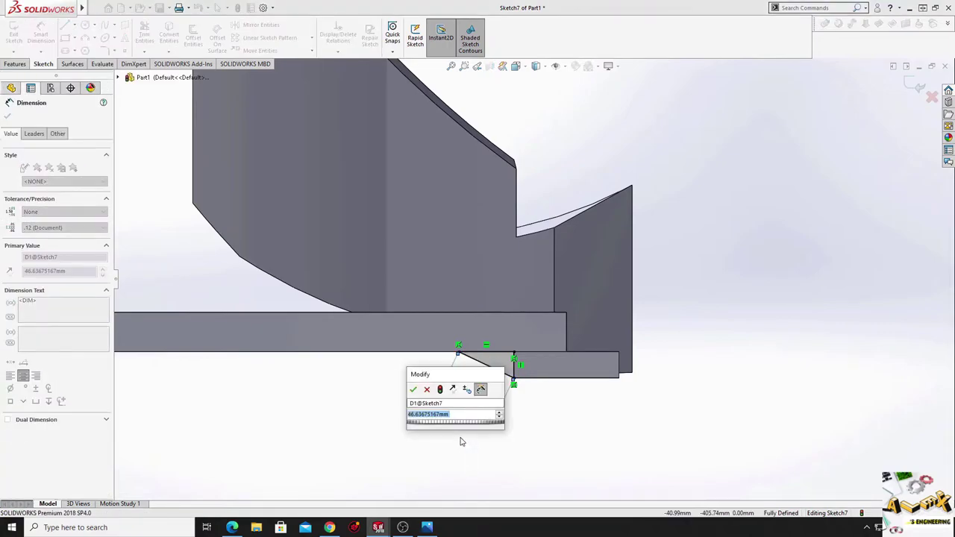
pyautogui.write('40')
pyautogui.press('Return')
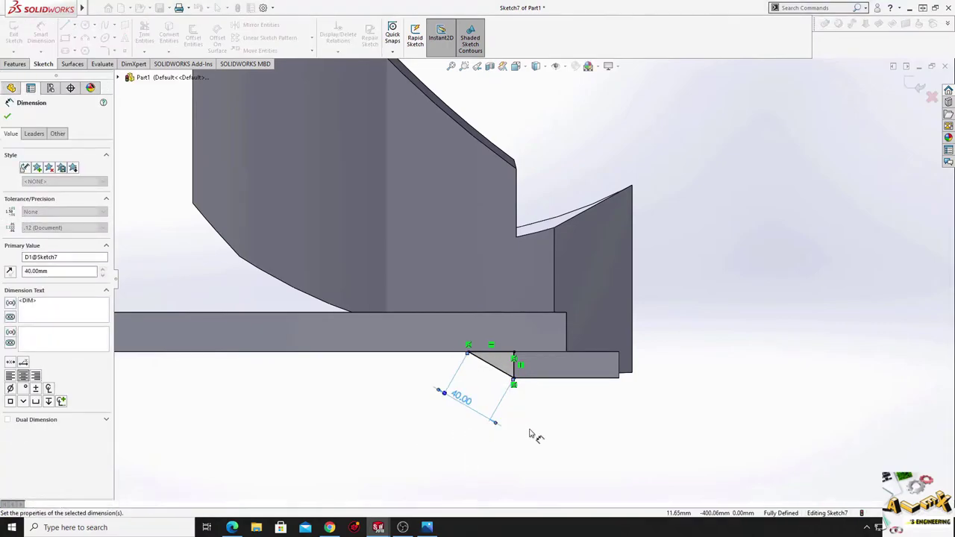
pyautogui.rightClick(513, 422)
pyautogui.click(546, 447)
pyautogui.scroll(-2, 515, 377)
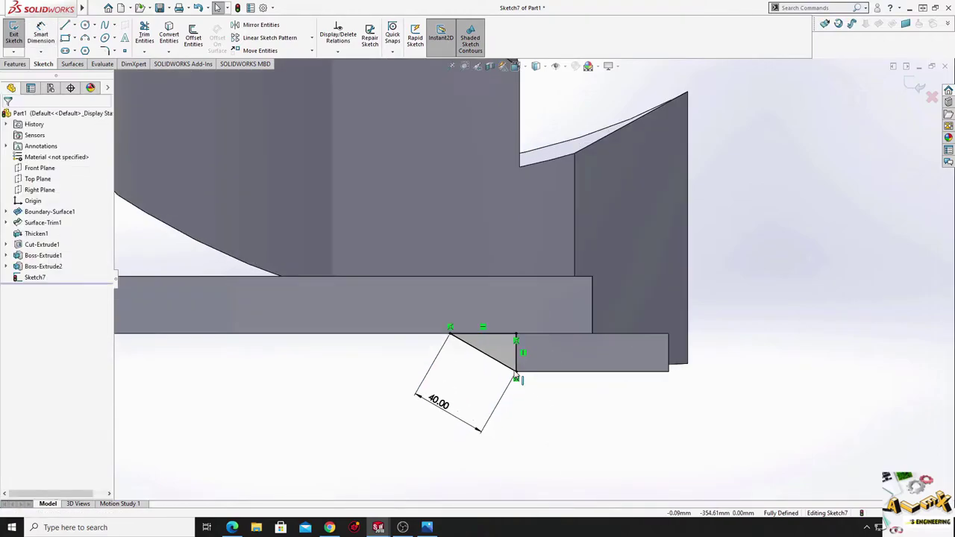
pyautogui.keyDown('ctrl'); pyautogui.moveTo(453, 341); pyautogui.dragTo(569, 387, button='middle'); pyautogui.keyUp('ctrl')
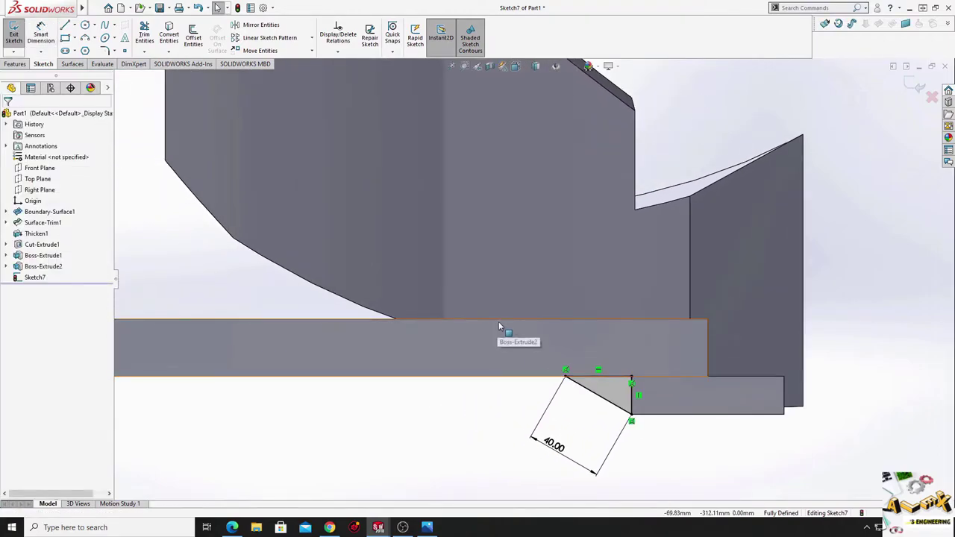
pyautogui.keyDown('ctrl'); pyautogui.moveTo(498, 321); pyautogui.dragTo(513, 346, button='middle'); pyautogui.keyUp('ctrl')
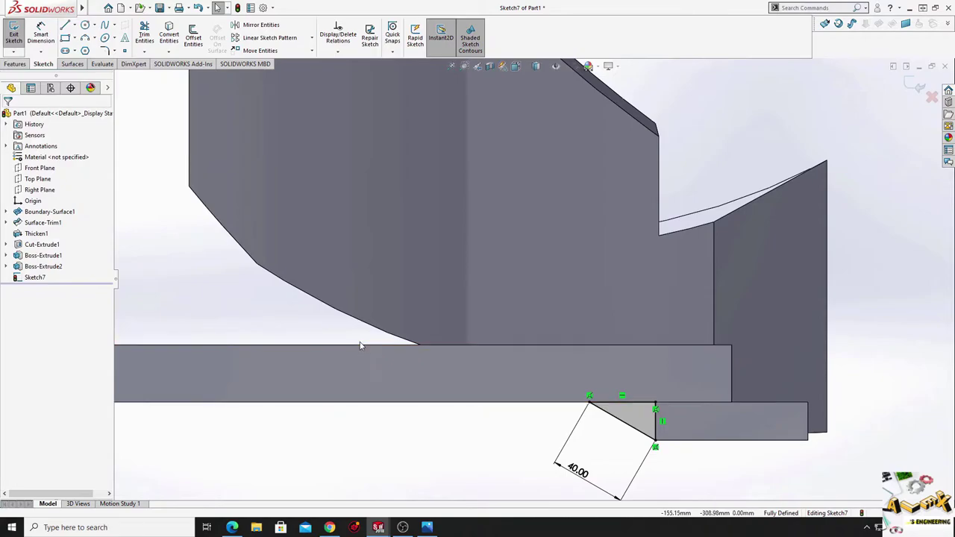
pyautogui.moveTo(359, 345)
pyautogui.mouseDown(button='middle')
pyautogui.moveTo(601, 352)
pyautogui.moveTo(554, 271)
pyautogui.moveTo(458, 207)
pyautogui.moveTo(515, 126)
pyautogui.moveTo(376, 119)
pyautogui.moveTo(405, 166)
pyautogui.moveTo(409, 100)
pyautogui.moveTo(386, 105)
pyautogui.moveTo(398, 106)
pyautogui.mouseUp(button='middle')
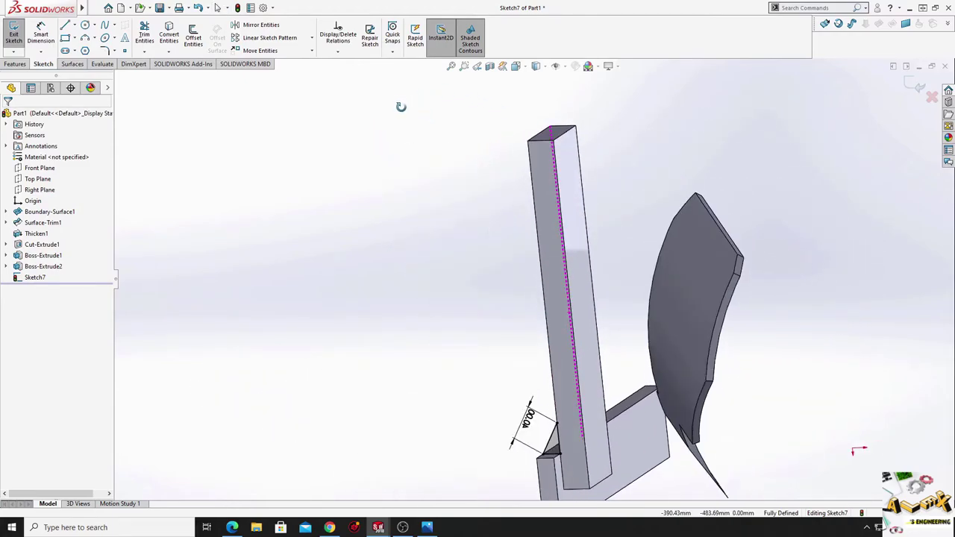
# Draw a closed four-sided strip from the post's edge out past the blade.
pyautogui.click(64, 27)
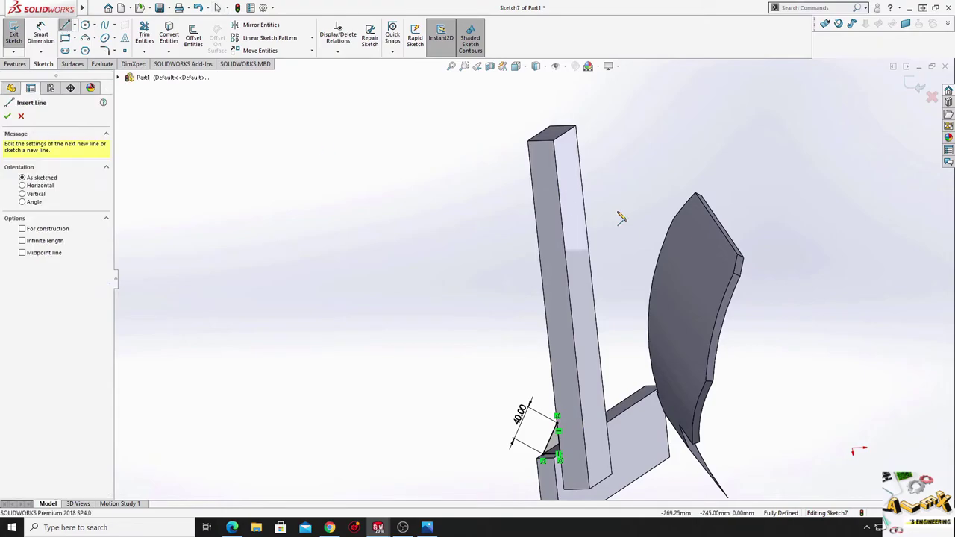
pyautogui.moveTo(574, 317); pyautogui.dragTo(605, 301, button='middle')
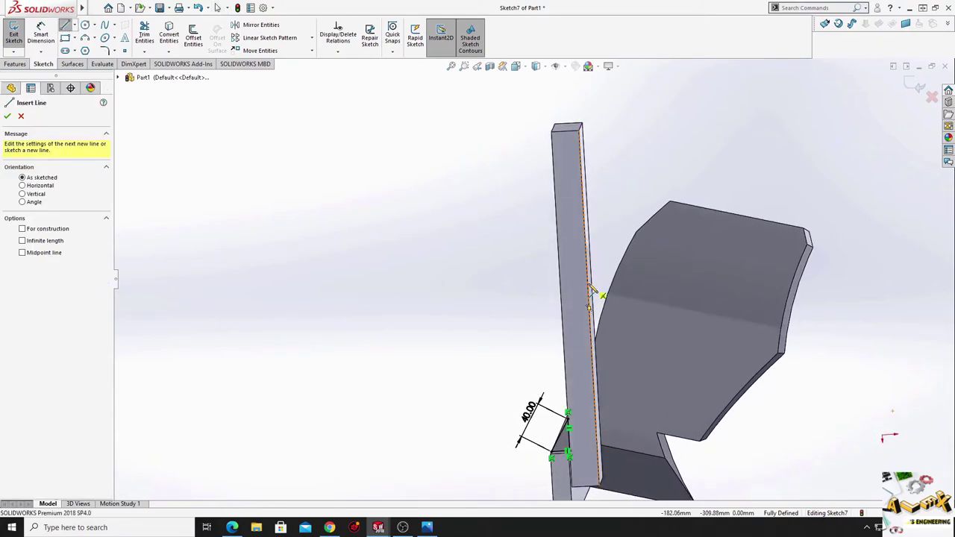
pyautogui.click(590, 294)
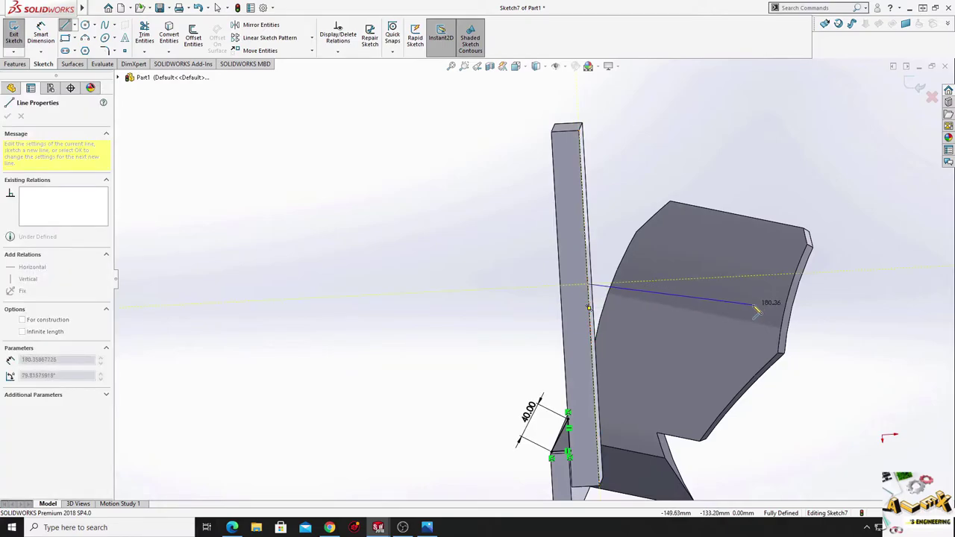
pyautogui.moveTo(756, 309); pyautogui.dragTo(746, 310, button='middle')
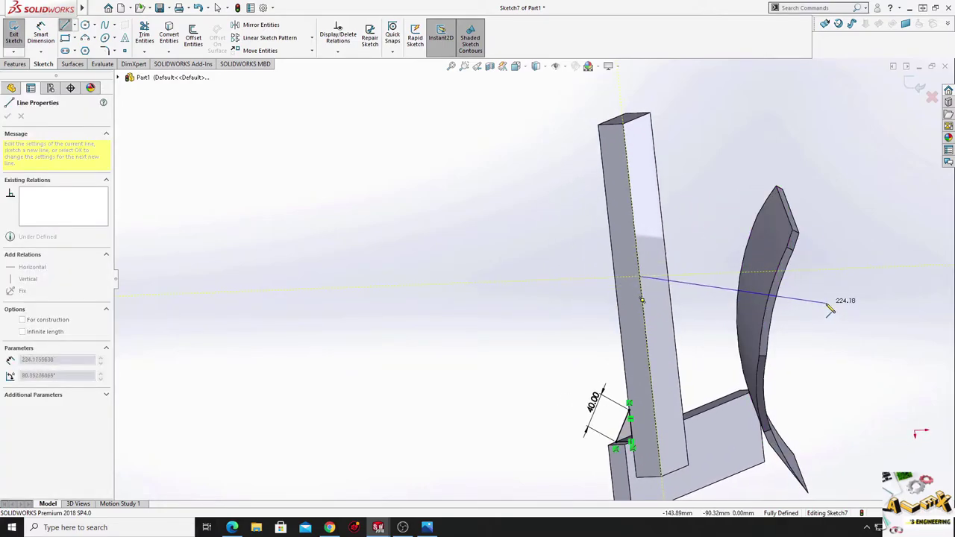
pyautogui.click(825, 303)
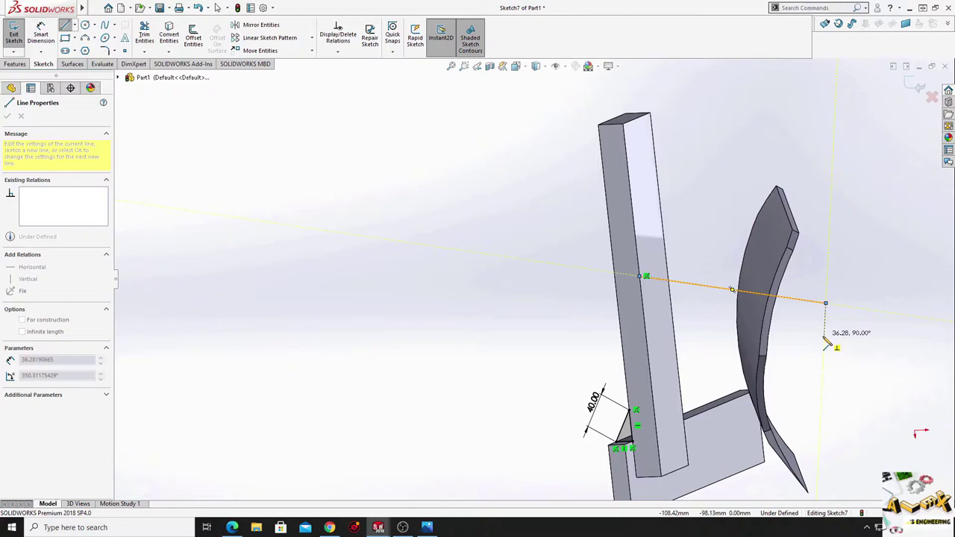
pyautogui.click(819, 340)
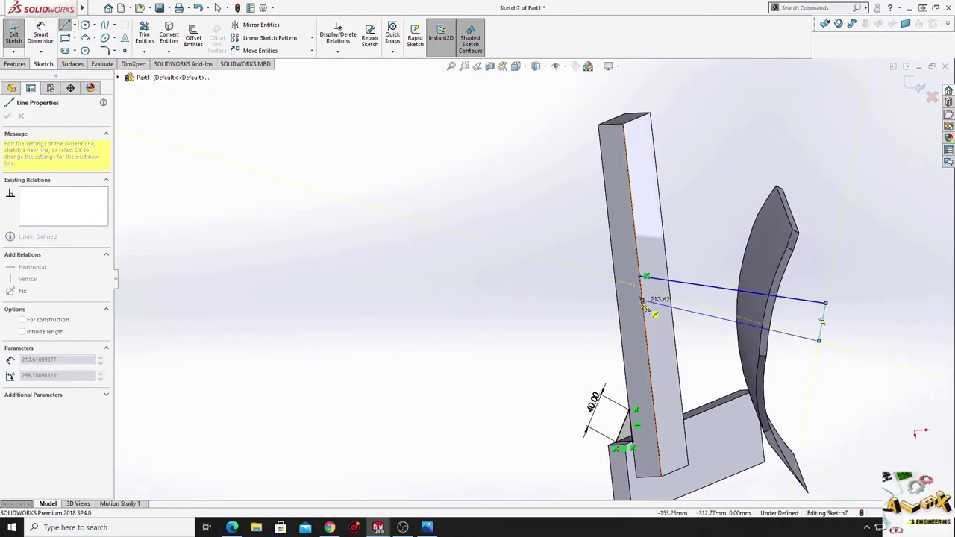
pyautogui.click(643, 309)
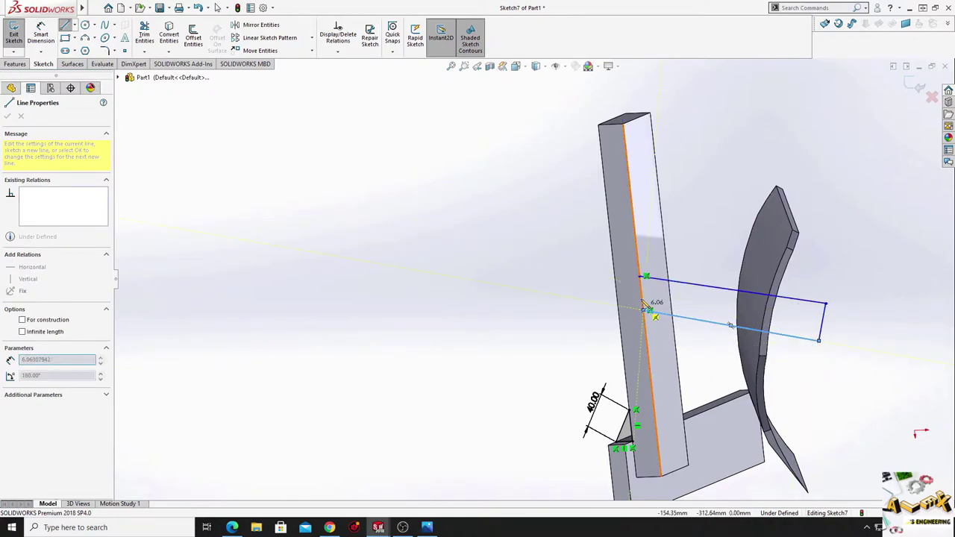
pyautogui.click(643, 276)
pyautogui.rightClick(710, 165)
pyautogui.click(728, 185)
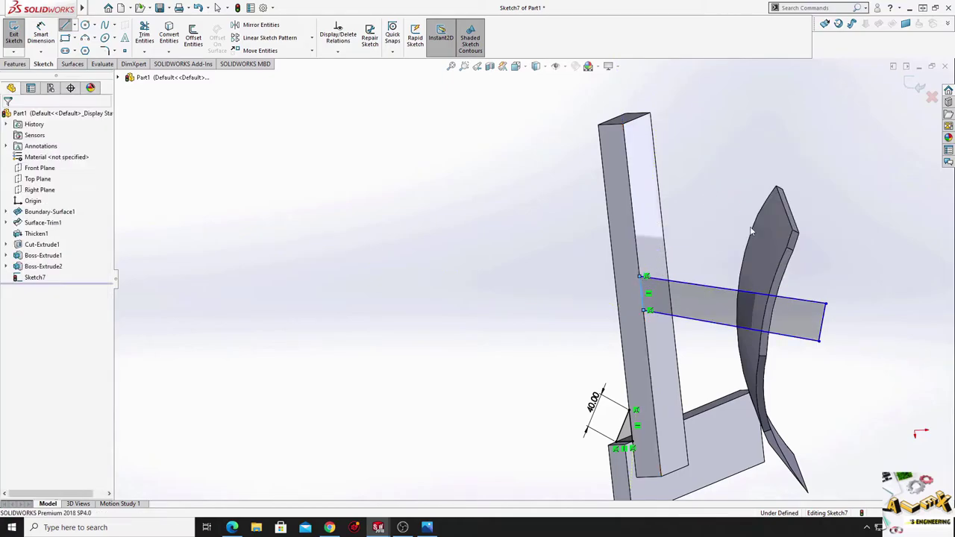
# Select the strip's top and bottom edges together.
pyautogui.click(811, 305)
pyautogui.keyDown('ctrl'); pyautogui.click(824, 320); pyautogui.keyUp('ctrl')
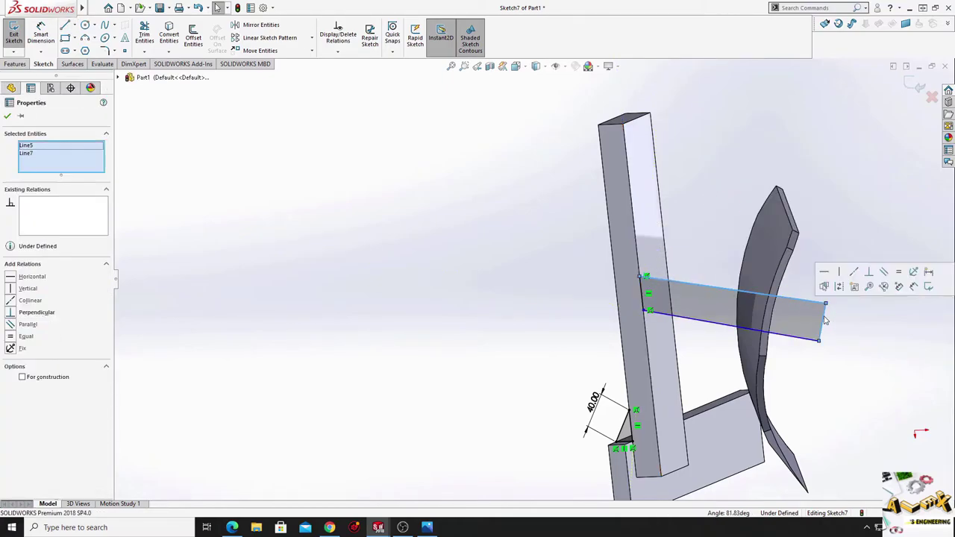
pyautogui.scroll(-2, 847, 363)
pyautogui.click(831, 365)
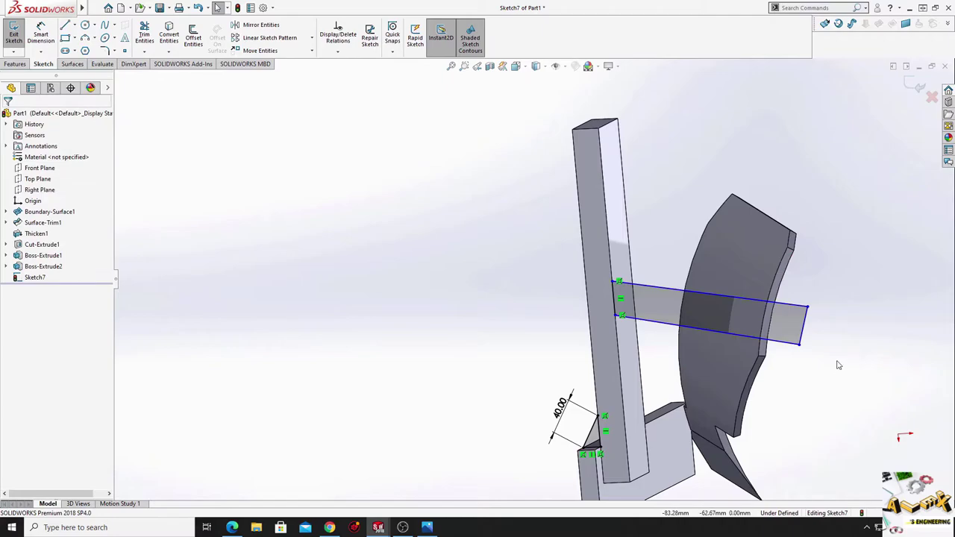
pyautogui.scroll(-2, 821, 367)
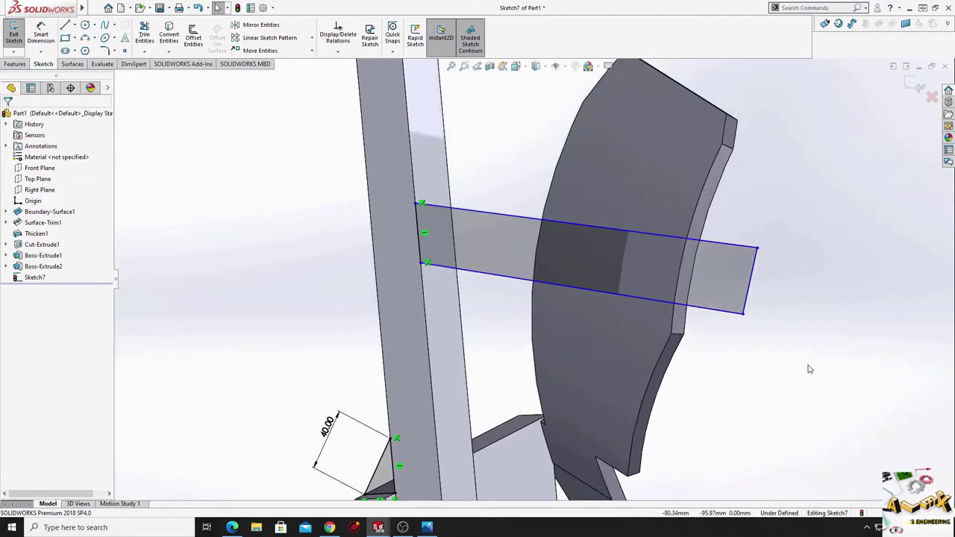
pyautogui.click(628, 231)
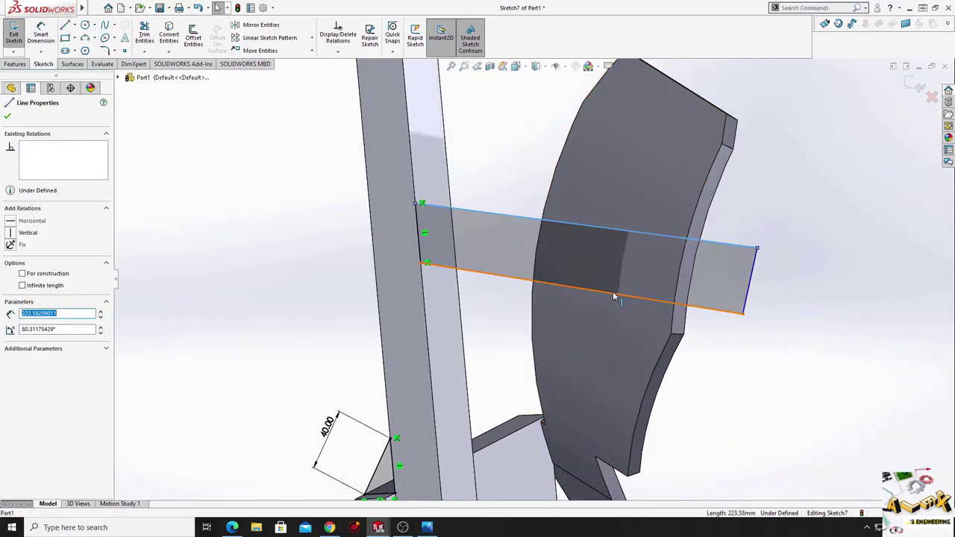
pyautogui.keyDown('ctrl'); pyautogui.click(612, 291); pyautogui.keyUp('ctrl')
# Make the strip's top and bottom edges parallel and pull its right end back to the blade face.
pyautogui.click(701, 248)
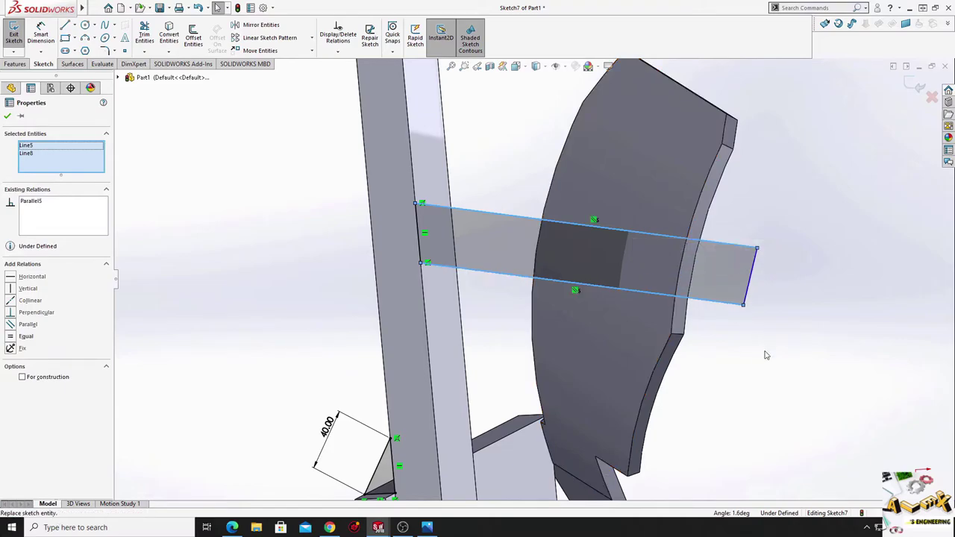
pyautogui.click(763, 353)
pyautogui.moveTo(750, 279); pyautogui.dragTo(622, 262)
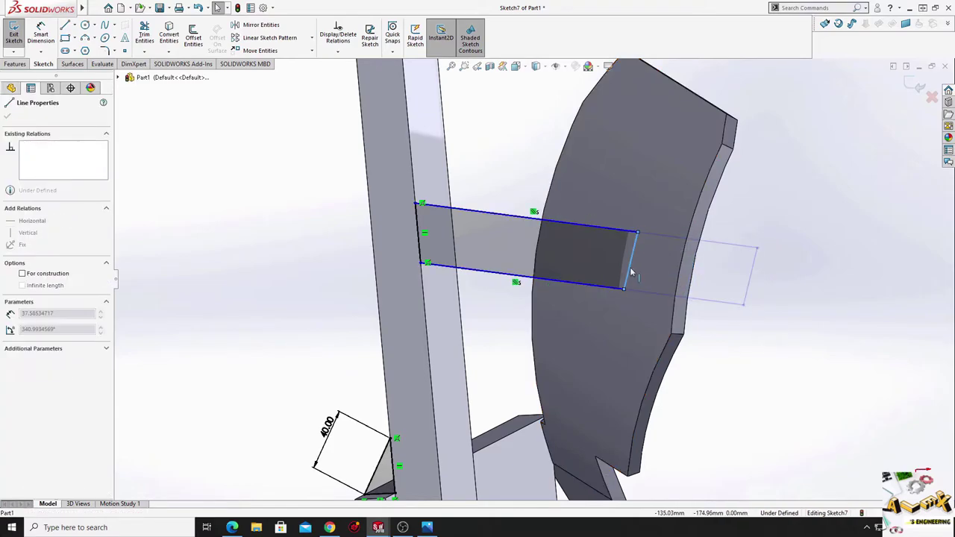
pyautogui.moveTo(623, 263); pyautogui.dragTo(662, 309, button='middle')
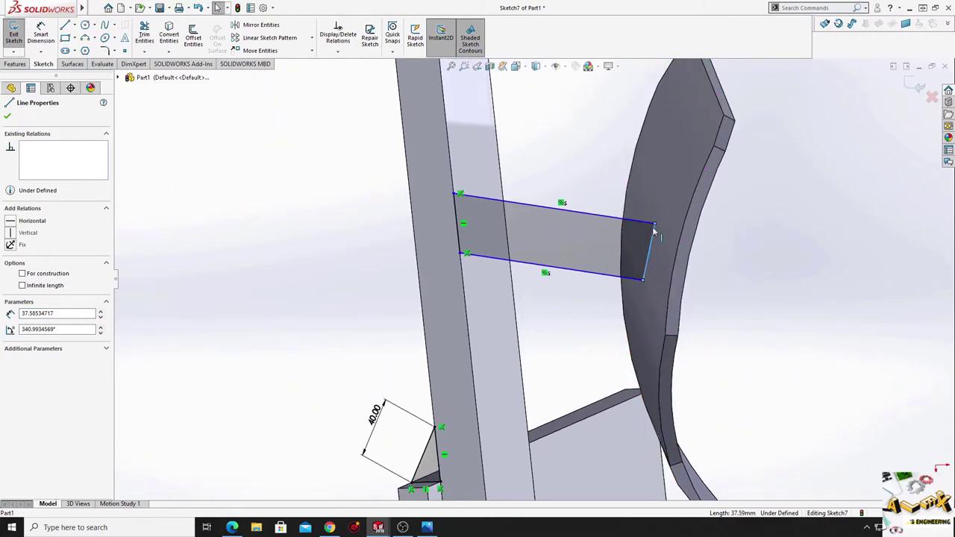
pyautogui.moveTo(656, 225); pyautogui.dragTo(661, 225)
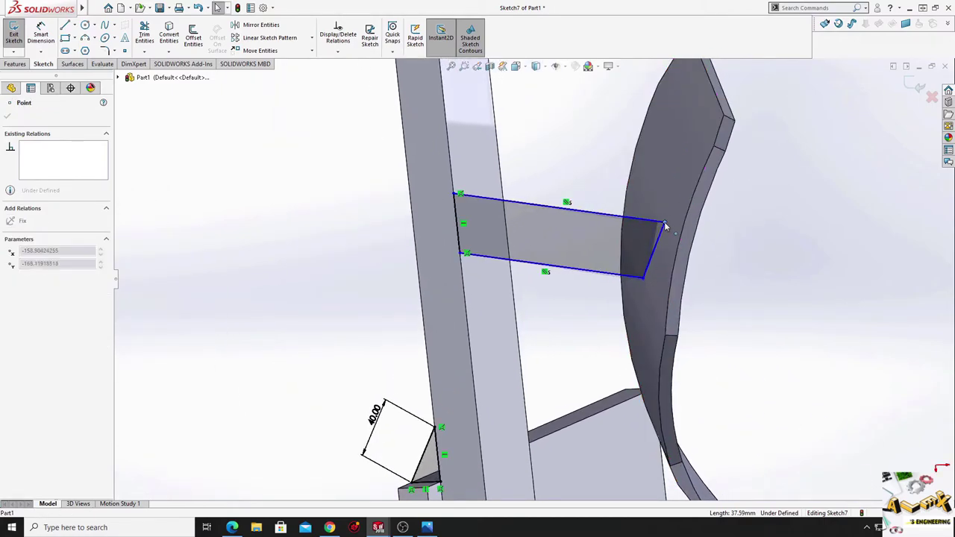
pyautogui.click(661, 226)
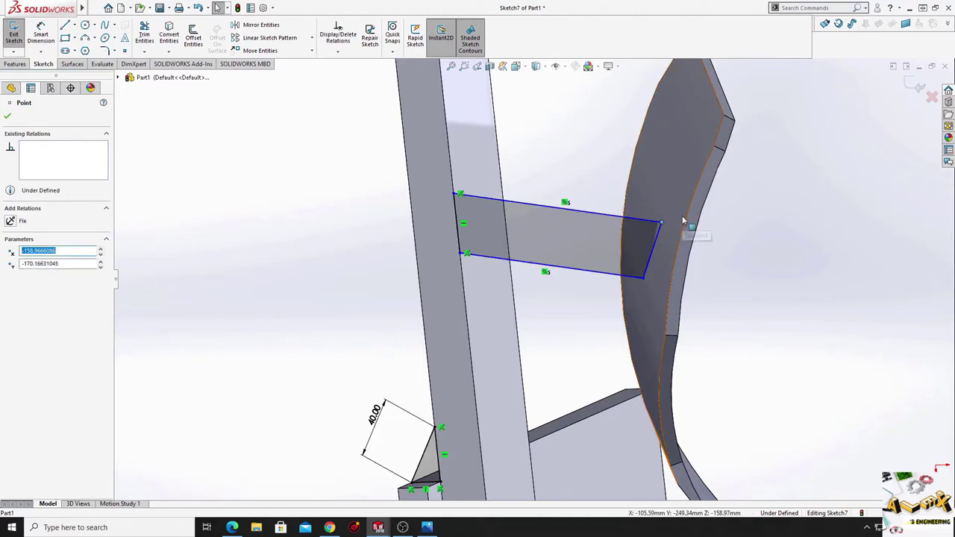
pyautogui.moveTo(682, 218)
pyautogui.mouseDown(button='middle')
pyautogui.moveTo(718, 289)
pyautogui.moveTo(744, 265)
pyautogui.mouseUp(button='middle')
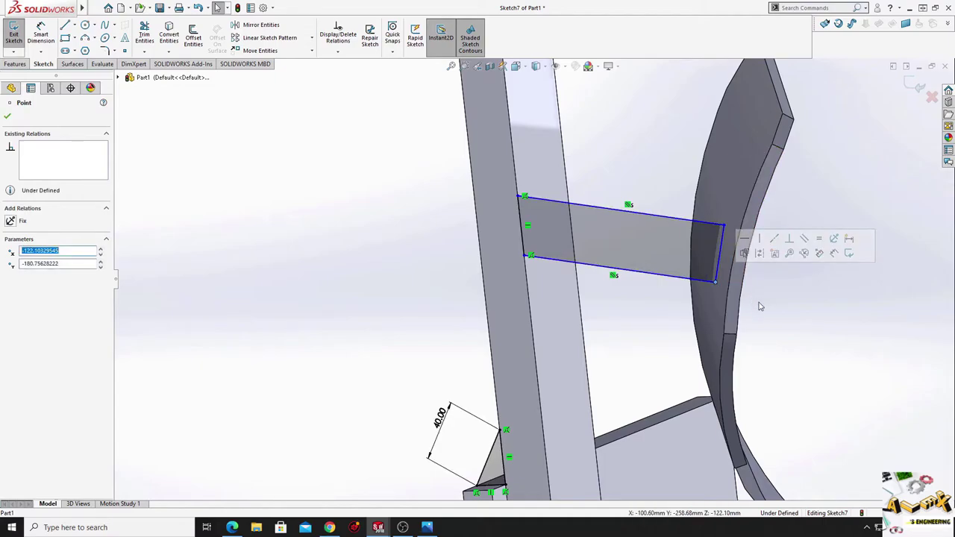
pyautogui.moveTo(714, 282); pyautogui.dragTo(759, 302, button='middle')
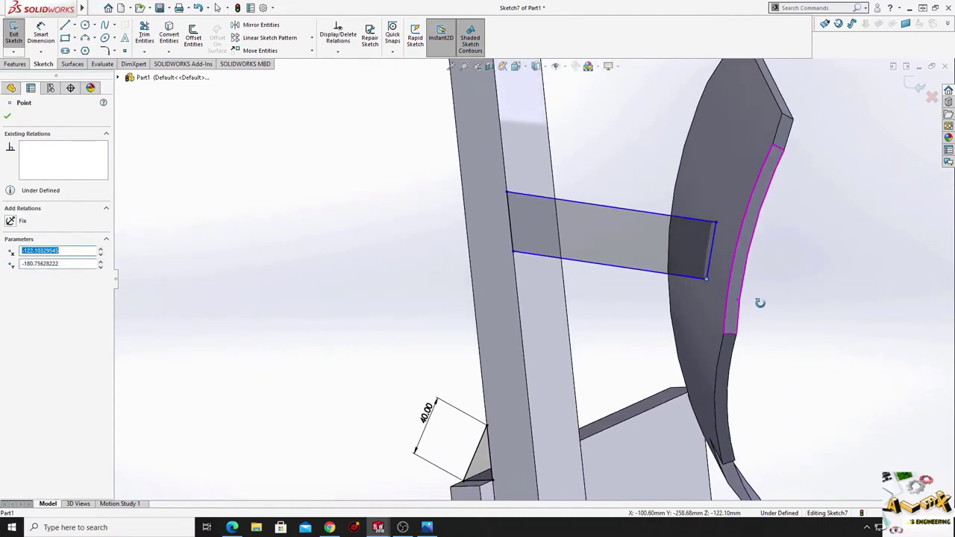
pyautogui.moveTo(610, 302); pyautogui.dragTo(624, 302, button='middle')
pyautogui.scroll(3, 624, 303)
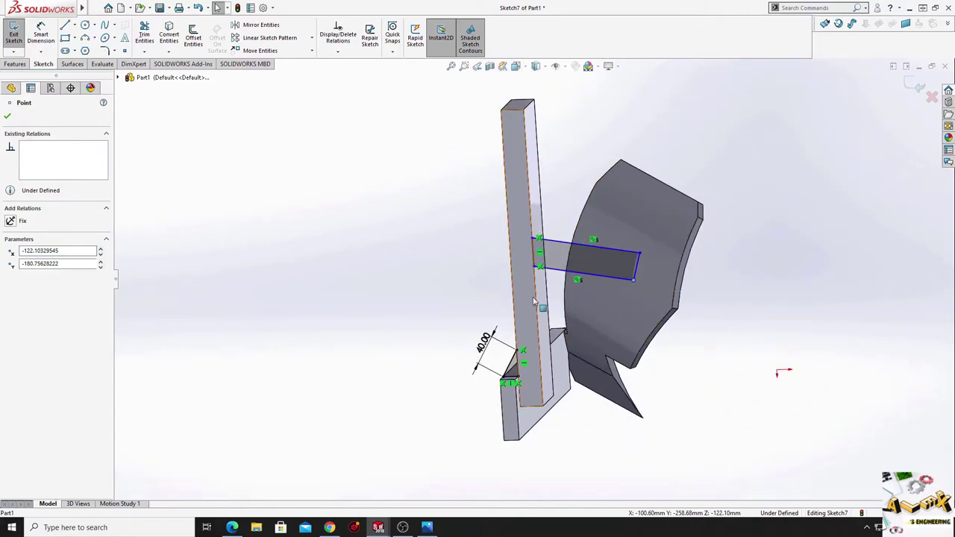
pyautogui.moveTo(535, 302); pyautogui.dragTo(544, 310, button='middle')
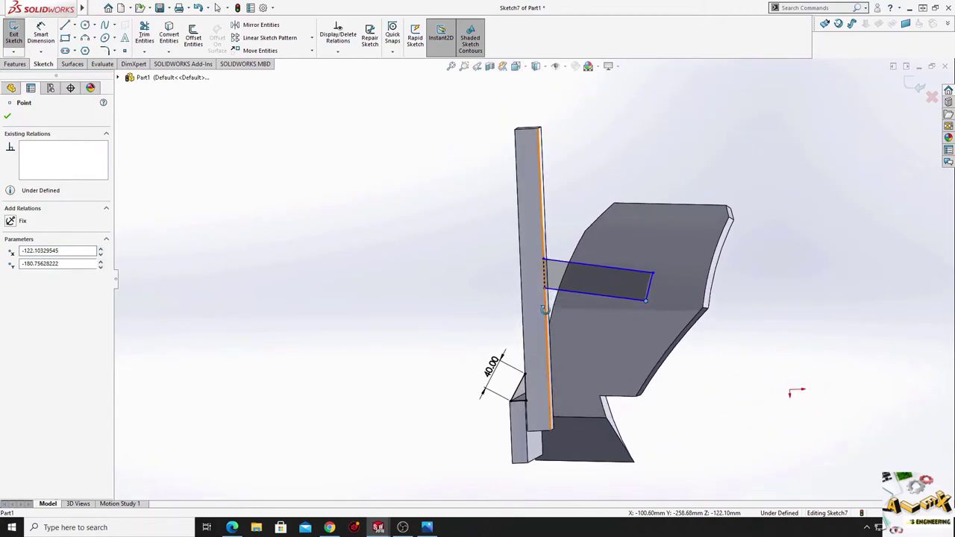
# Move the strip's left corner up onto the post's edge and check the result.
pyautogui.click(544, 274)
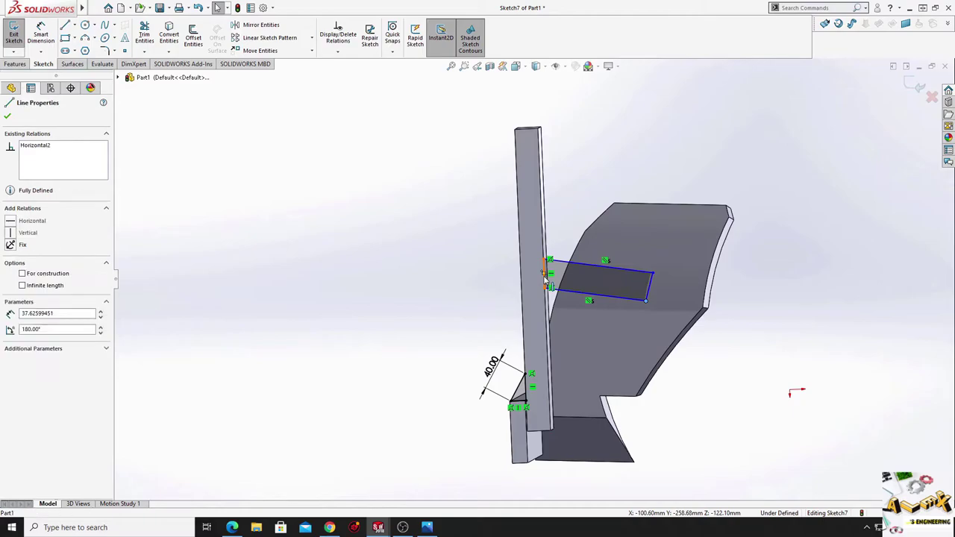
pyautogui.press('Escape')
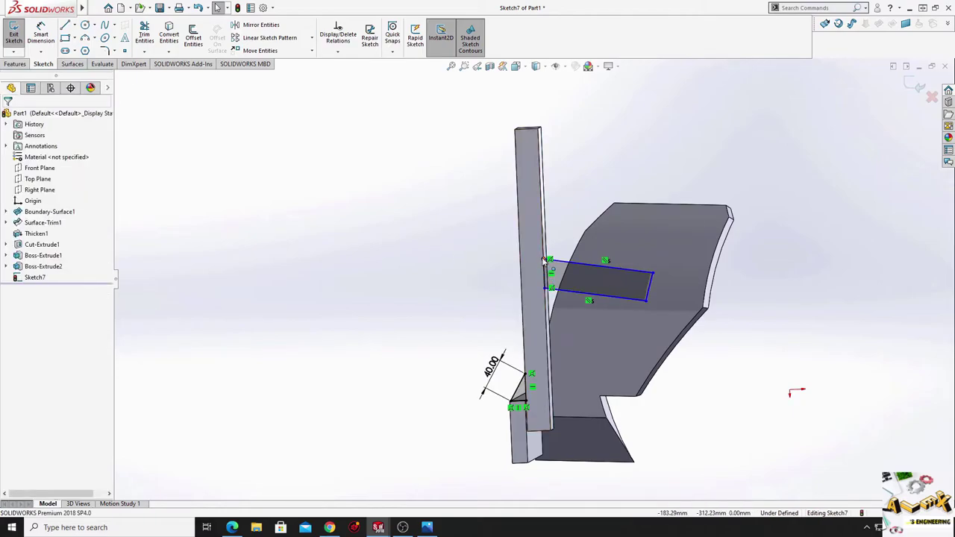
pyautogui.moveTo(544, 259); pyautogui.dragTo(541, 231)
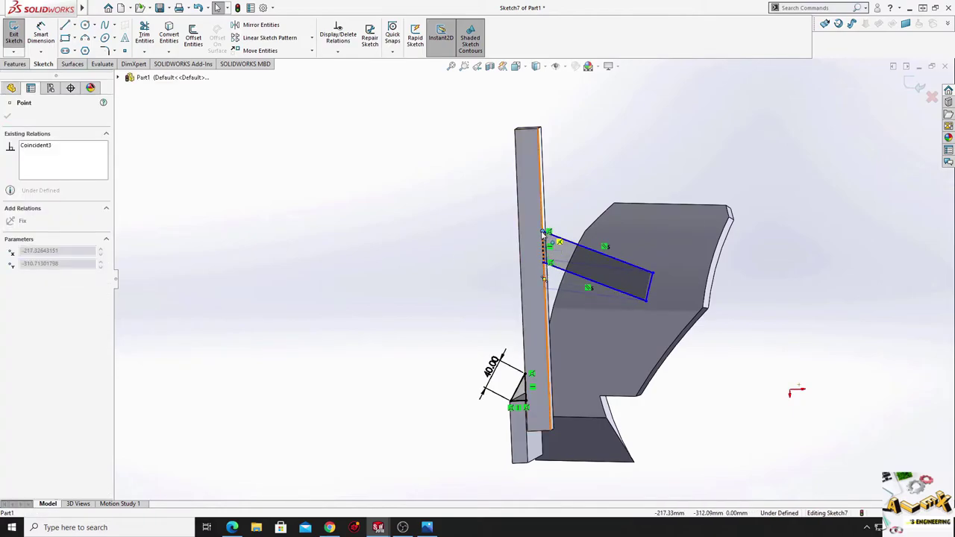
pyautogui.press('Escape')
pyautogui.moveTo(460, 294); pyautogui.dragTo(488, 332, button='middle')
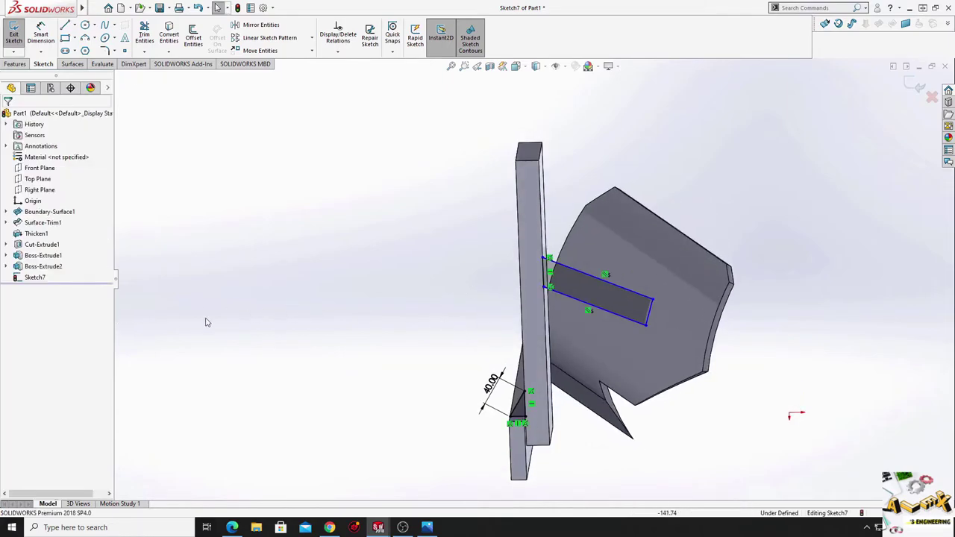
pyautogui.moveTo(373, 306)
pyautogui.mouseDown(button='middle')
pyautogui.moveTo(346, 325)
pyautogui.moveTo(339, 306)
pyautogui.mouseUp(button='middle')
pyautogui.scroll(-3, 572, 362)
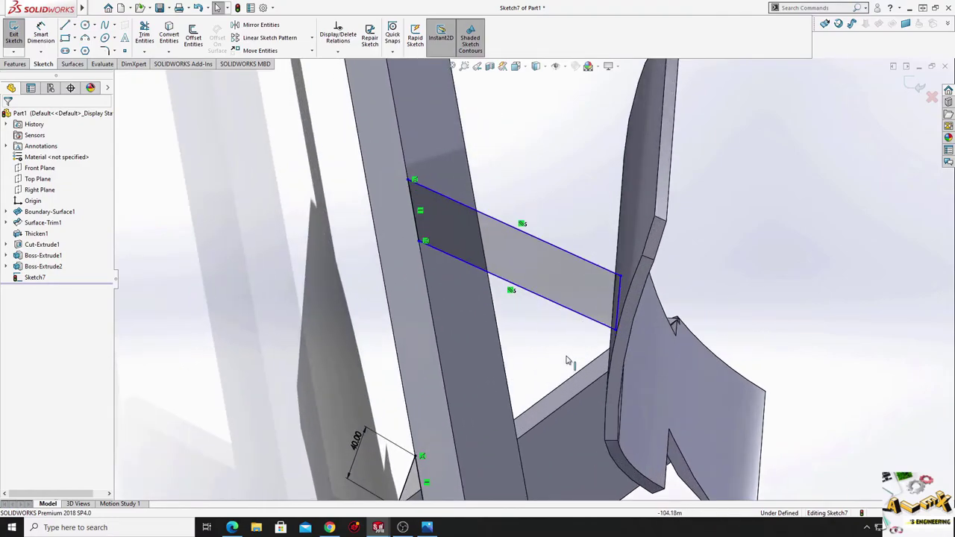
pyautogui.scroll(-2, 585, 355)
pyautogui.moveTo(584, 355); pyautogui.dragTo(504, 327, button='middle')
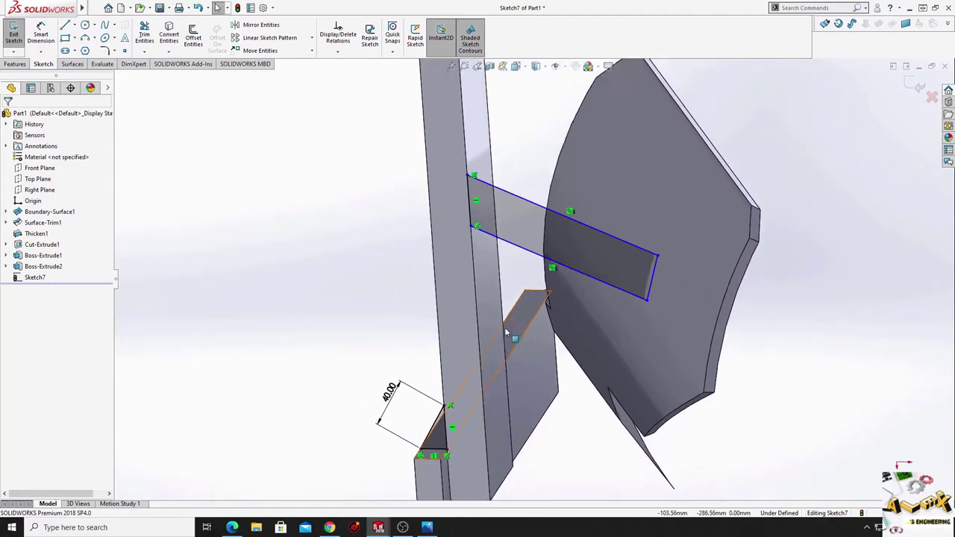
pyautogui.scroll(2, 505, 327)
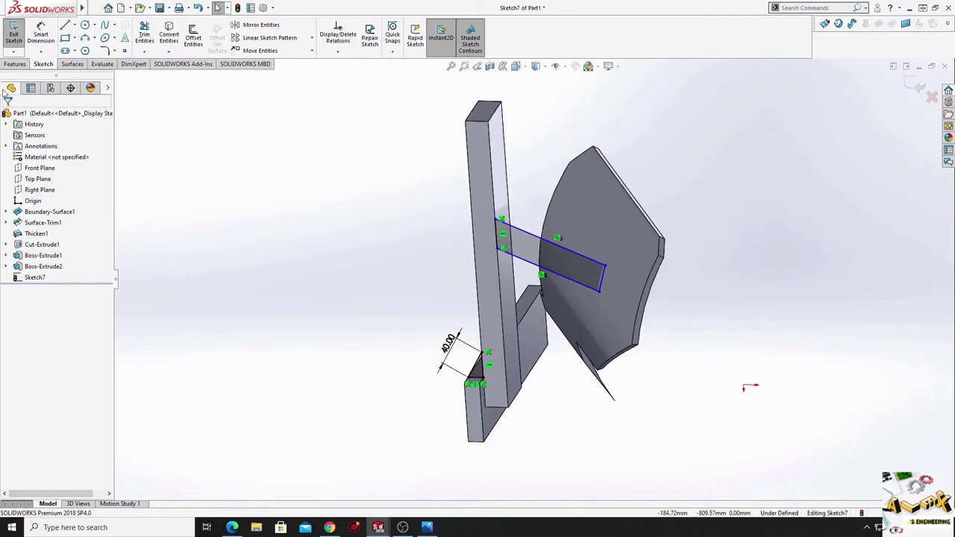
pyautogui.click(16, 65)
# Extrude the strip sketch reversed toward the blade with a 30 mm Blind depth.
pyautogui.click(21, 39)
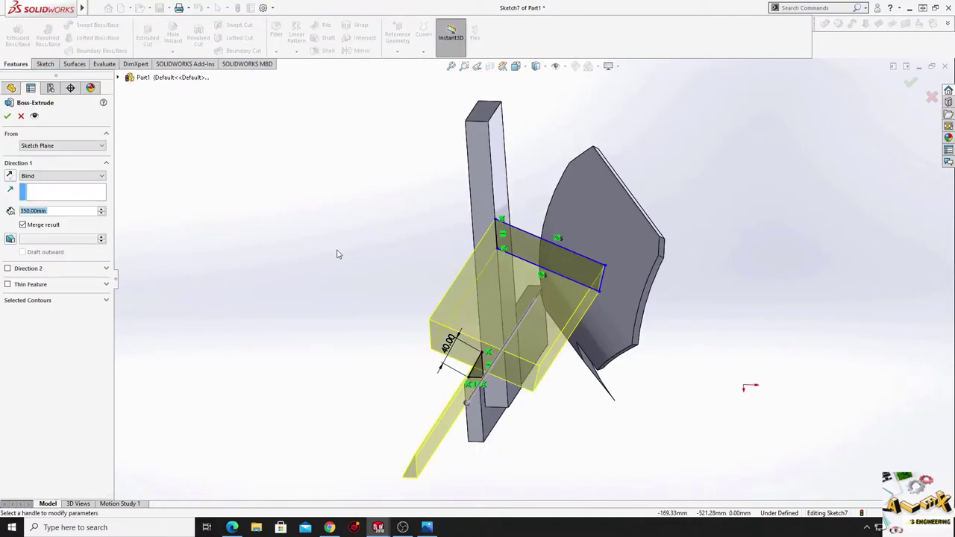
pyautogui.click(10, 176)
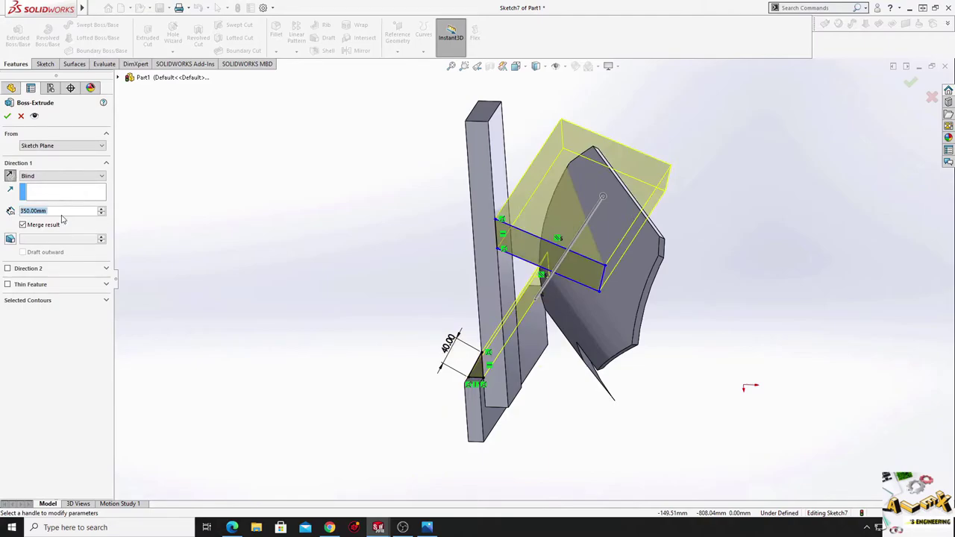
pyautogui.write('30')
pyautogui.press('Return')
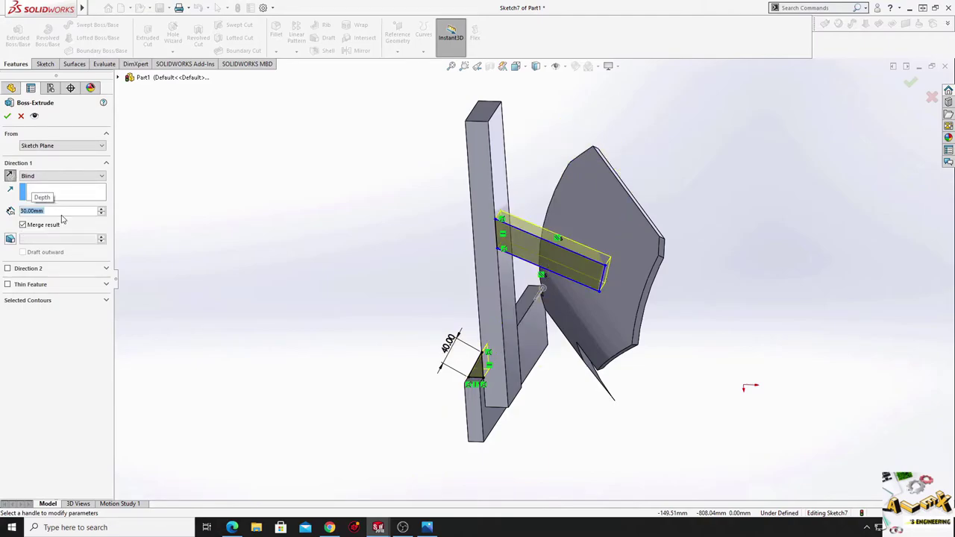
pyautogui.moveTo(376, 293)
pyautogui.mouseDown(button='middle')
pyautogui.moveTo(363, 346)
pyautogui.moveTo(347, 347)
pyautogui.mouseUp(button='middle')
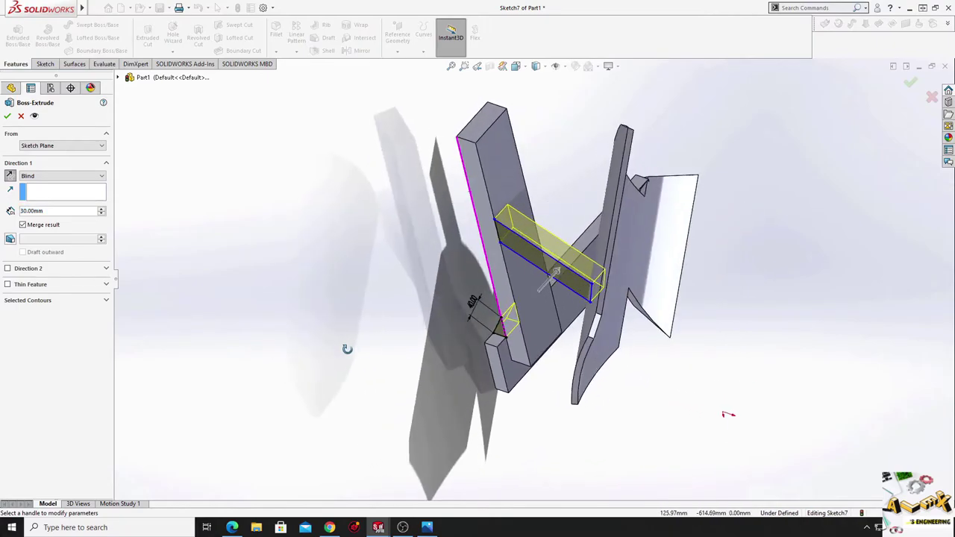
pyautogui.scroll(-2, 587, 326)
pyautogui.scroll(-2, 605, 317)
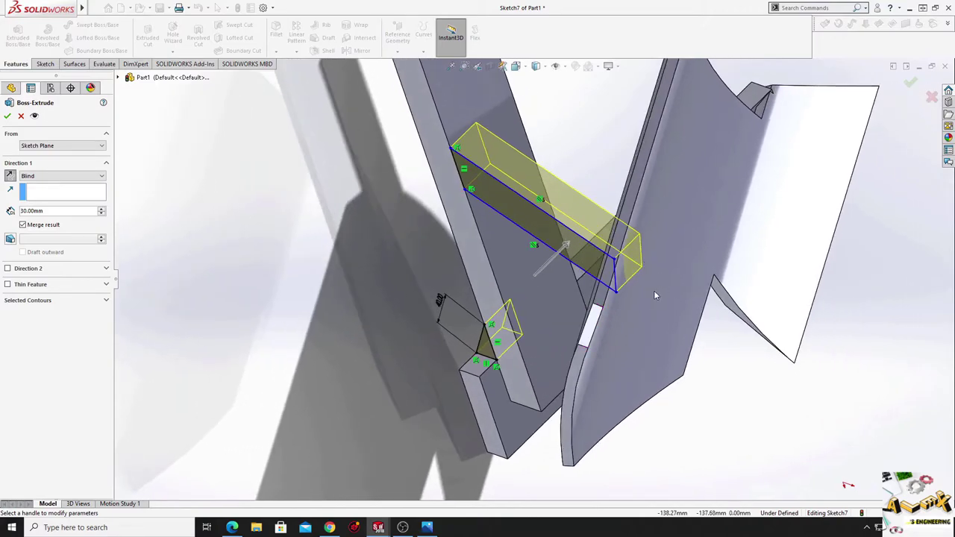
pyautogui.moveTo(655, 292)
pyautogui.mouseDown(button='middle')
pyautogui.moveTo(641, 301)
pyautogui.moveTo(681, 238)
pyautogui.mouseUp(button='middle')
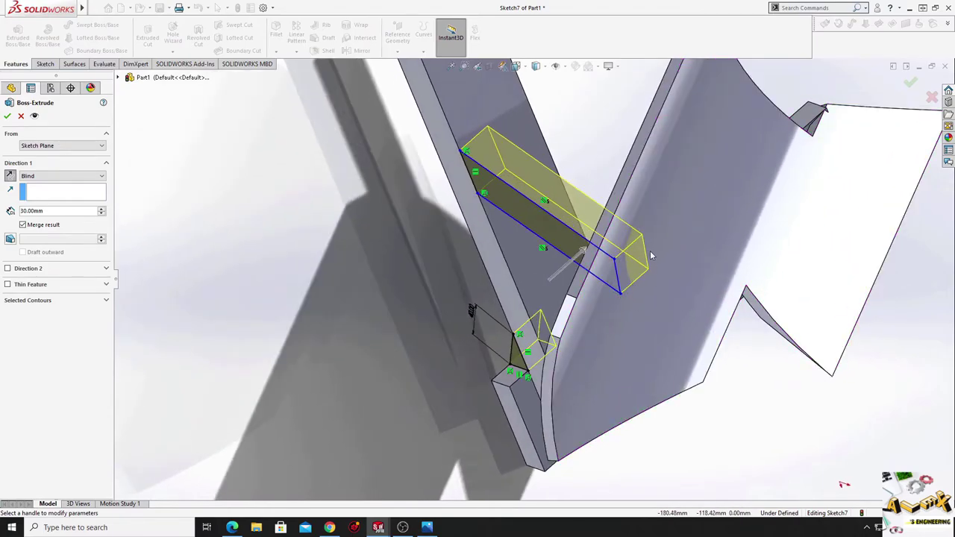
pyautogui.moveTo(608, 304); pyautogui.dragTo(634, 308, button='middle')
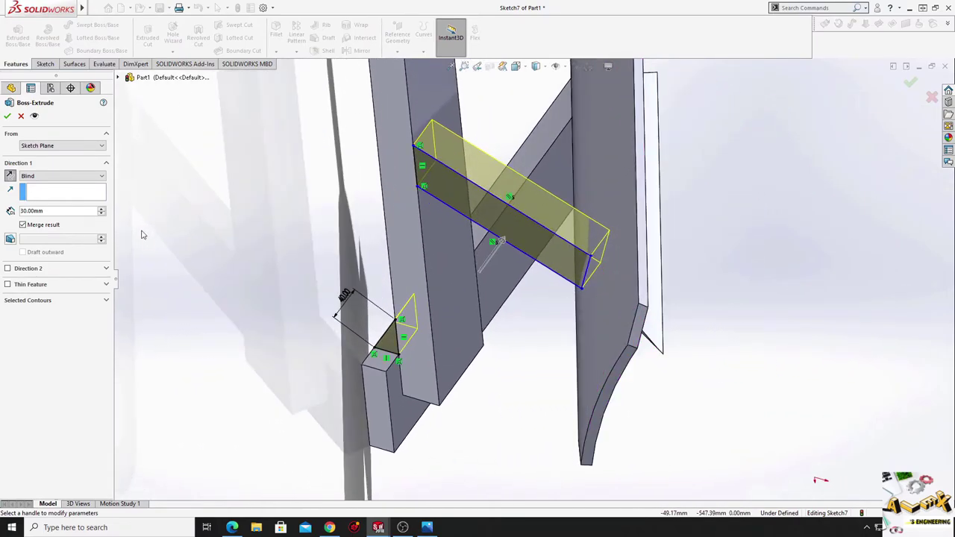
# Try a 20 mm depth, raise it back to 30 mm, and accept the boss extrusion.
pyautogui.click(58, 211)
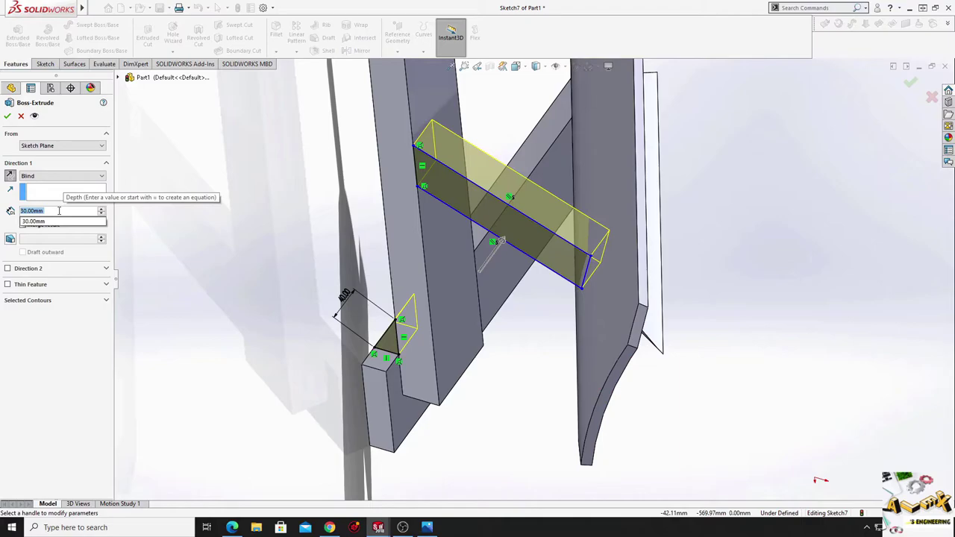
pyautogui.write('20')
pyautogui.press('Return')
pyautogui.moveTo(395, 305); pyautogui.dragTo(355, 297, button='middle')
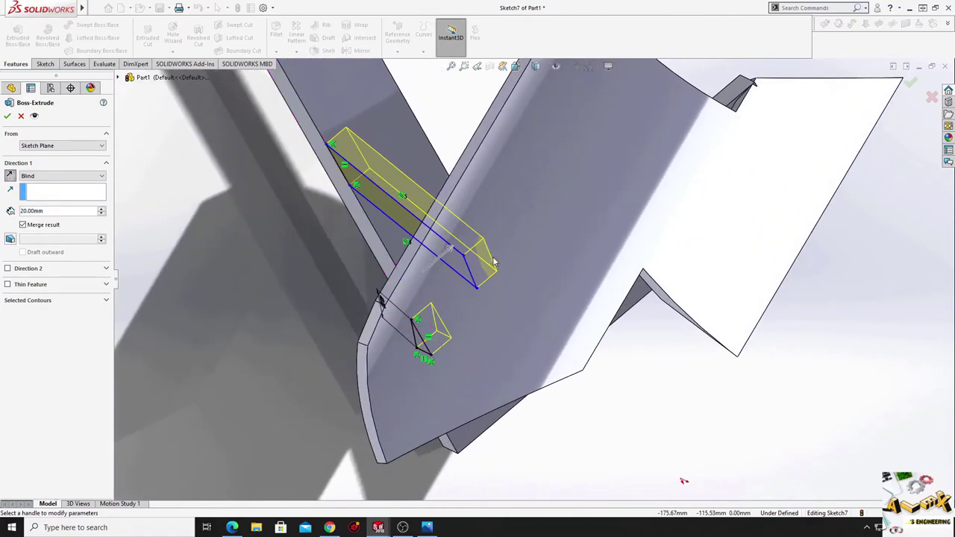
pyautogui.moveTo(427, 386)
pyautogui.mouseDown(button='middle')
pyautogui.moveTo(461, 387)
pyautogui.moveTo(390, 385)
pyautogui.moveTo(418, 353)
pyautogui.mouseUp(button='middle')
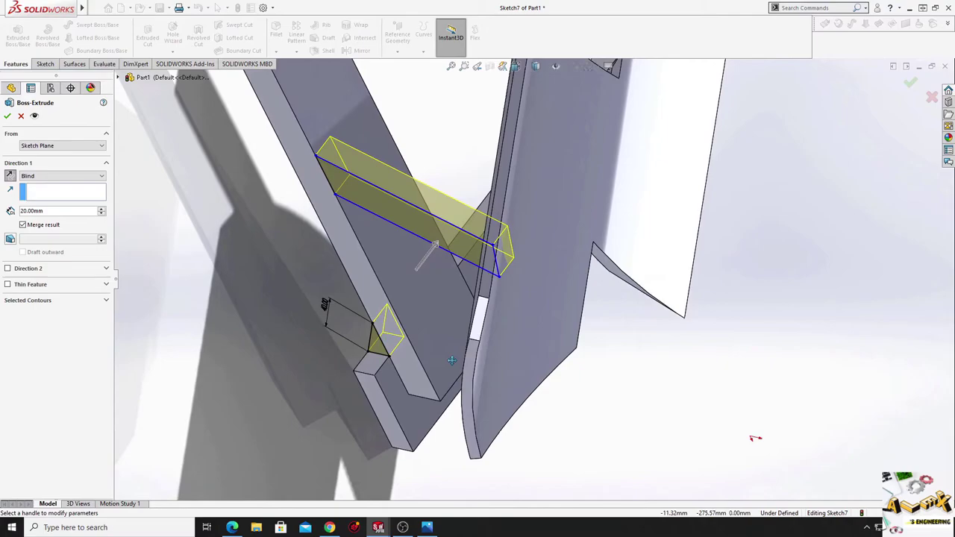
pyautogui.click(102, 210)
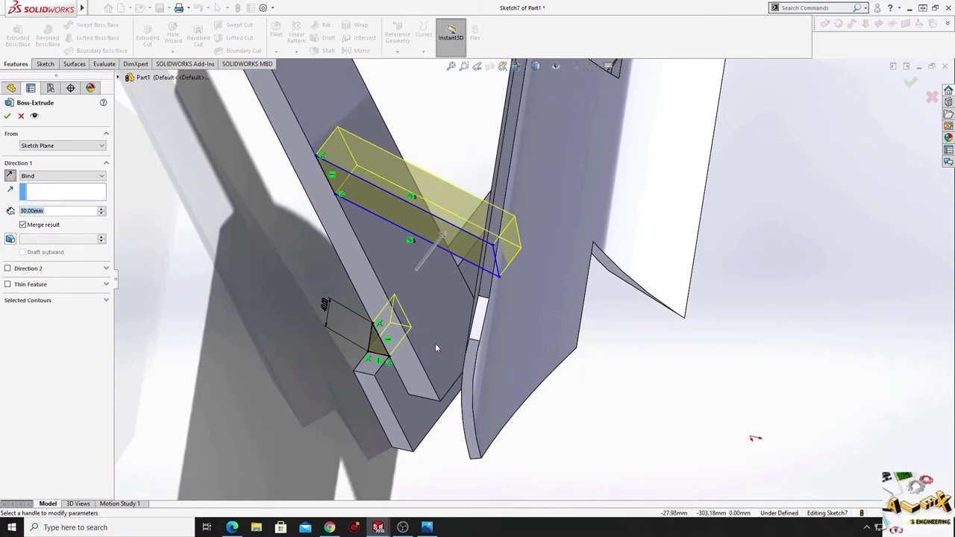
pyautogui.moveTo(646, 389)
pyautogui.mouseDown(button='middle')
pyautogui.moveTo(584, 375)
pyautogui.moveTo(500, 314)
pyautogui.mouseUp(button='middle')
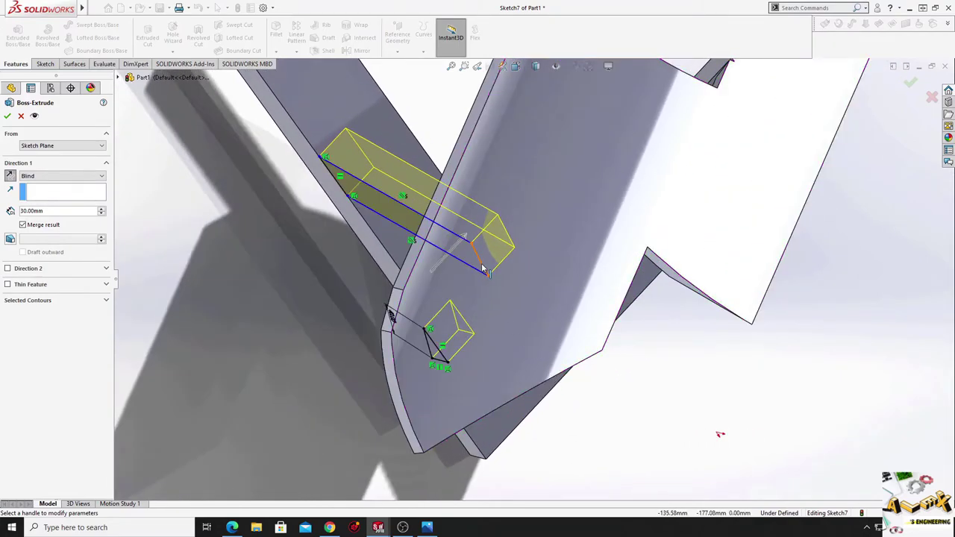
pyautogui.moveTo(482, 268)
pyautogui.mouseDown(button='middle')
pyautogui.moveTo(556, 314)
pyautogui.moveTo(417, 378)
pyautogui.mouseUp(button='middle')
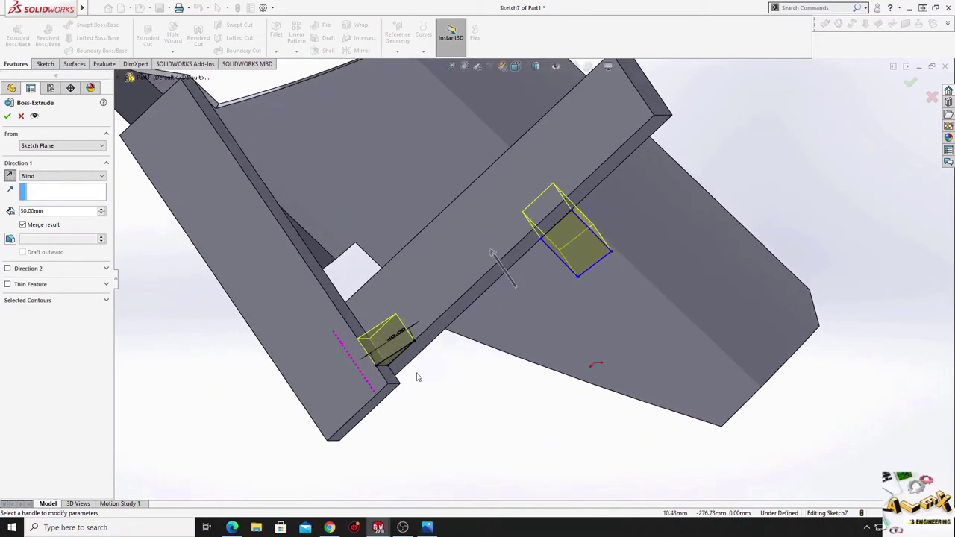
pyautogui.click(7, 118)
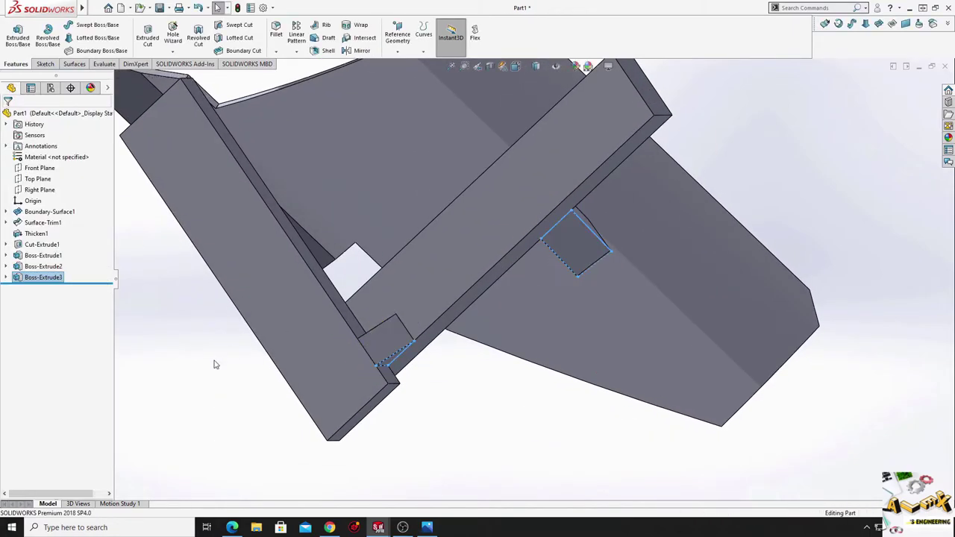
# Start a new sketch on the bar's front face and view it straight on.
pyautogui.moveTo(214, 363)
pyautogui.mouseDown(button='middle')
pyautogui.moveTo(251, 373)
pyautogui.moveTo(210, 377)
pyautogui.moveTo(282, 324)
pyautogui.moveTo(339, 253)
pyautogui.moveTo(398, 276)
pyautogui.moveTo(443, 344)
pyautogui.moveTo(373, 283)
pyautogui.moveTo(417, 269)
pyautogui.moveTo(312, 381)
pyautogui.moveTo(390, 341)
pyautogui.mouseUp(button='middle')
pyautogui.click(332, 362)
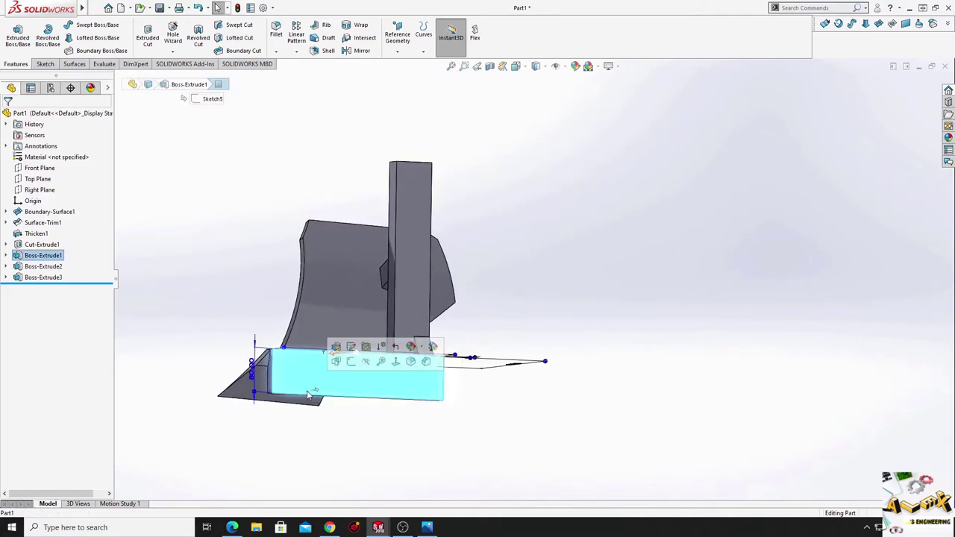
pyautogui.click(351, 356)
pyautogui.click(41, 288)
pyautogui.click(64, 273)
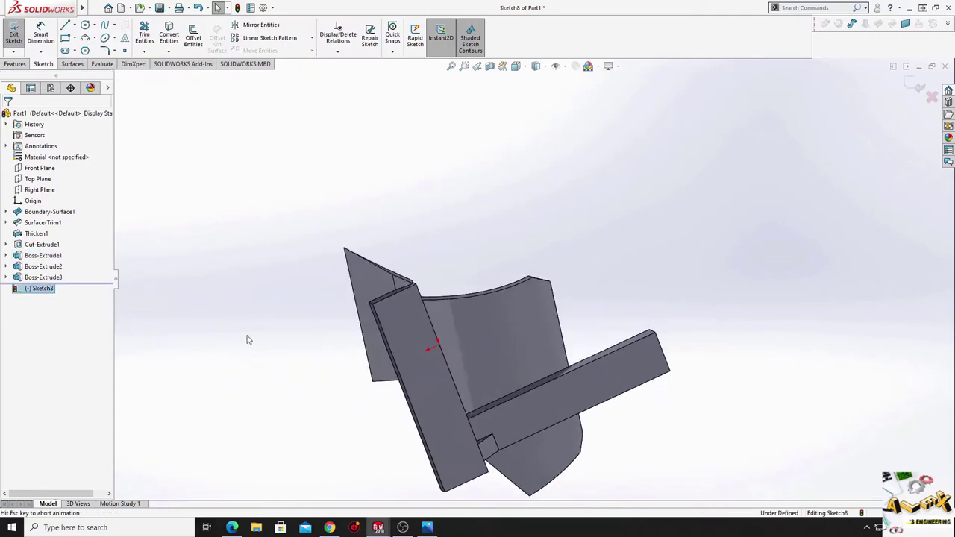
pyautogui.scroll(-3, 540, 304)
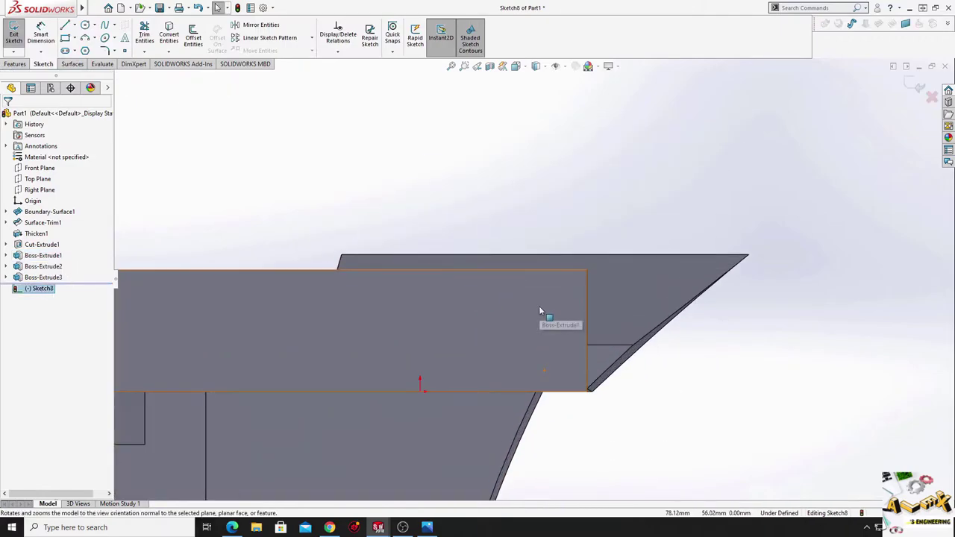
pyautogui.scroll(-2, 537, 308)
pyautogui.scroll(2, 522, 312)
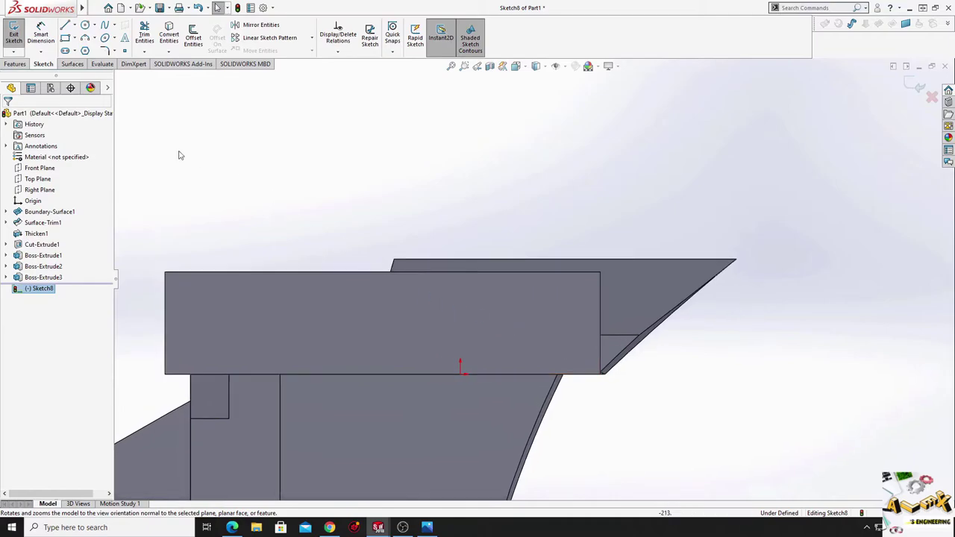
# Draw a closed triangle at the bar's right end with a sloped, vertical and closing line.
pyautogui.click(65, 27)
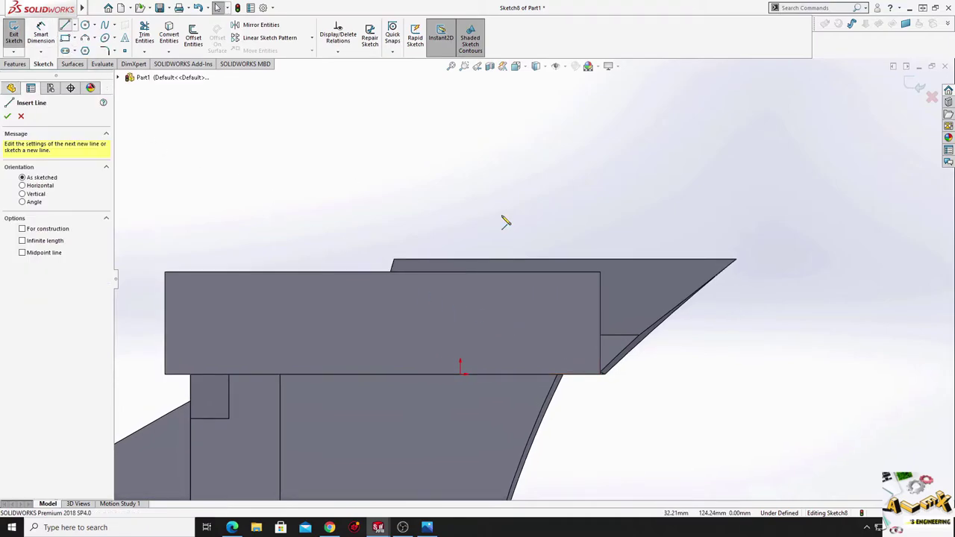
pyautogui.click(381, 271)
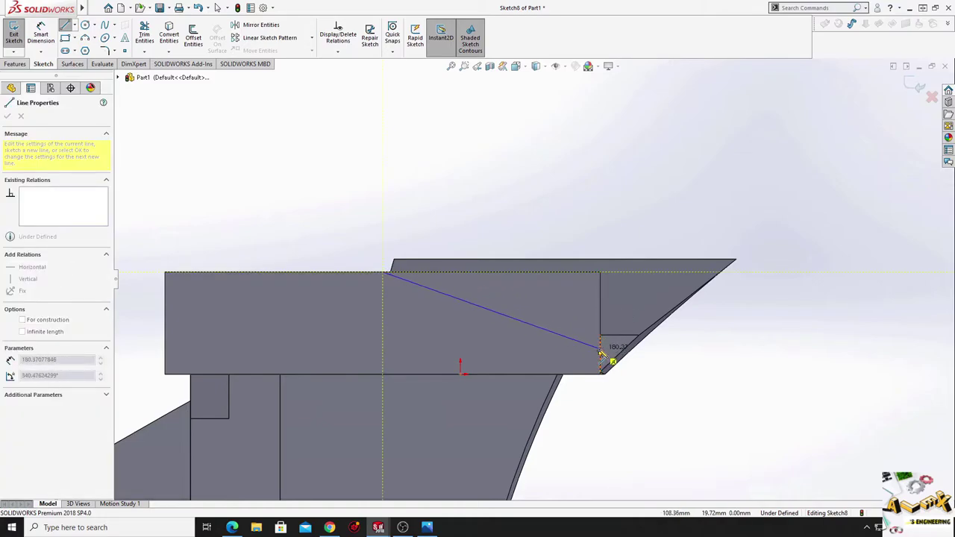
pyautogui.click(601, 344)
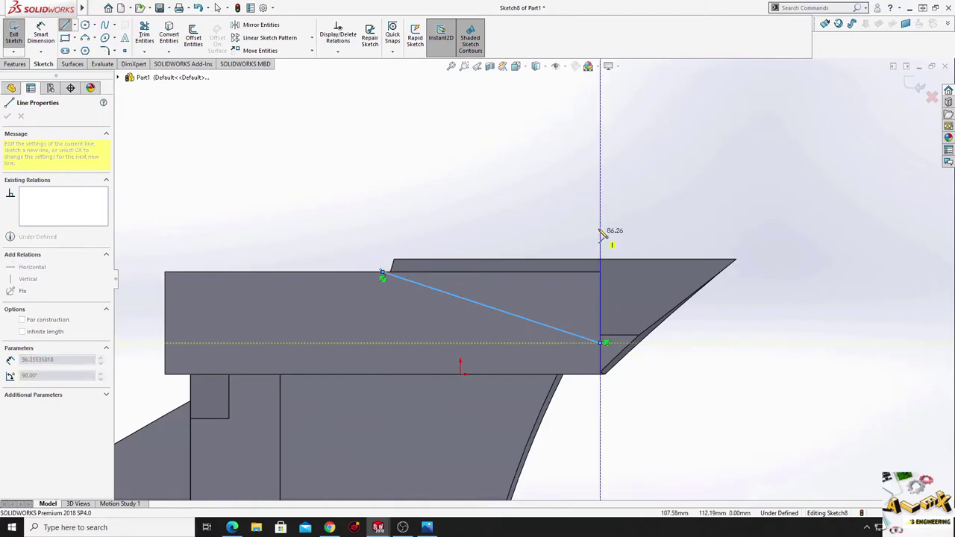
pyautogui.click(600, 211)
pyautogui.click(382, 273)
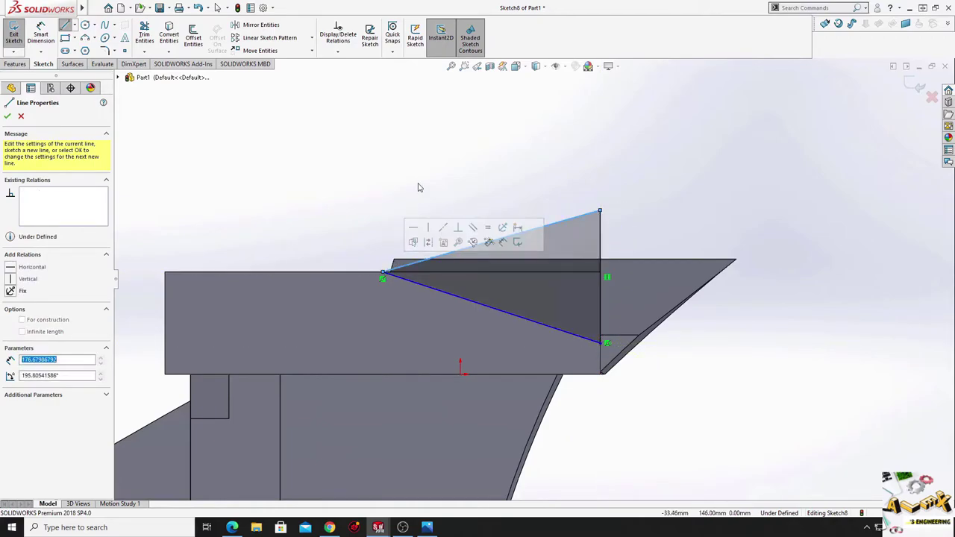
pyautogui.rightClick(419, 187)
pyautogui.click(440, 186)
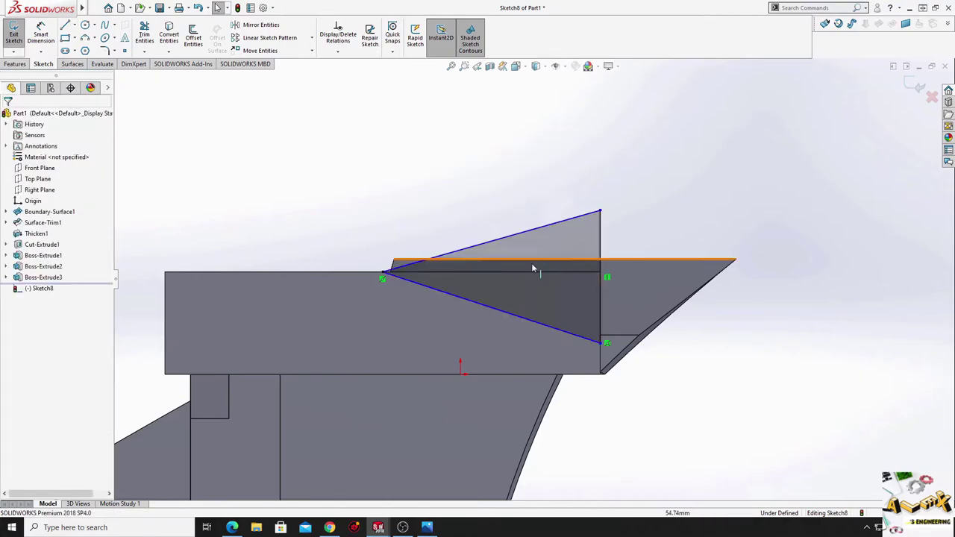
# Dimension the triangle 170 mm from the bar's left end and 25 mm above its bottom.
pyautogui.click(43, 34)
pyautogui.click(383, 276)
pyautogui.click(167, 291)
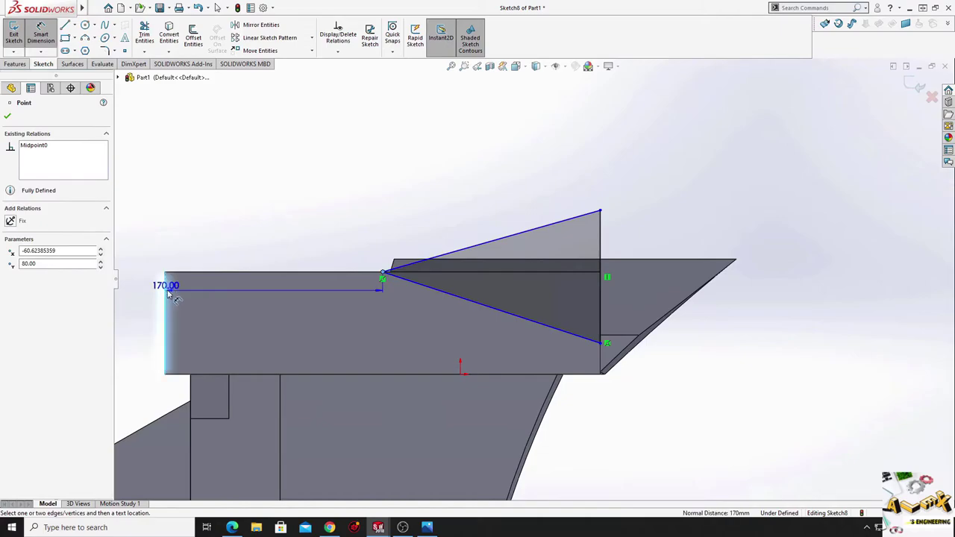
pyautogui.click(241, 237)
pyautogui.click(535, 274)
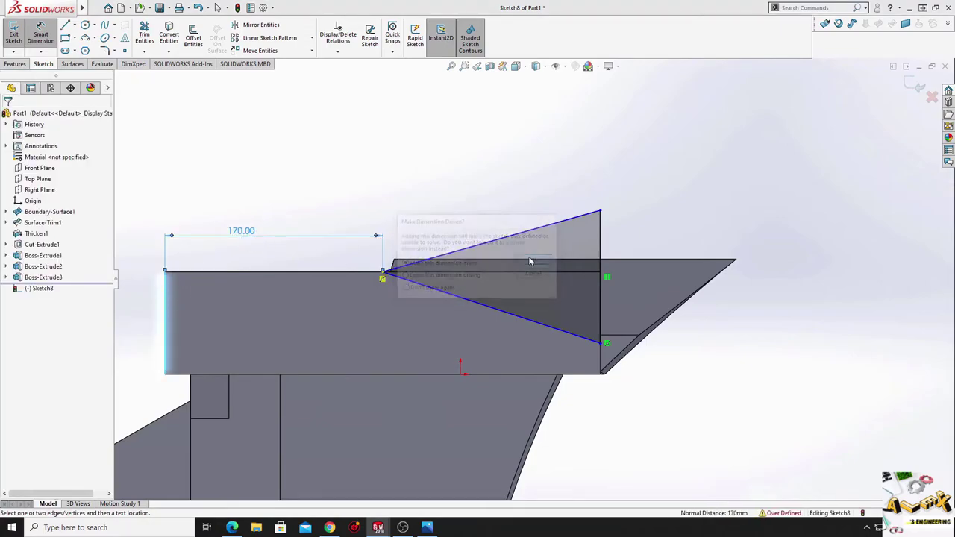
pyautogui.click(600, 345)
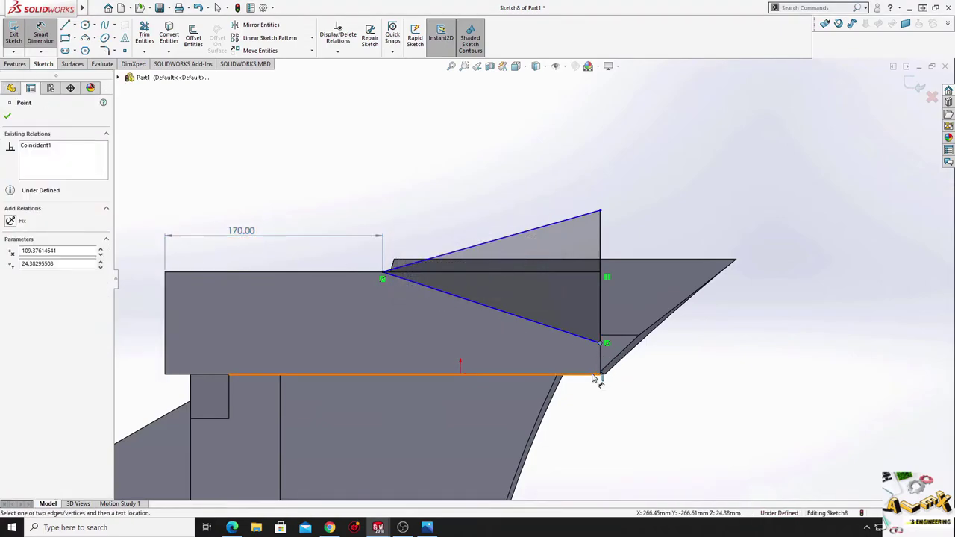
pyautogui.click(593, 374)
pyautogui.click(574, 362)
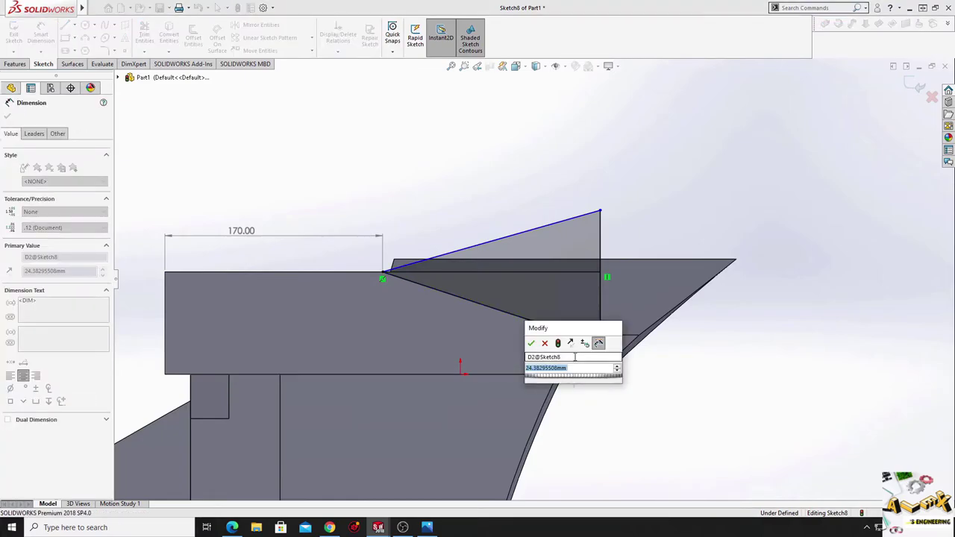
pyautogui.write('25')
pyautogui.press('Return')
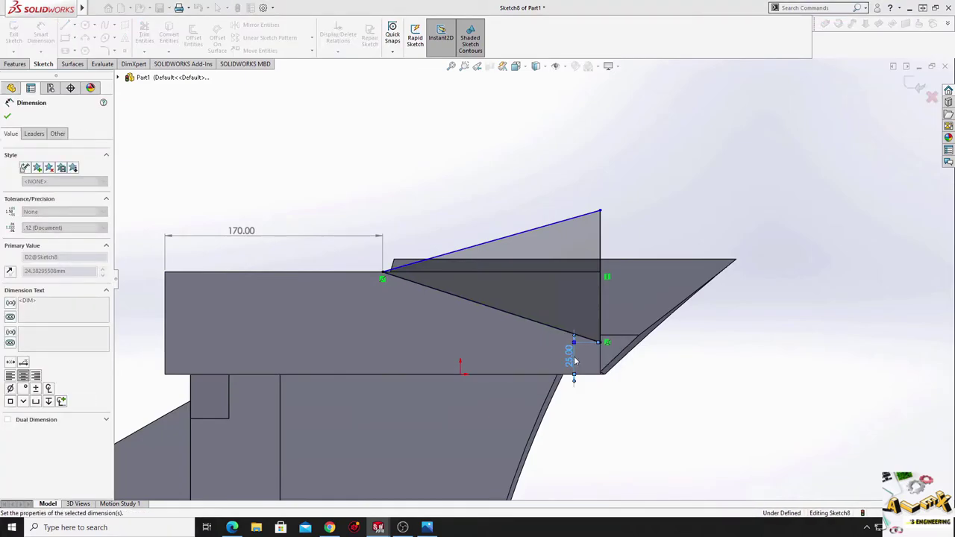
pyautogui.rightClick(437, 151)
pyautogui.click(459, 183)
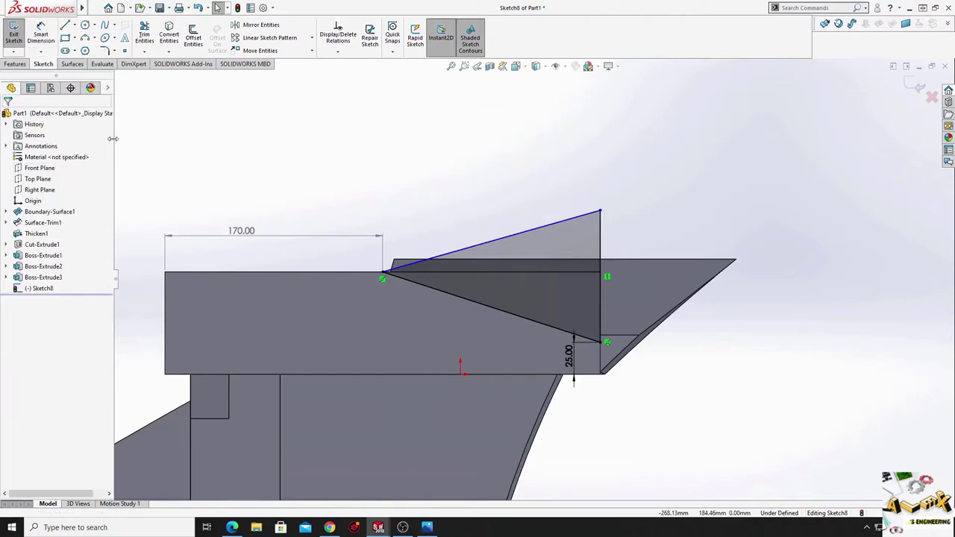
# Extrude-cut the triangle Up To Surface, ending at the blade face, to angle the bar's end.
pyautogui.click(18, 64)
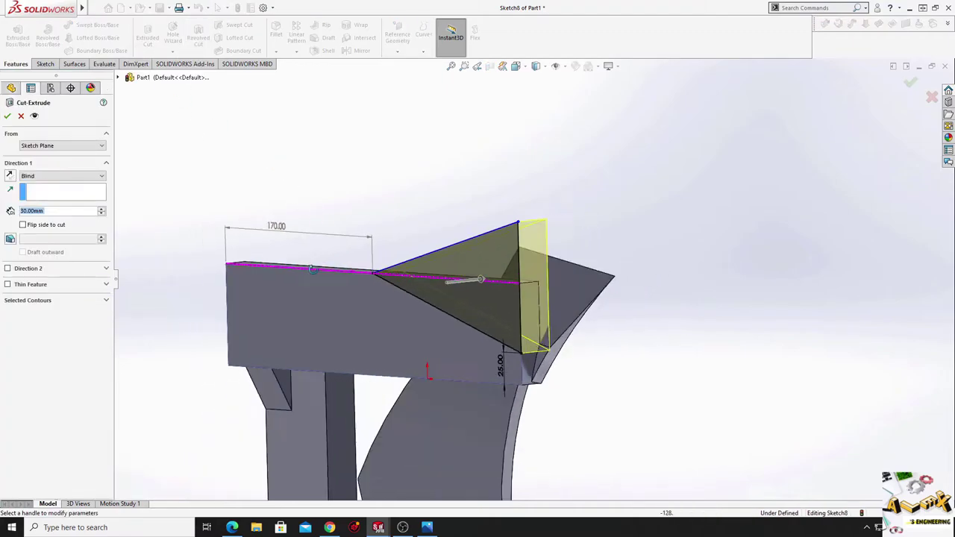
pyautogui.moveTo(288, 174)
pyautogui.mouseDown(button='middle')
pyautogui.moveTo(267, 332)
pyautogui.moveTo(288, 374)
pyautogui.mouseUp(button='middle')
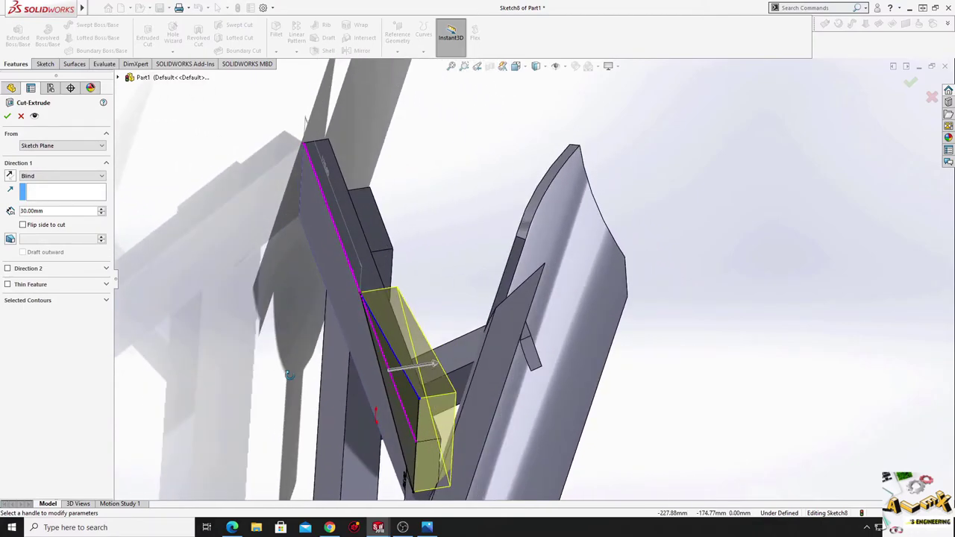
pyautogui.click(43, 177)
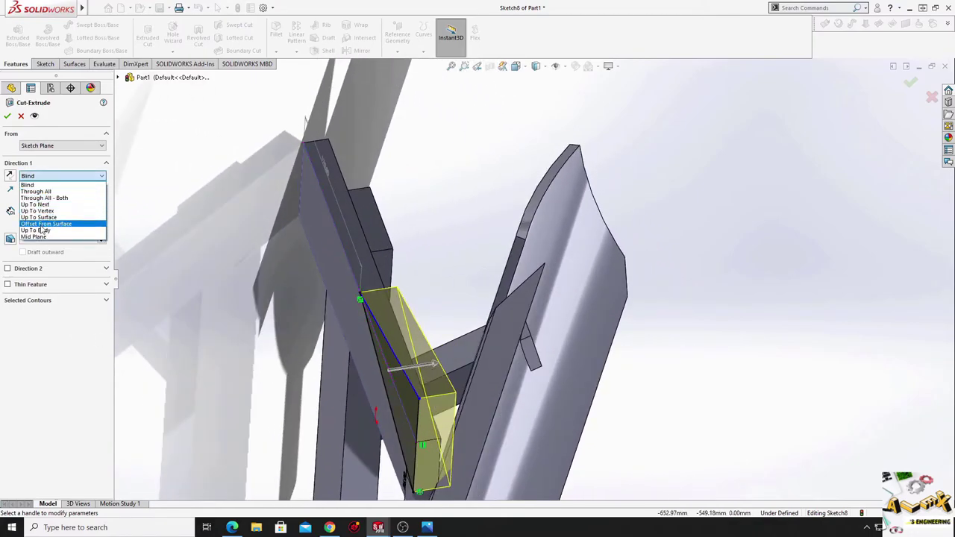
pyautogui.click(44, 218)
pyautogui.moveTo(157, 269); pyautogui.dragTo(224, 418, button='middle')
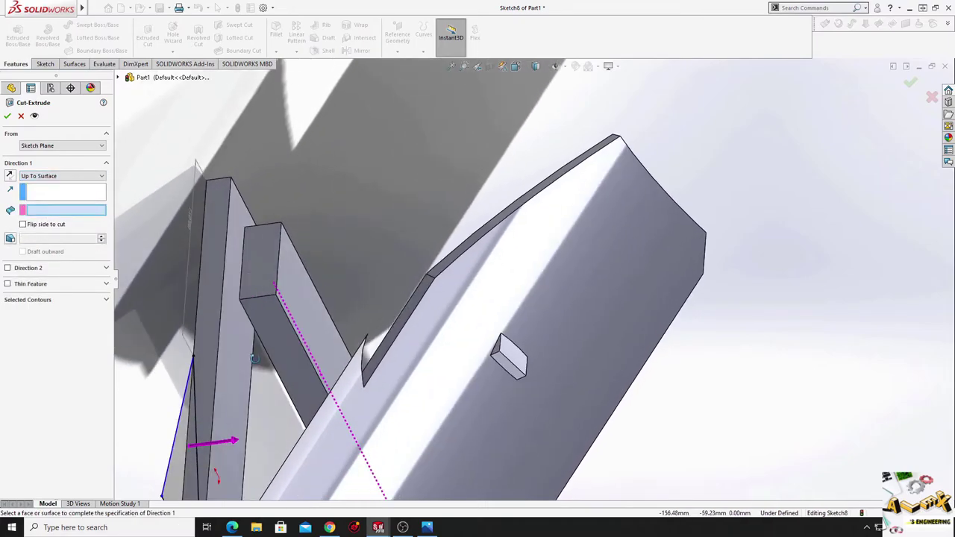
pyautogui.click(244, 410)
pyautogui.scroll(4, 292, 374)
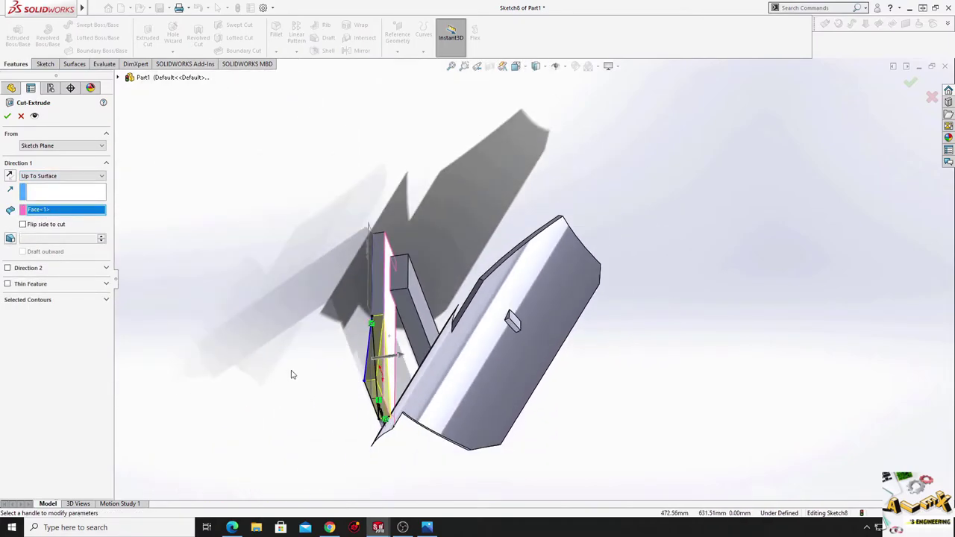
pyautogui.moveTo(298, 378); pyautogui.dragTo(326, 412, button='middle')
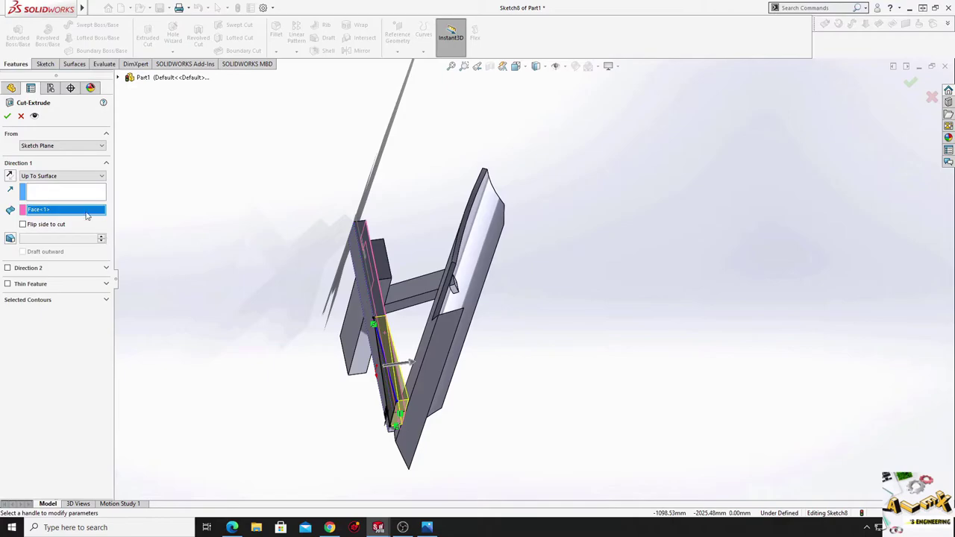
pyautogui.click(7, 115)
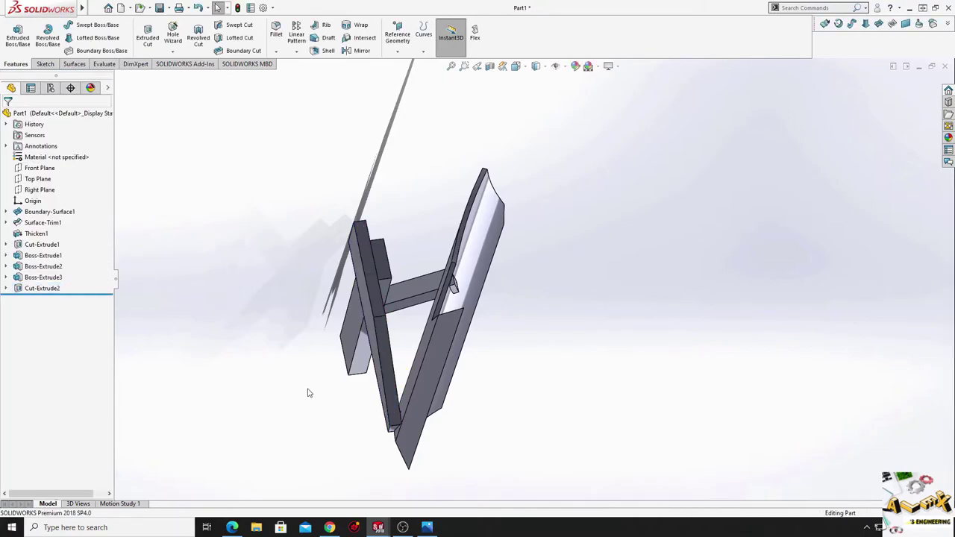
pyautogui.scroll(-5, 424, 373)
# Select the trimmed bar's lower edge as the edge to fillet and preview the rounding.
pyautogui.moveTo(424, 372)
pyautogui.mouseDown(button='middle')
pyautogui.moveTo(524, 394)
pyautogui.moveTo(482, 373)
pyautogui.moveTo(571, 384)
pyautogui.moveTo(550, 335)
pyautogui.moveTo(560, 390)
pyautogui.moveTo(561, 287)
pyautogui.moveTo(642, 315)
pyautogui.mouseUp(button='middle')
pyautogui.scroll(2, 525, 396)
pyautogui.scroll(-3, 642, 315)
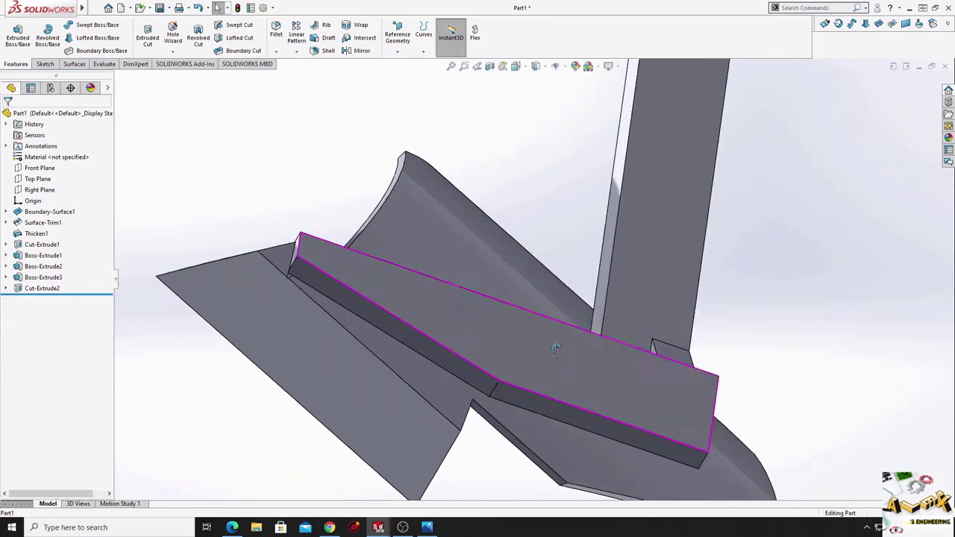
pyautogui.moveTo(517, 364); pyautogui.dragTo(505, 398, button='middle')
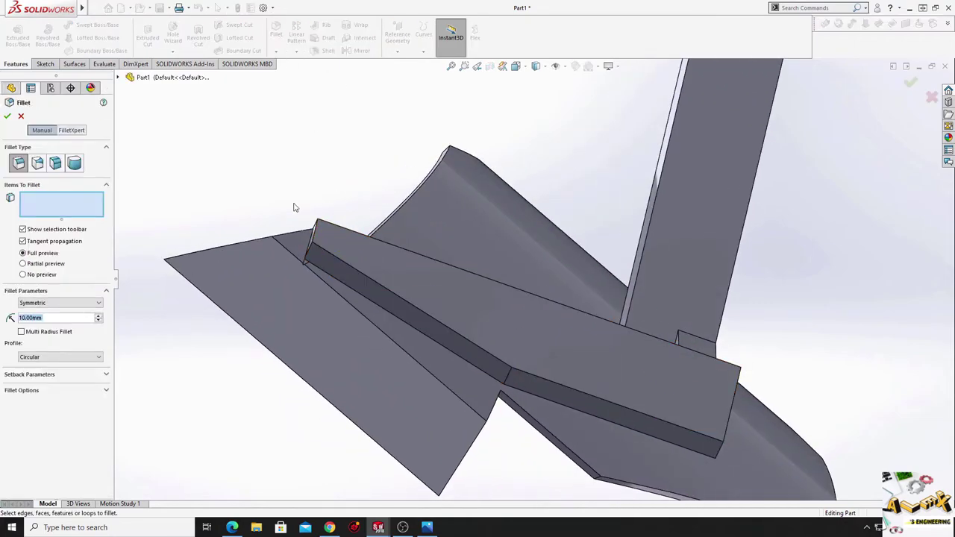
pyautogui.click(496, 388)
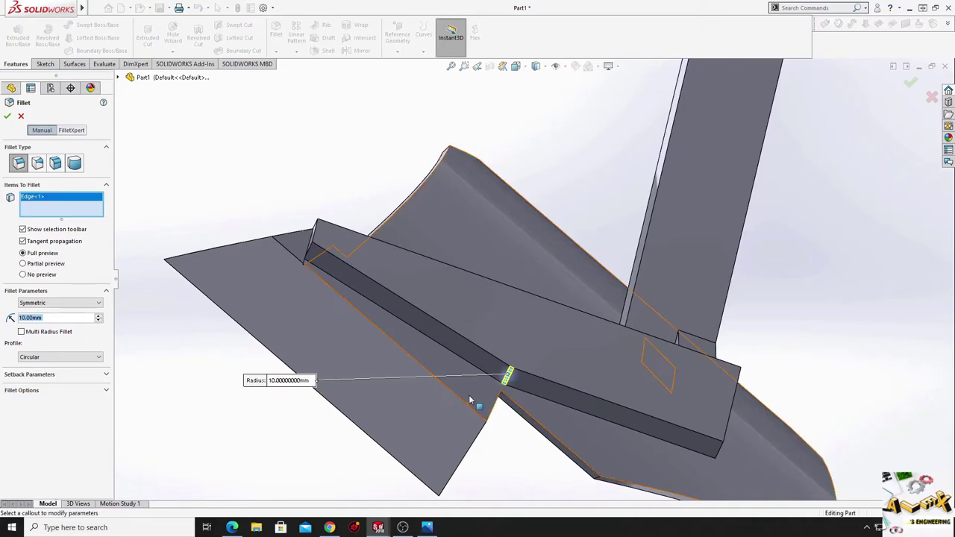
pyautogui.moveTo(473, 398); pyautogui.dragTo(119, 276, button='middle')
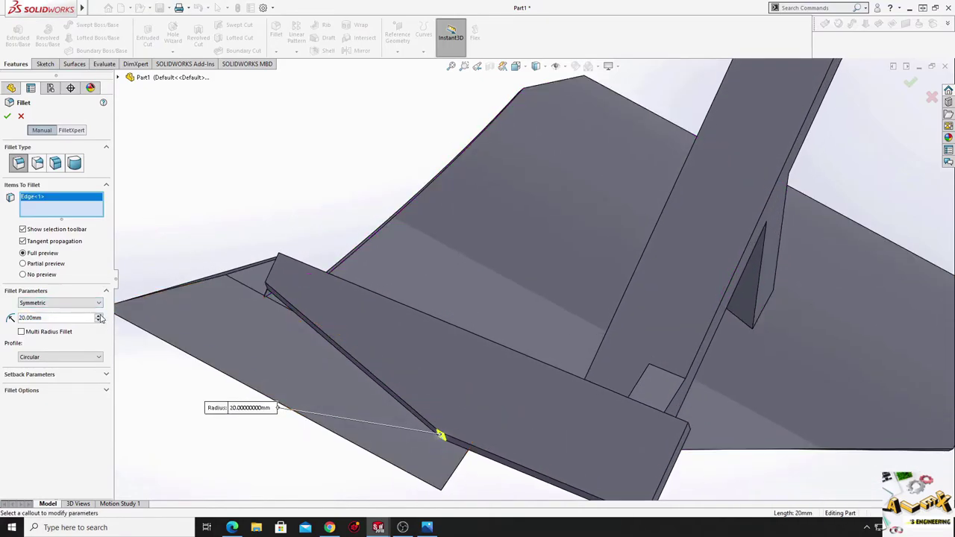
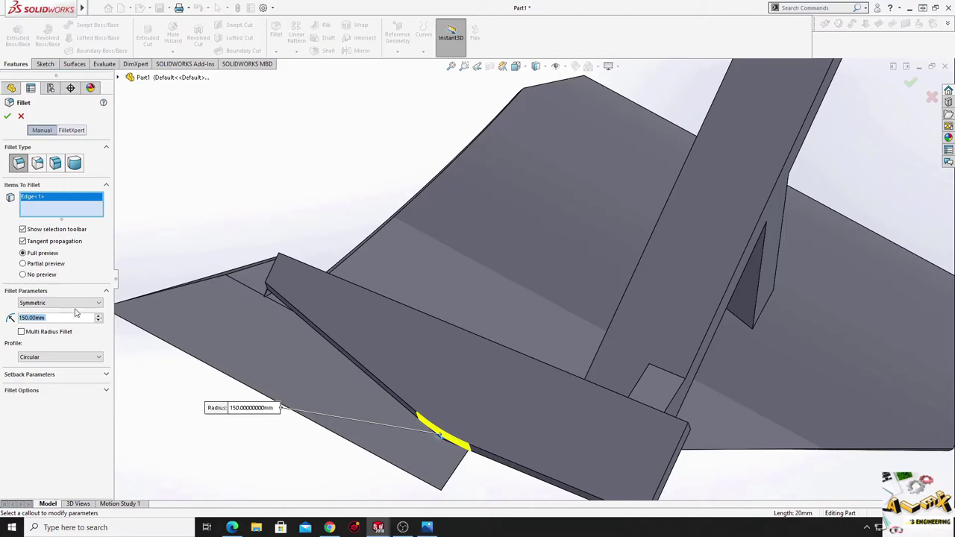
# Accept the 150 mm edge fillet as Fillet1.
pyautogui.click(8, 117)
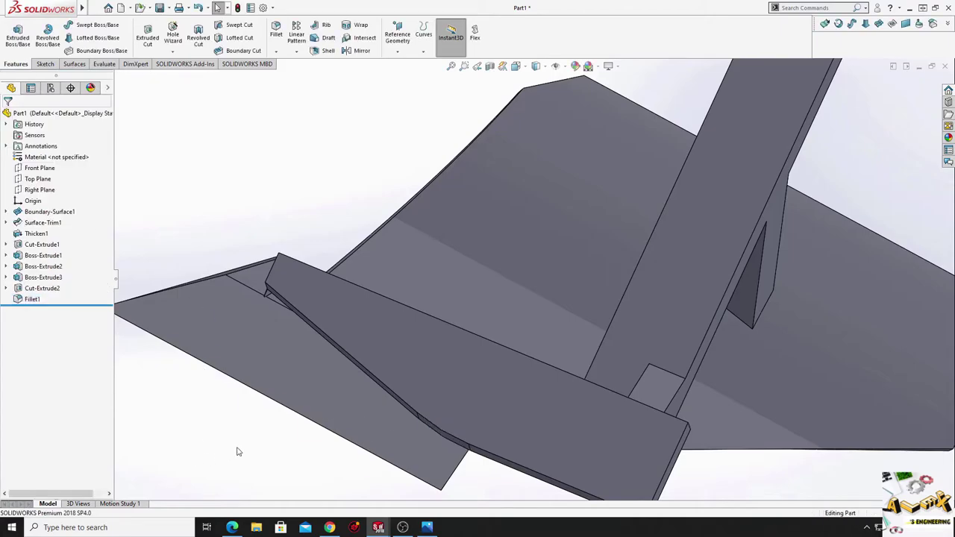
pyautogui.scroll(2, 268, 462)
pyautogui.scroll(5, 271, 471)
# Start a new sketch on the long bar's face and view it face-on.
pyautogui.moveTo(271, 471)
pyautogui.mouseDown(button='middle')
pyautogui.moveTo(411, 420)
pyautogui.moveTo(436, 431)
pyautogui.moveTo(497, 388)
pyautogui.moveTo(435, 467)
pyautogui.moveTo(396, 455)
pyautogui.moveTo(517, 403)
pyautogui.moveTo(461, 423)
pyautogui.mouseUp(button='middle')
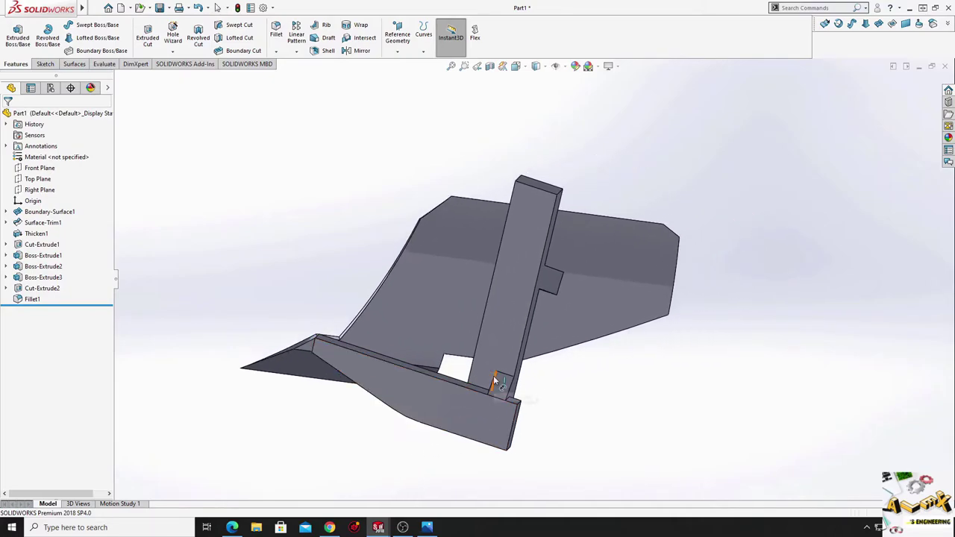
pyautogui.click(518, 311)
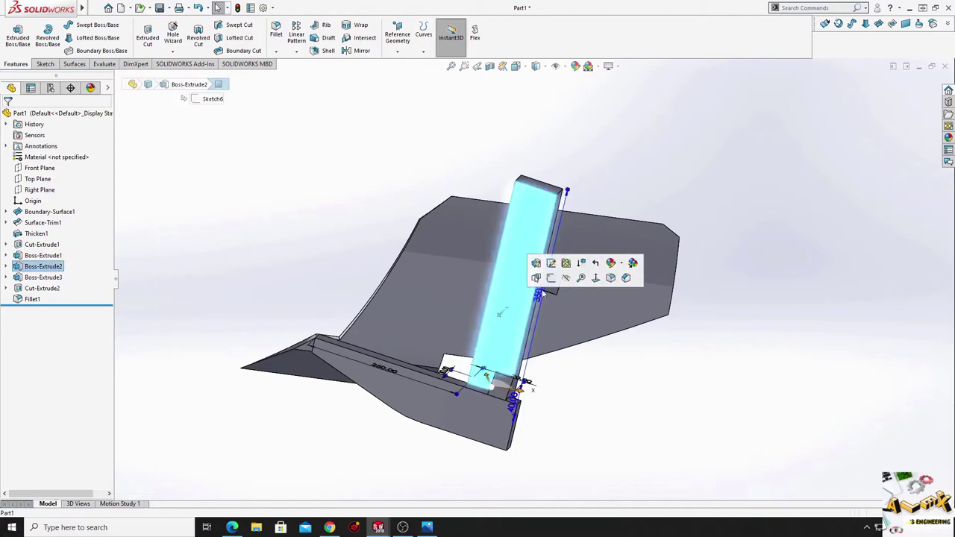
pyautogui.click(551, 279)
pyautogui.click(41, 309)
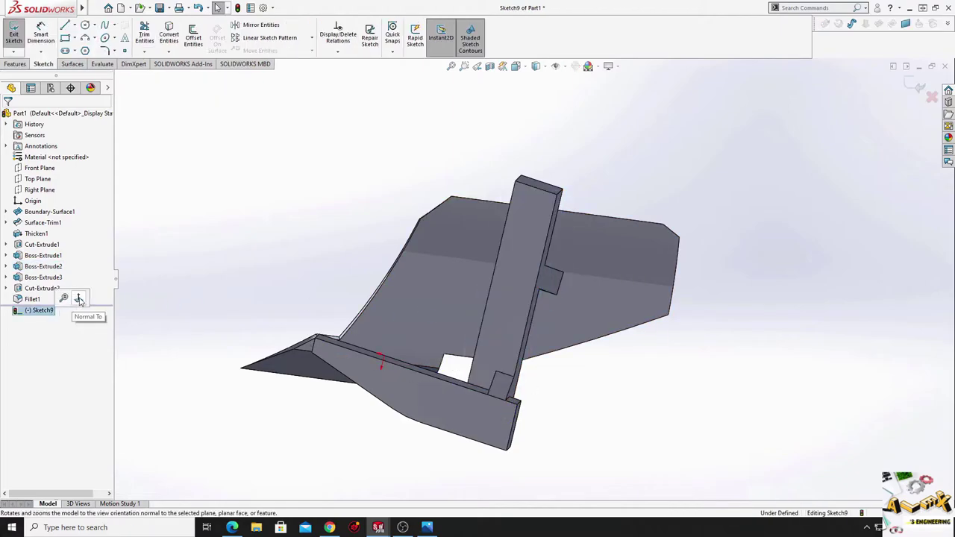
pyautogui.click(82, 303)
pyautogui.scroll(-2, 476, 302)
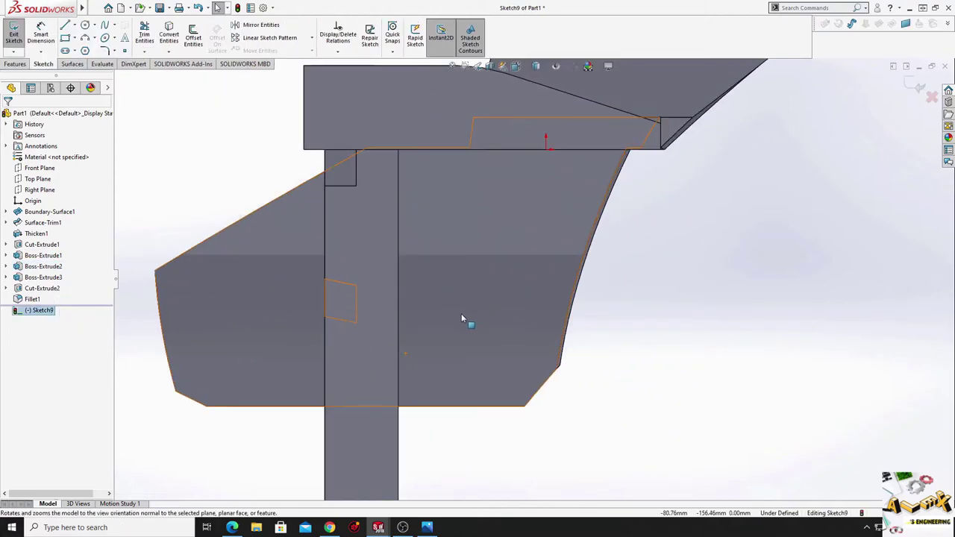
# Draw three circles along the bar: near the bottom, lower down, and near the top.
pyautogui.click(85, 26)
pyautogui.click(373, 415)
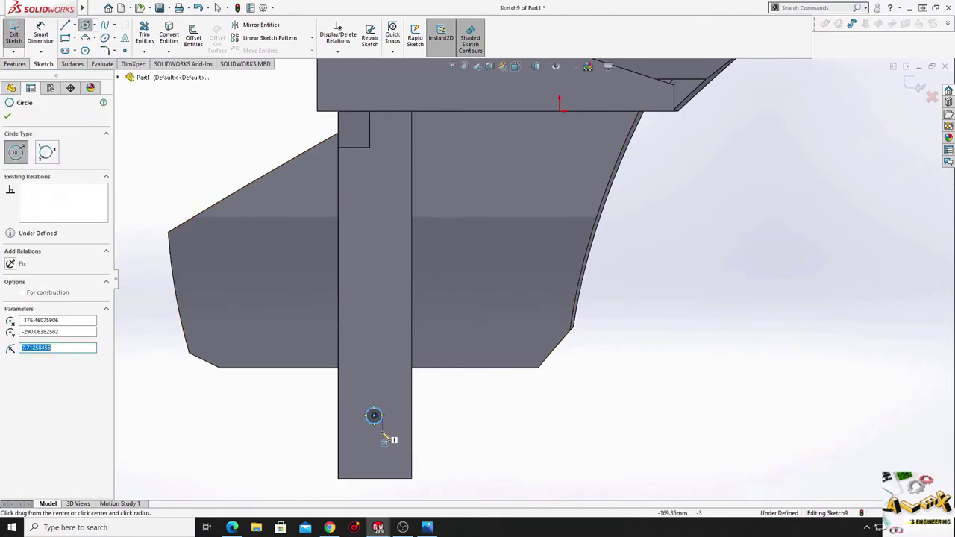
pyautogui.click(374, 455)
pyautogui.click(380, 464)
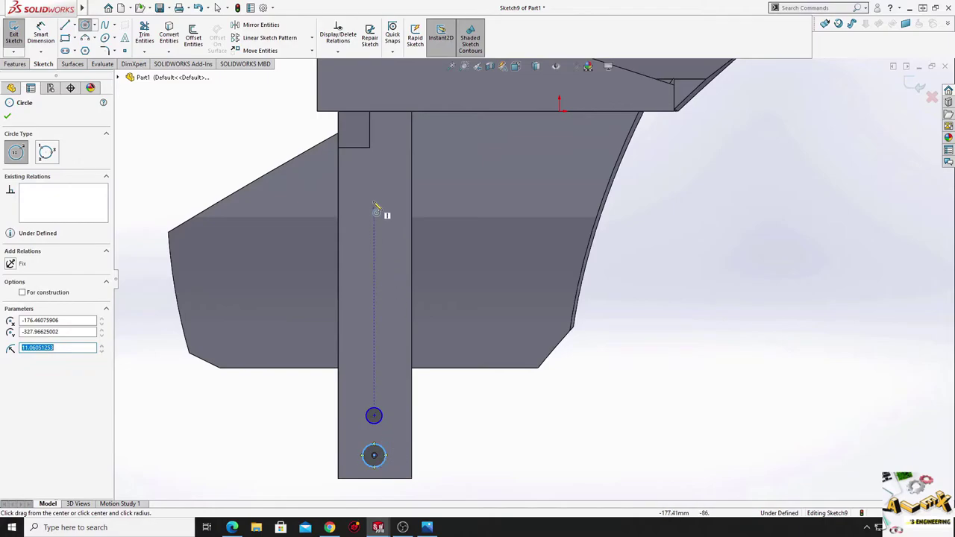
pyautogui.click(373, 174)
pyautogui.click(386, 175)
pyautogui.rightClick(517, 216)
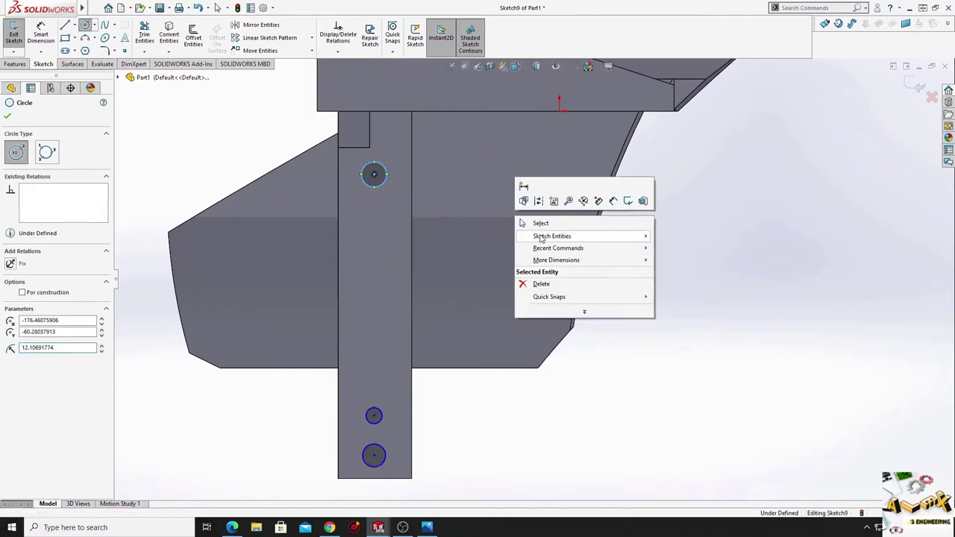
pyautogui.click(543, 226)
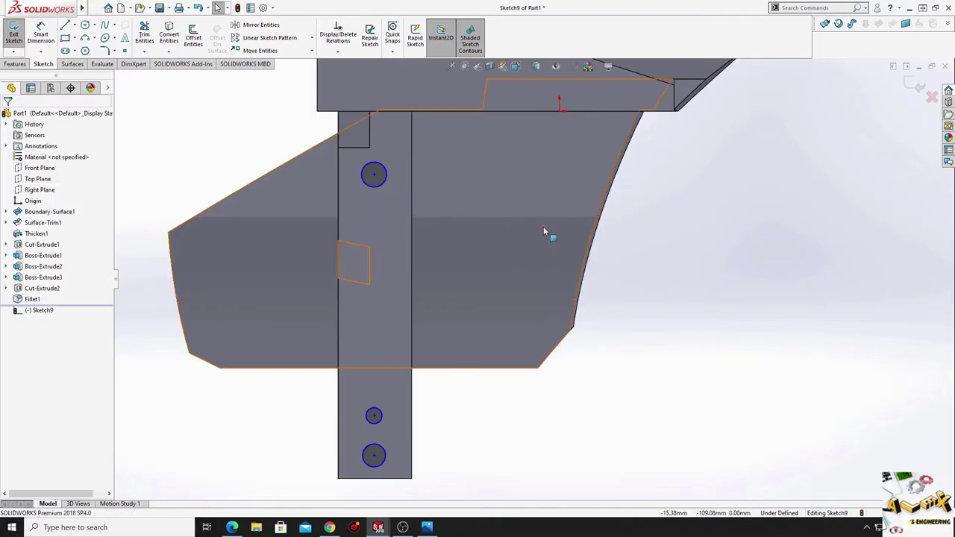
# Make all three circles equal in size.
pyautogui.click(383, 185)
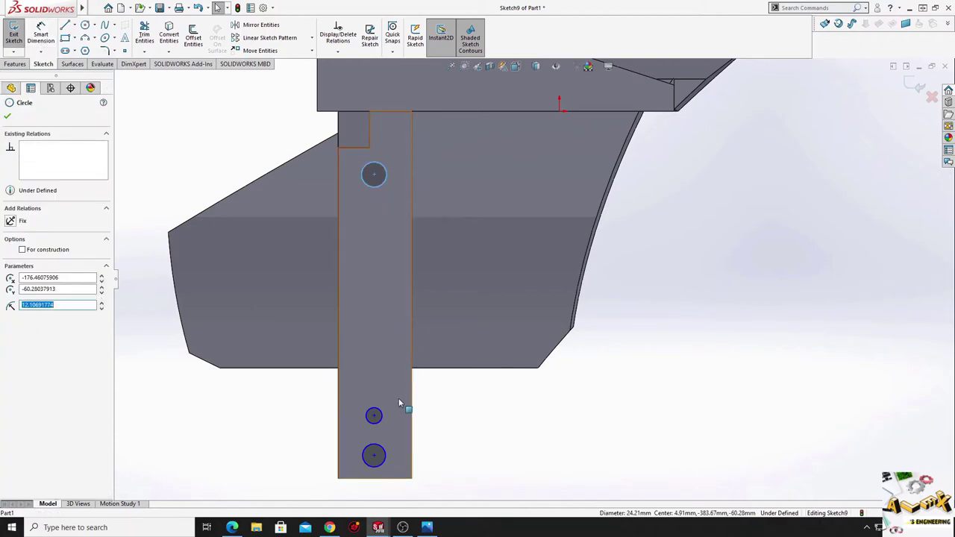
pyautogui.keyDown('ctrl'); pyautogui.click(382, 417); pyautogui.keyUp('ctrl')
pyautogui.keyDown('ctrl'); pyautogui.click(384, 453); pyautogui.keyUp('ctrl')
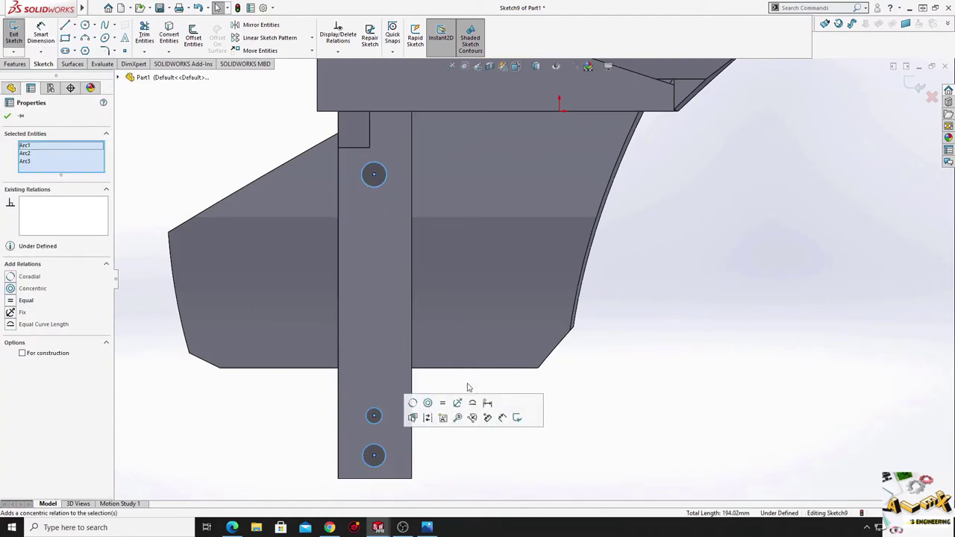
pyautogui.click(448, 406)
pyautogui.click(465, 378)
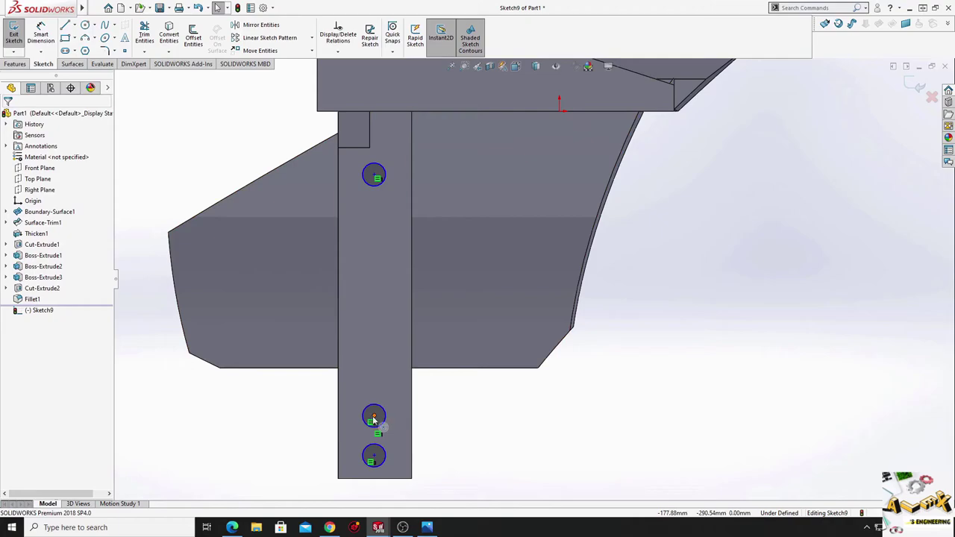
# Align the three circle centres vertically.
pyautogui.click(375, 455)
pyautogui.keyDown('ctrl'); pyautogui.click(374, 415); pyautogui.keyUp('ctrl')
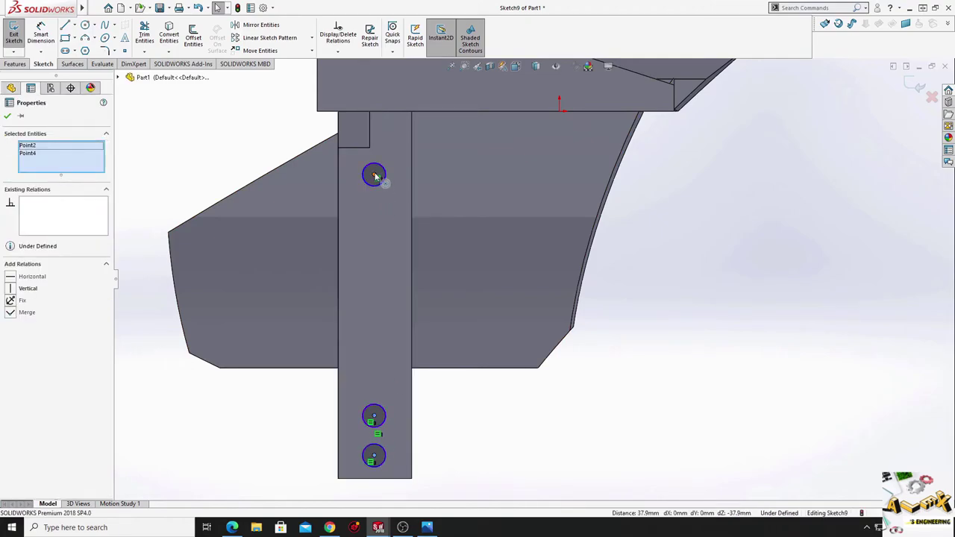
pyautogui.keyDown('ctrl'); pyautogui.click(374, 176); pyautogui.keyUp('ctrl')
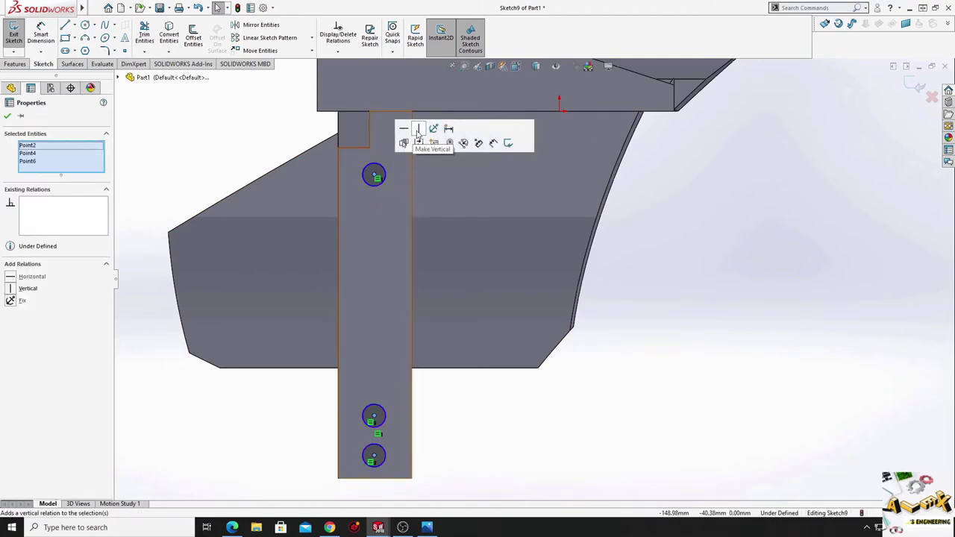
pyautogui.click(418, 131)
pyautogui.click(396, 365)
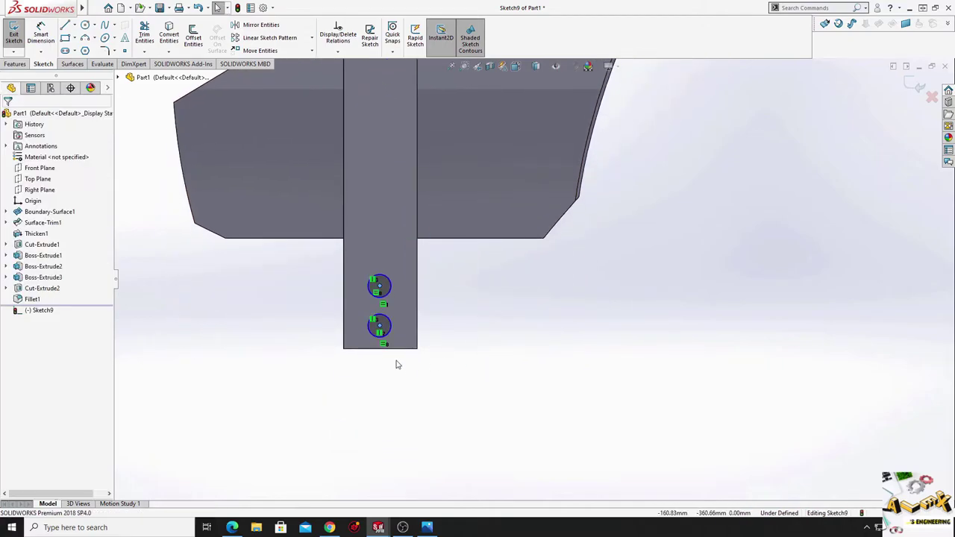
# Relate the lower circle's centre to the midpoint of the bar's bottom edge.
pyautogui.click(381, 350)
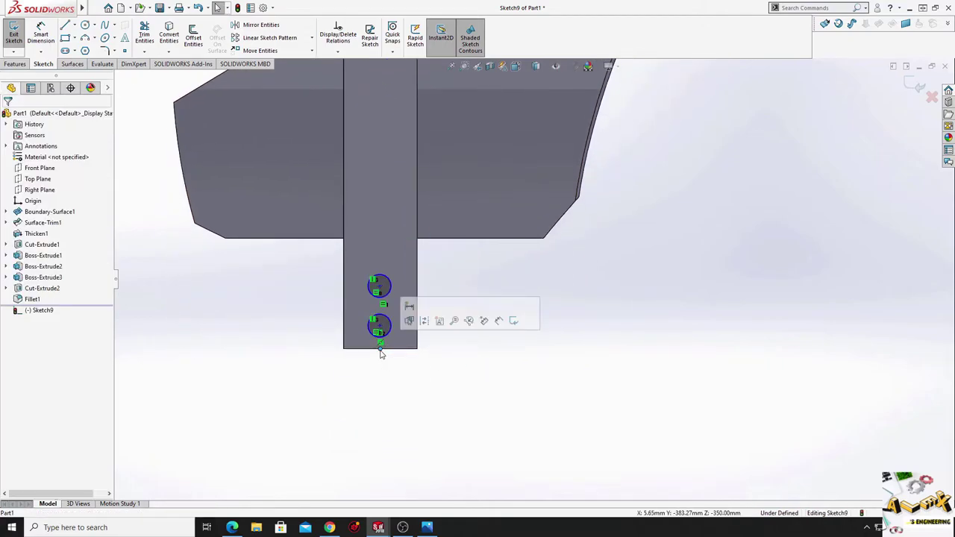
pyautogui.keyDown('ctrl'); pyautogui.click(379, 329); pyautogui.keyUp('ctrl')
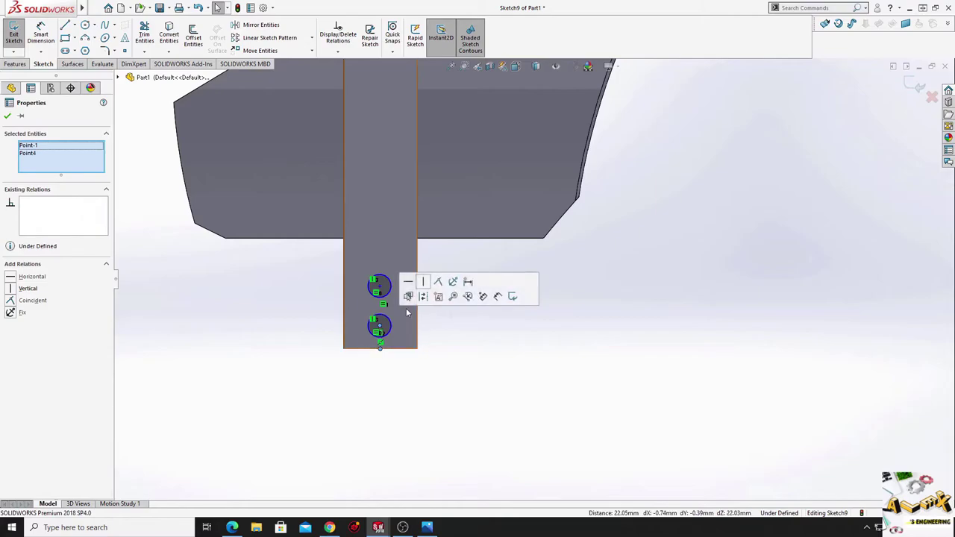
pyautogui.click(428, 280)
pyautogui.click(492, 385)
# Add a diameter dimension to the lower circle for the 14 mm holes.
pyautogui.keyDown('ctrl'); pyautogui.moveTo(472, 288); pyautogui.dragTo(476, 386, button='middle'); pyautogui.keyUp('ctrl')
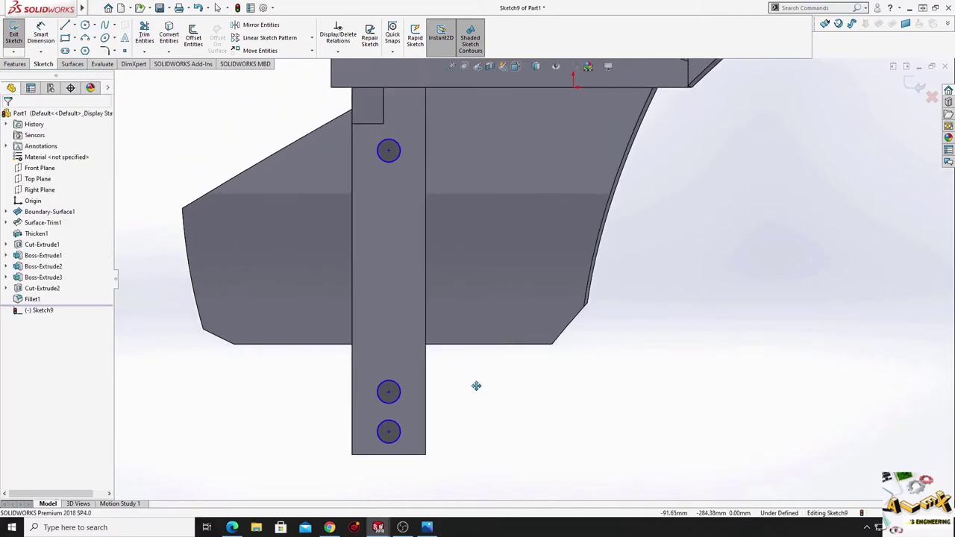
pyautogui.click(41, 33)
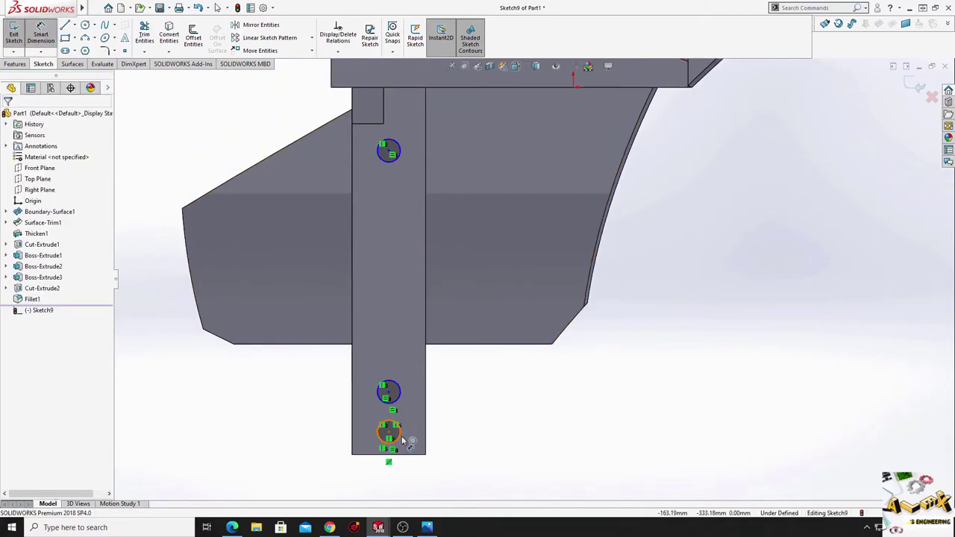
pyautogui.click(403, 441)
pyautogui.click(505, 433)
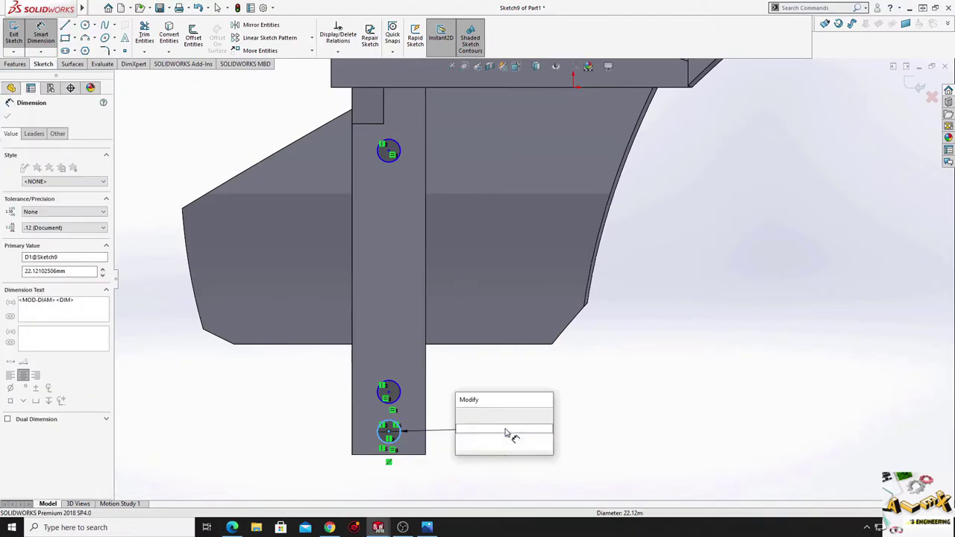
pyautogui.write('16')
pyautogui.press('Return')
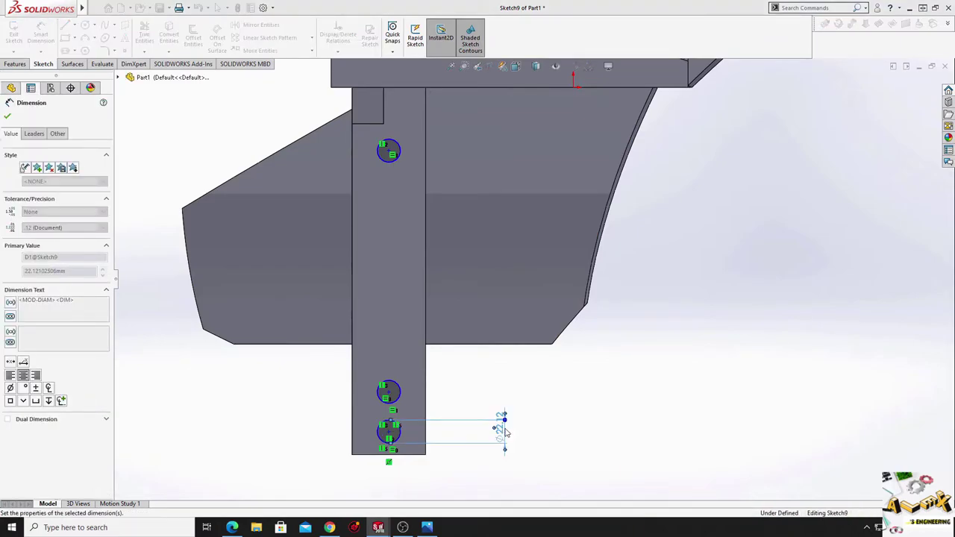
# Dimension the lower circle's centre from the bar's bottom edge (70 mm).
pyautogui.scroll(-3, 486, 398)
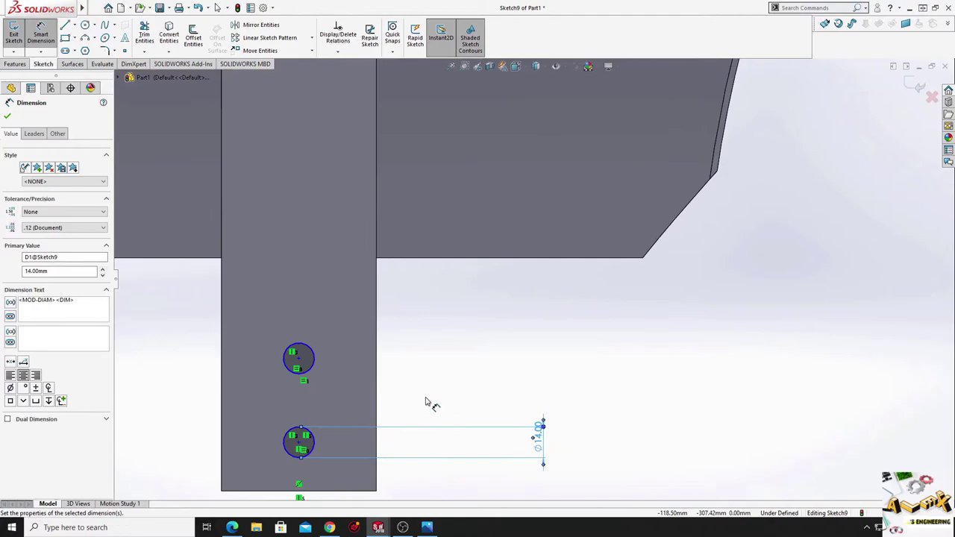
pyautogui.keyDown('ctrl'); pyautogui.moveTo(426, 403); pyautogui.dragTo(352, 390, button='middle'); pyautogui.keyUp('ctrl')
pyautogui.click(305, 375)
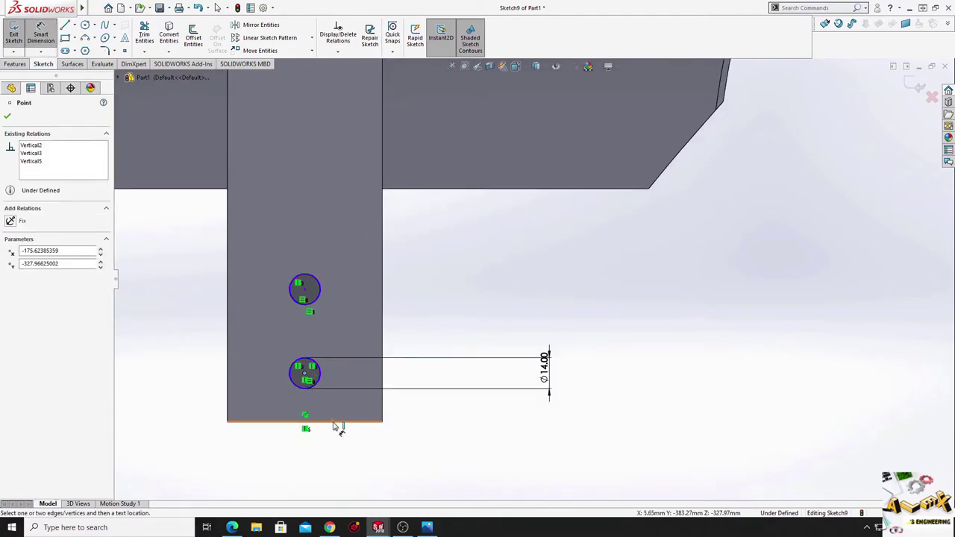
pyautogui.click(335, 422)
pyautogui.click(209, 409)
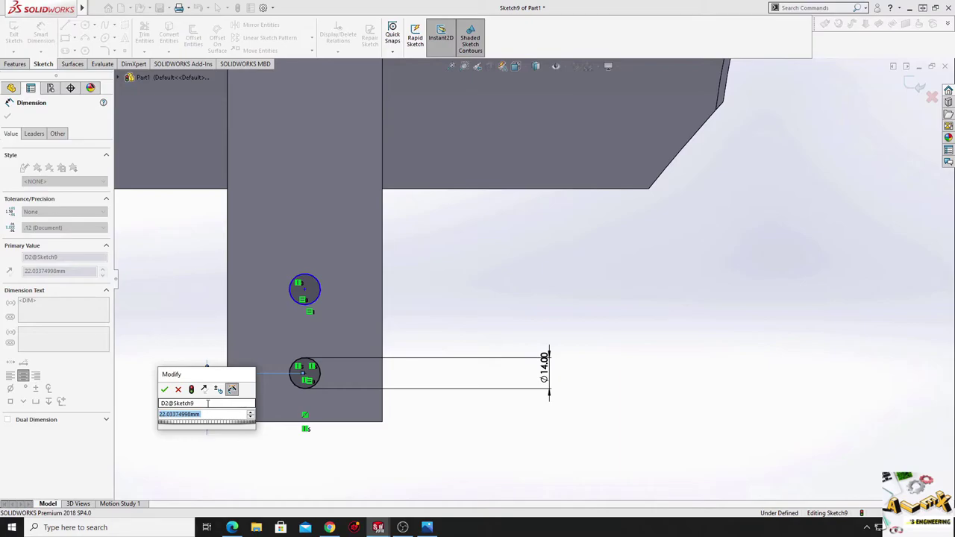
pyautogui.press('Return')
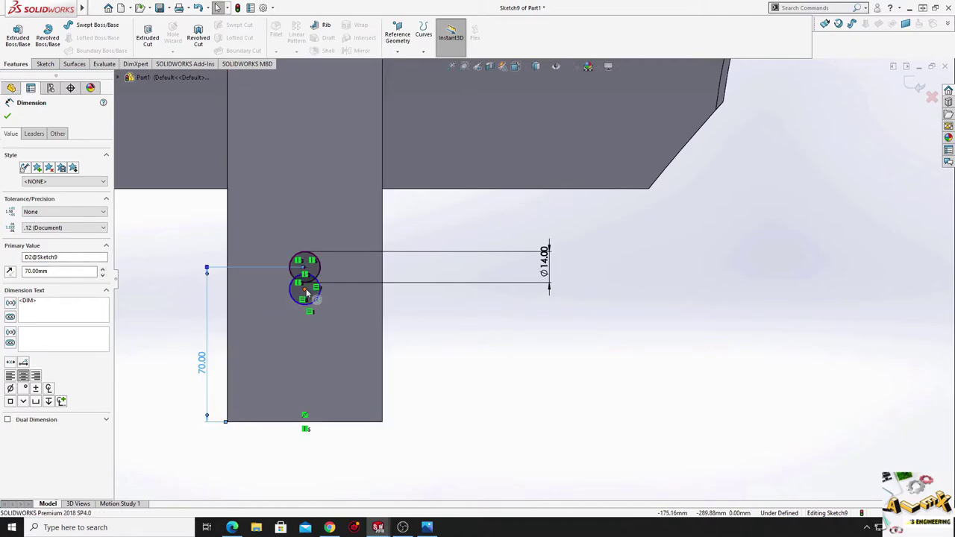
pyautogui.moveTo(306, 293); pyautogui.dragTo(305, 200)
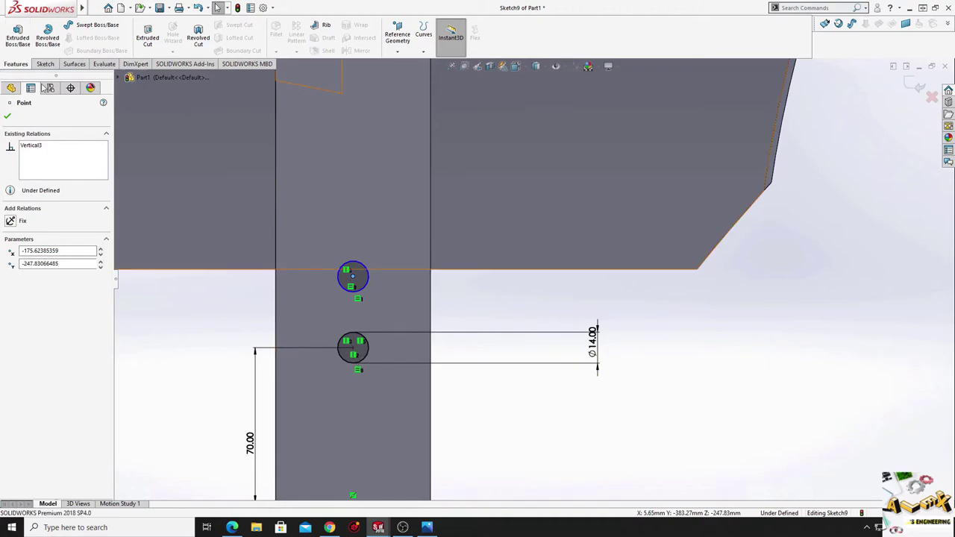
pyautogui.click(9, 117)
# Set the spacing between the lower circles to 30 mm.
pyautogui.click(53, 66)
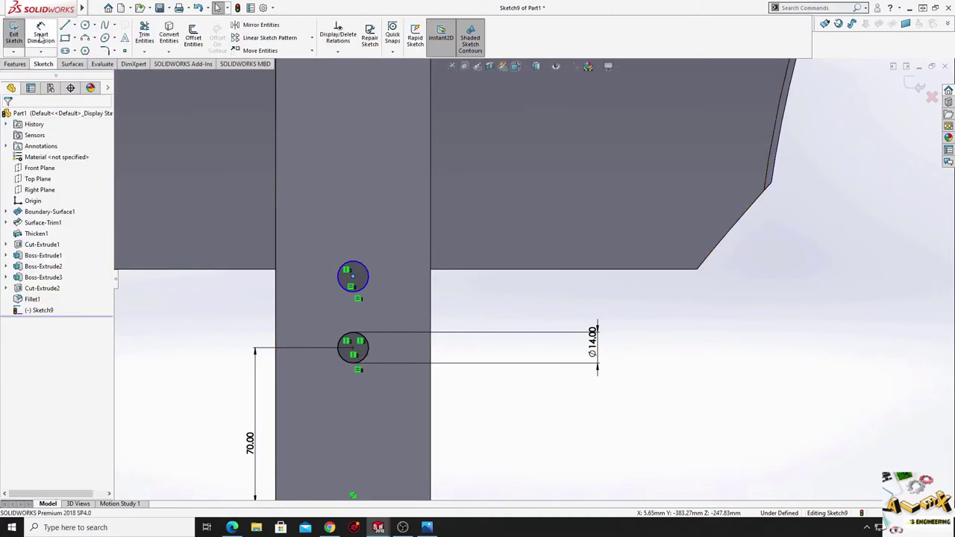
pyautogui.click(41, 35)
pyautogui.click(353, 348)
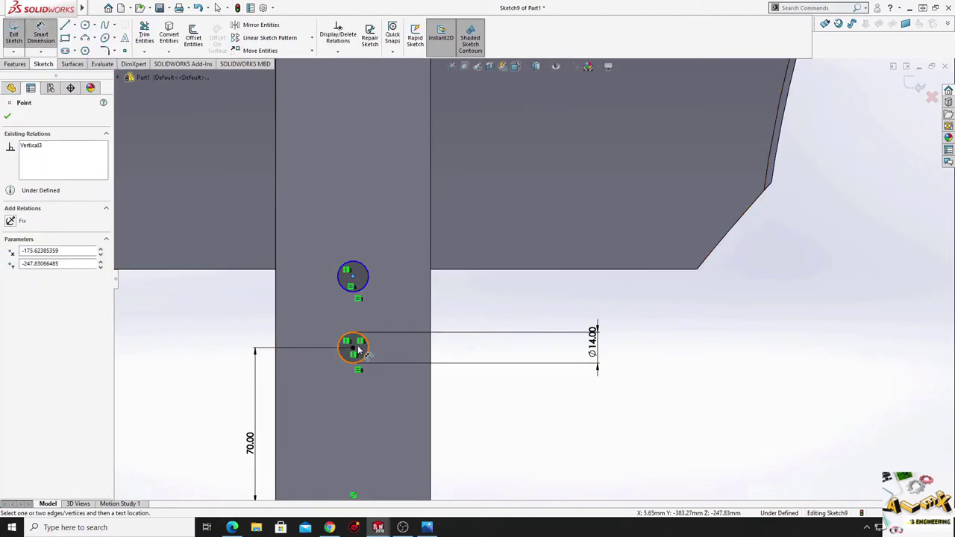
pyautogui.click(395, 319)
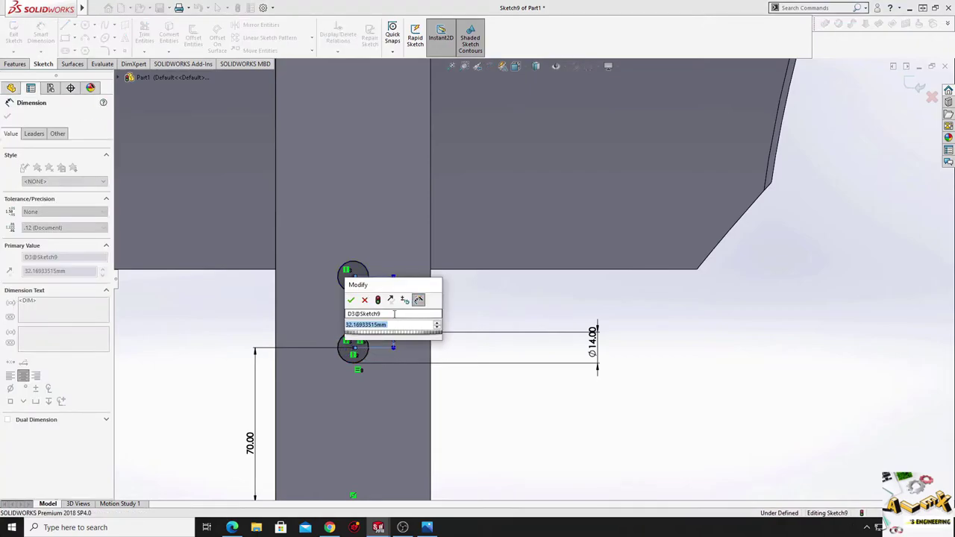
pyautogui.write('30')
pyautogui.press('Return')
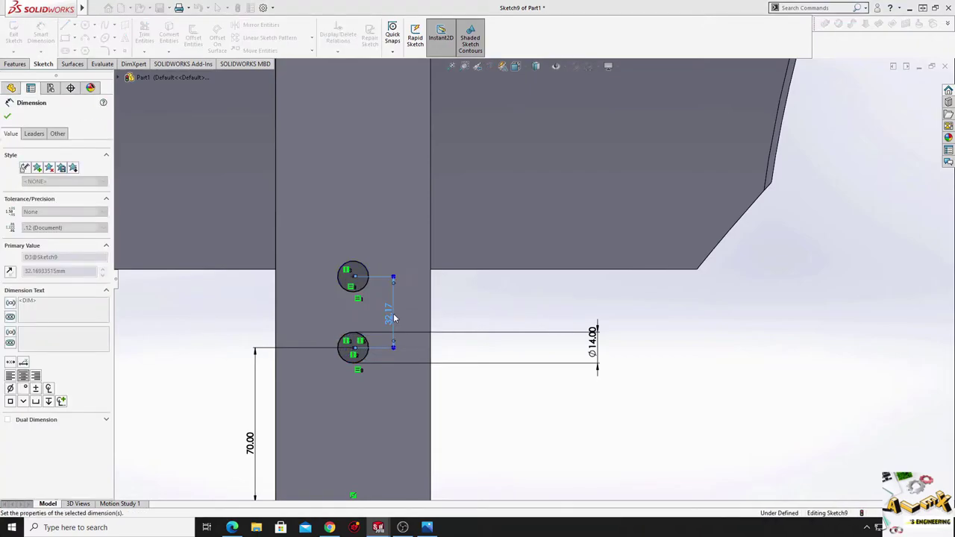
# Dimension the upper circle's centre 205 mm along the bar.
pyautogui.keyDown('ctrl'); pyautogui.moveTo(403, 222); pyautogui.dragTo(379, 413, button='middle'); pyautogui.keyUp('ctrl')
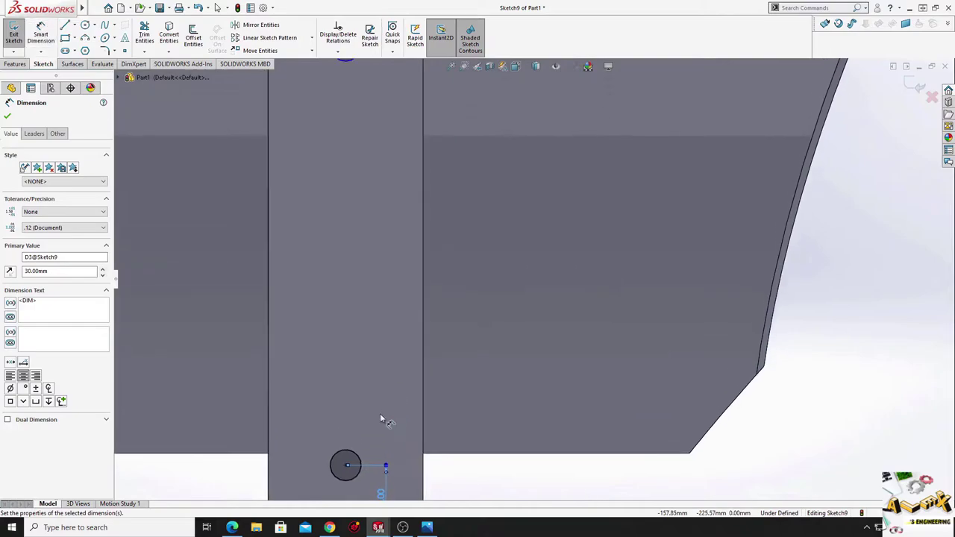
pyautogui.click(345, 464)
pyautogui.keyDown('ctrl'); pyautogui.moveTo(357, 245); pyautogui.dragTo(360, 258, button='middle'); pyautogui.keyUp('ctrl')
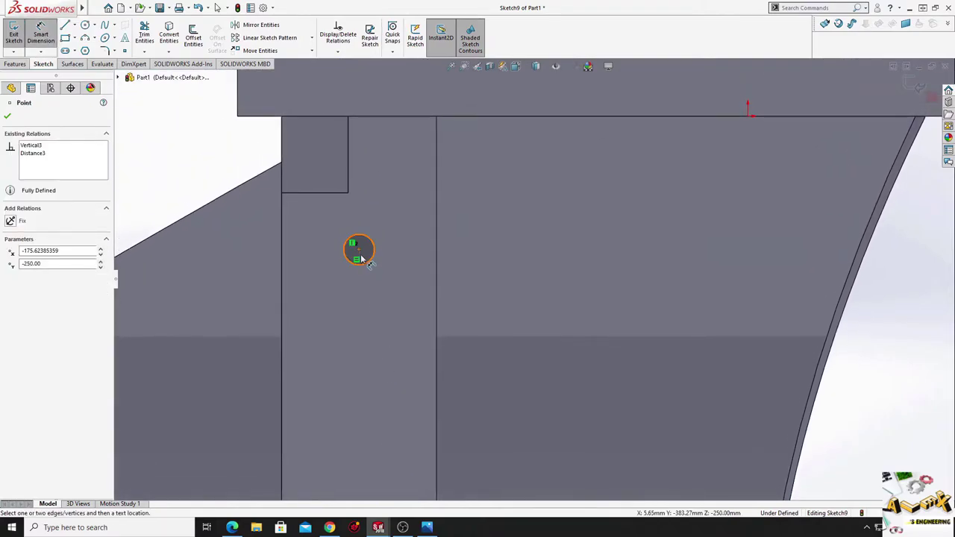
pyautogui.click(359, 252)
pyautogui.click(379, 347)
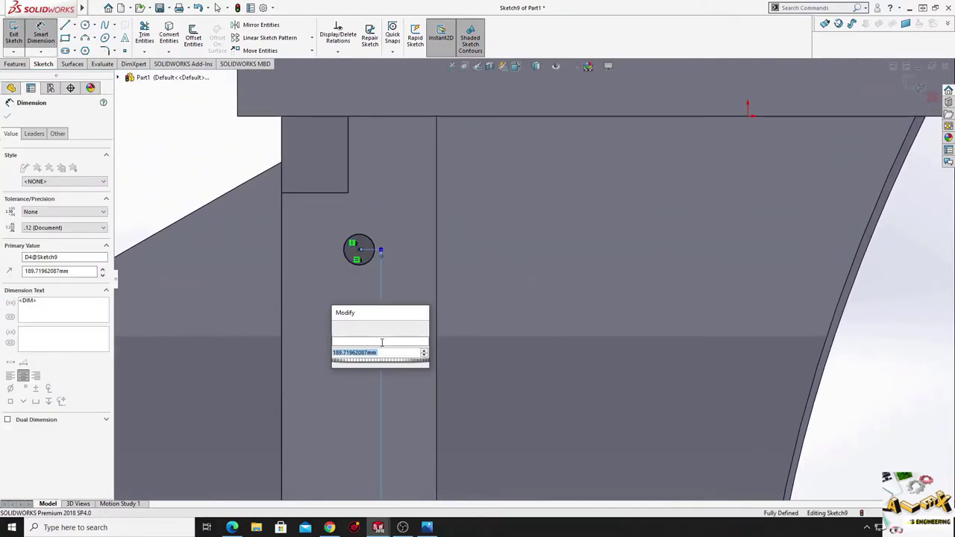
pyautogui.write('205')
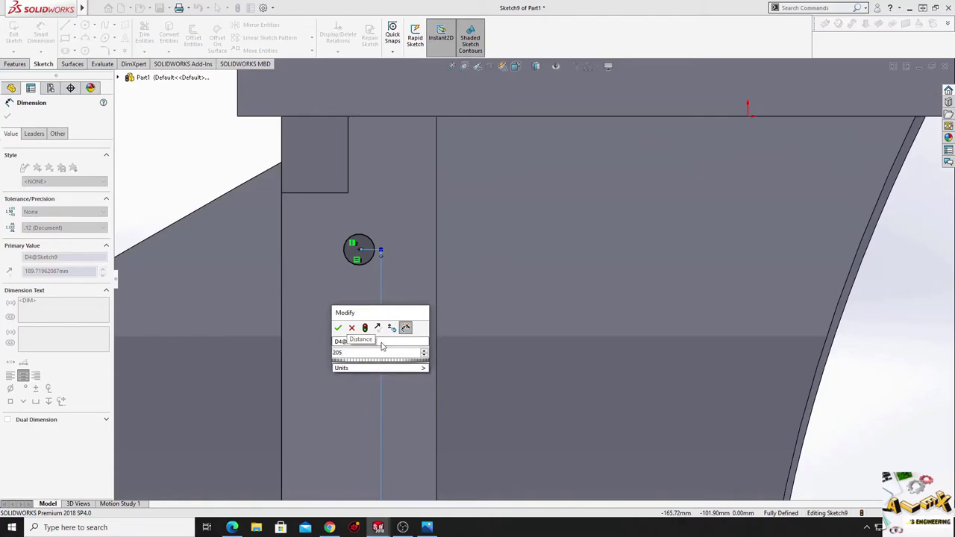
pyautogui.press('Return')
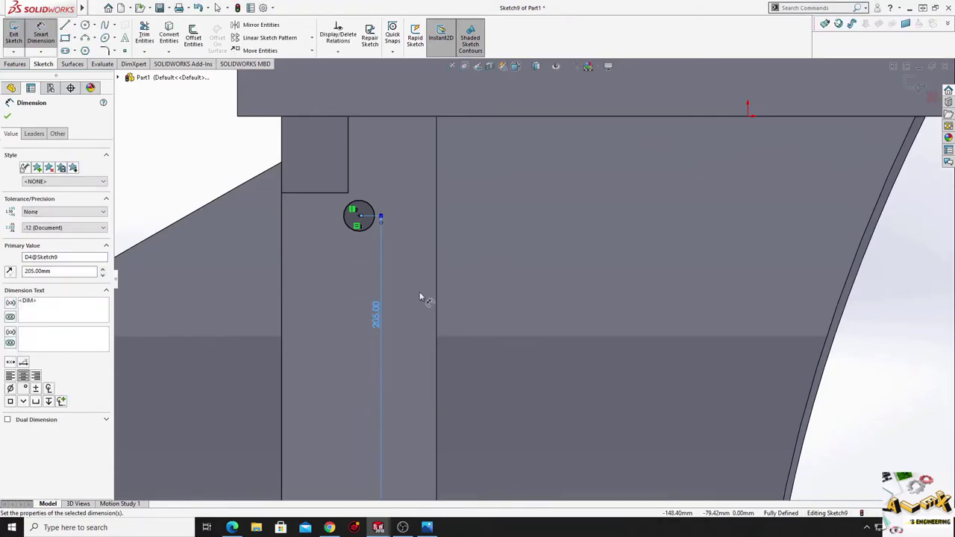
# Exit Smart Dimension, leaving Sketch9 fully defined.
pyautogui.rightClick(420, 298)
pyautogui.press('Escape')
pyautogui.scroll(3, 410, 327)
pyautogui.scroll(2, 480, 364)
pyautogui.scroll(-1, 390, 298)
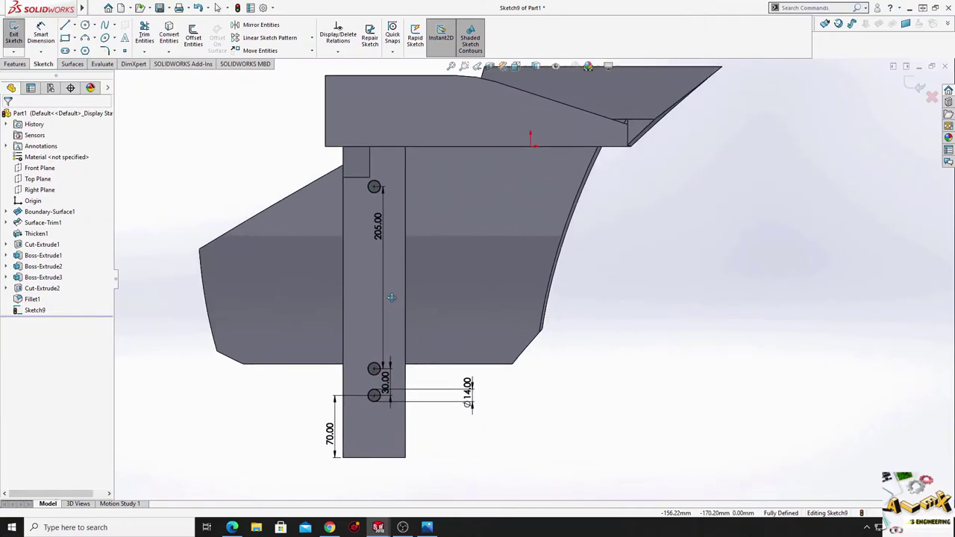
pyautogui.press('Escape')
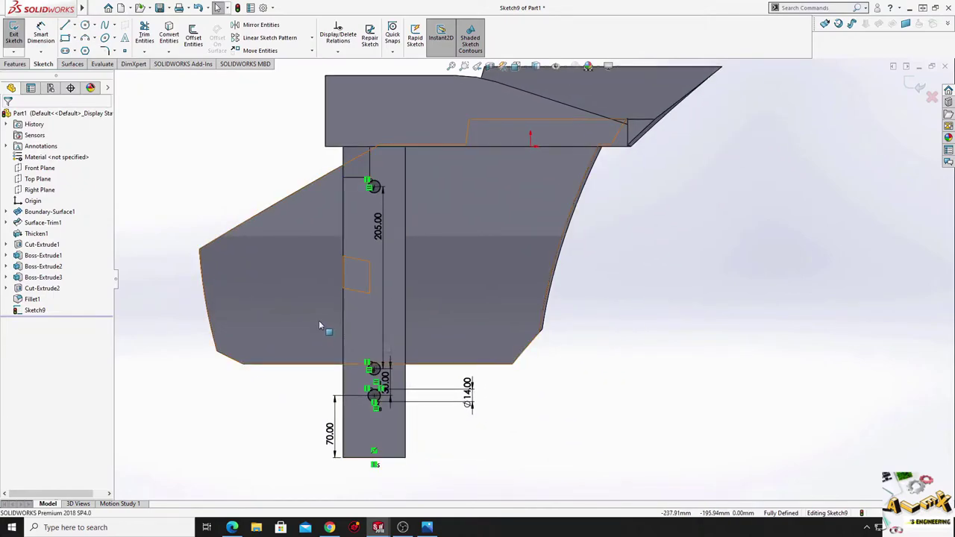
# Extruded-cut the three holes Up To Surface at the chosen face, creating Cut-Extrude3.
pyautogui.click(15, 63)
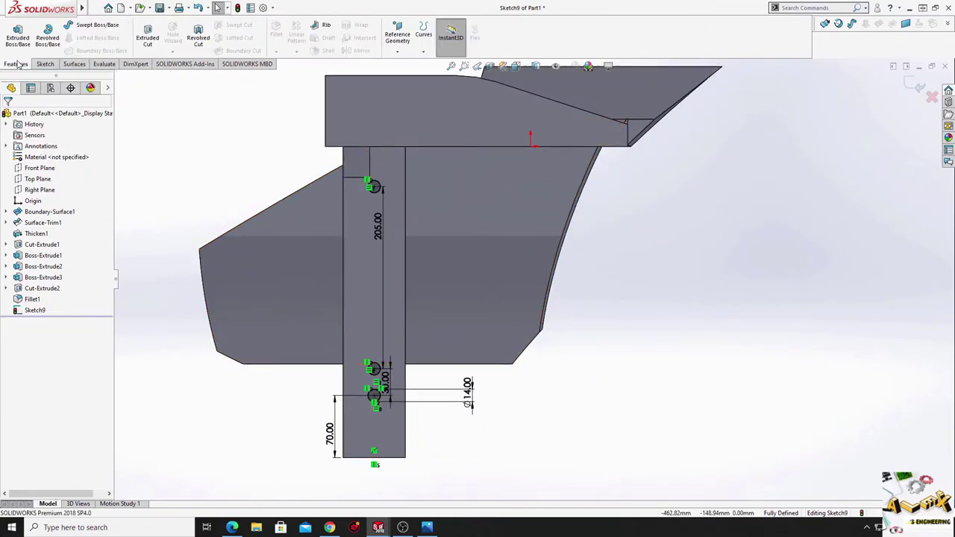
pyautogui.click(146, 37)
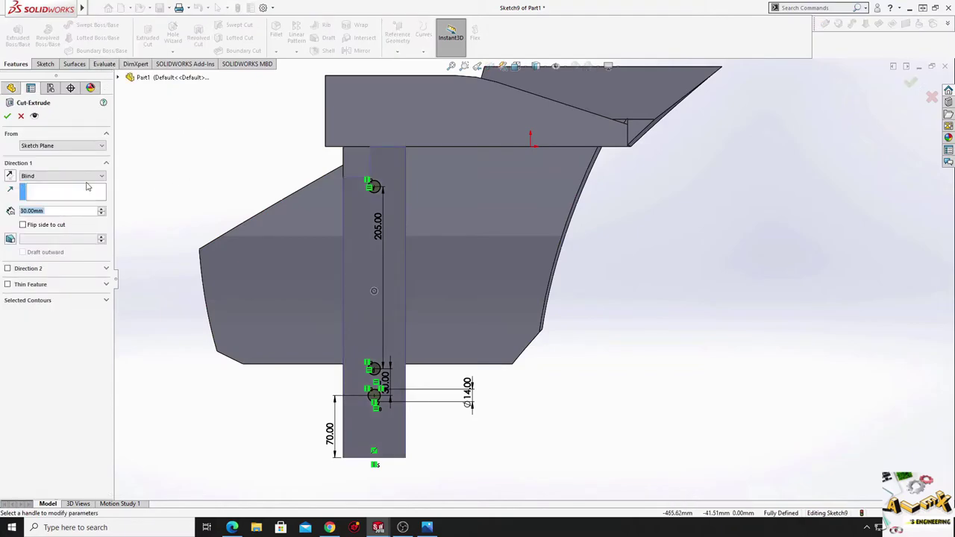
pyautogui.click(48, 177)
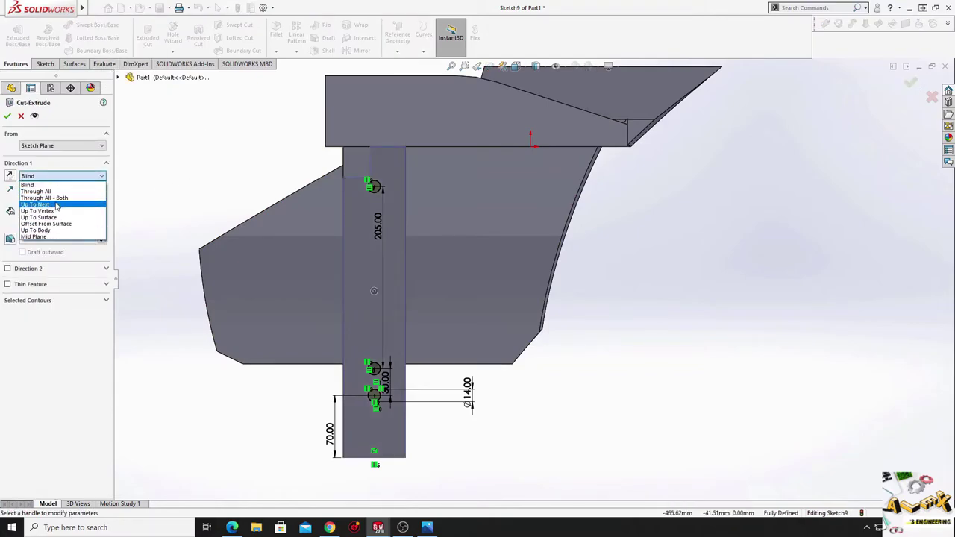
pyautogui.click(39, 217)
pyautogui.moveTo(373, 224)
pyautogui.mouseDown(button='middle')
pyautogui.moveTo(426, 216)
pyautogui.moveTo(507, 269)
pyautogui.mouseUp(button='middle')
pyautogui.click(508, 268)
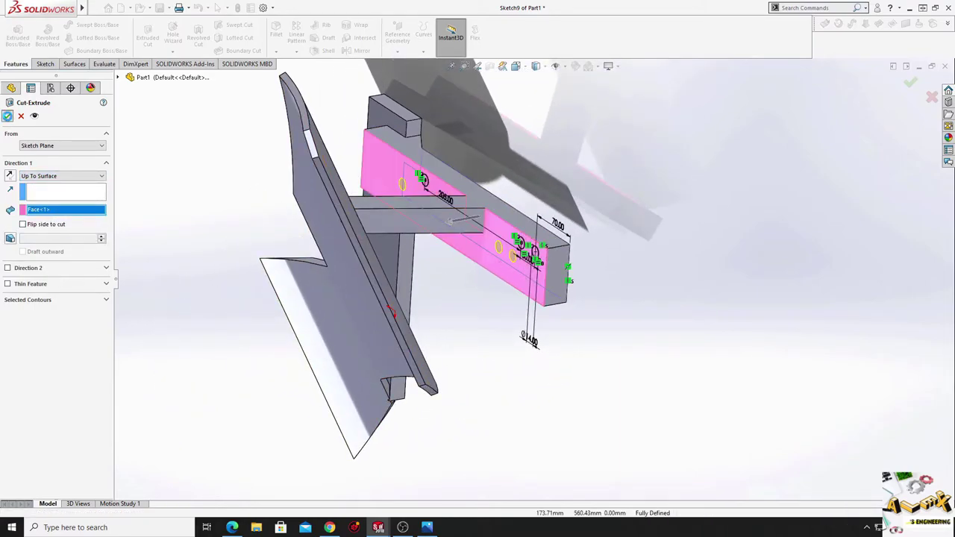
pyautogui.click(8, 116)
pyautogui.moveTo(432, 246)
pyautogui.mouseDown(button='middle')
pyautogui.moveTo(455, 254)
pyautogui.moveTo(516, 356)
pyautogui.moveTo(391, 315)
pyautogui.moveTo(379, 302)
pyautogui.mouseUp(button='middle')
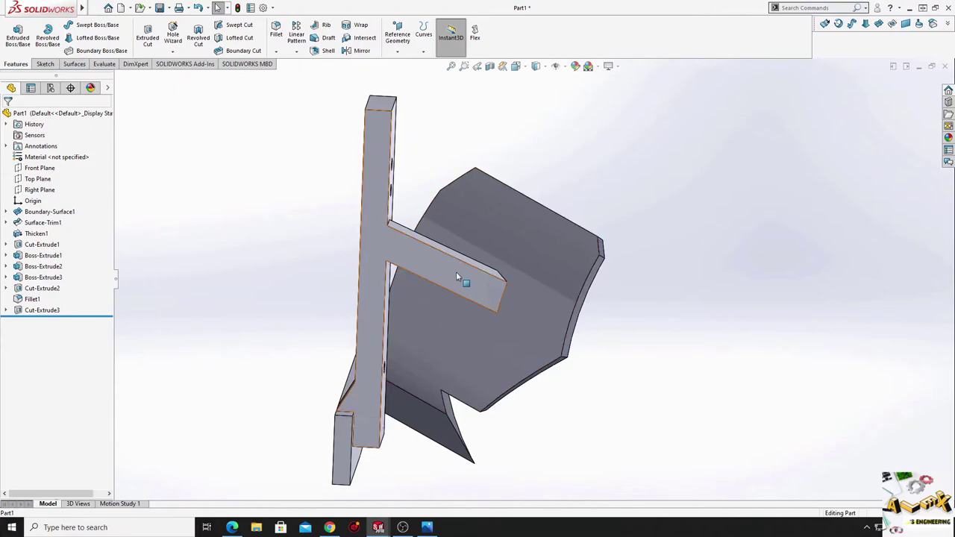
# Select Sketch7 under Boss-Extrude3 in the feature tree.
pyautogui.click(34, 278)
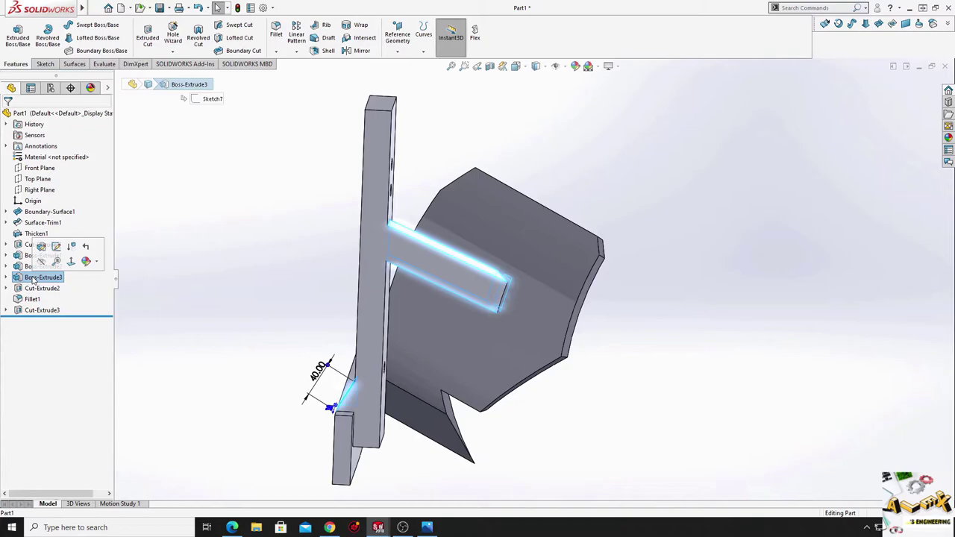
pyautogui.click(6, 277)
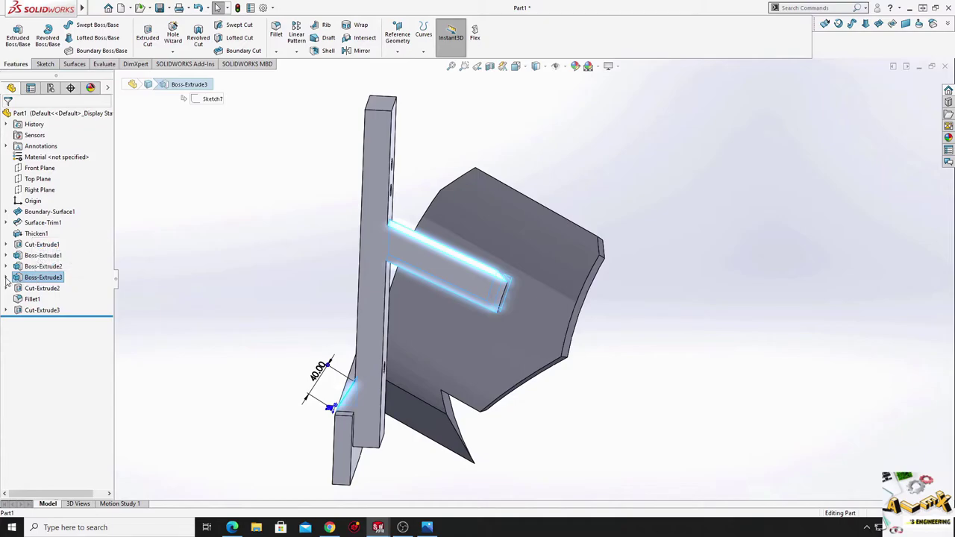
pyautogui.click(45, 288)
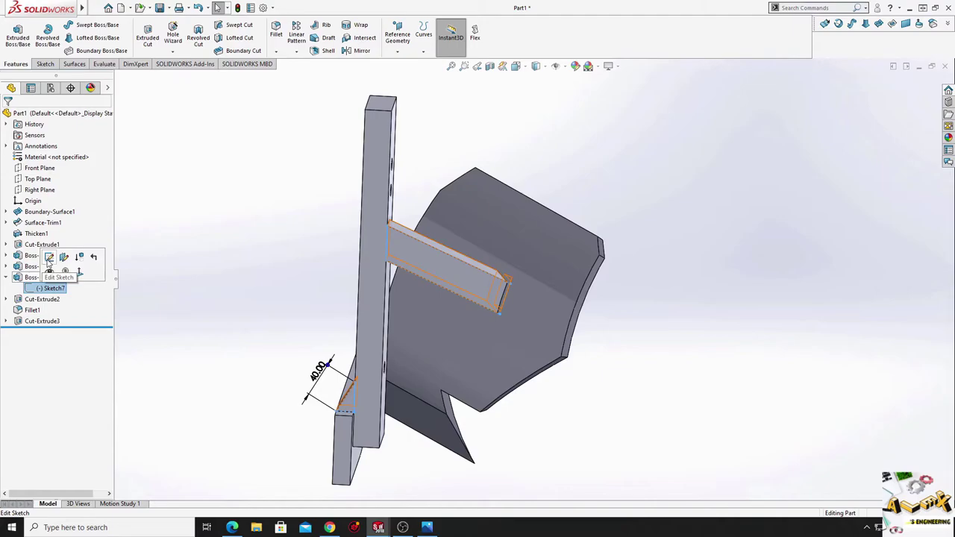
# Edit Sketch7 and change the arm's 40 mm angled dimension to 30 mm.
pyautogui.click(48, 257)
pyautogui.scroll(-2, 261, 344)
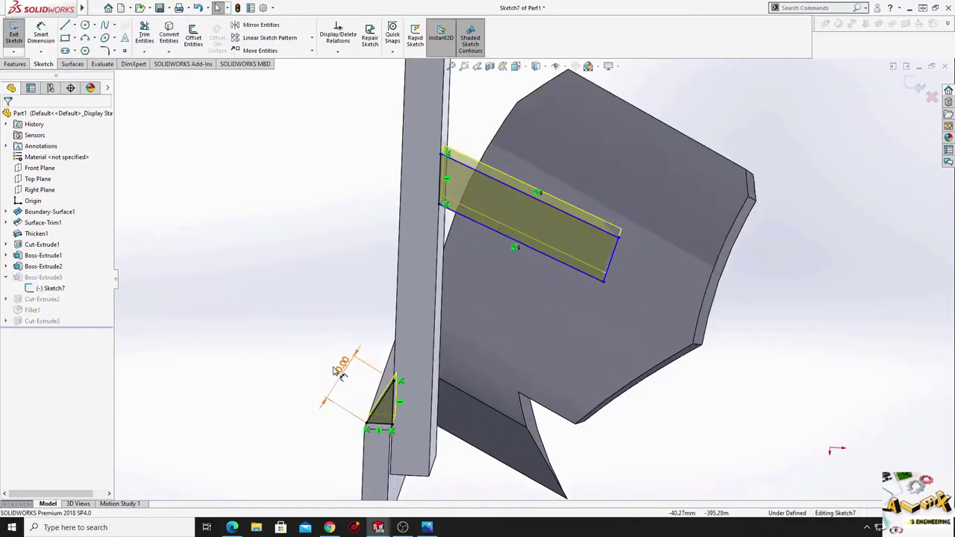
pyautogui.scroll(-2, 268, 344)
pyautogui.scroll(-2, 358, 343)
pyautogui.scroll(-1, 372, 341)
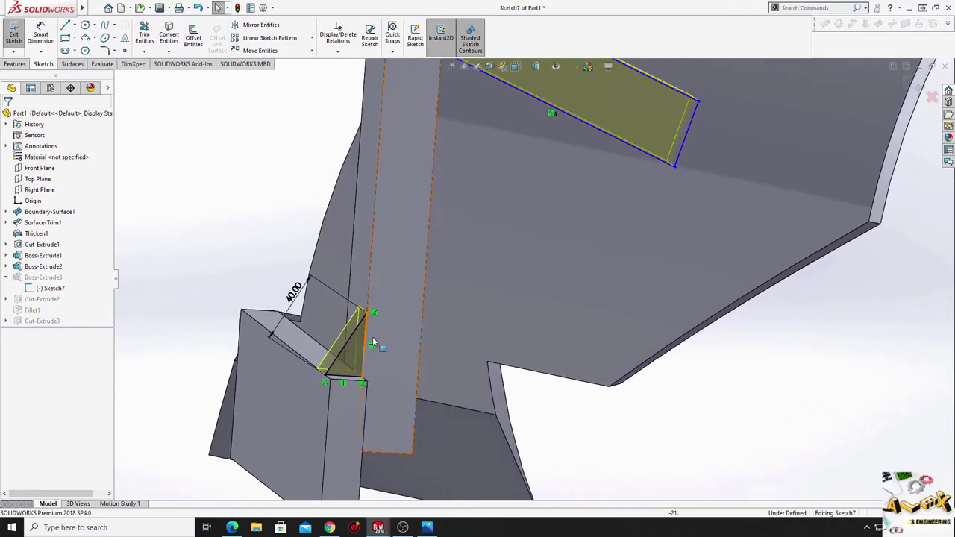
pyautogui.doubleClick(293, 291)
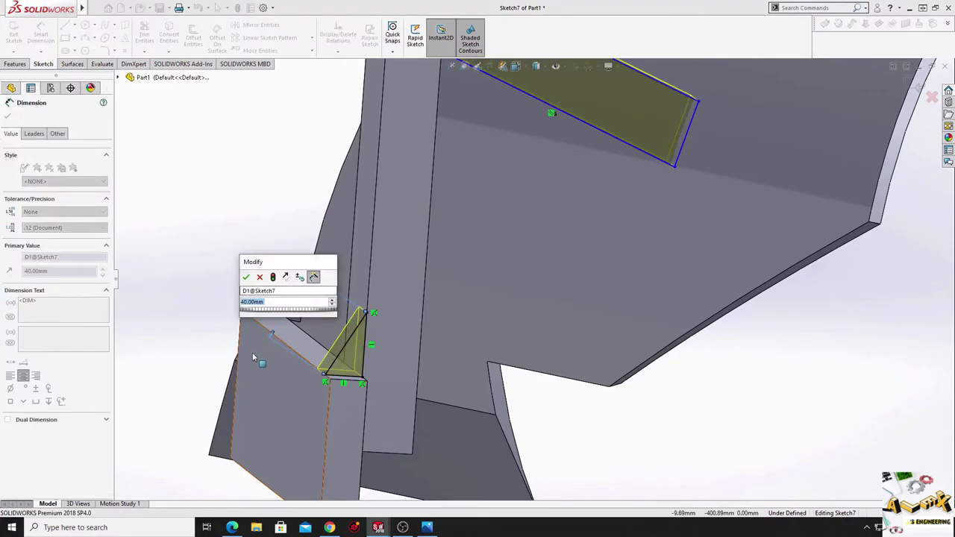
pyautogui.press('Return')
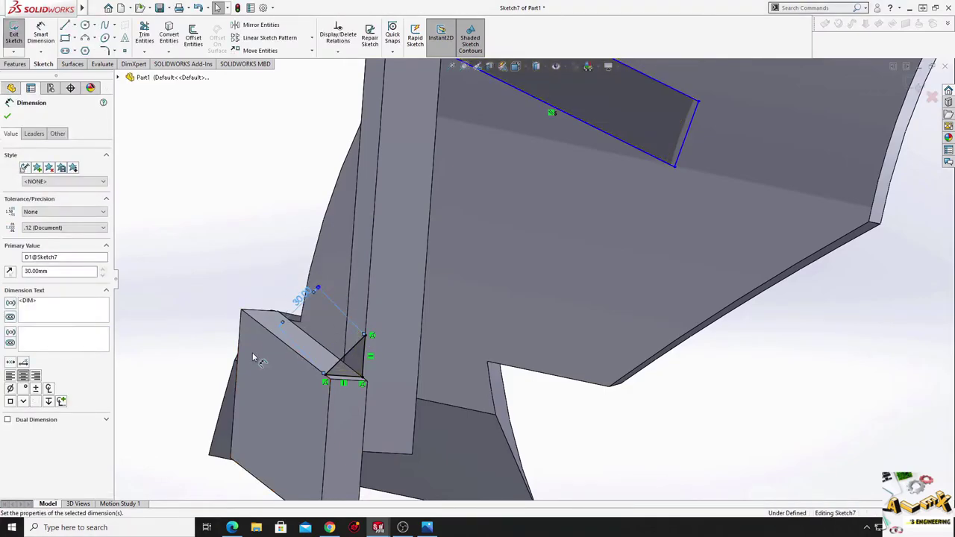
# Dimension the arm's top corner 95 mm below the bar's top edge and exit the sketch.
pyautogui.moveTo(324, 320)
pyautogui.mouseDown(button='middle')
pyautogui.moveTo(347, 415)
pyautogui.moveTo(313, 398)
pyautogui.moveTo(338, 444)
pyautogui.moveTo(343, 436)
pyautogui.mouseUp(button='middle')
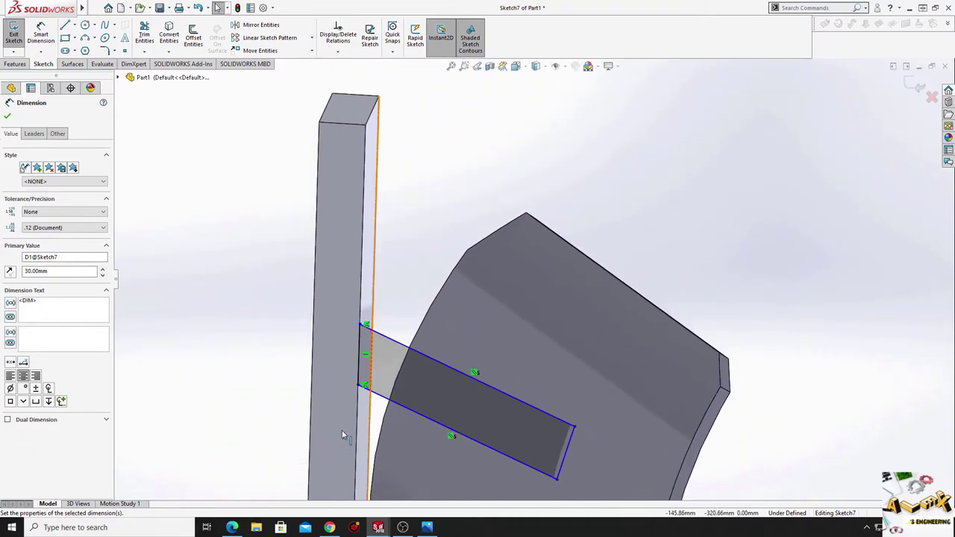
pyautogui.moveTo(359, 326); pyautogui.dragTo(364, 270)
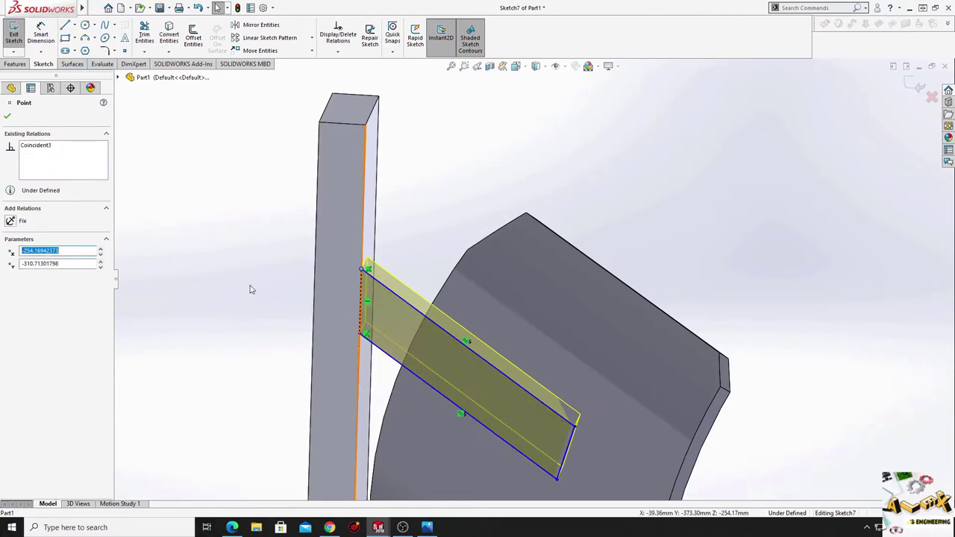
pyautogui.click(40, 33)
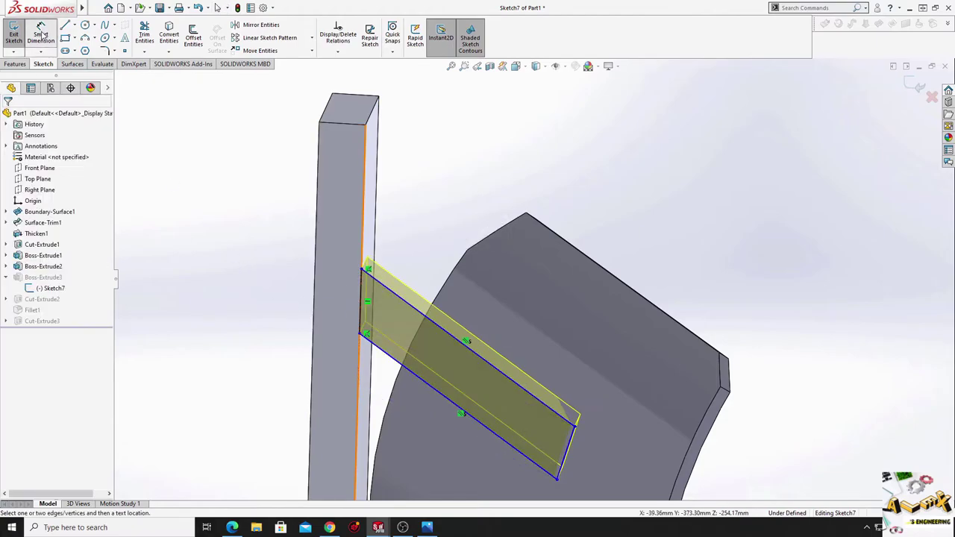
pyautogui.click(364, 268)
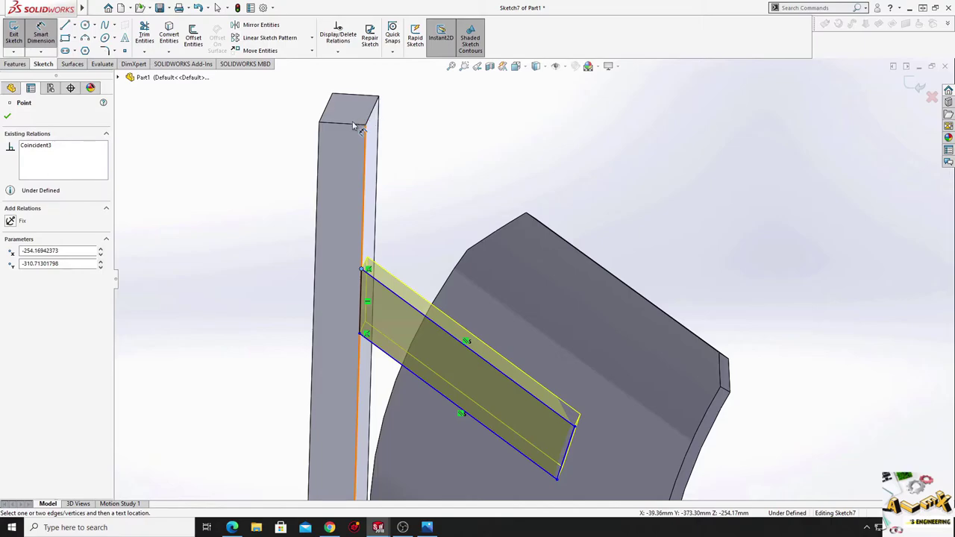
pyautogui.click(354, 129)
pyautogui.click(286, 200)
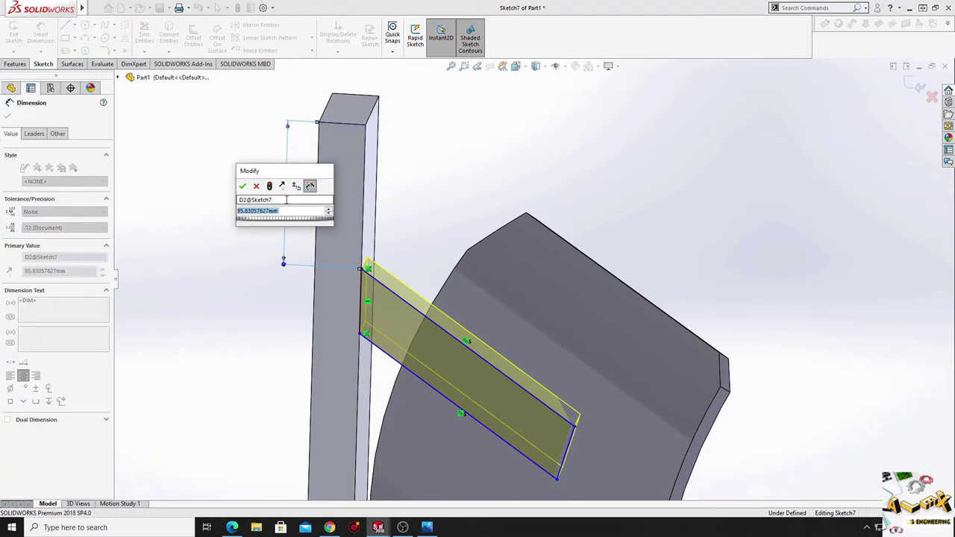
pyautogui.write('95')
pyautogui.press('Return')
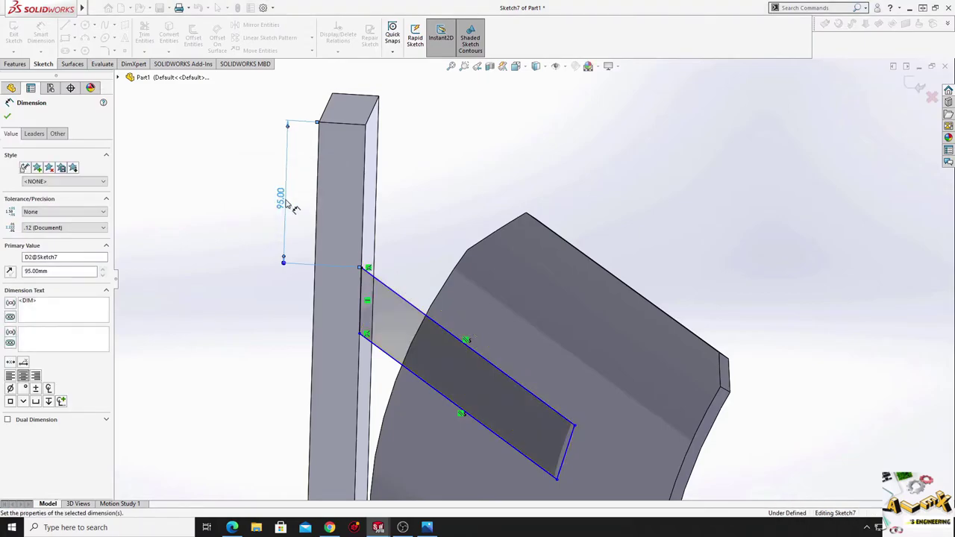
pyautogui.rightClick(219, 260)
pyautogui.click(226, 290)
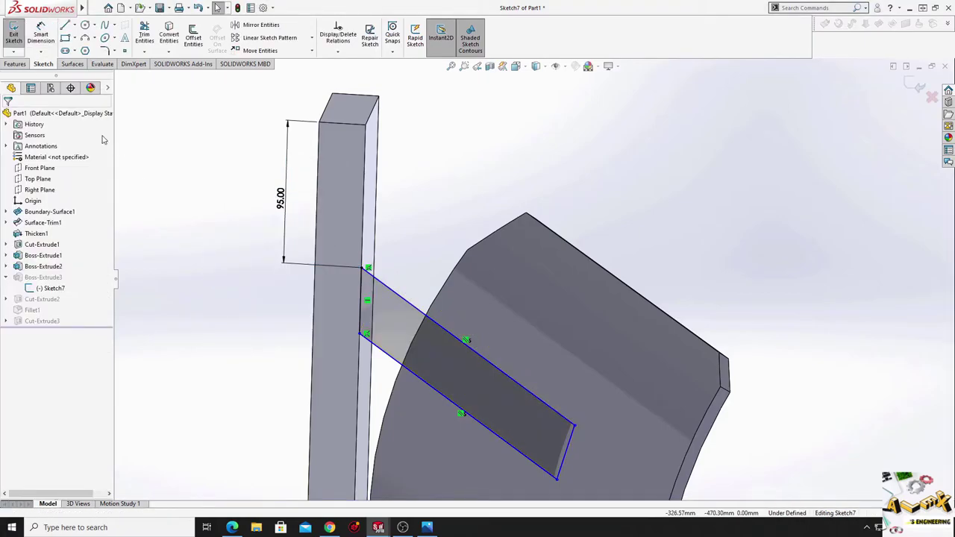
pyautogui.click(14, 41)
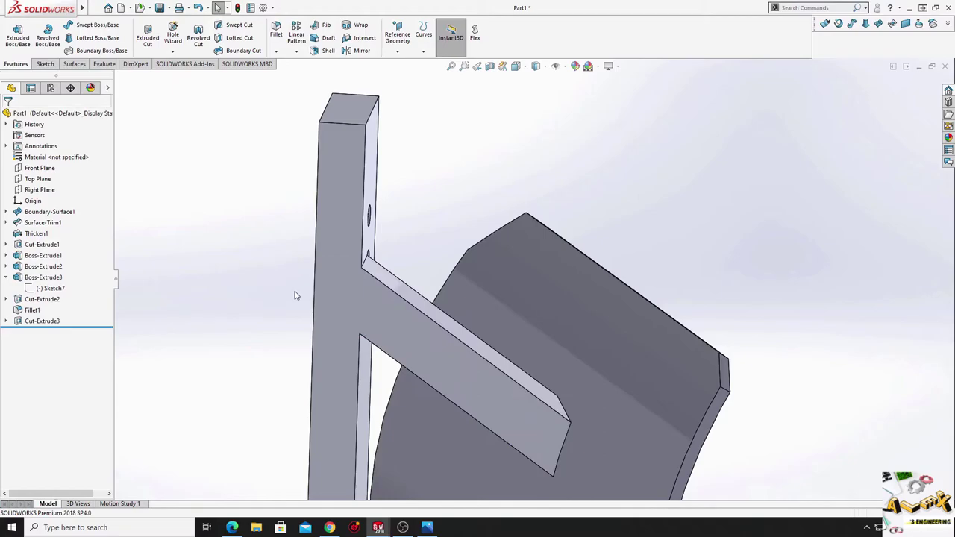
# Reopen Sketch7, change the 95 mm arm-to-top dimension to 100 mm, and rebuild.
pyautogui.moveTo(295, 296)
pyautogui.mouseDown(button='middle')
pyautogui.moveTo(201, 360)
pyautogui.moveTo(407, 394)
pyautogui.moveTo(266, 349)
pyautogui.moveTo(309, 362)
pyautogui.moveTo(315, 320)
pyautogui.moveTo(366, 241)
pyautogui.mouseUp(button='middle')
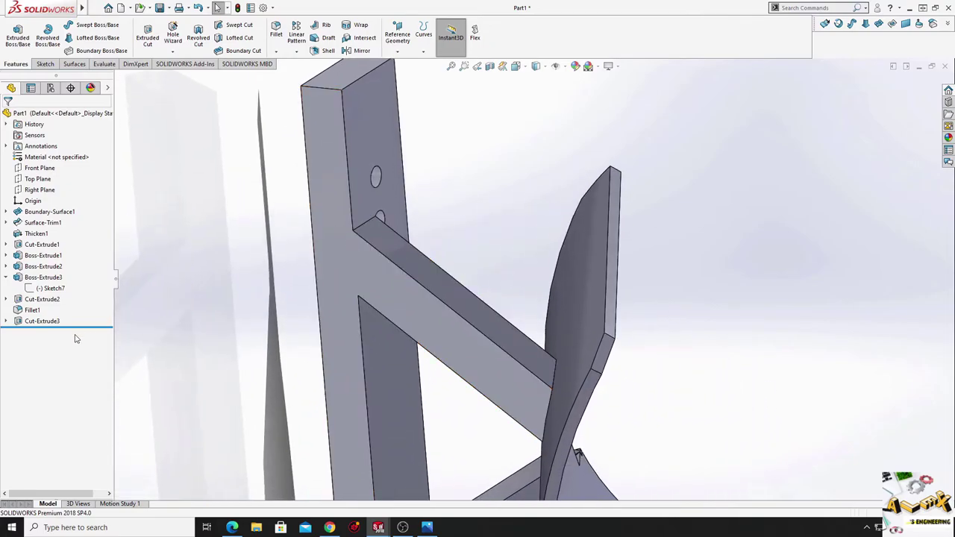
pyautogui.click(50, 288)
pyautogui.click(49, 257)
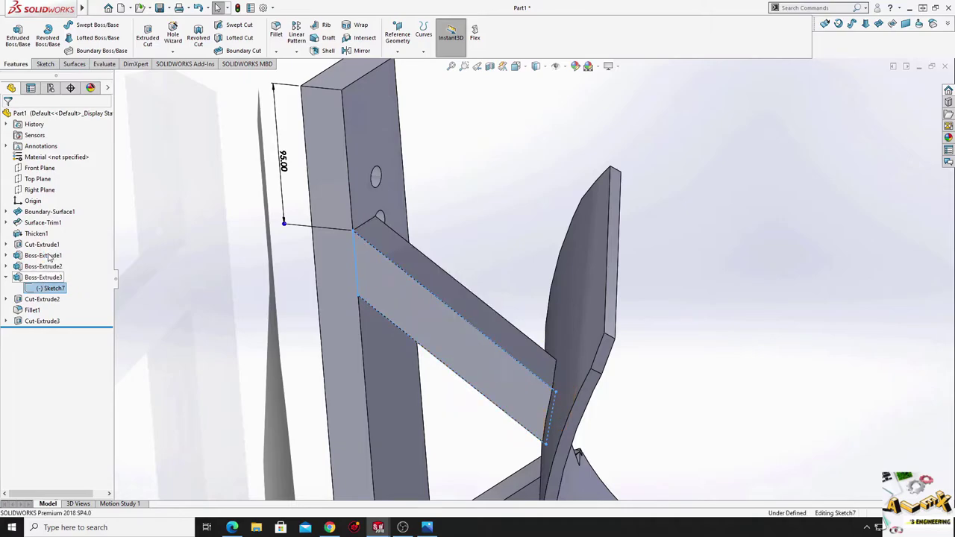
pyautogui.doubleClick(284, 160)
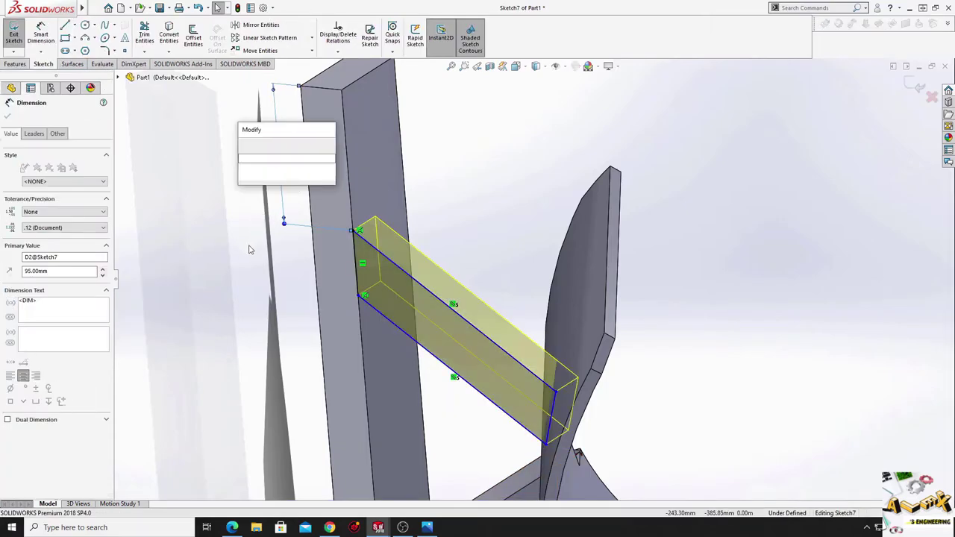
pyautogui.write('100')
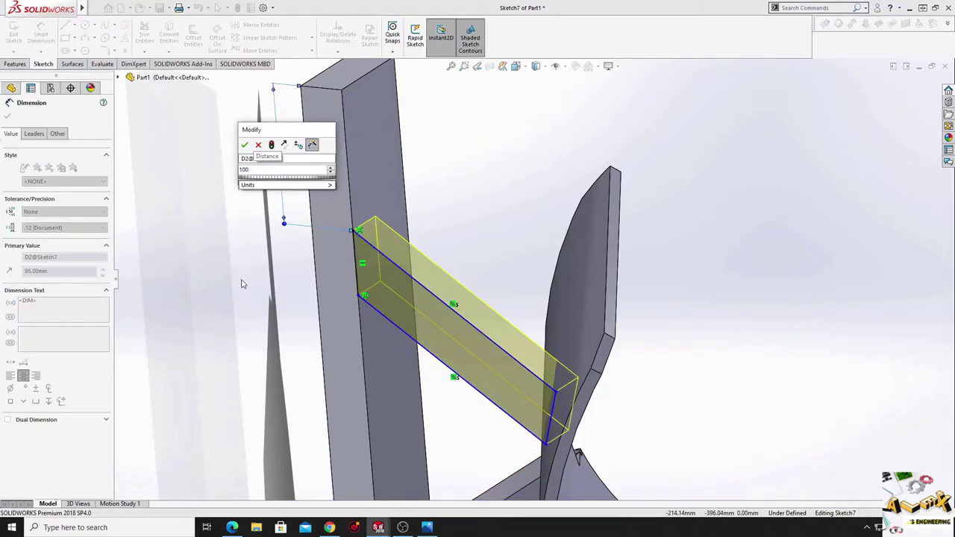
pyautogui.press('Return')
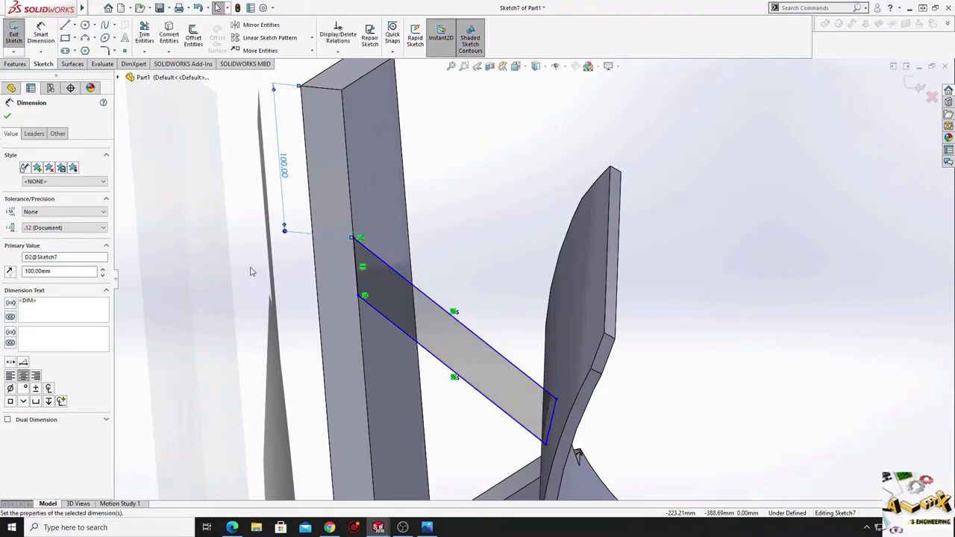
pyautogui.click(7, 117)
pyautogui.click(14, 34)
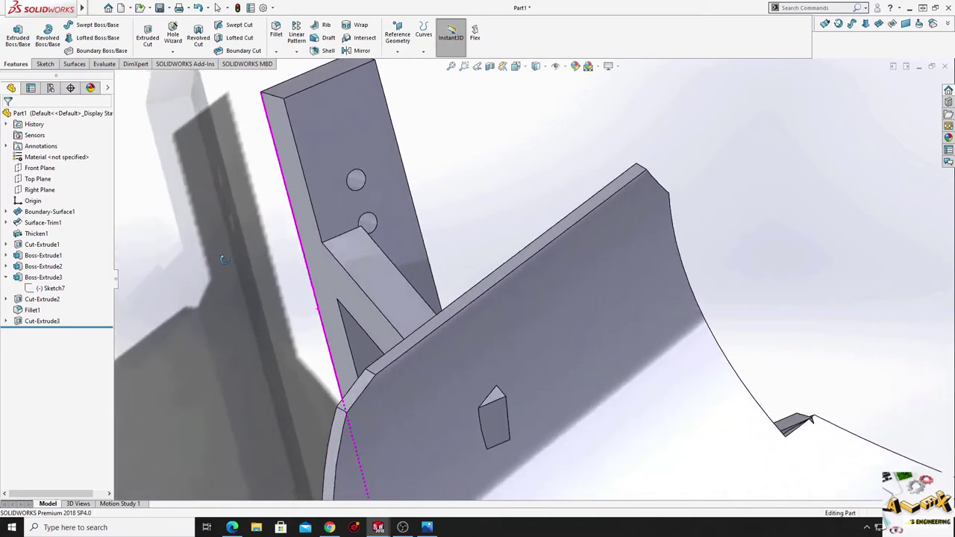
pyautogui.scroll(-4, 223, 259)
pyautogui.scroll(3, 227, 276)
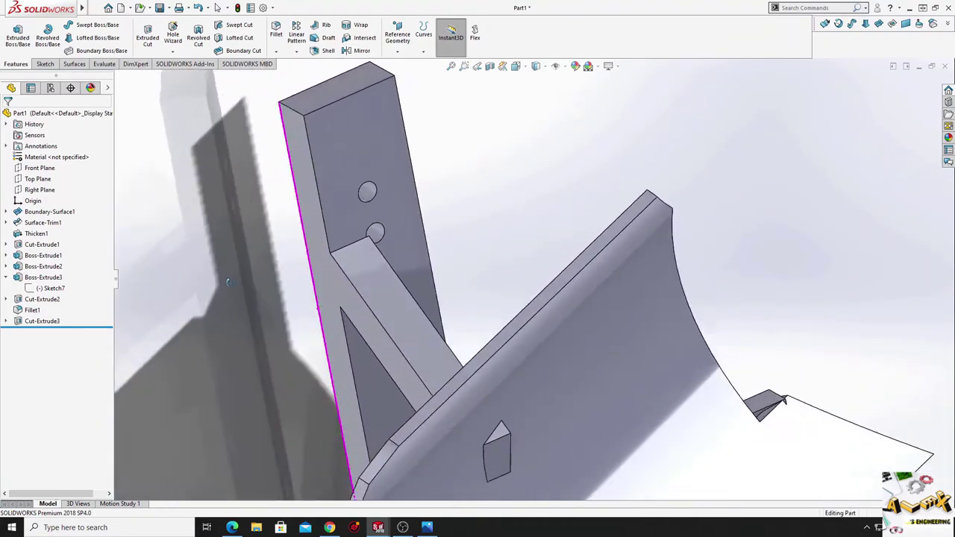
pyautogui.moveTo(229, 282); pyautogui.dragTo(317, 251, button='middle')
pyautogui.scroll(4, 351, 319)
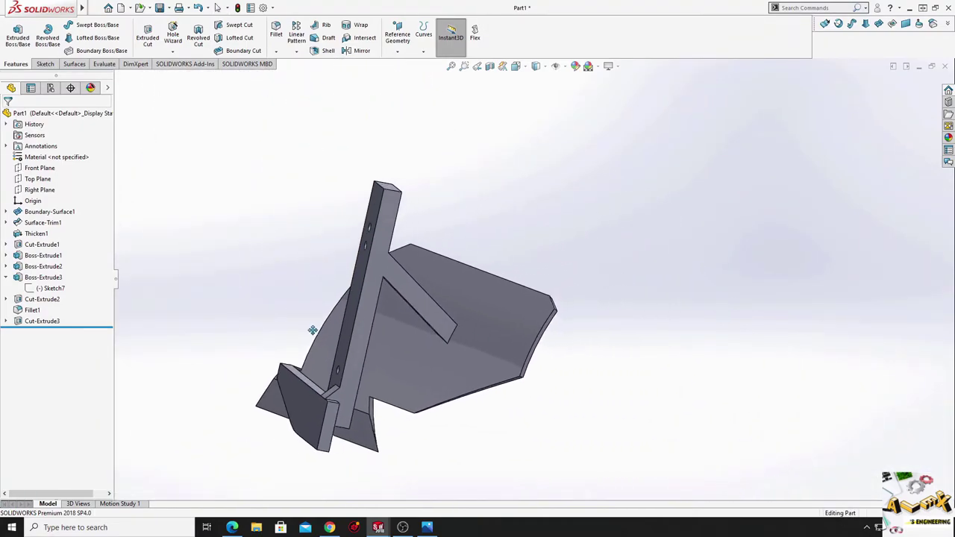
pyautogui.moveTo(312, 330)
pyautogui.mouseDown(button='middle')
pyautogui.moveTo(260, 305)
pyautogui.moveTo(241, 379)
pyautogui.moveTo(273, 405)
pyautogui.moveTo(242, 352)
pyautogui.moveTo(403, 387)
pyautogui.mouseUp(button='middle')
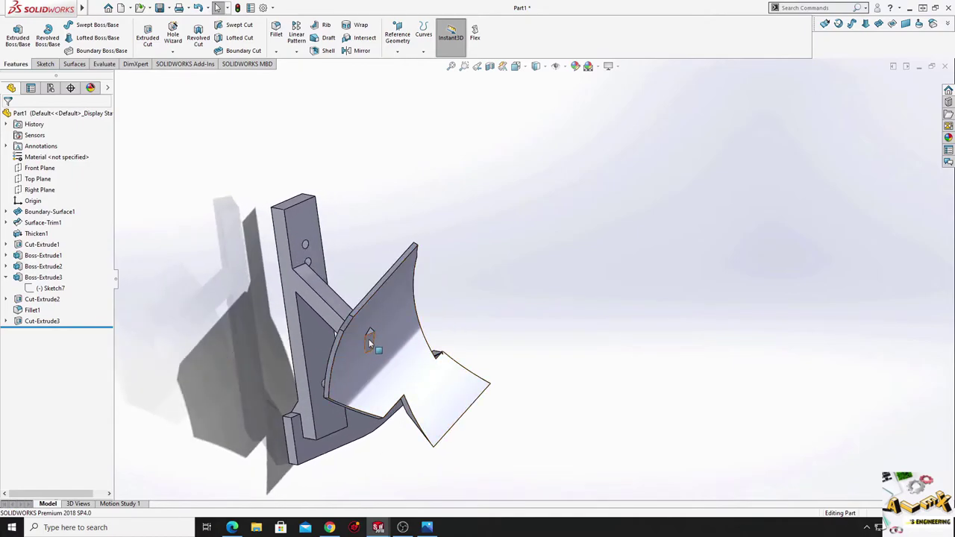
pyautogui.moveTo(349, 354)
pyautogui.mouseDown(button='middle')
pyautogui.moveTo(311, 432)
pyautogui.moveTo(324, 425)
pyautogui.mouseUp(button='middle')
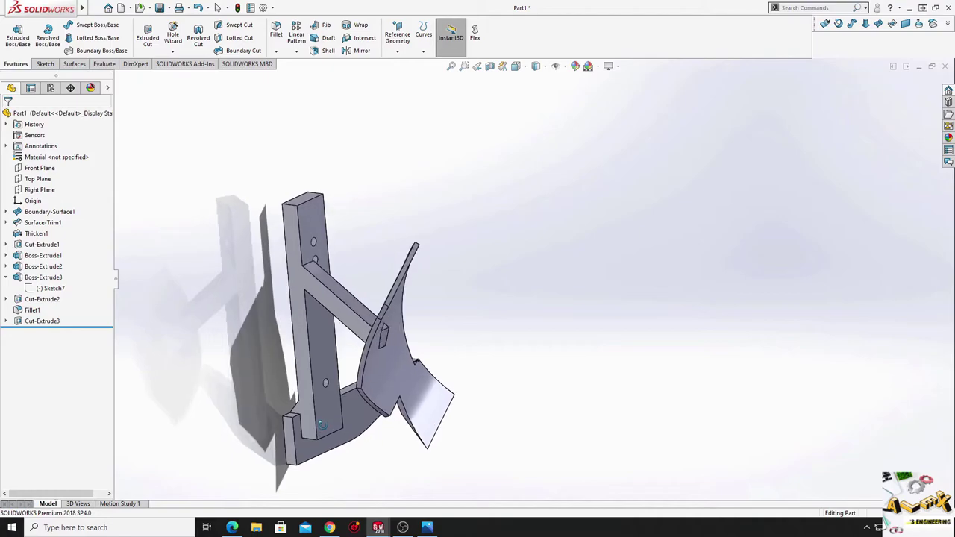
pyautogui.press('z')
pyautogui.keyDown('ctrl'); pyautogui.moveTo(379, 403); pyautogui.dragTo(343, 431, button='middle'); pyautogui.keyUp('ctrl')
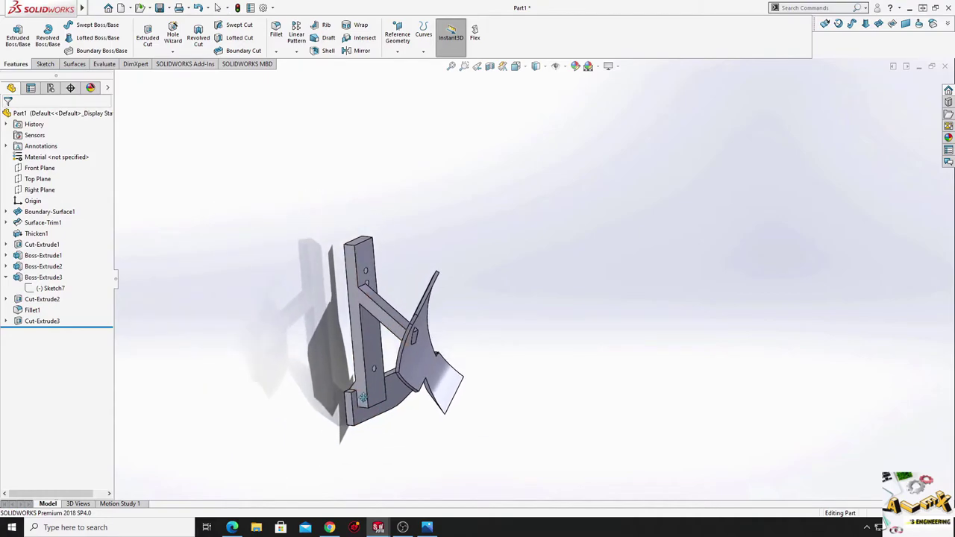
pyautogui.click(49, 193)
pyautogui.moveTo(294, 348)
pyautogui.mouseDown(button='middle')
pyautogui.moveTo(260, 503)
pyautogui.moveTo(181, 336)
pyautogui.moveTo(102, 410)
pyautogui.moveTo(124, 420)
pyautogui.moveTo(185, 415)
pyautogui.moveTo(189, 386)
pyautogui.moveTo(106, 333)
pyautogui.moveTo(90, 358)
pyautogui.mouseUp(button='middle')
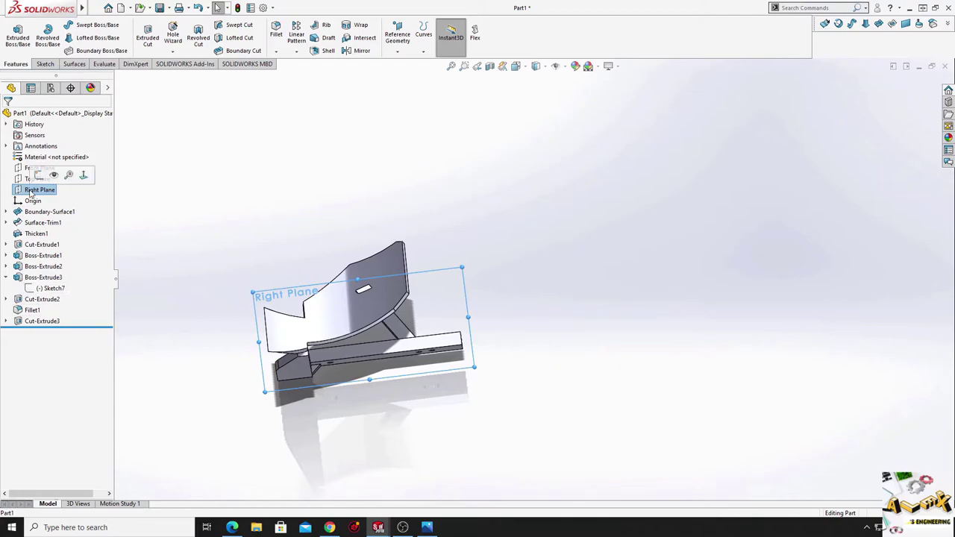
# Start a new sketch on the Right Plane and view it face-on.
pyautogui.click(36, 179)
pyautogui.click(26, 188)
pyautogui.click(24, 173)
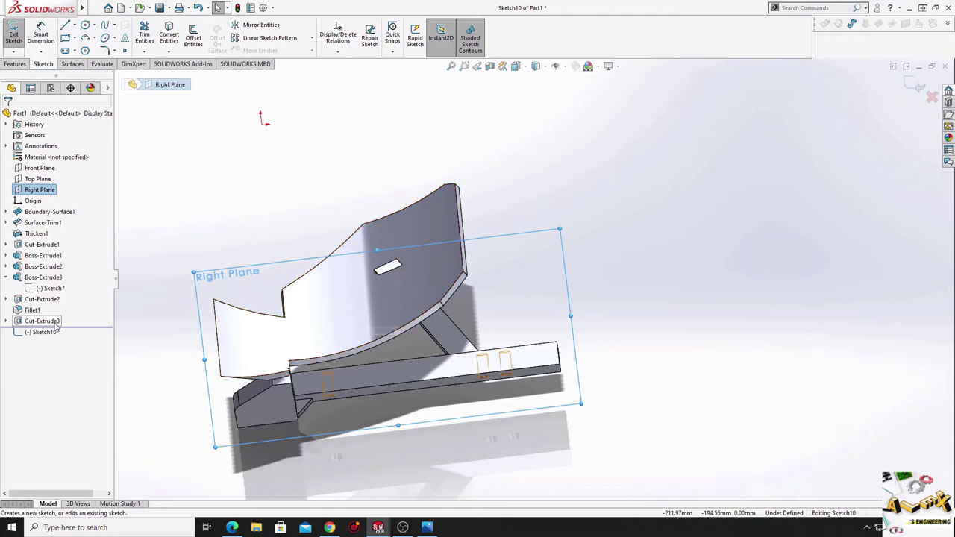
pyautogui.click(43, 332)
pyautogui.click(69, 323)
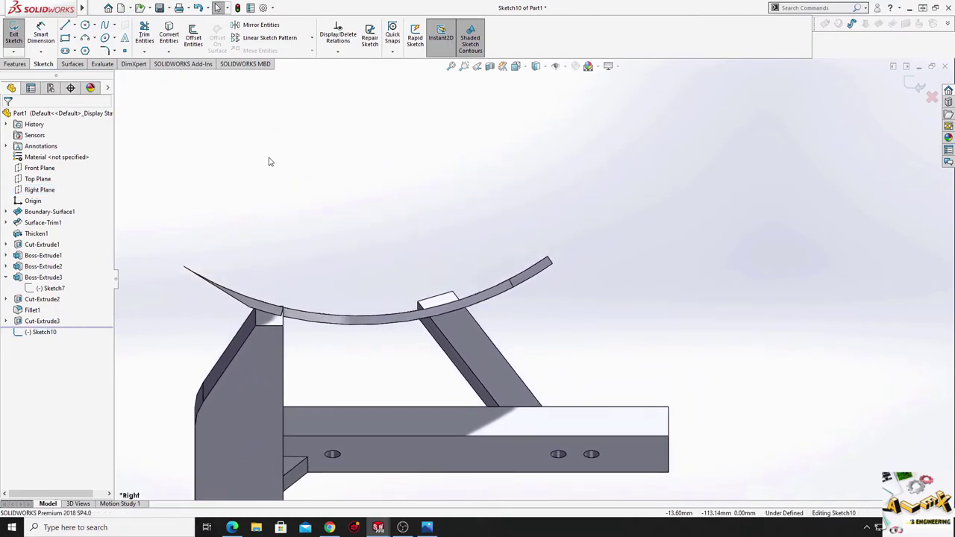
# Draw a 3-point arc along the curved blade and dimension its radius R299.
pyautogui.click(85, 40)
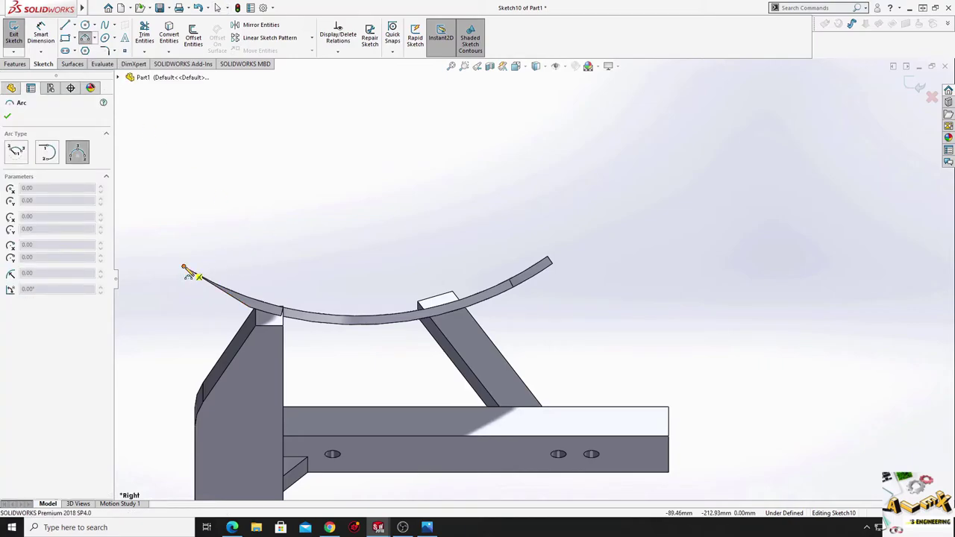
pyautogui.click(184, 267)
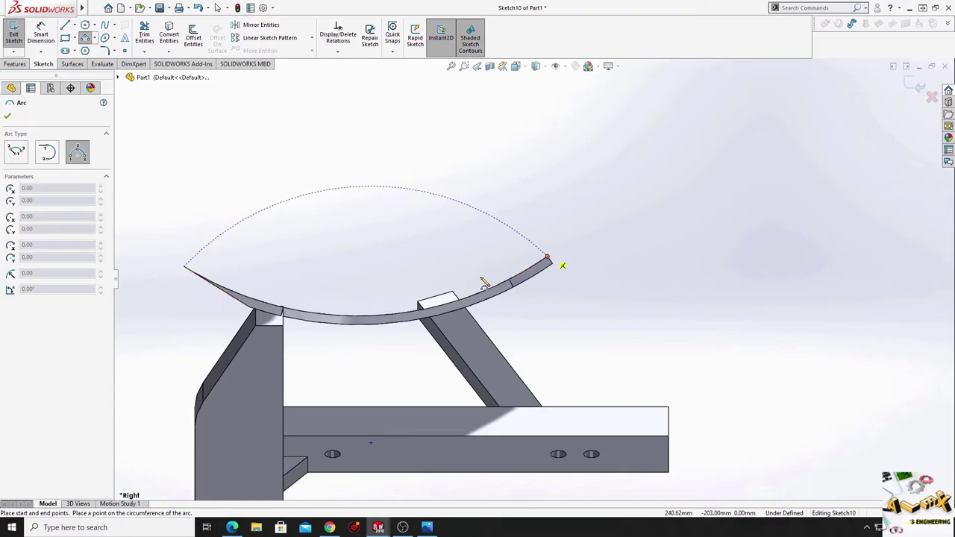
pyautogui.click(384, 321)
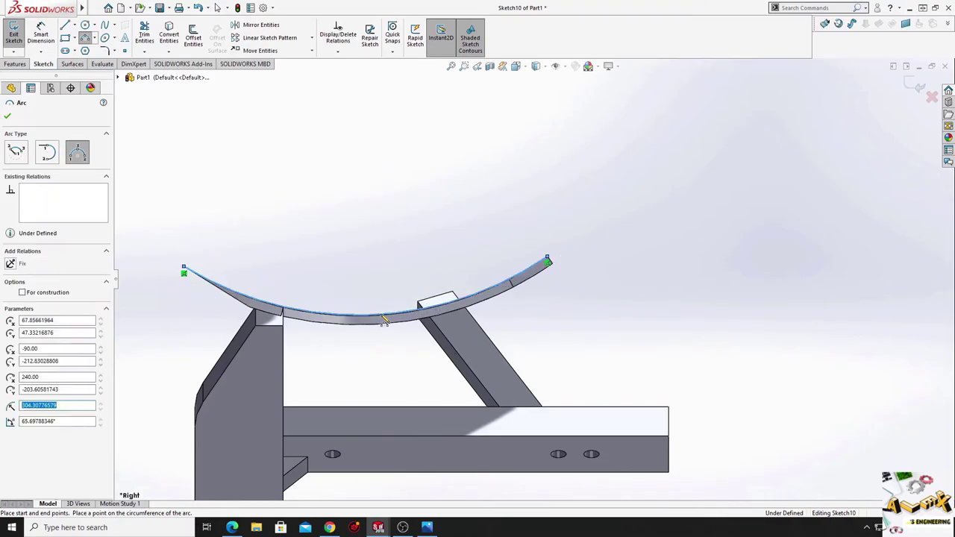
pyautogui.rightClick(333, 212)
pyautogui.click(356, 226)
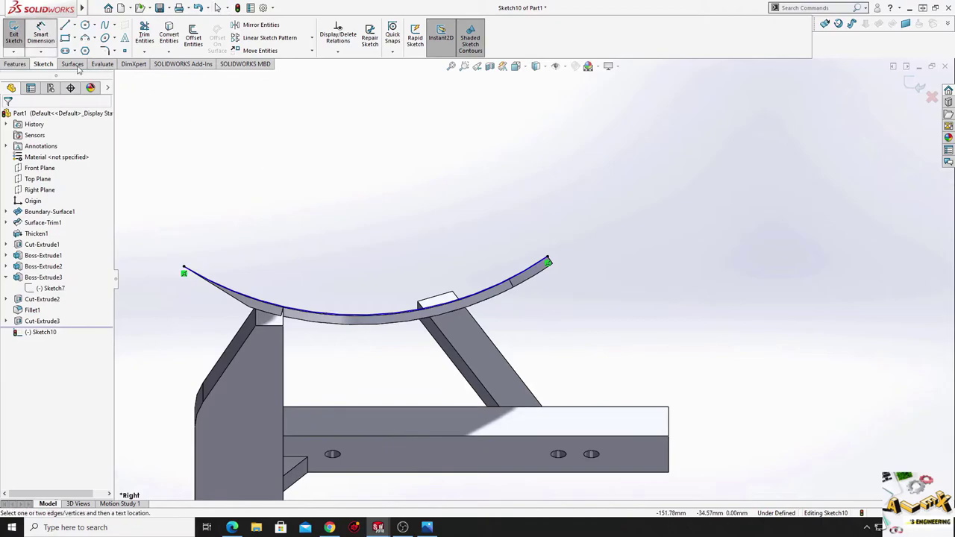
pyautogui.click(371, 295)
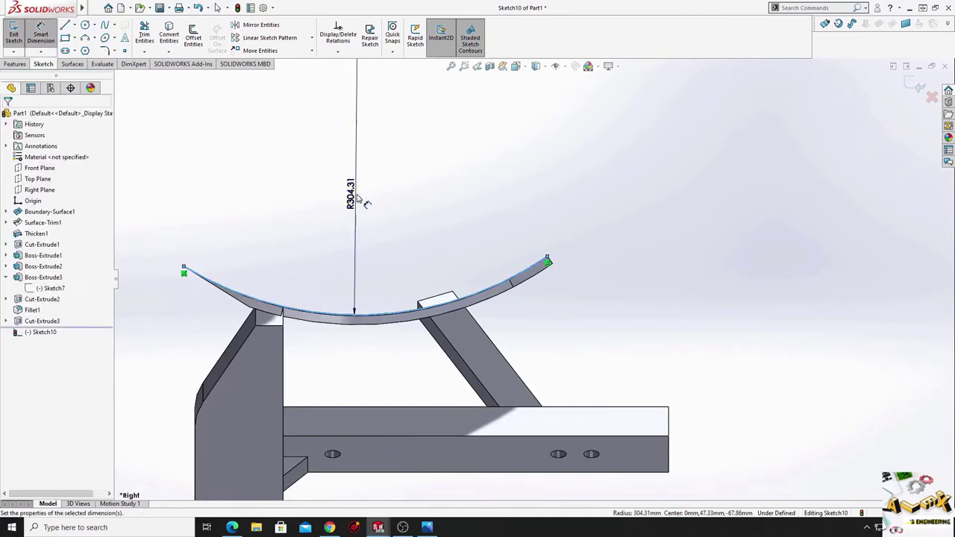
pyautogui.click(356, 192)
pyautogui.write('299')
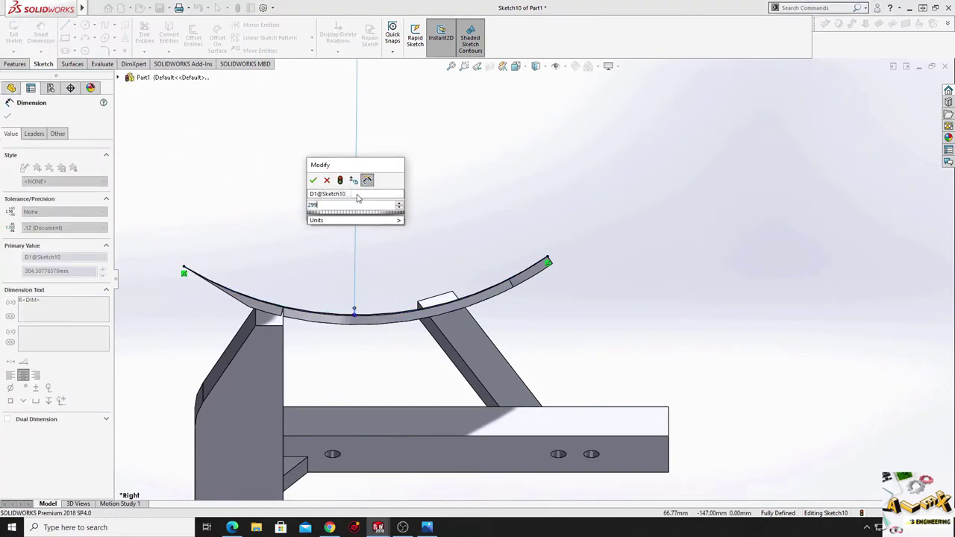
pyautogui.press('Return')
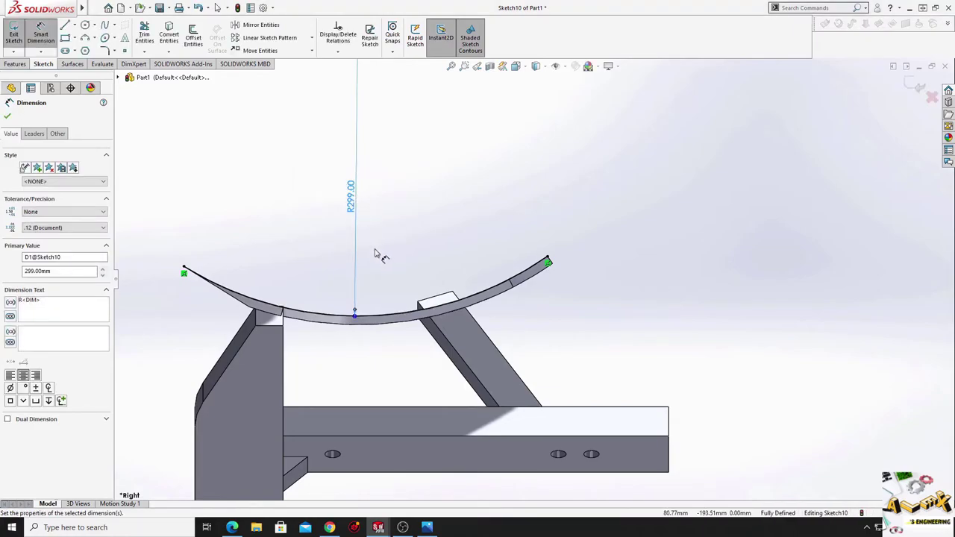
pyautogui.rightClick(385, 192)
pyautogui.click(416, 227)
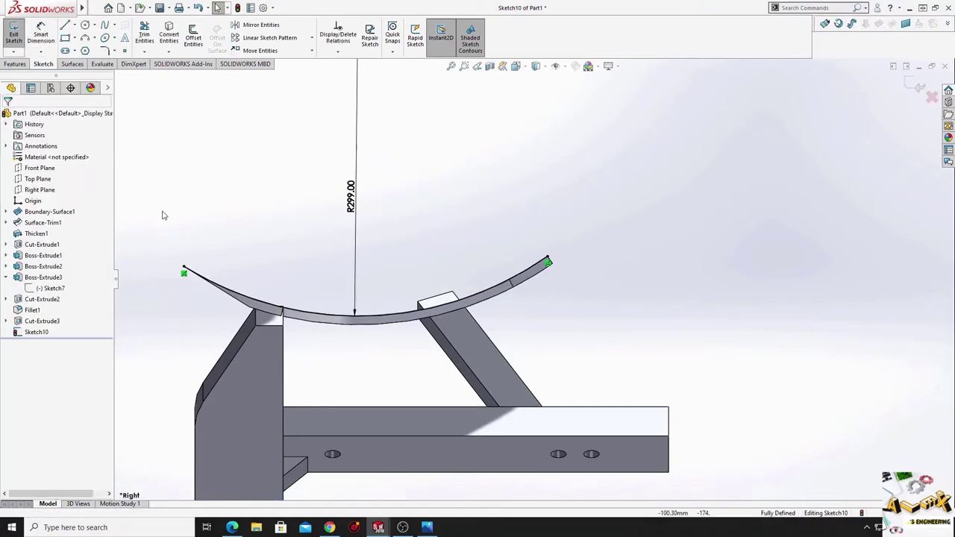
# Close the region with a straight line joining the arc's two ends.
pyautogui.click(67, 26)
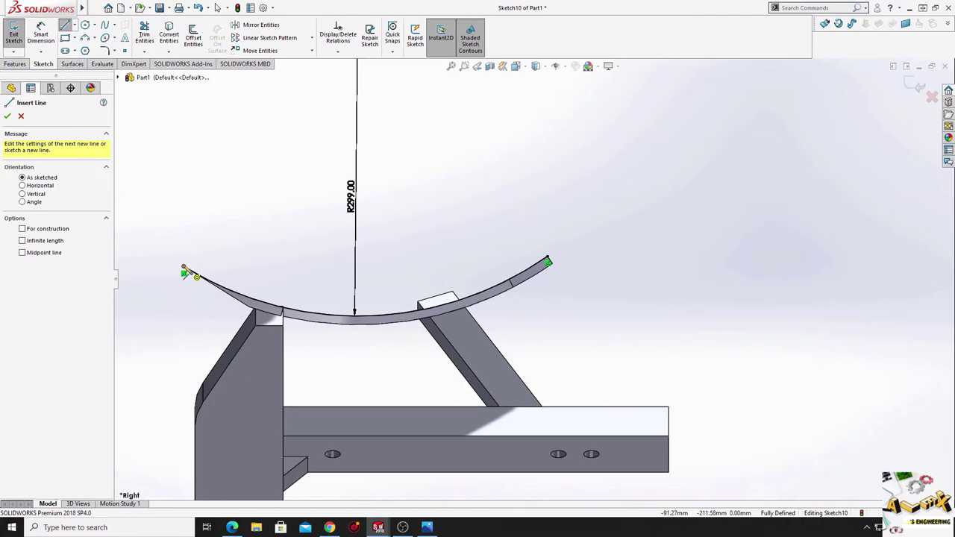
pyautogui.click(183, 267)
pyautogui.click(549, 261)
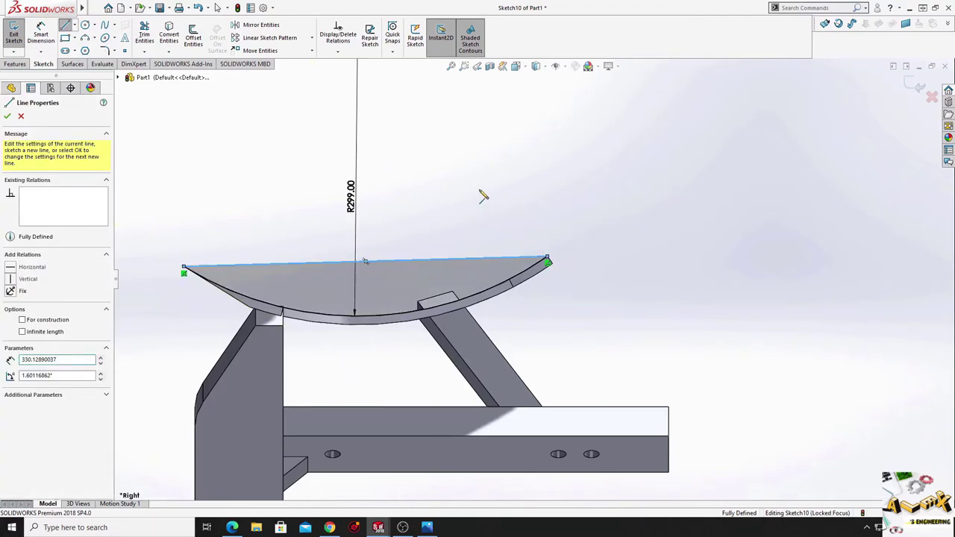
pyautogui.press('Escape')
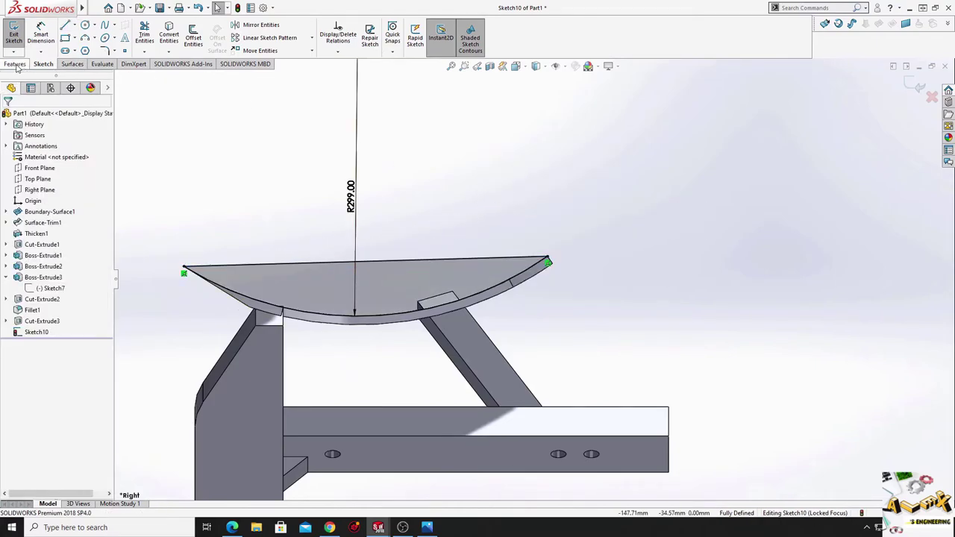
pyautogui.click(15, 64)
# Extruded-cut the sketch Through All - Both to trim the curved blade.
pyautogui.click(147, 34)
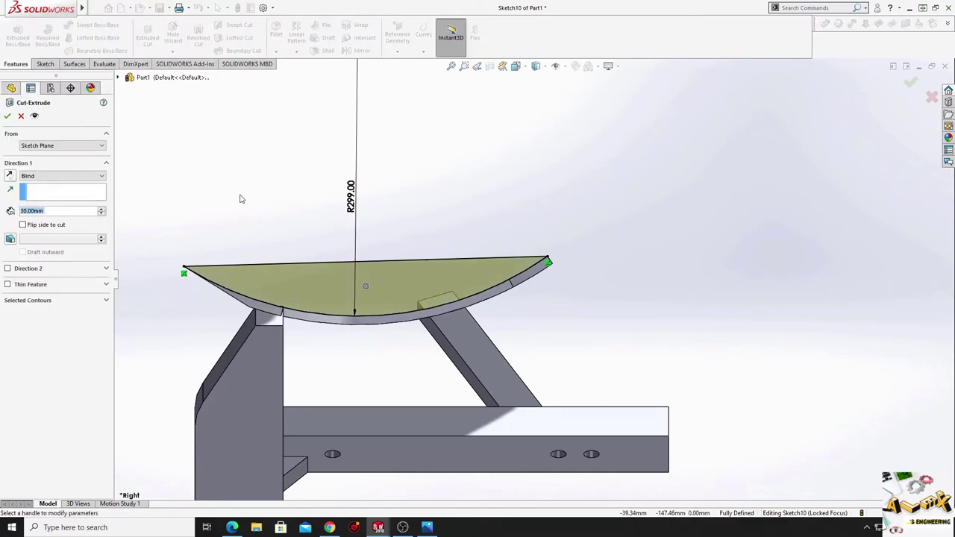
pyautogui.moveTo(147, 283); pyautogui.dragTo(273, 413, button='middle')
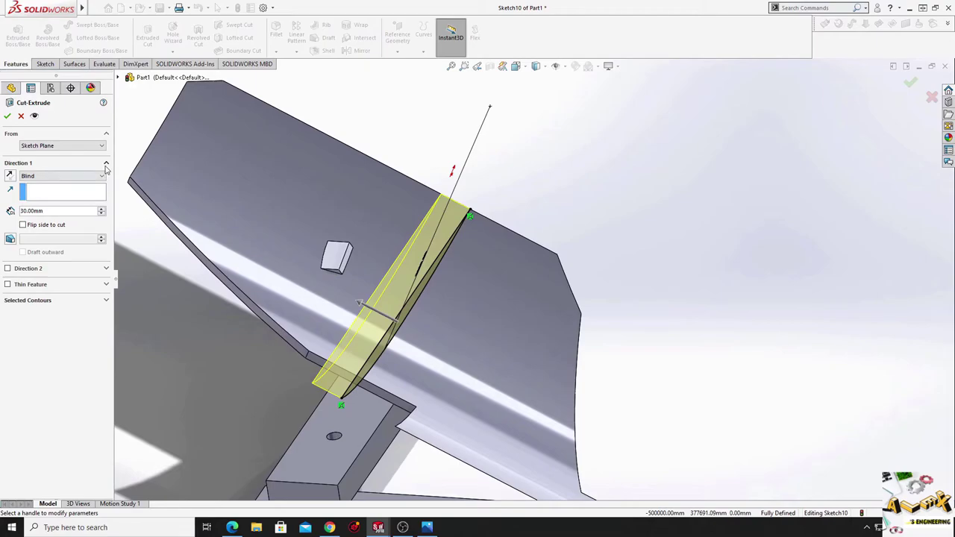
pyautogui.click(60, 176)
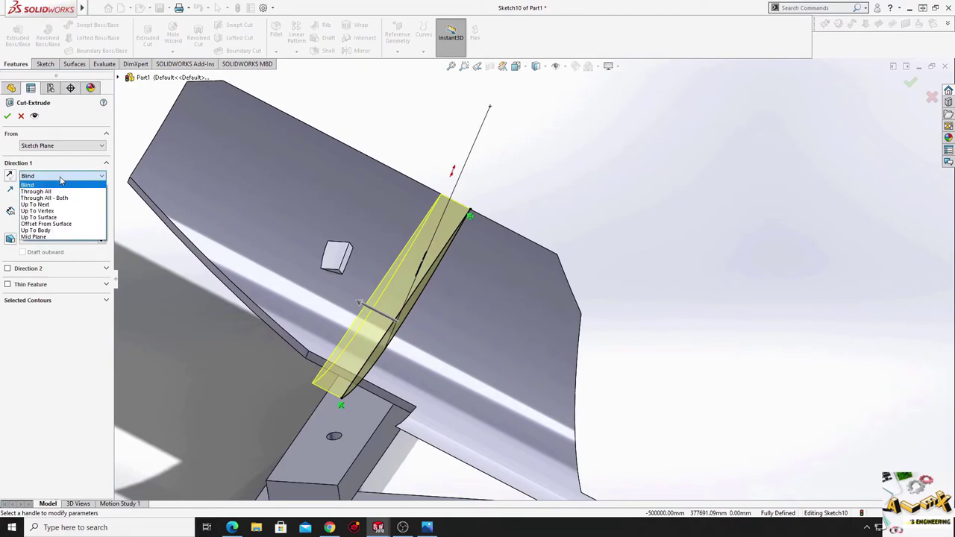
pyautogui.click(64, 194)
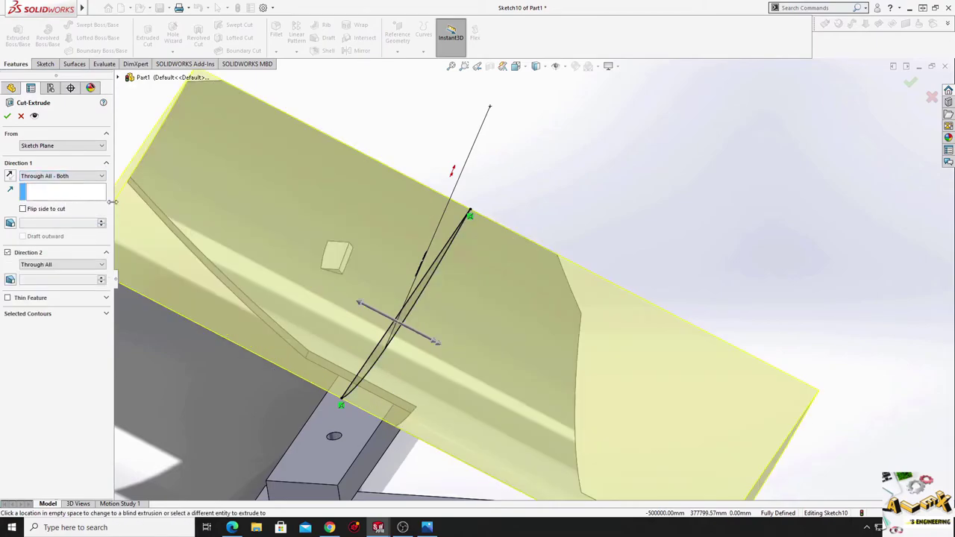
pyautogui.click(8, 116)
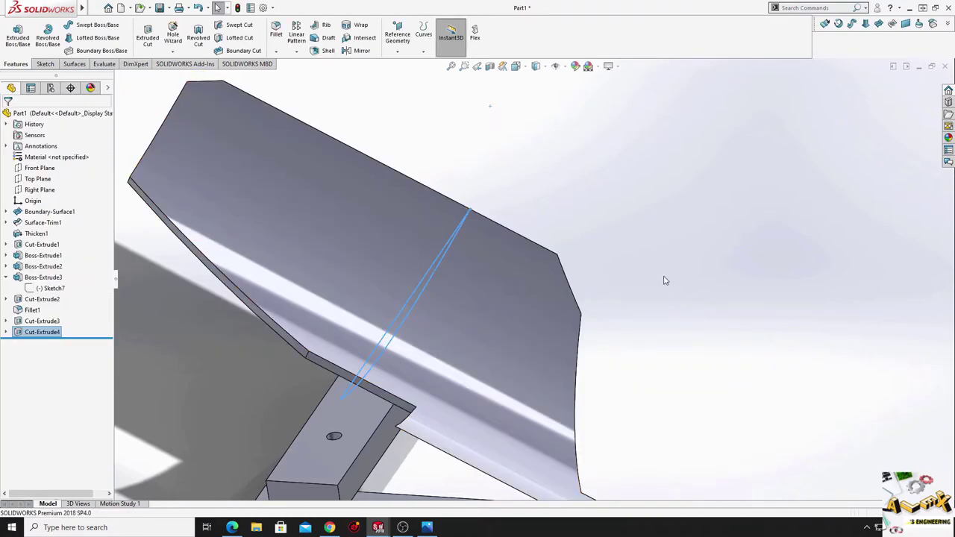
pyautogui.moveTo(583, 312)
pyautogui.mouseDown(button='middle')
pyautogui.moveTo(507, 301)
pyautogui.moveTo(500, 286)
pyautogui.moveTo(512, 352)
pyautogui.mouseUp(button='middle')
# Orbit around the plow to inspect the trimmed plate and bracket.
pyautogui.moveTo(454, 366)
pyautogui.mouseDown(button='middle')
pyautogui.moveTo(458, 251)
pyautogui.moveTo(432, 304)
pyautogui.moveTo(497, 239)
pyautogui.moveTo(502, 217)
pyautogui.moveTo(450, 284)
pyautogui.moveTo(485, 209)
pyautogui.moveTo(477, 277)
pyautogui.moveTo(582, 390)
pyautogui.moveTo(606, 432)
pyautogui.moveTo(574, 496)
pyautogui.moveTo(544, 414)
pyautogui.moveTo(534, 301)
pyautogui.moveTo(450, 304)
pyautogui.mouseUp(button='middle')
pyautogui.moveTo(534, 329)
pyautogui.mouseDown(button='middle')
pyautogui.moveTo(546, 386)
pyautogui.moveTo(614, 415)
pyautogui.moveTo(590, 496)
pyautogui.moveTo(626, 352)
pyautogui.moveTo(702, 388)
pyautogui.moveTo(724, 435)
pyautogui.mouseUp(button='middle')
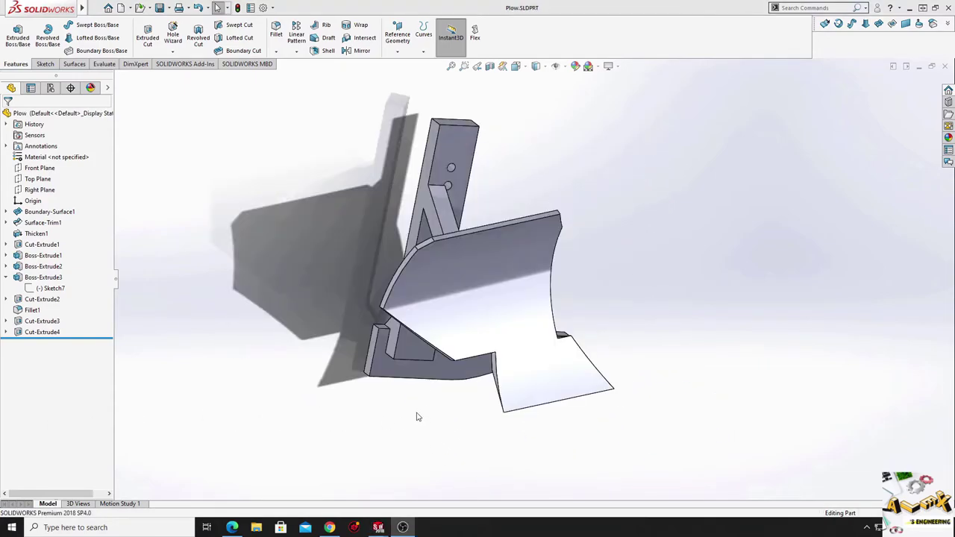
pyautogui.moveTo(417, 416)
pyautogui.mouseDown(button='middle')
pyautogui.moveTo(323, 407)
pyautogui.moveTo(397, 450)
pyautogui.moveTo(264, 301)
pyautogui.moveTo(296, 231)
pyautogui.moveTo(388, 275)
pyautogui.moveTo(348, 356)
pyautogui.moveTo(336, 289)
pyautogui.mouseUp(button='middle')
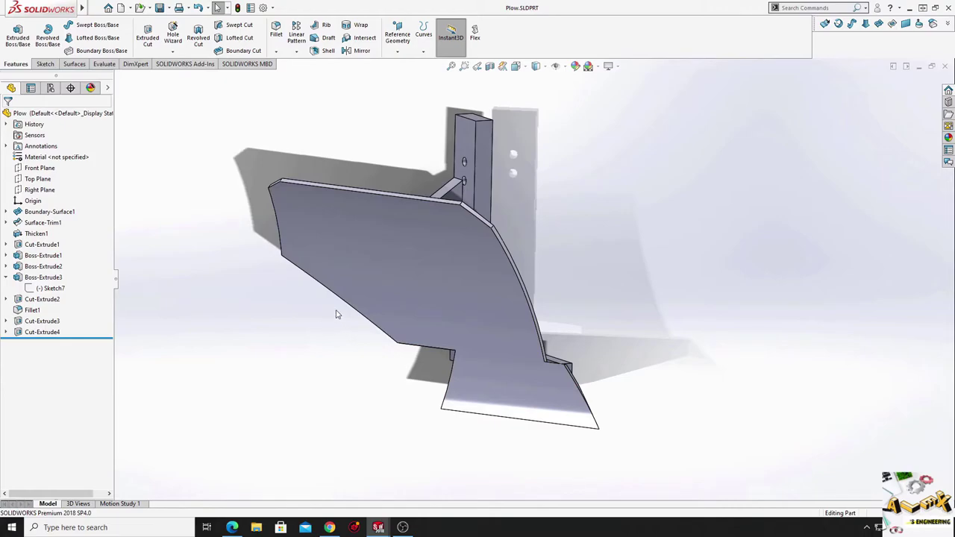
# Save the part as Plow.SLDPRT on the Desktop, replacing the existing file.
pyautogui.click(167, 9)
pyautogui.click(182, 30)
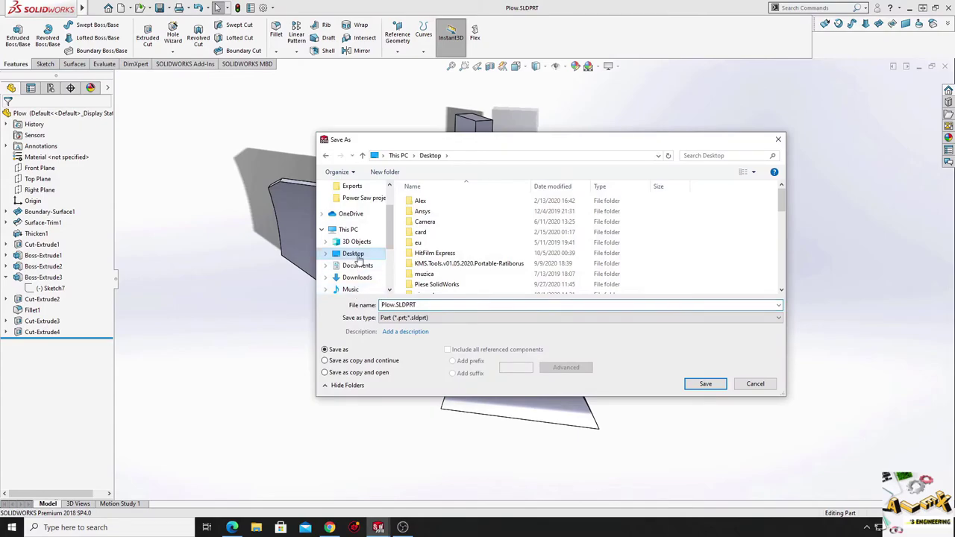
pyautogui.doubleClick(435, 306)
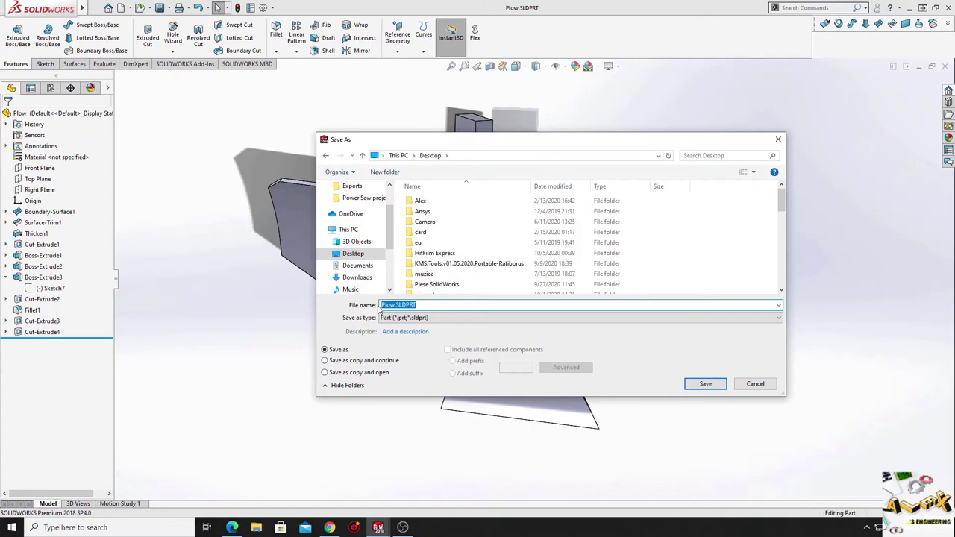
pyautogui.write('Pl')
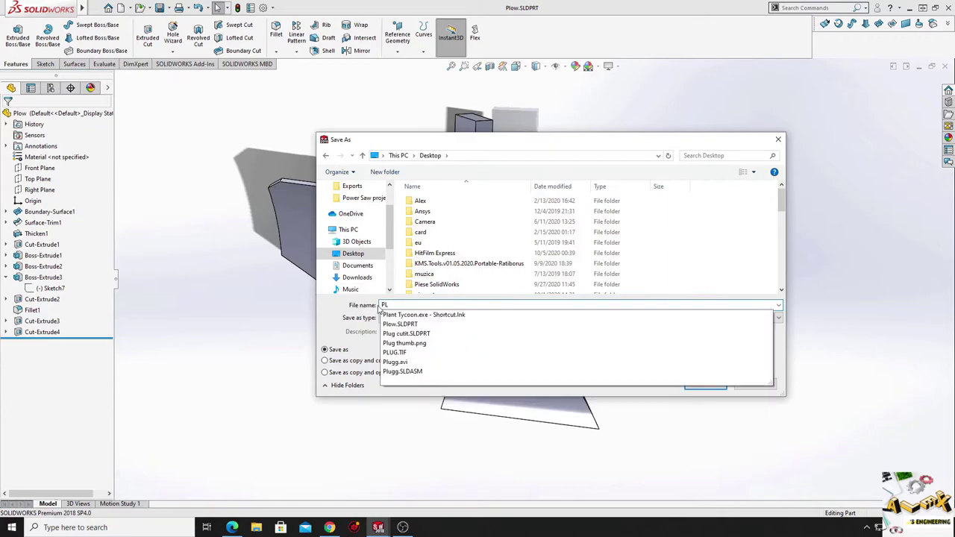
pyautogui.press('BackSpace')
pyautogui.write('low')
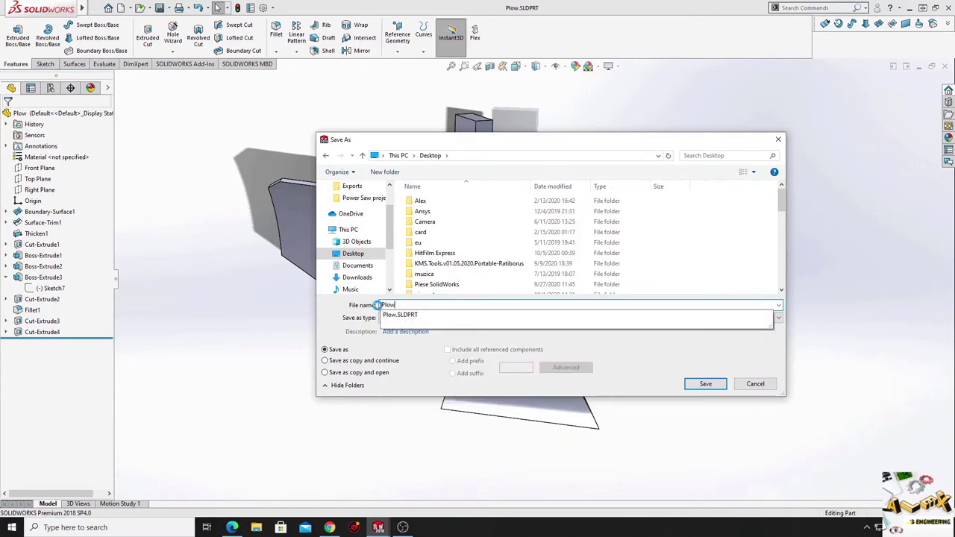
pyautogui.press('Return')
pyautogui.click(503, 264)
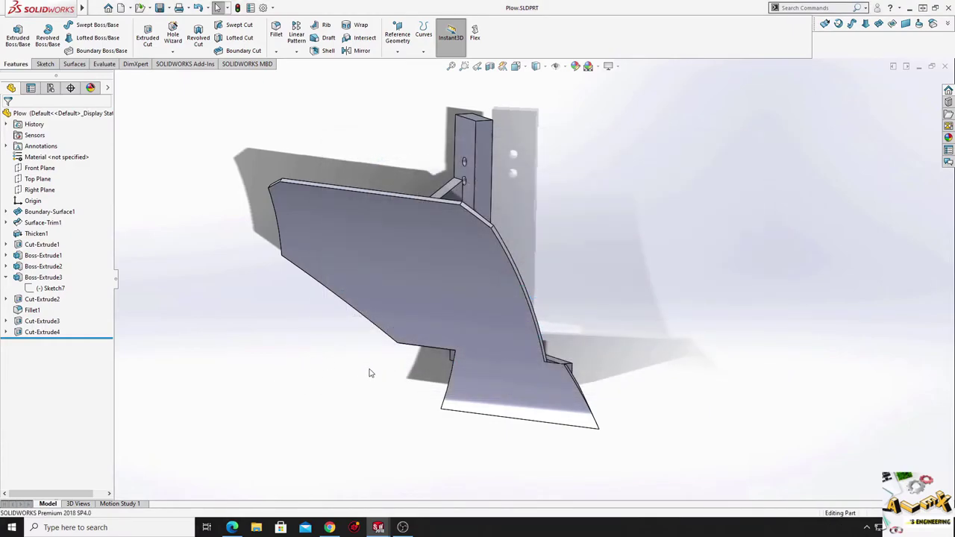
pyautogui.moveTo(369, 373)
pyautogui.mouseDown(button='middle')
pyautogui.moveTo(315, 366)
pyautogui.moveTo(298, 379)
pyautogui.moveTo(383, 385)
pyautogui.moveTo(426, 400)
pyautogui.mouseUp(button='middle')
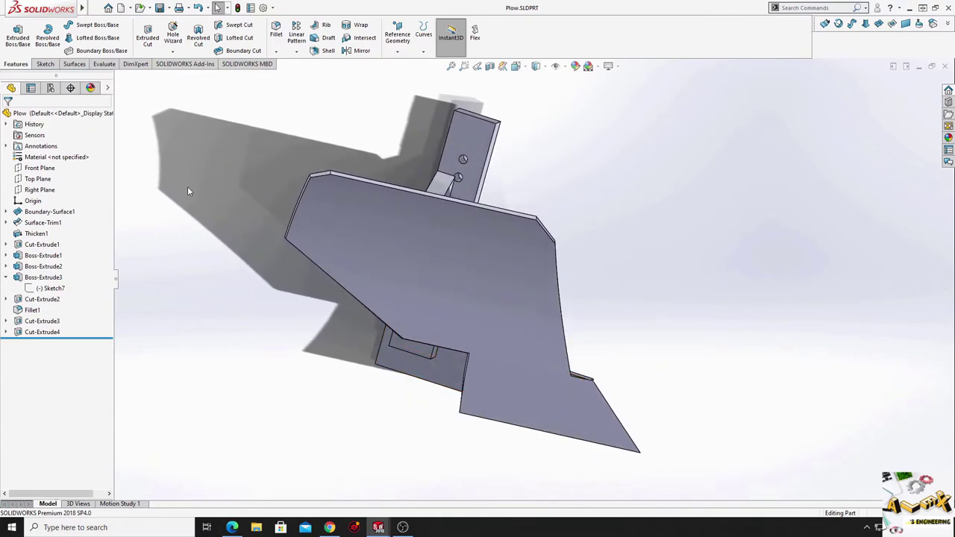
# Create a new part document (Part3) and start Sketch1 on its Top Plane.
pyautogui.click(121, 9)
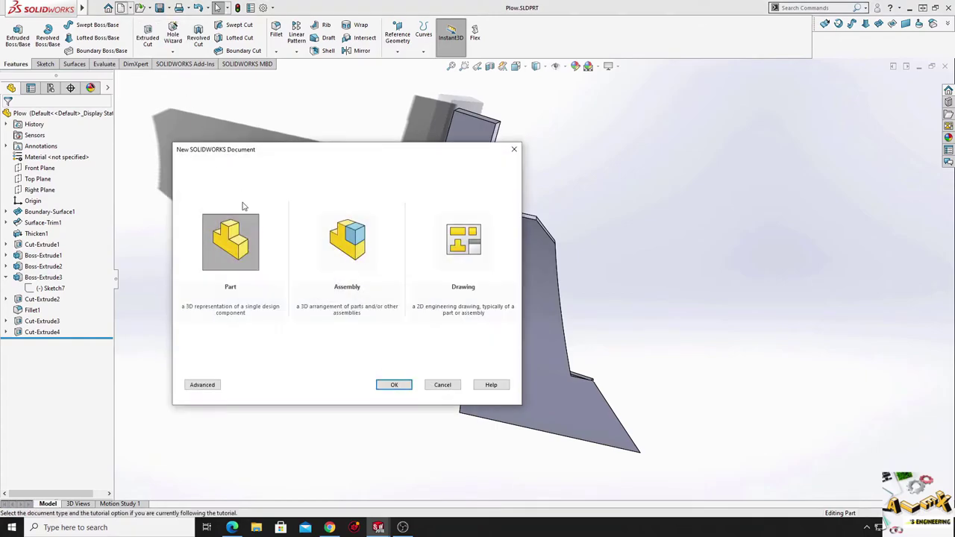
pyautogui.click(232, 218)
pyautogui.click(395, 385)
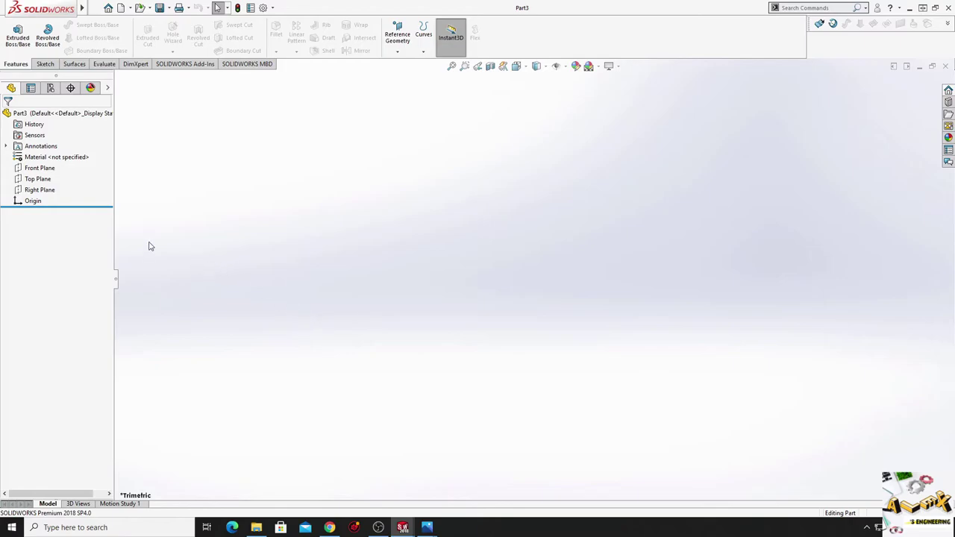
pyautogui.click(46, 183)
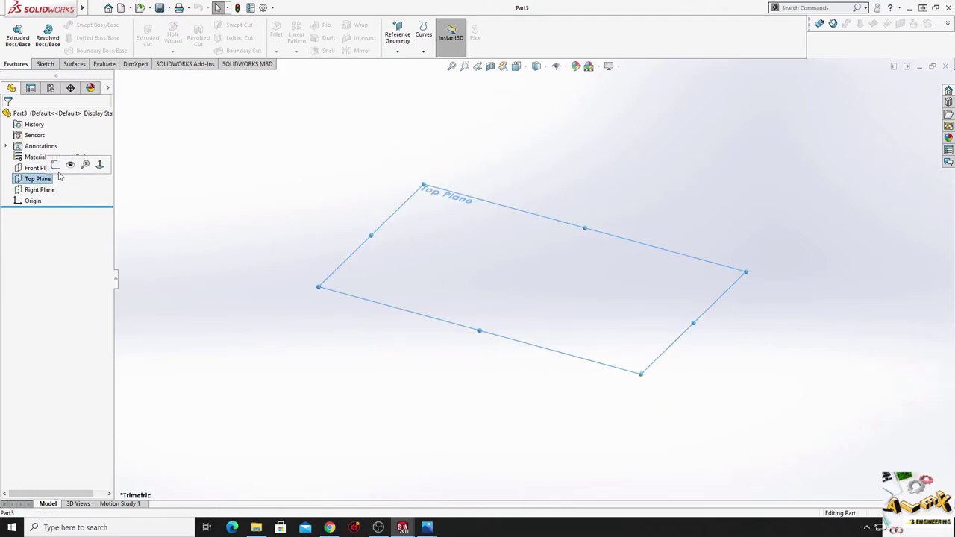
pyautogui.click(85, 165)
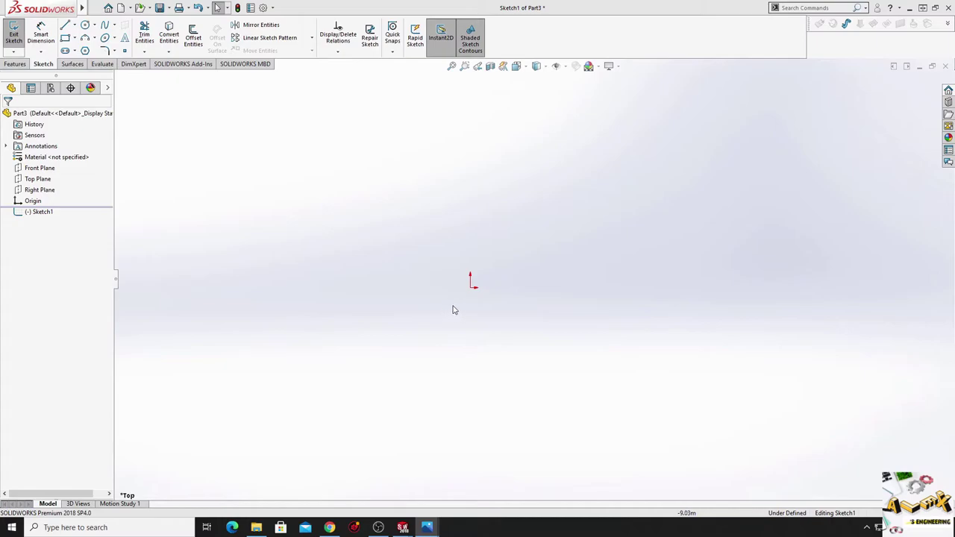
# Draw a closed rectangle with lines, its bottom edge spanning the origin.
pyautogui.click(65, 25)
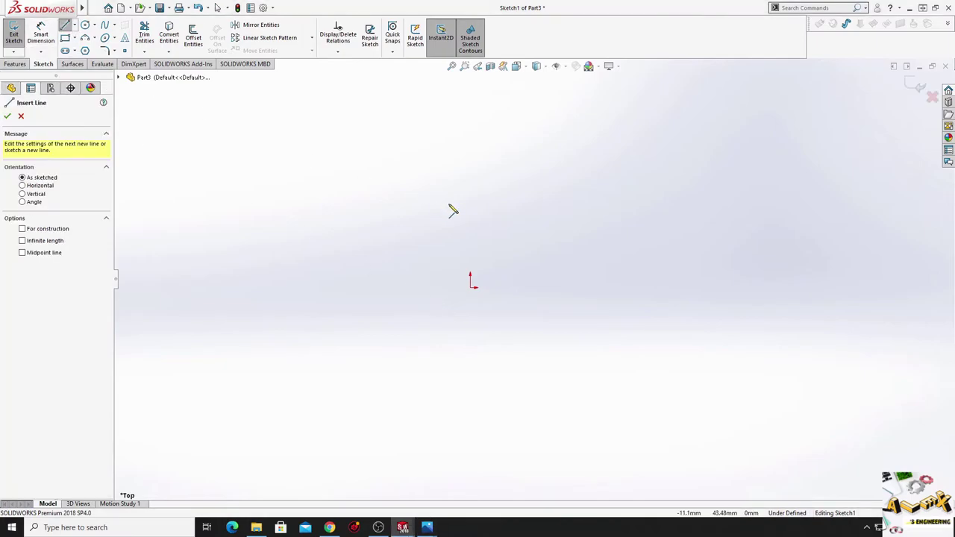
pyautogui.click(302, 288)
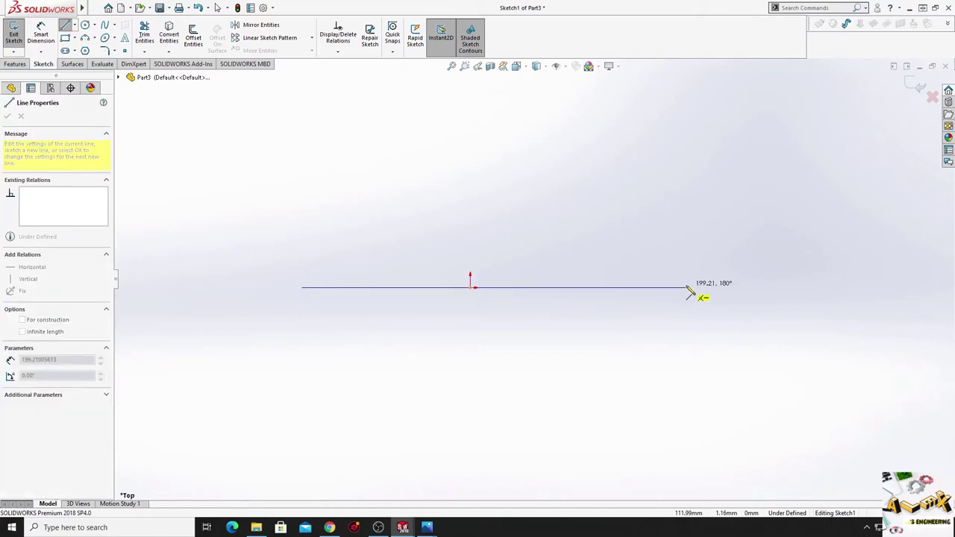
pyautogui.click(685, 287)
pyautogui.click(686, 249)
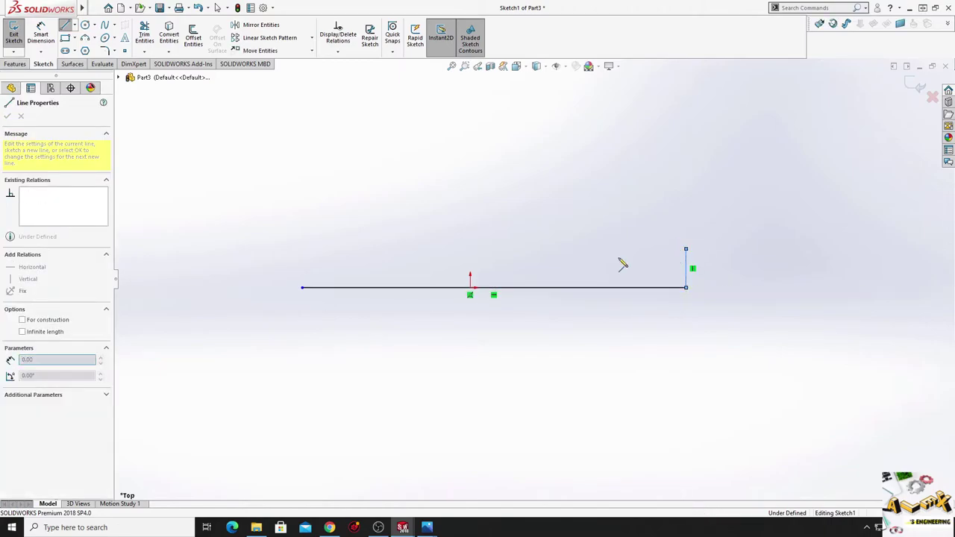
pyautogui.click(303, 250)
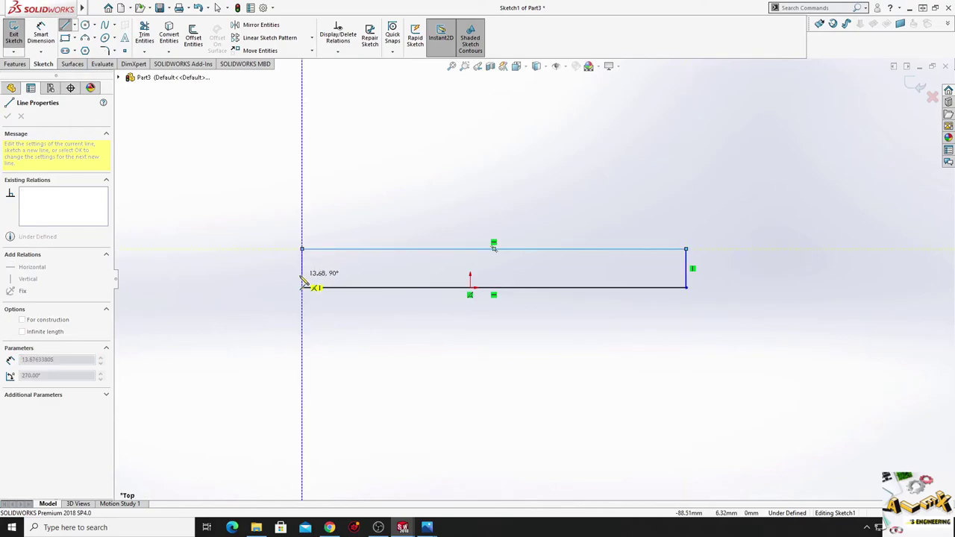
pyautogui.click(302, 287)
pyautogui.click(217, 7)
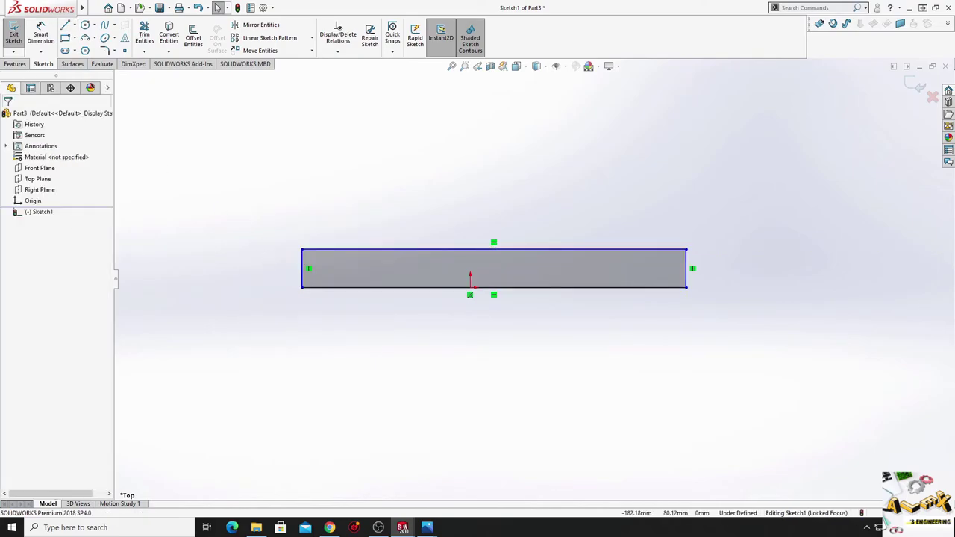
# Dimension the rectangle 1245 mm long and 60 mm high.
pyautogui.click(42, 45)
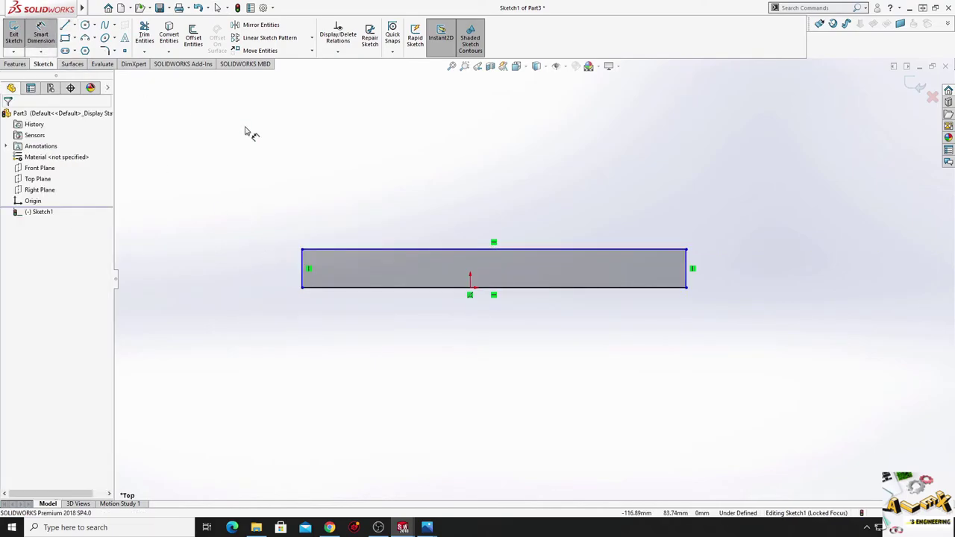
pyautogui.click(427, 249)
pyautogui.click(421, 195)
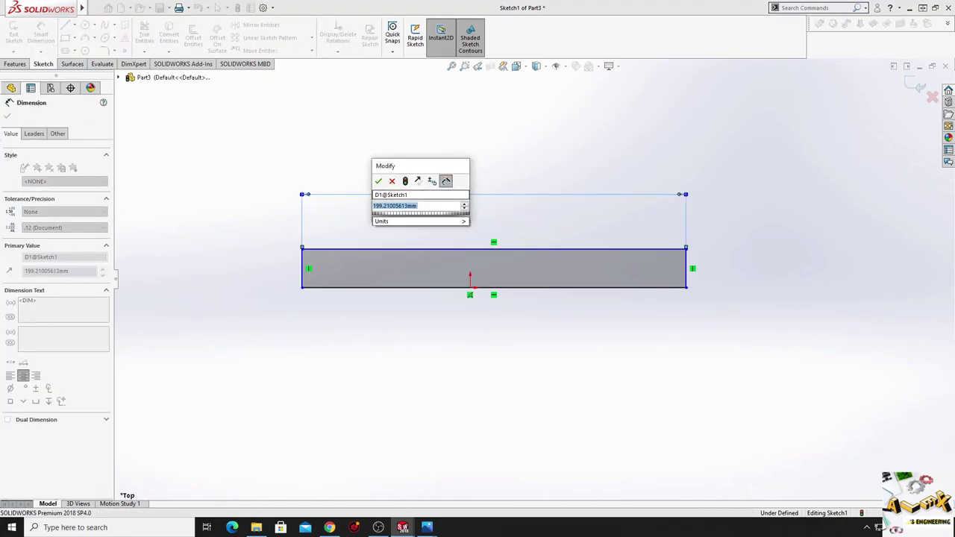
pyautogui.write('1245')
pyautogui.press('Return')
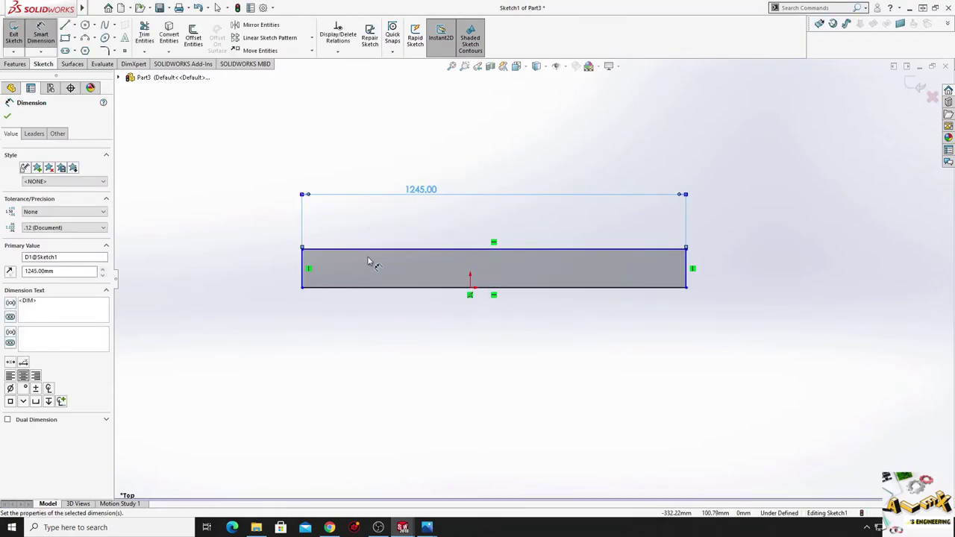
pyautogui.click(304, 276)
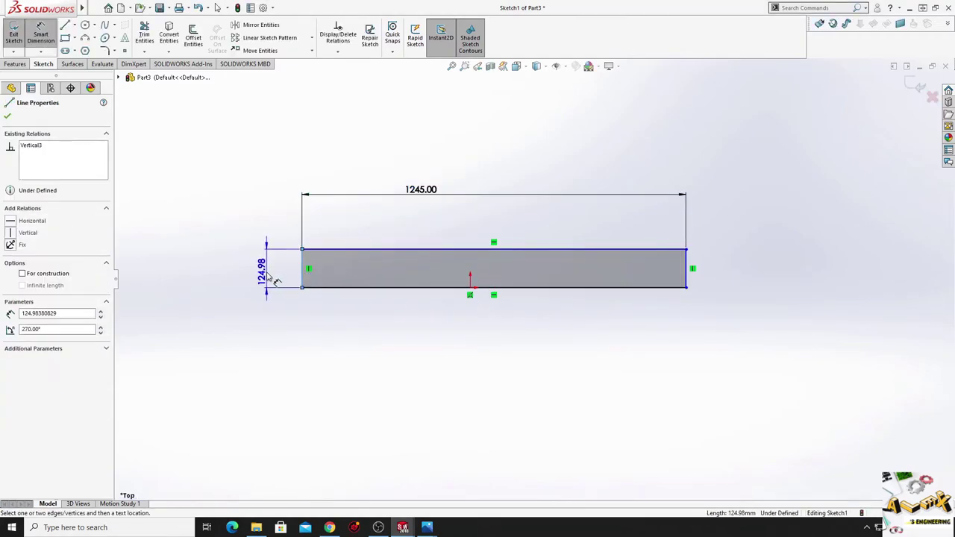
pyautogui.click(276, 281)
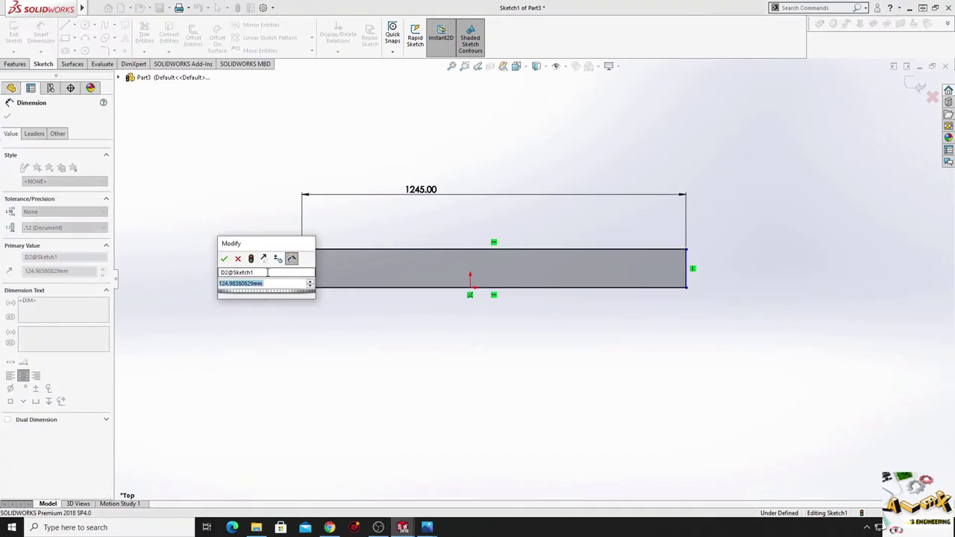
pyautogui.write('60')
pyautogui.press('Return')
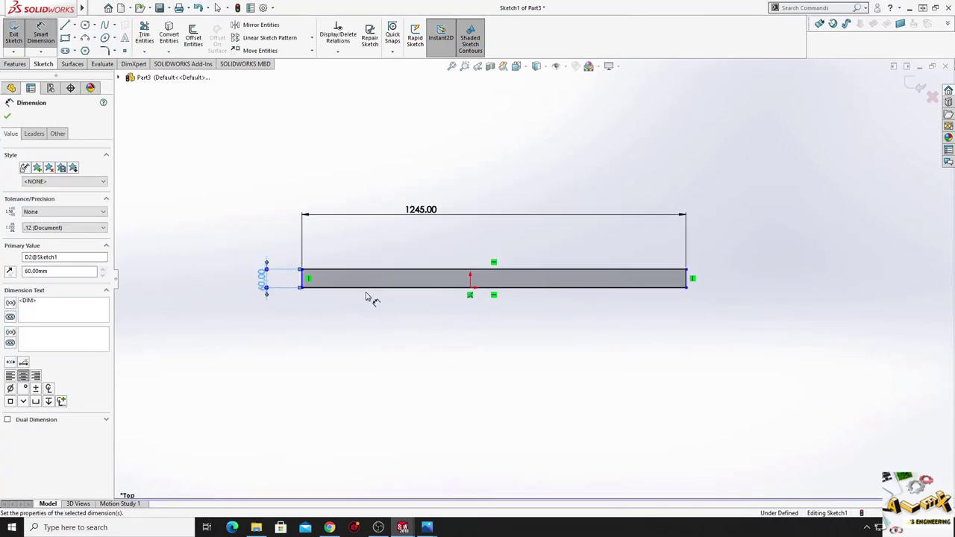
# Select the sketch origin together with the rectangle's bottom edge.
pyautogui.rightClick(448, 303)
pyautogui.click(480, 332)
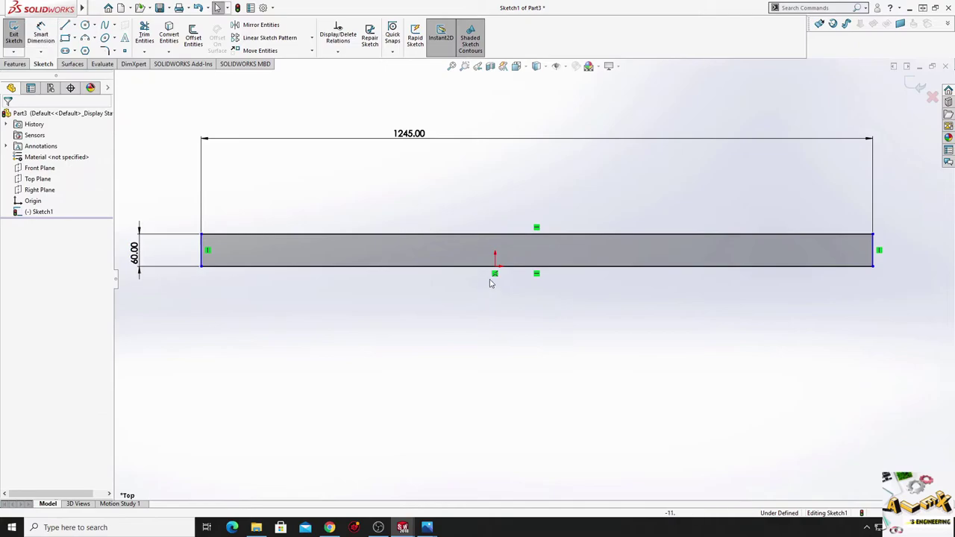
pyautogui.click(496, 267)
pyautogui.keyDown('ctrl'); pyautogui.click(475, 267); pyautogui.keyUp('ctrl')
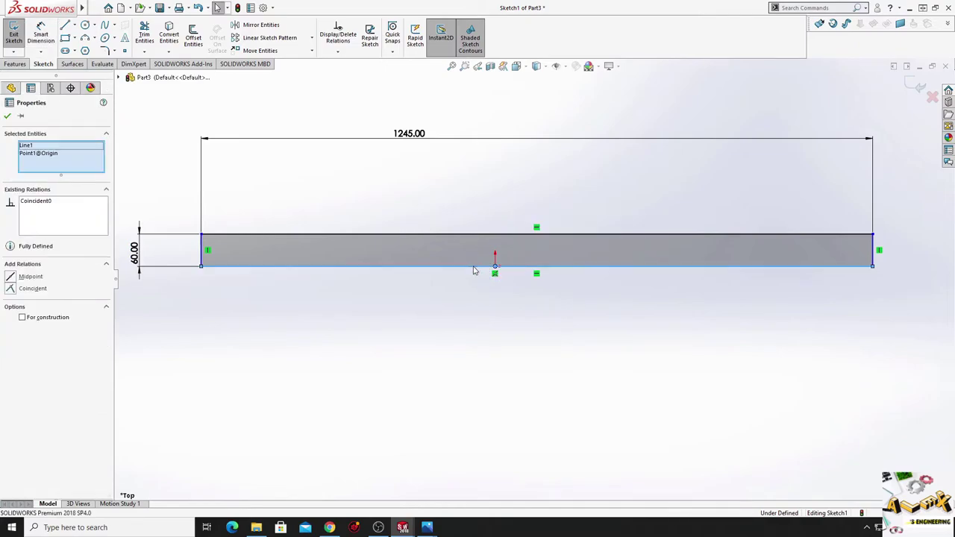
# Add a Midpoint relation centring the bottom edge on the origin.
pyautogui.click(502, 224)
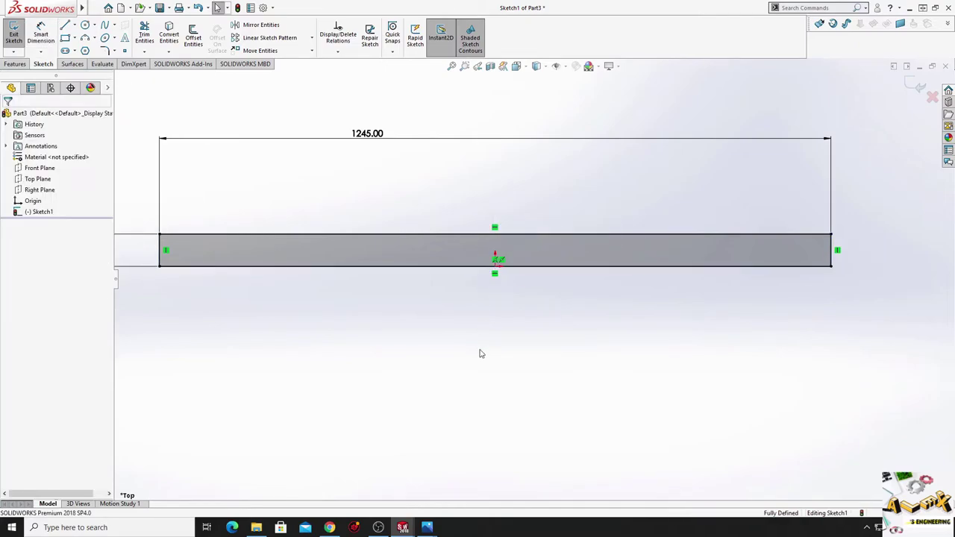
pyautogui.keyDown('ctrl'); pyautogui.moveTo(500, 330); pyautogui.dragTo(573, 340, button='middle'); pyautogui.keyUp('ctrl')
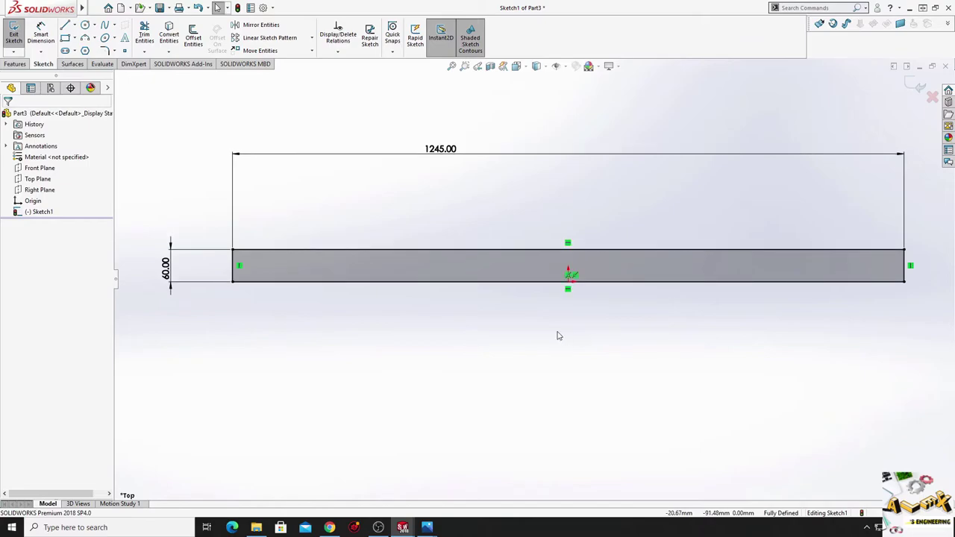
pyautogui.moveTo(514, 320)
pyautogui.keyDown('ctrl'); pyautogui.mouseDown(button='middle')
pyautogui.moveTo(635, 326)
pyautogui.moveTo(440, 309)
pyautogui.moveTo(465, 321)
pyautogui.mouseUp(button='middle'); pyautogui.keyUp('ctrl')
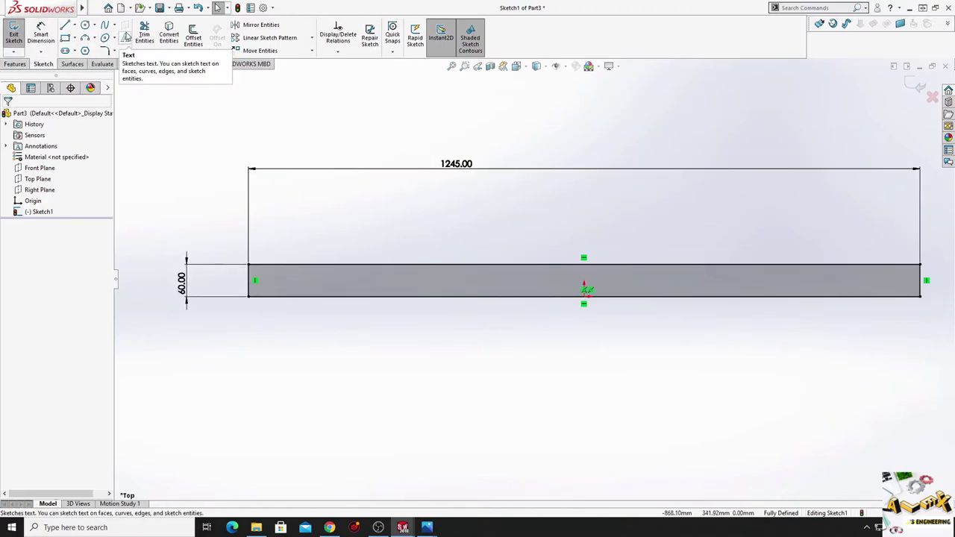
# Draw a small circle inside the bar, just left of the origin.
pyautogui.click(85, 24)
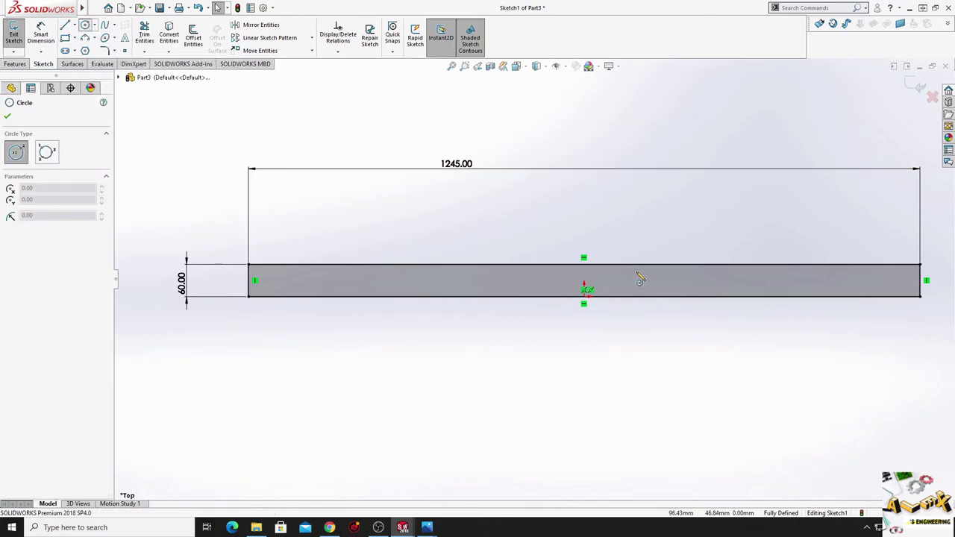
pyautogui.click(508, 283)
pyautogui.click(516, 284)
pyautogui.rightClick(511, 209)
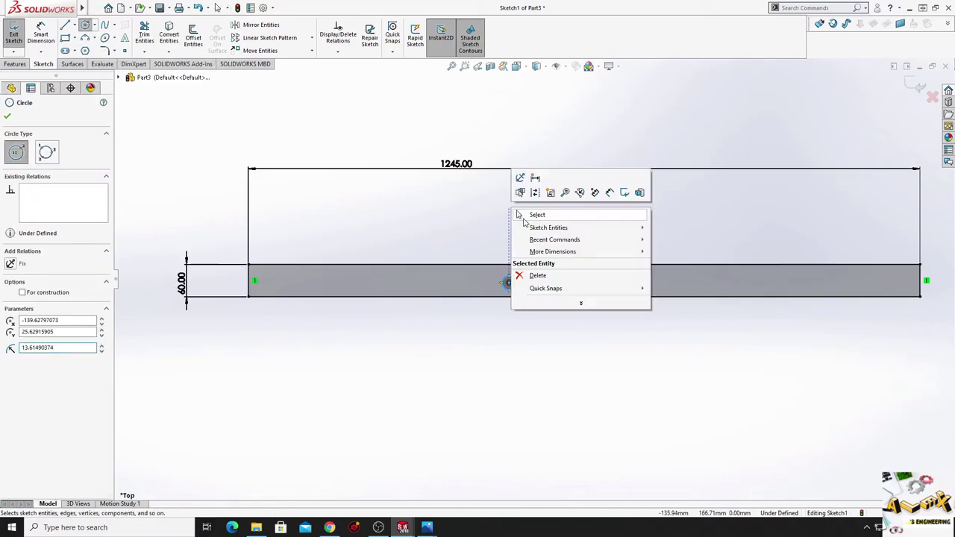
pyautogui.click(532, 224)
pyautogui.keyDown('ctrl'); pyautogui.moveTo(532, 225); pyautogui.dragTo(487, 229, button='middle'); pyautogui.keyUp('ctrl')
# Dimension the hole Ø14 mm and 527 mm from the bar's right end.
pyautogui.click(41, 36)
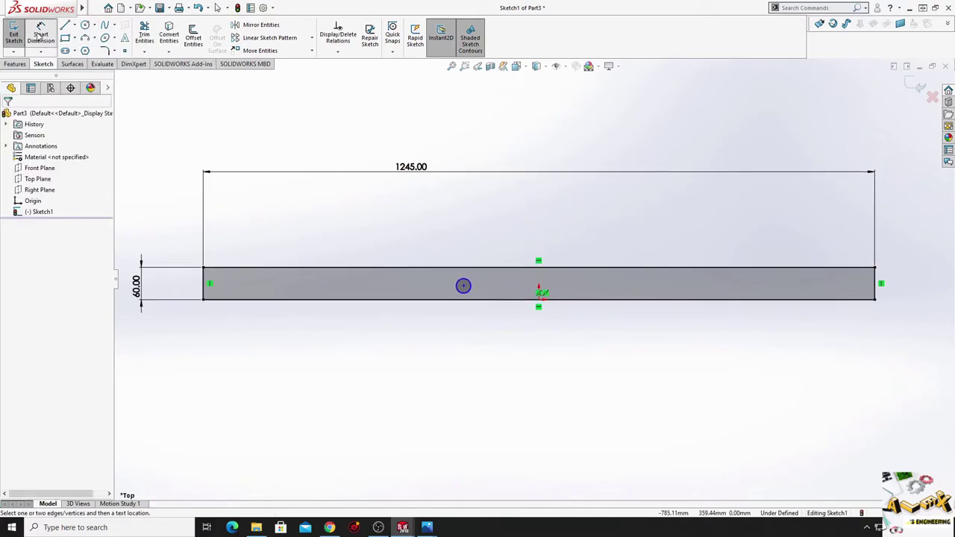
pyautogui.click(465, 285)
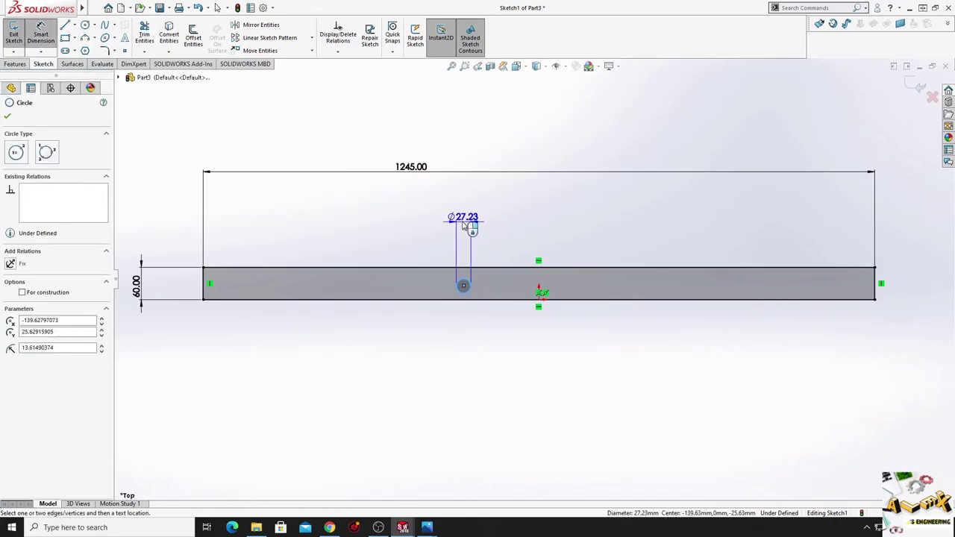
pyautogui.click(464, 223)
pyautogui.write('14')
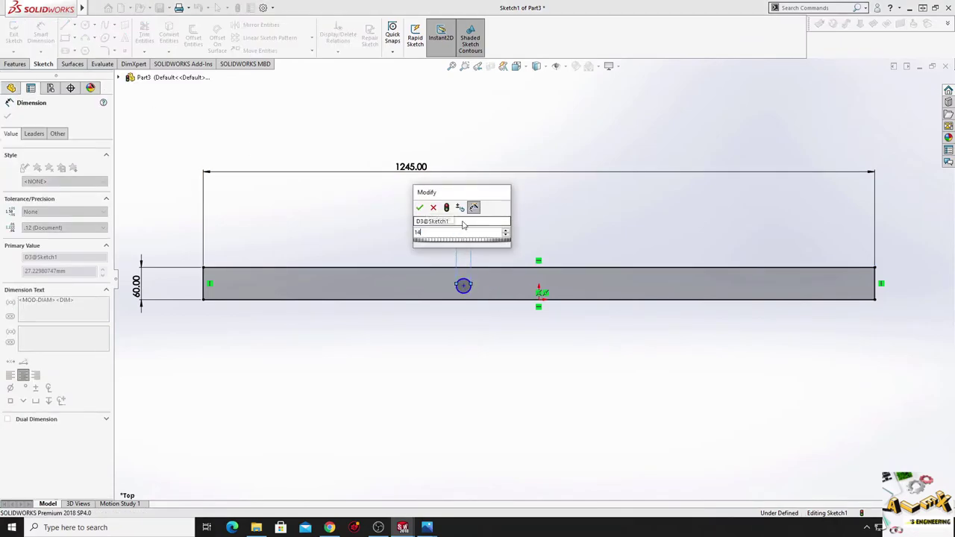
pyautogui.press('Return')
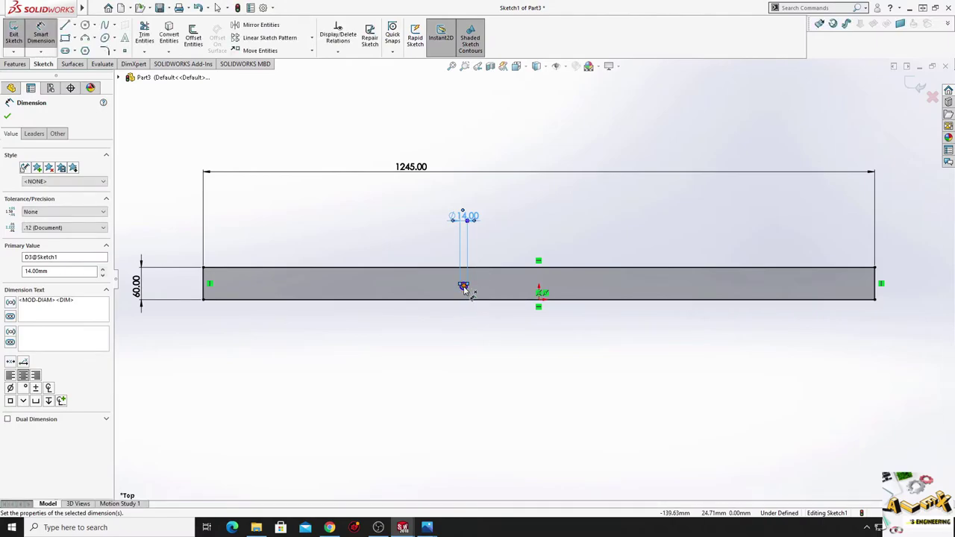
pyautogui.click(463, 287)
pyautogui.click(874, 291)
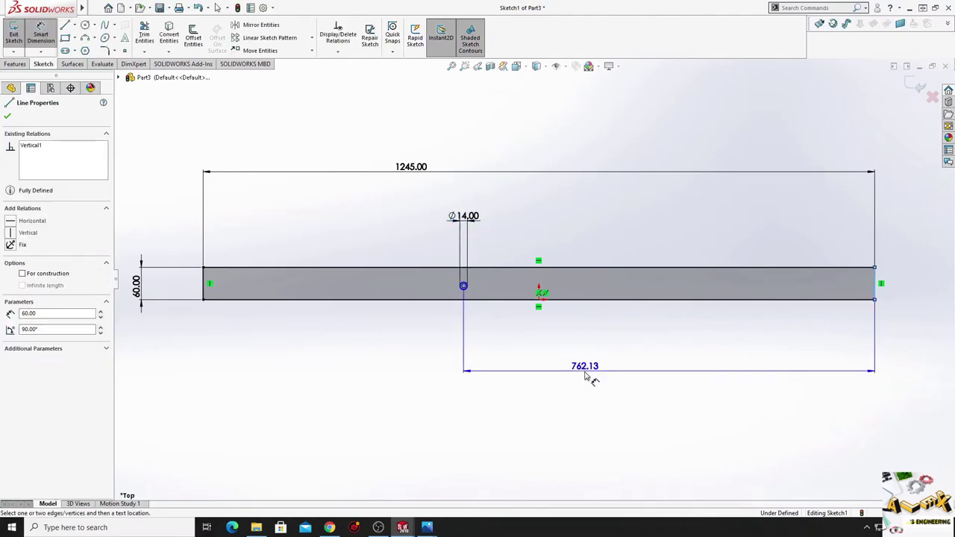
pyautogui.click(585, 375)
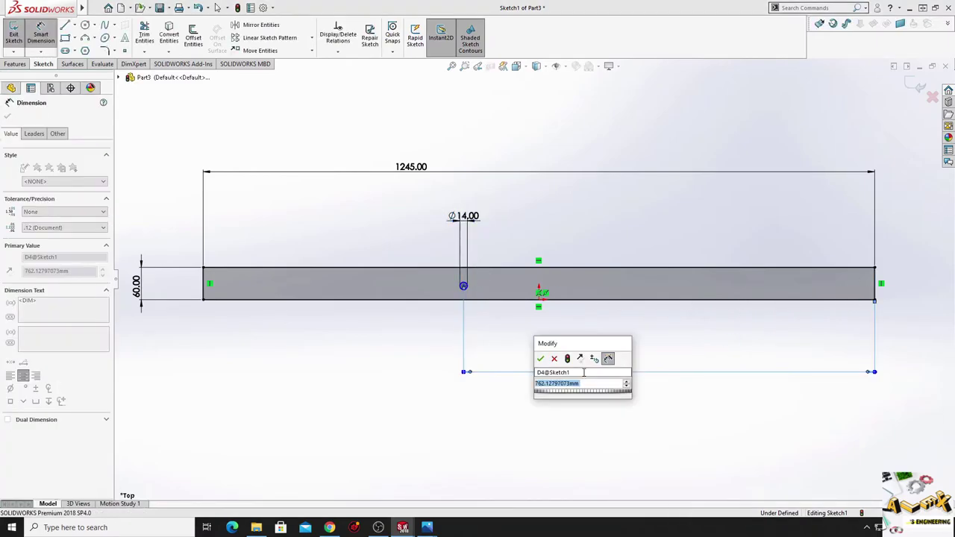
pyautogui.write('5')
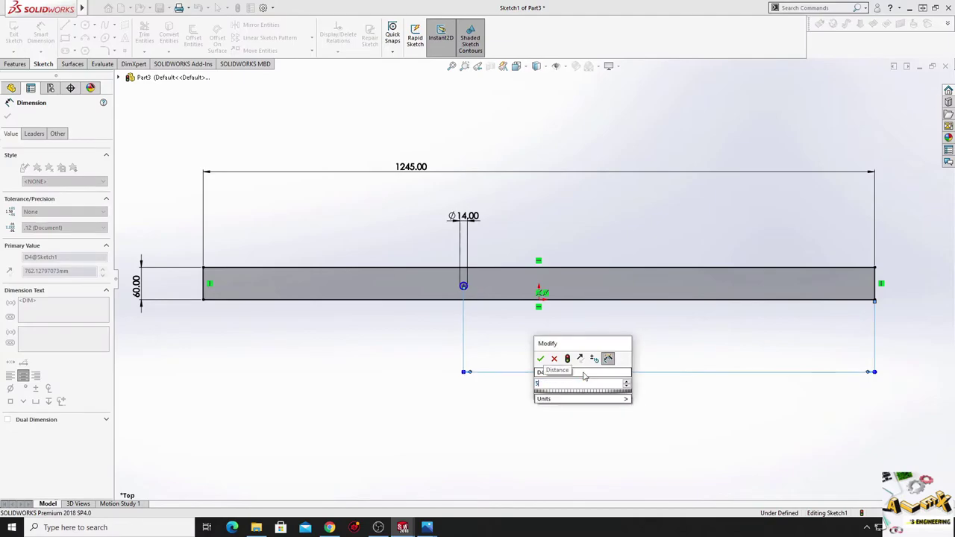
pyautogui.write('27')
pyautogui.press('Return')
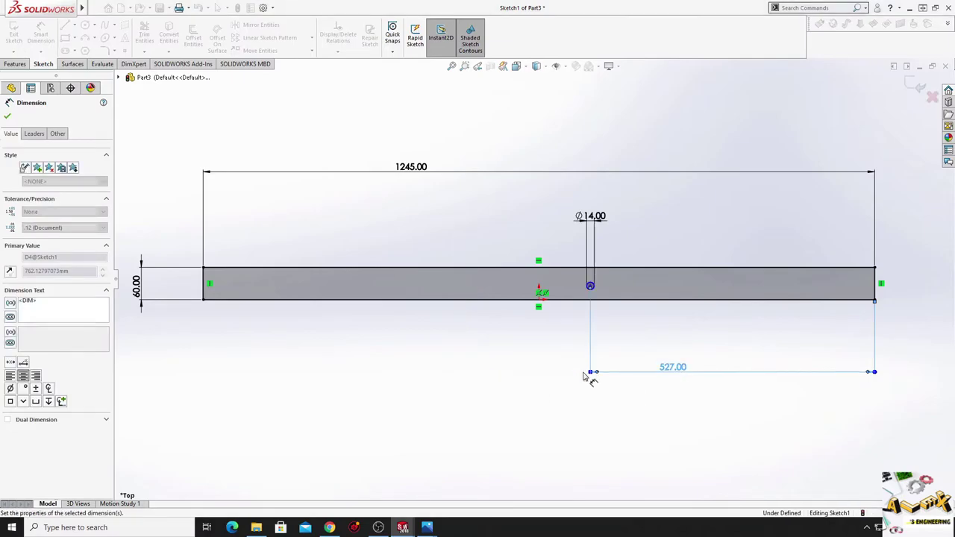
pyautogui.rightClick(592, 377)
pyautogui.click(563, 349)
# Make the hole centre horizontal with the right end's midpoint, then fit the view.
pyautogui.scroll(-3, 650, 331)
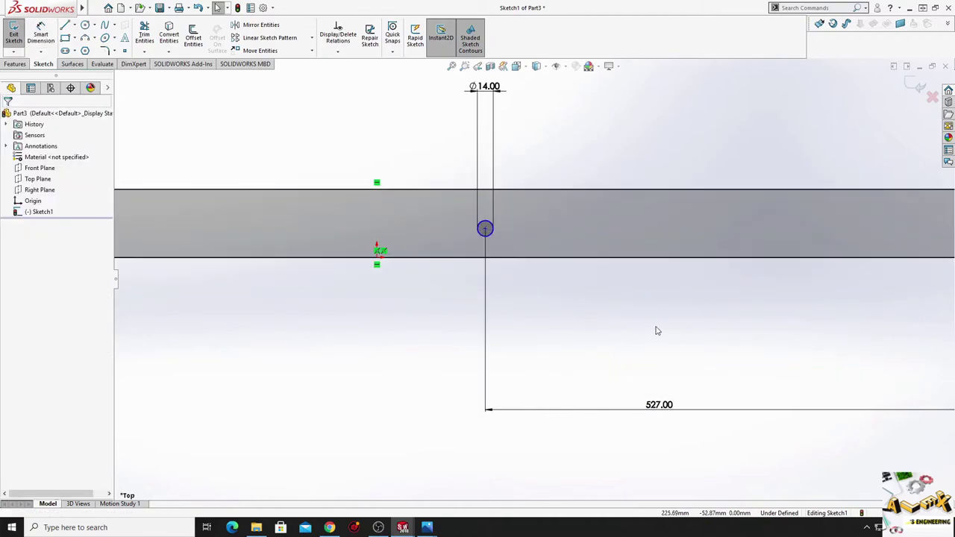
pyautogui.keyDown('ctrl'); pyautogui.moveTo(654, 330); pyautogui.dragTo(458, 410, button='middle'); pyautogui.keyUp('ctrl')
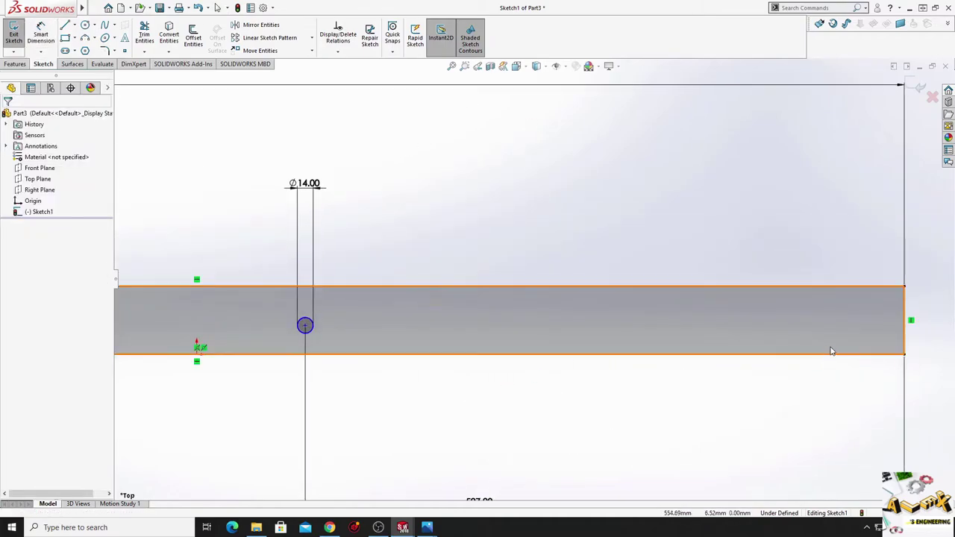
pyautogui.click(904, 321)
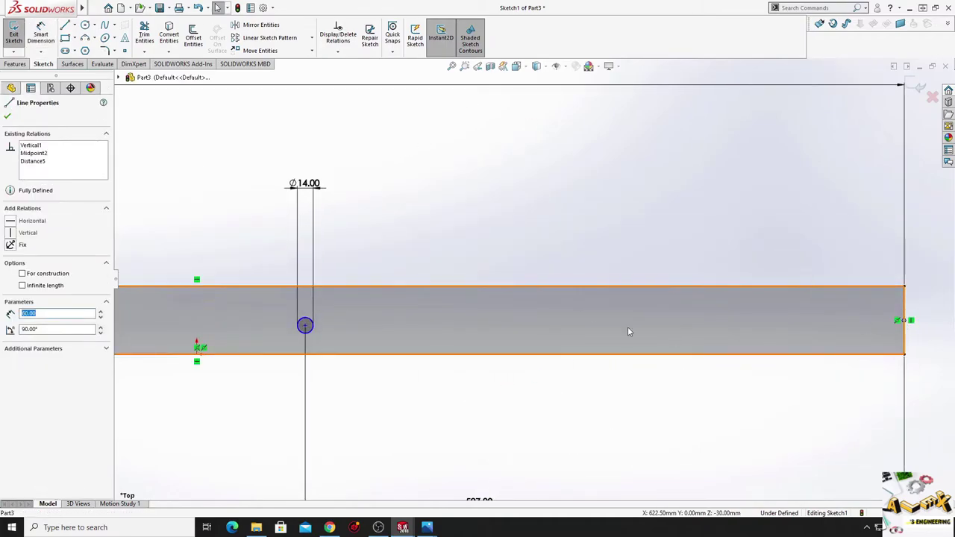
pyautogui.keyDown('ctrl'); pyautogui.click(304, 325); pyautogui.keyUp('ctrl')
pyautogui.click(339, 288)
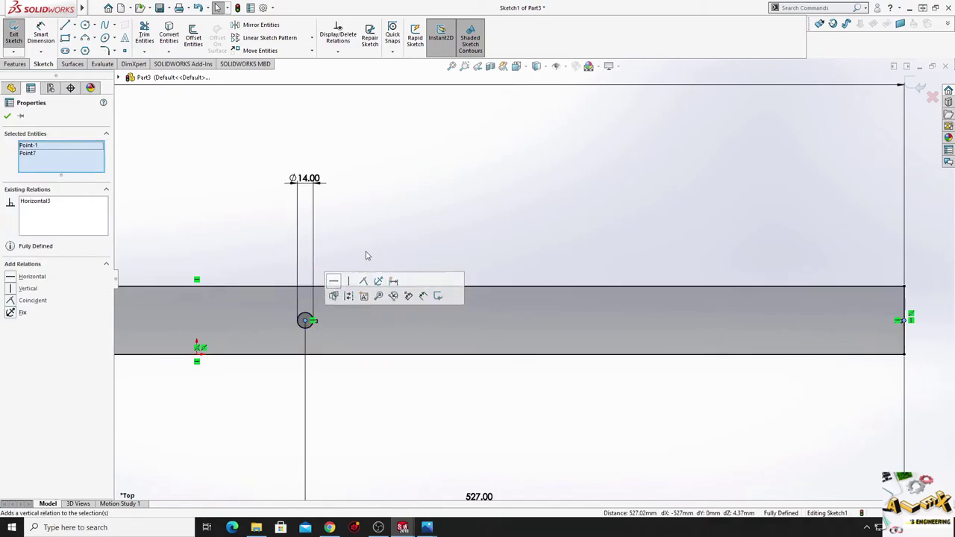
pyautogui.click(366, 251)
pyautogui.press('f')
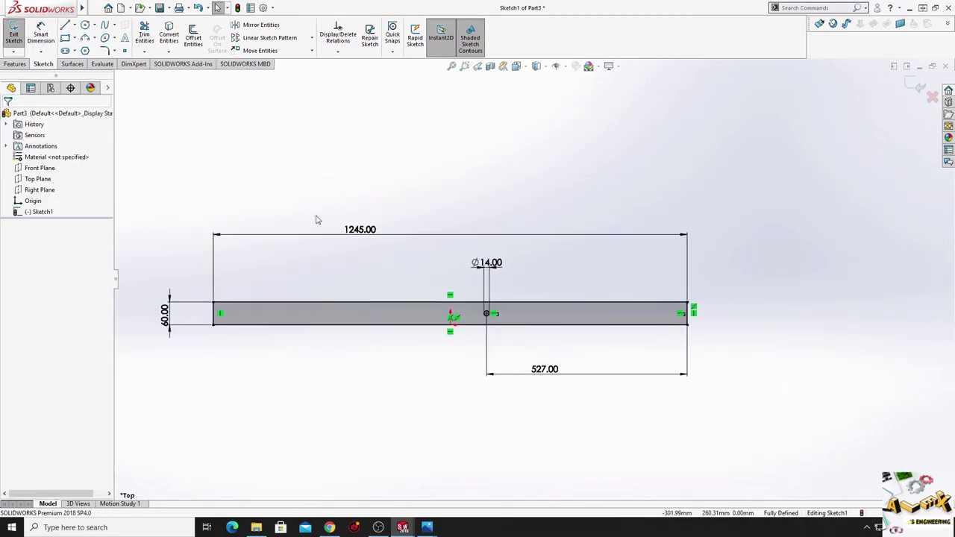
pyautogui.click(15, 64)
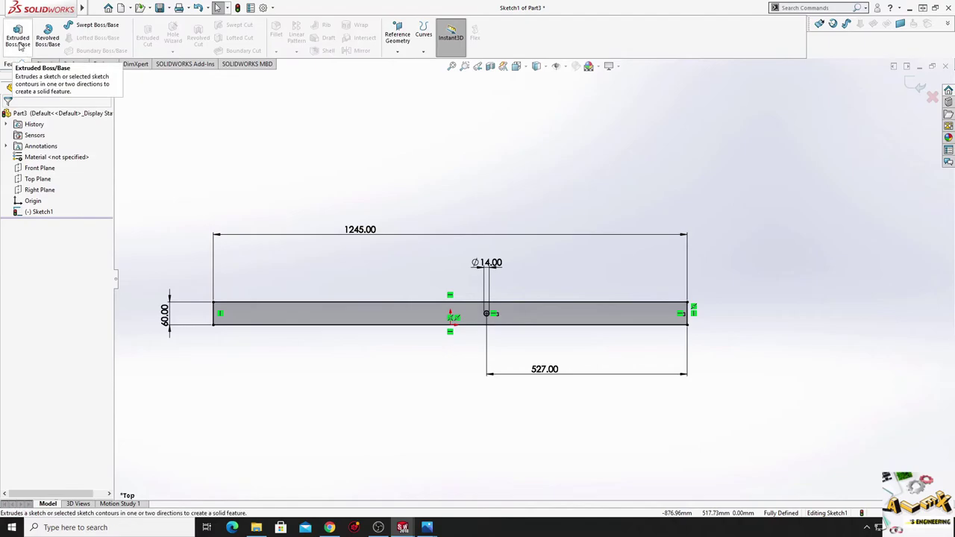
# Extrude Sketch1 as Boss-Extrude1, Mid Plane, 20 mm deep.
pyautogui.click(18, 39)
pyautogui.click(62, 176)
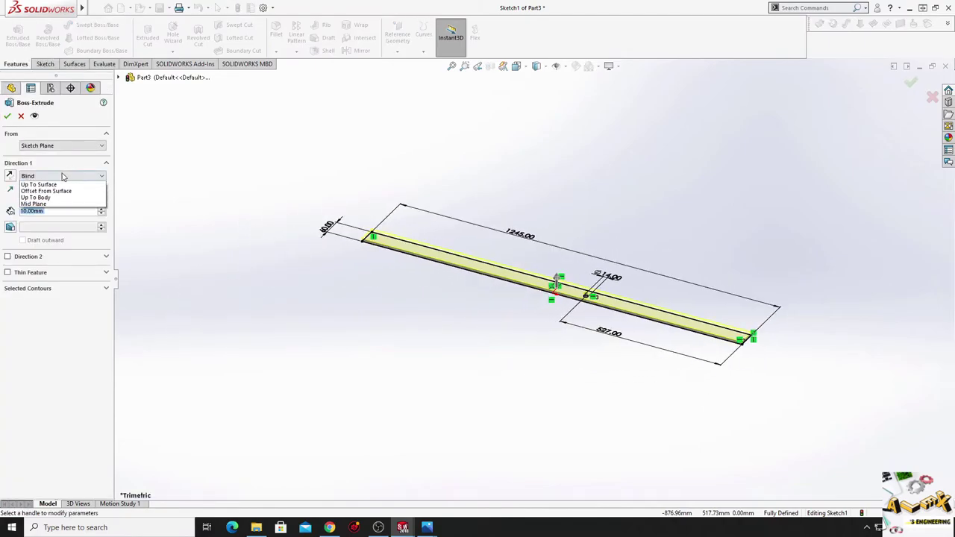
pyautogui.click(53, 217)
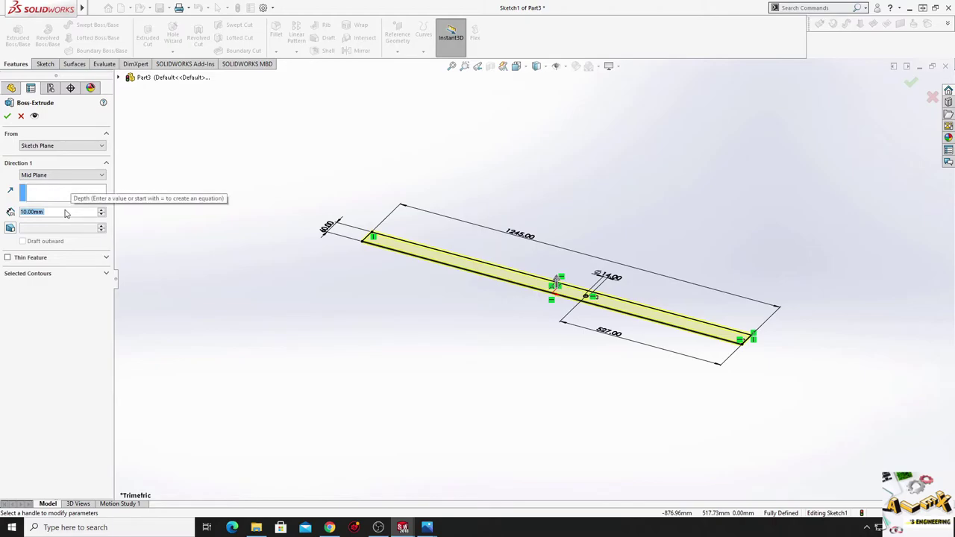
pyautogui.write('20')
pyautogui.press('Return')
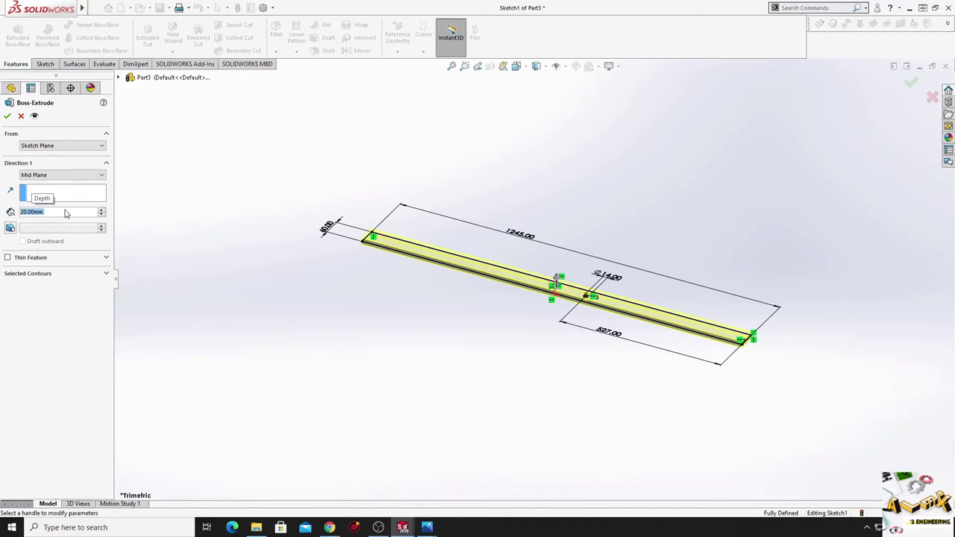
pyautogui.click(7, 116)
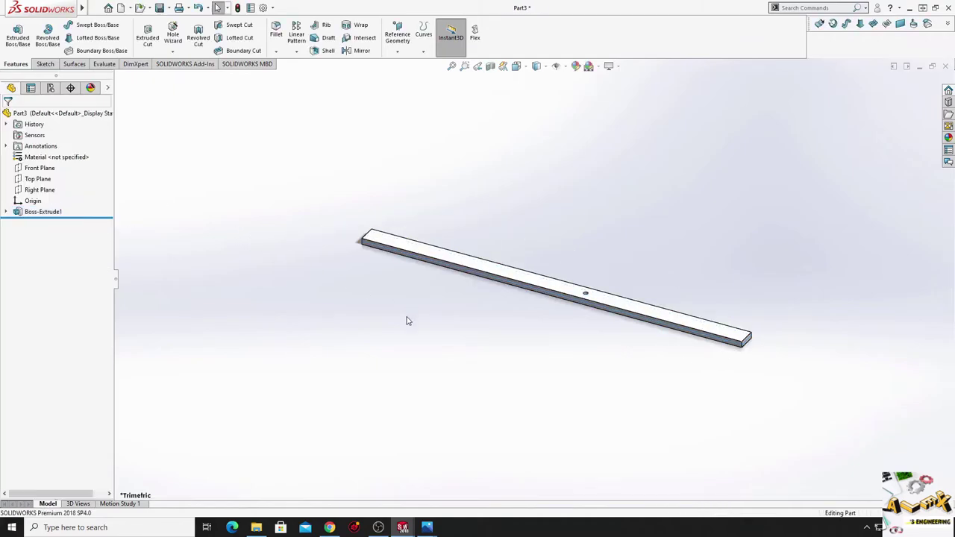
# Start Sketch2 on the Top Plane, viewed normal to it at the bar's left end.
pyautogui.moveTo(405, 320)
pyautogui.mouseDown(button='middle')
pyautogui.moveTo(411, 388)
pyautogui.moveTo(401, 365)
pyautogui.mouseUp(button='middle')
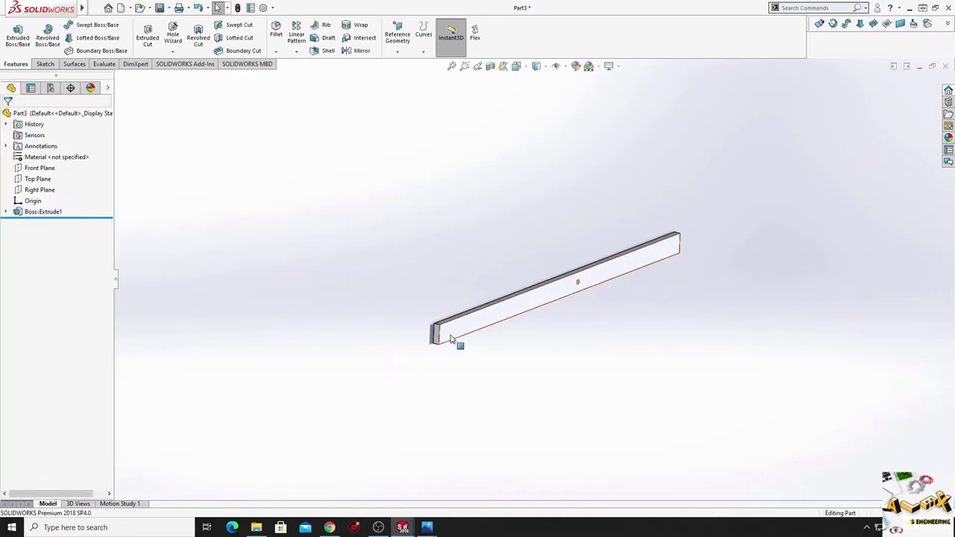
pyautogui.scroll(-3, 454, 328)
pyautogui.scroll(-3, 452, 312)
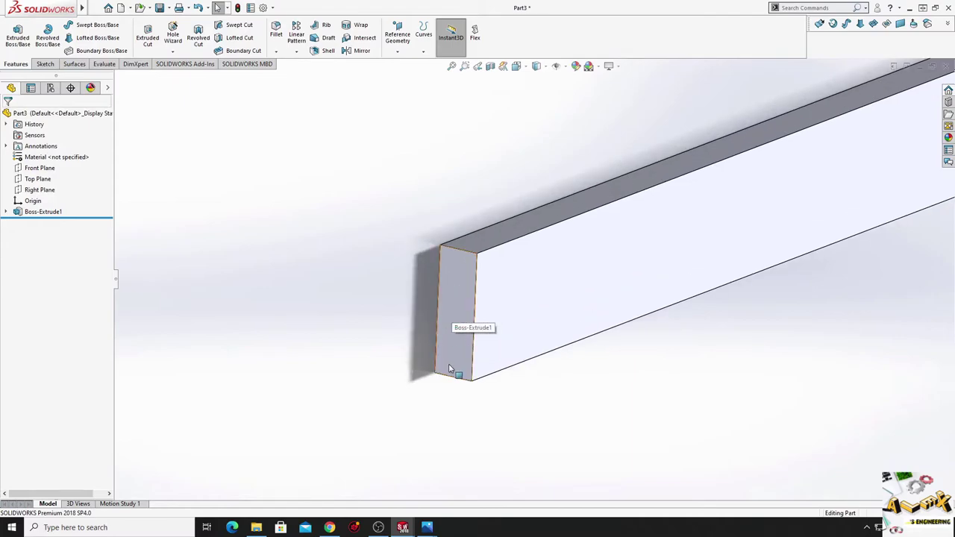
pyautogui.moveTo(448, 363); pyautogui.dragTo(425, 378, button='middle')
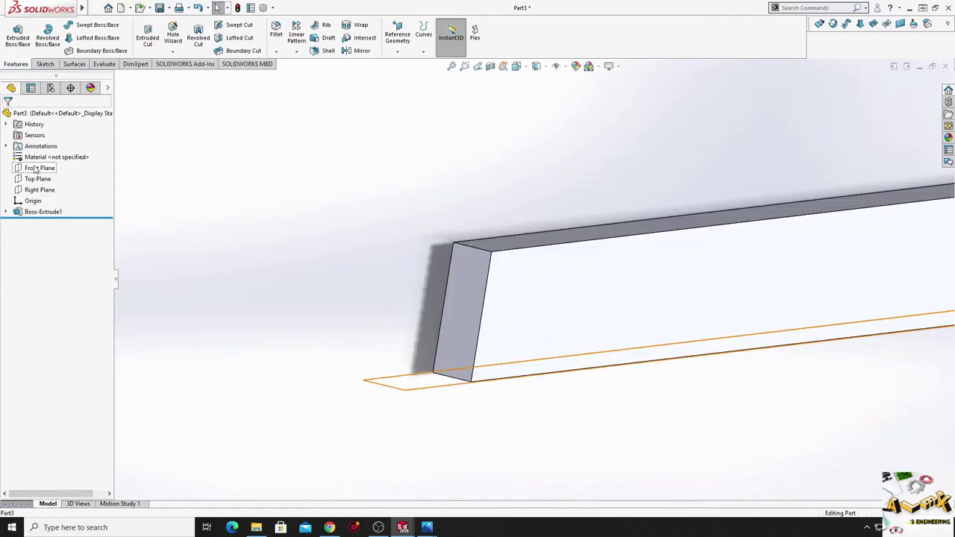
pyautogui.click(38, 179)
pyautogui.click(82, 166)
pyautogui.click(38, 223)
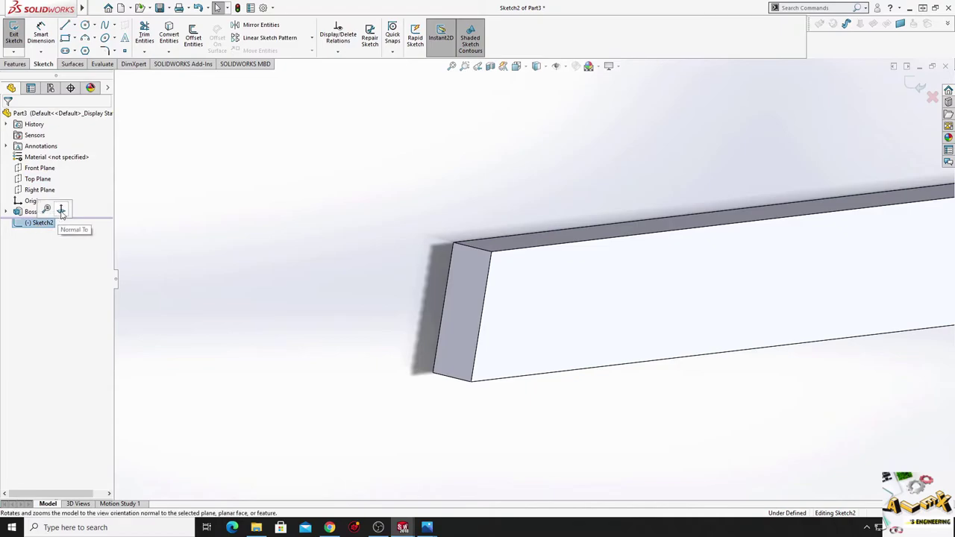
pyautogui.click(60, 207)
pyautogui.scroll(-3, 343, 302)
pyautogui.moveTo(354, 307)
pyautogui.keyDown('ctrl'); pyautogui.mouseDown(button='middle')
pyautogui.moveTo(263, 246)
pyautogui.moveTo(337, 234)
pyautogui.mouseUp(button='middle'); pyautogui.keyUp('ctrl')
# Draw a closed six-sided flared plate outline with angled edges meeting the bar's end.
pyautogui.click(67, 27)
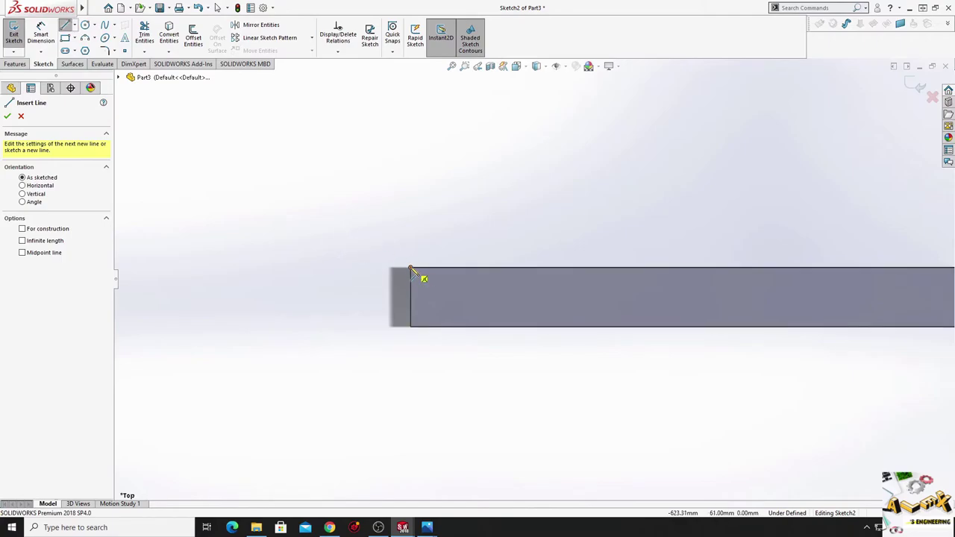
pyautogui.click(410, 269)
pyautogui.click(340, 208)
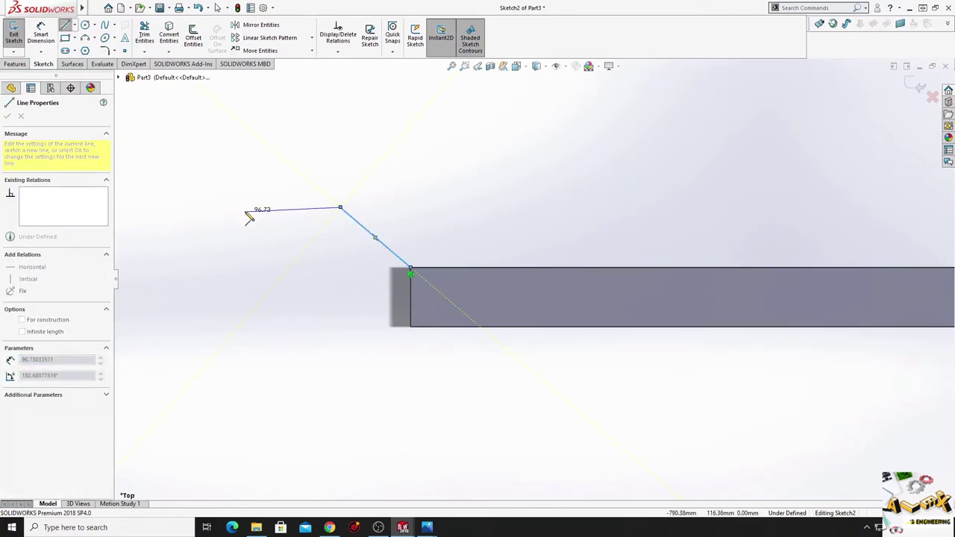
pyautogui.click(249, 207)
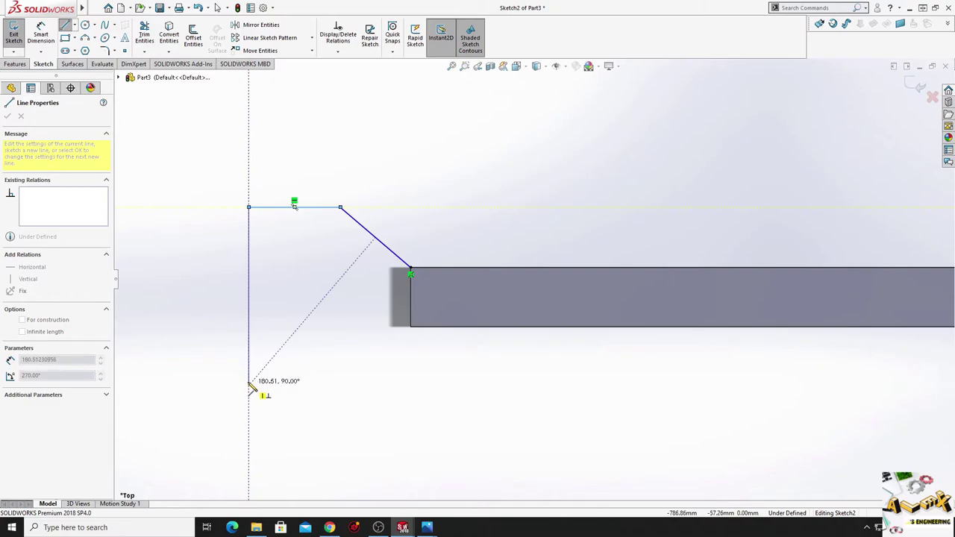
pyautogui.click(248, 371)
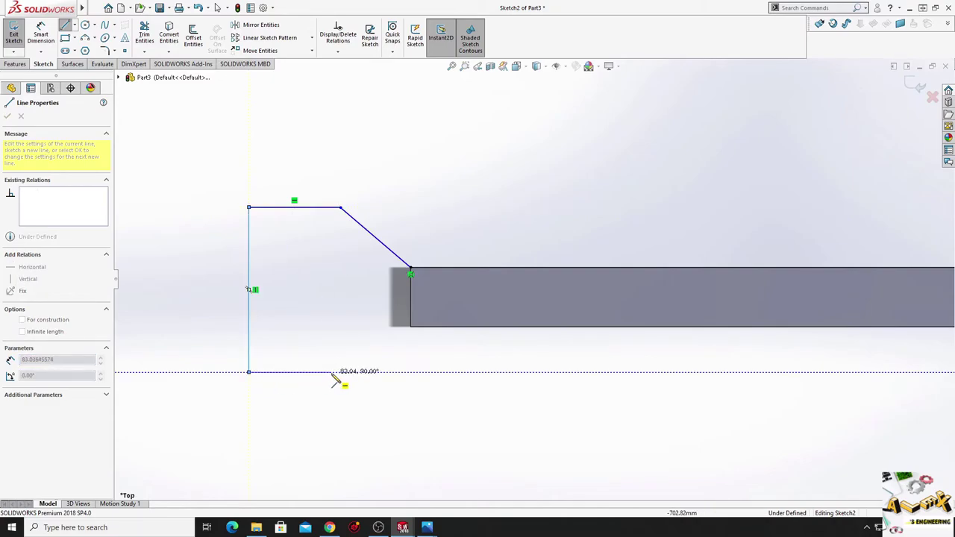
pyautogui.click(341, 371)
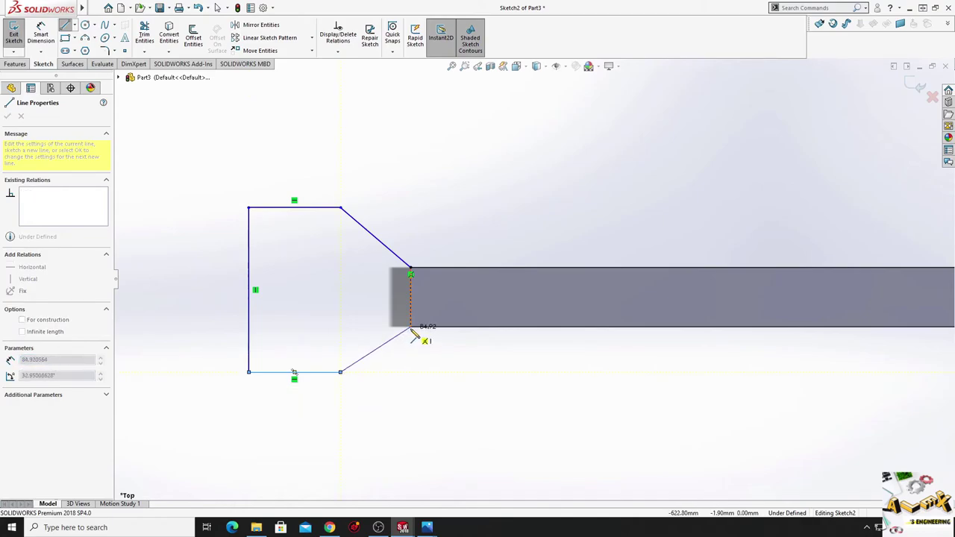
pyautogui.click(410, 326)
pyautogui.click(411, 267)
pyautogui.rightClick(445, 199)
pyautogui.click(462, 210)
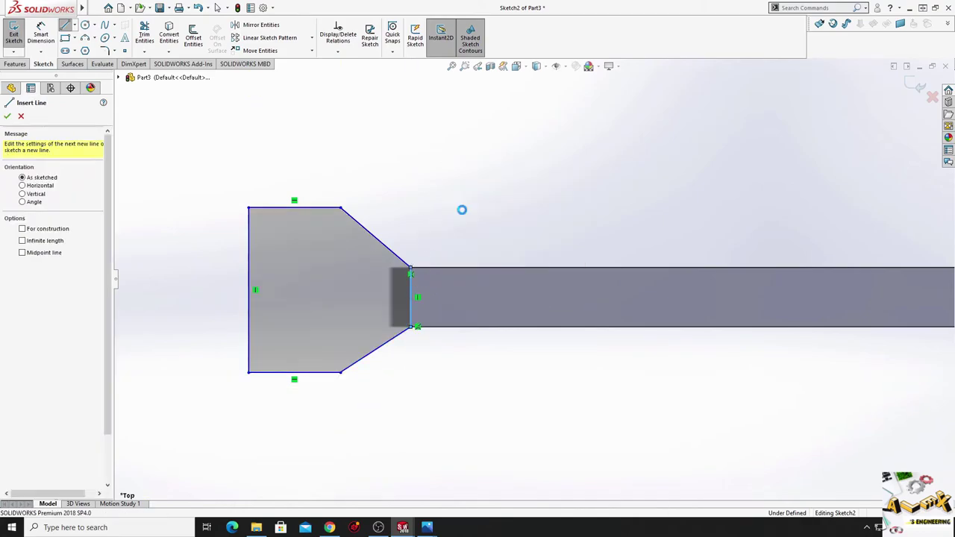
# Draw a centreline from the plate's left edge to the bar's end and make it horizontal.
pyautogui.click(74, 24)
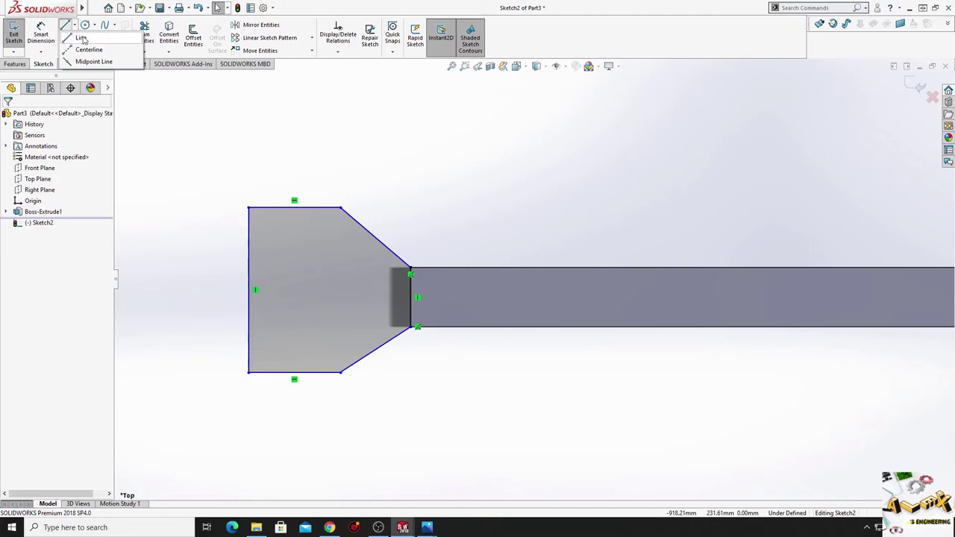
pyautogui.click(88, 45)
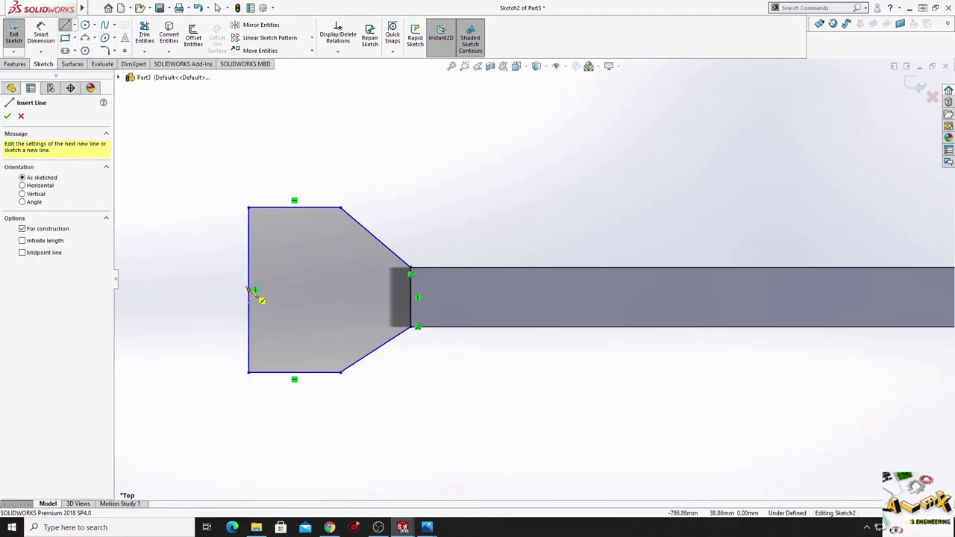
pyautogui.click(253, 290)
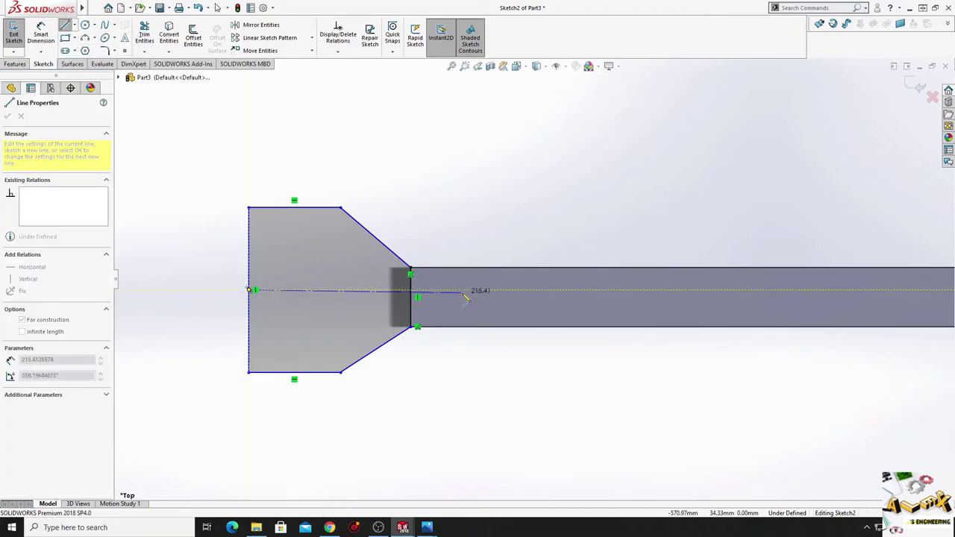
pyautogui.click(411, 297)
pyautogui.press('Escape')
pyautogui.click(317, 295)
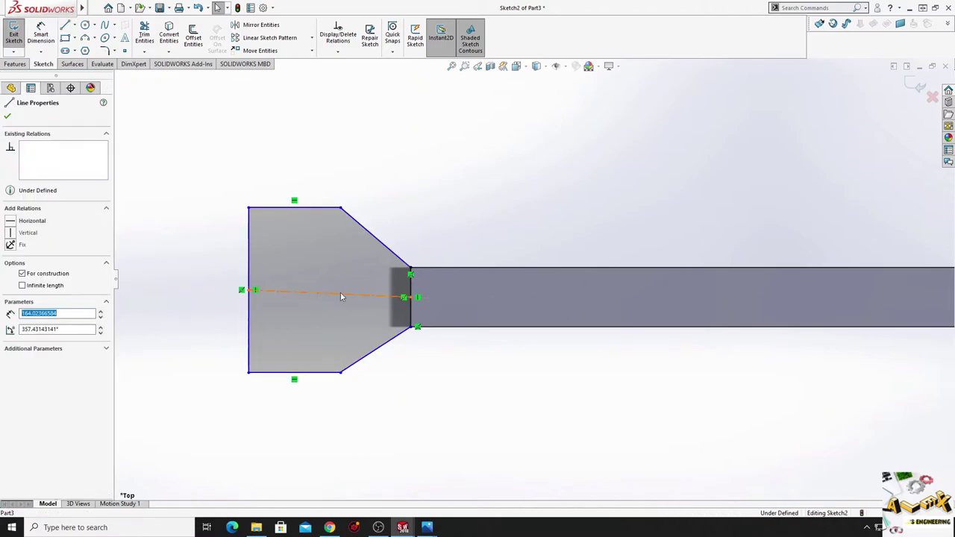
pyautogui.click(347, 250)
pyautogui.click(493, 190)
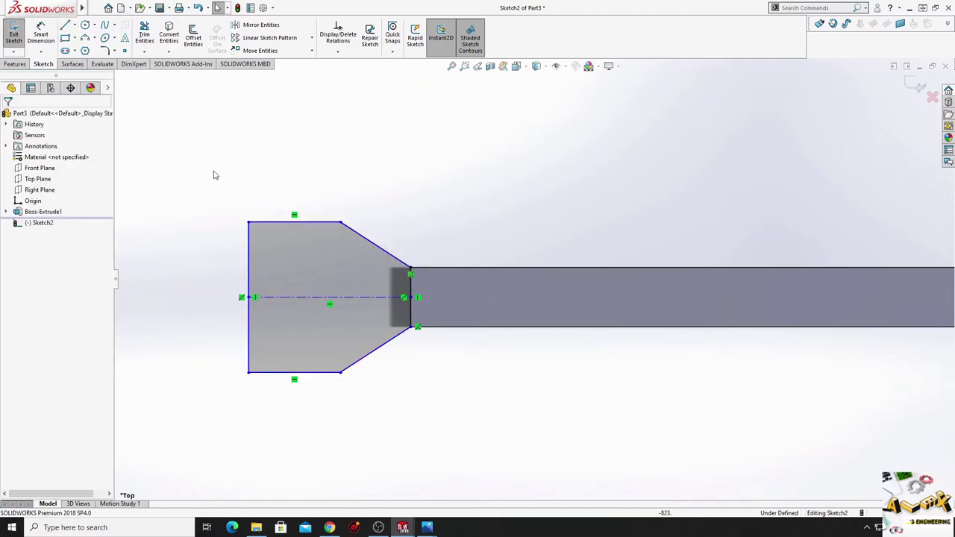
# Make the two slanted flare edges equal, and the top and bottom edges equal.
pyautogui.click(367, 242)
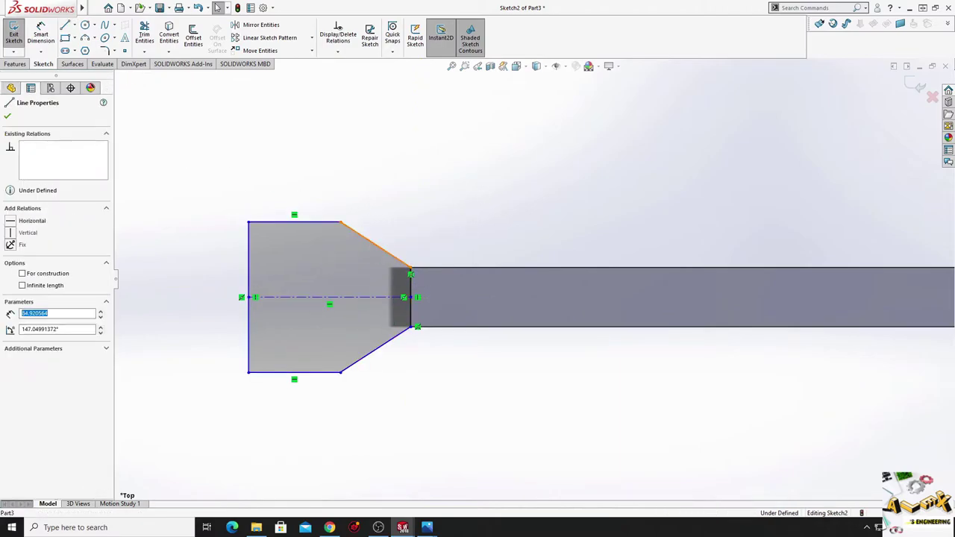
pyautogui.keyDown('ctrl'); pyautogui.click(378, 350); pyautogui.keyUp('ctrl')
pyautogui.click(483, 304)
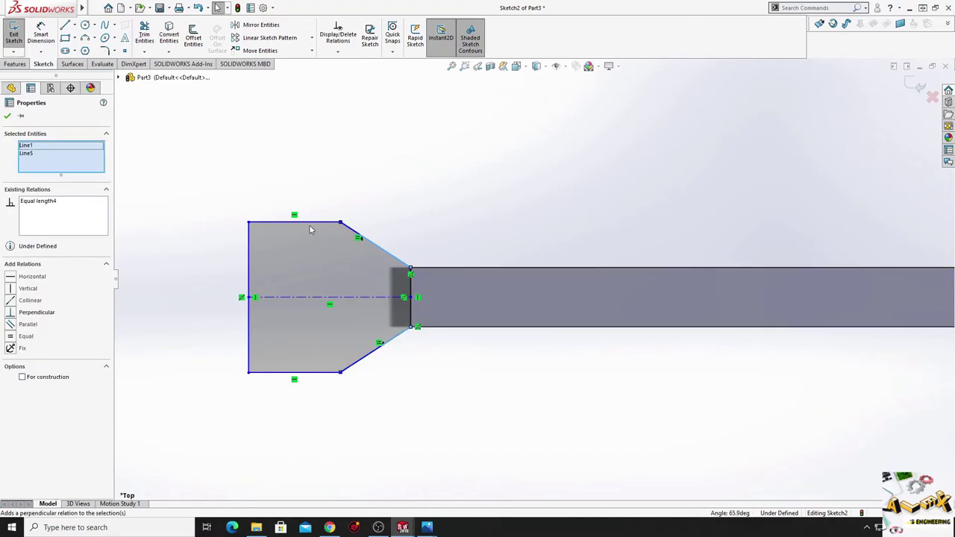
pyautogui.click(301, 224)
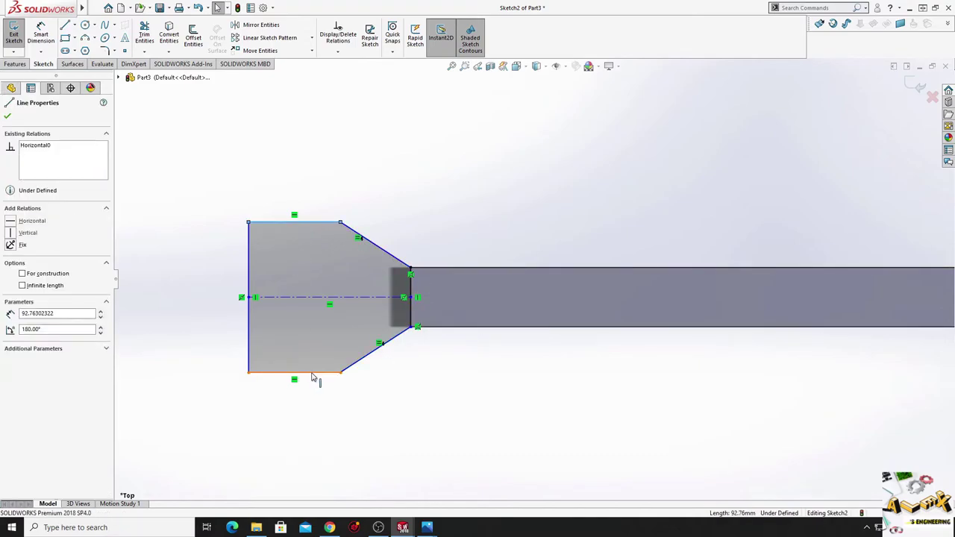
pyautogui.keyDown('ctrl'); pyautogui.click(312, 372); pyautogui.keyUp('ctrl')
pyautogui.click(428, 342)
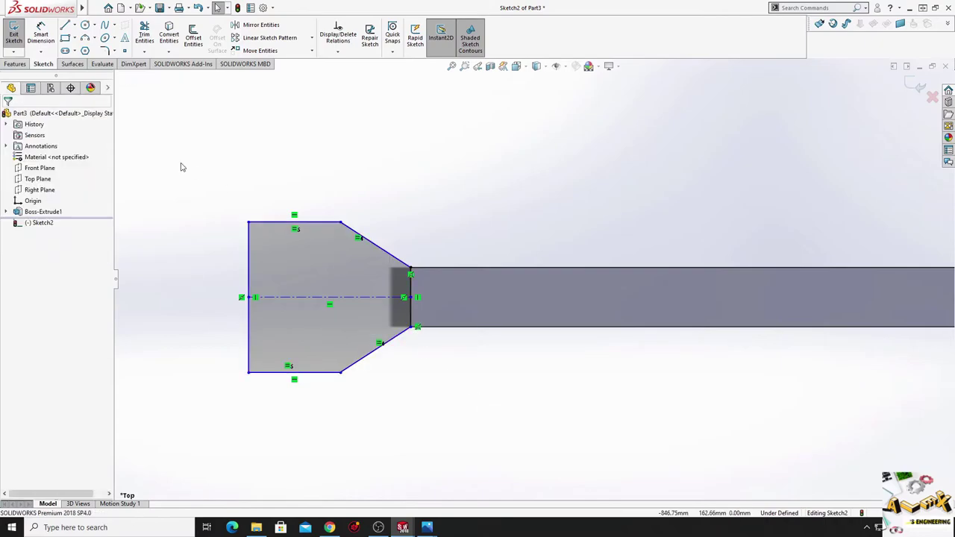
pyautogui.click(41, 33)
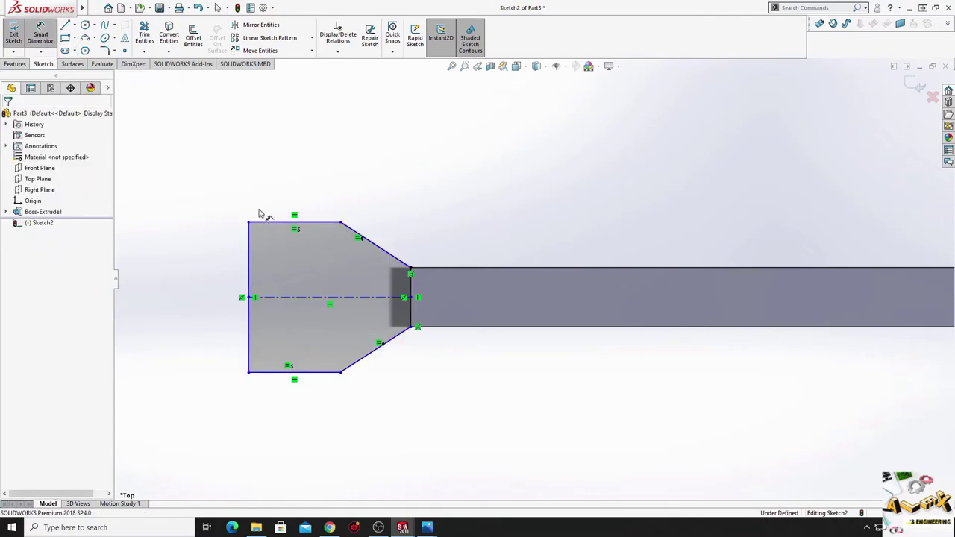
# Dimension the plate's left edge 120 mm and its overall length 150 mm.
pyautogui.click(248, 273)
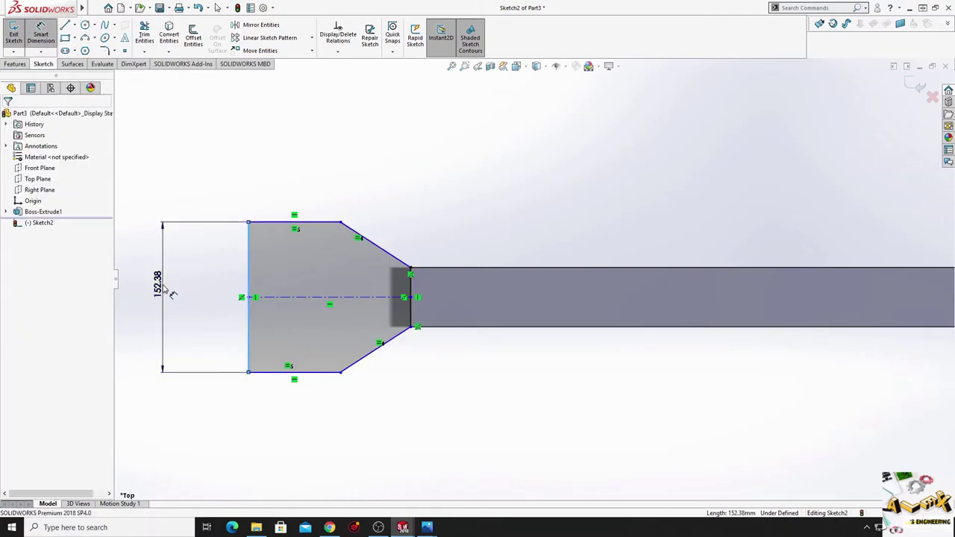
pyautogui.click(165, 283)
pyautogui.write('120')
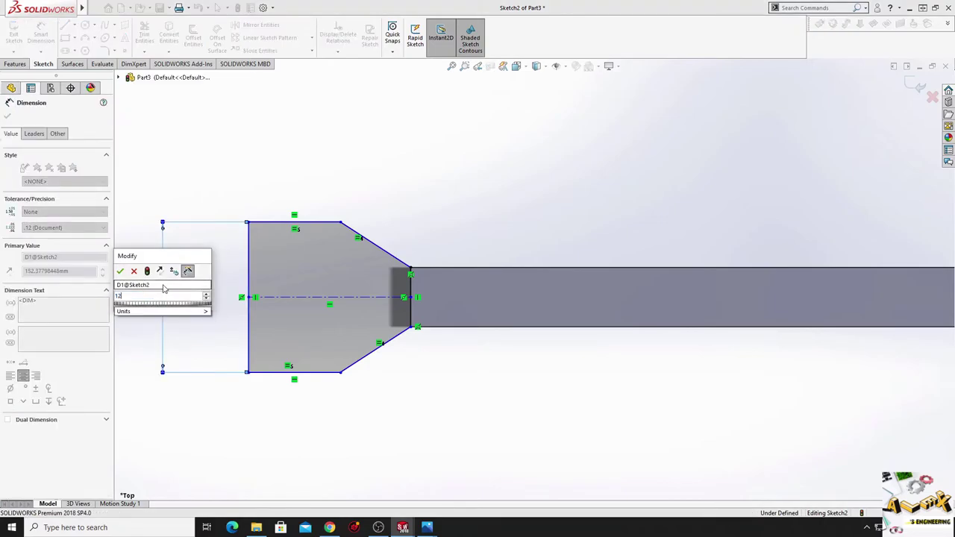
pyautogui.press('Return')
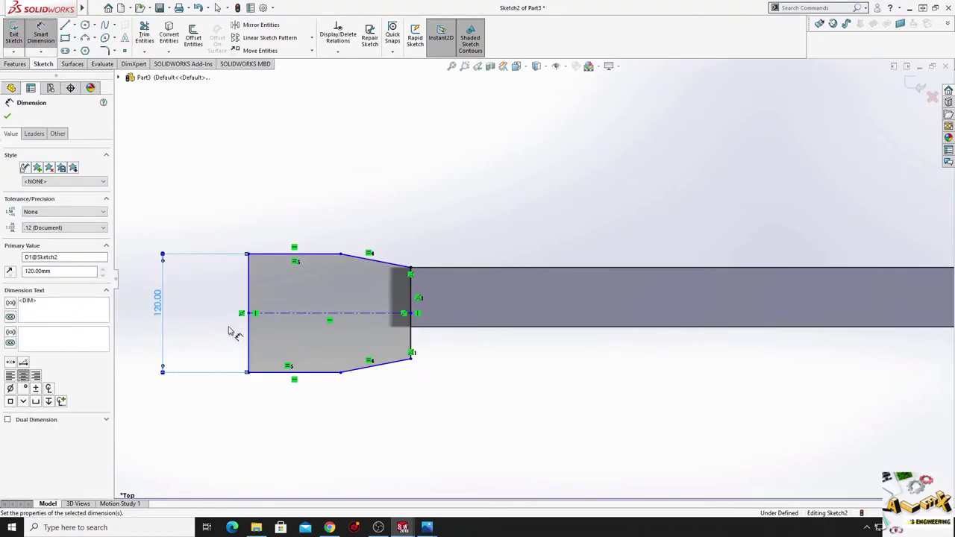
pyautogui.click(411, 328)
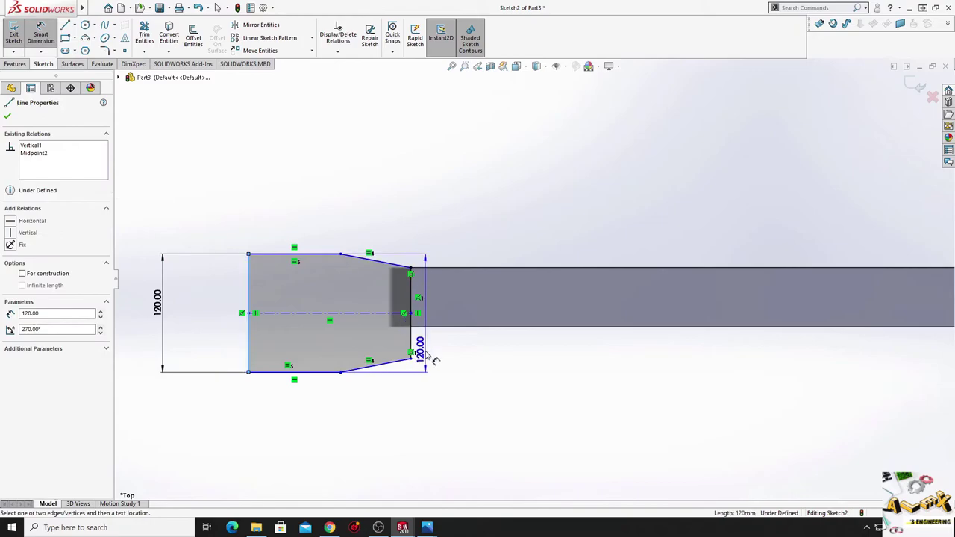
pyautogui.click(411, 342)
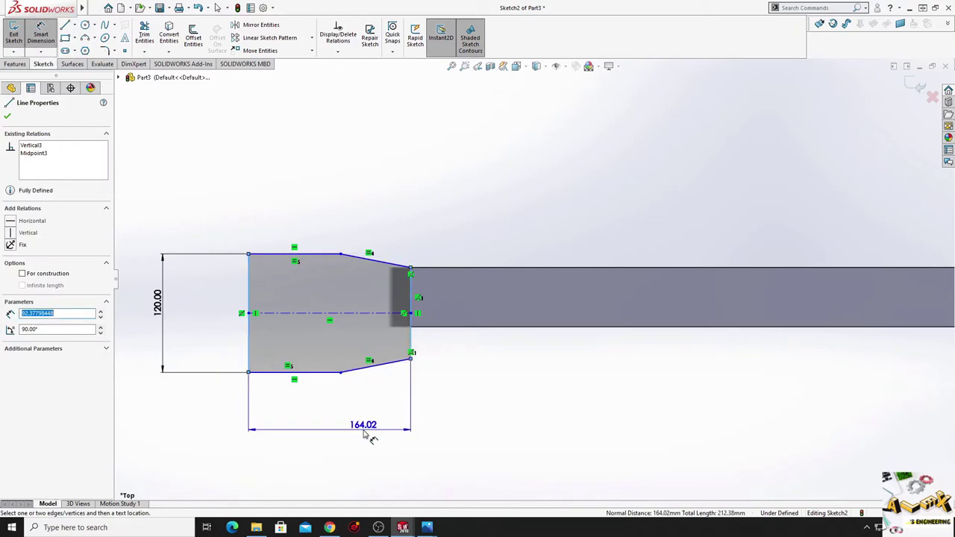
pyautogui.click(365, 428)
pyautogui.write('150')
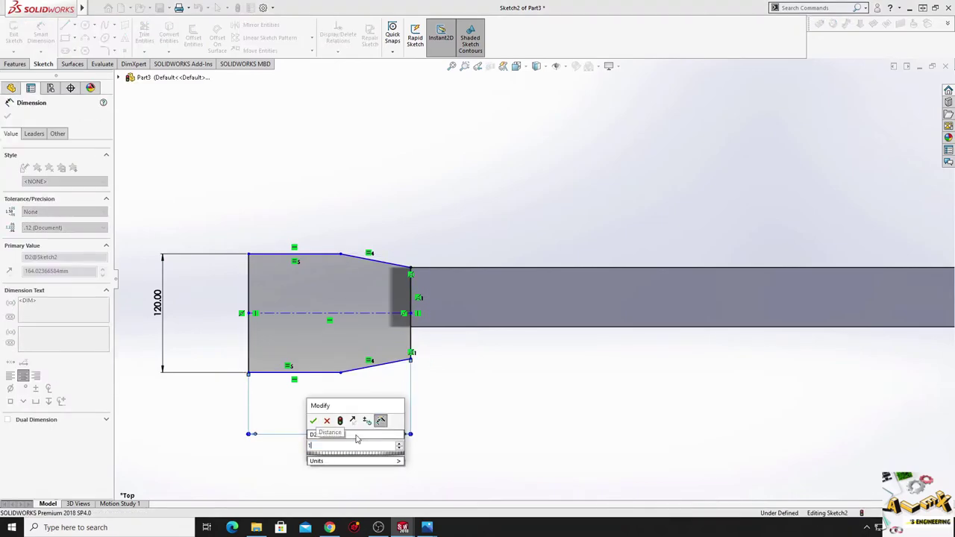
pyautogui.press('Return')
# Make the lower slanted edge's end point coincident with the bar's side edge.
pyautogui.rightClick(466, 210)
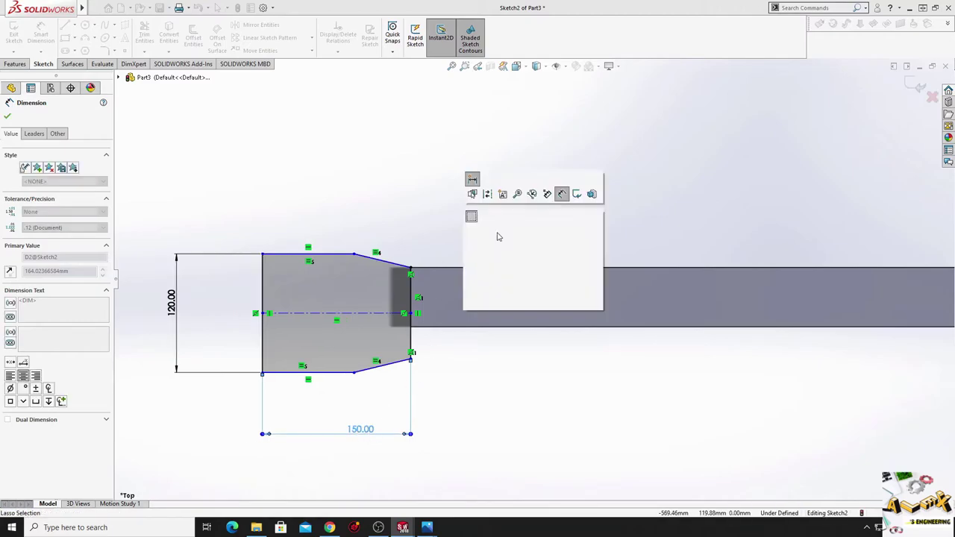
pyautogui.click(502, 237)
pyautogui.scroll(-3, 446, 347)
pyautogui.scroll(-3, 396, 365)
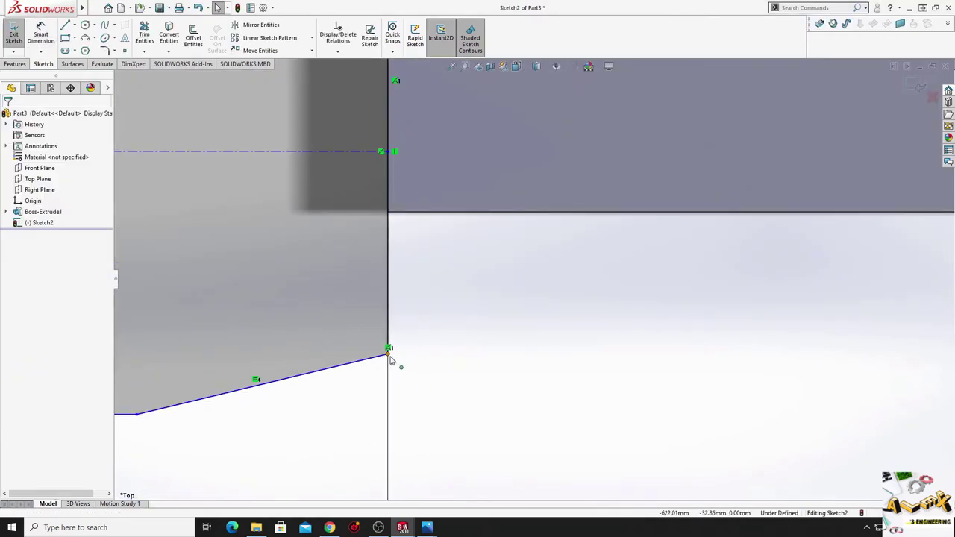
pyautogui.click(389, 355)
pyautogui.keyDown('ctrl'); pyautogui.click(414, 215); pyautogui.keyUp('ctrl')
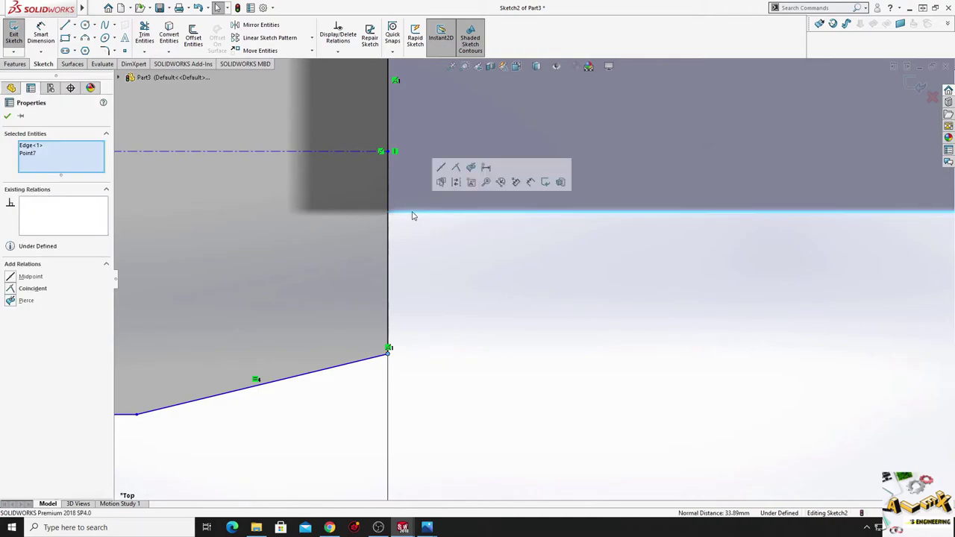
pyautogui.click(455, 169)
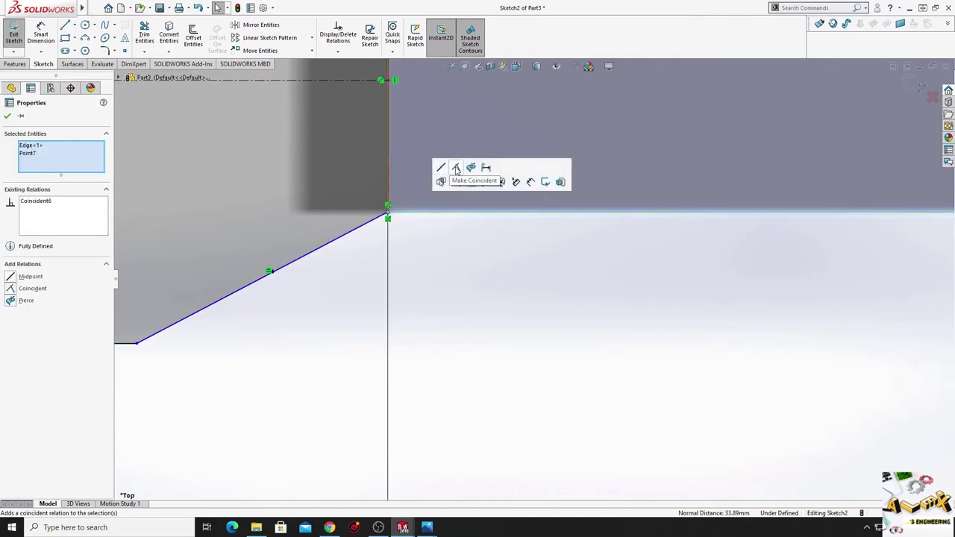
pyautogui.click(421, 289)
# Dimension the flare's top edge to 80 mm.
pyautogui.scroll(1, 411, 296)
pyautogui.scroll(3, 409, 299)
pyautogui.moveTo(409, 298)
pyautogui.keyDown('ctrl'); pyautogui.mouseDown(button='middle')
pyautogui.moveTo(437, 311)
pyautogui.moveTo(455, 347)
pyautogui.mouseUp(button='middle'); pyautogui.keyUp('ctrl')
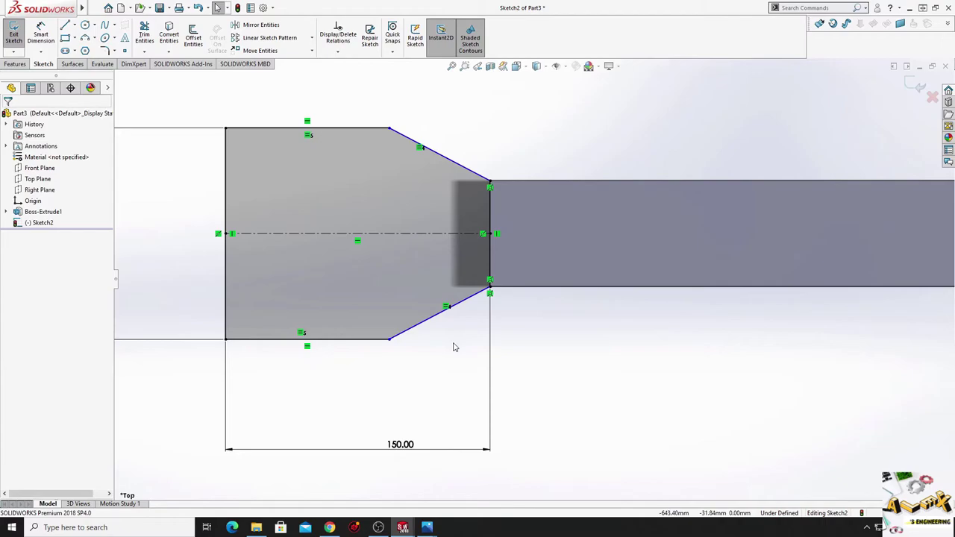
pyautogui.click(41, 35)
pyautogui.keyDown('ctrl'); pyautogui.moveTo(363, 154); pyautogui.dragTo(355, 187, button='middle'); pyautogui.keyUp('ctrl')
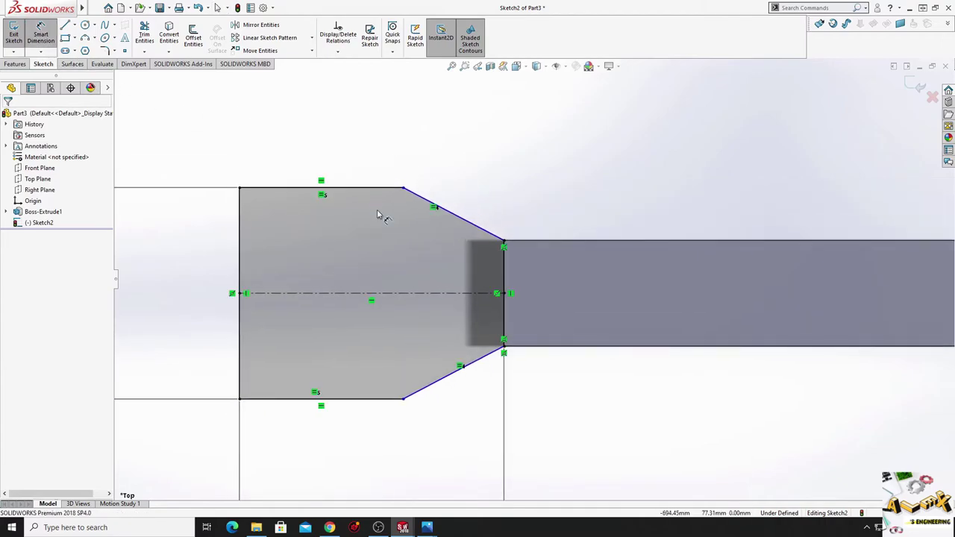
pyautogui.click(358, 188)
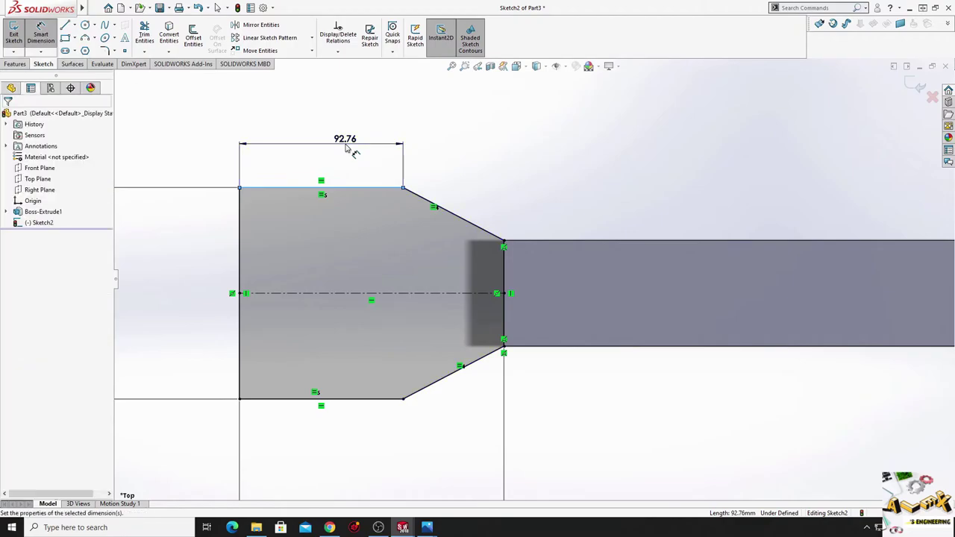
pyautogui.click(345, 144)
pyautogui.write('80')
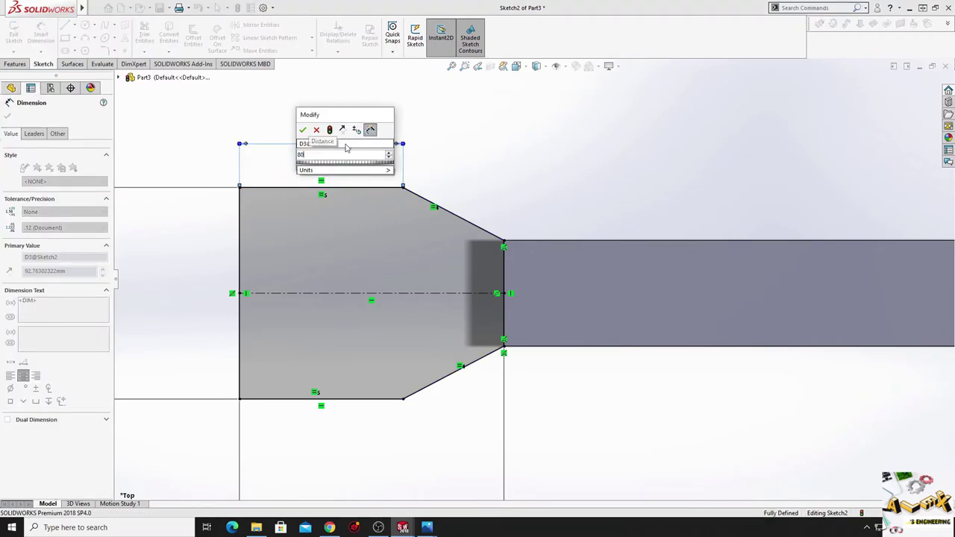
pyautogui.press('Return')
pyautogui.rightClick(482, 165)
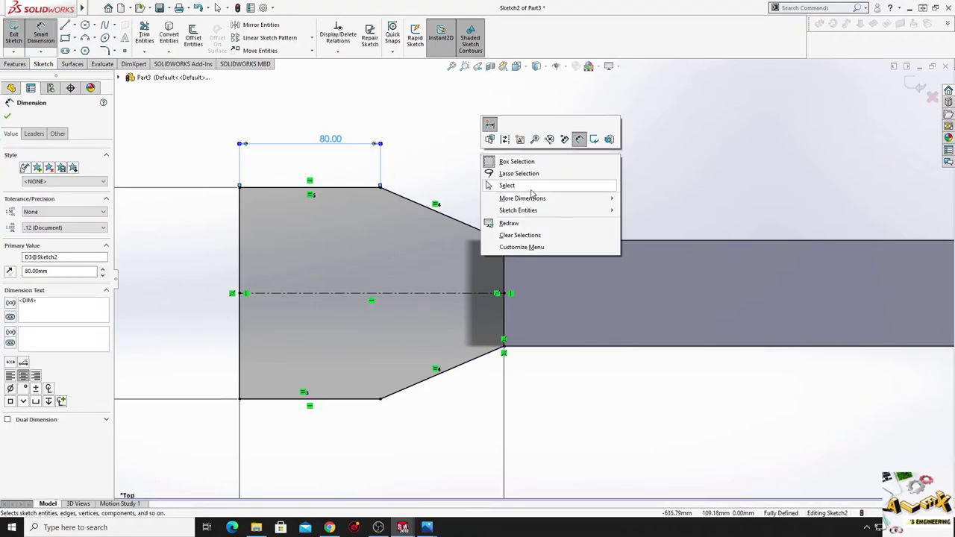
pyautogui.click(530, 188)
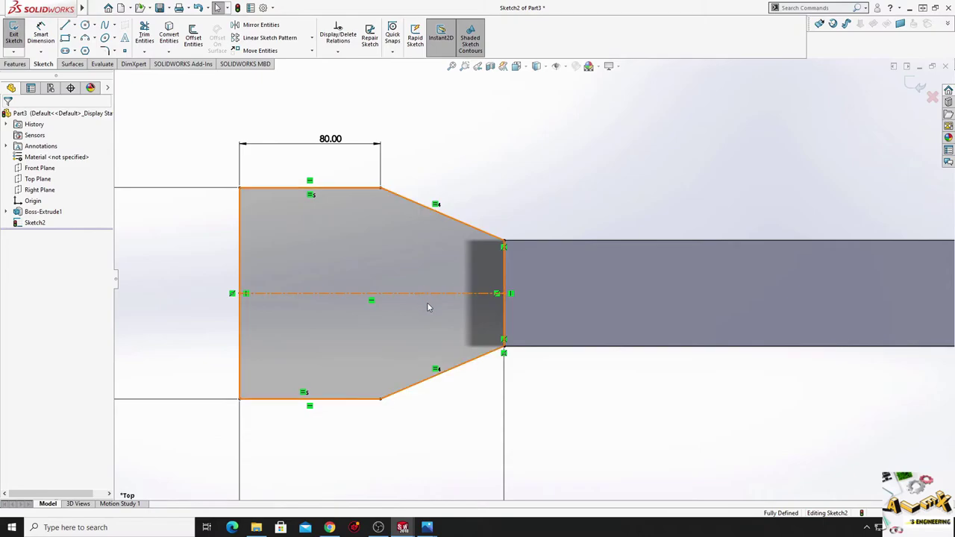
# Draw two small circles on the centreline, one near the bar and one at the plate's left end.
pyautogui.click(85, 26)
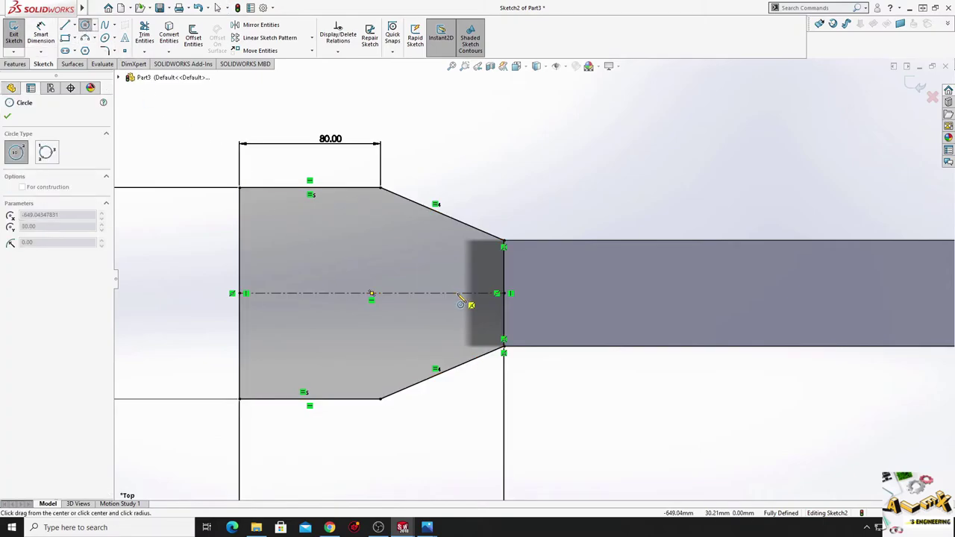
pyautogui.moveTo(458, 293); pyautogui.dragTo(471, 295)
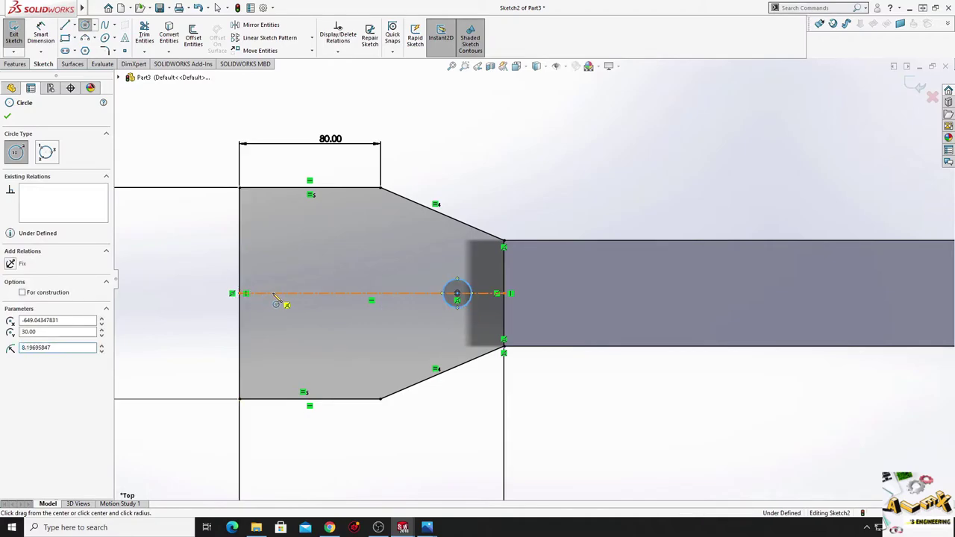
pyautogui.moveTo(273, 293); pyautogui.dragTo(290, 297)
pyautogui.rightClick(327, 251)
pyautogui.click(342, 267)
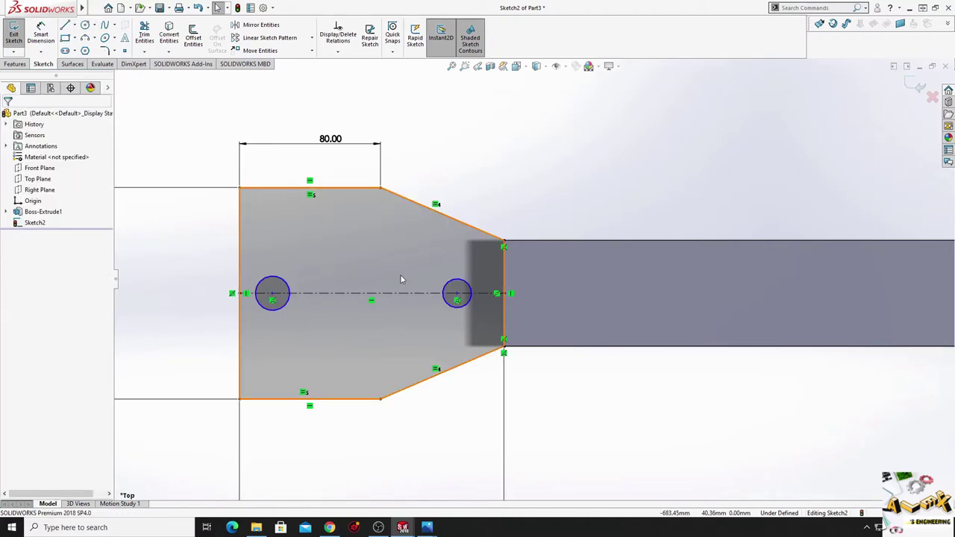
# Dimension the right circle's diameter to 14 mm.
pyautogui.click(41, 35)
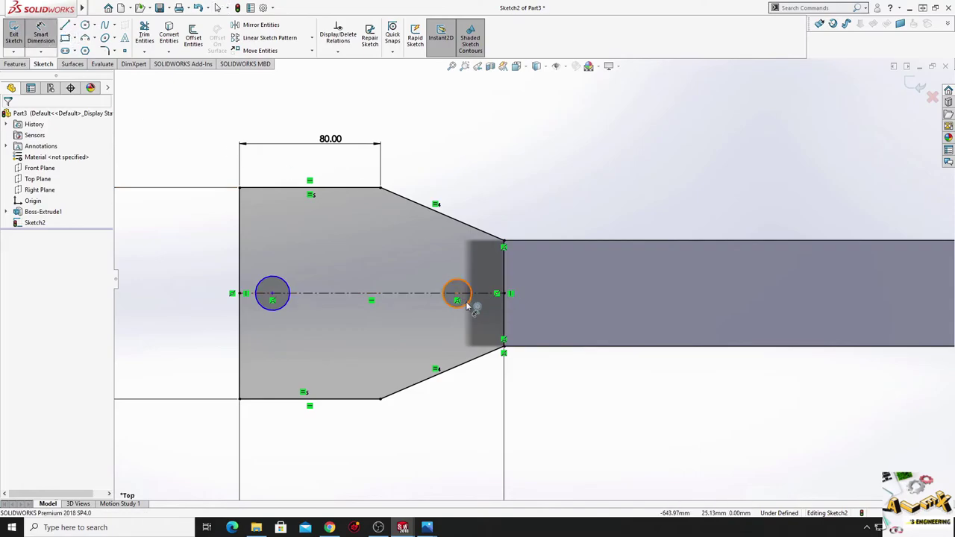
pyautogui.click(467, 304)
pyautogui.click(428, 342)
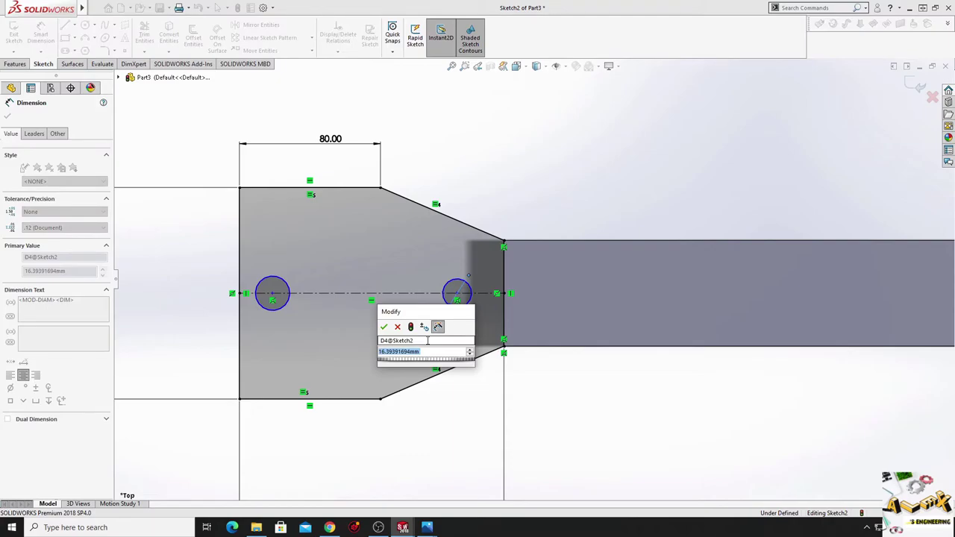
pyautogui.write('14')
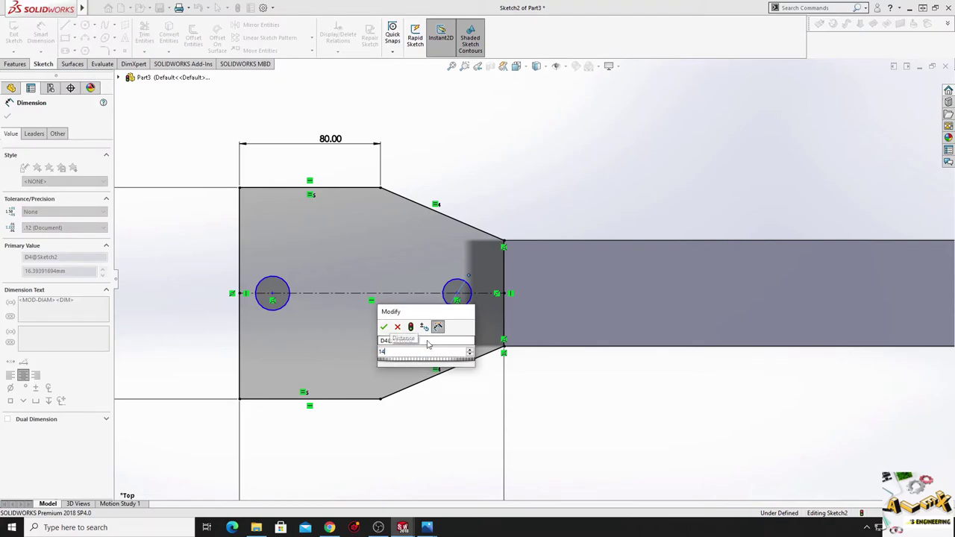
pyautogui.press('Return')
pyautogui.press('Escape')
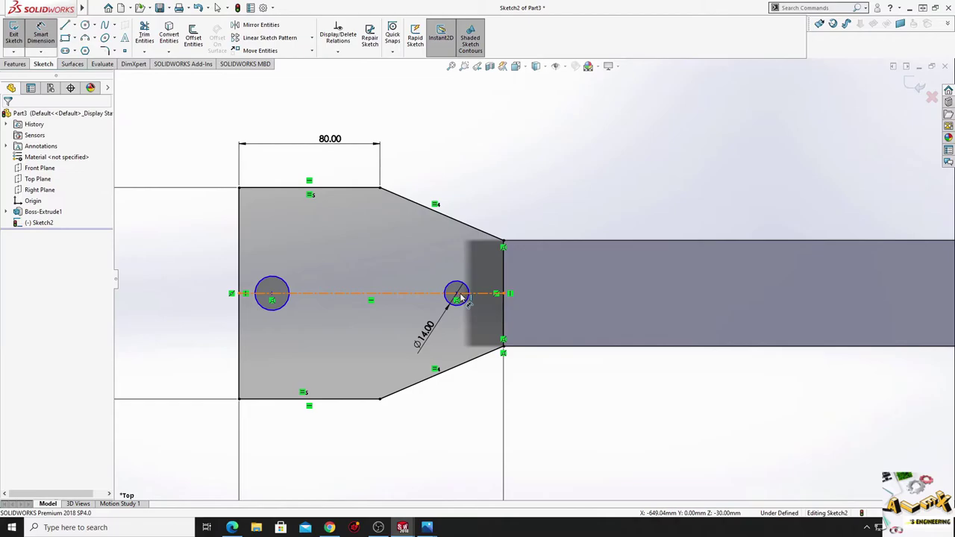
# Locate the middle hole's centre 50 mm from the plate's right end at the bar.
pyautogui.click(457, 294)
pyautogui.click(505, 318)
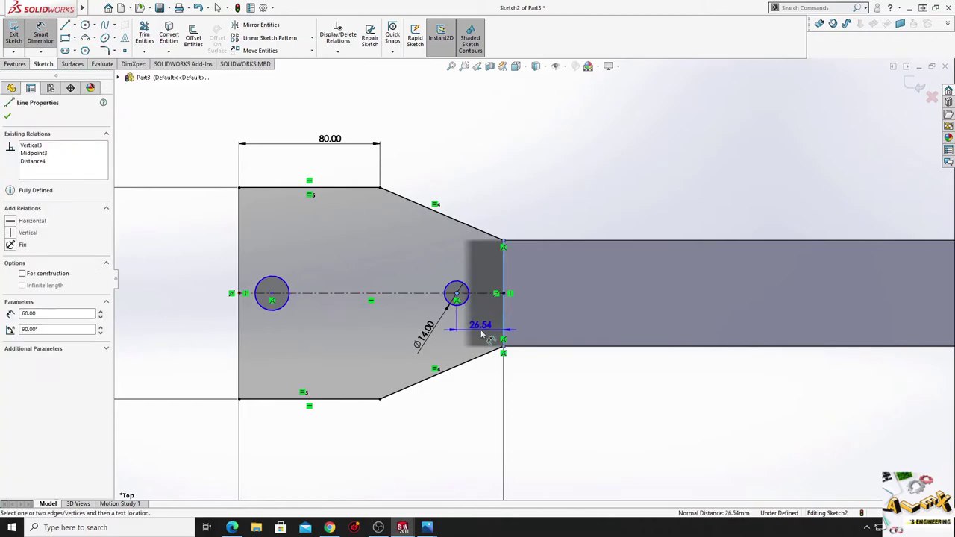
pyautogui.click(478, 336)
pyautogui.write('50')
pyautogui.press('Return')
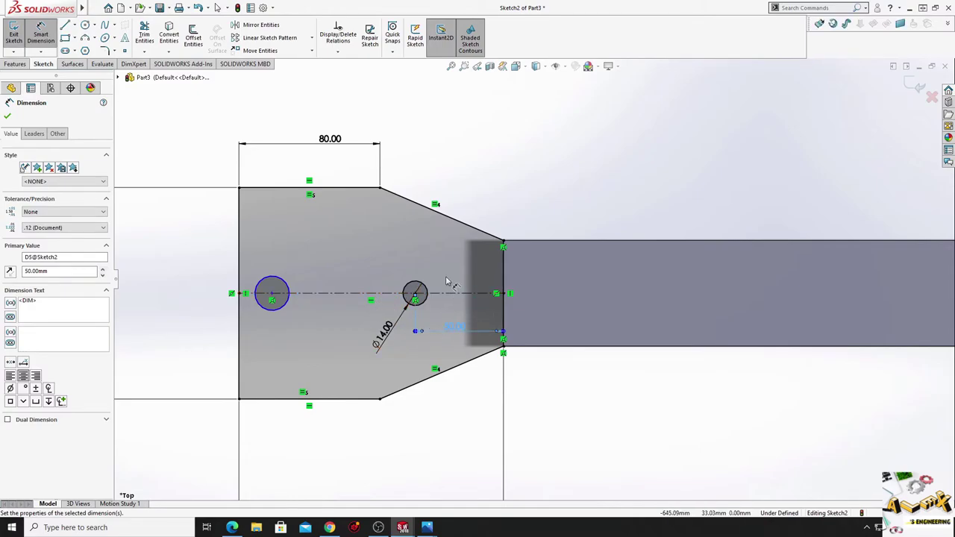
pyautogui.rightClick(505, 156)
pyautogui.click(430, 144)
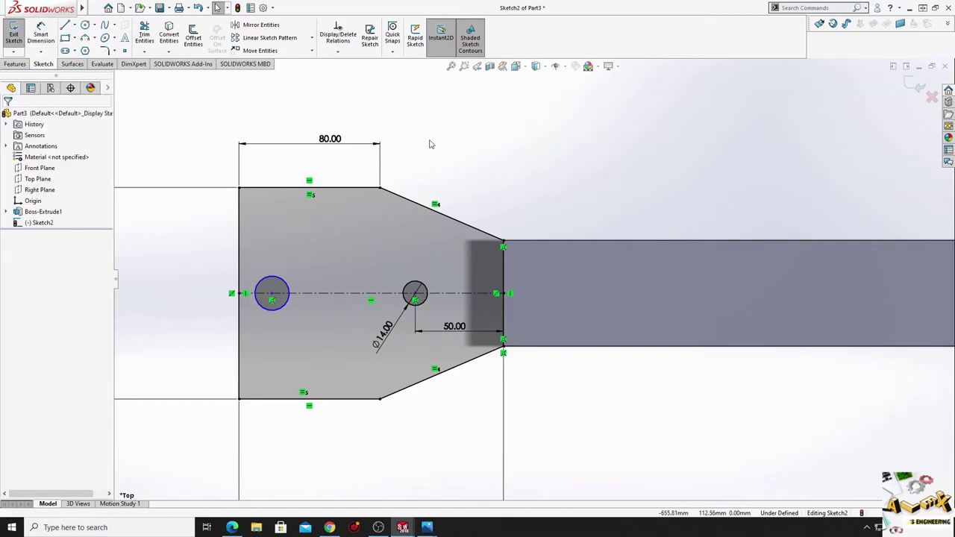
pyautogui.click(85, 25)
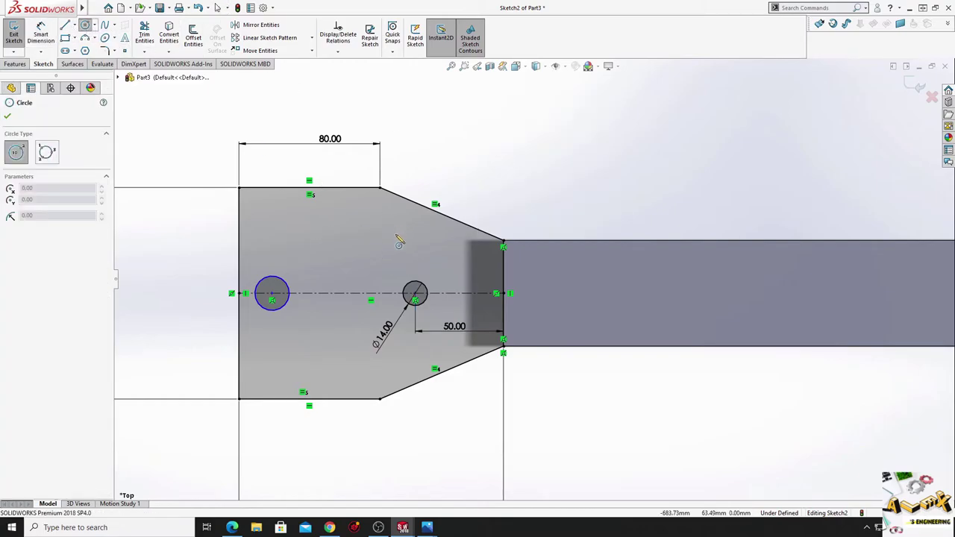
# Draw a construction circle centred on the middle hole and passing through the left hole.
pyautogui.click(415, 296)
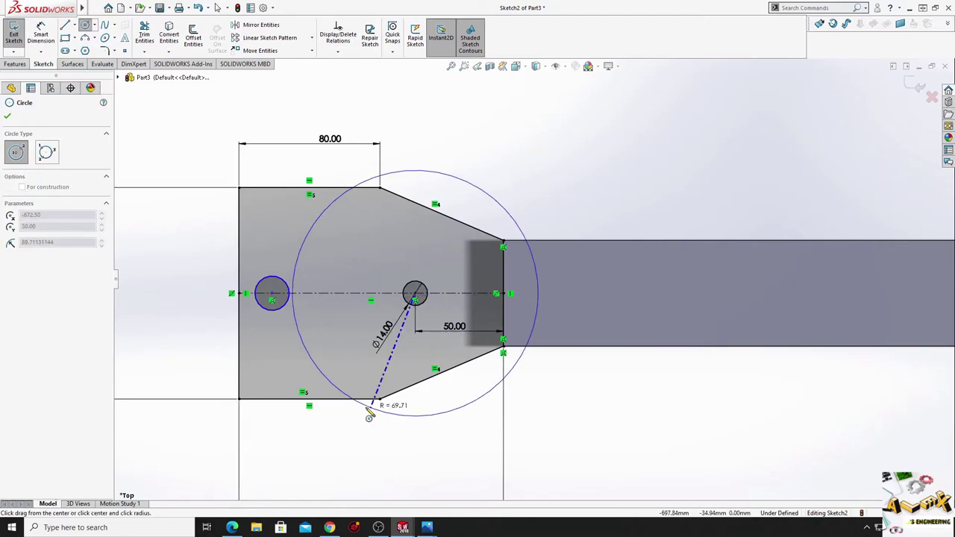
pyautogui.click(277, 297)
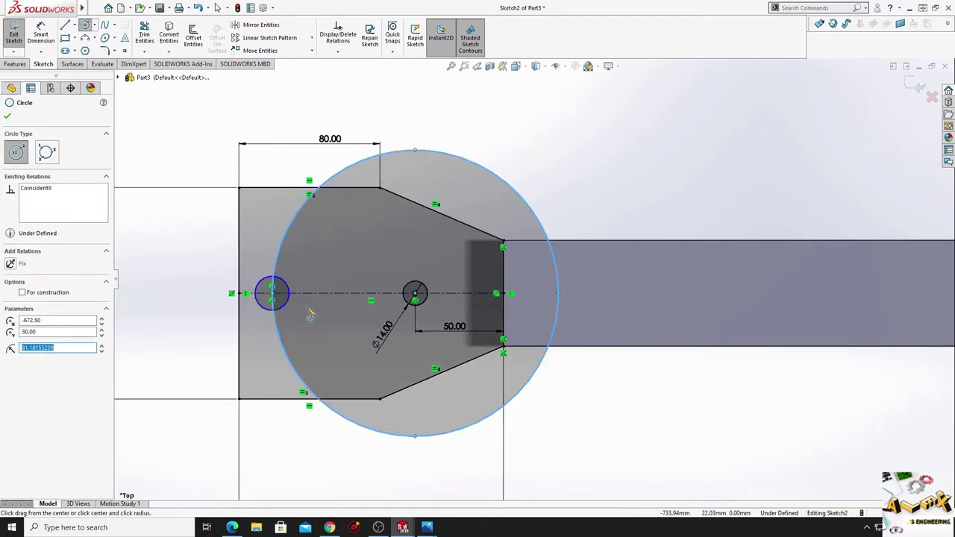
pyautogui.rightClick(317, 245)
pyautogui.click(327, 248)
pyautogui.click(278, 250)
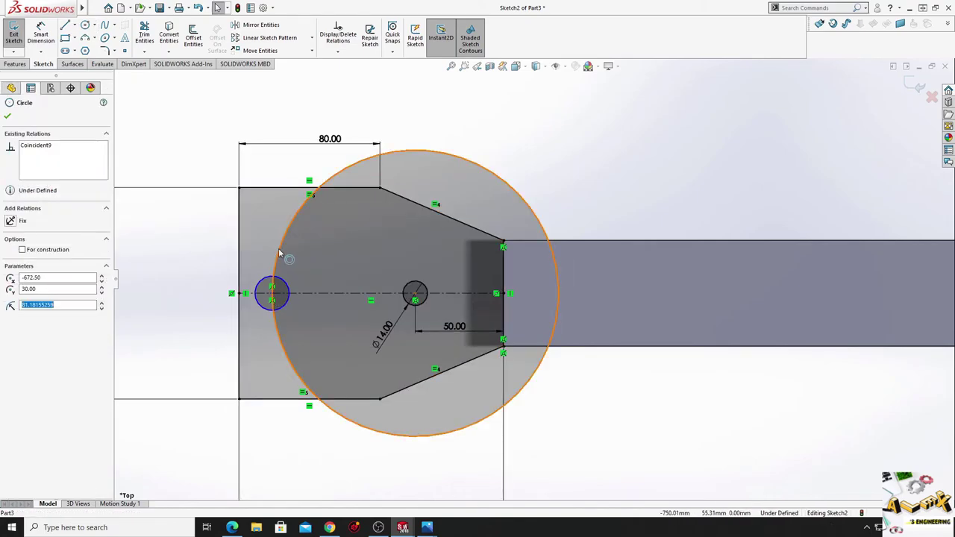
pyautogui.rightClick(278, 250)
pyautogui.click(306, 235)
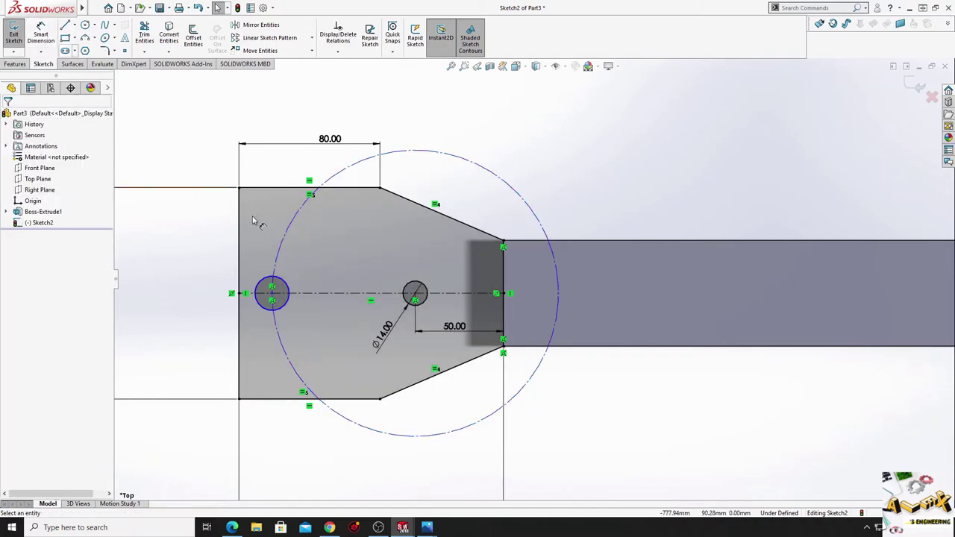
# Make the left hole and the middle hole equal in size.
pyautogui.click(284, 284)
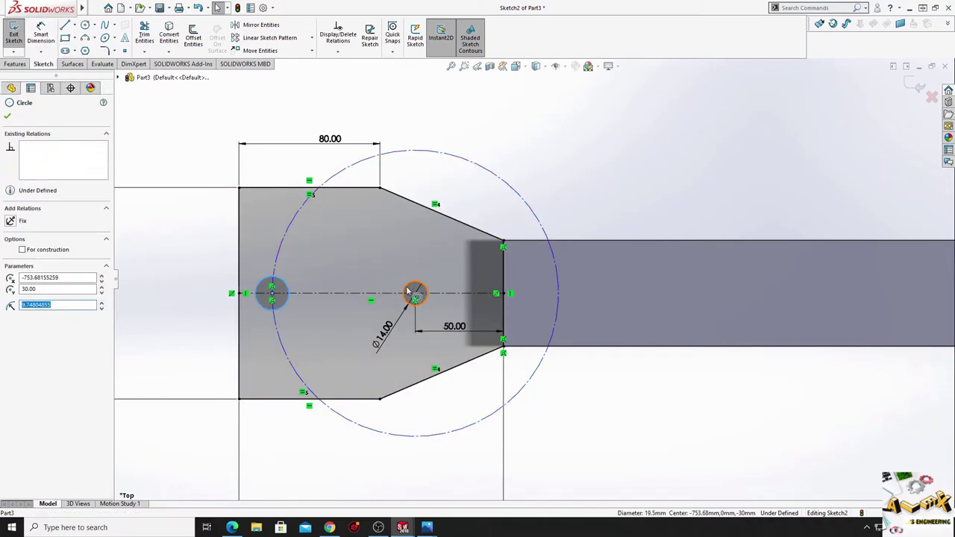
pyautogui.keyDown('ctrl'); pyautogui.click(409, 292); pyautogui.keyUp('ctrl')
pyautogui.click(480, 251)
pyautogui.click(464, 172)
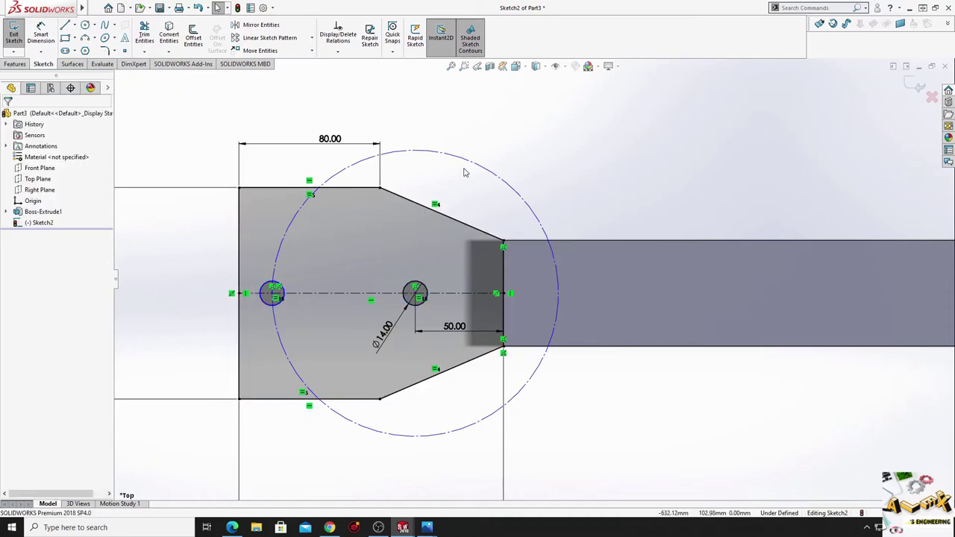
# Dimension the construction circle's diameter to 160 mm.
pyautogui.click(41, 34)
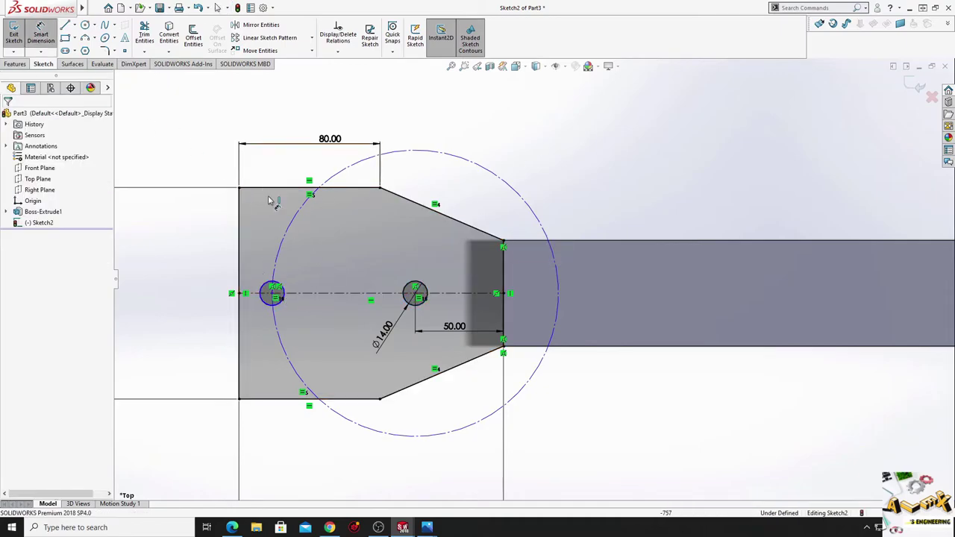
pyautogui.click(296, 211)
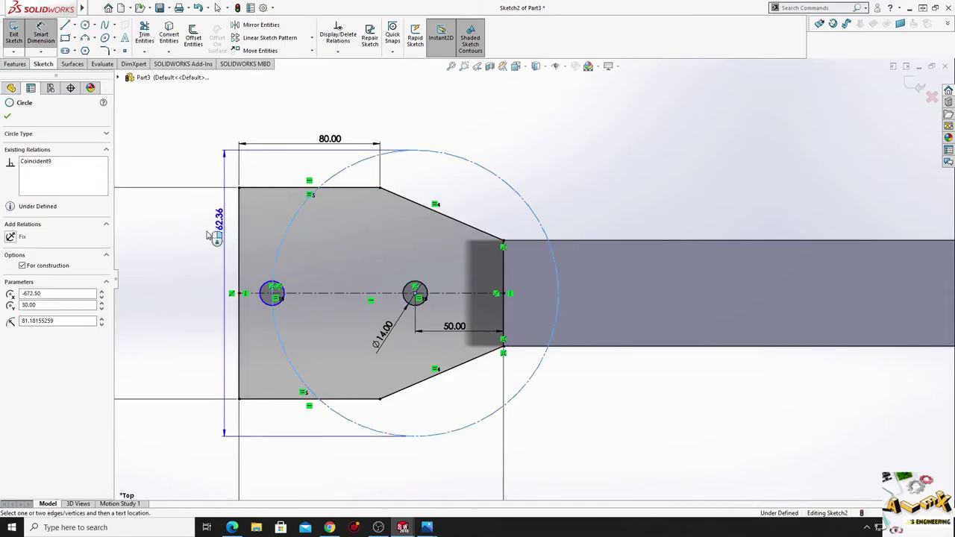
pyautogui.click(183, 265)
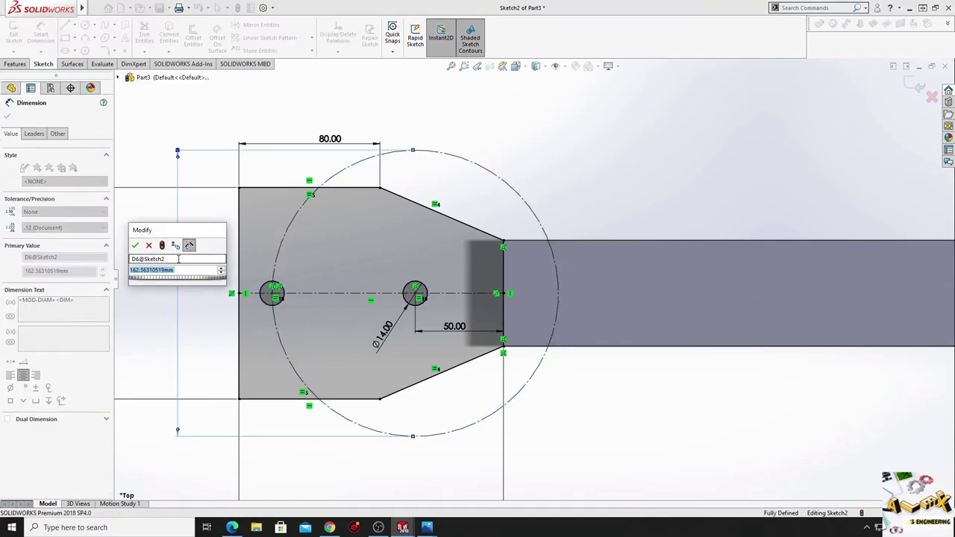
pyautogui.write('160')
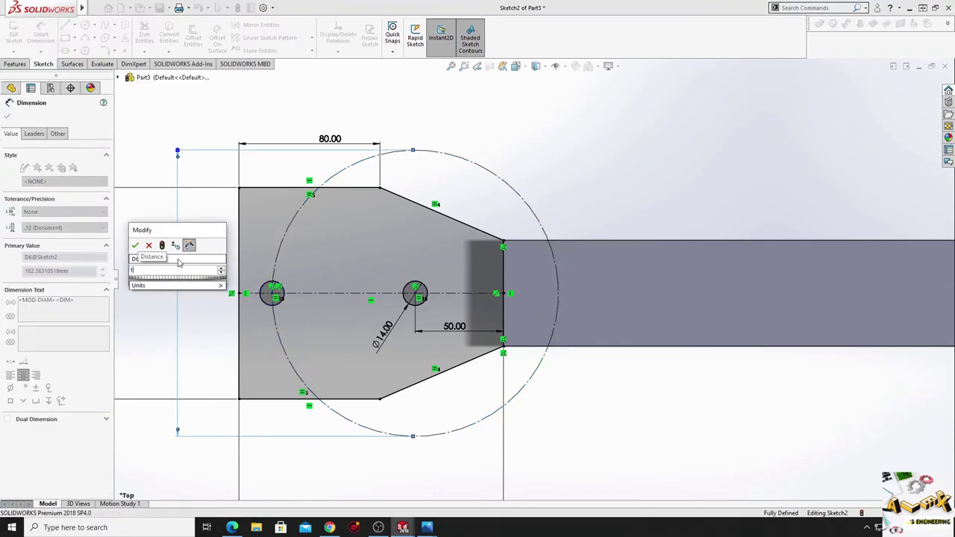
pyautogui.press('Return')
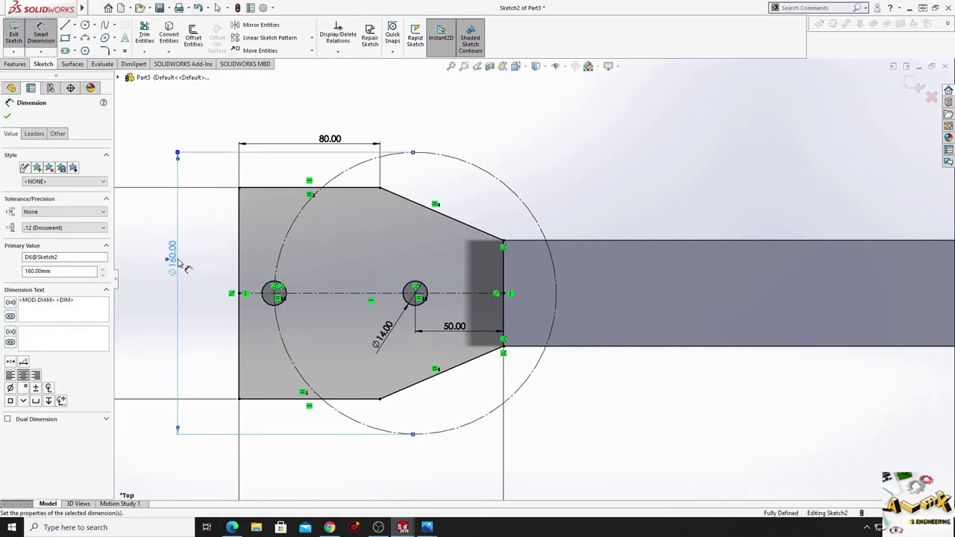
pyautogui.rightClick(511, 130)
pyautogui.click(508, 156)
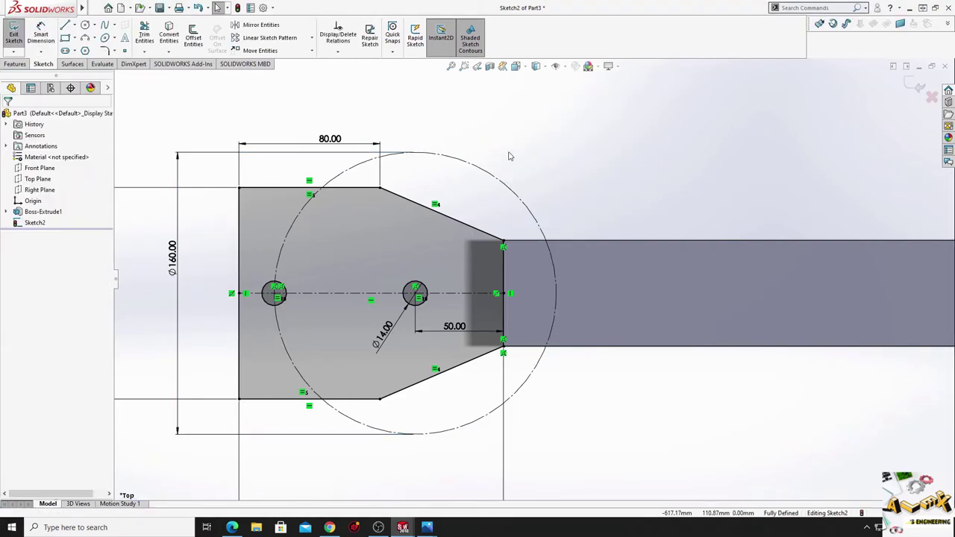
# Draw an upper and a lower hole on the Ø160 bolt circle.
pyautogui.click(86, 24)
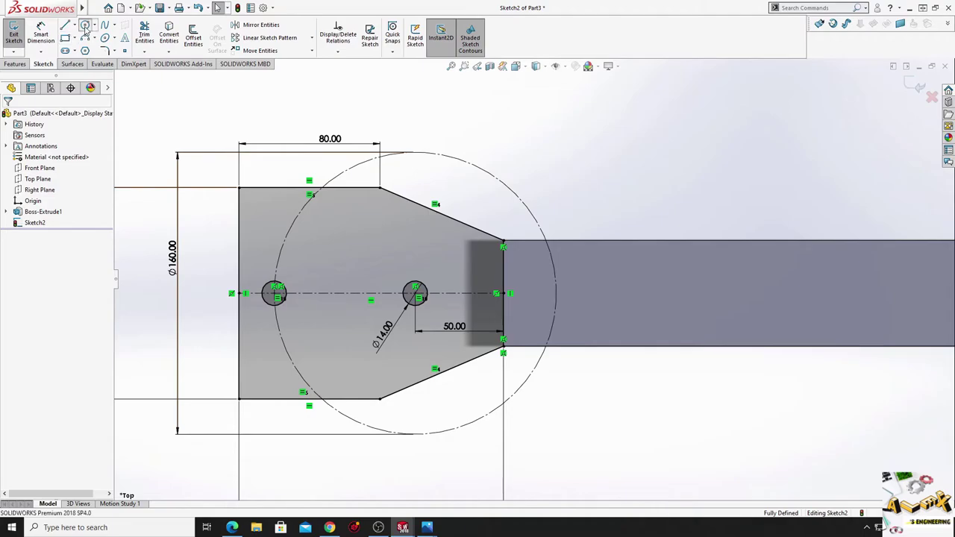
pyautogui.click(291, 224)
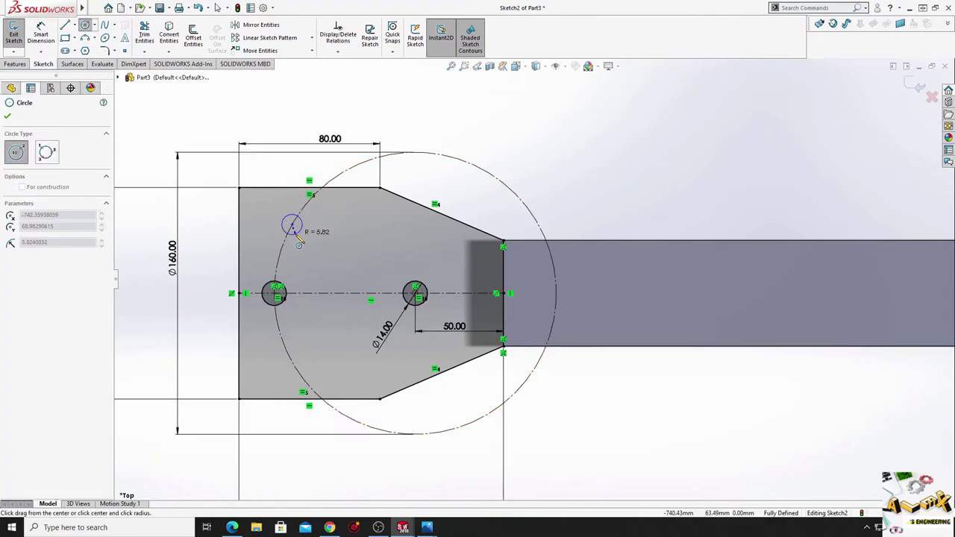
pyautogui.click(291, 362)
pyautogui.click(301, 368)
pyautogui.rightClick(333, 309)
pyautogui.click(342, 322)
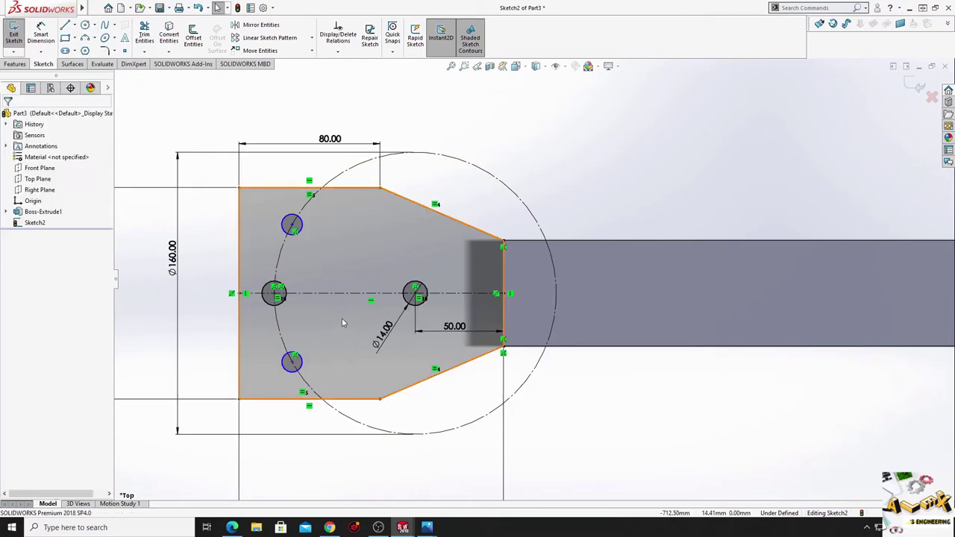
pyautogui.press('Escape')
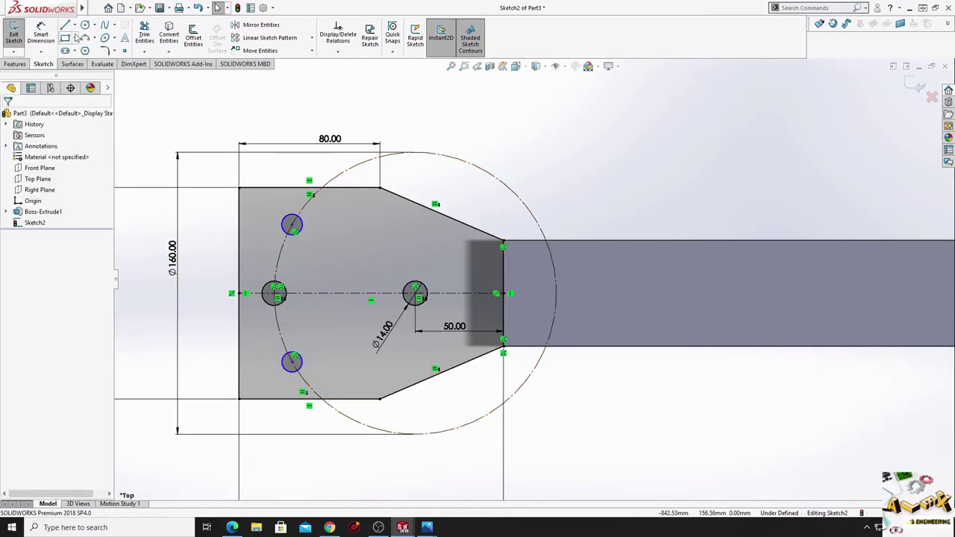
# Draw centerlines from the upper and lower hole centres to the middle hole.
pyautogui.click(74, 25)
pyautogui.click(89, 51)
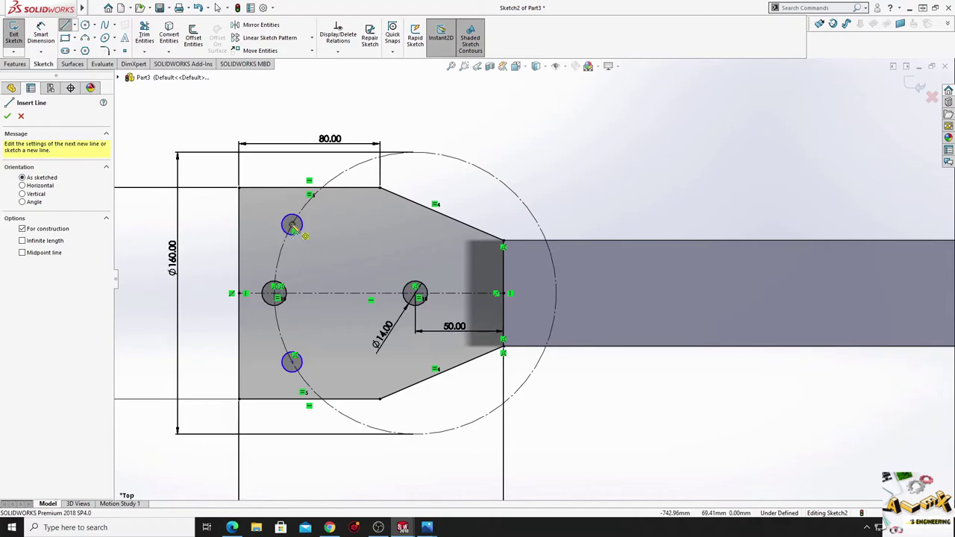
pyautogui.click(292, 225)
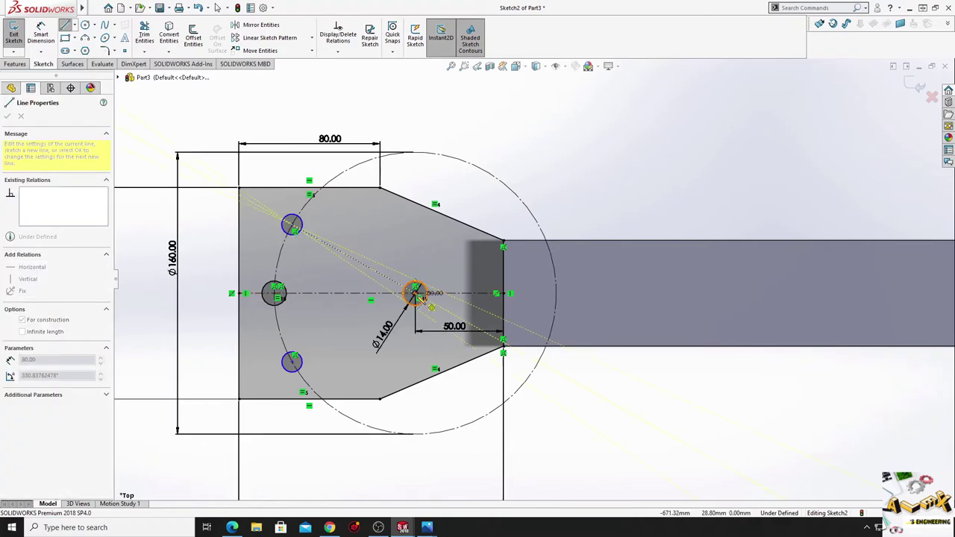
pyautogui.click(415, 292)
pyautogui.click(292, 362)
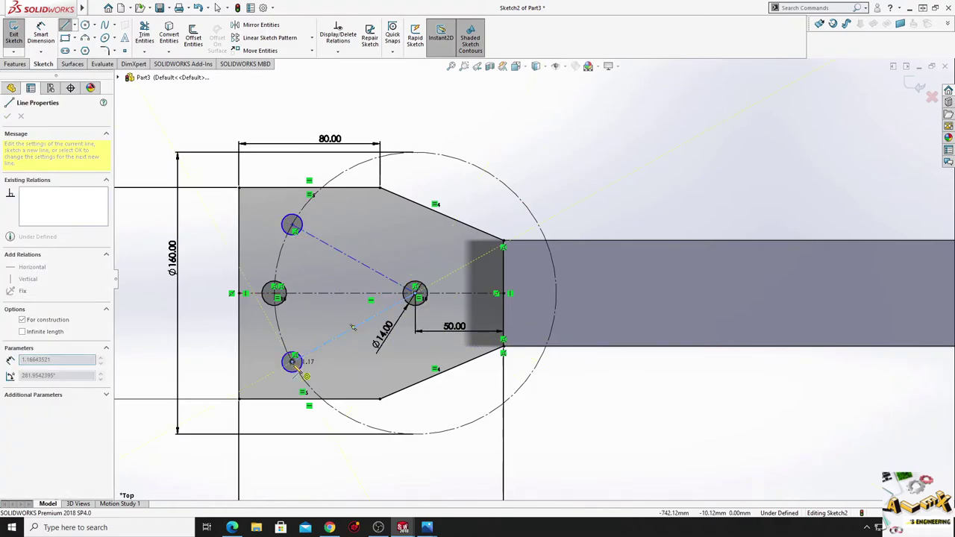
pyautogui.rightClick(358, 237)
pyautogui.click(375, 248)
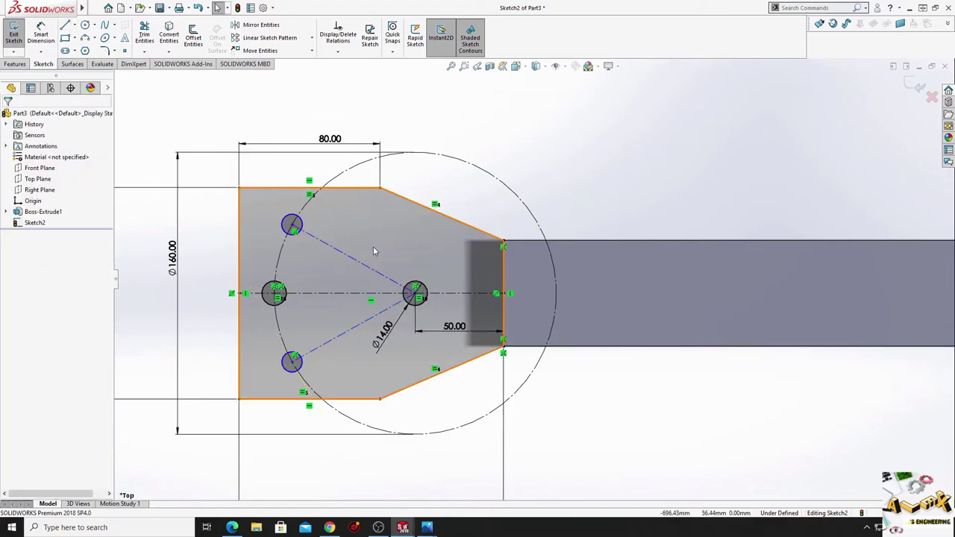
# Add a 60° angle between the two centerlines and a 30° angle from the upper centerline to the axis.
pyautogui.press('d')
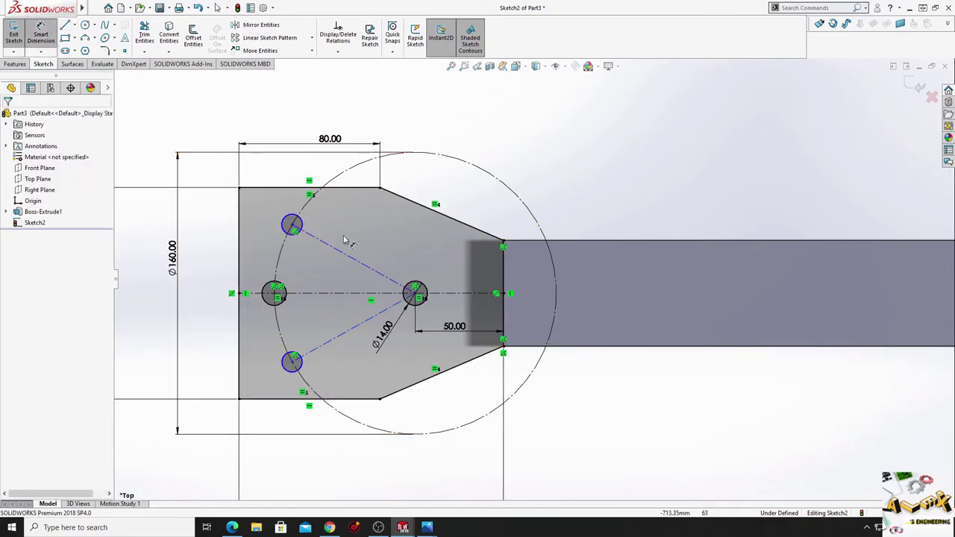
pyautogui.click(338, 252)
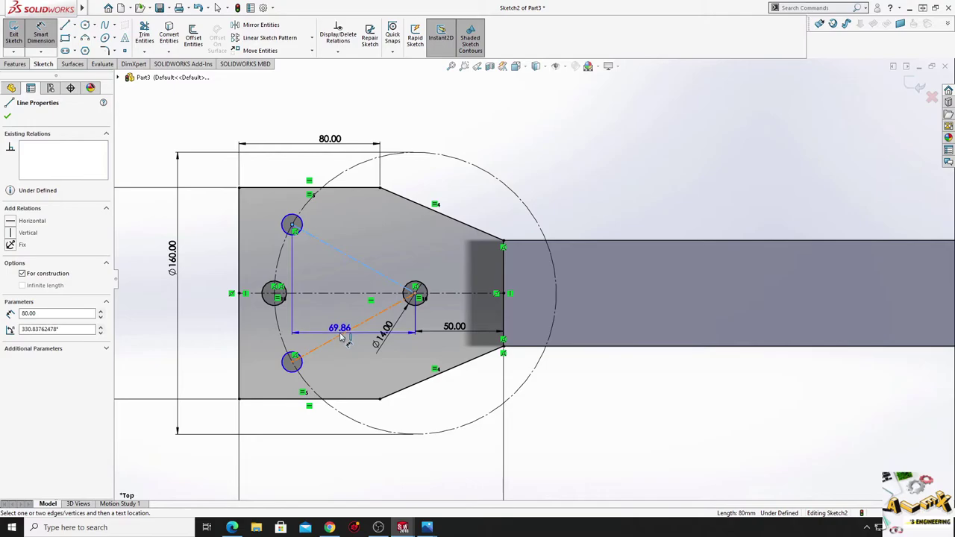
pyautogui.click(341, 329)
pyautogui.click(338, 313)
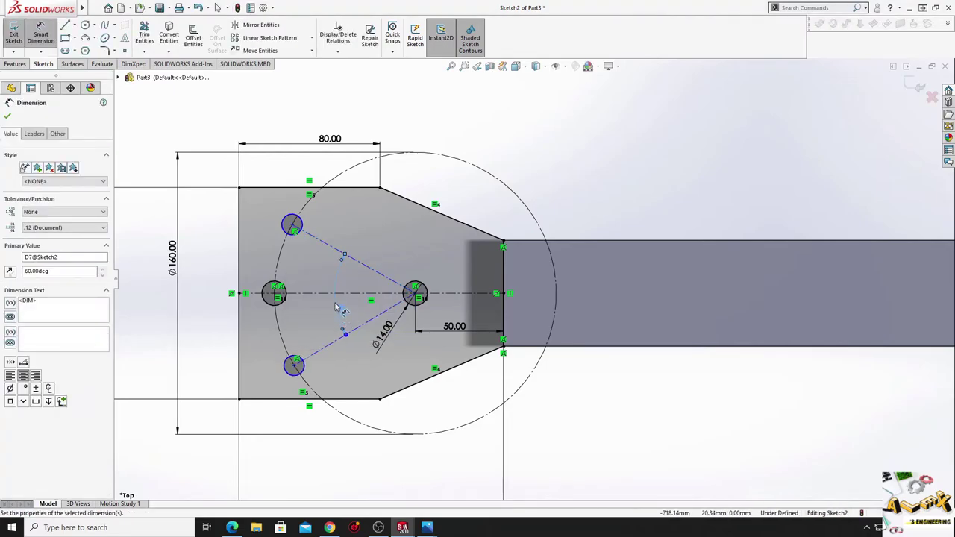
pyautogui.click(370, 270)
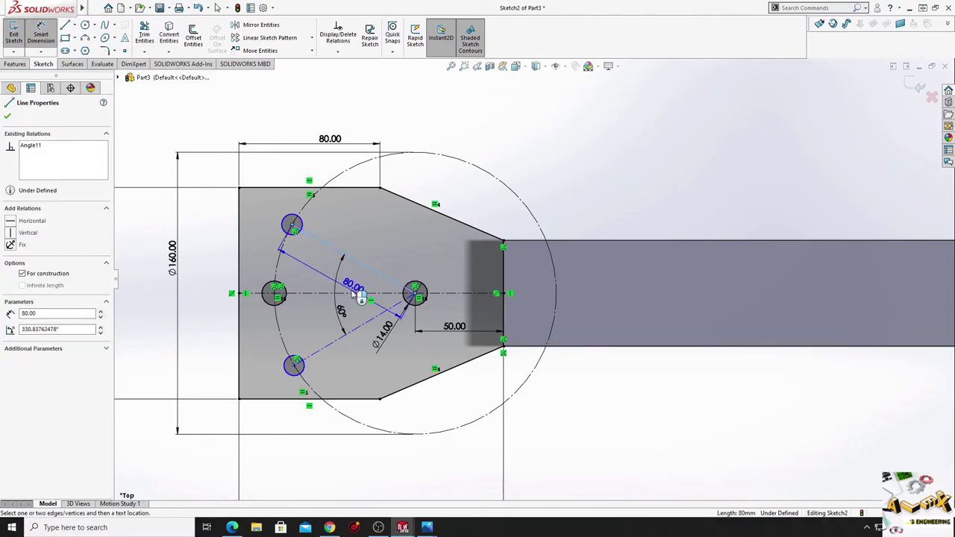
pyautogui.click(356, 287)
pyautogui.write('3')
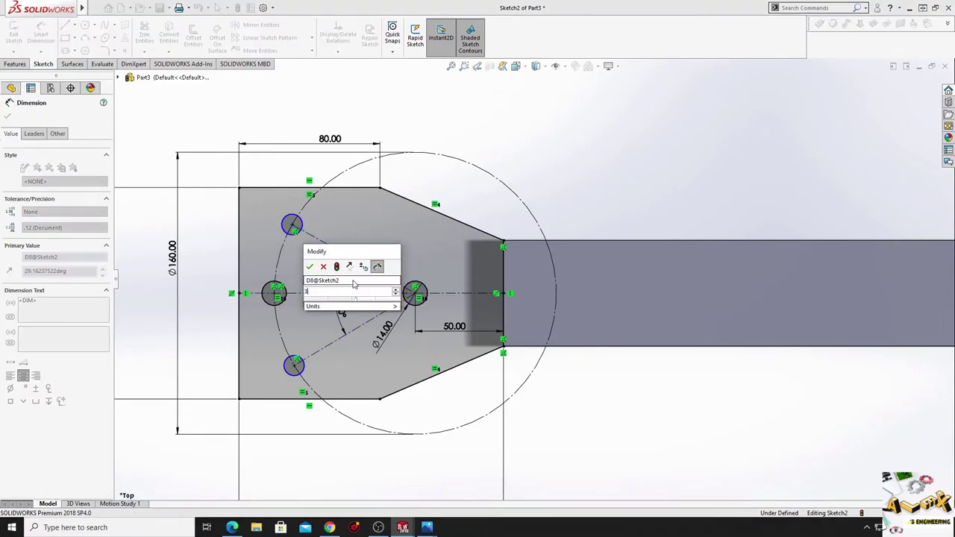
pyautogui.write('0')
pyautogui.press('Return')
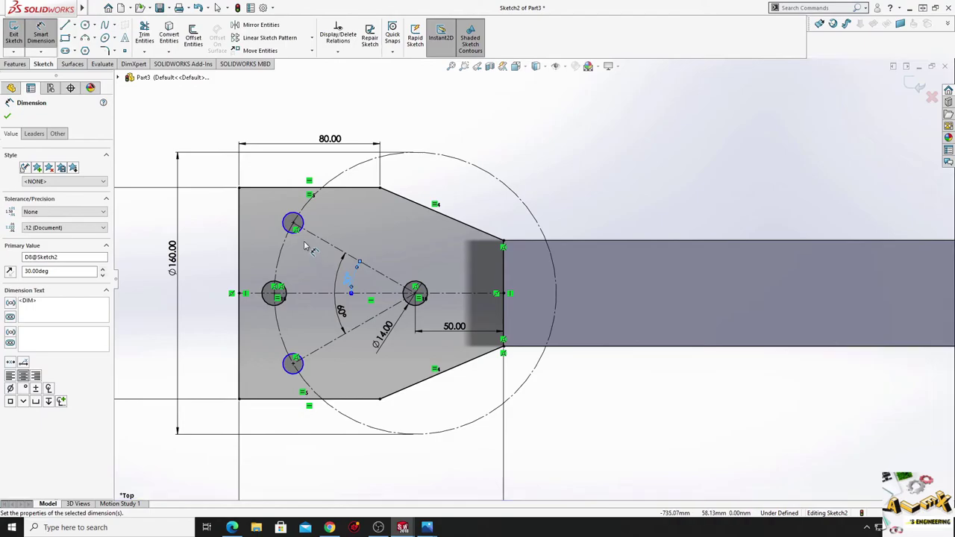
pyautogui.rightClick(549, 159)
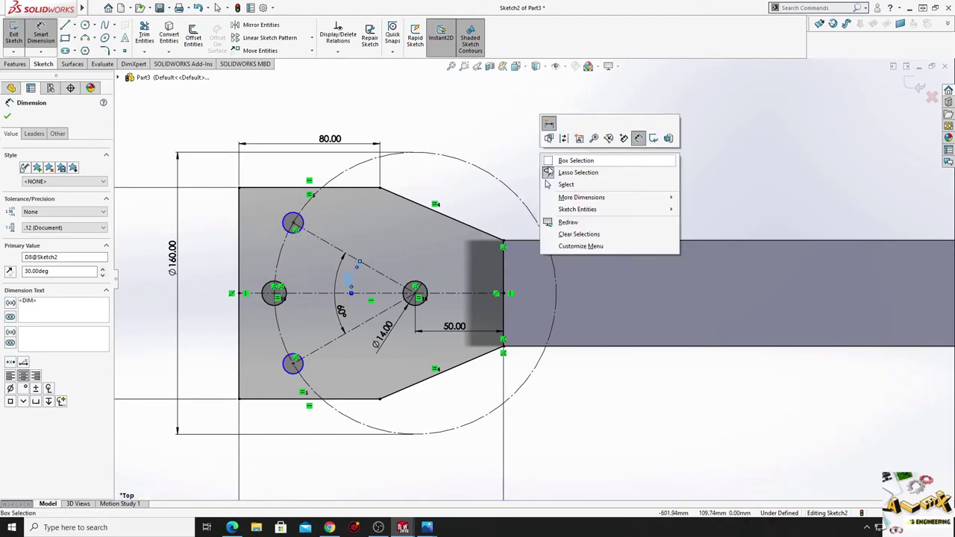
pyautogui.click(565, 185)
# Make the upper, lower and left bolt holes equal in size.
pyautogui.click(294, 230)
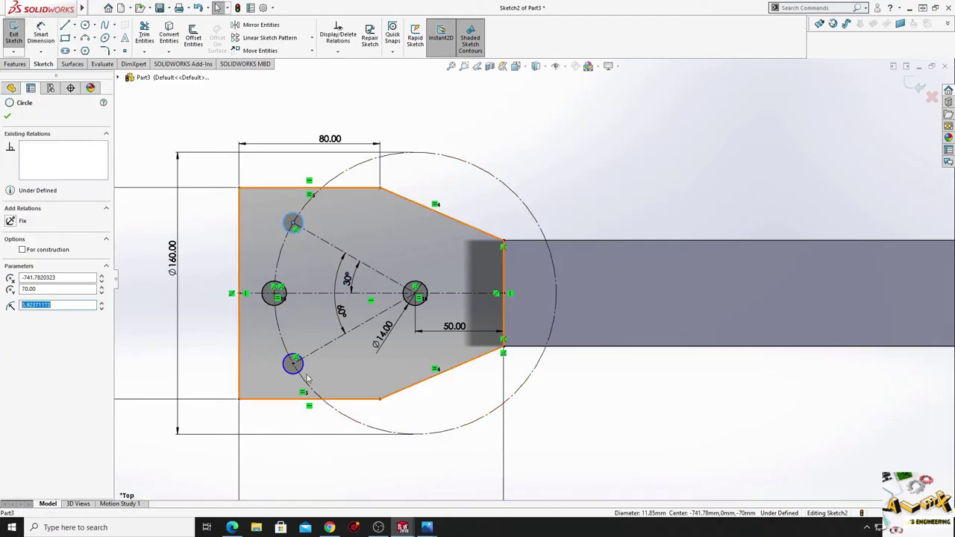
pyautogui.keyDown('ctrl'); pyautogui.click(294, 363); pyautogui.keyUp('ctrl')
pyautogui.keyDown('ctrl'); pyautogui.click(276, 293); pyautogui.keyUp('ctrl')
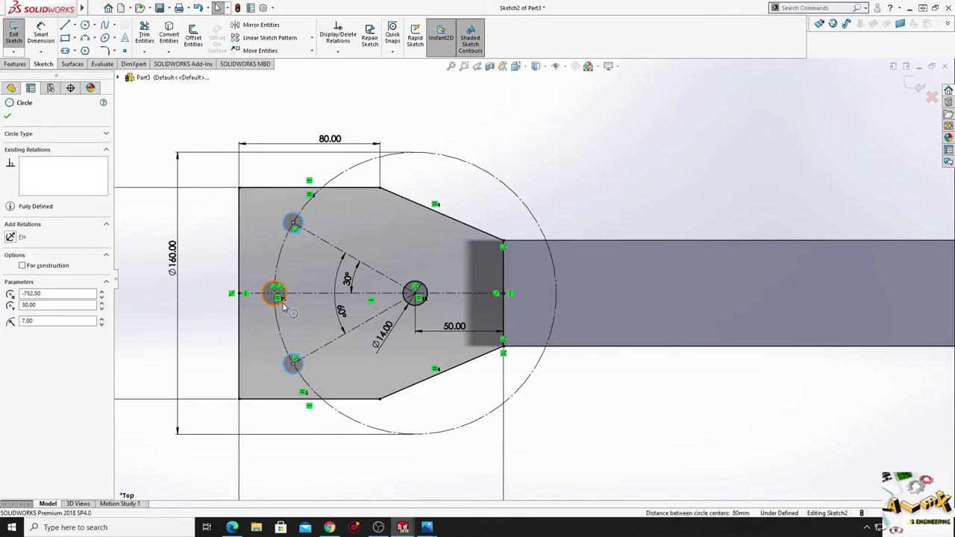
pyautogui.click(342, 261)
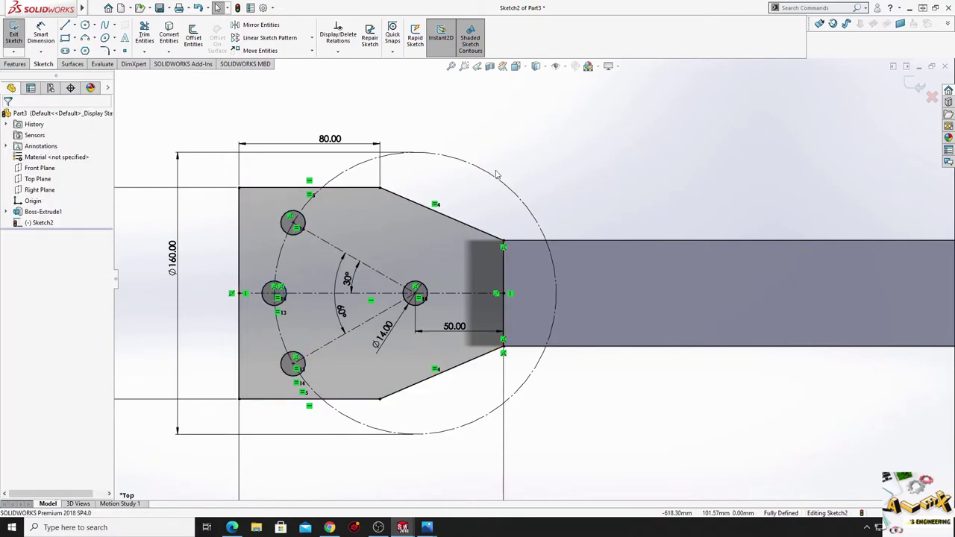
pyautogui.scroll(2, 499, 254)
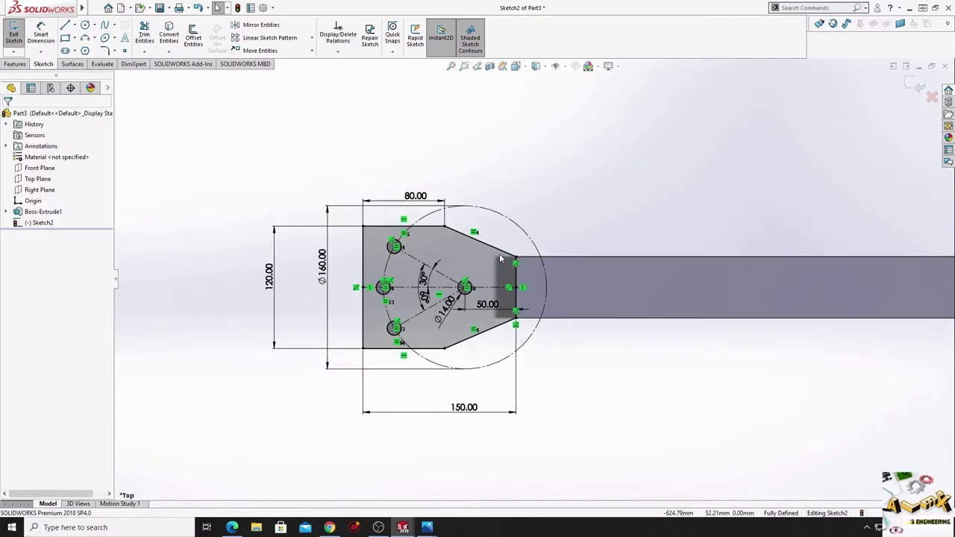
pyautogui.scroll(2, 473, 260)
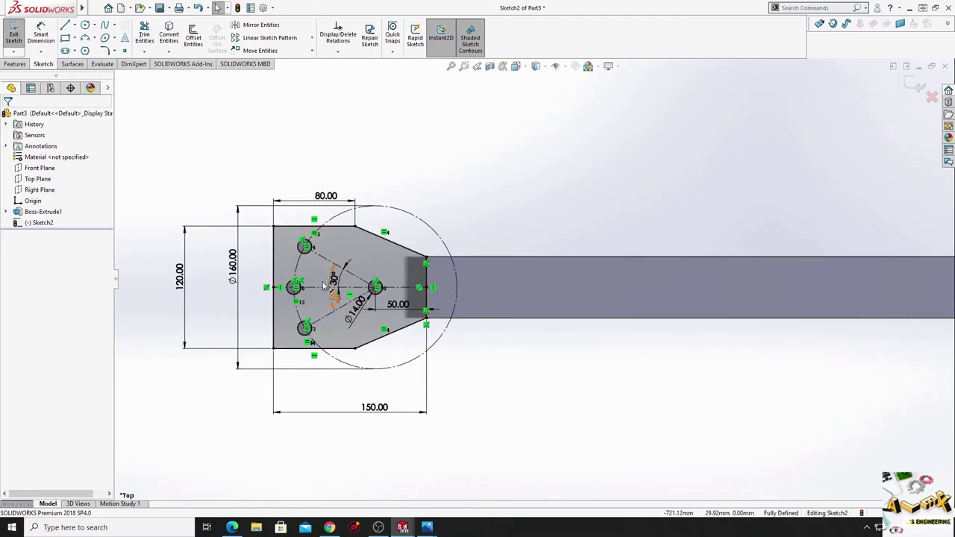
# Extrude the end-plate sketch 10 mm with a Mid Plane end condition.
pyautogui.click(18, 66)
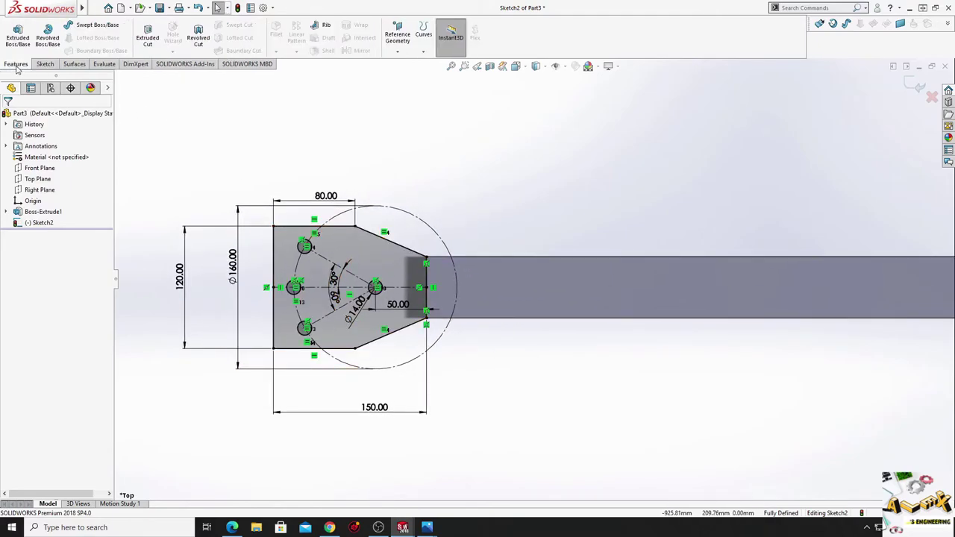
pyautogui.click(18, 33)
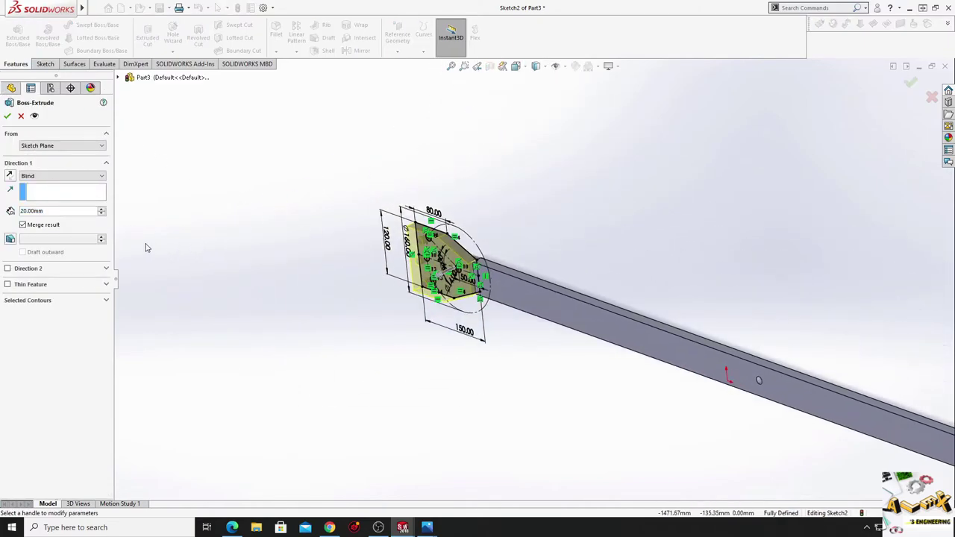
pyautogui.write('10')
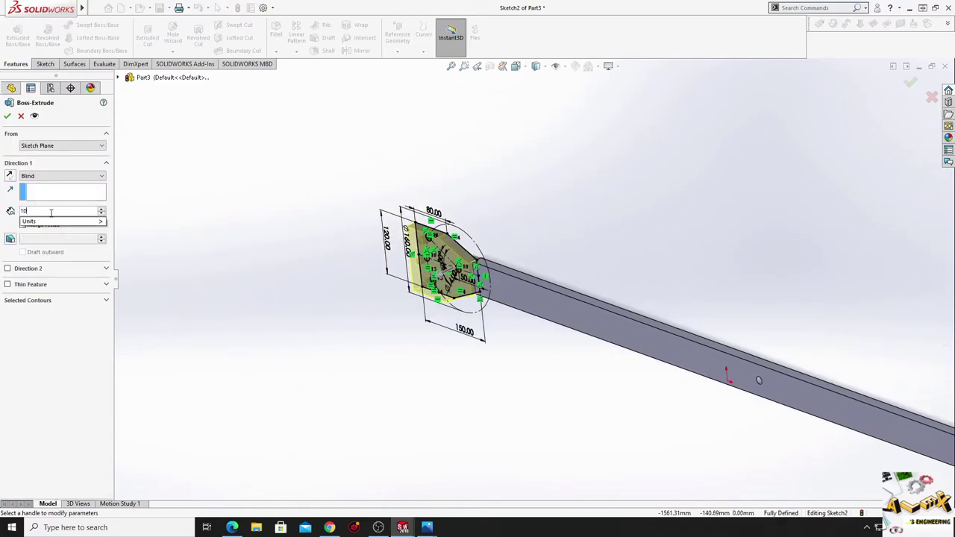
pyautogui.press('Return')
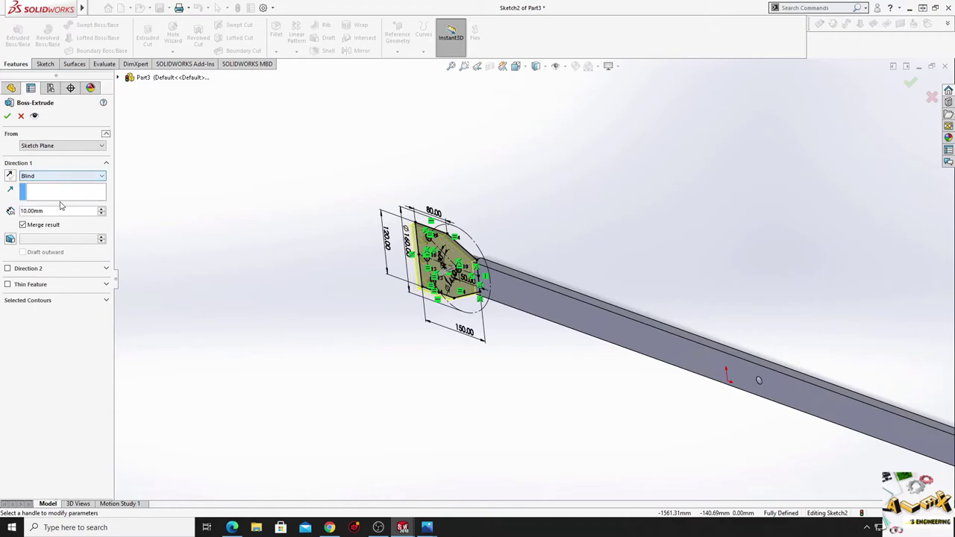
pyautogui.click(50, 173)
pyautogui.press('Escape')
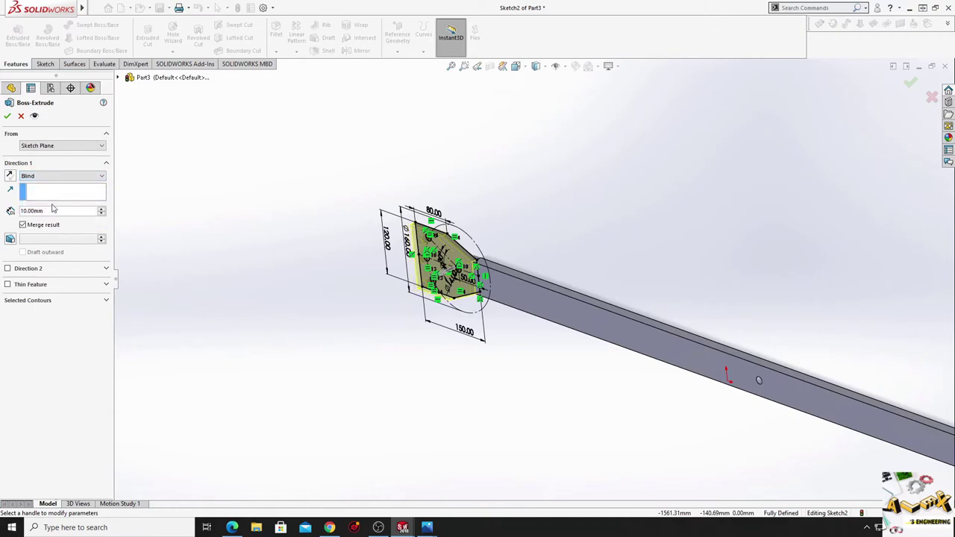
pyautogui.click(50, 176)
pyautogui.click(46, 221)
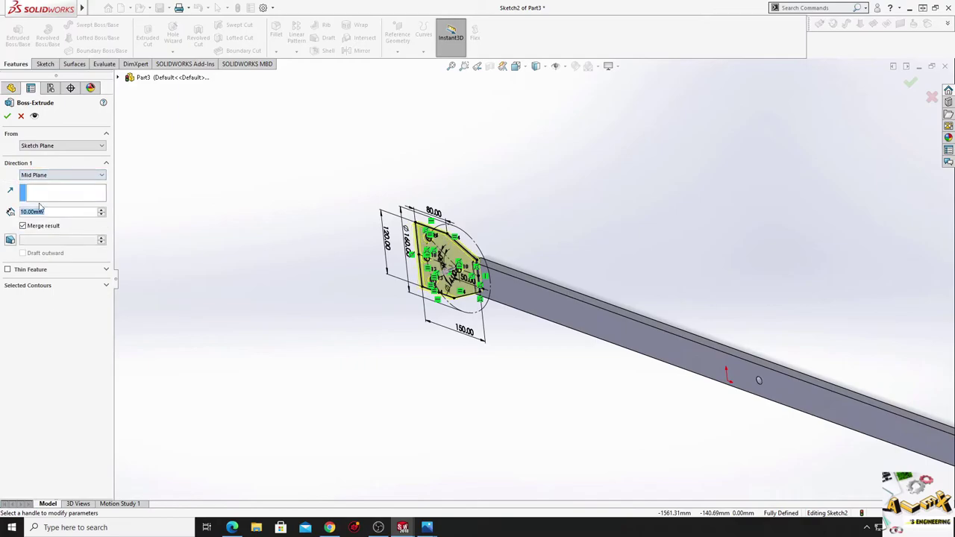
pyautogui.click(7, 115)
pyautogui.moveTo(309, 301)
pyautogui.mouseDown(button='middle')
pyautogui.moveTo(412, 308)
pyautogui.moveTo(405, 364)
pyautogui.moveTo(480, 247)
pyautogui.moveTo(303, 333)
pyautogui.moveTo(282, 377)
pyautogui.moveTo(328, 361)
pyautogui.moveTo(288, 316)
pyautogui.moveTo(354, 275)
pyautogui.moveTo(361, 313)
pyautogui.moveTo(339, 294)
pyautogui.moveTo(386, 316)
pyautogui.moveTo(361, 352)
pyautogui.moveTo(440, 370)
pyautogui.mouseUp(button='middle')
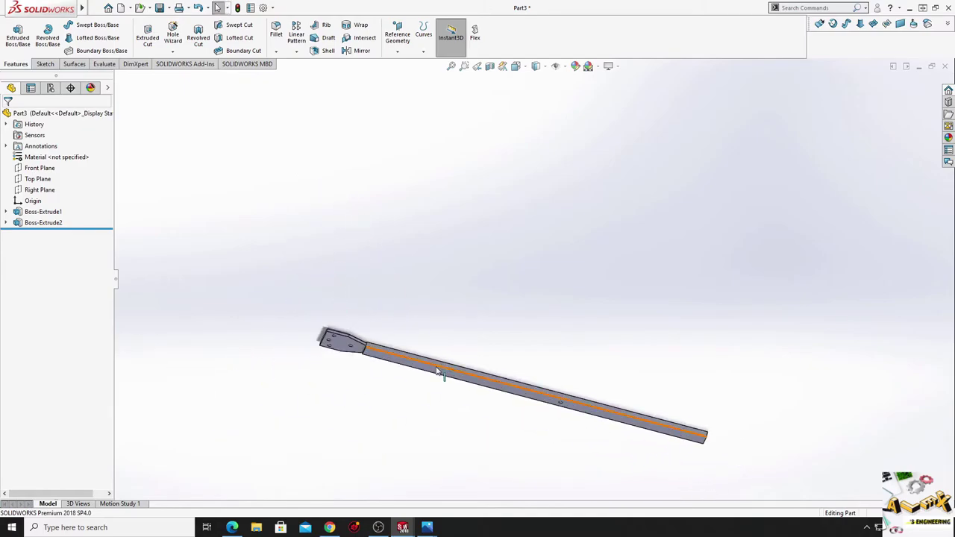
# Create Sketch3 on the bar's long face, view it Normal To, and zoom to the bar edge.
pyautogui.click(440, 369)
pyautogui.click(481, 335)
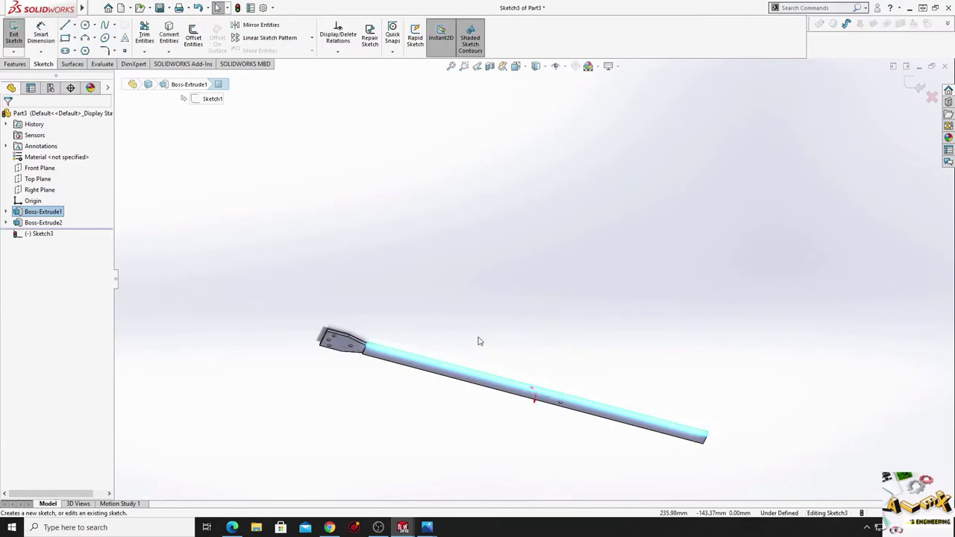
pyautogui.click(42, 233)
pyautogui.click(88, 222)
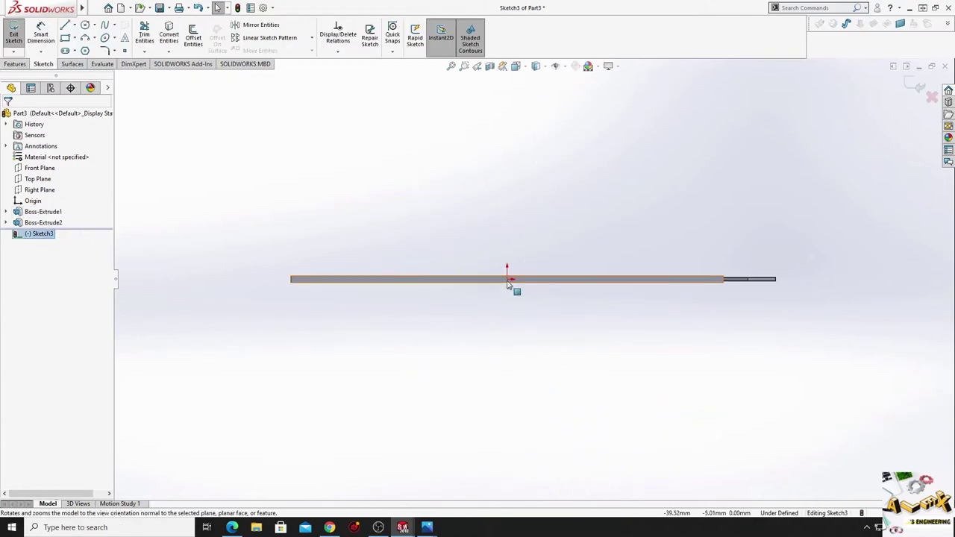
pyautogui.scroll(-3, 682, 286)
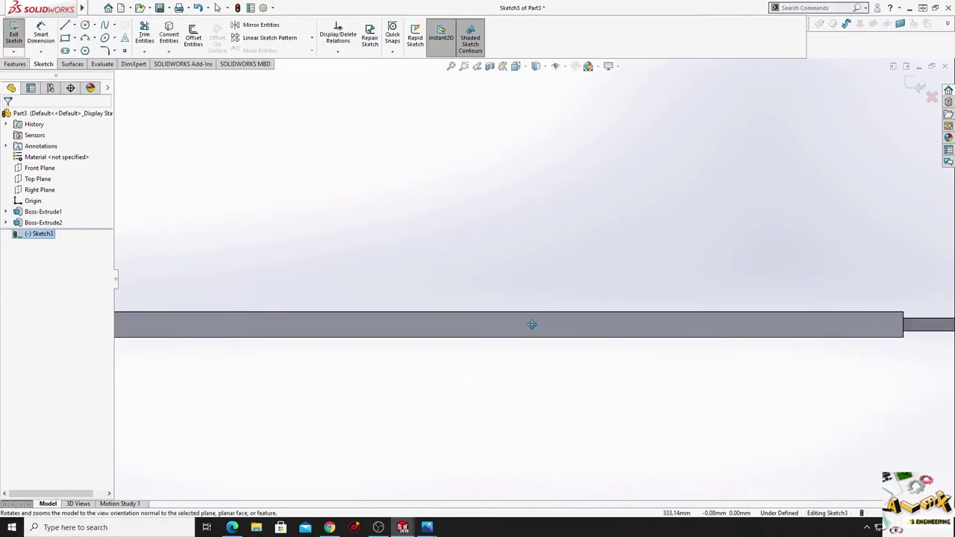
pyautogui.scroll(2, 595, 328)
pyautogui.scroll(1, 597, 328)
pyautogui.scroll(-2, 637, 318)
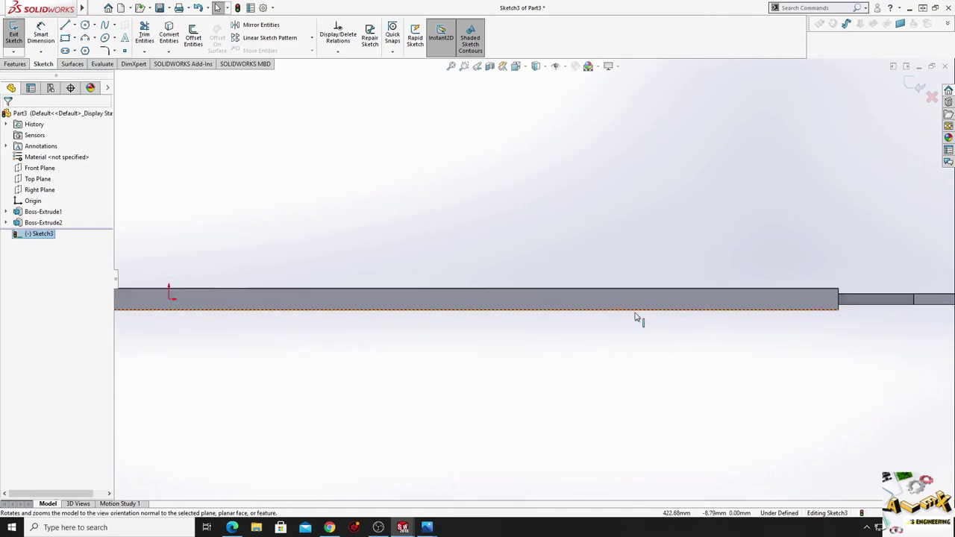
pyautogui.moveTo(637, 318)
pyautogui.keyDown('ctrl'); pyautogui.mouseDown(button='middle')
pyautogui.moveTo(612, 379)
pyautogui.moveTo(600, 377)
pyautogui.mouseUp(button='middle'); pyautogui.keyUp('ctrl')
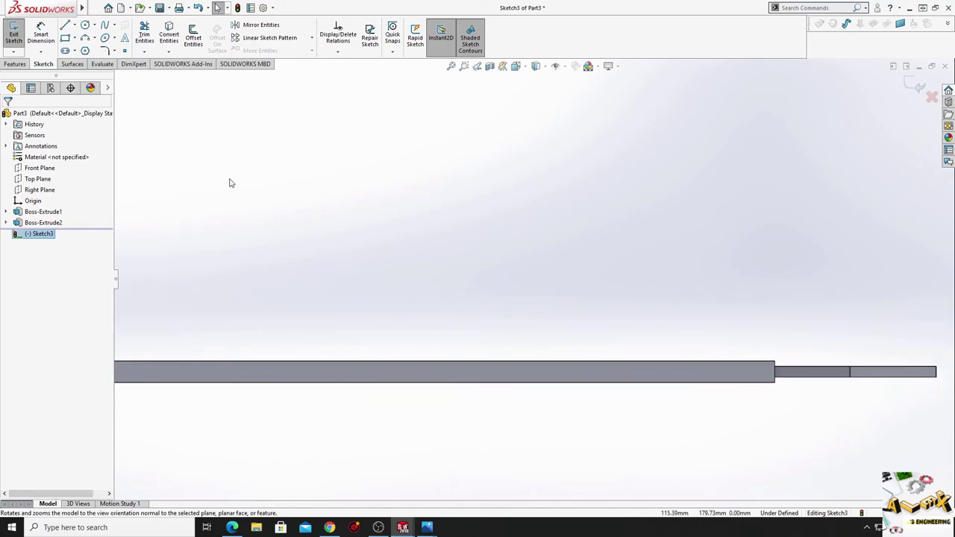
pyautogui.scroll(-1, 388, 174)
pyautogui.moveTo(455, 282)
pyautogui.keyDown('ctrl'); pyautogui.mouseDown(button='middle')
pyautogui.moveTo(401, 216)
pyautogui.moveTo(383, 166)
pyautogui.mouseUp(button='middle'); pyautogui.keyUp('ctrl')
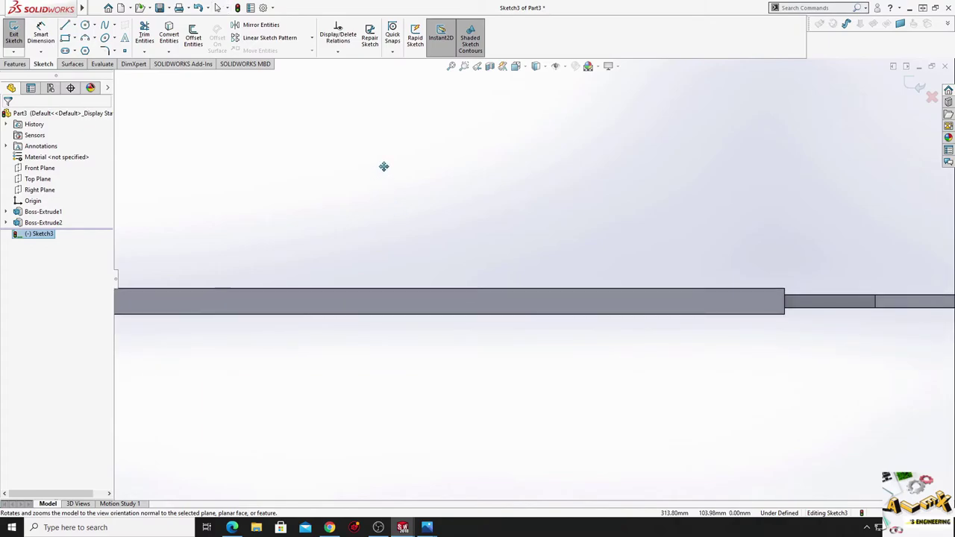
pyautogui.click(66, 27)
# Draw the hat profile's outer outline: rise, left flange, tall walls, top and right flange.
pyautogui.scroll(-2, 507, 281)
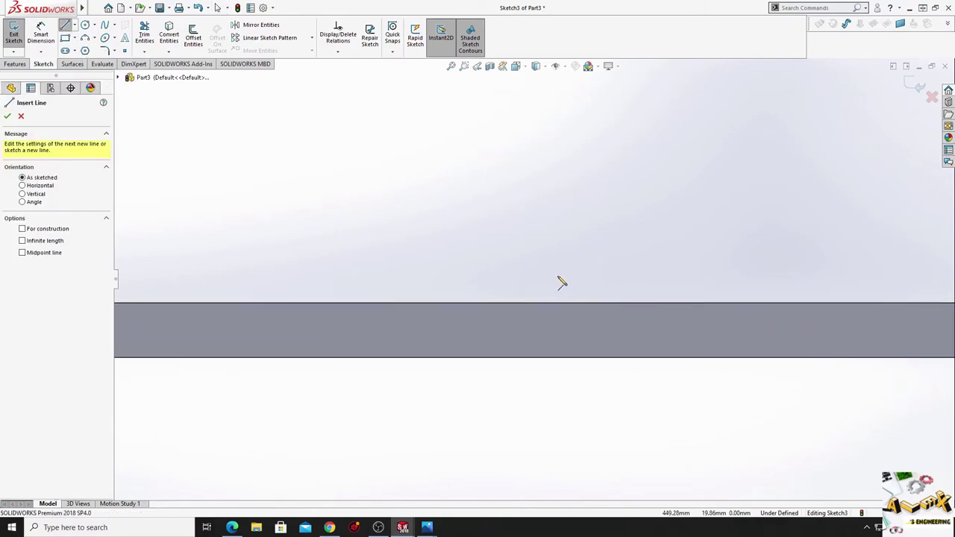
pyautogui.click(494, 306)
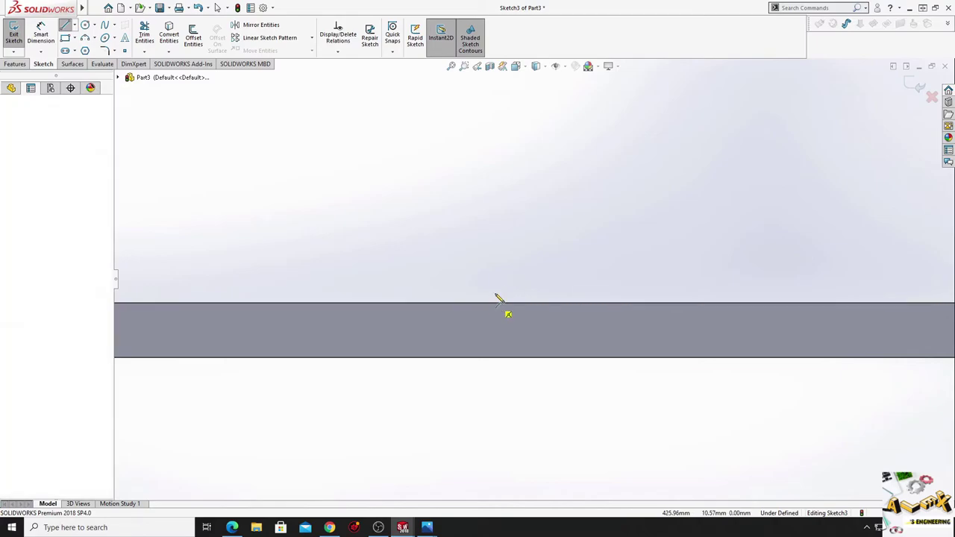
pyautogui.click(494, 284)
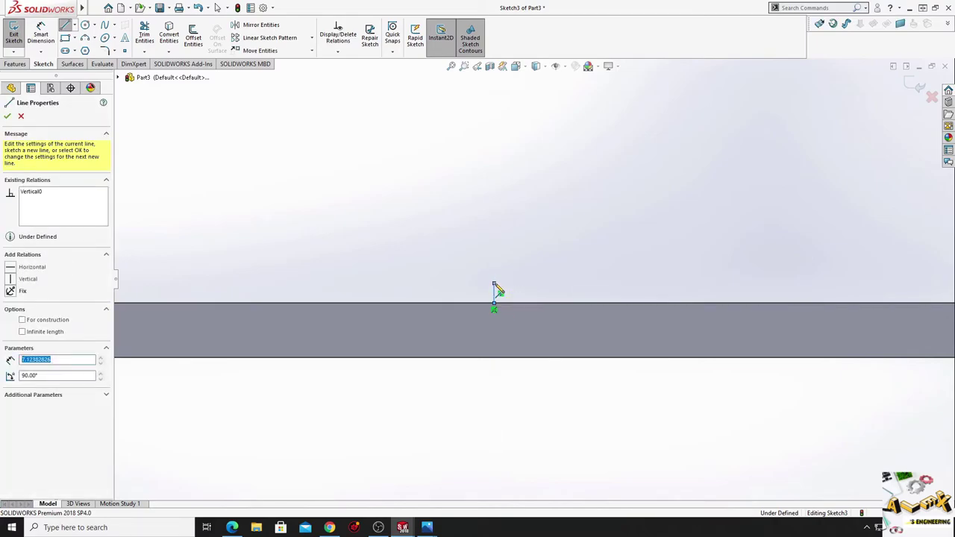
pyautogui.click(559, 283)
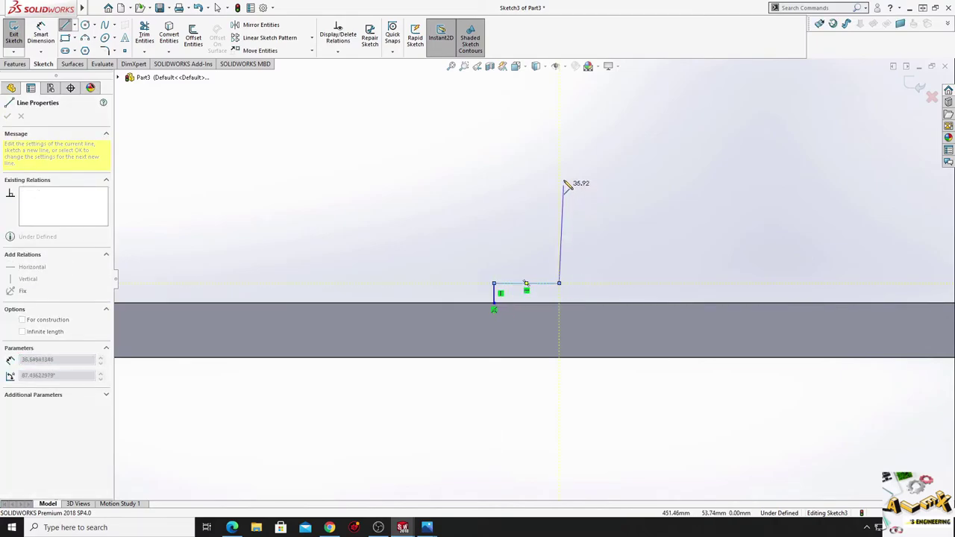
pyautogui.click(558, 131)
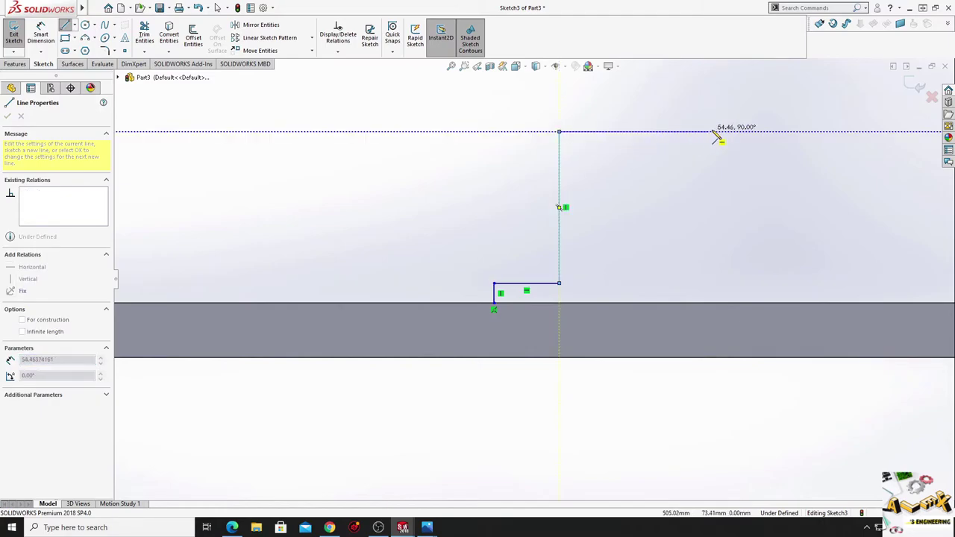
pyautogui.click(844, 131)
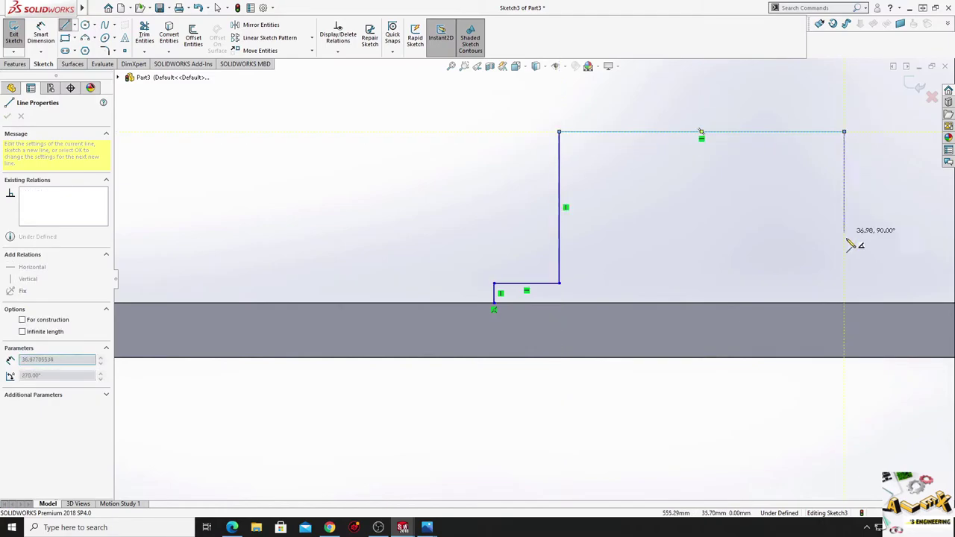
pyautogui.click(844, 283)
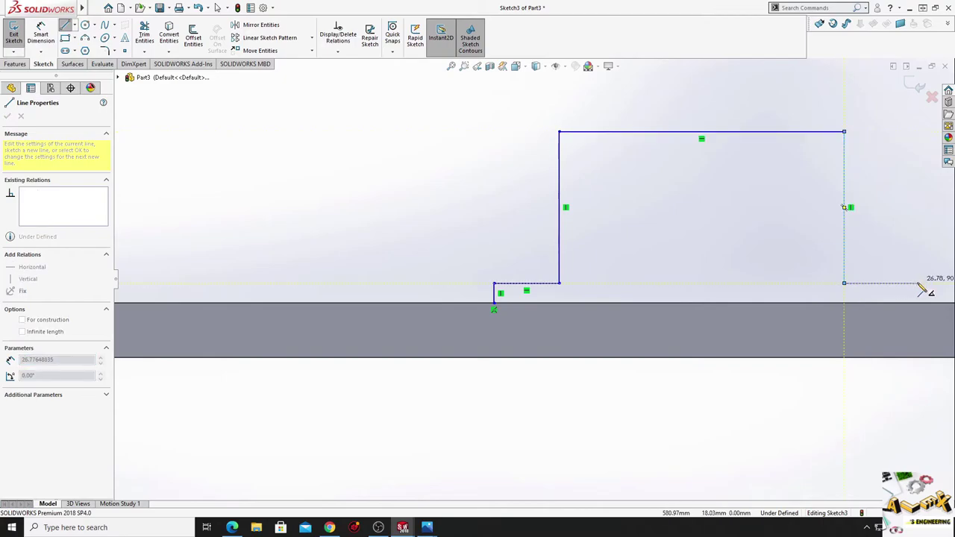
pyautogui.click(915, 284)
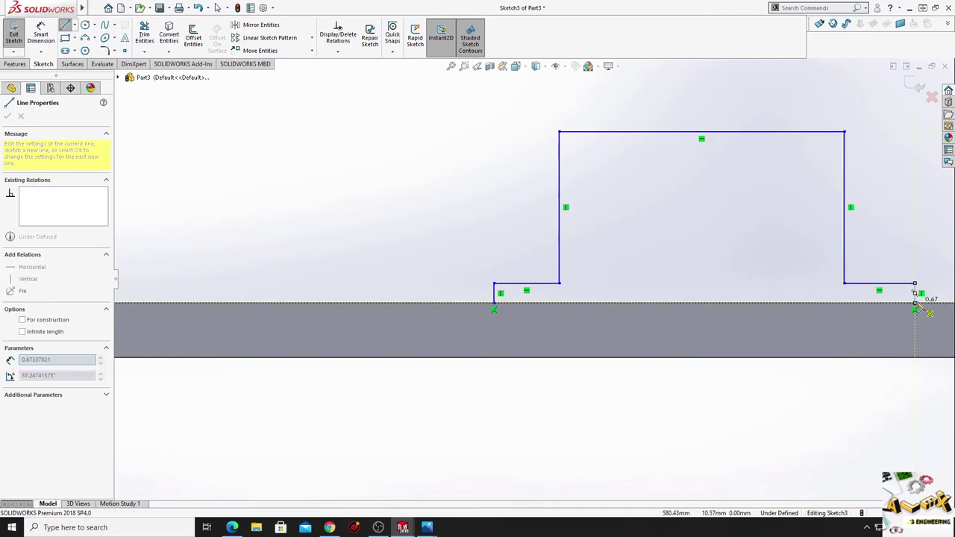
pyautogui.doubleClick(914, 308)
# Draw the inner walls and inner bottom of the hat profile along the bar edge.
pyautogui.click(573, 147)
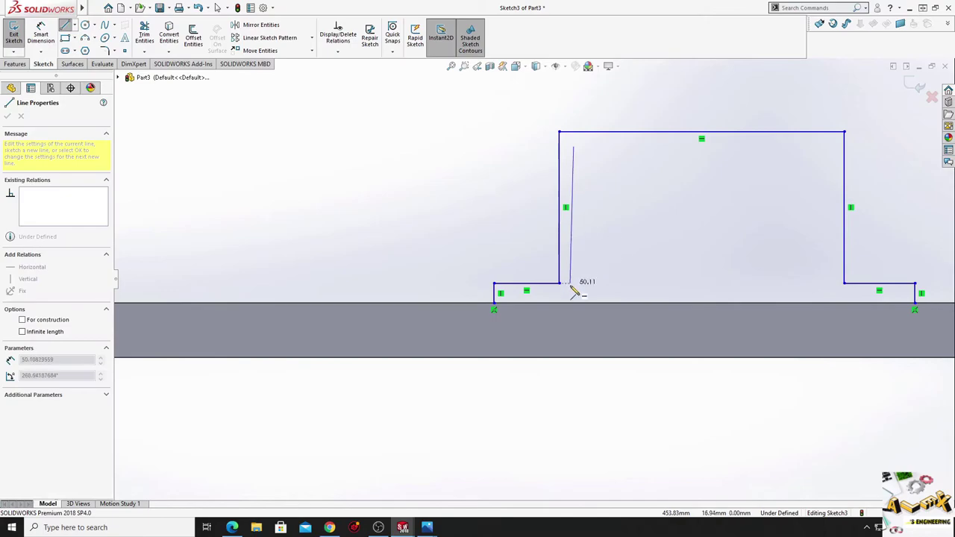
pyautogui.click(573, 306)
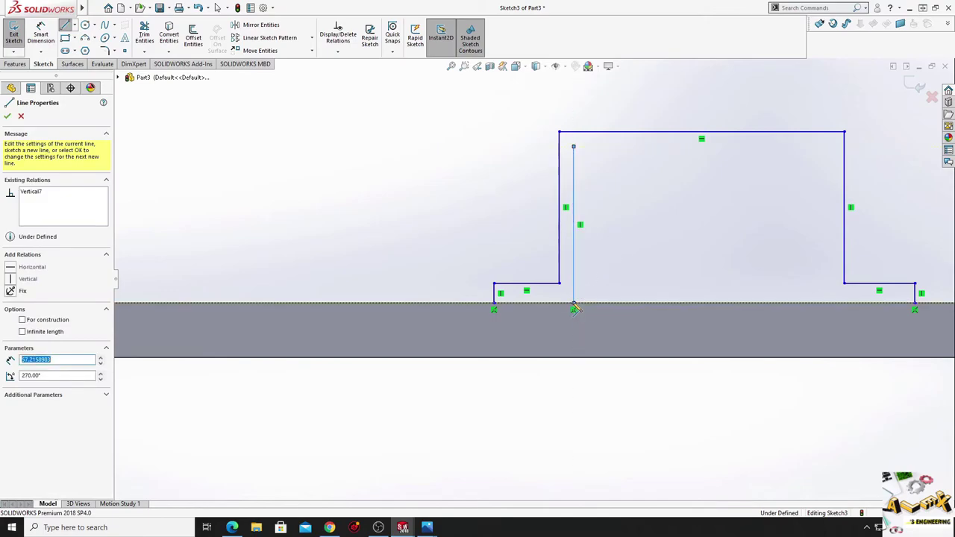
pyautogui.click(824, 306)
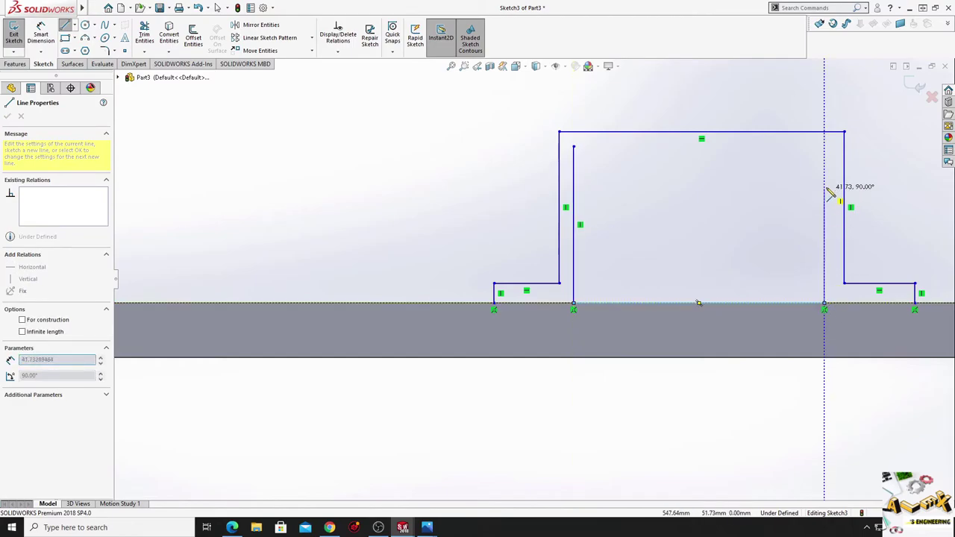
pyautogui.click(825, 148)
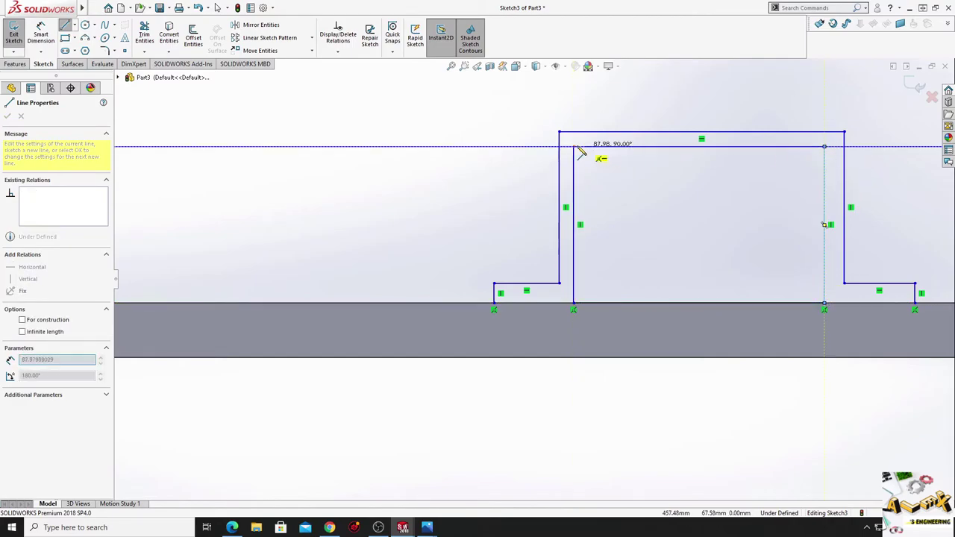
pyautogui.click(573, 147)
pyautogui.rightClick(640, 145)
pyautogui.click(658, 187)
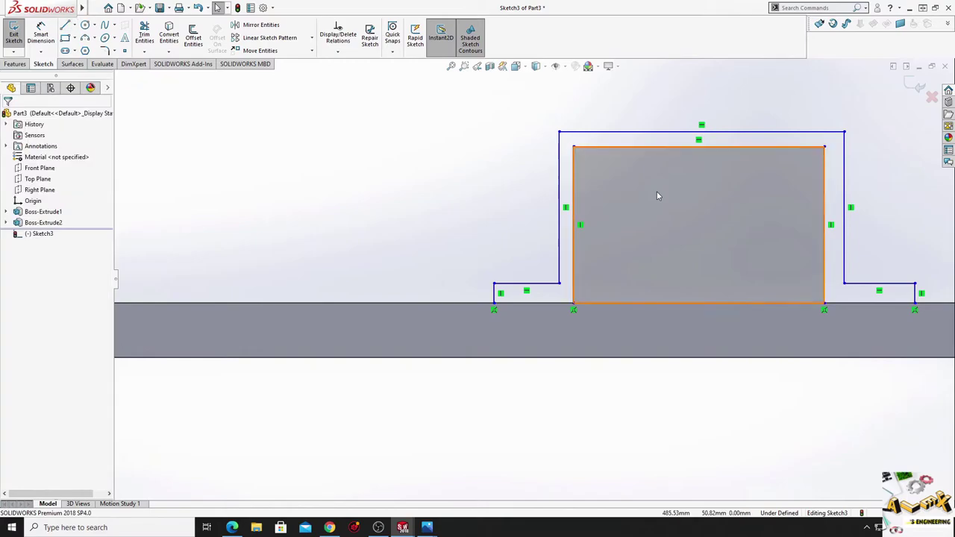
# Delete the inner bottom line and draw one baseline from the left foot to the right foot.
pyautogui.rightClick(621, 303)
pyautogui.click(668, 456)
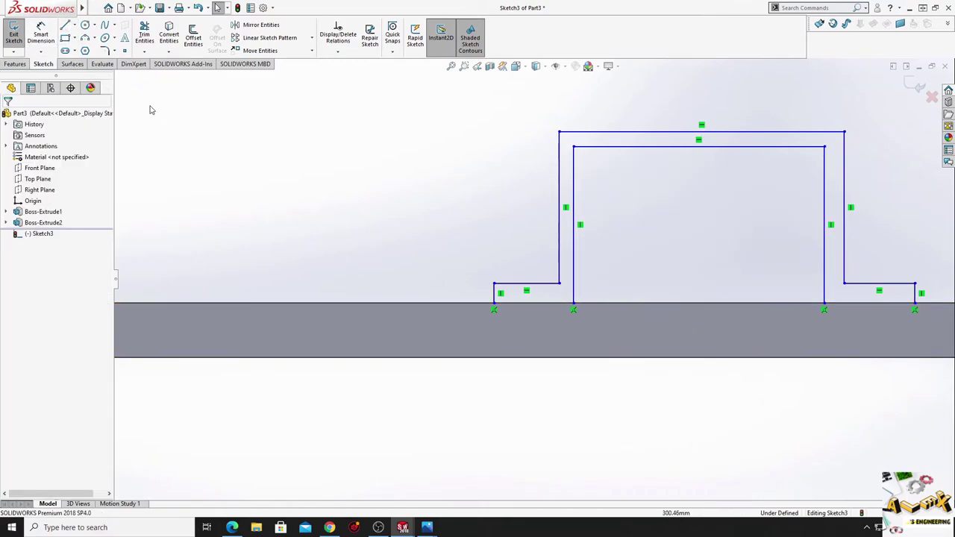
pyautogui.click(66, 26)
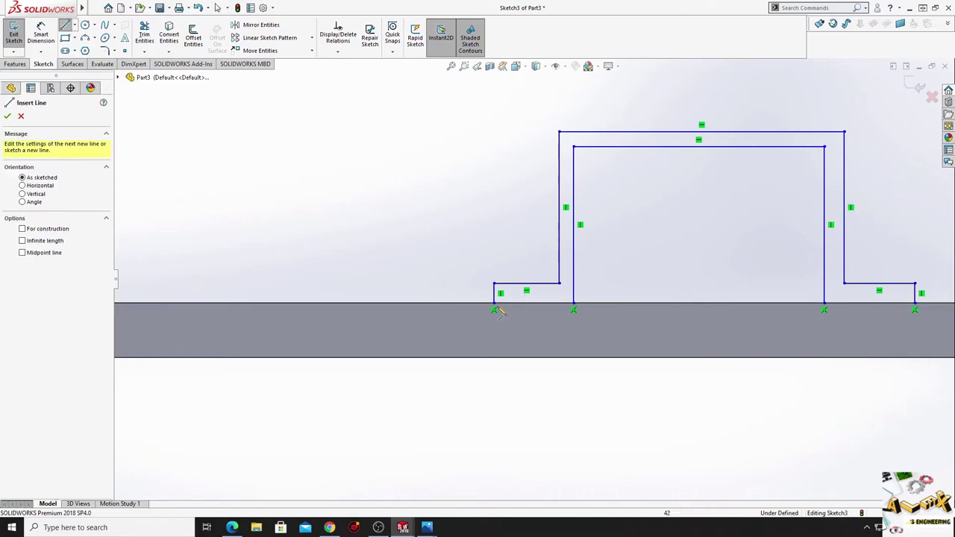
pyautogui.click(494, 308)
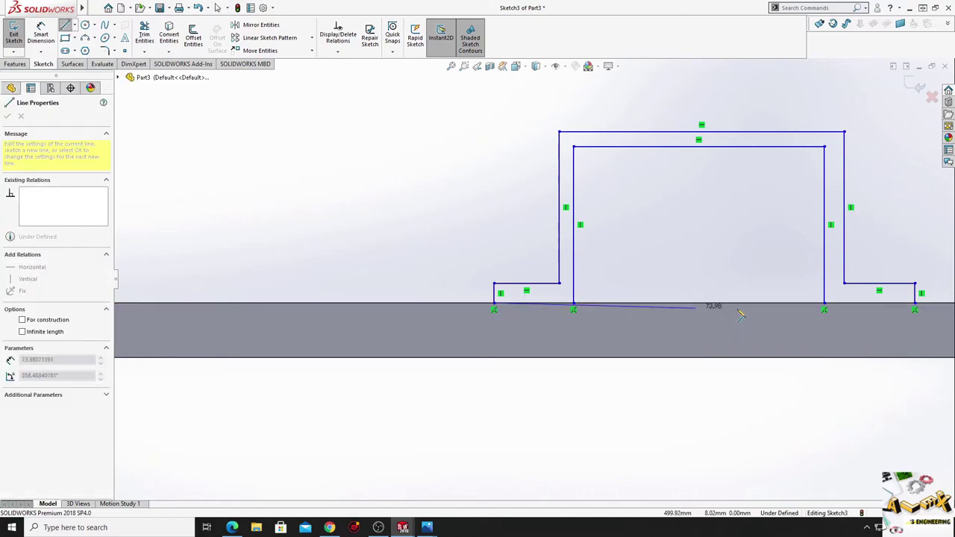
pyautogui.click(914, 308)
pyautogui.rightClick(904, 234)
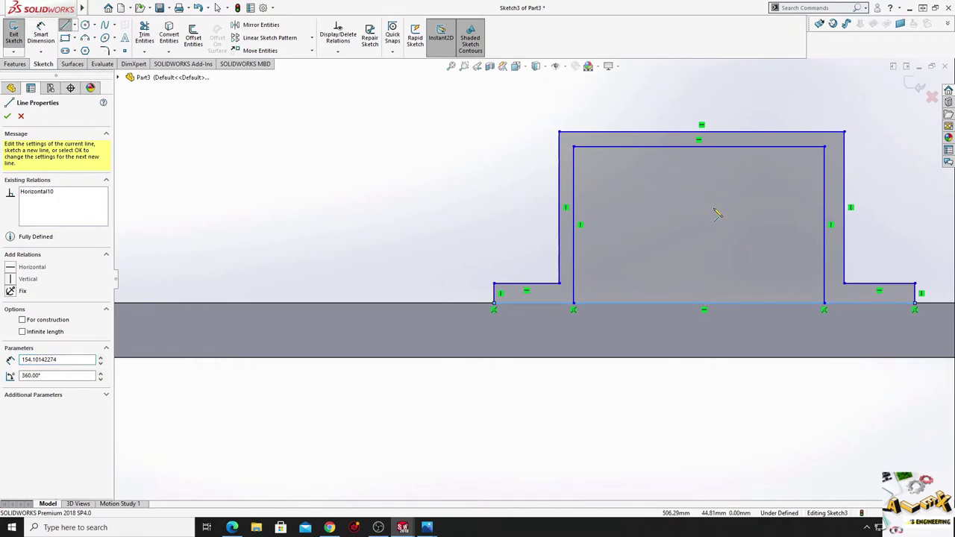
pyautogui.keyDown('ctrl'); pyautogui.moveTo(723, 278); pyautogui.dragTo(648, 302, button='middle'); pyautogui.keyUp('ctrl')
pyautogui.scroll(-1, 649, 306)
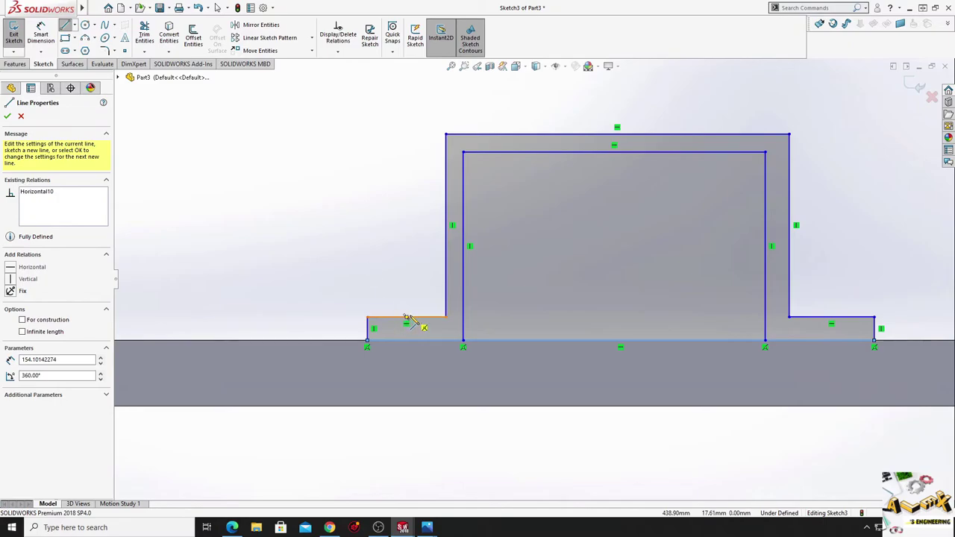
pyautogui.press('Escape')
# Make the foot top edges, outer walls and inner walls equal in matching pairs.
pyautogui.click(429, 318)
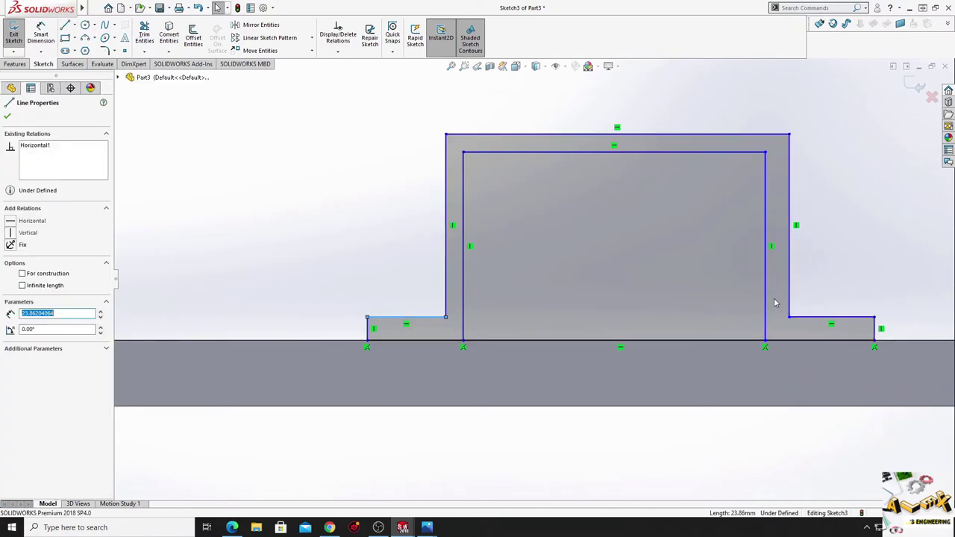
pyautogui.keyDown('ctrl'); pyautogui.click(821, 320); pyautogui.keyUp('ctrl')
pyautogui.click(900, 277)
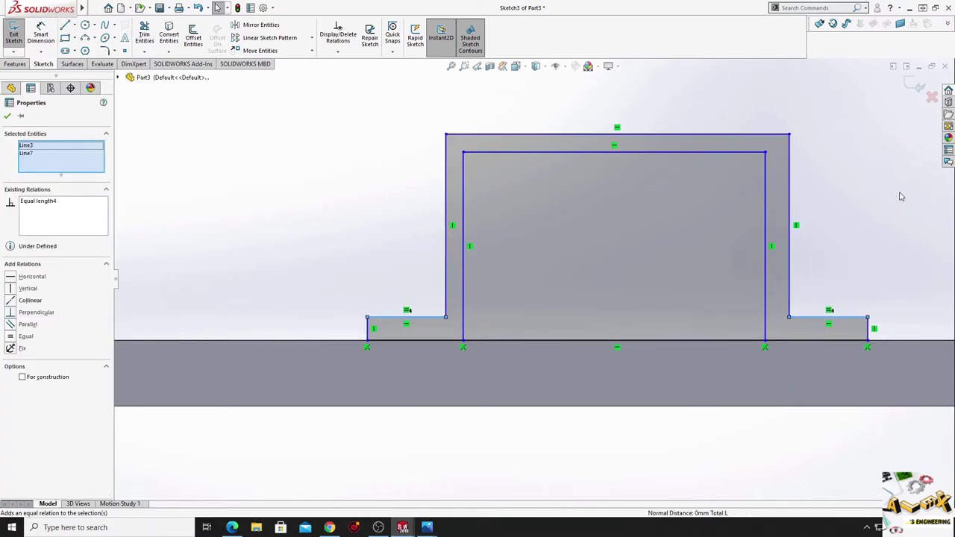
pyautogui.press('Escape')
pyautogui.click(789, 261)
pyautogui.keyDown('ctrl'); pyautogui.click(446, 265); pyautogui.keyUp('ctrl')
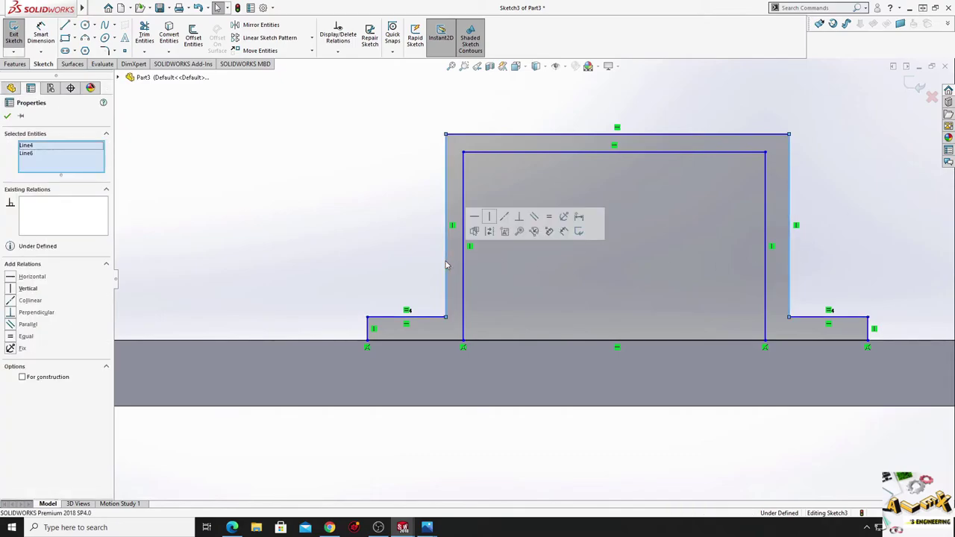
pyautogui.click(549, 217)
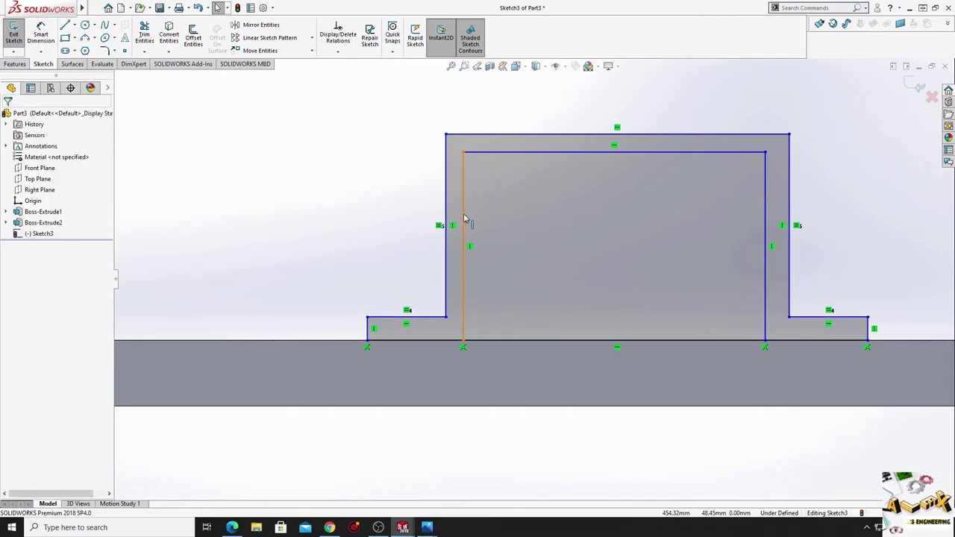
pyautogui.click(463, 219)
pyautogui.keyDown('ctrl'); pyautogui.click(764, 255); pyautogui.keyUp('ctrl')
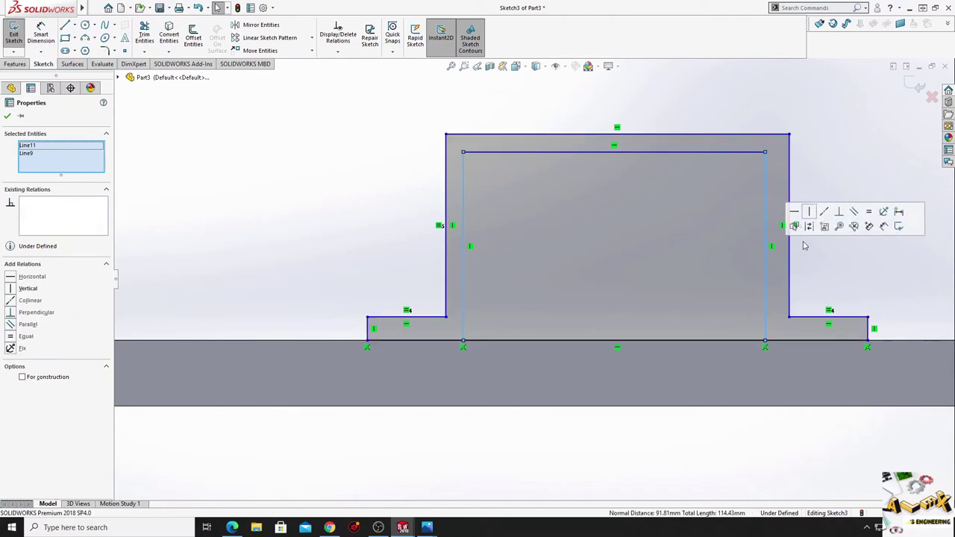
pyautogui.click(868, 212)
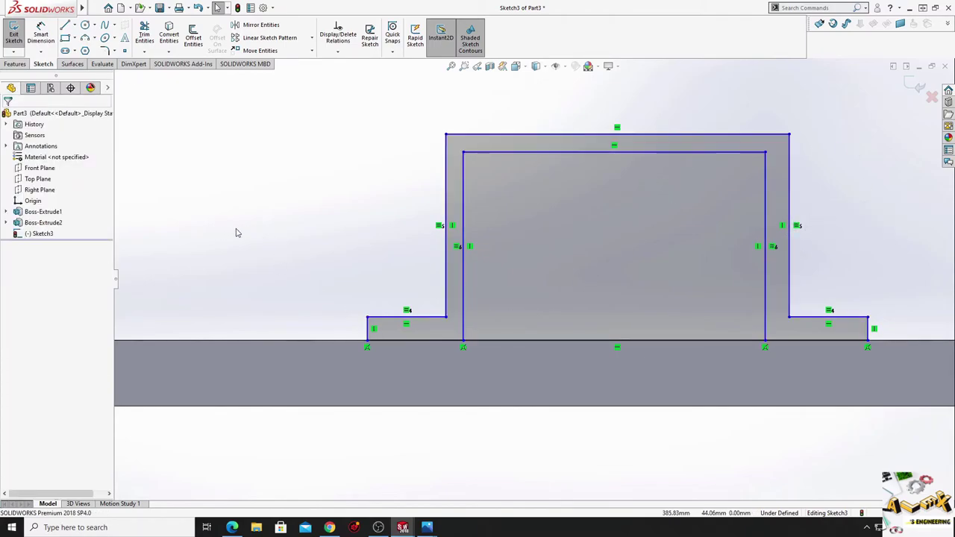
# Trim away the base segment between the inner walls.
pyautogui.click(144, 34)
pyautogui.moveTo(540, 357); pyautogui.dragTo(601, 284)
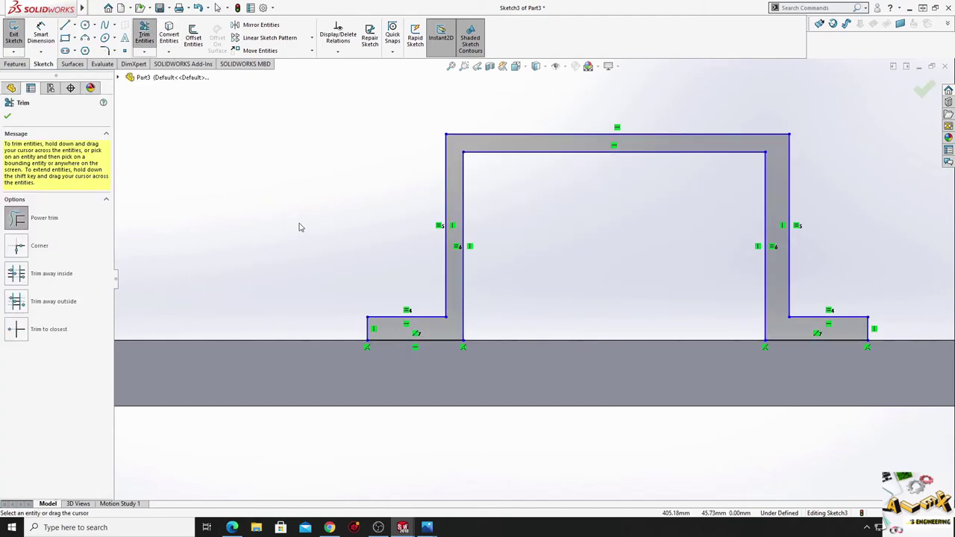
pyautogui.rightClick(243, 193)
pyautogui.click(272, 222)
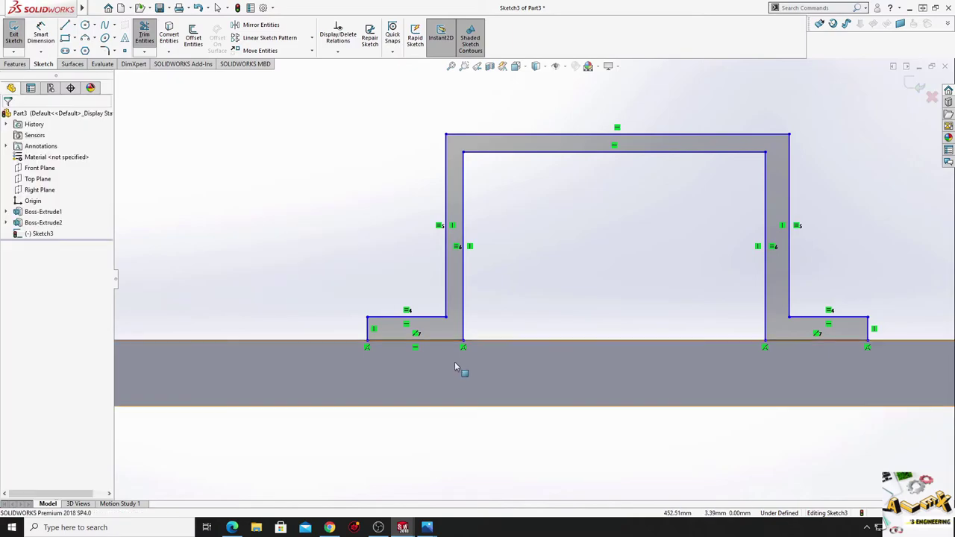
# Make the left and right bottom foot segments collinear.
pyautogui.click(752, 343)
pyautogui.keyDown('ctrl'); pyautogui.click(807, 343); pyautogui.keyUp('ctrl')
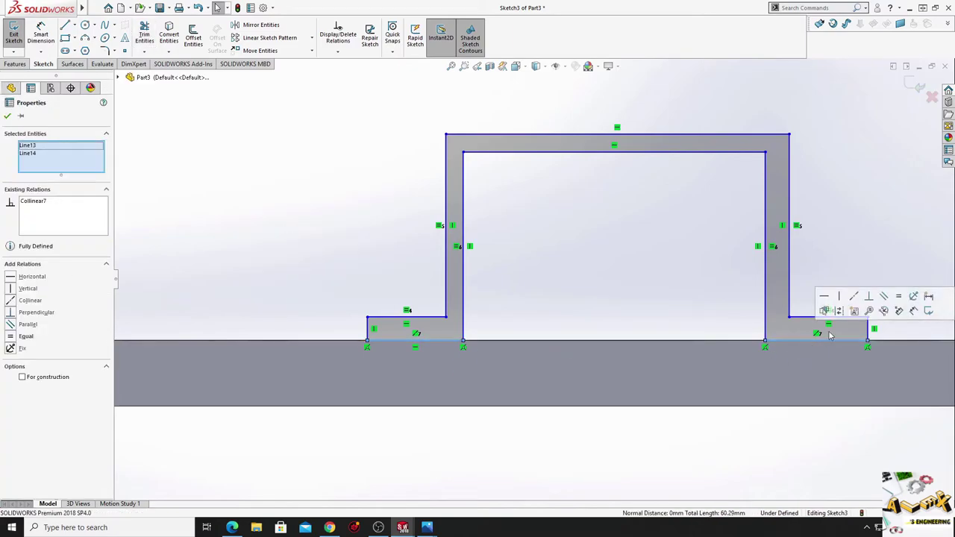
pyautogui.click(900, 302)
pyautogui.click(874, 240)
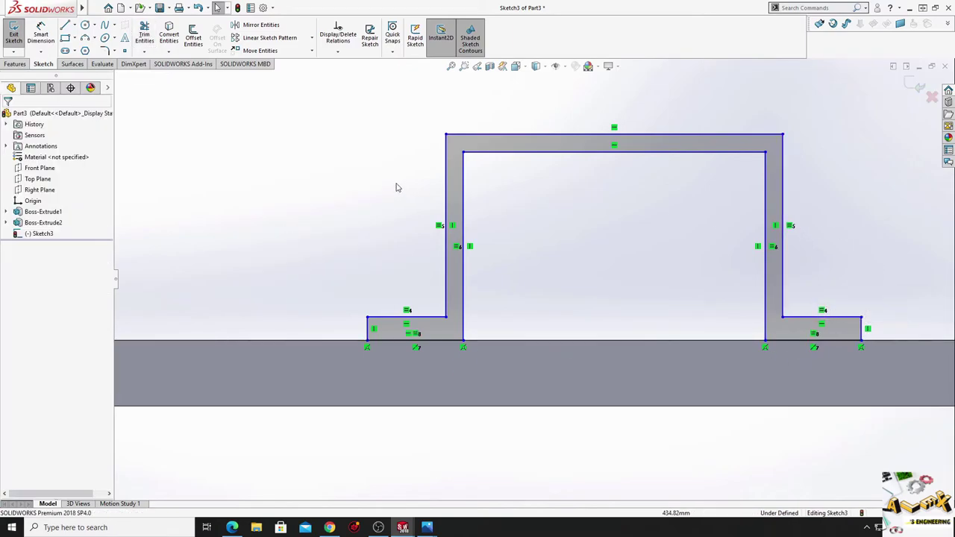
# Dimension the hat profile's side wall and top thickness at 2 mm each.
pyautogui.click(41, 36)
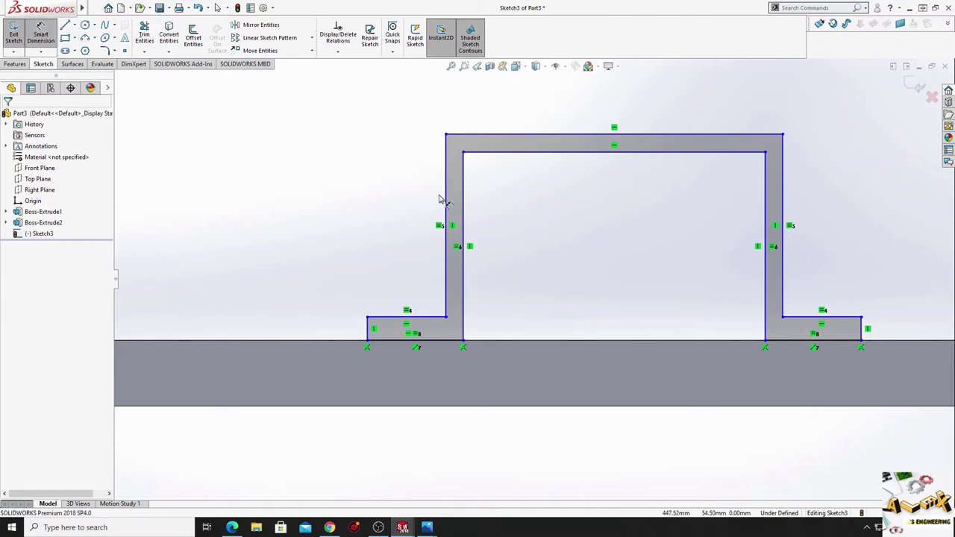
pyautogui.click(446, 206)
pyautogui.click(464, 207)
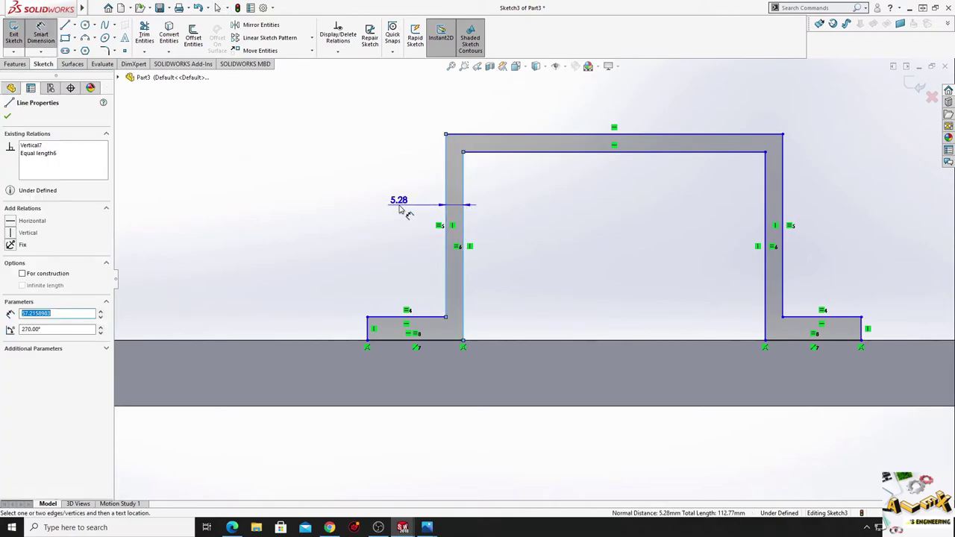
pyautogui.click(393, 212)
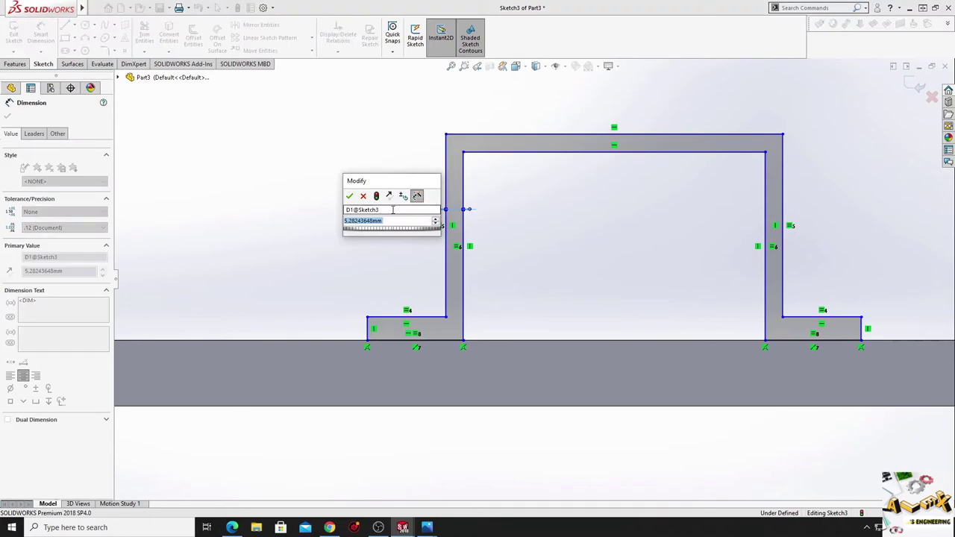
pyautogui.write('2')
pyautogui.press('Return')
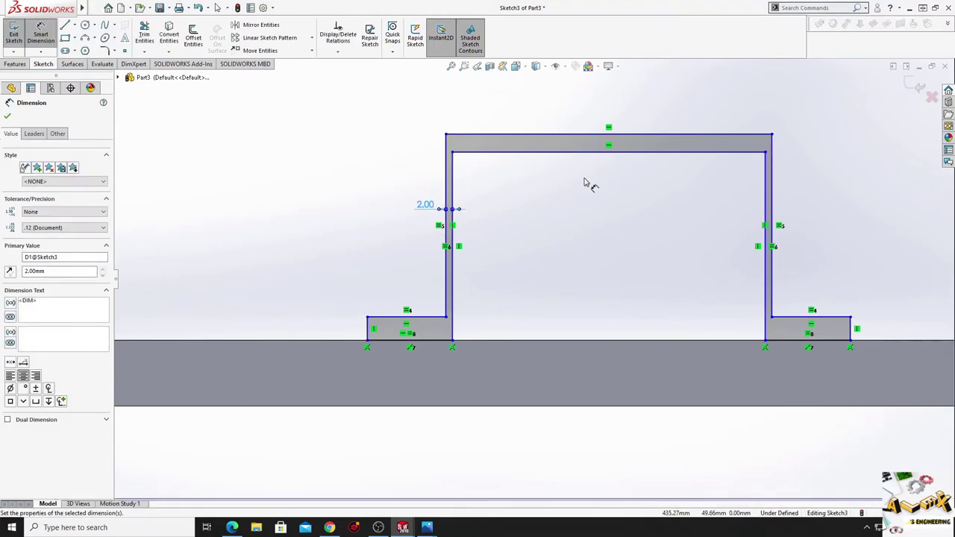
pyautogui.click(564, 153)
pyautogui.click(565, 135)
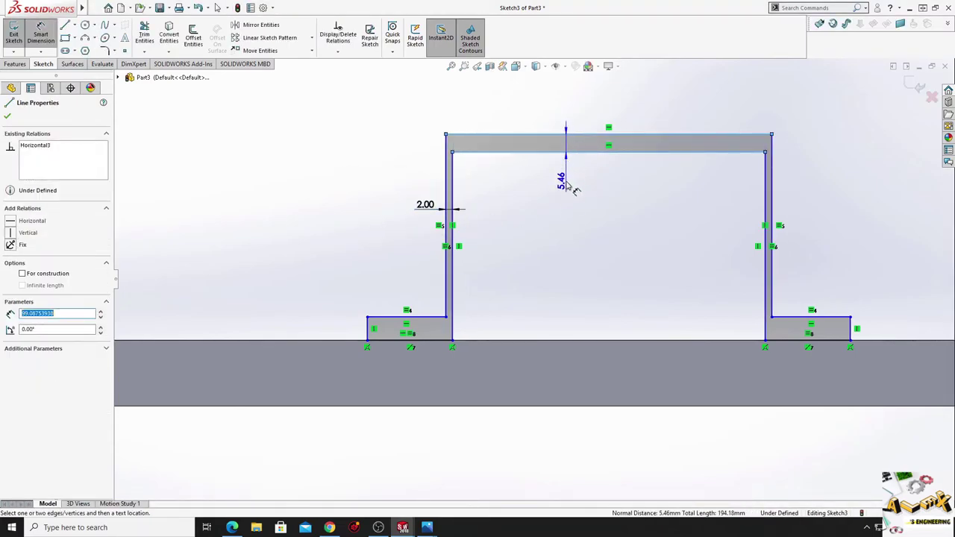
pyautogui.click(567, 183)
pyautogui.write('2')
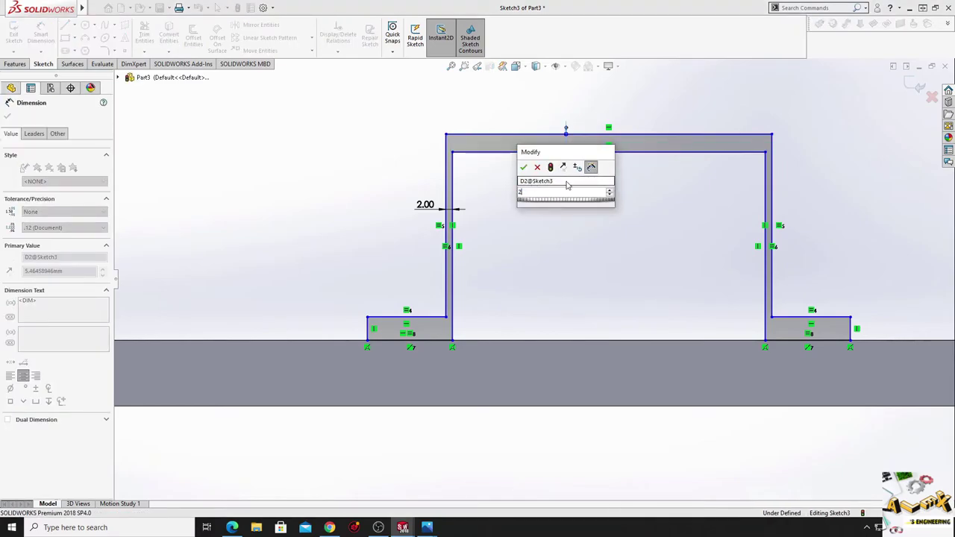
pyautogui.press('Return')
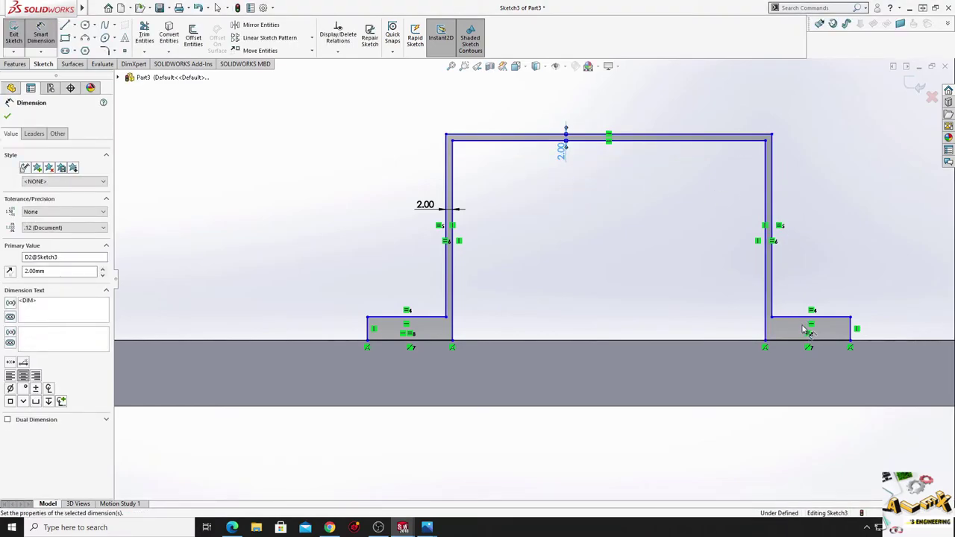
# Dimension the right foot's thickness at 2 mm.
pyautogui.click(799, 320)
pyautogui.click(792, 340)
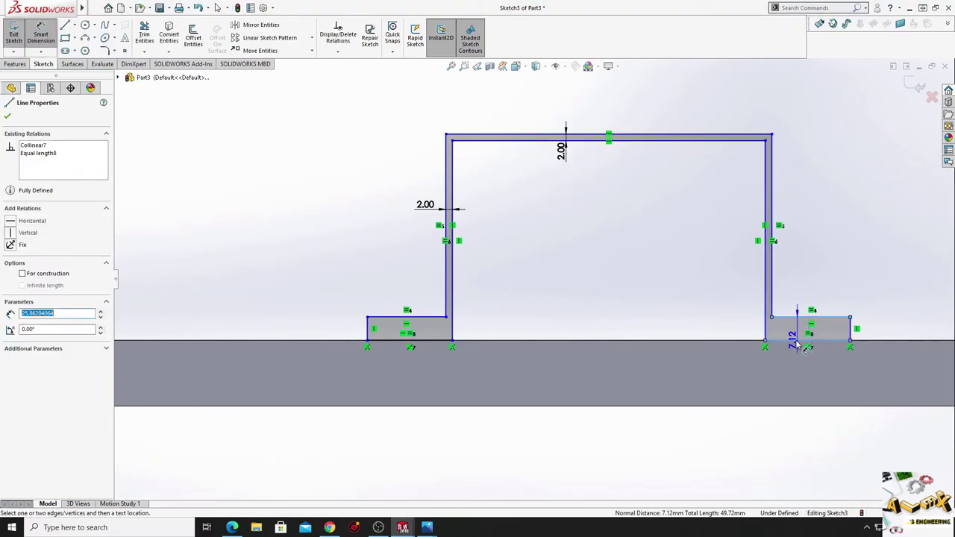
pyautogui.click(741, 338)
pyautogui.write('2')
pyautogui.press('Return')
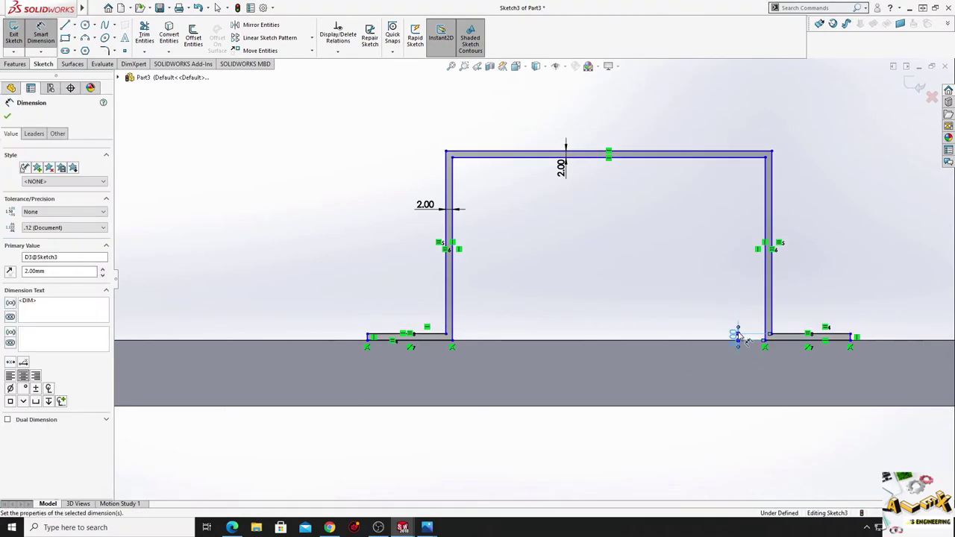
# Dimension the outer top line's width as 46 mm.
pyautogui.rightClick(320, 220)
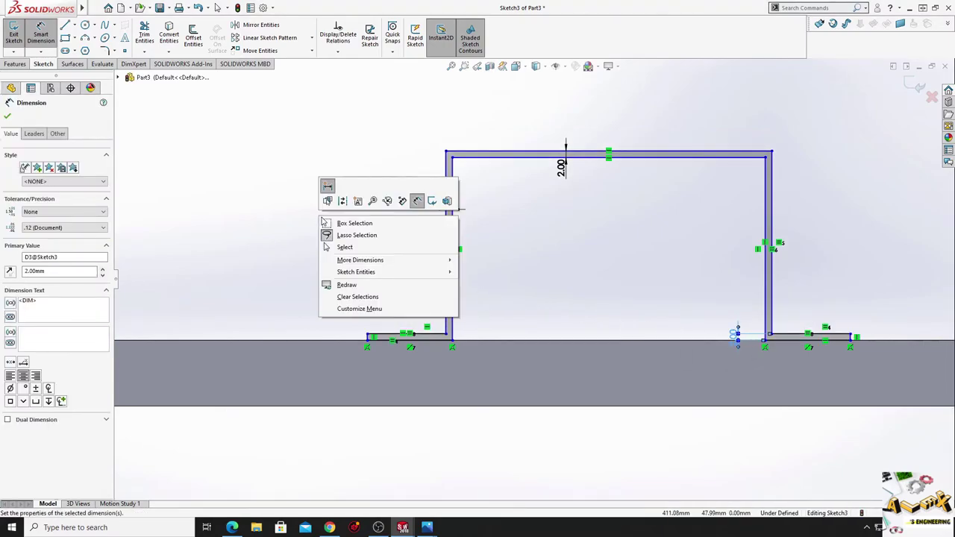
pyautogui.press('Escape')
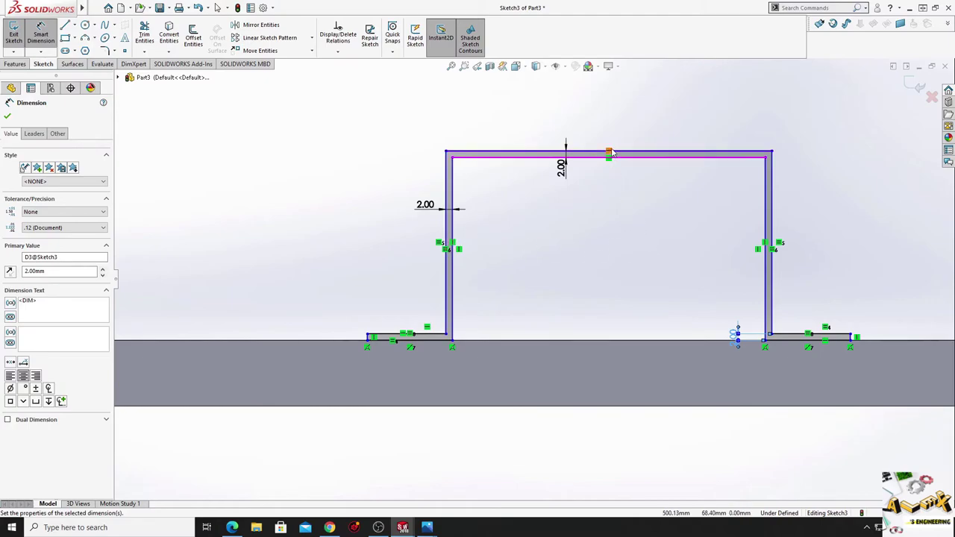
pyautogui.click(631, 155)
pyautogui.click(625, 119)
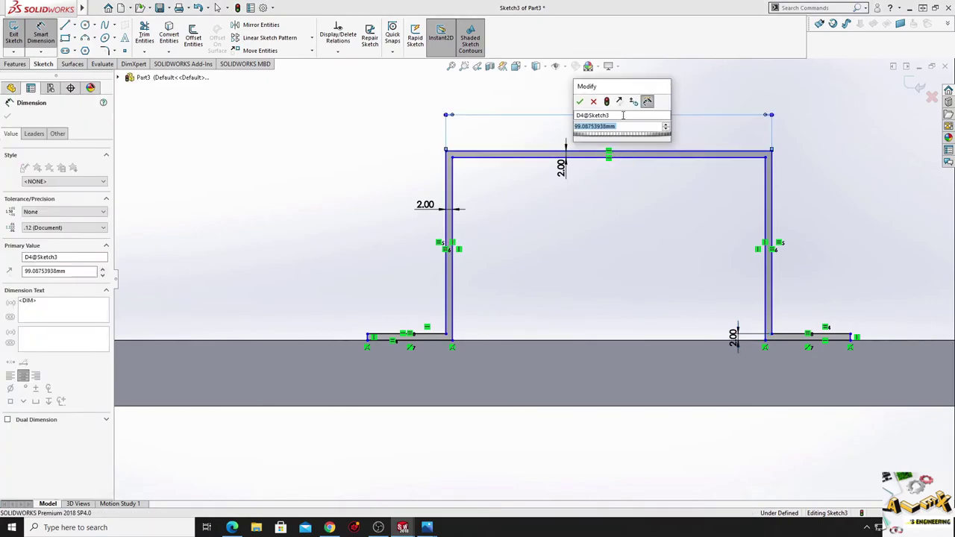
pyautogui.write('46')
pyautogui.press('Return')
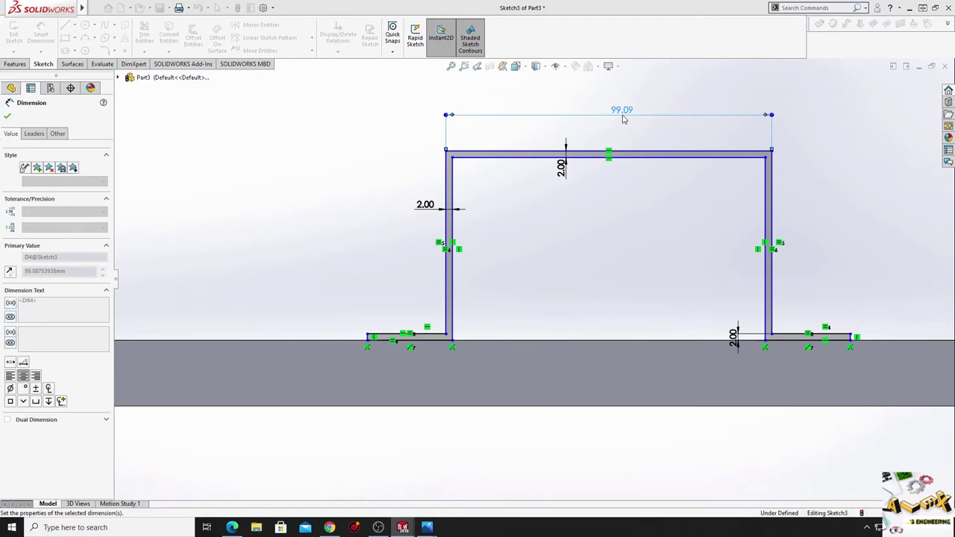
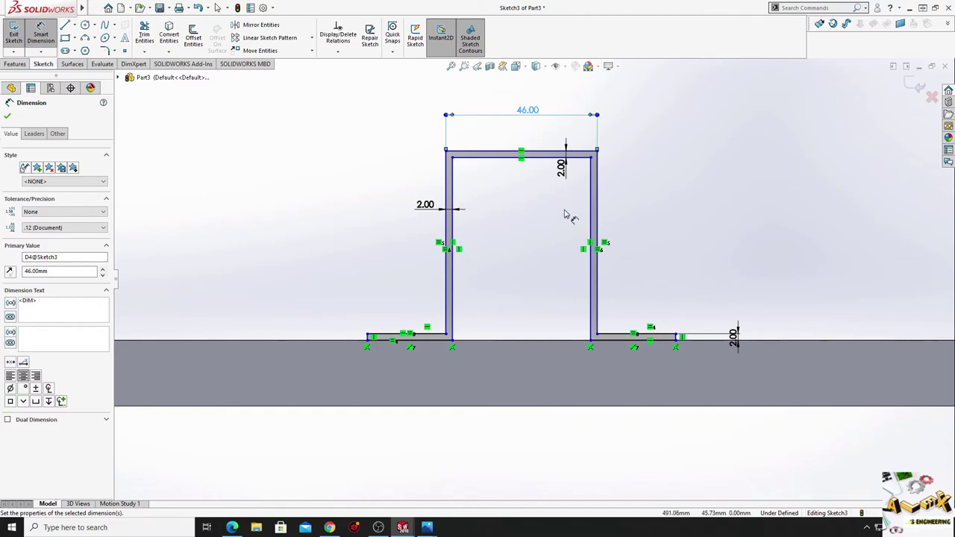
# Dimension the side profile's height to 22 mm and its left flange to 13 mm.
pyautogui.click(642, 337)
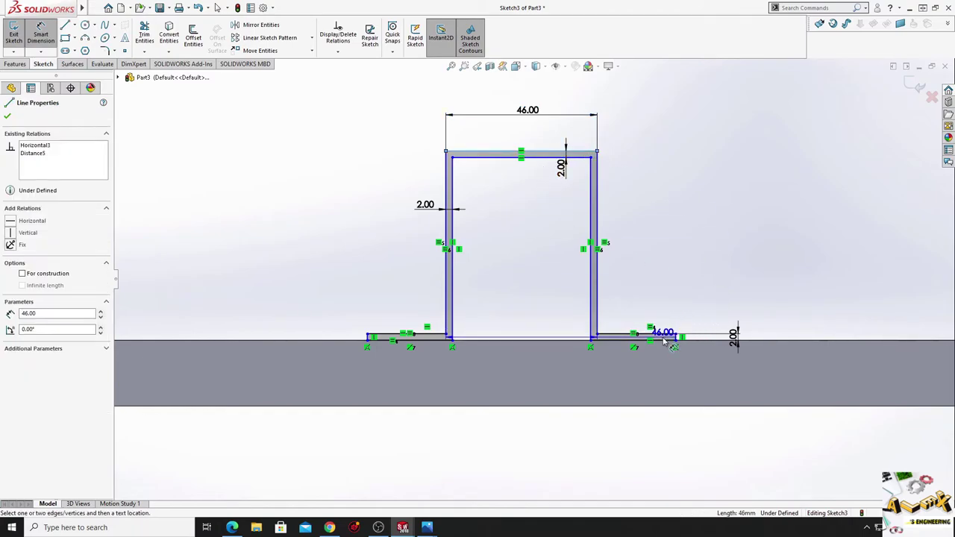
pyautogui.click(597, 153)
pyautogui.click(690, 258)
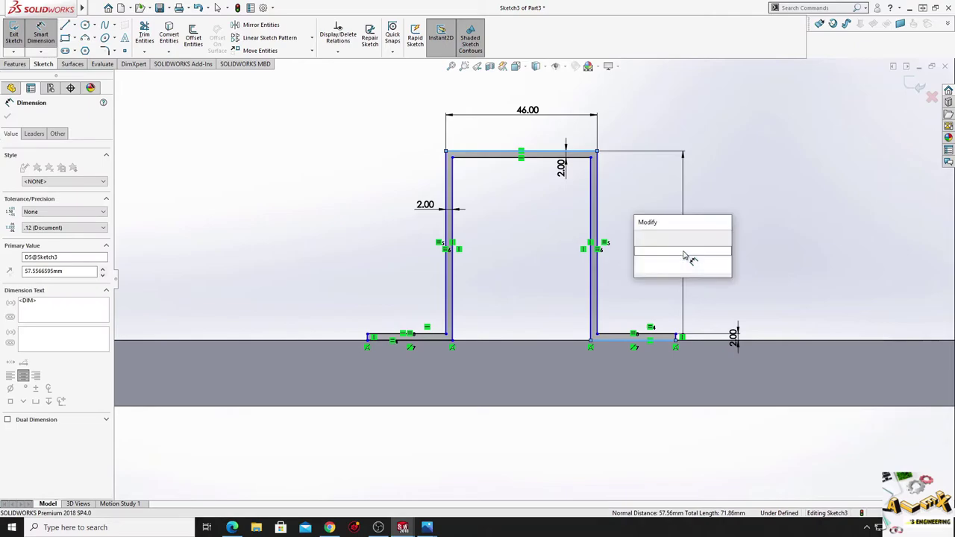
pyautogui.write('22')
pyautogui.press('Return')
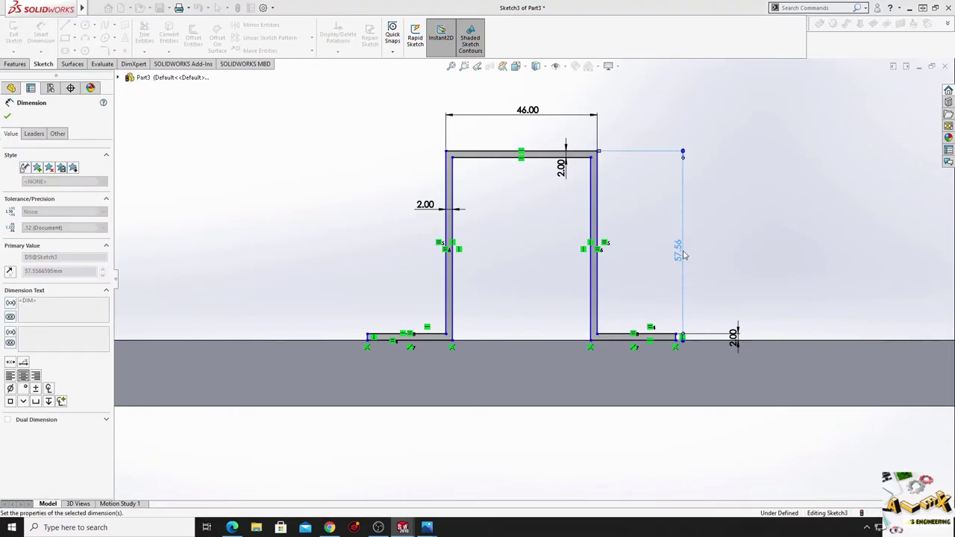
pyautogui.click(396, 336)
pyautogui.click(332, 304)
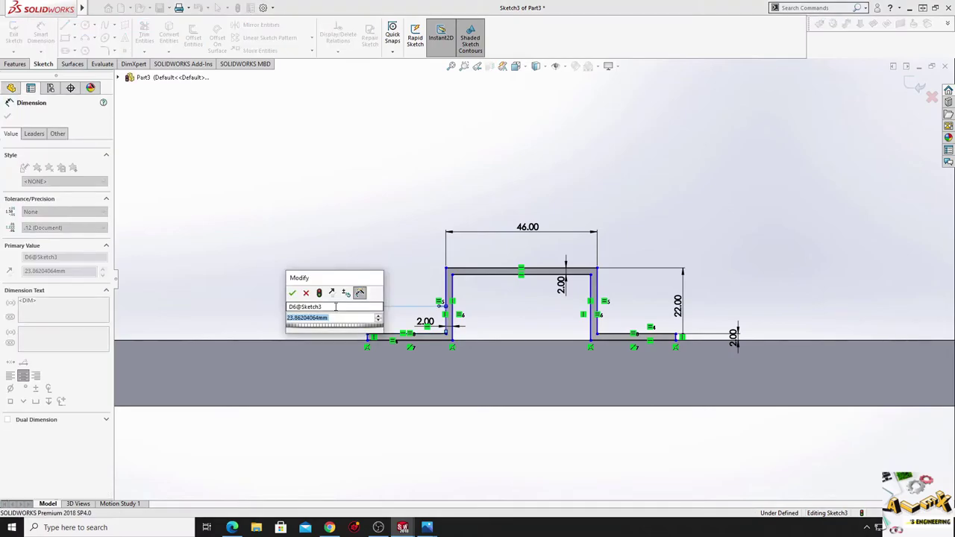
pyautogui.write('13')
pyautogui.press('Return')
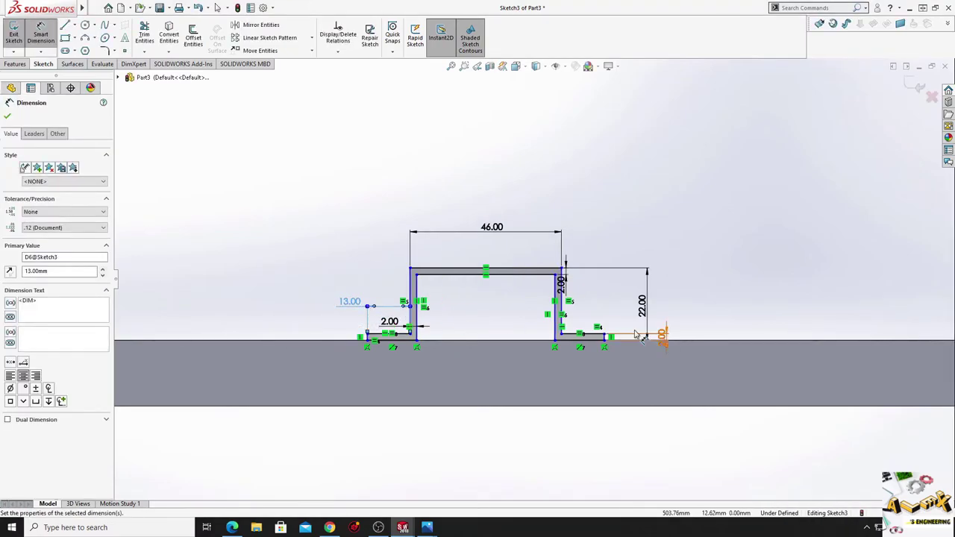
# Add a 177 mm dimension from the profile to the bar's right end, fully defining the sketch.
pyautogui.moveTo(584, 323)
pyautogui.keyDown('ctrl'); pyautogui.mouseDown(button='middle')
pyautogui.moveTo(518, 314)
pyautogui.moveTo(486, 336)
pyautogui.moveTo(550, 311)
pyautogui.moveTo(538, 291)
pyautogui.mouseUp(button='middle'); pyautogui.keyUp('ctrl')
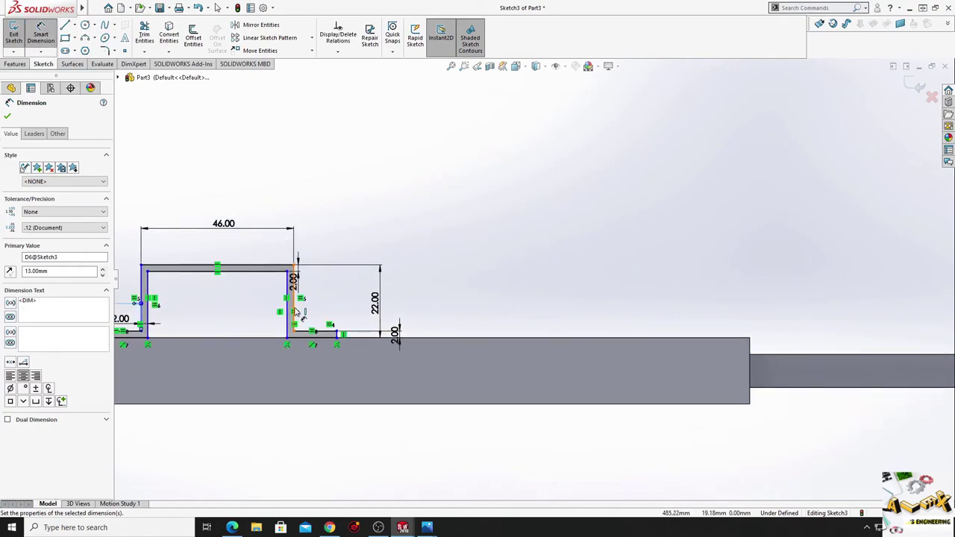
pyautogui.moveTo(373, 312)
pyautogui.mouseDown()
pyautogui.moveTo(752, 368)
pyautogui.moveTo(749, 354)
pyautogui.mouseUp()
pyautogui.click(716, 331)
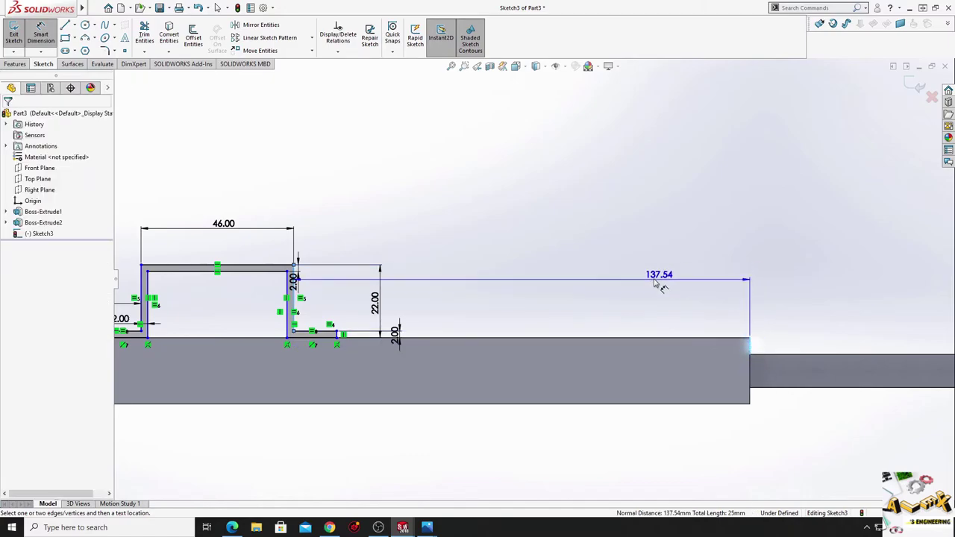
pyautogui.click(601, 283)
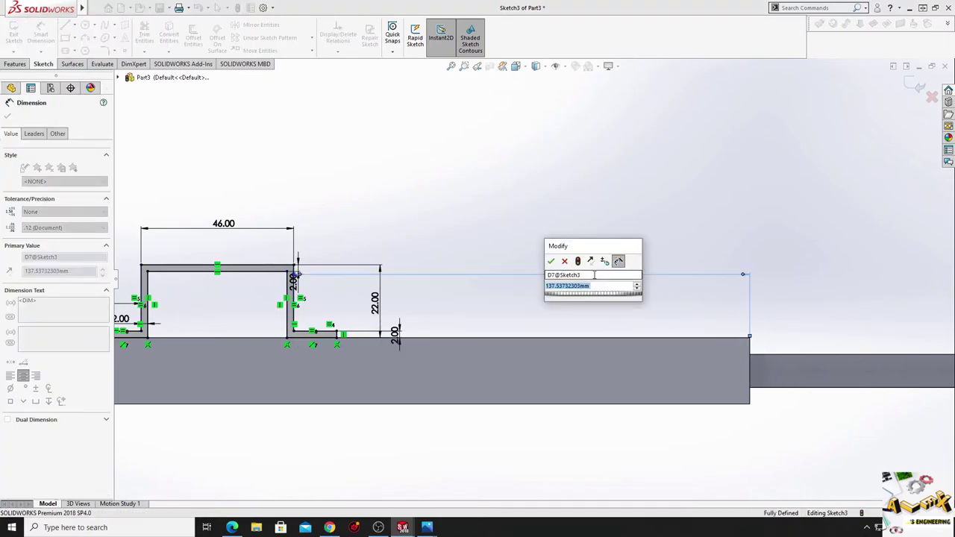
pyautogui.write('177')
pyautogui.press('Return')
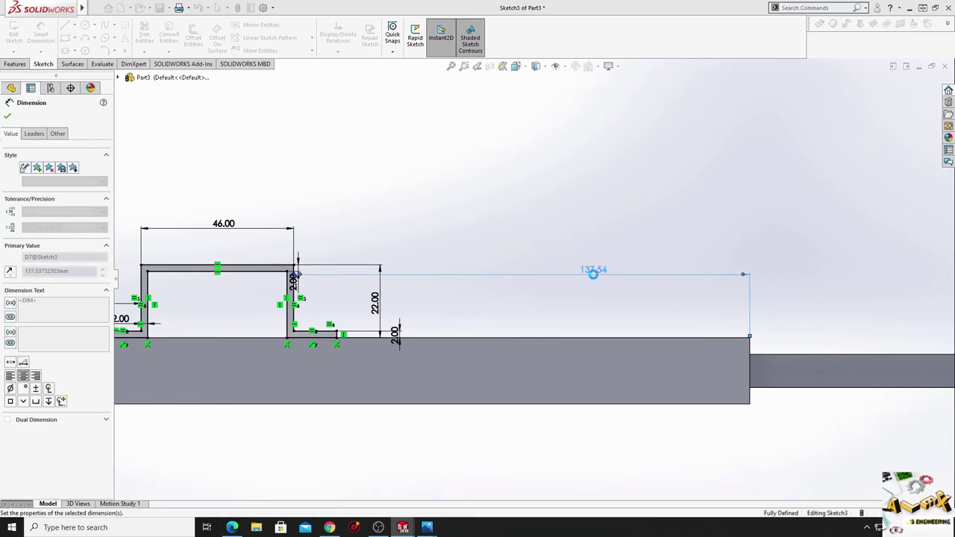
pyautogui.scroll(5, 516, 283)
pyautogui.scroll(-2, 437, 277)
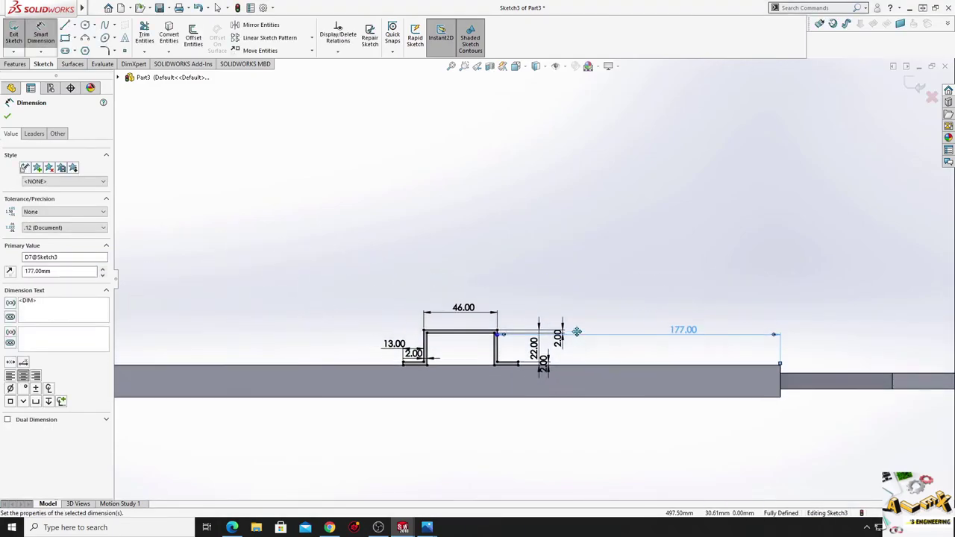
pyautogui.click(567, 272)
pyautogui.scroll(-1, 580, 279)
pyautogui.scroll(-2, 588, 301)
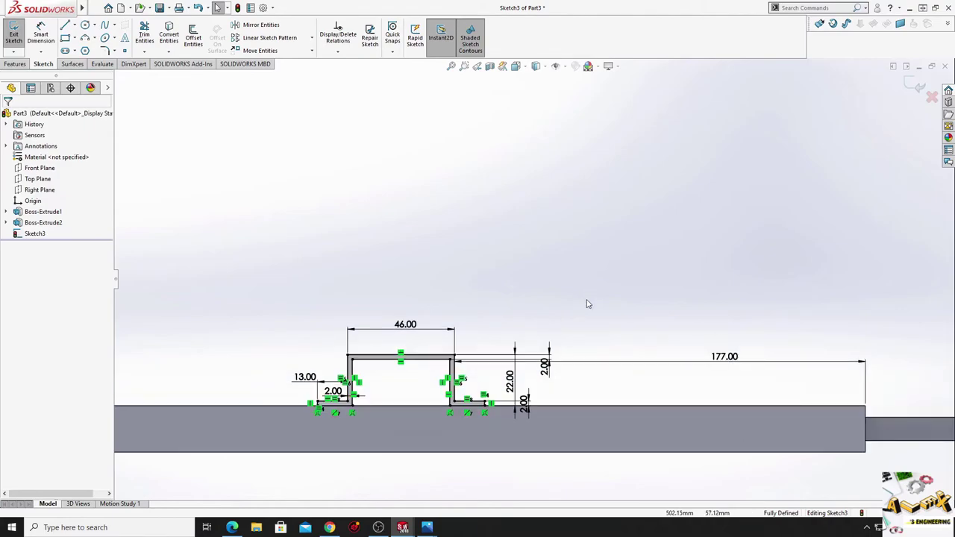
pyautogui.keyDown('ctrl'); pyautogui.moveTo(589, 300); pyautogui.dragTo(607, 230, button='middle'); pyautogui.keyUp('ctrl')
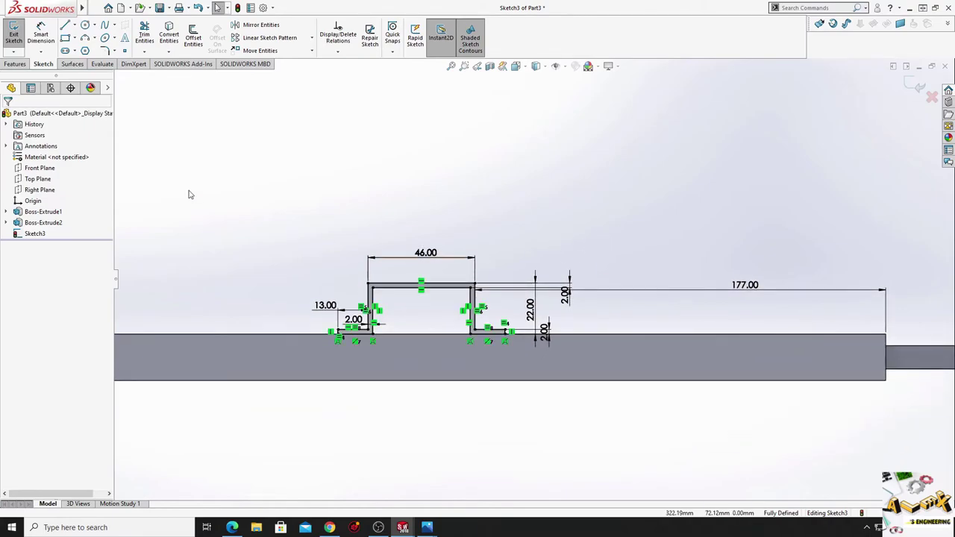
# Extrude the side profile as a boss Up To Surface, ending at the bar's face.
pyautogui.click(16, 65)
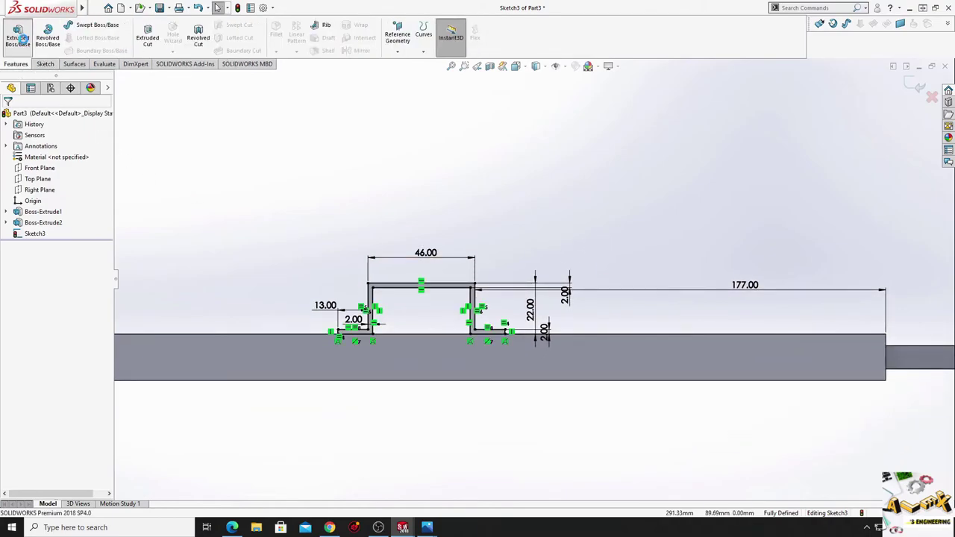
pyautogui.click(18, 34)
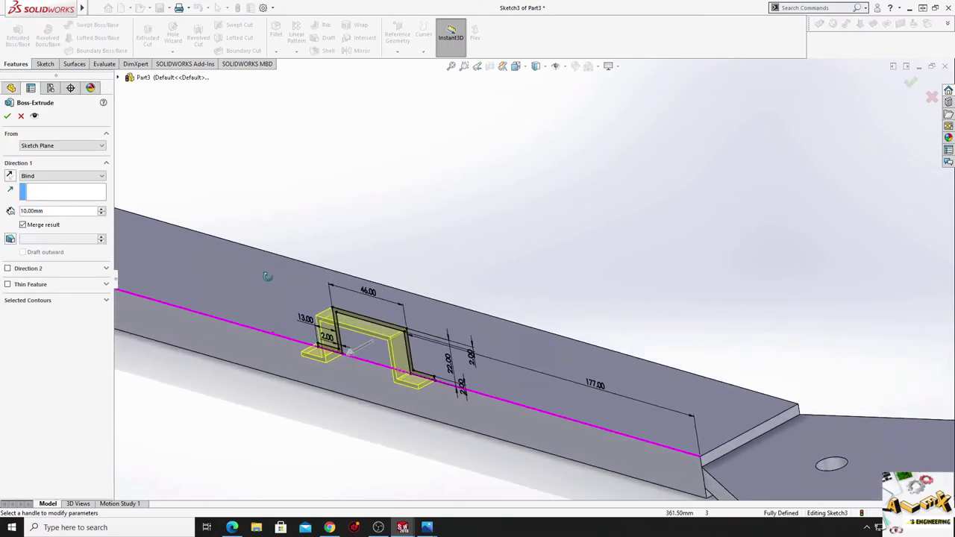
pyautogui.click(47, 176)
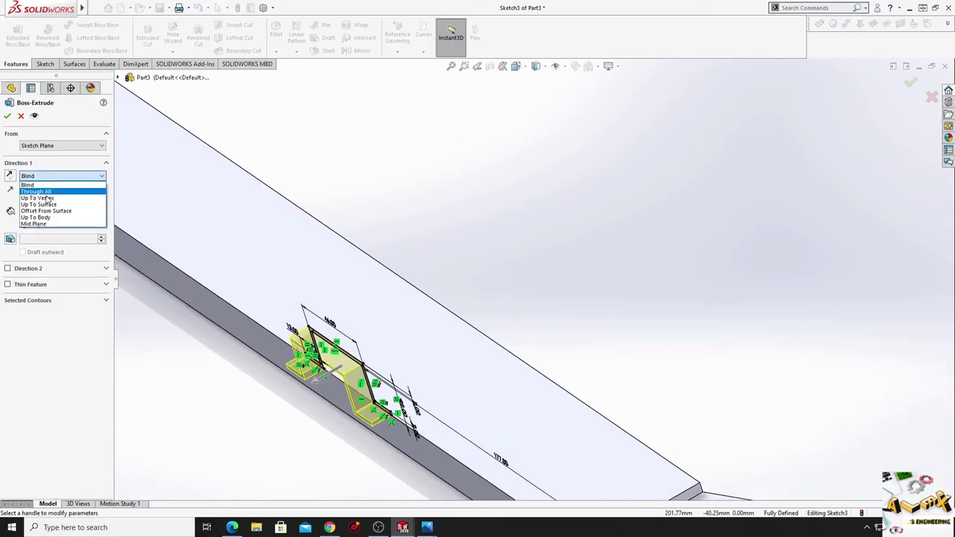
pyautogui.click(45, 202)
pyautogui.moveTo(222, 240)
pyautogui.mouseDown(button='middle')
pyautogui.moveTo(236, 273)
pyautogui.moveTo(223, 367)
pyautogui.moveTo(337, 385)
pyautogui.moveTo(157, 302)
pyautogui.mouseUp(button='middle')
pyautogui.click(226, 393)
pyautogui.click(8, 116)
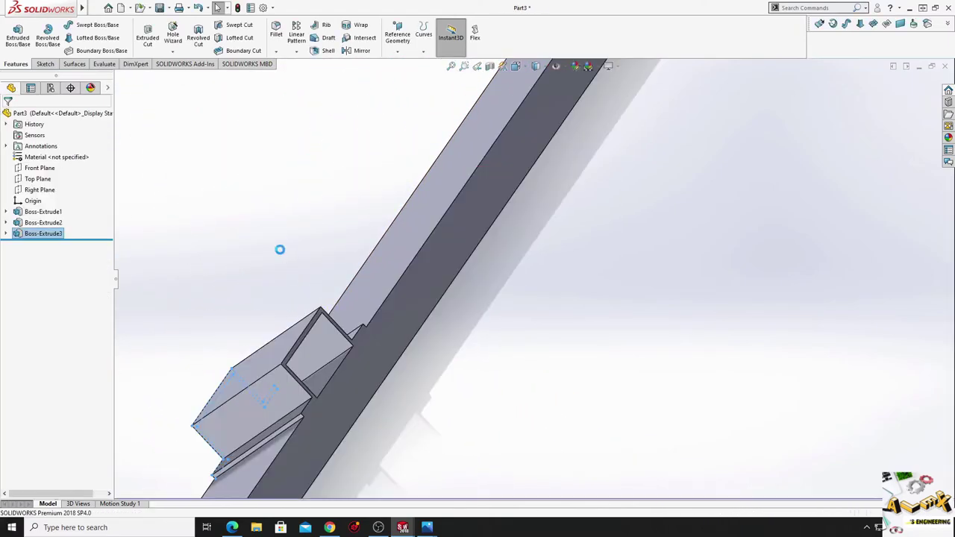
# Orbit, pan and zoom along the bar to inspect the new bracket block.
pyautogui.moveTo(467, 405)
pyautogui.mouseDown(button='middle')
pyautogui.moveTo(524, 414)
pyautogui.moveTo(641, 400)
pyautogui.moveTo(768, 476)
pyautogui.moveTo(481, 373)
pyautogui.moveTo(602, 426)
pyautogui.moveTo(475, 410)
pyautogui.moveTo(443, 379)
pyautogui.moveTo(505, 315)
pyautogui.moveTo(420, 284)
pyautogui.moveTo(406, 302)
pyautogui.moveTo(409, 327)
pyautogui.moveTo(367, 358)
pyautogui.moveTo(385, 374)
pyautogui.mouseUp(button='middle')
pyautogui.moveTo(667, 335)
pyautogui.keyDown('ctrl'); pyautogui.mouseDown(button='middle')
pyautogui.moveTo(458, 358)
pyautogui.moveTo(482, 365)
pyautogui.moveTo(423, 383)
pyautogui.moveTo(426, 390)
pyautogui.mouseUp(button='middle'); pyautogui.keyUp('ctrl')
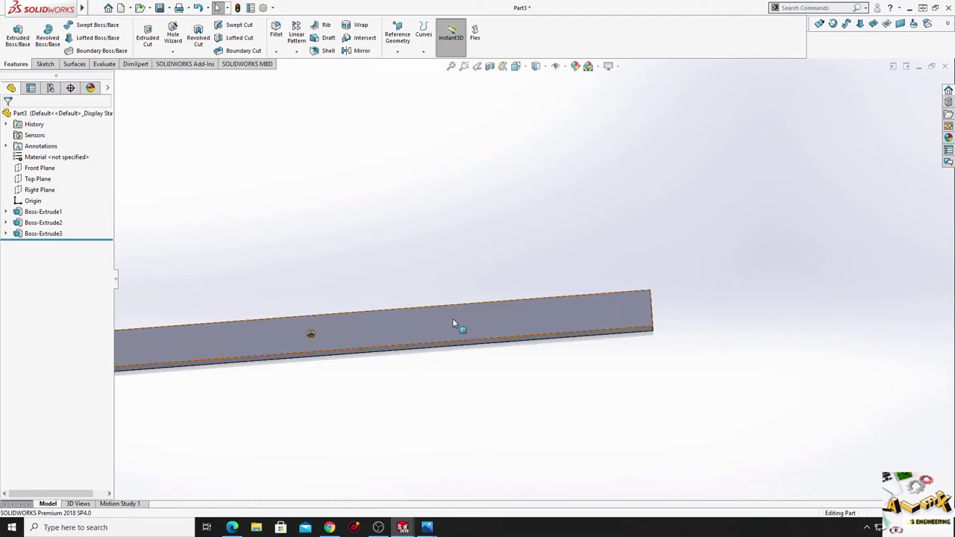
pyautogui.keyDown('ctrl'); pyautogui.moveTo(452, 318); pyautogui.dragTo(438, 341, button='middle'); pyautogui.keyUp('ctrl')
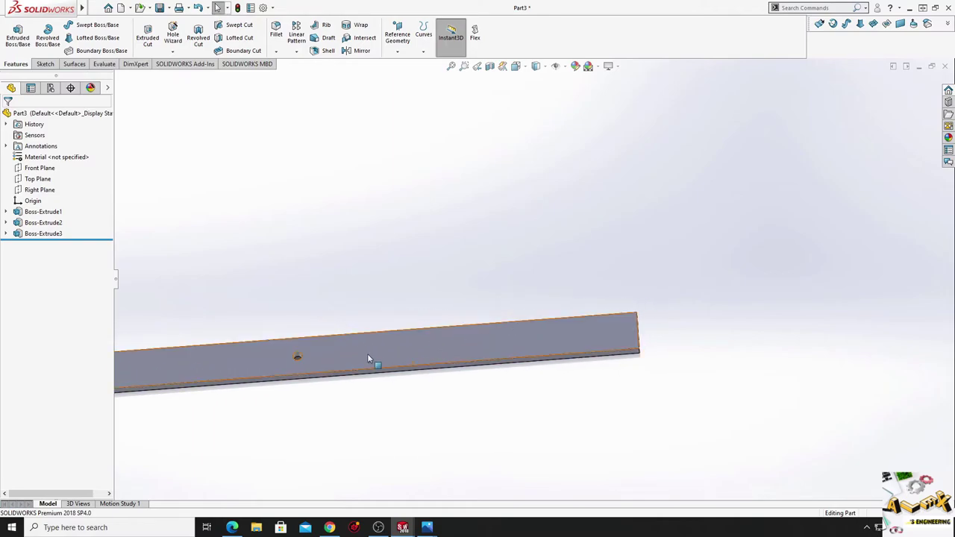
pyautogui.scroll(5, 367, 358)
pyautogui.moveTo(394, 351)
pyautogui.mouseDown(button='middle')
pyautogui.moveTo(383, 458)
pyautogui.moveTo(401, 392)
pyautogui.moveTo(435, 403)
pyautogui.mouseUp(button='middle')
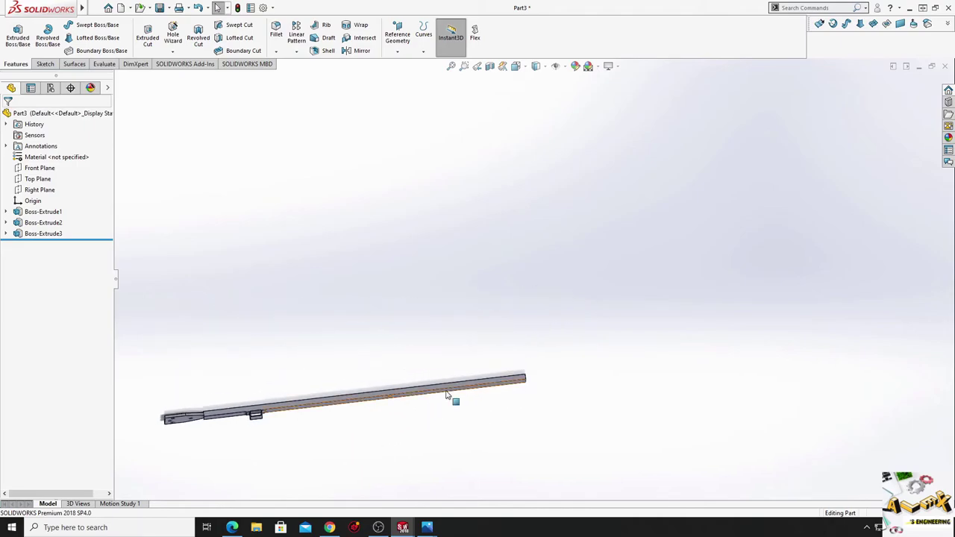
pyautogui.scroll(-3, 447, 396)
pyautogui.scroll(-2, 448, 396)
# Start a new sketch on the bar's face and view it Normal To.
pyautogui.click(496, 326)
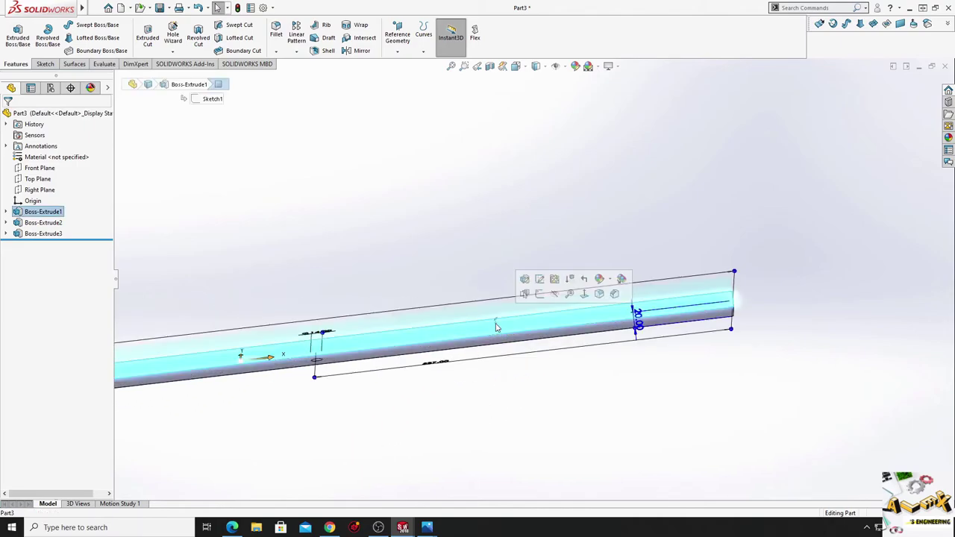
pyautogui.click(540, 293)
pyautogui.click(39, 244)
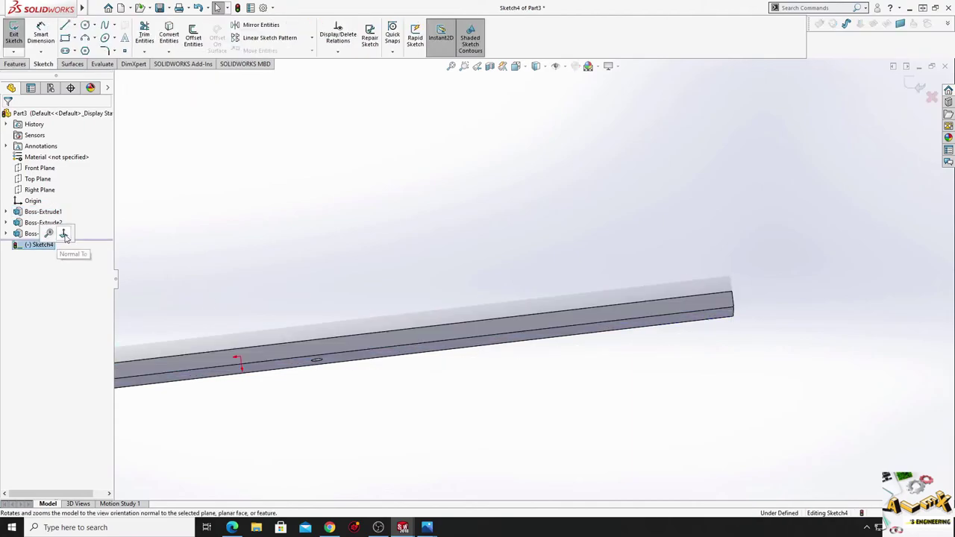
pyautogui.click(65, 235)
pyautogui.scroll(-2, 531, 281)
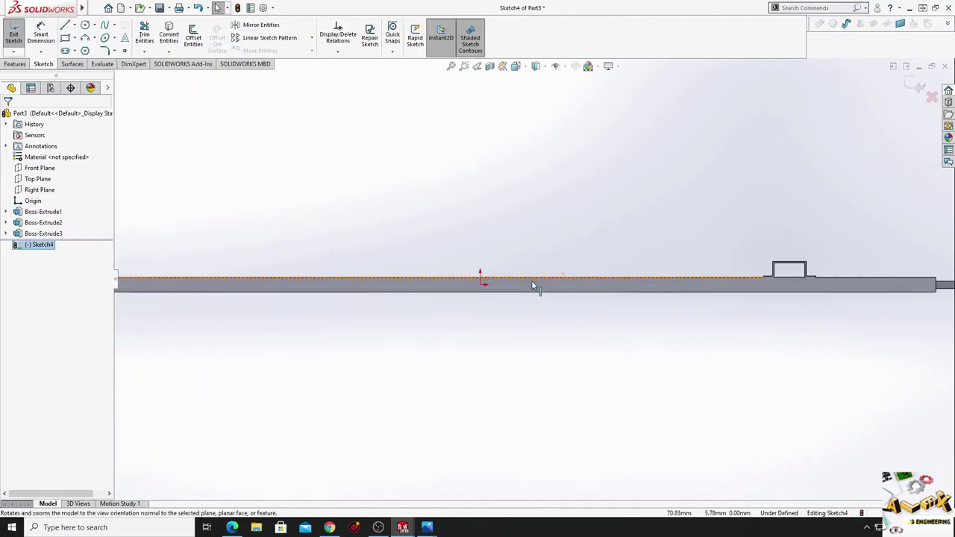
pyautogui.scroll(-1, 433, 295)
pyautogui.scroll(-2, 440, 342)
pyautogui.scroll(-1, 367, 343)
pyautogui.keyDown('ctrl'); pyautogui.moveTo(368, 344); pyautogui.dragTo(420, 326, button='middle'); pyautogui.keyUp('ctrl')
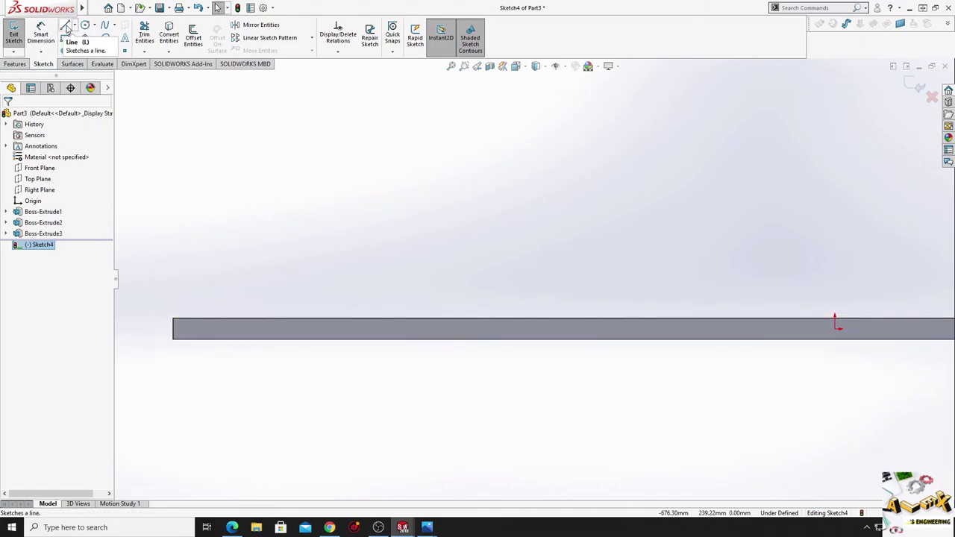
# Draw a slanted, a horizontal and a slanted line forming a trapezoid on the bar's top edge.
pyautogui.click(66, 26)
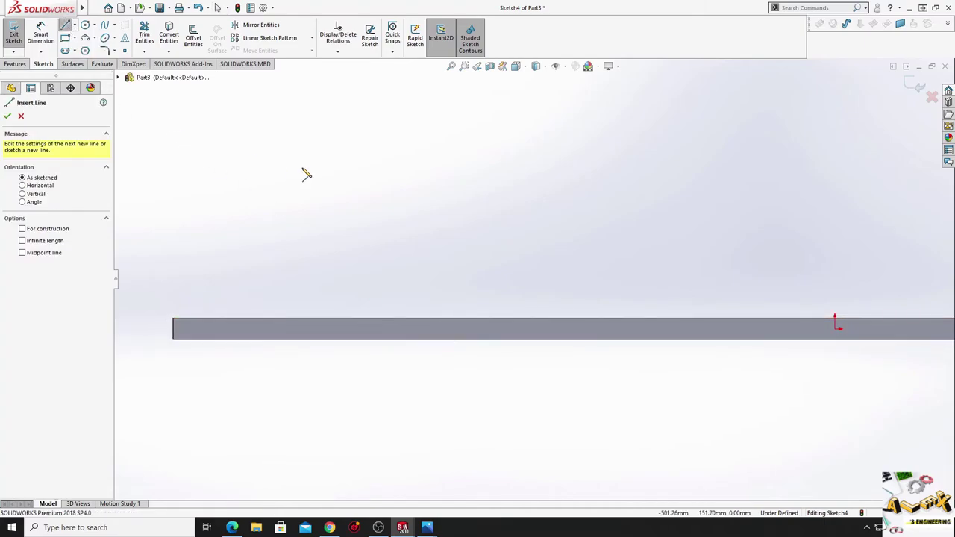
pyautogui.click(330, 319)
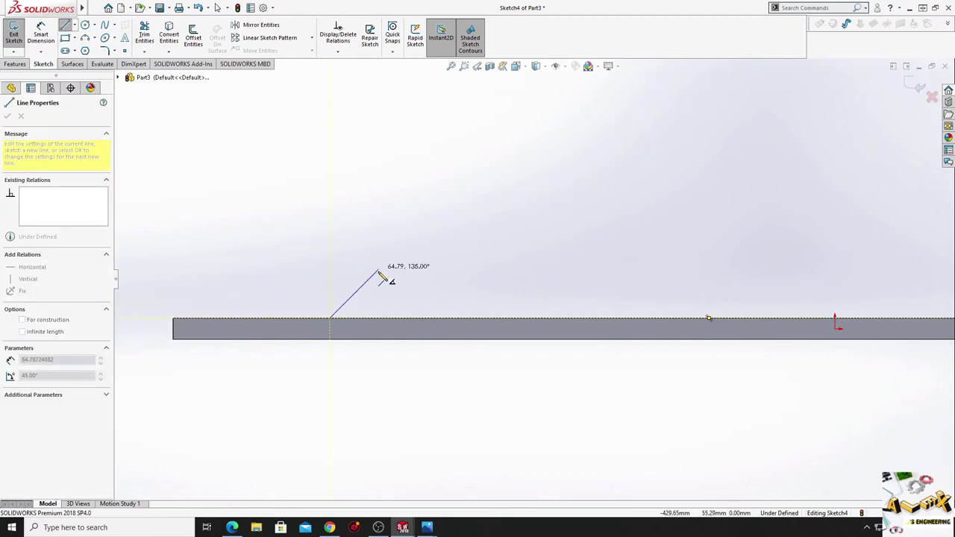
pyautogui.click(380, 282)
pyautogui.click(506, 282)
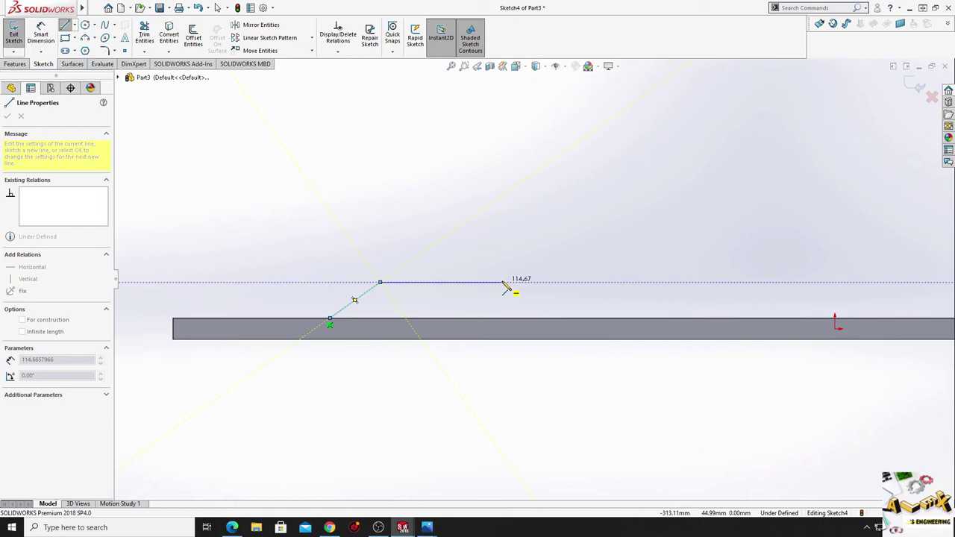
pyautogui.click(561, 319)
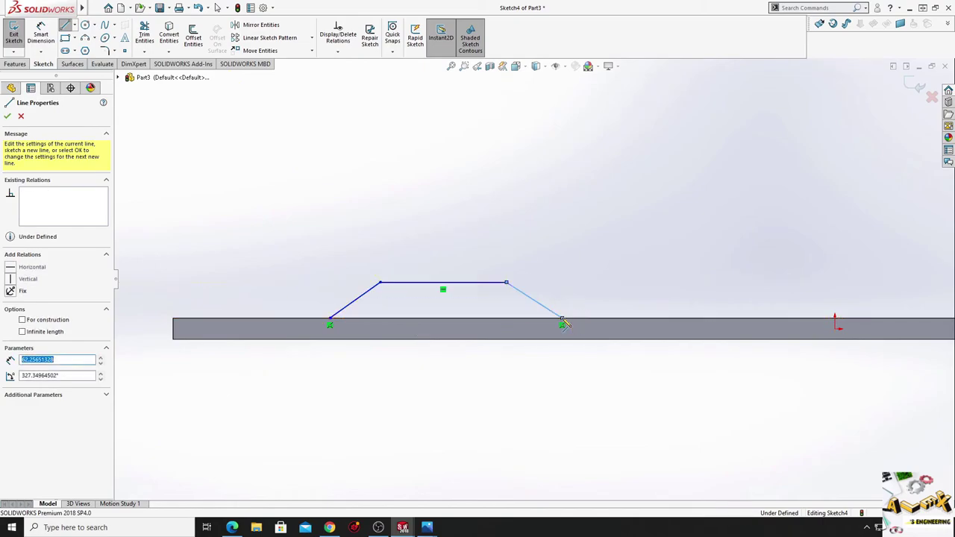
pyautogui.press('Escape')
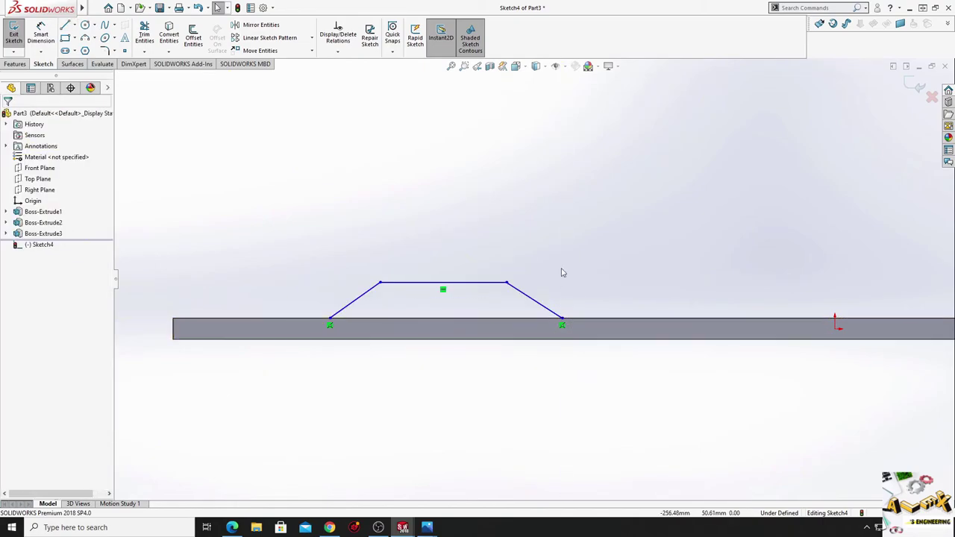
# Draw a centerline along the bar from its left end to the trapezoid's corner.
pyautogui.click(73, 25)
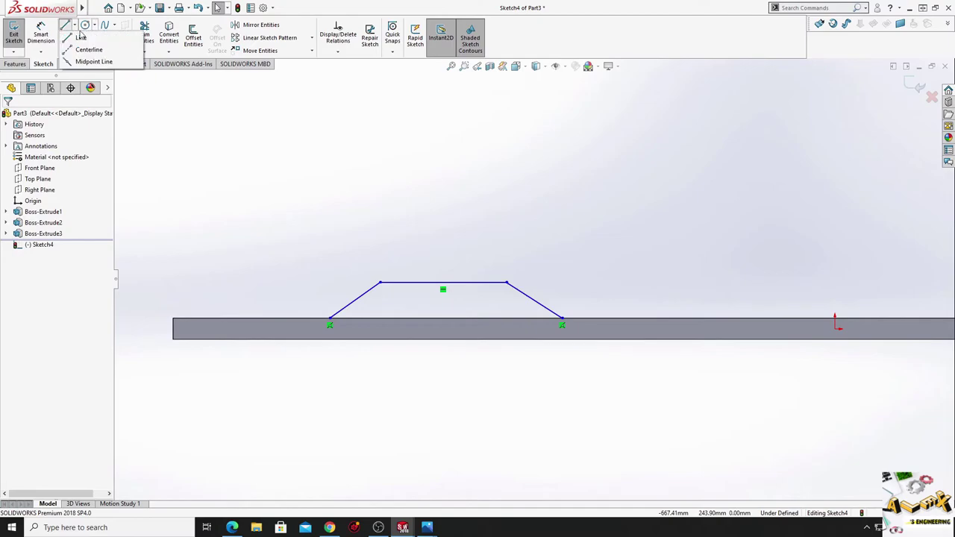
pyautogui.click(86, 47)
pyautogui.click(173, 328)
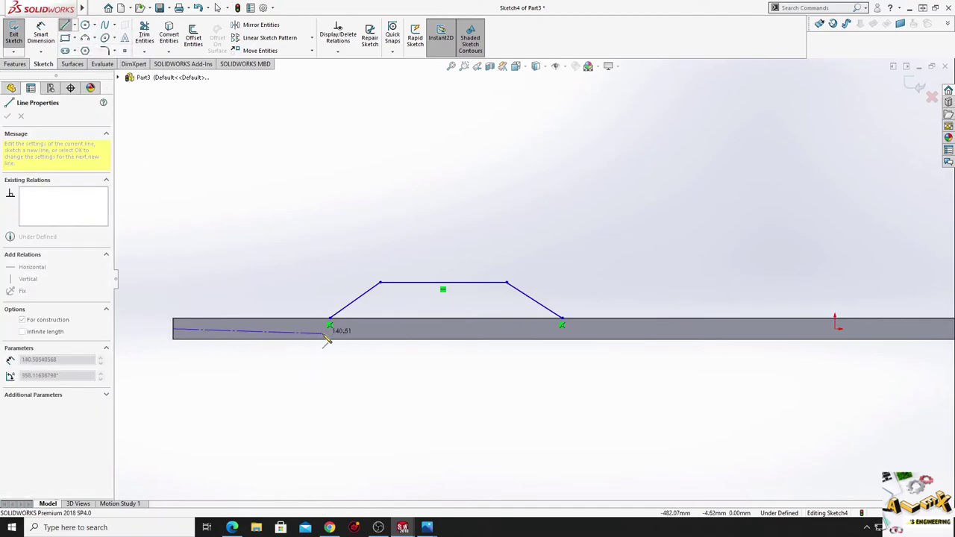
pyautogui.click(252, 328)
pyautogui.rightClick(292, 253)
pyautogui.click(313, 258)
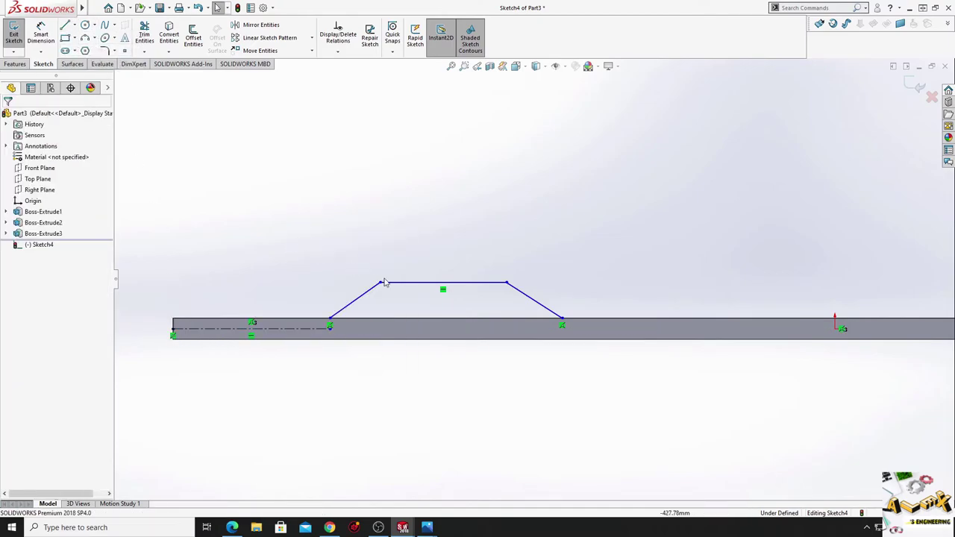
# Mirror the trapezoid's three lines about the centerline to below the bar.
pyautogui.click(250, 28)
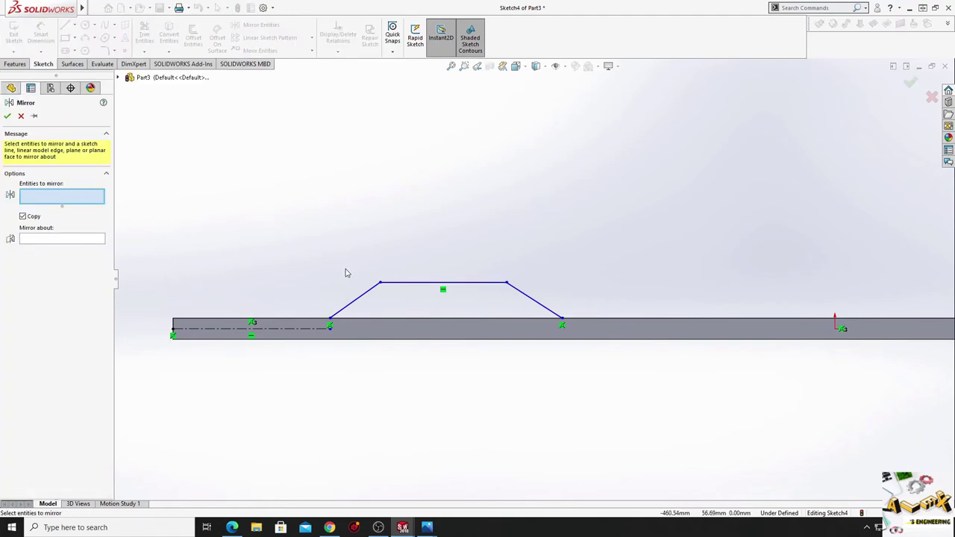
pyautogui.click(391, 288)
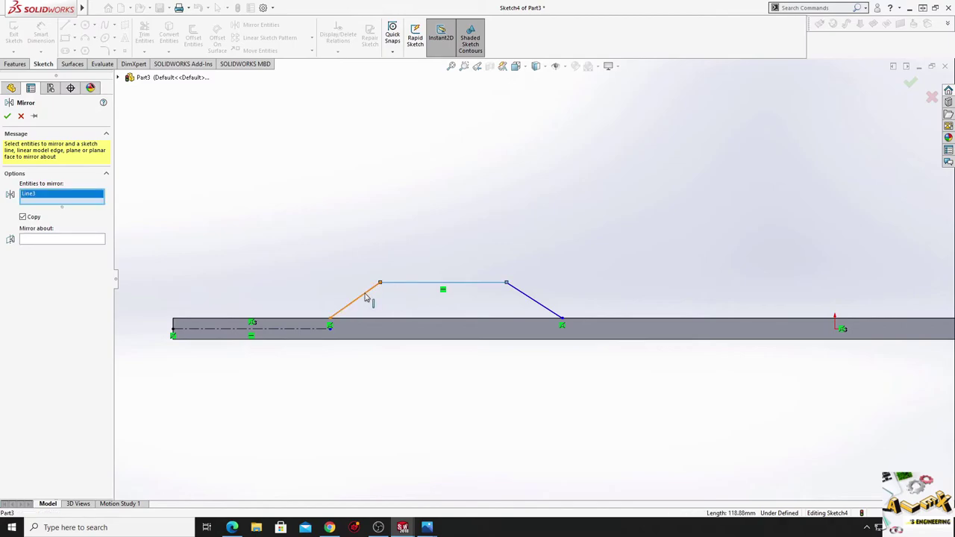
pyautogui.click(366, 297)
pyautogui.click(528, 300)
pyautogui.click(82, 254)
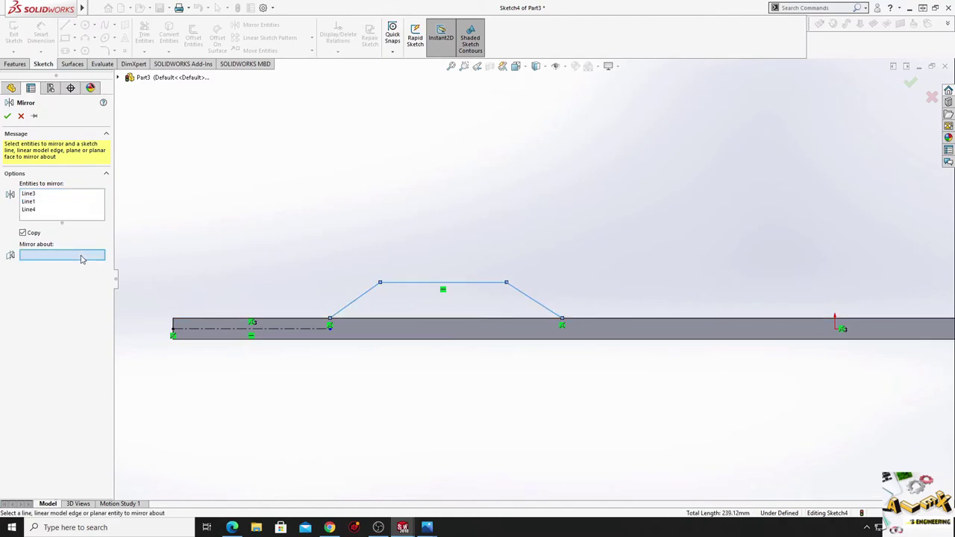
pyautogui.click(298, 329)
pyautogui.click(7, 116)
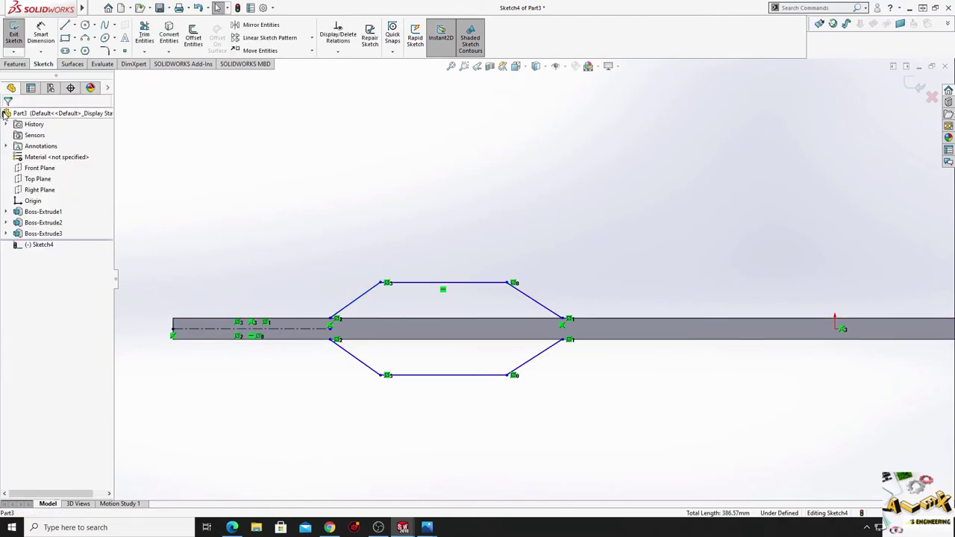
# Close both hexagon ends with vertical lines.
pyautogui.click(66, 24)
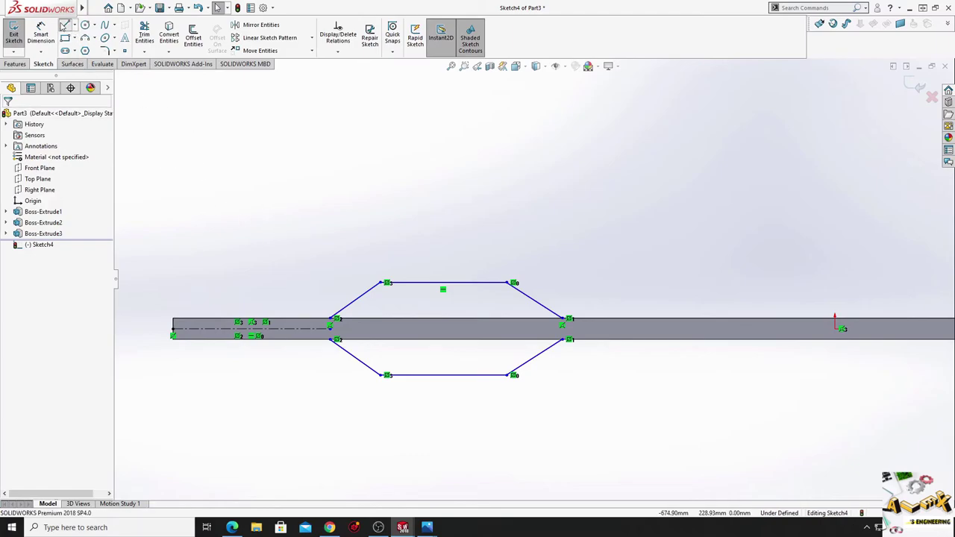
pyautogui.moveTo(330, 318); pyautogui.dragTo(331, 339)
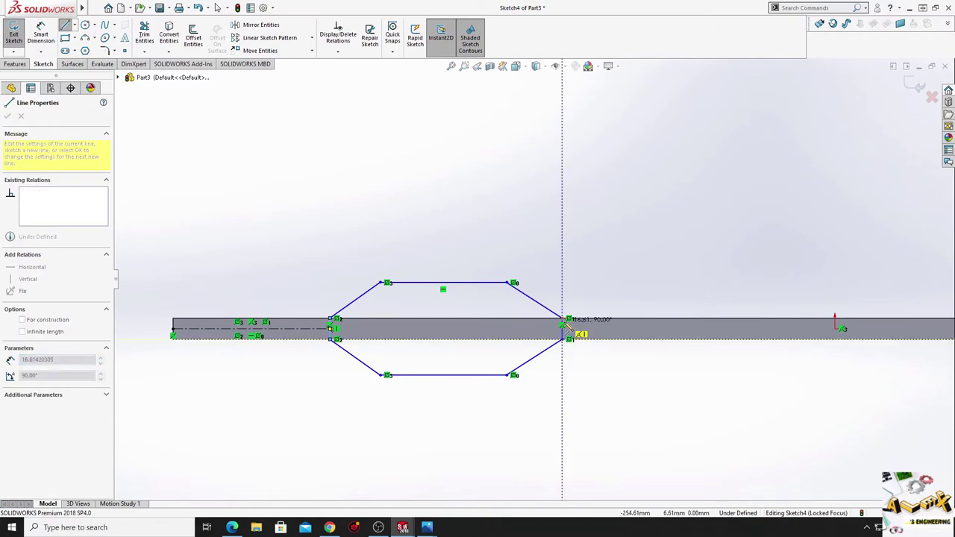
pyautogui.moveTo(569, 340); pyautogui.dragTo(570, 318)
pyautogui.press('Escape')
pyautogui.press('Escape')
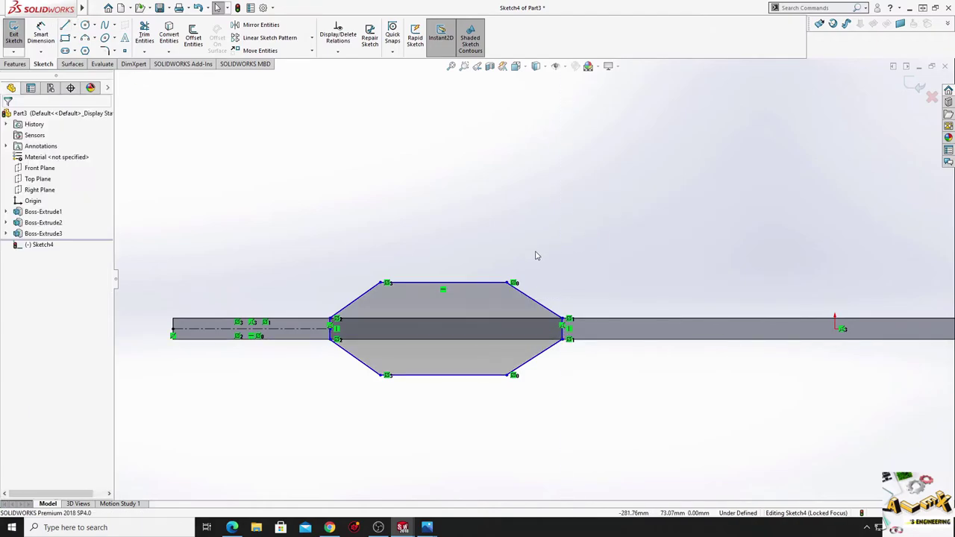
pyautogui.scroll(-3, 537, 258)
pyautogui.moveTo(537, 260)
pyautogui.keyDown('ctrl'); pyautogui.mouseDown(button='middle')
pyautogui.moveTo(596, 180)
pyautogui.moveTo(634, 183)
pyautogui.mouseUp(button='middle'); pyautogui.keyUp('ctrl')
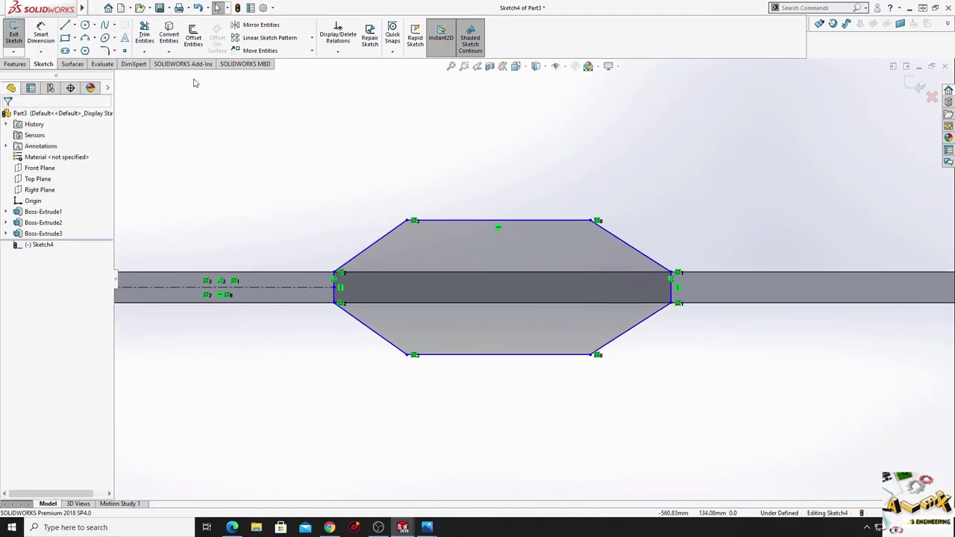
pyautogui.click(54, 39)
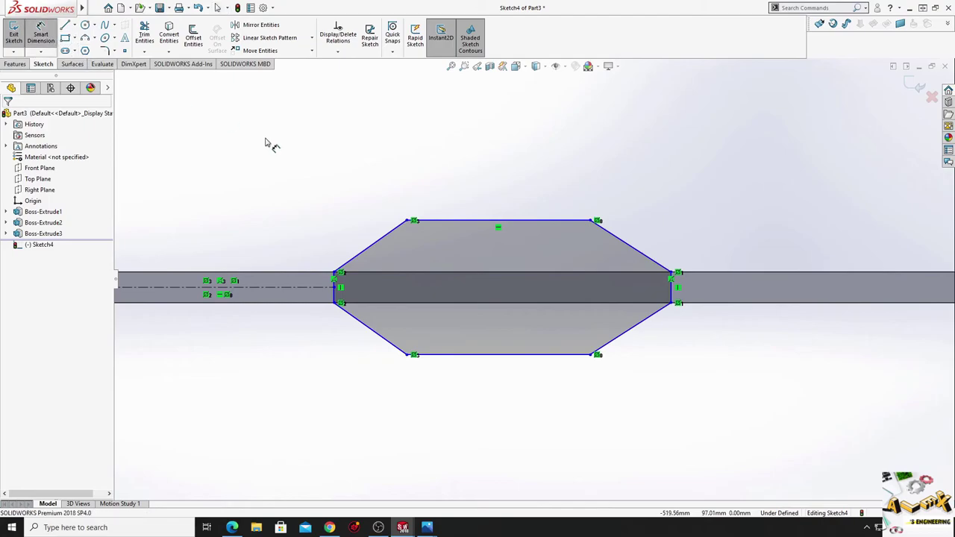
# Dimension the hexagon's top edge to 90 mm.
pyautogui.click(500, 222)
pyautogui.click(492, 169)
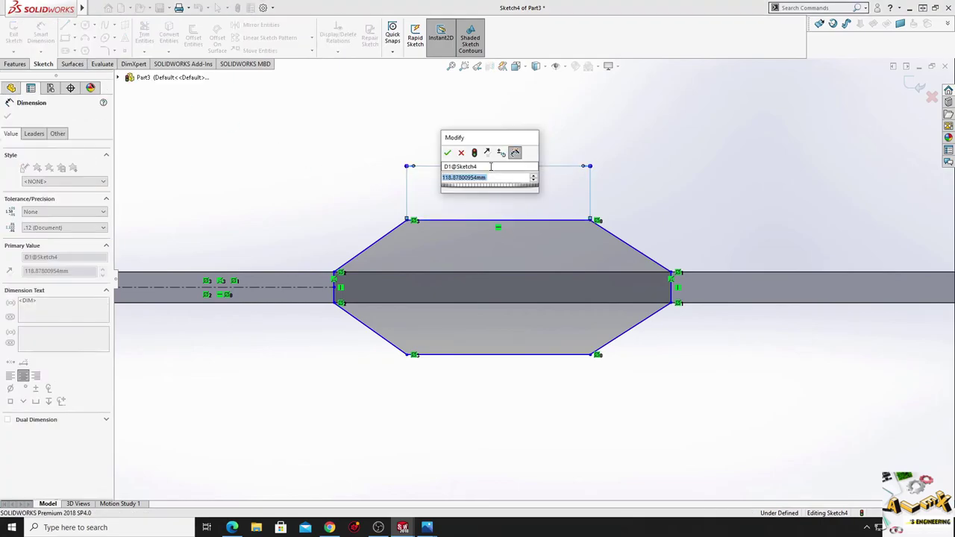
pyautogui.write('90')
pyautogui.press('Return')
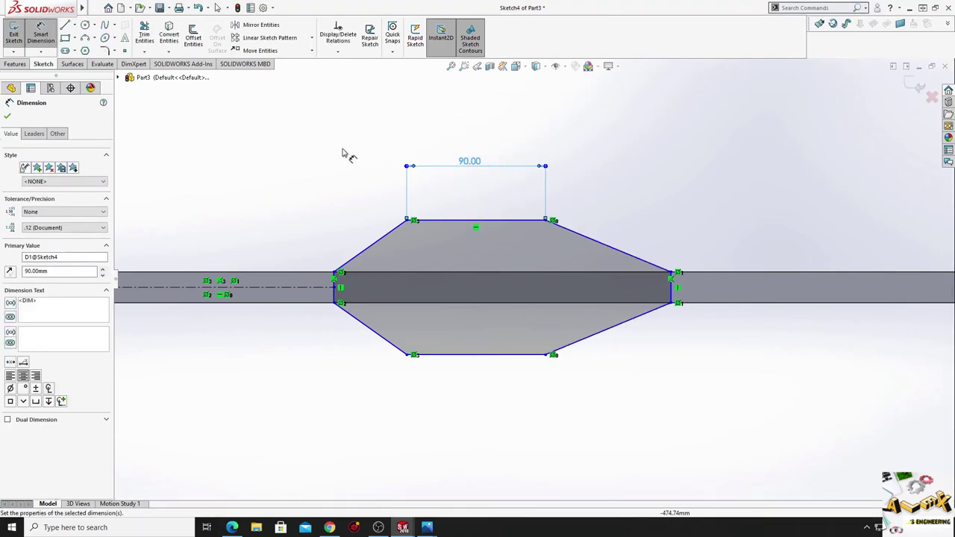
# Make the upper-left and upper-right slanted lines equal in length.
pyautogui.rightClick(274, 165)
pyautogui.click(302, 196)
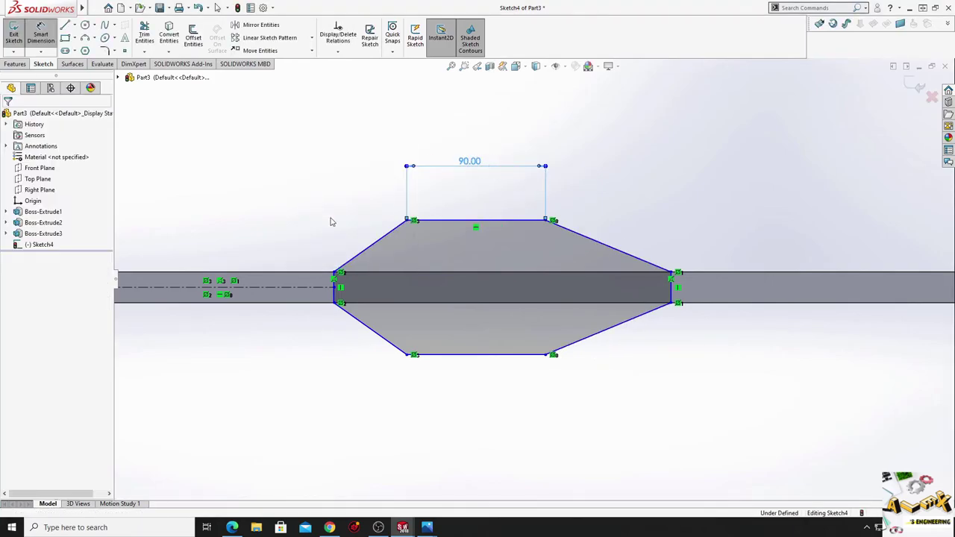
pyautogui.click(375, 244)
pyautogui.keyDown('ctrl'); pyautogui.click(603, 250); pyautogui.keyUp('ctrl')
pyautogui.click(703, 215)
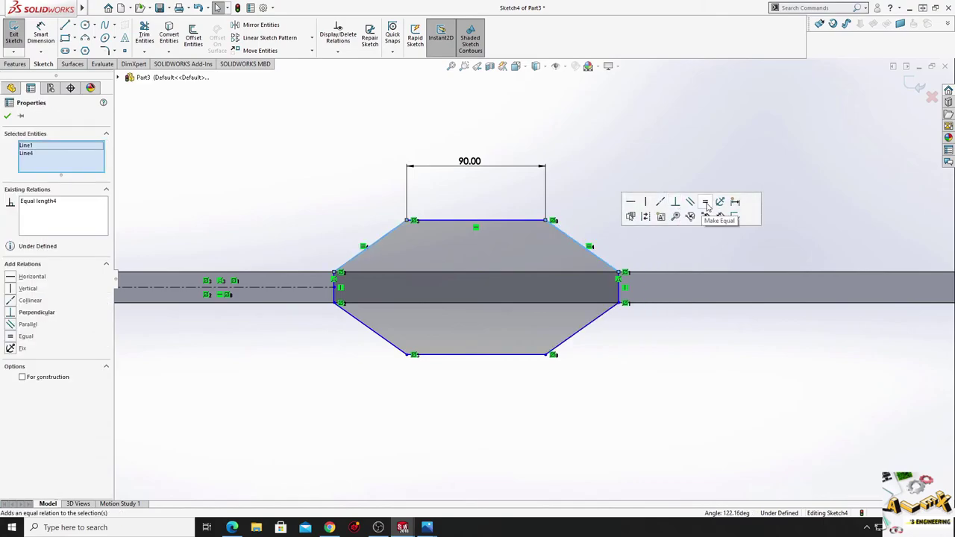
pyautogui.click(646, 141)
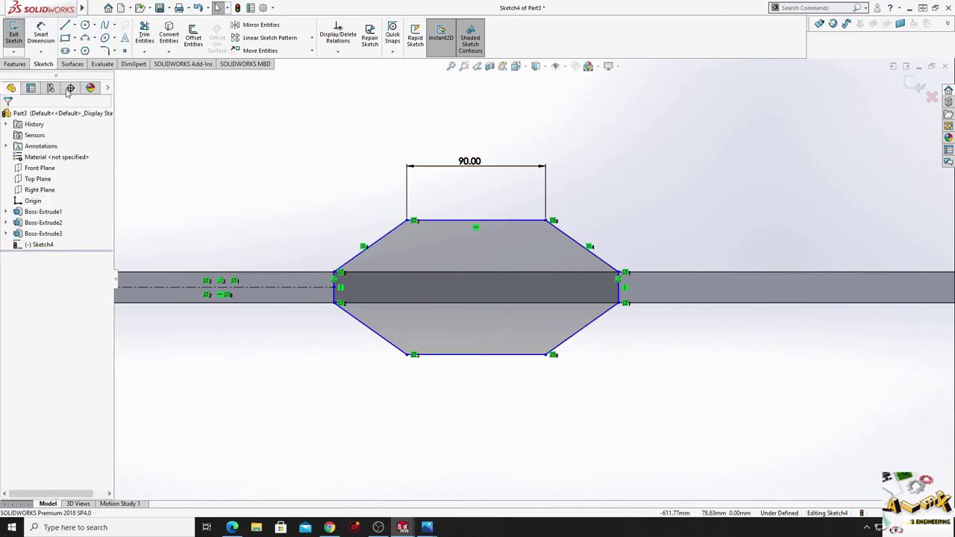
# Dimension the hexagon's top edge 20 mm above the bar's top edge.
pyautogui.click(41, 33)
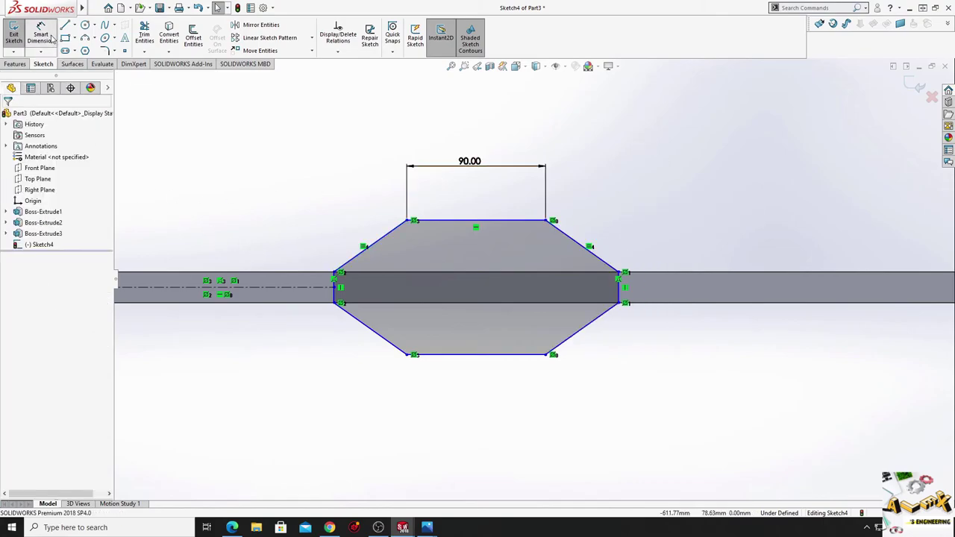
pyautogui.click(430, 222)
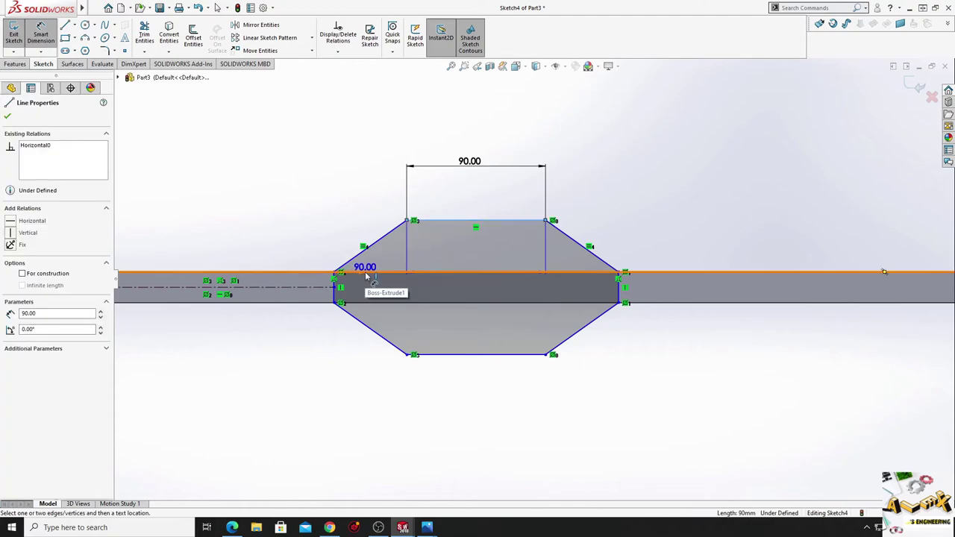
pyautogui.click(366, 274)
pyautogui.click(299, 247)
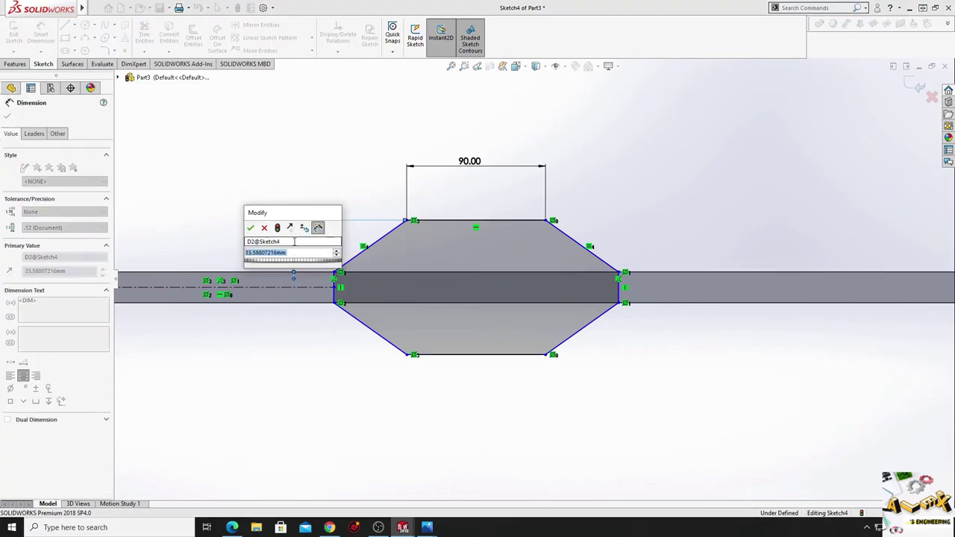
pyautogui.write('20')
pyautogui.press('Return')
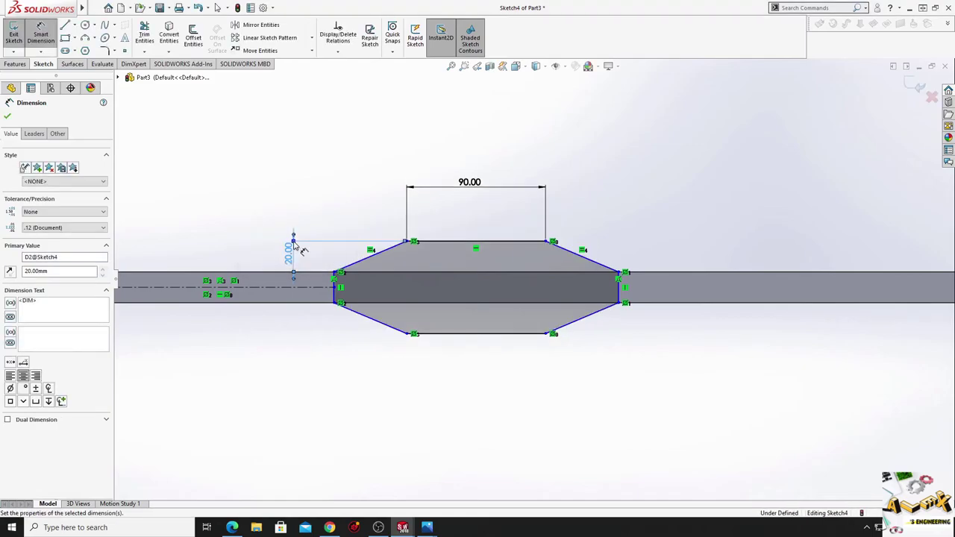
# Add a 25 mm horizontal dimension from the left corner to the top-left corner.
pyautogui.click(335, 273)
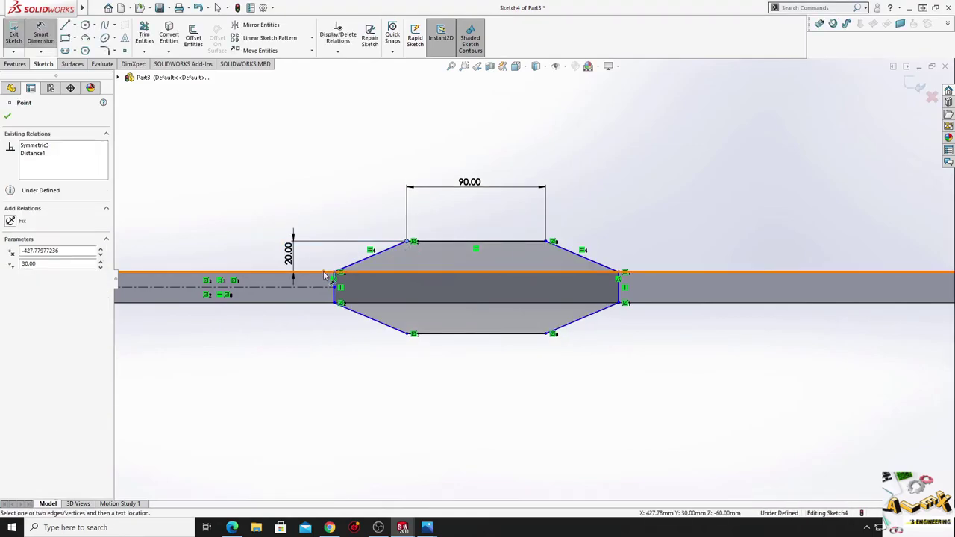
pyautogui.click(407, 241)
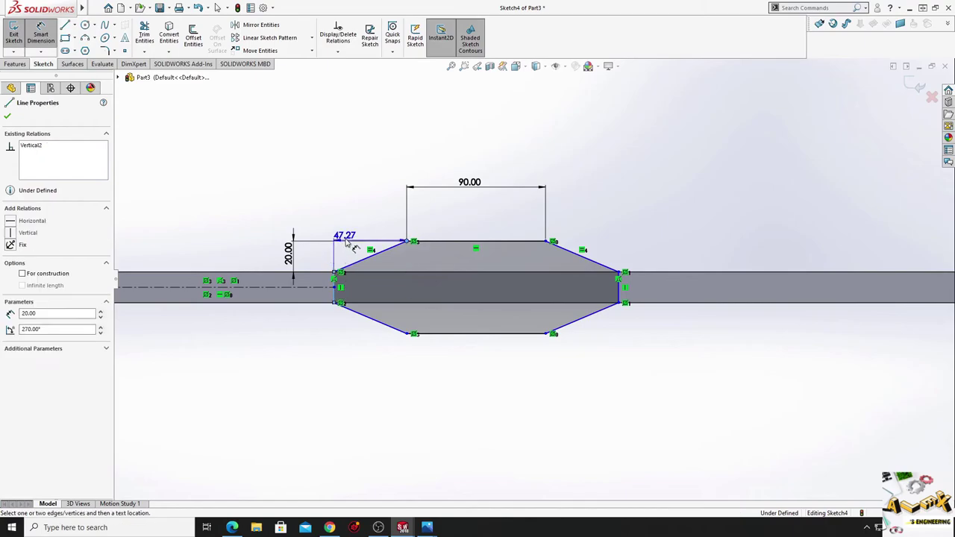
pyautogui.click(337, 214)
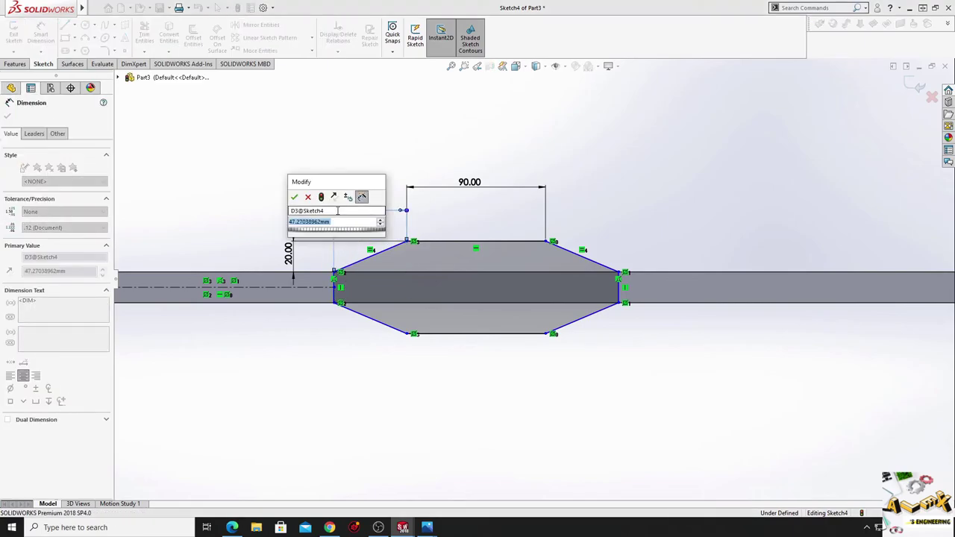
pyautogui.write('2')
pyautogui.press('Return')
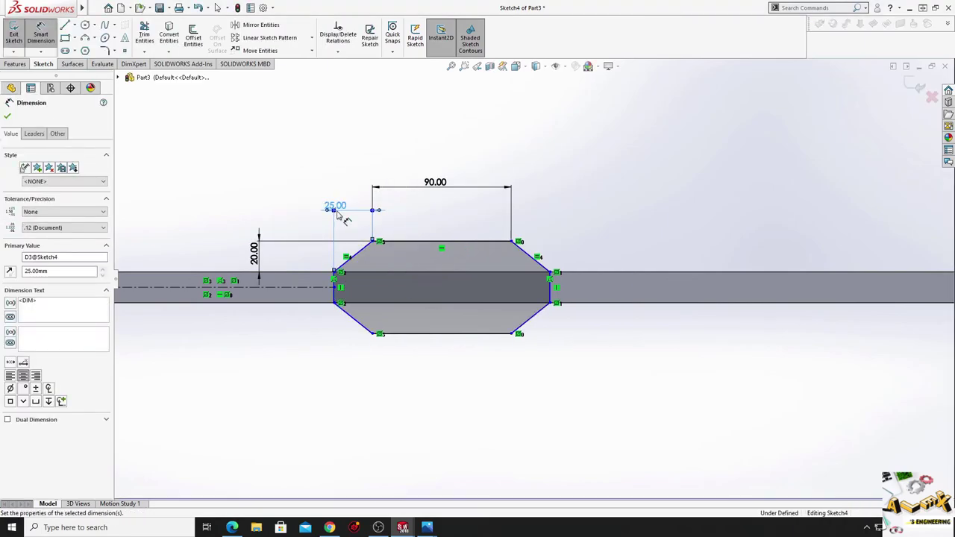
pyautogui.scroll(-2, 463, 262)
pyautogui.scroll(1, 463, 263)
pyautogui.scroll(-1, 493, 275)
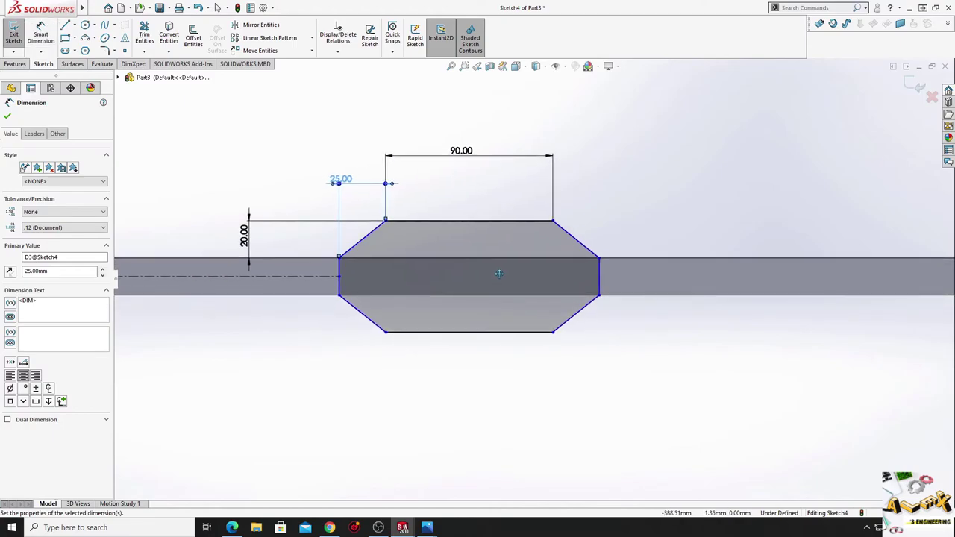
pyautogui.keyDown('ctrl'); pyautogui.moveTo(380, 348); pyautogui.dragTo(365, 361, button='middle'); pyautogui.keyUp('ctrl')
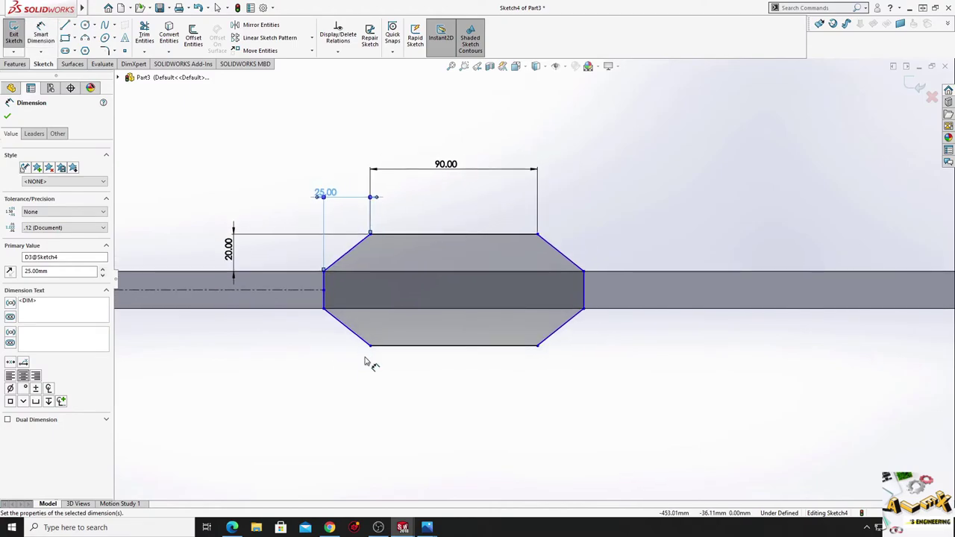
pyautogui.keyDown('ctrl'); pyautogui.moveTo(268, 334); pyautogui.dragTo(424, 348, button='middle'); pyautogui.keyUp('ctrl')
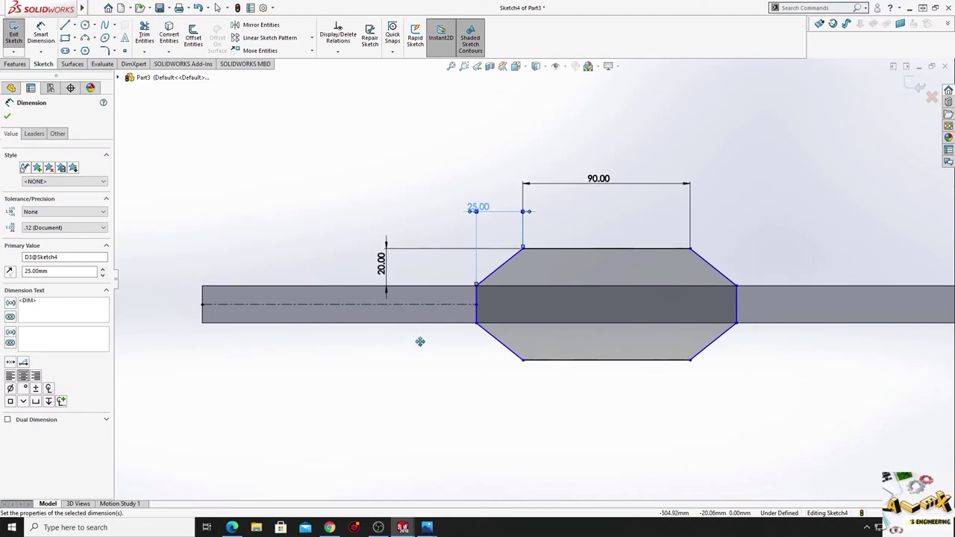
# Position the hexagon 180 mm from the bar's left end.
pyautogui.click(478, 321)
pyautogui.click(204, 320)
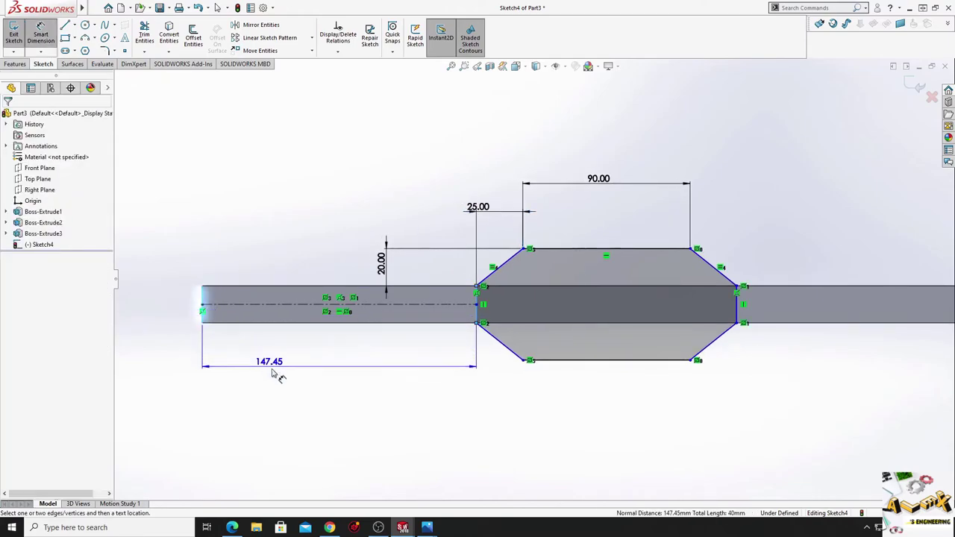
pyautogui.click(275, 368)
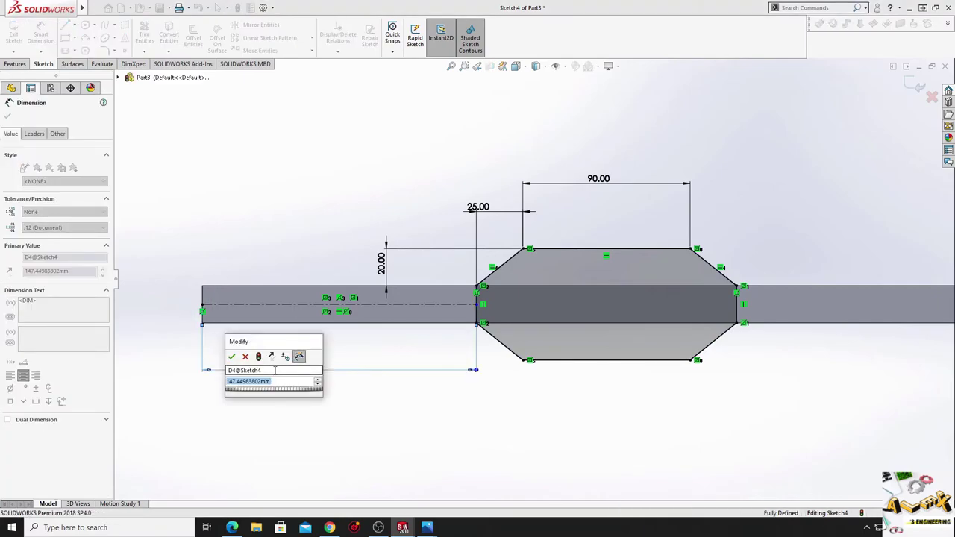
pyautogui.write('180')
pyautogui.press('Return')
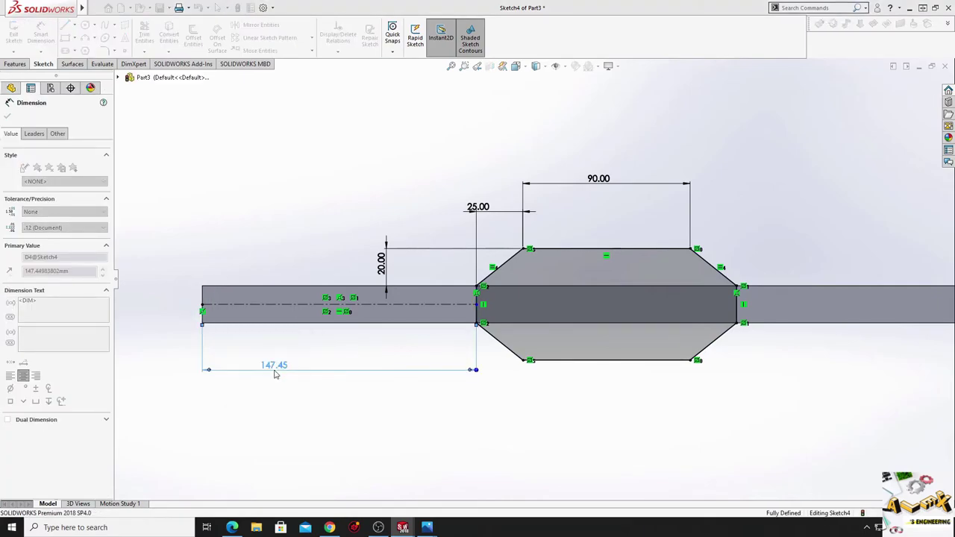
pyautogui.keyDown('ctrl'); pyautogui.moveTo(821, 347); pyautogui.dragTo(678, 377, button='middle'); pyautogui.keyUp('ctrl')
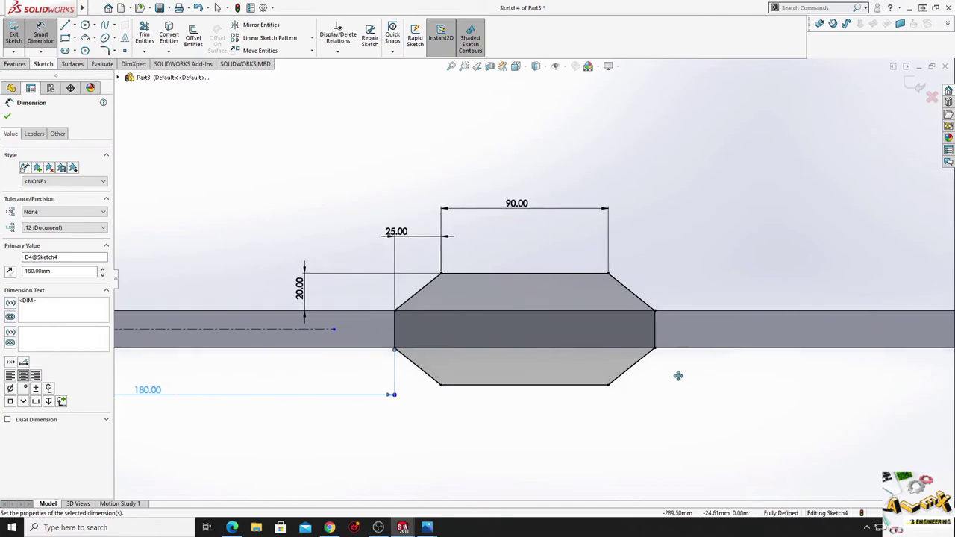
# Delete the 20.00 mm rise dimension.
pyautogui.rightClick(682, 206)
pyautogui.click(726, 230)
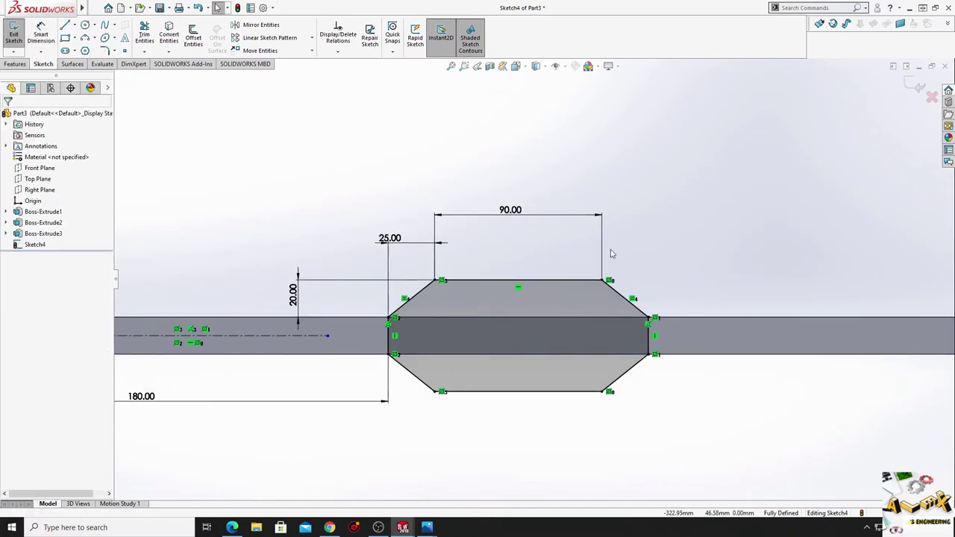
pyautogui.rightClick(294, 299)
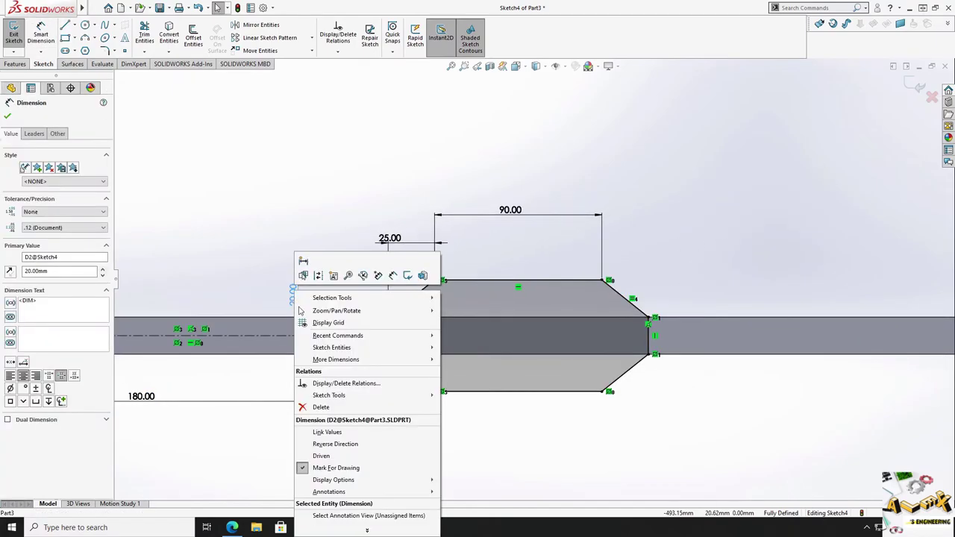
pyautogui.click(340, 408)
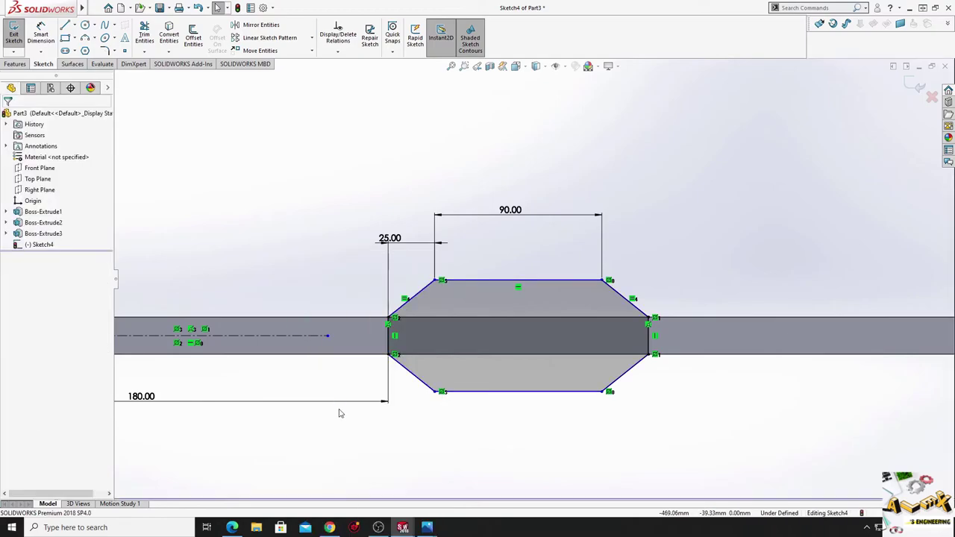
# Dimension the hexagon's overall height, top to bottom edge, as 70 mm.
pyautogui.click(39, 36)
pyautogui.click(567, 281)
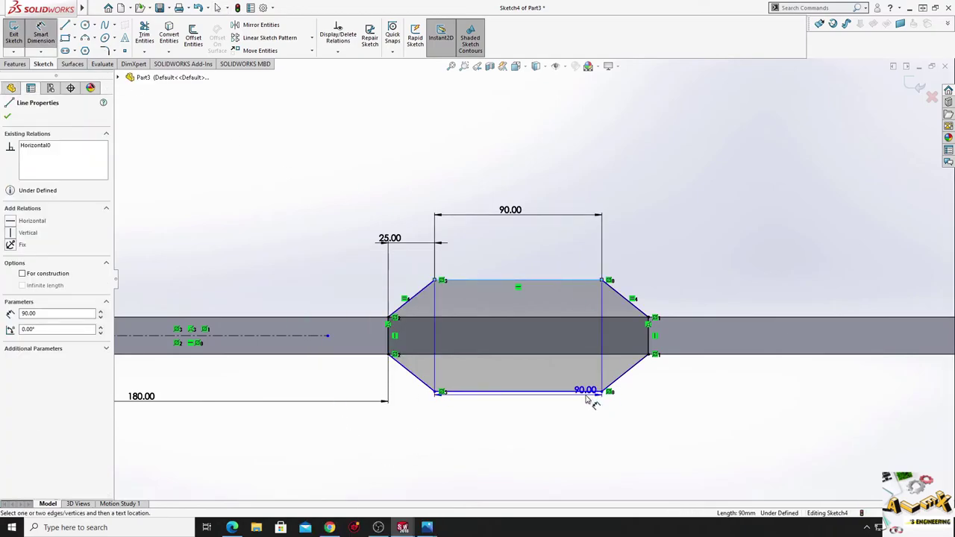
pyautogui.click(580, 390)
pyautogui.click(737, 341)
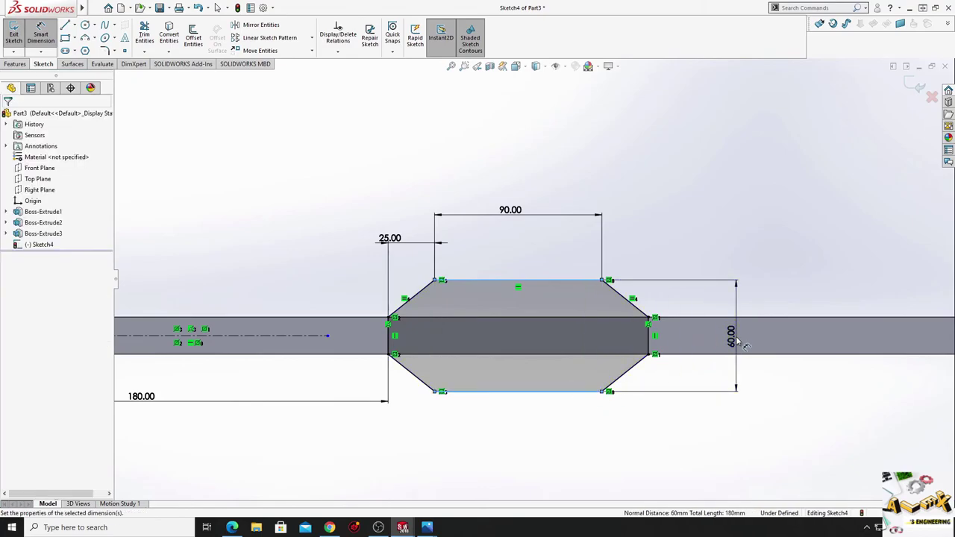
pyautogui.write('70')
pyautogui.click(737, 341)
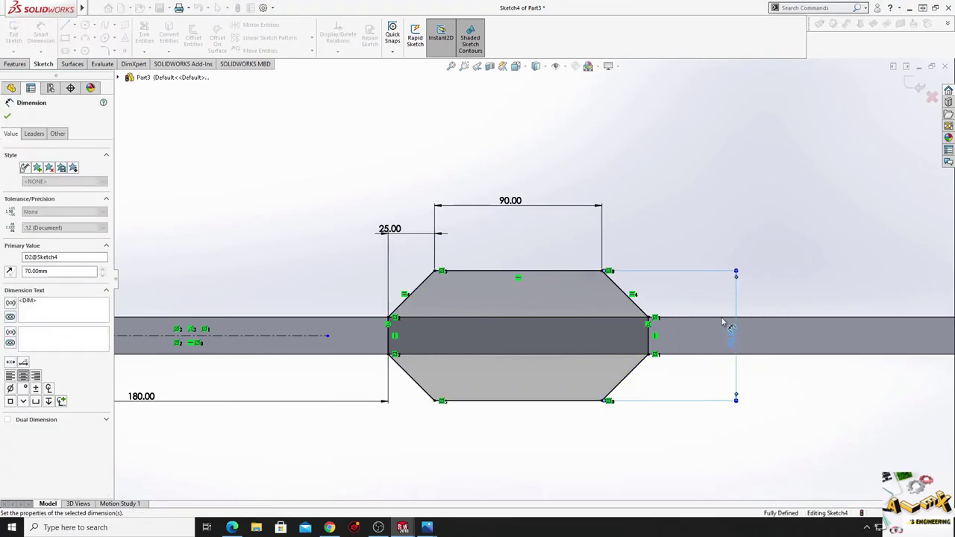
pyautogui.rightClick(658, 191)
pyautogui.press('Escape')
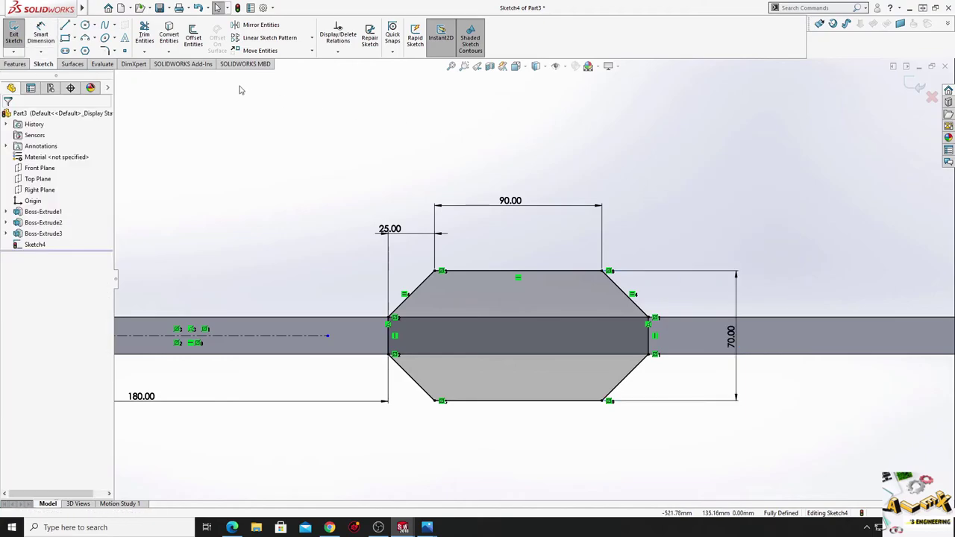
# Offset the hexagon outline 20 mm inward to form a nested inner hexagon.
pyautogui.click(194, 37)
pyautogui.write('20')
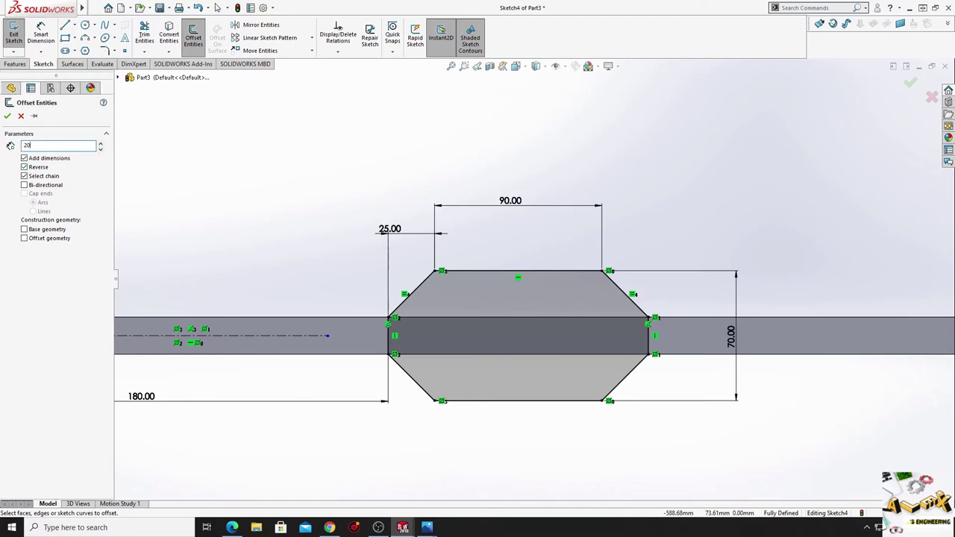
pyautogui.click(490, 272)
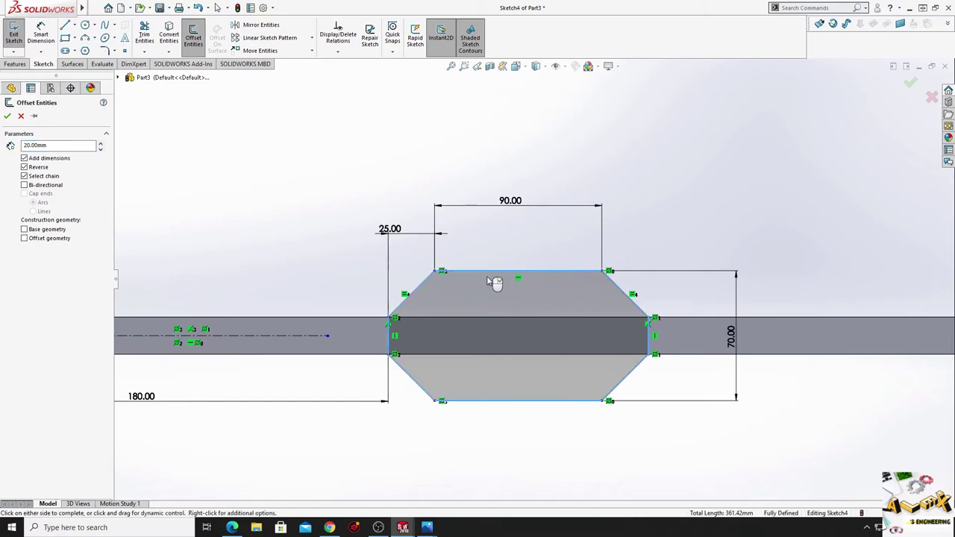
pyautogui.click(443, 320)
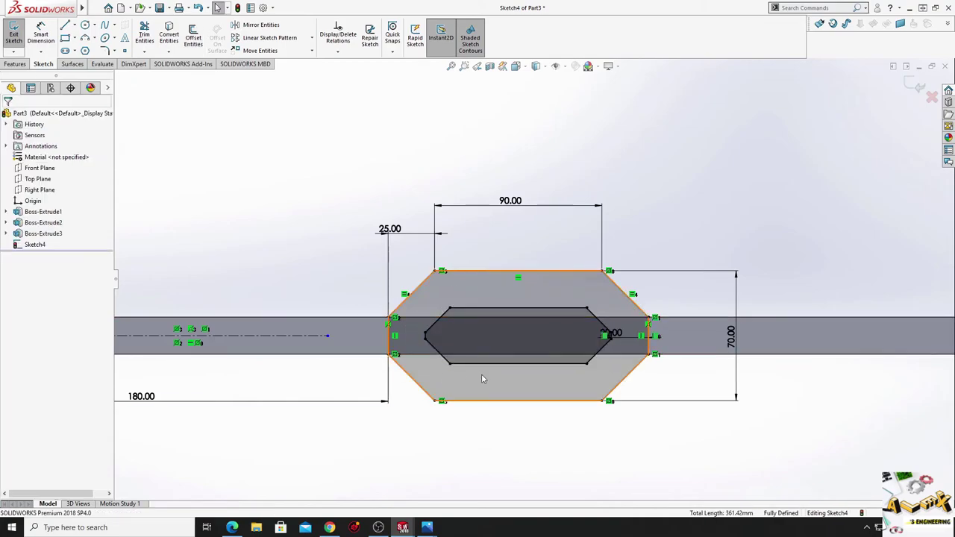
pyautogui.scroll(-1, 523, 366)
pyautogui.scroll(-1, 524, 365)
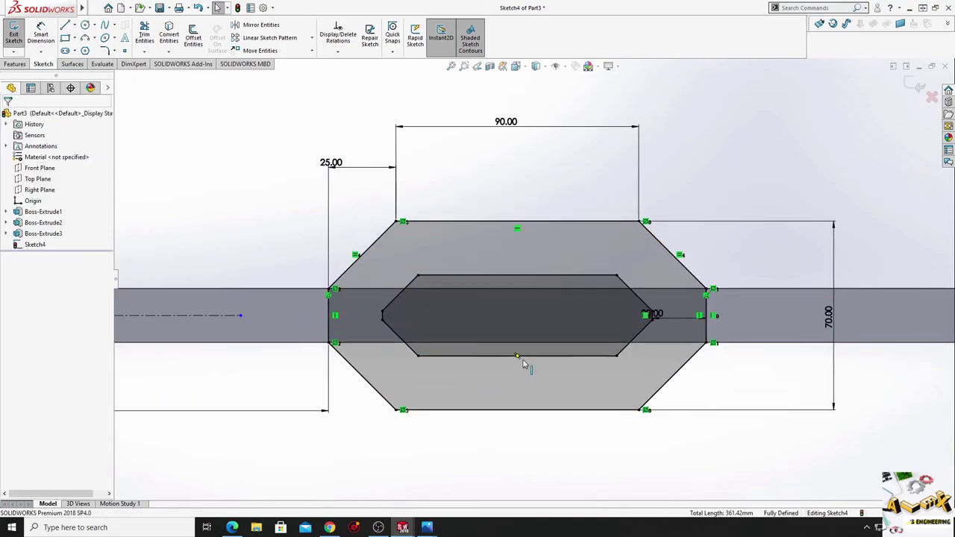
pyautogui.click(660, 314)
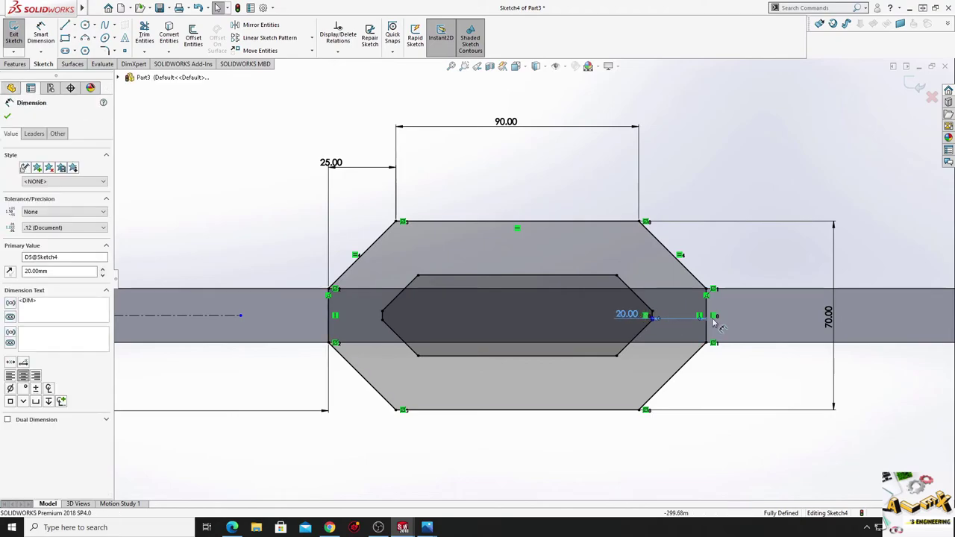
pyautogui.click(177, 152)
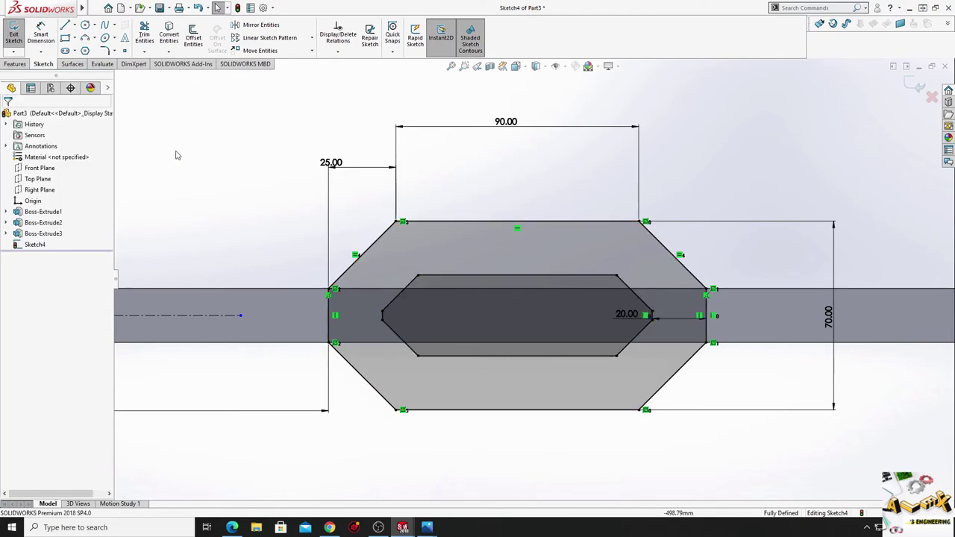
pyautogui.click(41, 35)
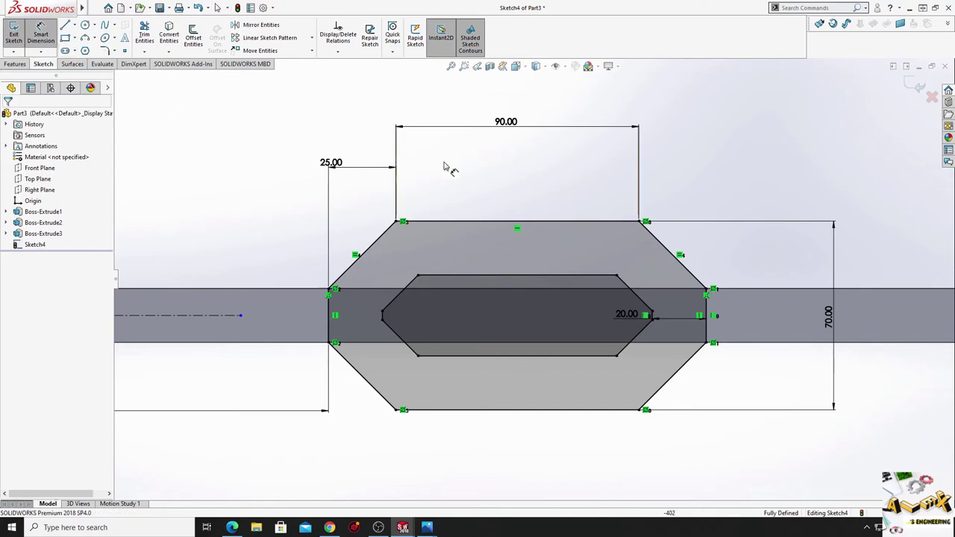
pyautogui.click(526, 261)
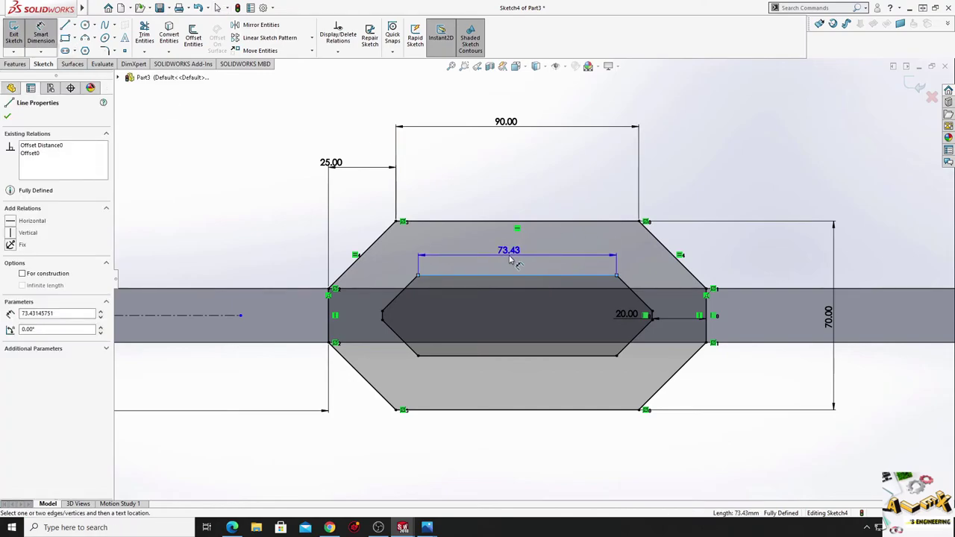
pyautogui.press('Escape')
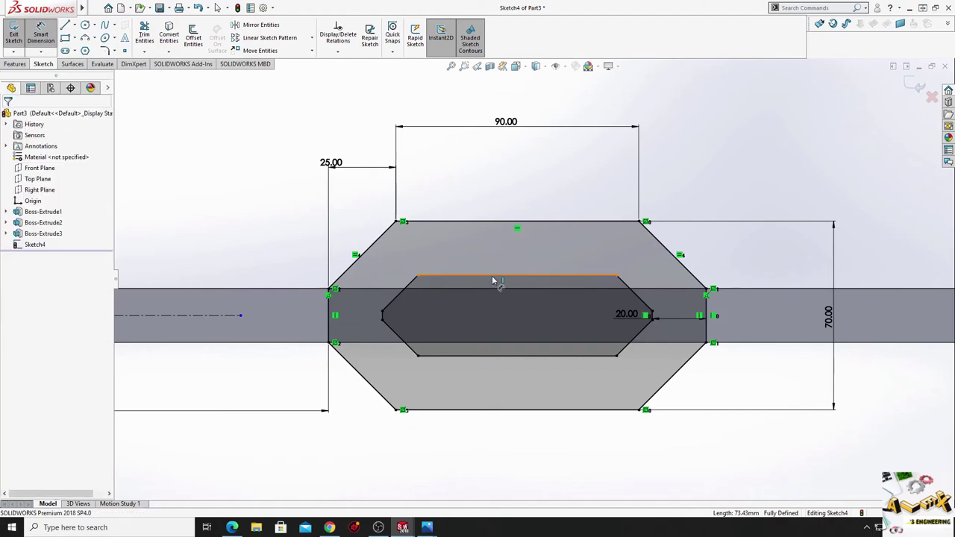
pyautogui.click(492, 278)
pyautogui.click(507, 355)
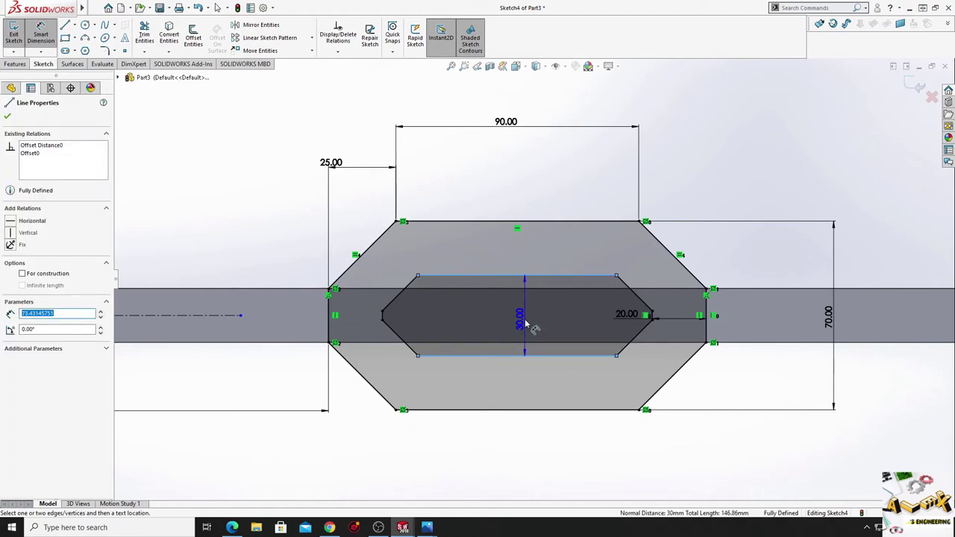
pyautogui.press('Escape')
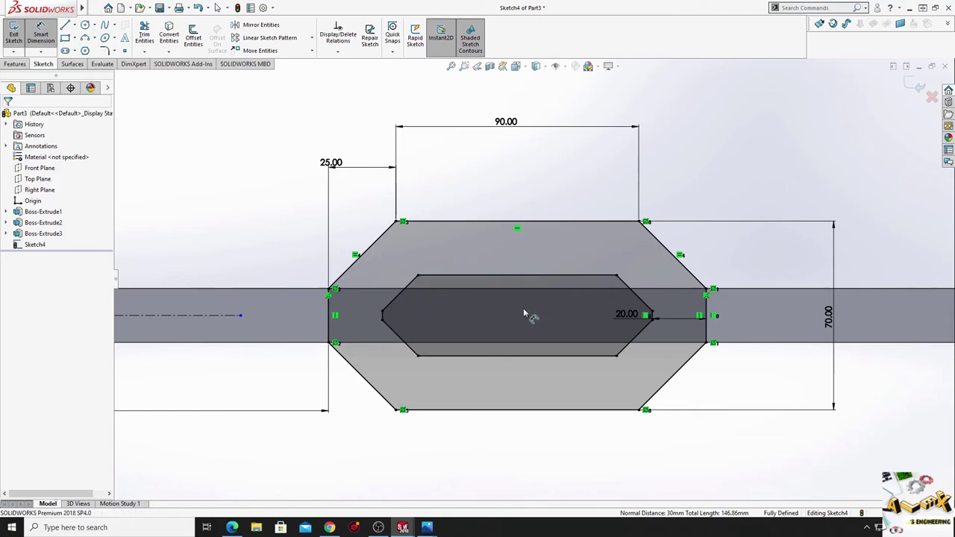
pyautogui.scroll(3, 523, 308)
pyautogui.rightClick(366, 231)
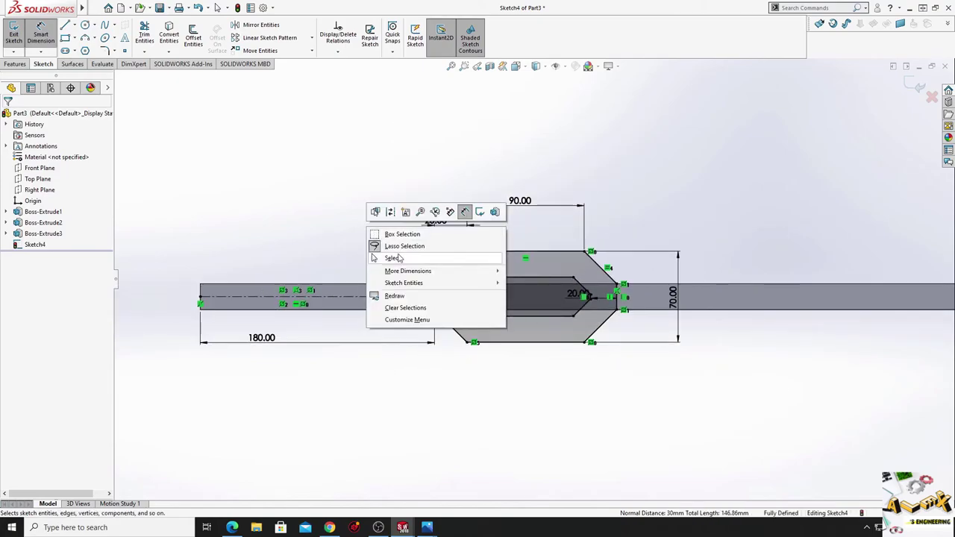
pyautogui.click(388, 239)
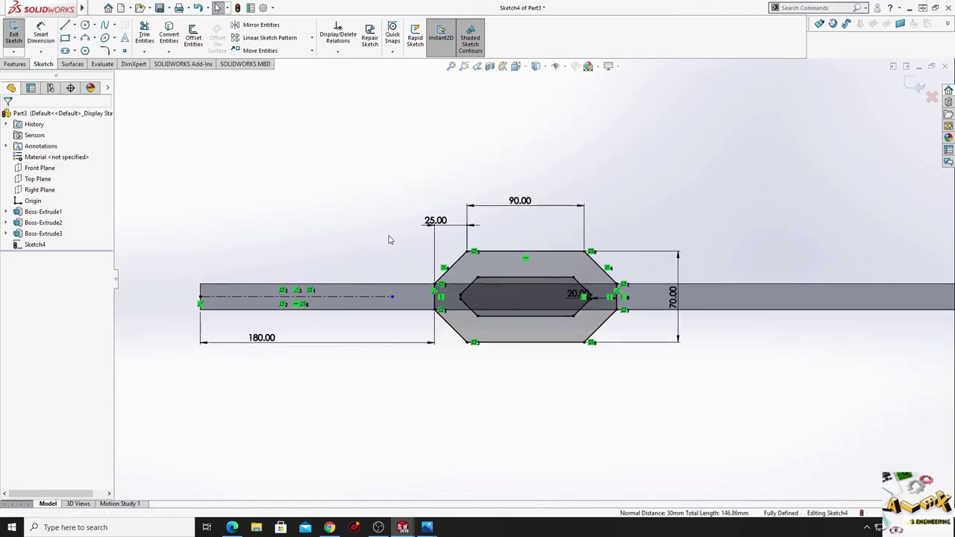
# Extrude Sketch4 reversed, Up To Surface at the bar's face, creating the slotted hexagonal frame.
pyautogui.click(14, 64)
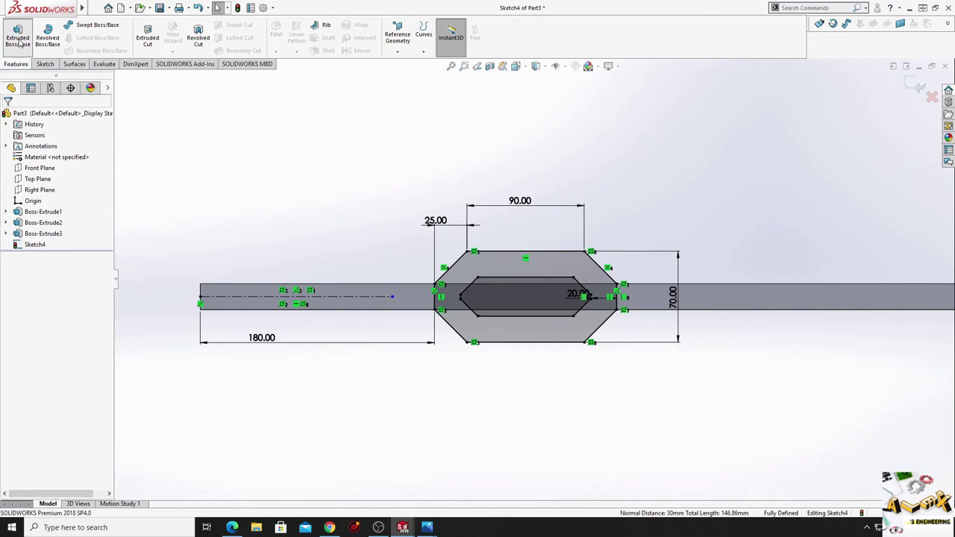
pyautogui.moveTo(381, 235)
pyautogui.mouseDown(button='middle')
pyautogui.moveTo(478, 296)
pyautogui.moveTo(468, 300)
pyautogui.mouseUp(button='middle')
pyautogui.click(10, 175)
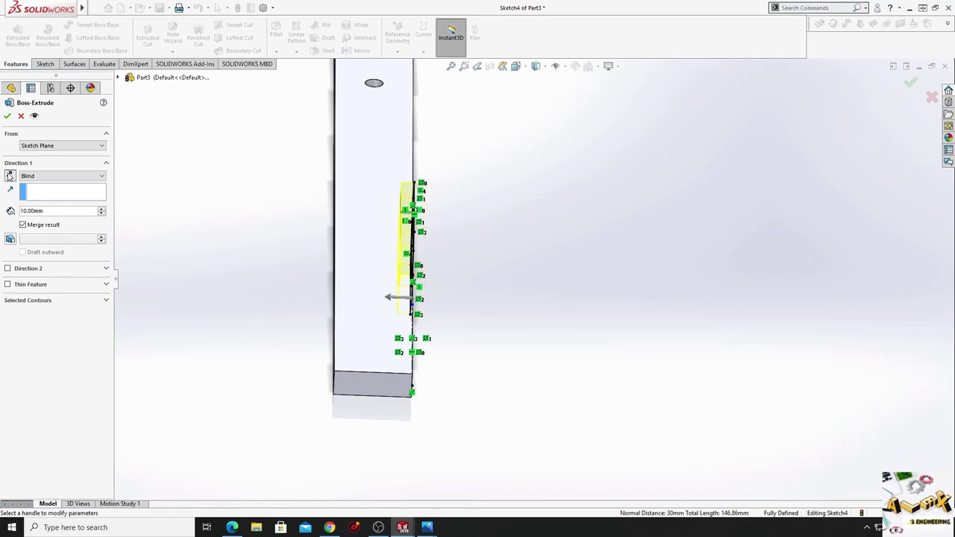
pyautogui.click(24, 177)
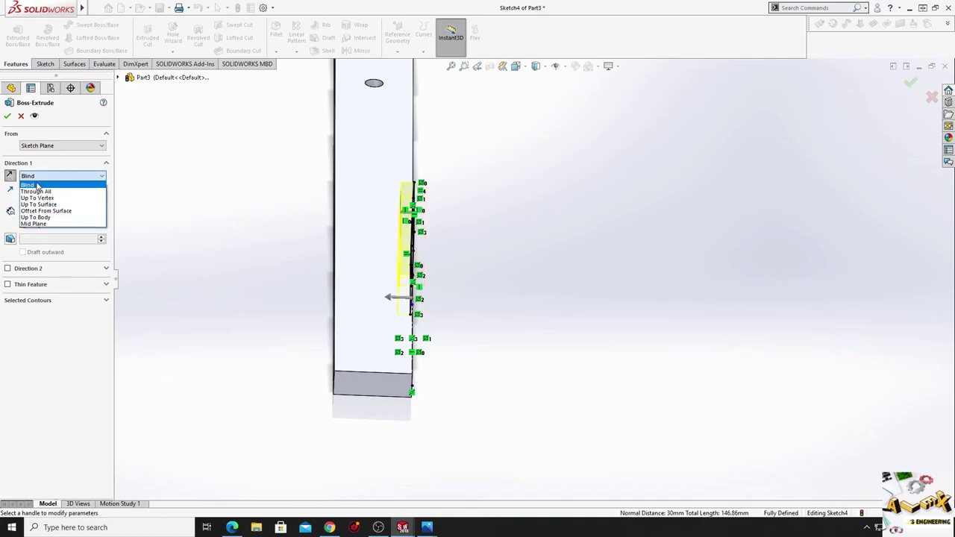
pyautogui.click(45, 205)
pyautogui.hotkey('ctrl', '7')
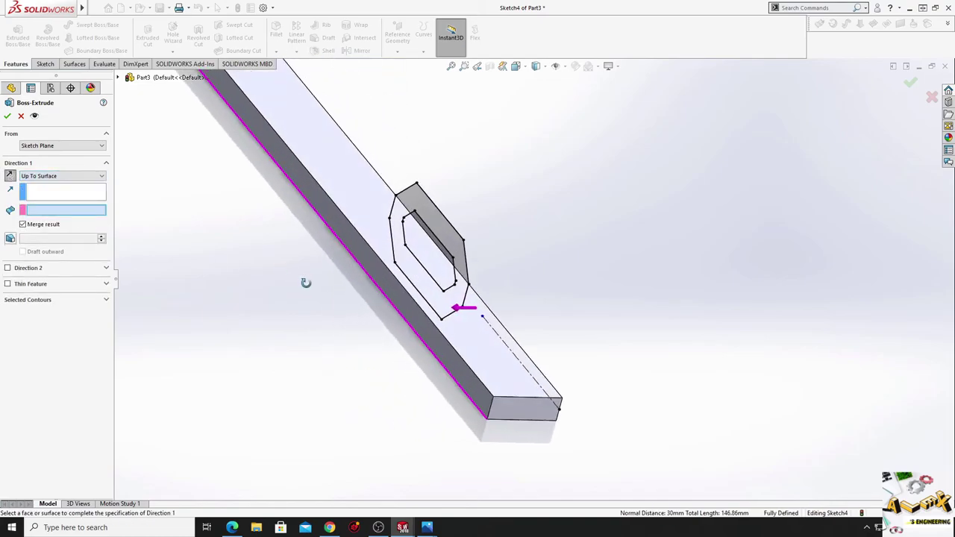
pyautogui.click(407, 279)
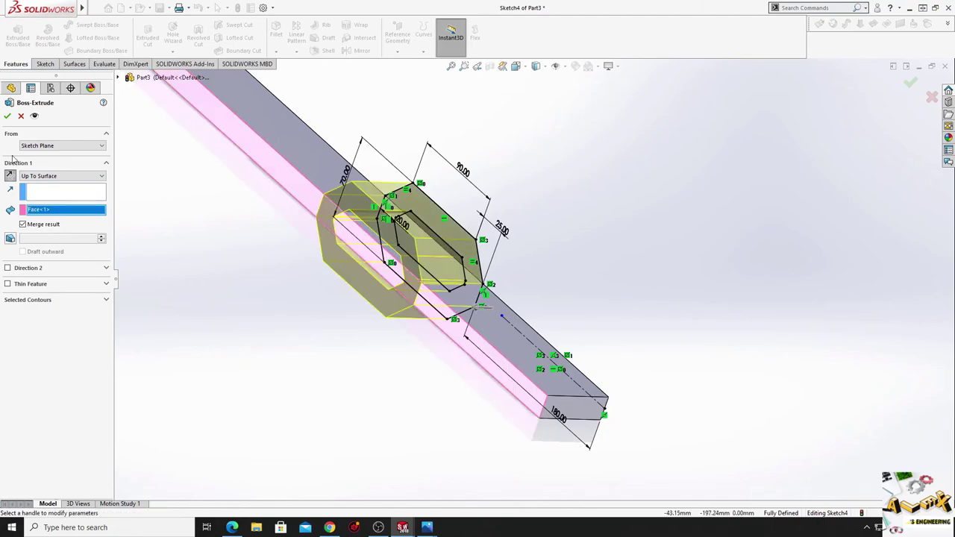
pyautogui.click(8, 116)
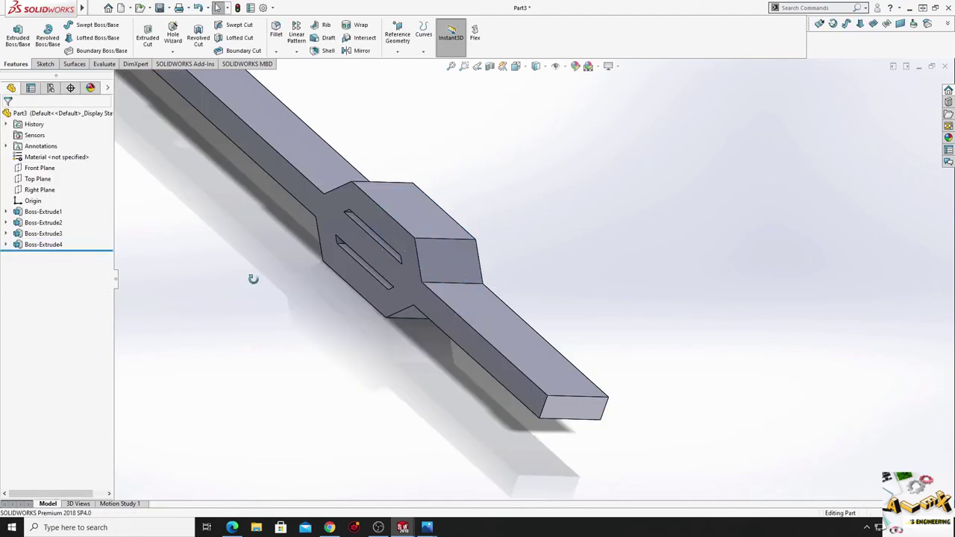
pyautogui.moveTo(171, 277)
pyautogui.mouseDown(button='middle')
pyautogui.moveTo(505, 305)
pyautogui.moveTo(175, 297)
pyautogui.moveTo(542, 465)
pyautogui.moveTo(320, 433)
pyautogui.moveTo(320, 457)
pyautogui.moveTo(351, 403)
pyautogui.moveTo(307, 398)
pyautogui.moveTo(381, 378)
pyautogui.mouseUp(button='middle')
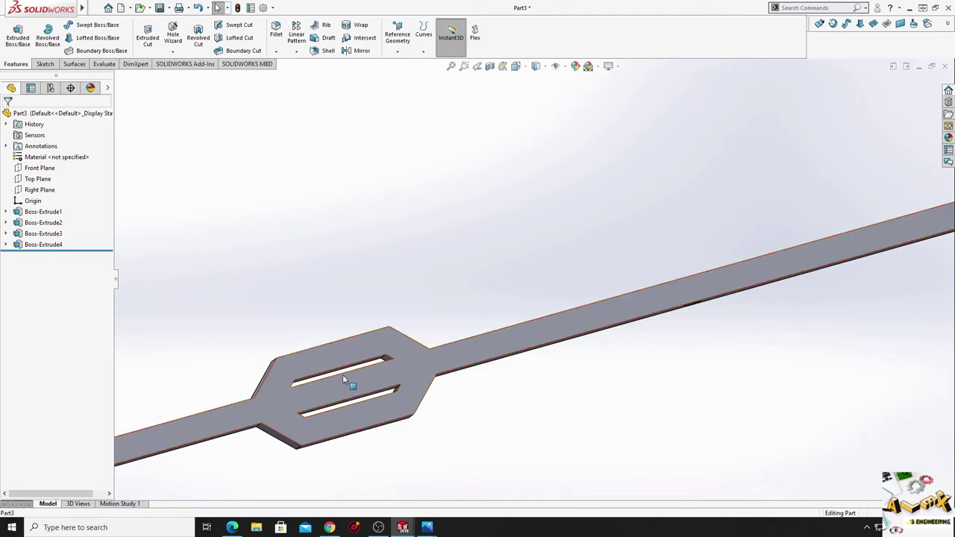
# Start a sketch on the bar's face, viewed Normal To, and convert Sketch4's edges into it.
pyautogui.click(388, 386)
pyautogui.click(441, 352)
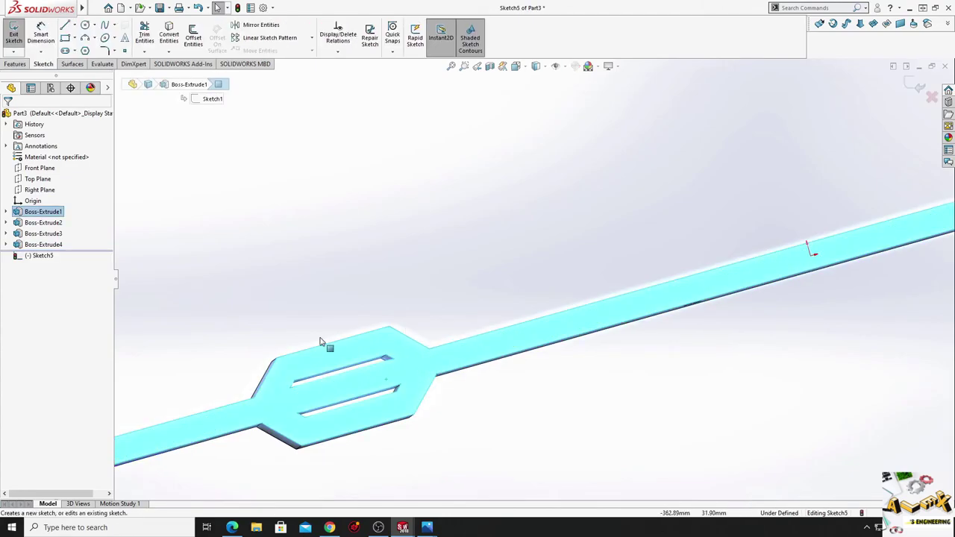
pyautogui.click(41, 255)
pyautogui.click(73, 245)
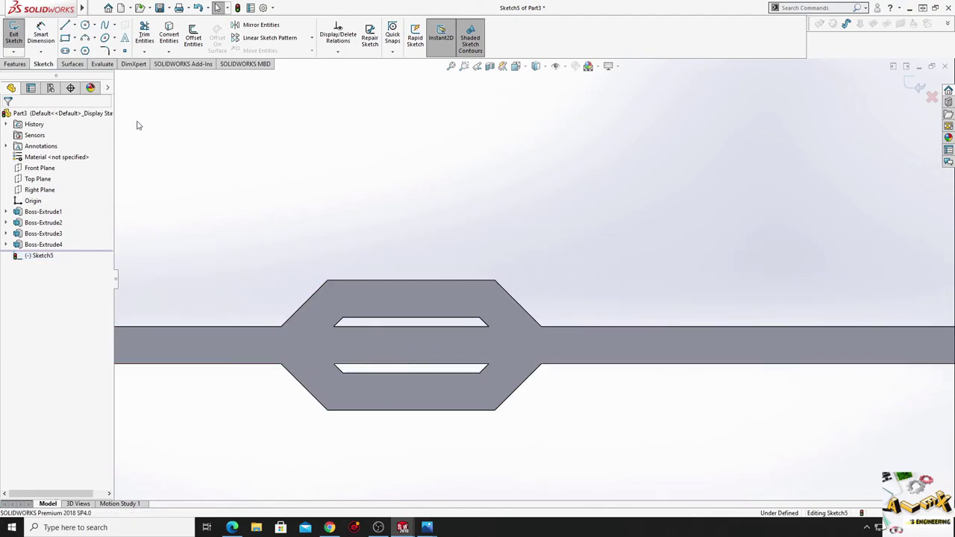
pyautogui.click(169, 35)
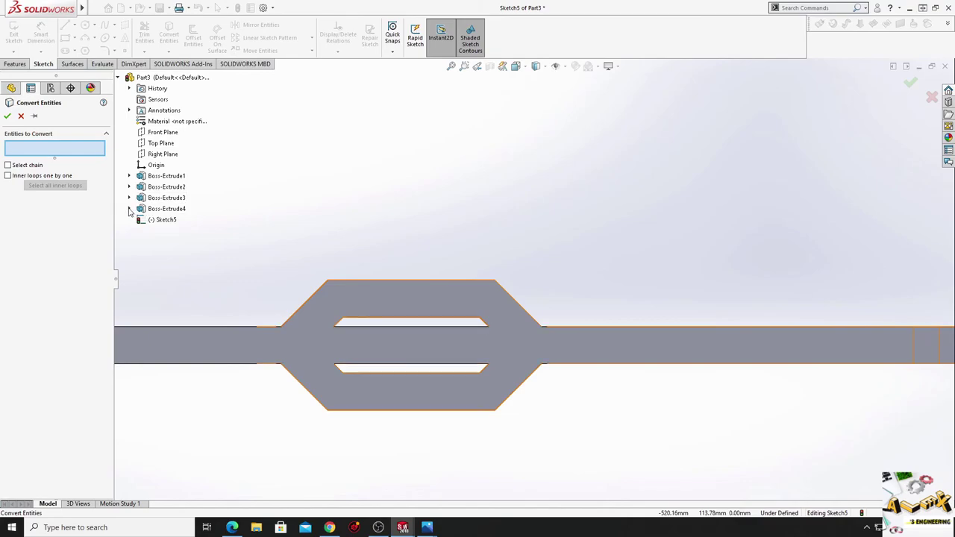
pyautogui.click(129, 210)
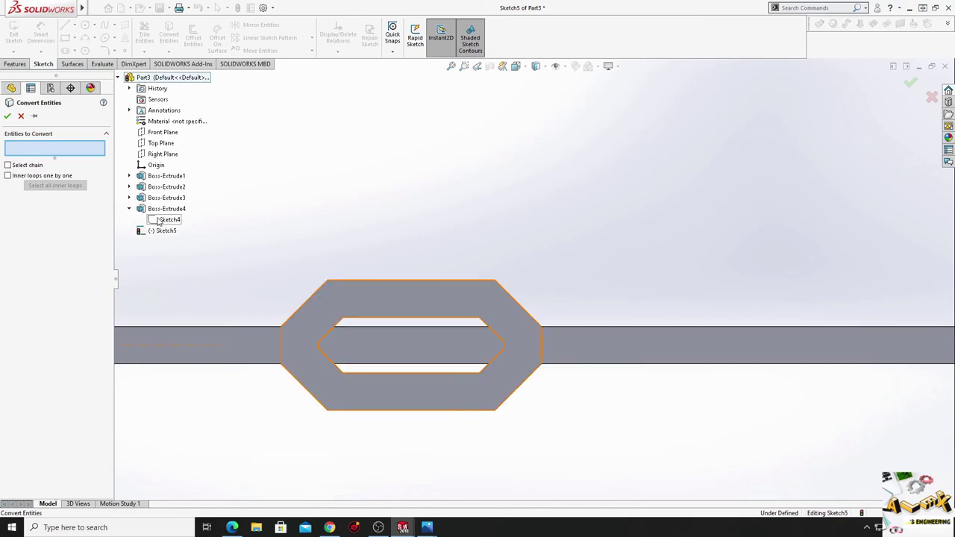
pyautogui.click(163, 220)
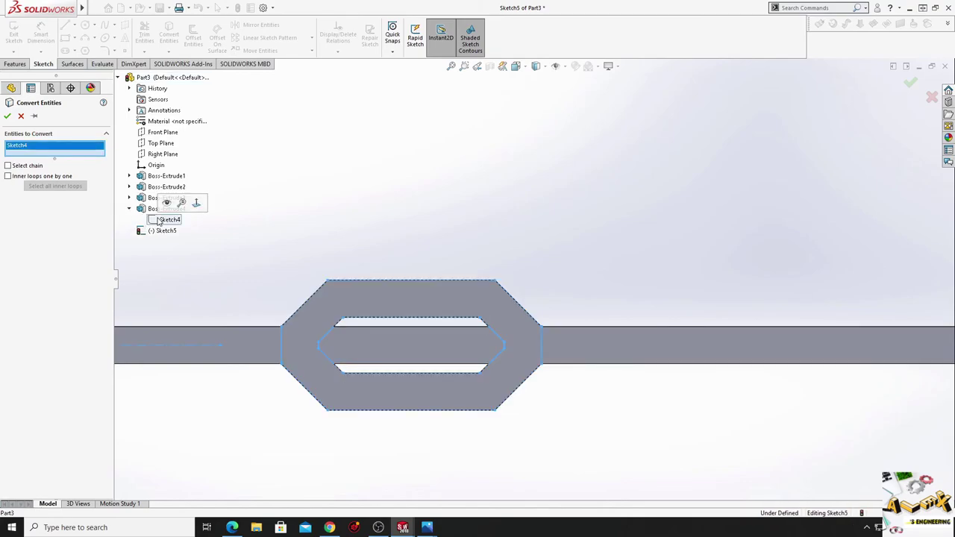
pyautogui.click(8, 117)
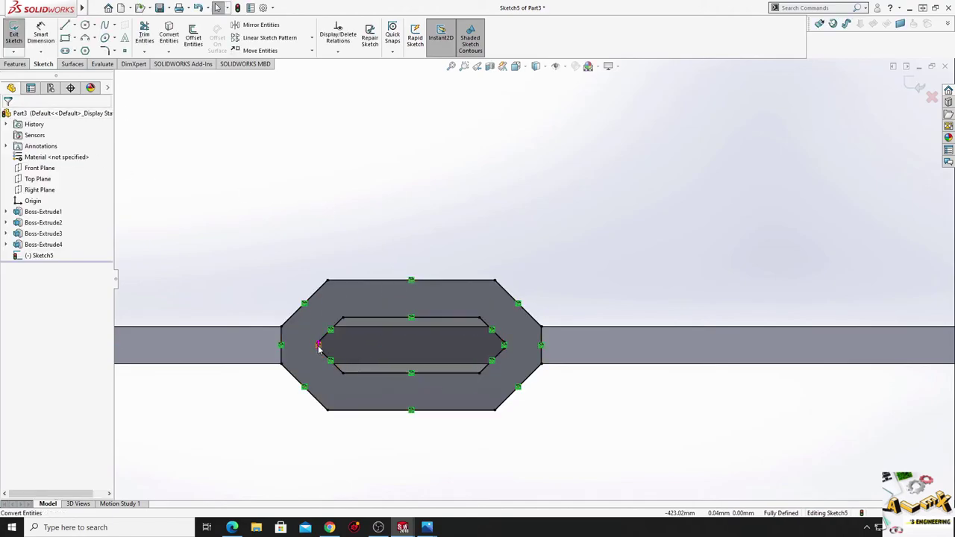
# Power-trim the outer hexagon lines, leaving only the inner hexagon outline.
pyautogui.click(145, 34)
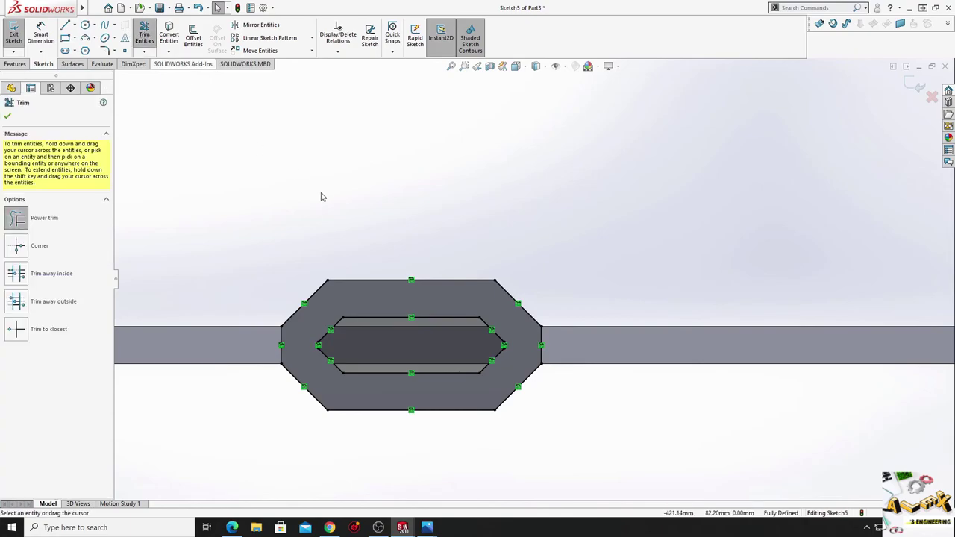
pyautogui.moveTo(400, 263); pyautogui.dragTo(522, 317)
pyautogui.moveTo(532, 354)
pyautogui.mouseDown()
pyautogui.moveTo(497, 420)
pyautogui.moveTo(419, 420)
pyautogui.mouseUp()
pyautogui.moveTo(302, 315); pyautogui.dragTo(292, 268)
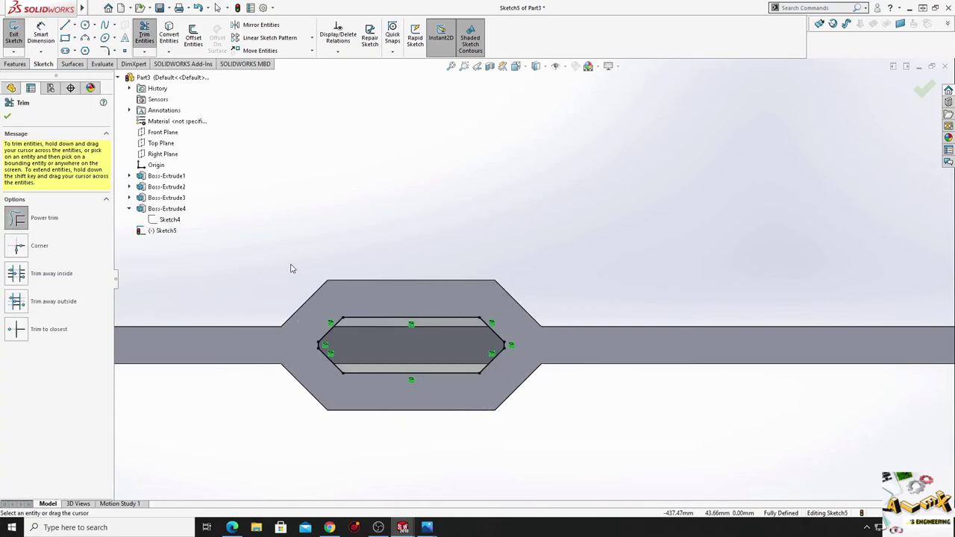
pyautogui.click(8, 116)
# Cut Sketch5 Through All as Cut-Extrude1, opening a hexagonal hole through the frame.
pyautogui.click(14, 64)
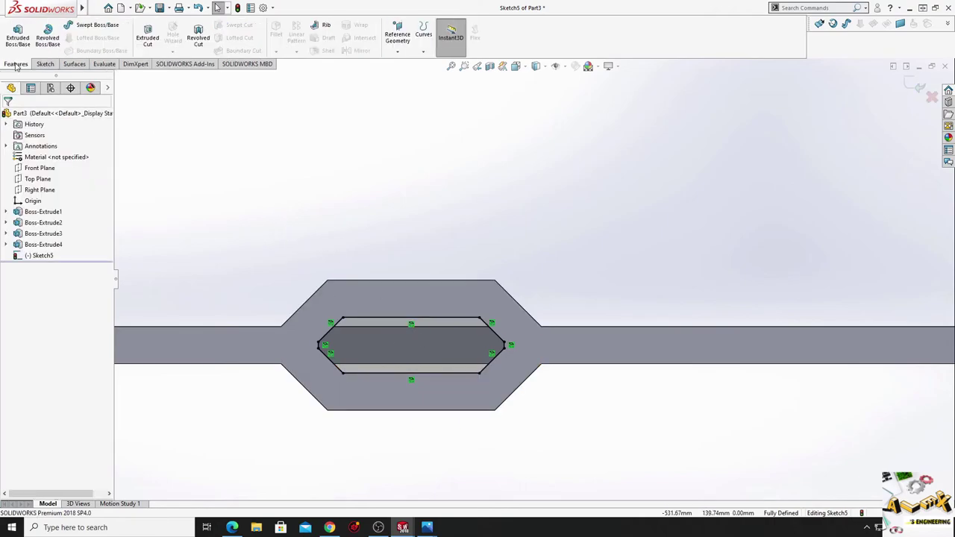
pyautogui.click(147, 34)
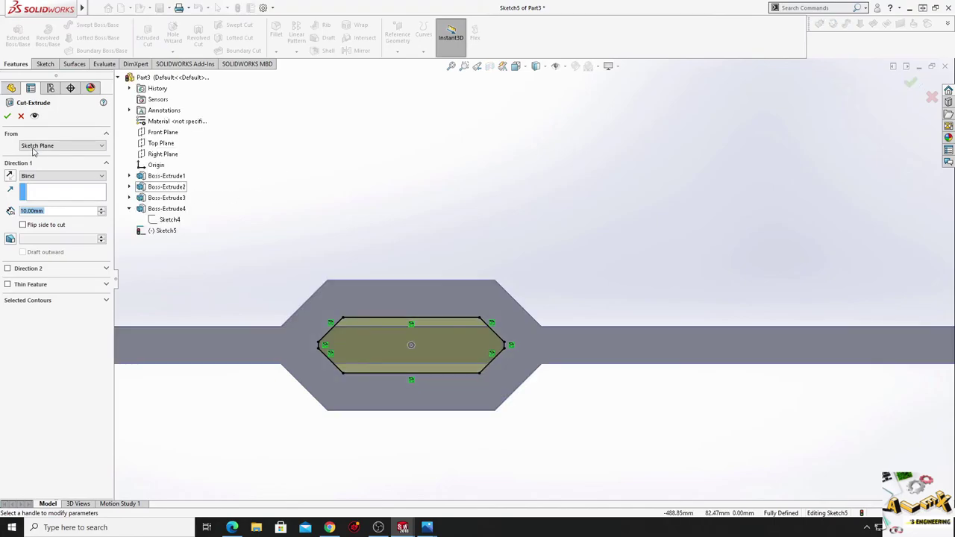
pyautogui.click(59, 175)
pyautogui.click(44, 188)
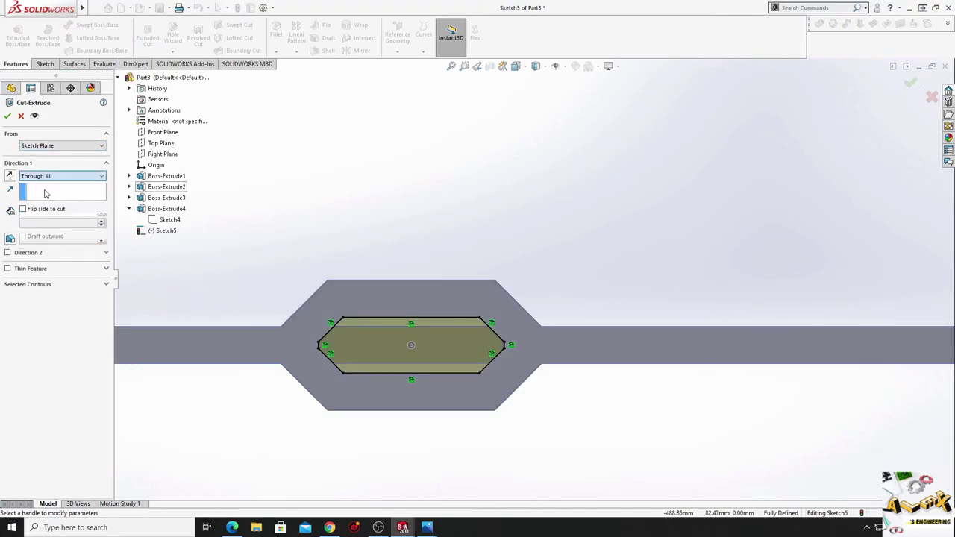
pyautogui.click(7, 116)
pyautogui.moveTo(324, 274)
pyautogui.mouseDown(button='middle')
pyautogui.moveTo(322, 171)
pyautogui.moveTo(341, 207)
pyautogui.moveTo(382, 237)
pyautogui.moveTo(386, 341)
pyautogui.moveTo(360, 337)
pyautogui.moveTo(372, 230)
pyautogui.moveTo(377, 266)
pyautogui.moveTo(383, 233)
pyautogui.moveTo(400, 253)
pyautogui.mouseUp(button='middle')
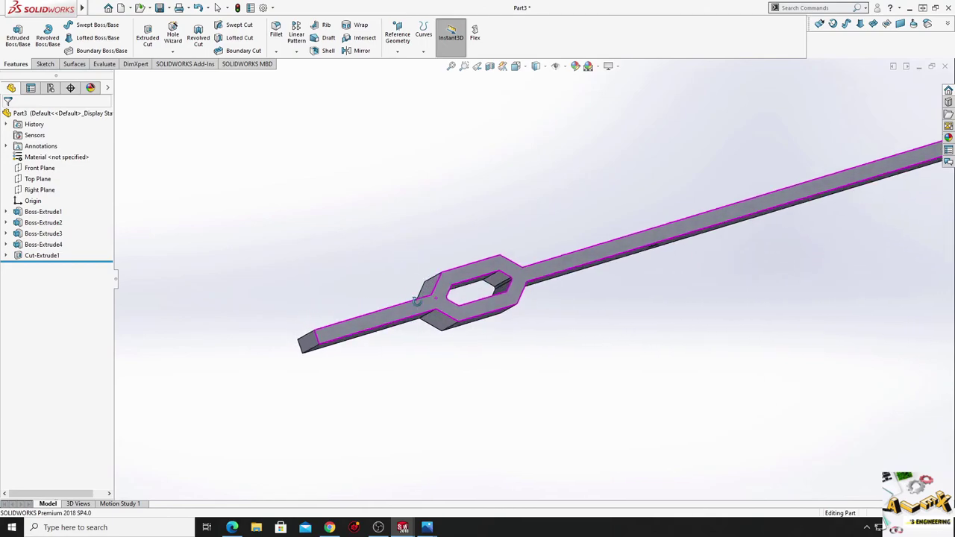
# Start a new sketch on the bar face, viewed Normal To and zoomed to the bar's left end.
pyautogui.click(383, 322)
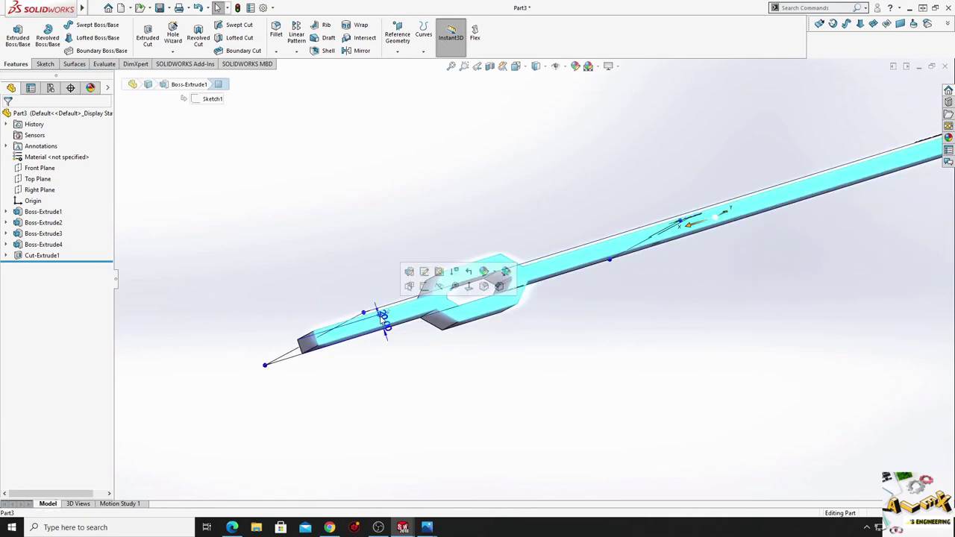
pyautogui.click(424, 286)
pyautogui.click(41, 267)
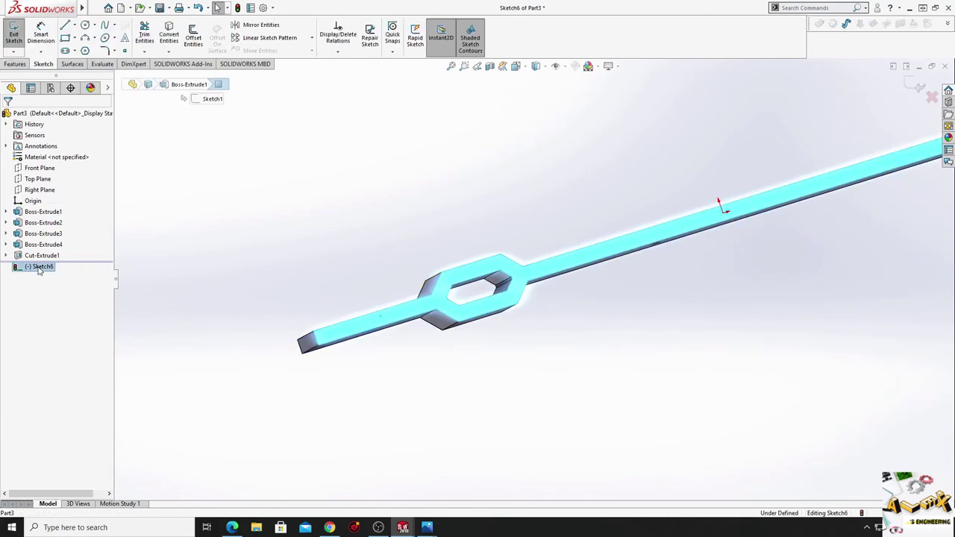
pyautogui.click(64, 256)
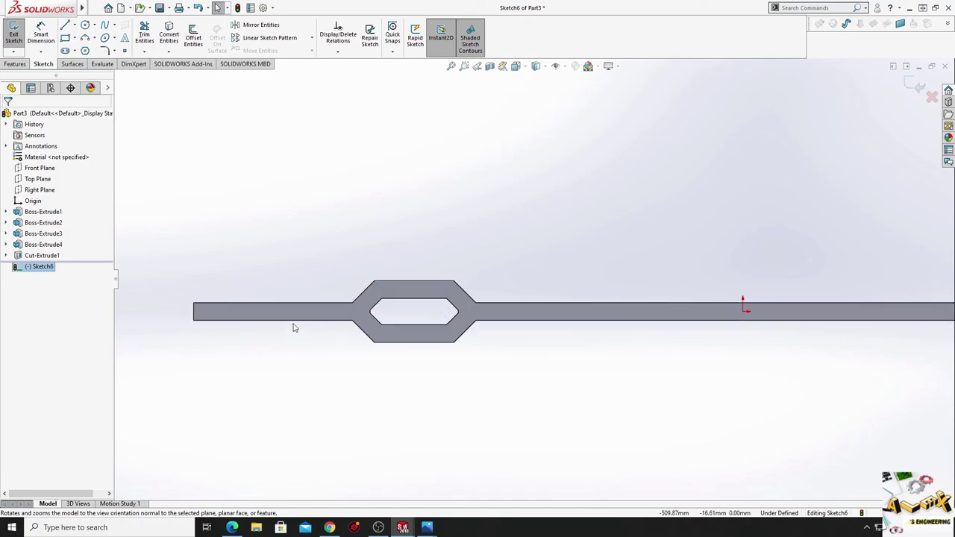
pyautogui.scroll(-1, 298, 326)
pyautogui.scroll(-1, 314, 325)
pyautogui.scroll(-2, 334, 346)
pyautogui.scroll(-2, 334, 347)
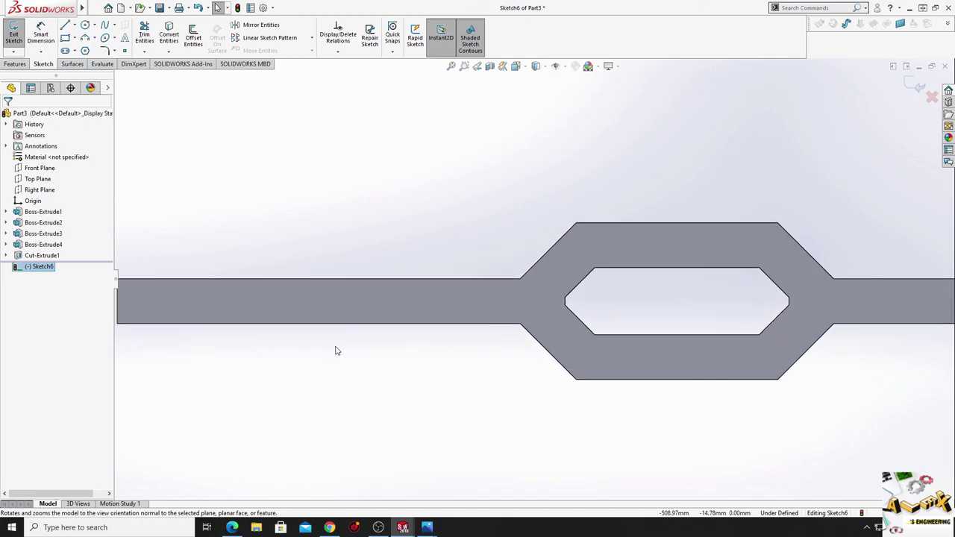
pyautogui.keyDown('ctrl'); pyautogui.moveTo(356, 344); pyautogui.dragTo(422, 359, button='middle'); pyautogui.keyUp('ctrl')
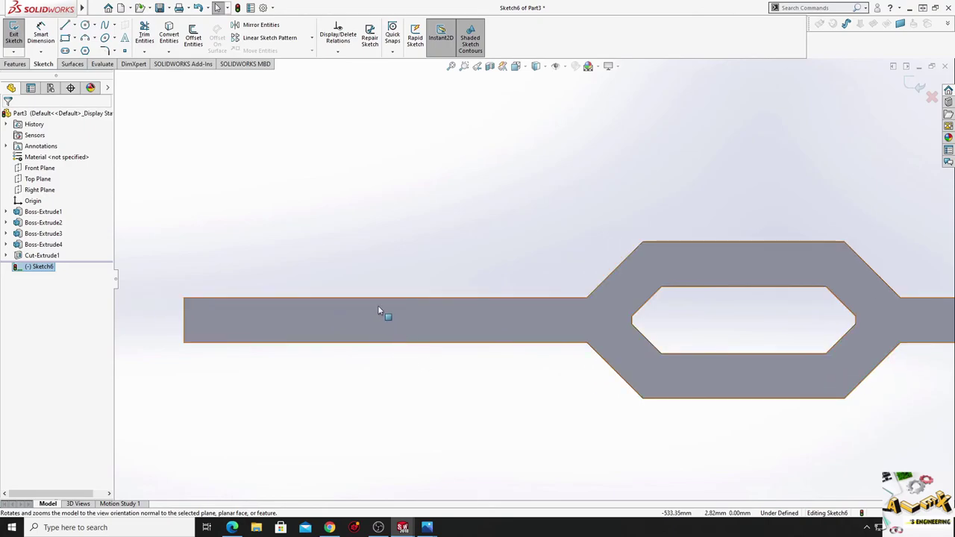
# Draw two matching rectangles with lines, one above and one below the bar.
pyautogui.click(65, 27)
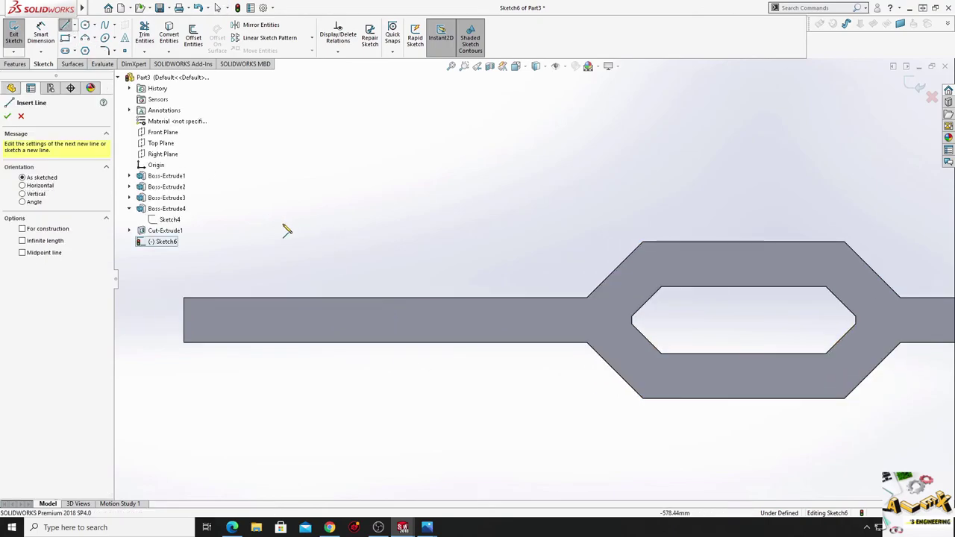
pyautogui.click(261, 298)
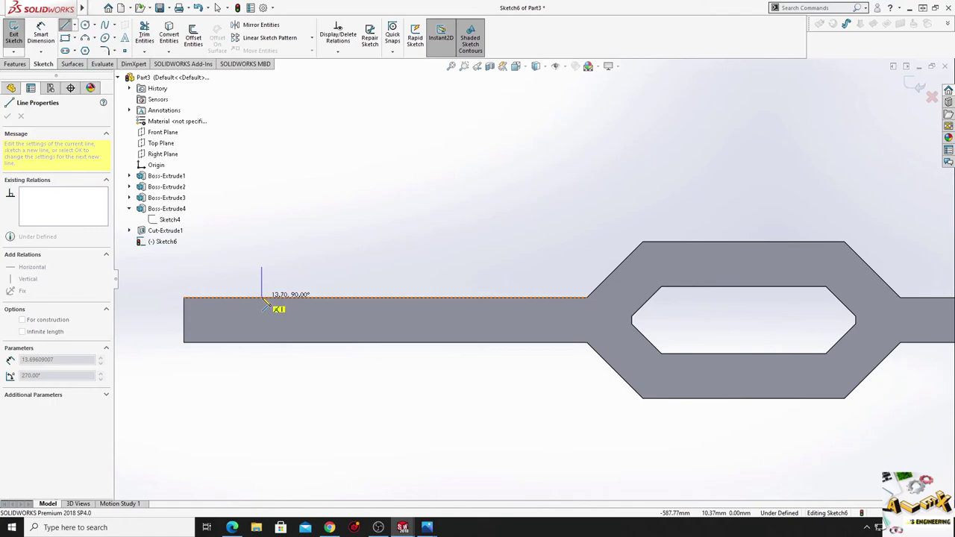
pyautogui.click(369, 297)
pyautogui.click(368, 267)
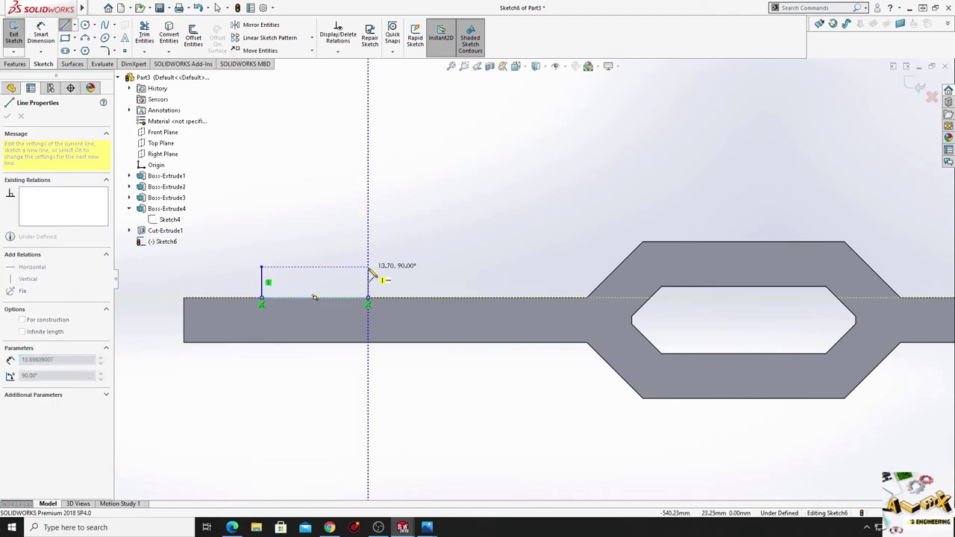
pyautogui.click(262, 267)
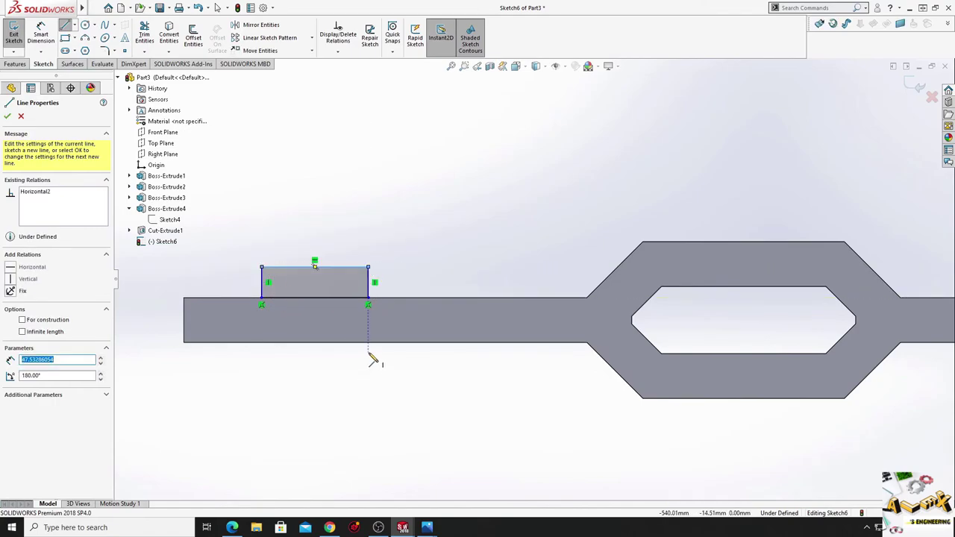
pyautogui.click(368, 343)
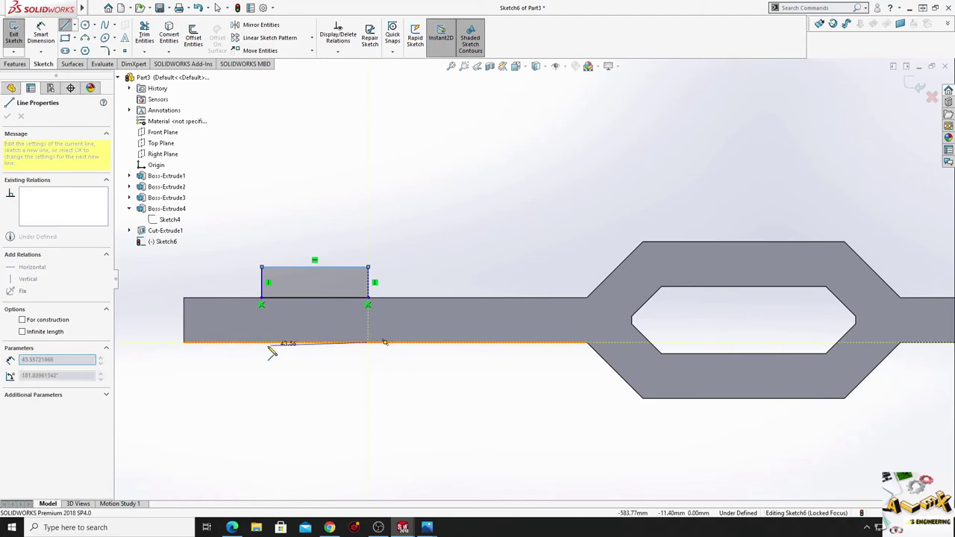
pyautogui.click(261, 343)
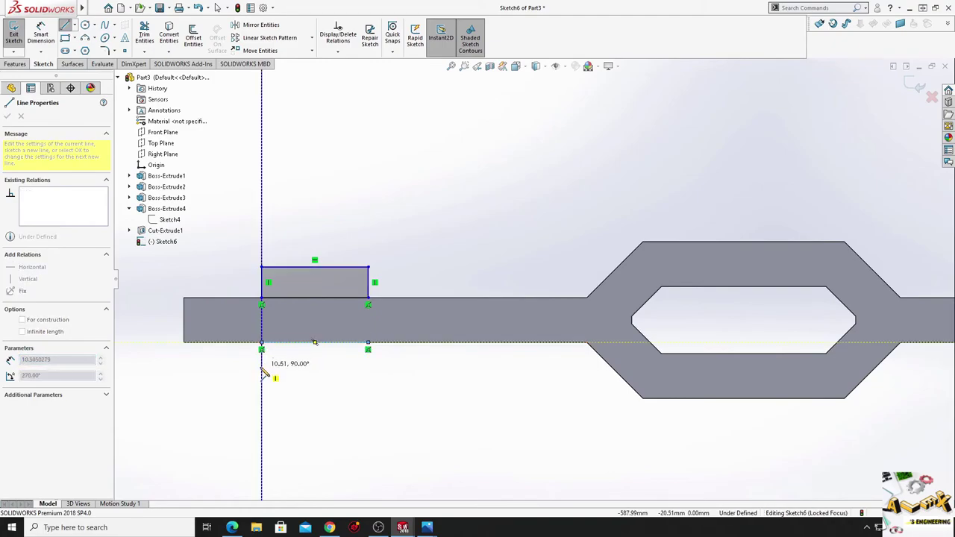
pyautogui.click(261, 367)
pyautogui.click(368, 367)
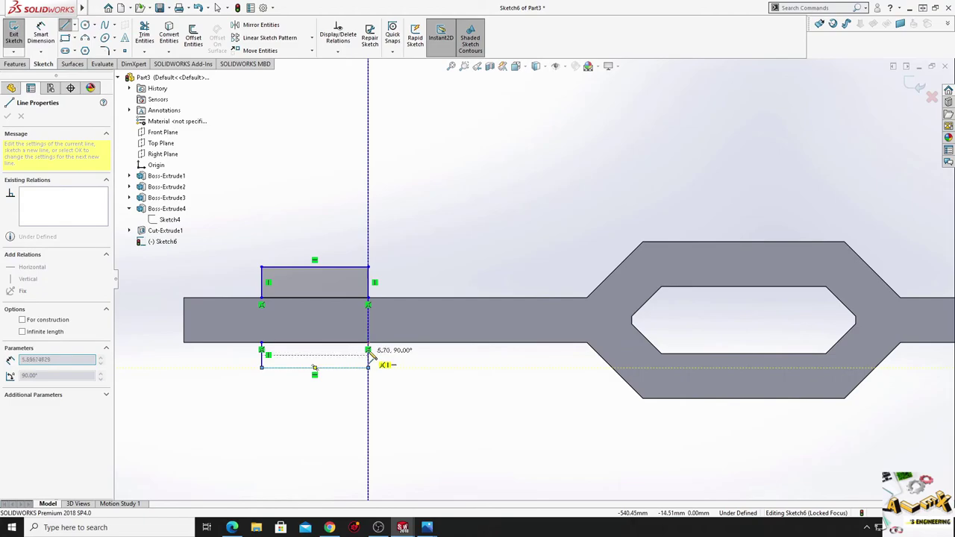
pyautogui.click(367, 344)
pyautogui.rightClick(377, 350)
pyautogui.click(427, 367)
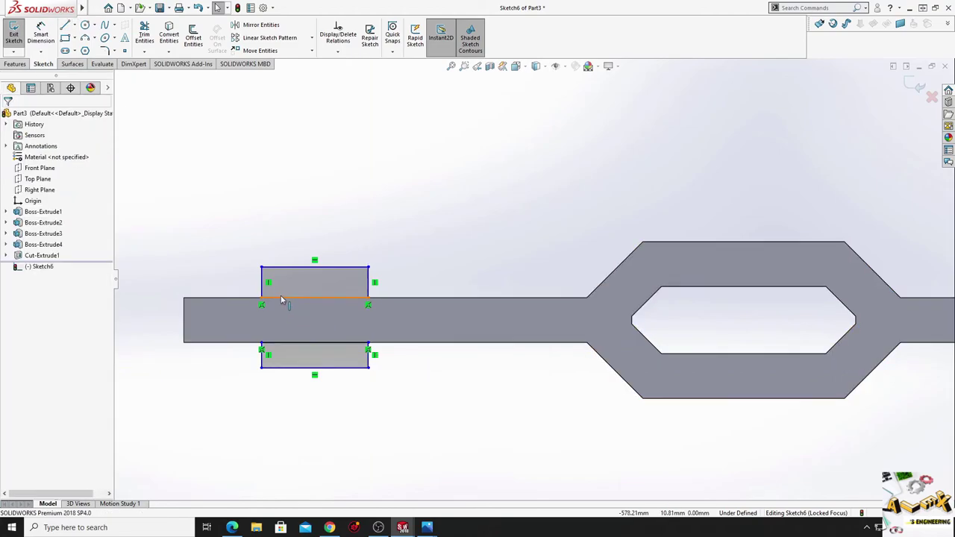
# Make the two rectangles' side edges and top/bottom edges equal.
pyautogui.click(263, 285)
pyautogui.keyDown('ctrl'); pyautogui.click(261, 355); pyautogui.keyUp('ctrl')
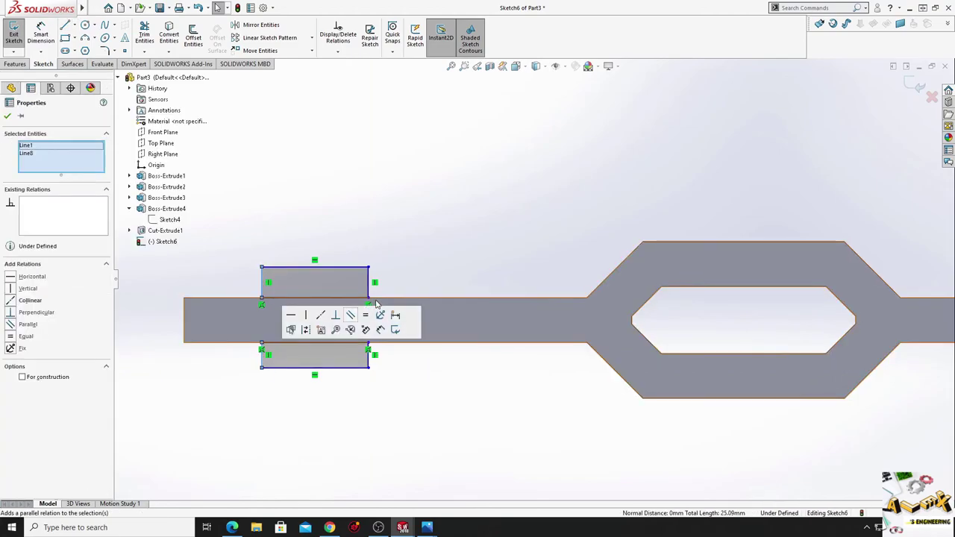
pyautogui.click(364, 317)
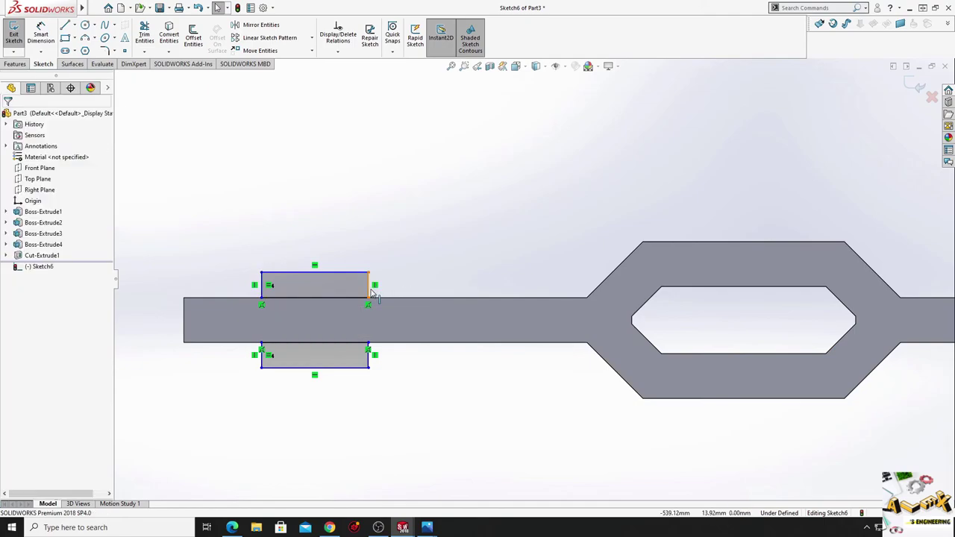
pyautogui.click(338, 274)
pyautogui.keyDown('ctrl'); pyautogui.click(331, 367); pyautogui.keyUp('ctrl')
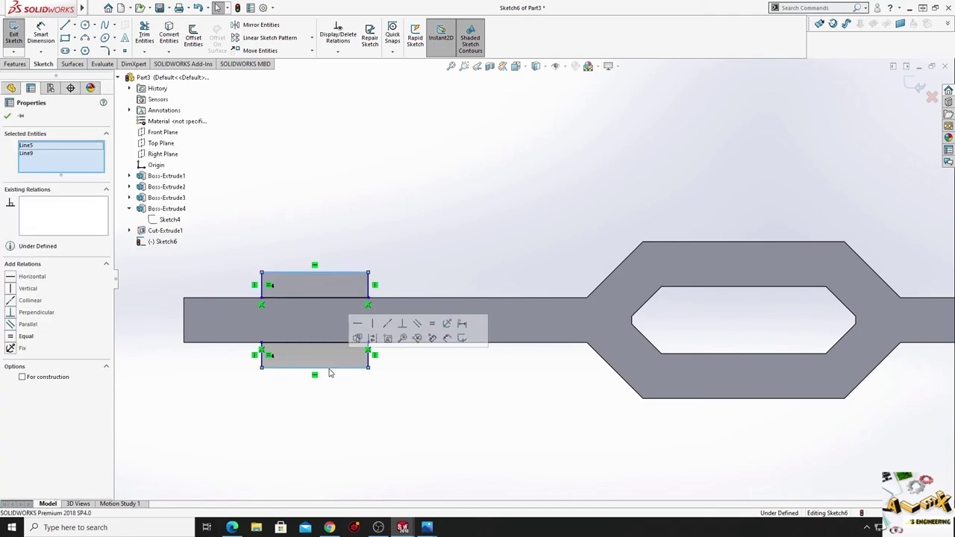
pyautogui.click(431, 326)
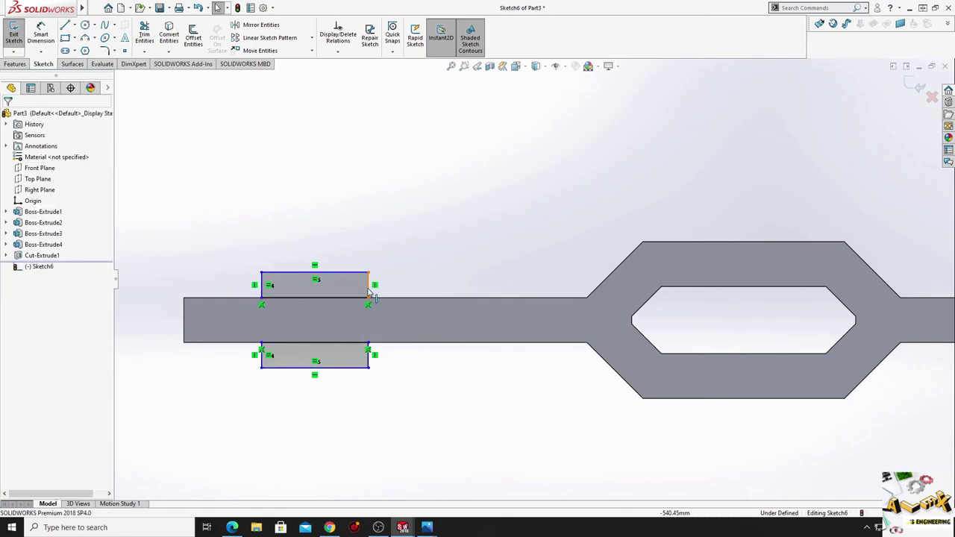
pyautogui.moveTo(380, 289); pyautogui.dragTo(372, 290)
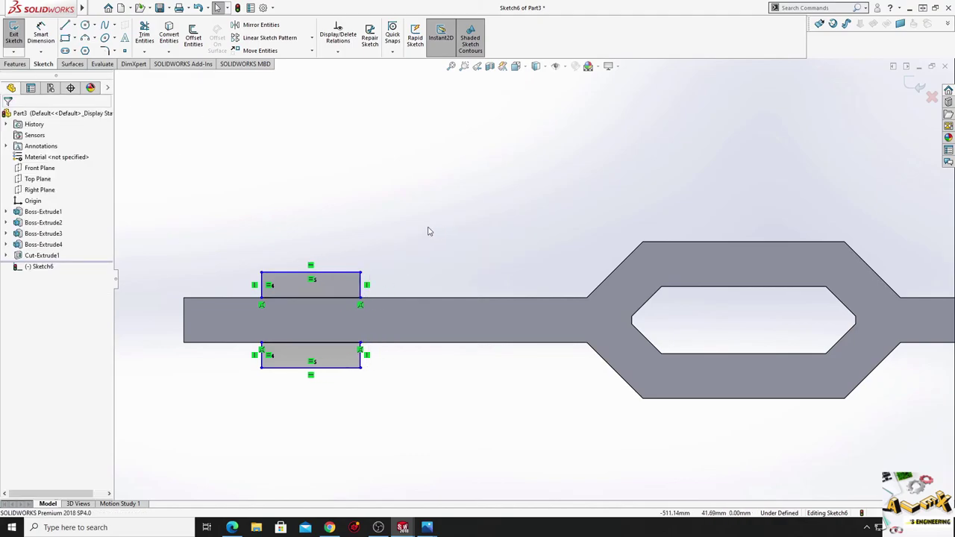
# Dimension the upper rectangle 5 mm tall and 40 mm wide.
pyautogui.click(41, 35)
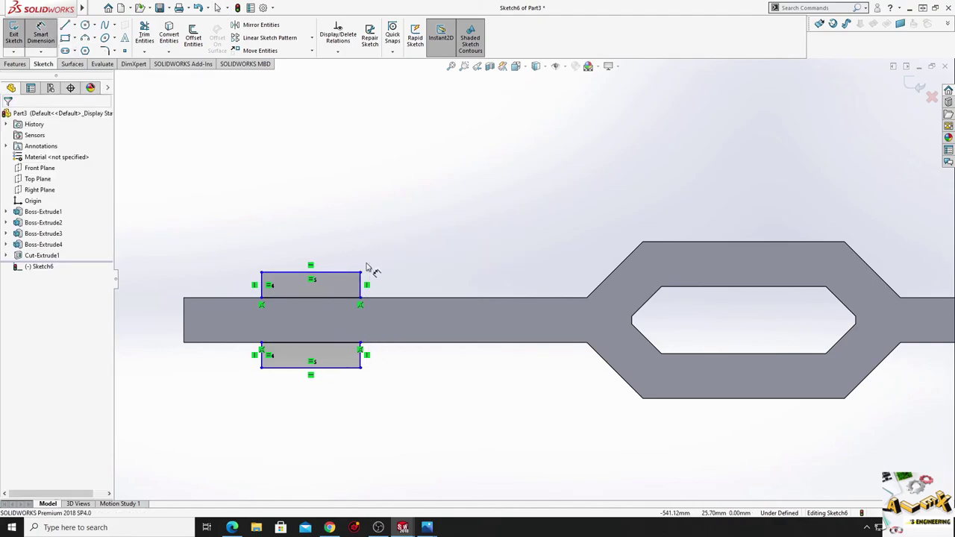
pyautogui.click(286, 273)
pyautogui.click(238, 297)
pyautogui.click(228, 282)
pyautogui.write('5')
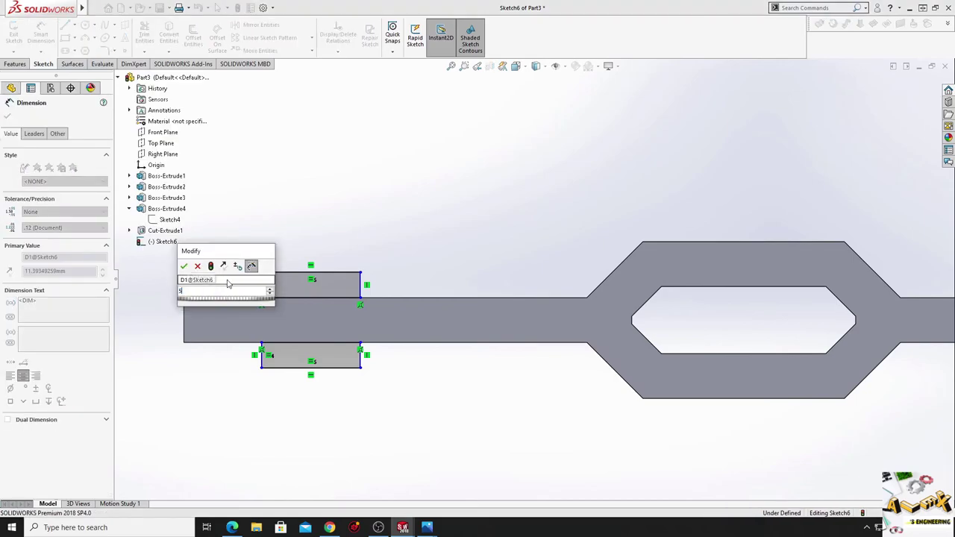
pyautogui.press('Return')
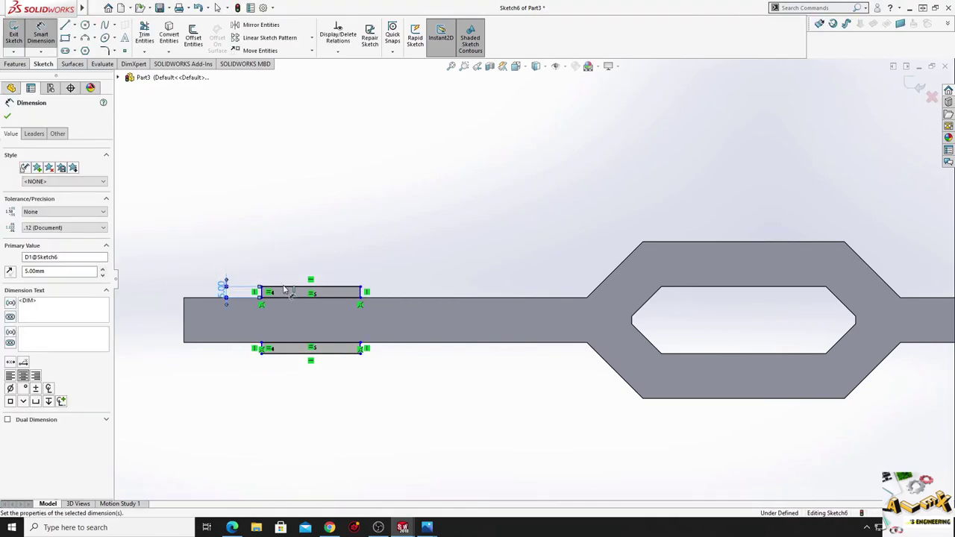
pyautogui.click(284, 288)
pyautogui.click(297, 225)
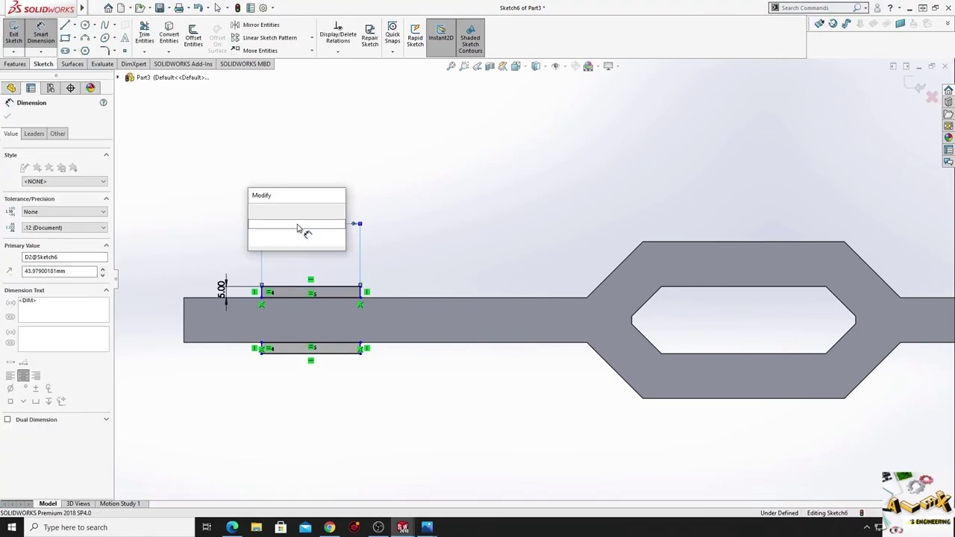
pyautogui.write('40')
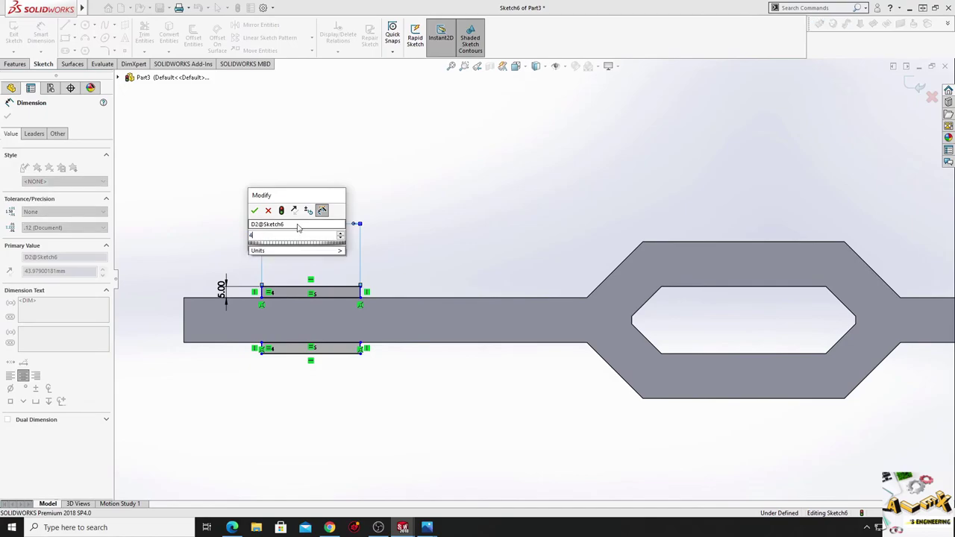
pyautogui.press('Return')
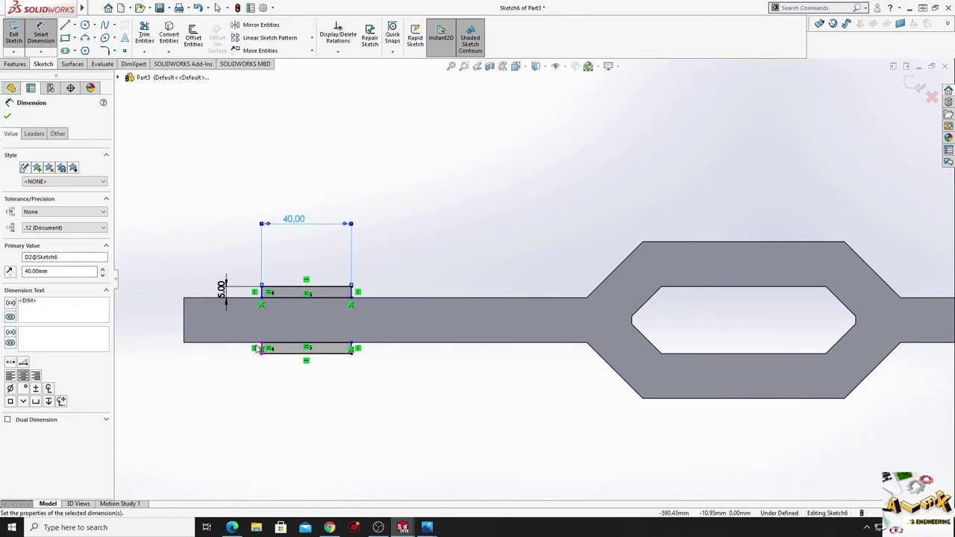
# Dimension the rectangles 40 mm from the bar's left end.
pyautogui.scroll(-5, 269, 352)
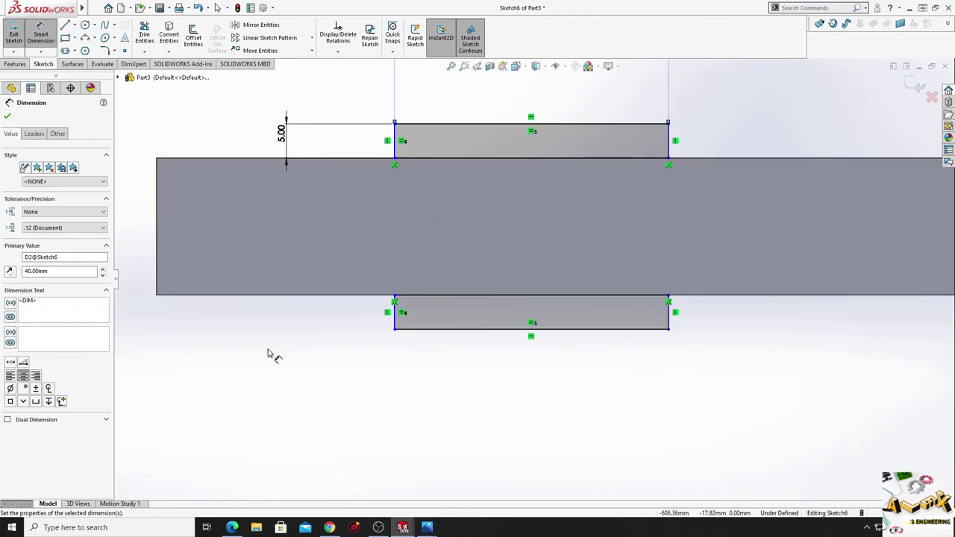
pyautogui.click(395, 328)
pyautogui.click(156, 278)
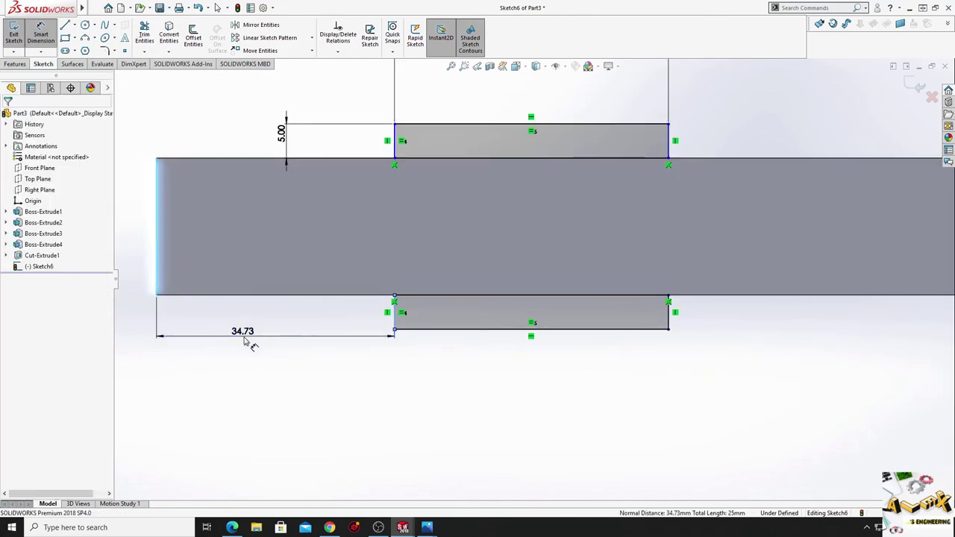
pyautogui.click(245, 340)
pyautogui.press('Return')
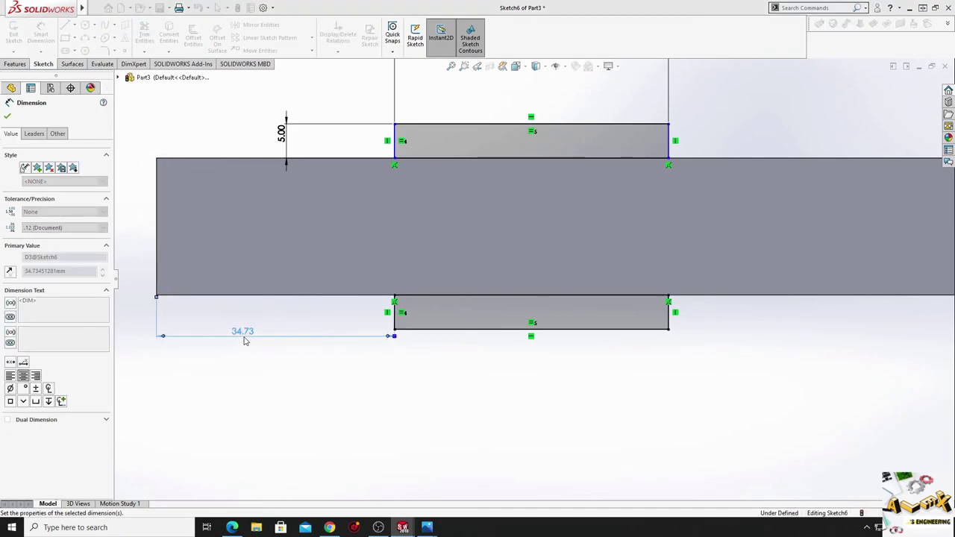
pyautogui.rightClick(366, 433)
pyautogui.click(400, 466)
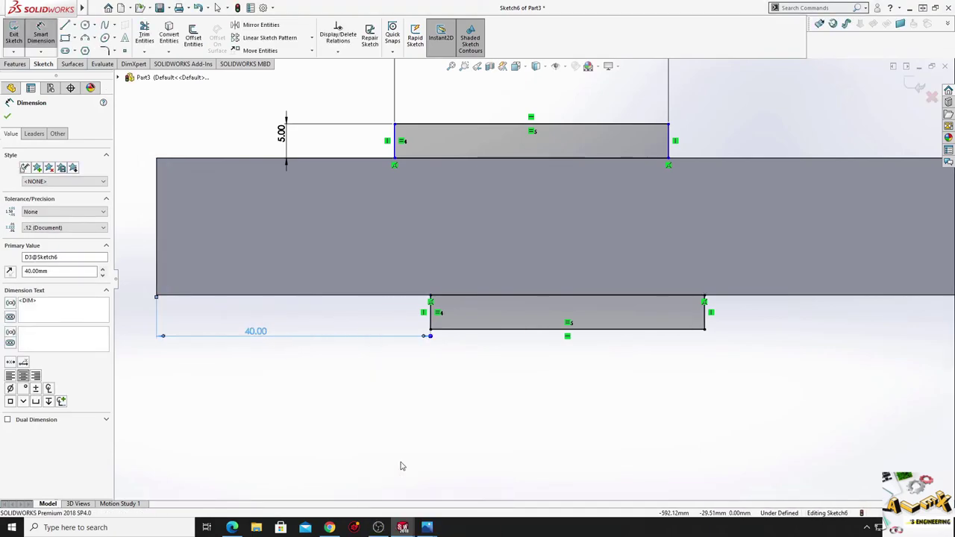
# Make the two rectangles' left edges collinear.
pyautogui.click(394, 147)
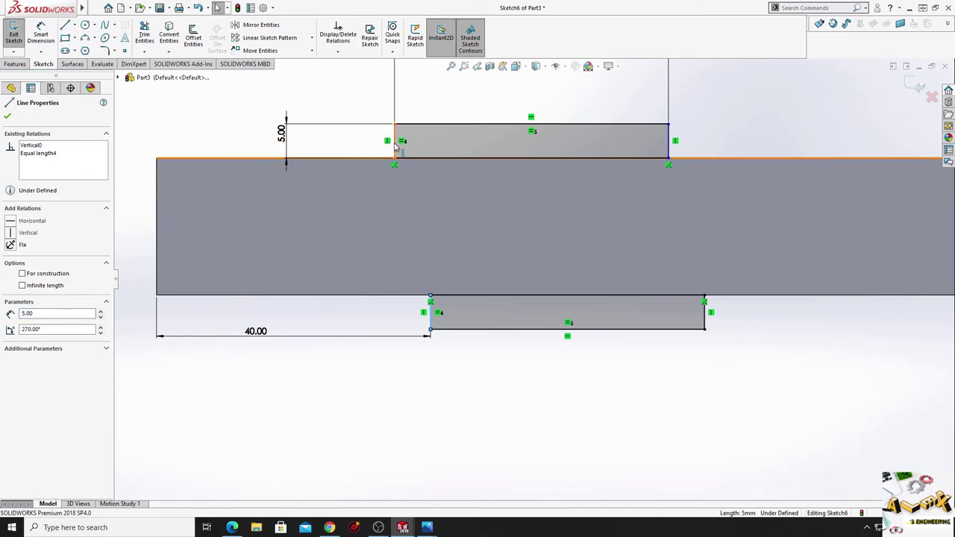
pyautogui.keyDown('ctrl'); pyautogui.click(430, 314); pyautogui.keyUp('ctrl')
pyautogui.click(453, 99)
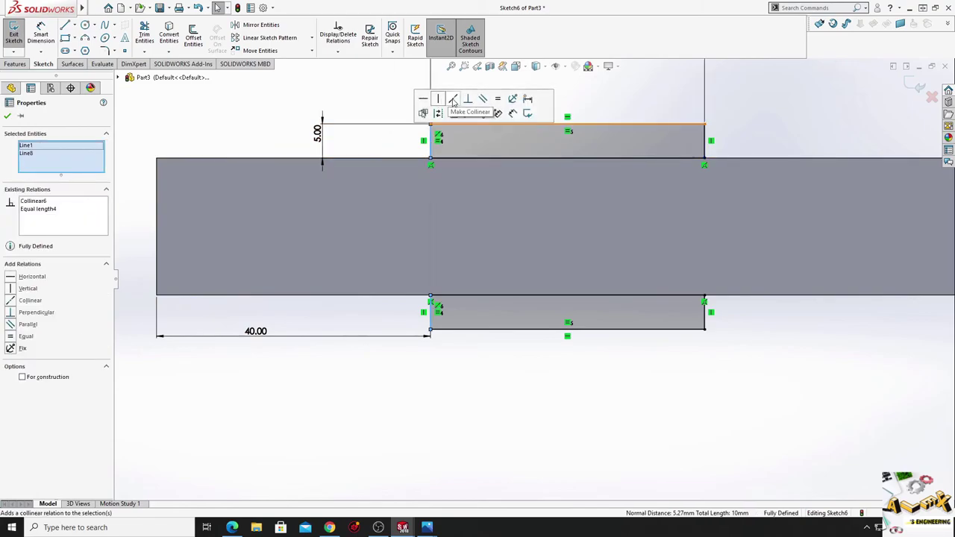
pyautogui.click(214, 107)
pyautogui.scroll(2, 463, 203)
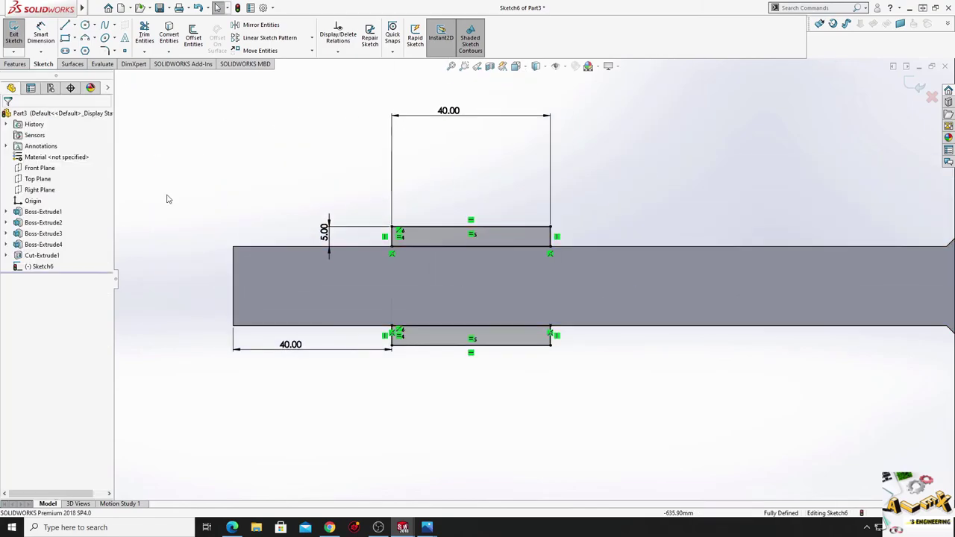
pyautogui.click(15, 64)
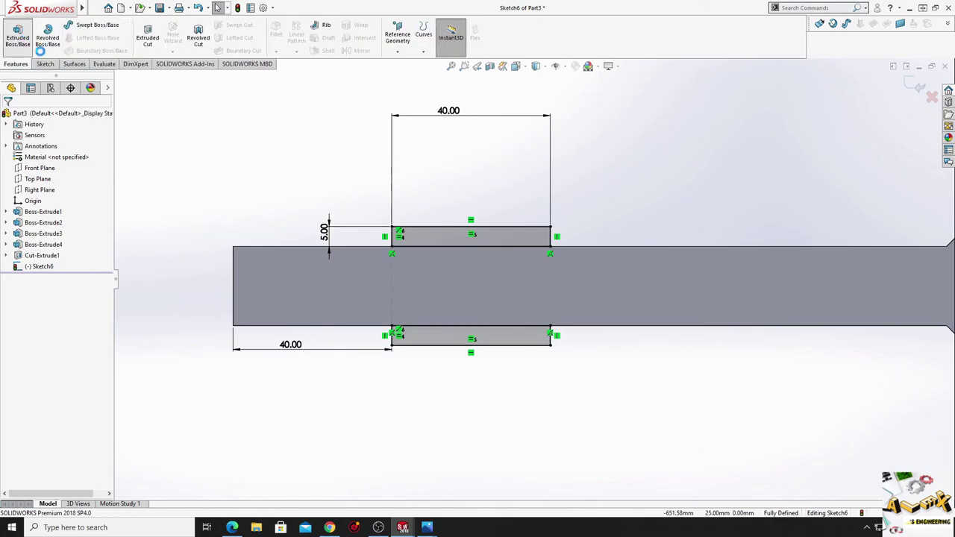
# Extrude Sketch6 Up To Surface at the frame face, creating the two side blocks of Boss-Extrude5.
pyautogui.click(17, 35)
pyautogui.moveTo(321, 266); pyautogui.dragTo(291, 263, button='middle')
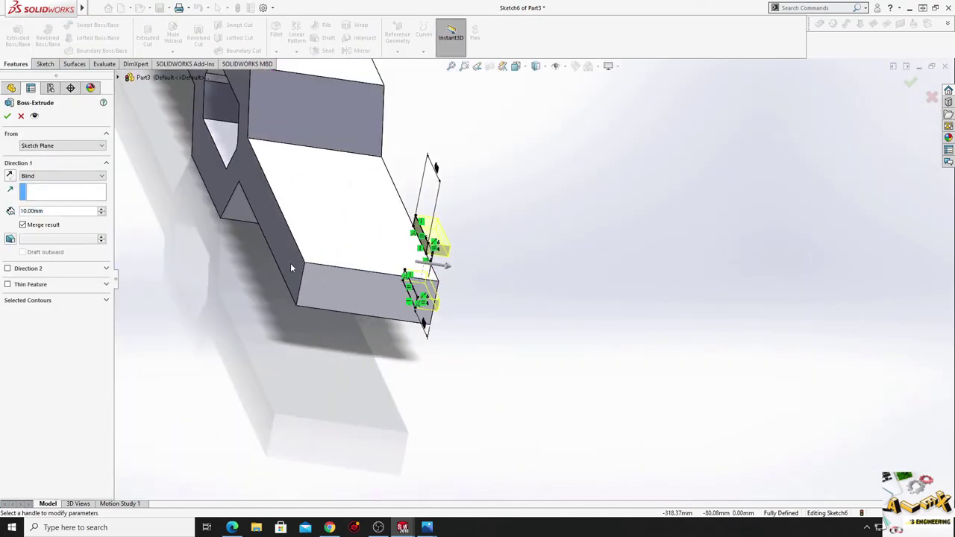
pyautogui.click(82, 176)
pyautogui.click(56, 209)
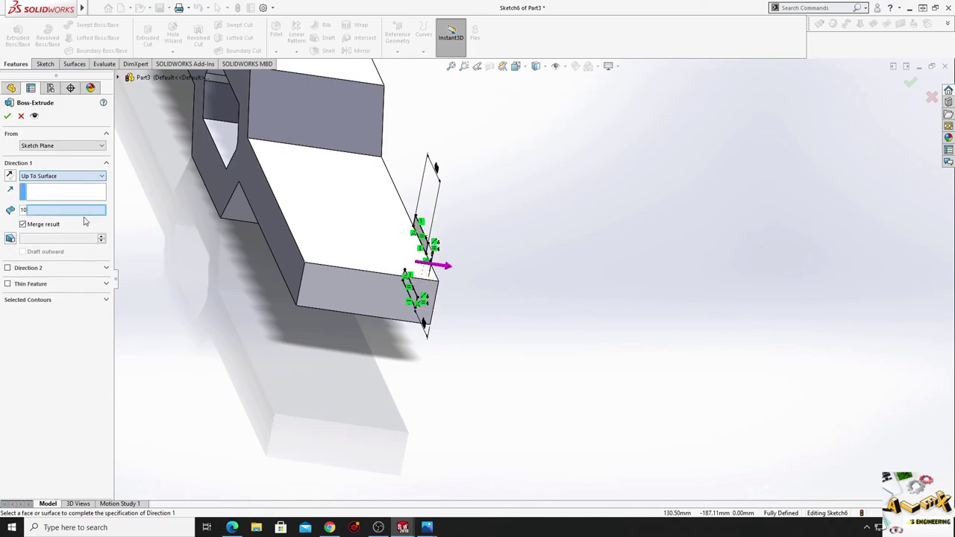
pyautogui.click(274, 238)
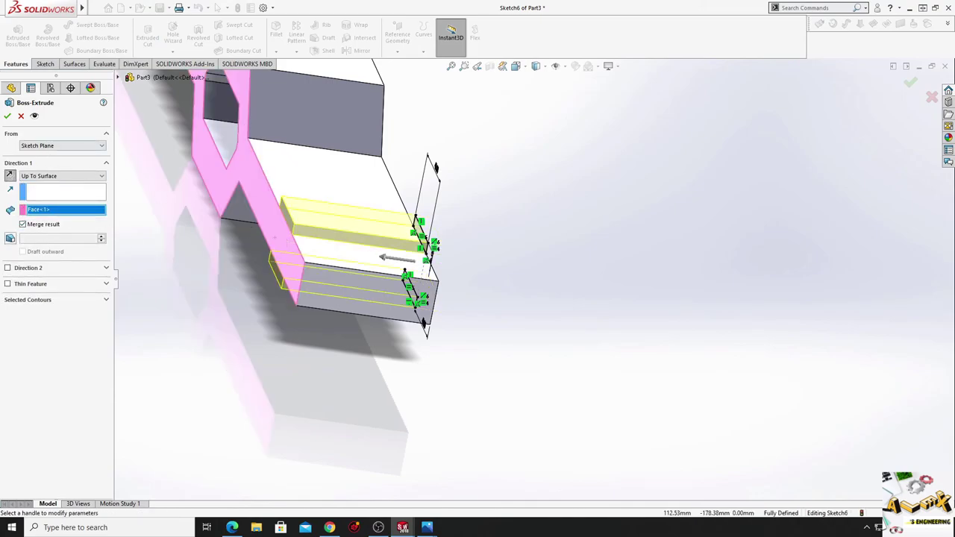
pyautogui.click(8, 116)
pyautogui.moveTo(215, 299)
pyautogui.mouseDown(button='middle')
pyautogui.moveTo(300, 303)
pyautogui.moveTo(238, 289)
pyautogui.moveTo(269, 303)
pyautogui.moveTo(252, 204)
pyautogui.moveTo(416, 277)
pyautogui.moveTo(429, 294)
pyautogui.moveTo(438, 277)
pyautogui.moveTo(412, 290)
pyautogui.moveTo(443, 283)
pyautogui.mouseUp(button='middle')
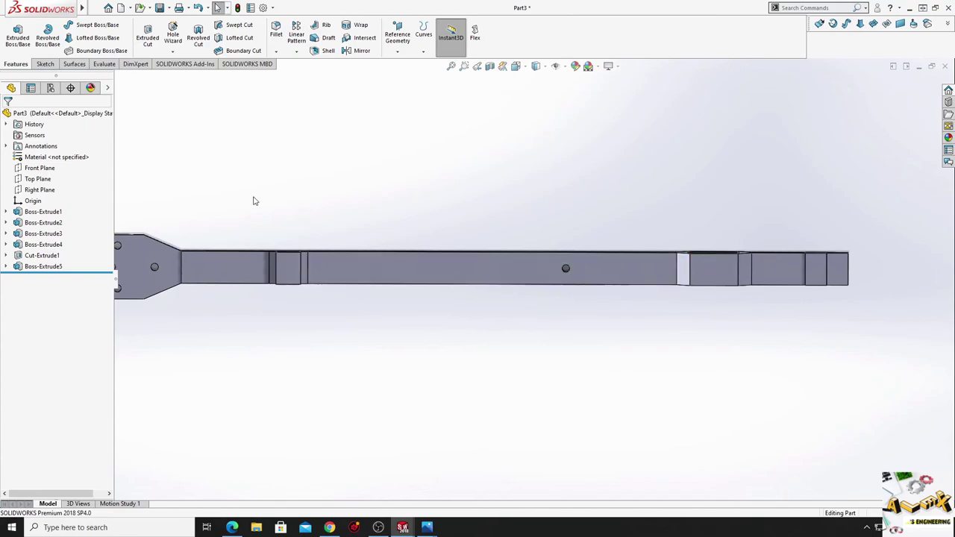
# Start Sketch7 on the side boss's flat face, viewed Normal To and zoomed in.
pyautogui.click(473, 337)
pyautogui.moveTo(505, 324); pyautogui.dragTo(530, 466, button='middle')
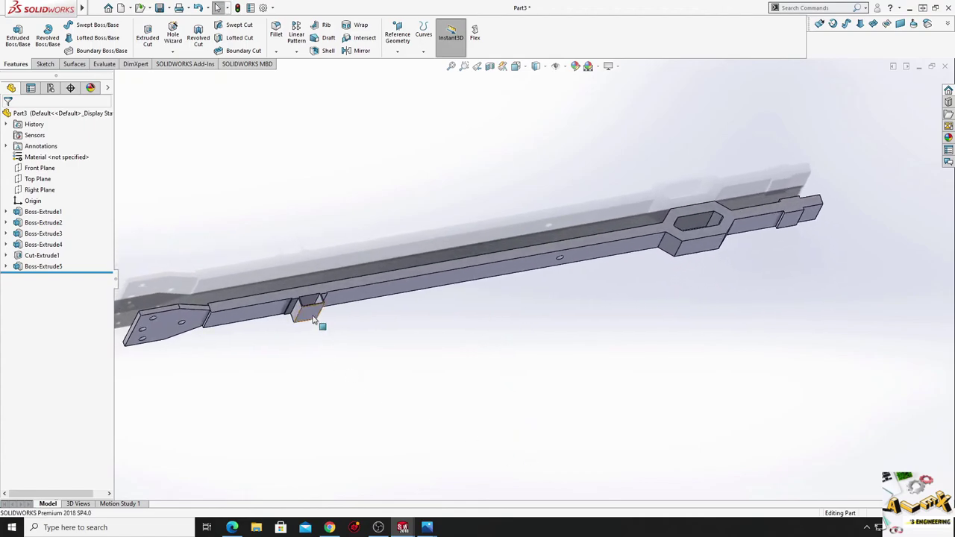
pyautogui.click(313, 319)
pyautogui.moveTo(368, 345)
pyautogui.mouseDown(button='middle')
pyautogui.moveTo(398, 334)
pyautogui.moveTo(379, 295)
pyautogui.mouseUp(button='middle')
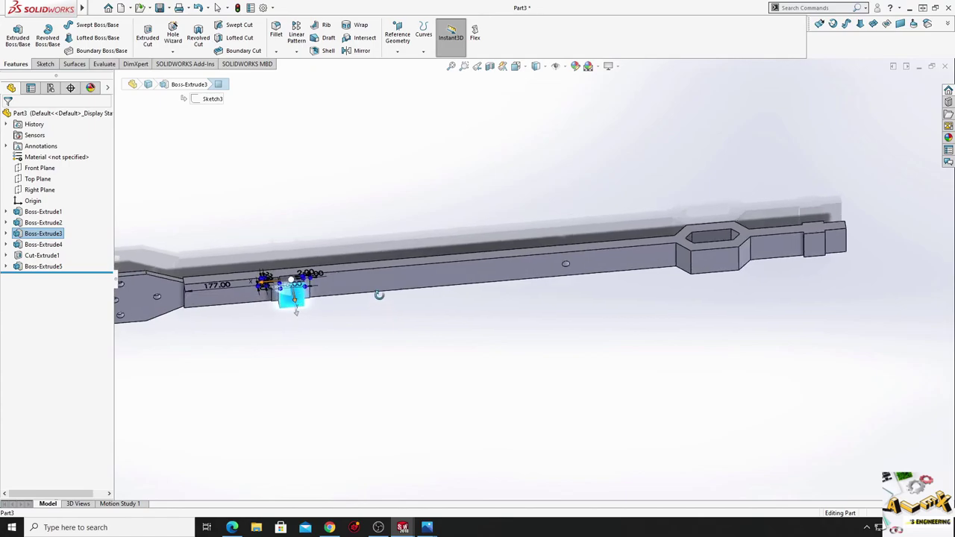
pyautogui.click(288, 351)
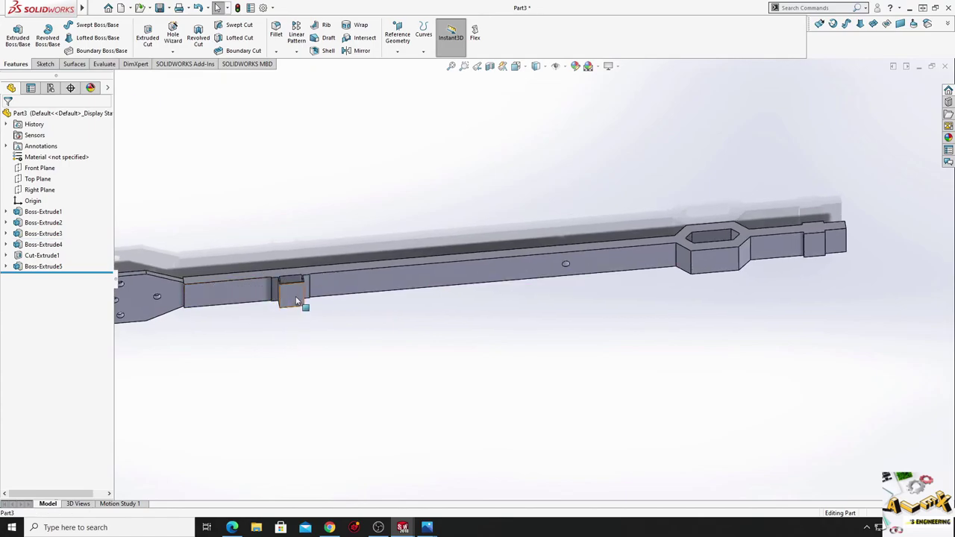
pyautogui.click(358, 282)
pyautogui.click(339, 271)
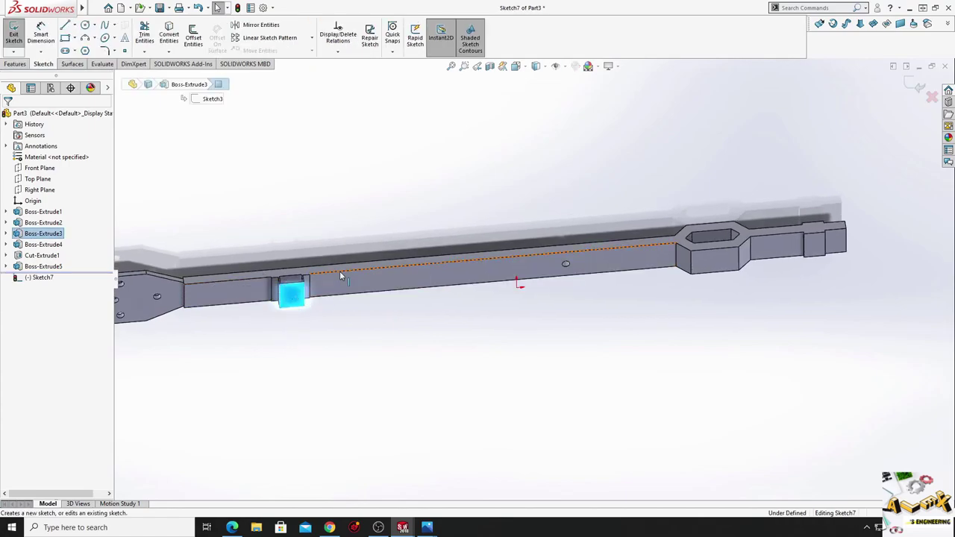
pyautogui.click(41, 276)
pyautogui.click(70, 271)
pyautogui.scroll(-3, 432, 284)
pyautogui.scroll(-2, 425, 299)
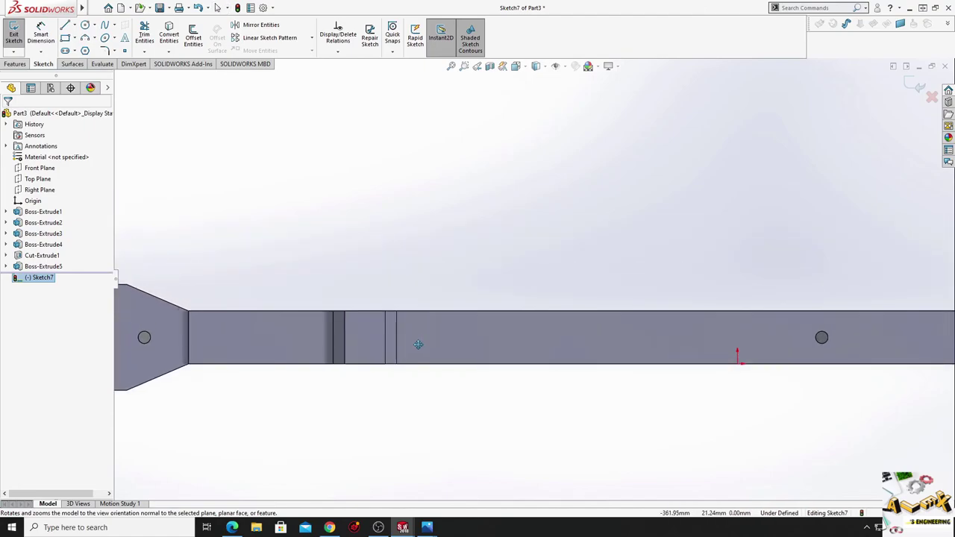
pyautogui.scroll(-2, 411, 315)
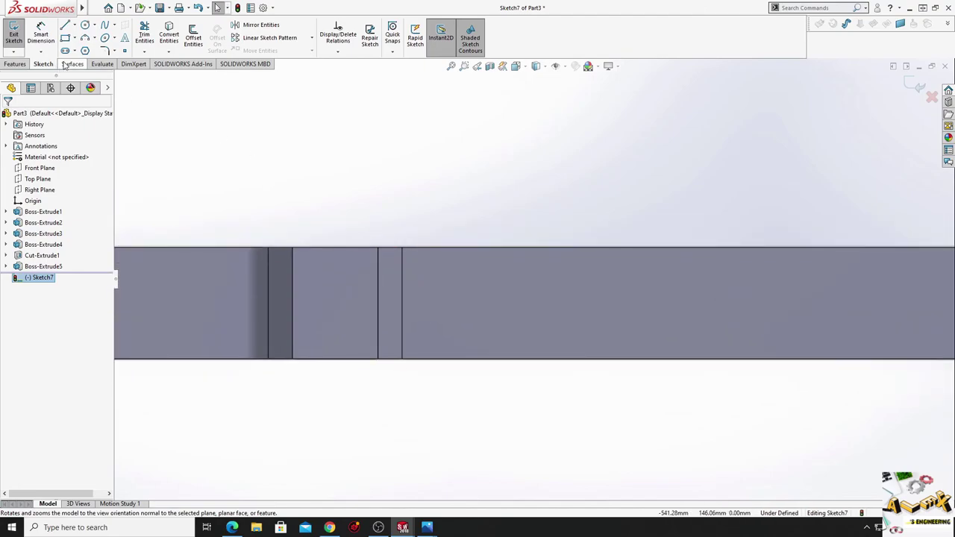
# Draw a circle on the boss face.
pyautogui.click(85, 25)
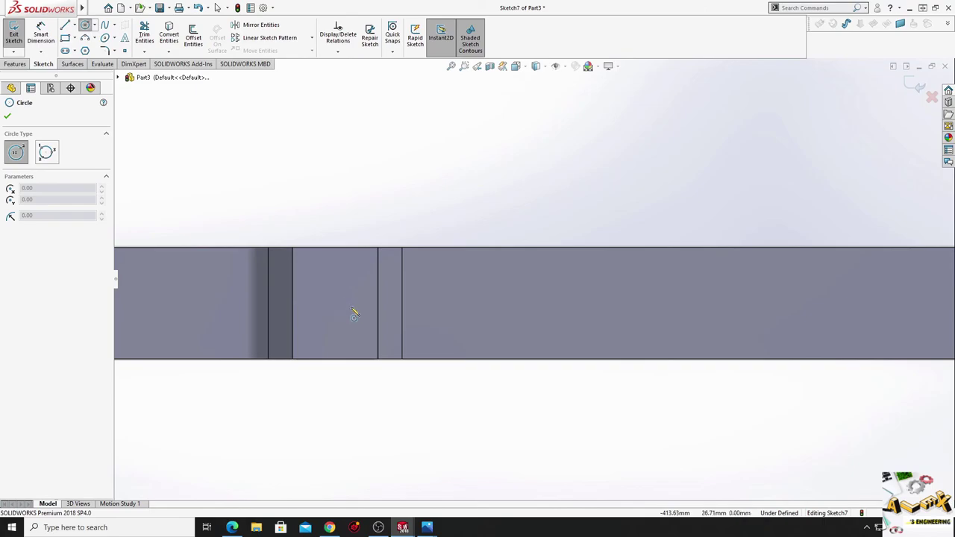
pyautogui.click(330, 306)
pyautogui.click(349, 305)
pyautogui.rightClick(446, 190)
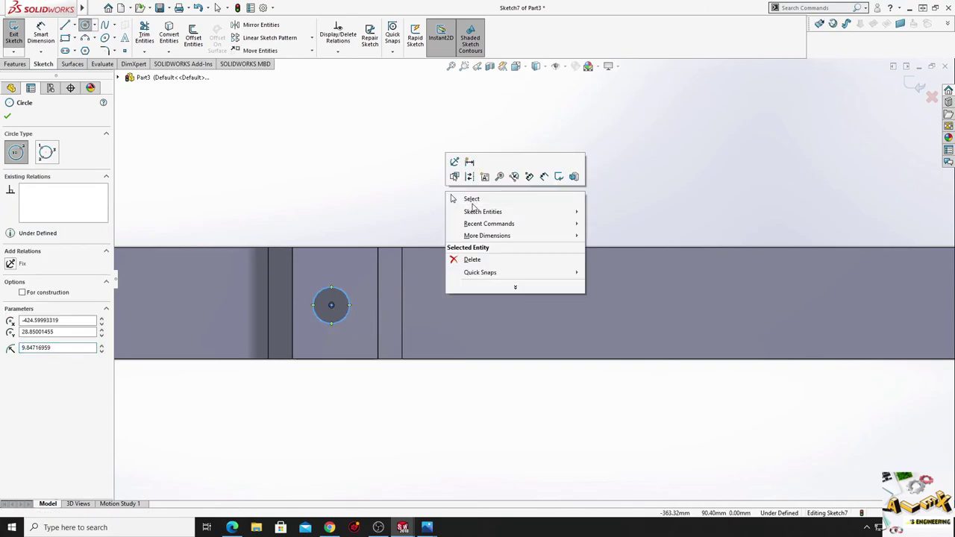
pyautogui.click(468, 196)
# Align the circle centre vertically with the top-edge midpoint and horizontally with the side-edge point.
pyautogui.click(334, 248)
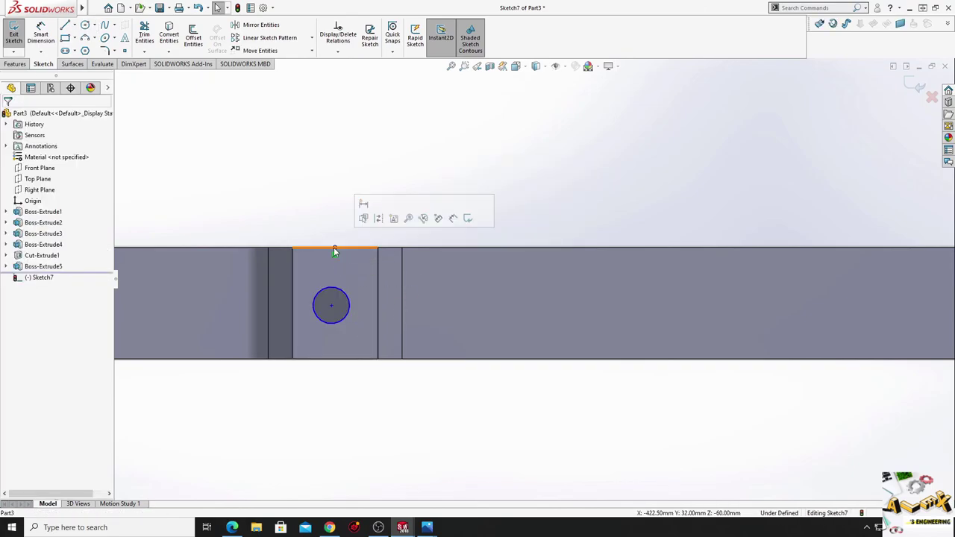
pyautogui.keyDown('ctrl'); pyautogui.click(331, 305); pyautogui.keyUp('ctrl')
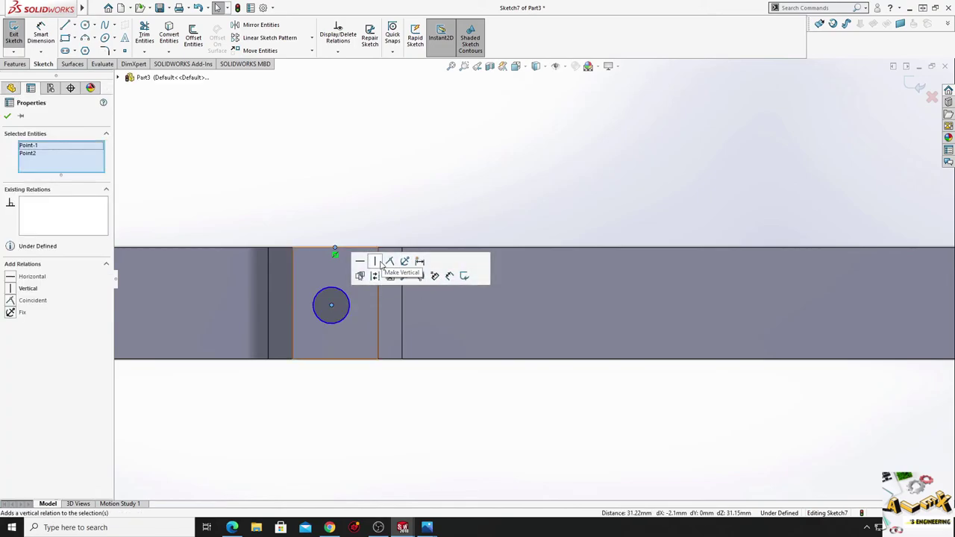
pyautogui.click(376, 262)
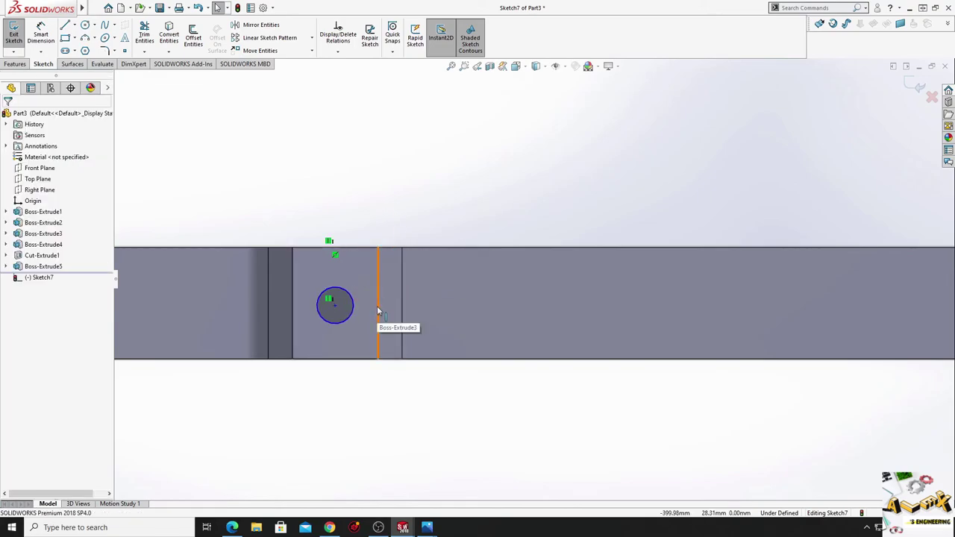
pyautogui.click(378, 304)
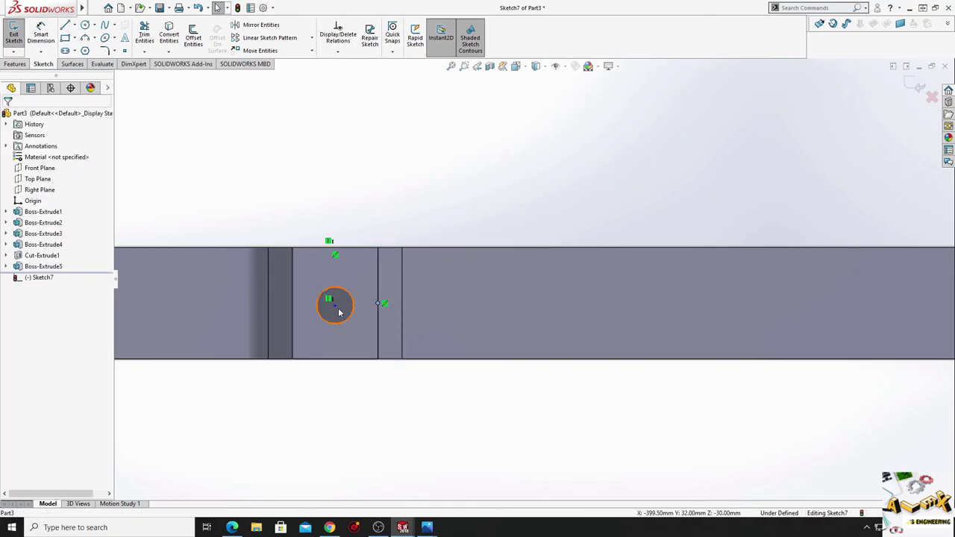
pyautogui.click(335, 308)
pyautogui.keyDown('ctrl'); pyautogui.click(378, 303); pyautogui.keyUp('ctrl')
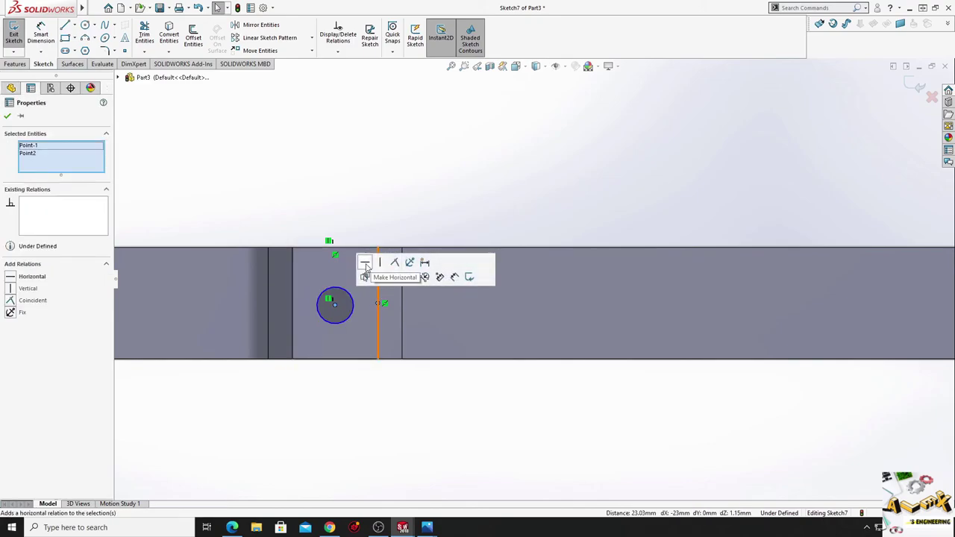
pyautogui.click(367, 262)
pyautogui.click(398, 200)
# Dimension the circle to 14 mm diameter.
pyautogui.click(41, 35)
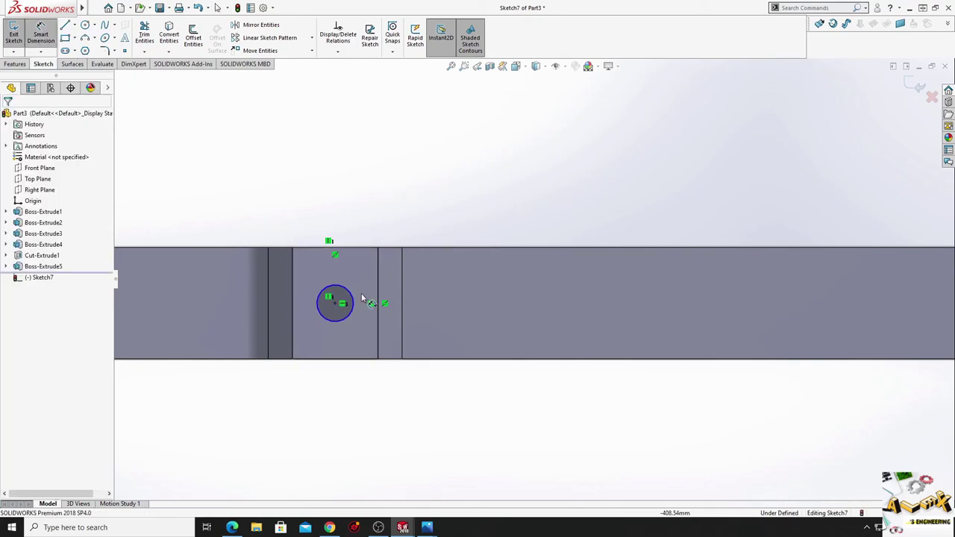
pyautogui.click(355, 300)
pyautogui.click(411, 209)
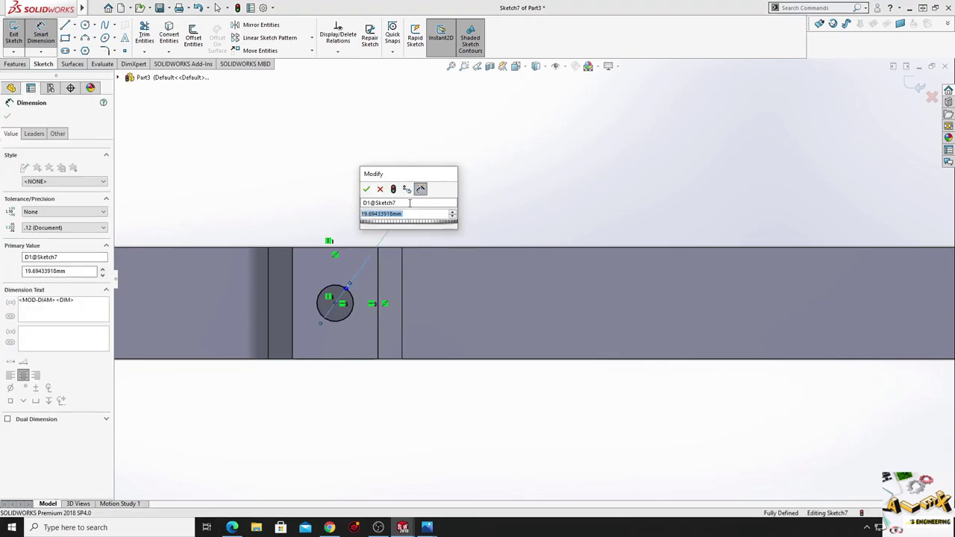
pyautogui.write('14')
pyautogui.press('Return')
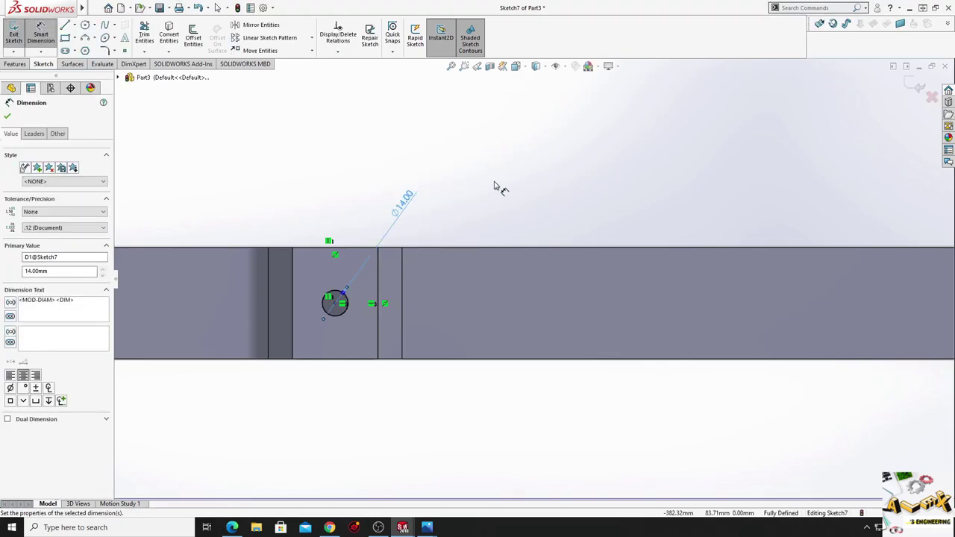
pyautogui.rightClick(496, 184)
pyautogui.click(526, 214)
pyautogui.moveTo(526, 216)
pyautogui.mouseDown(button='middle')
pyautogui.moveTo(189, 219)
pyautogui.moveTo(301, 262)
pyautogui.mouseUp(button='middle')
pyautogui.scroll(3, 439, 264)
pyautogui.scroll(3, 427, 279)
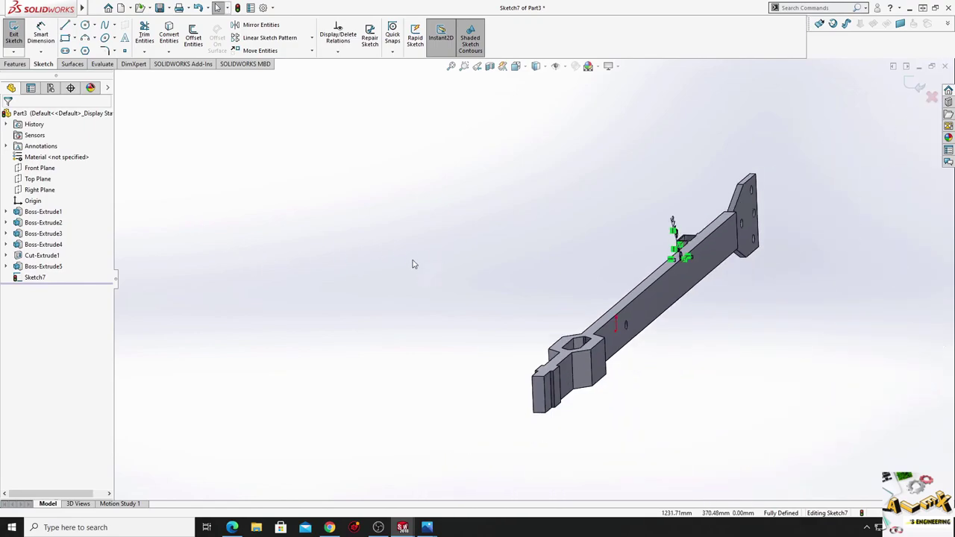
# View Sketch7 Normal To and pan over to the other side block.
pyautogui.click(34, 276)
pyautogui.click(60, 258)
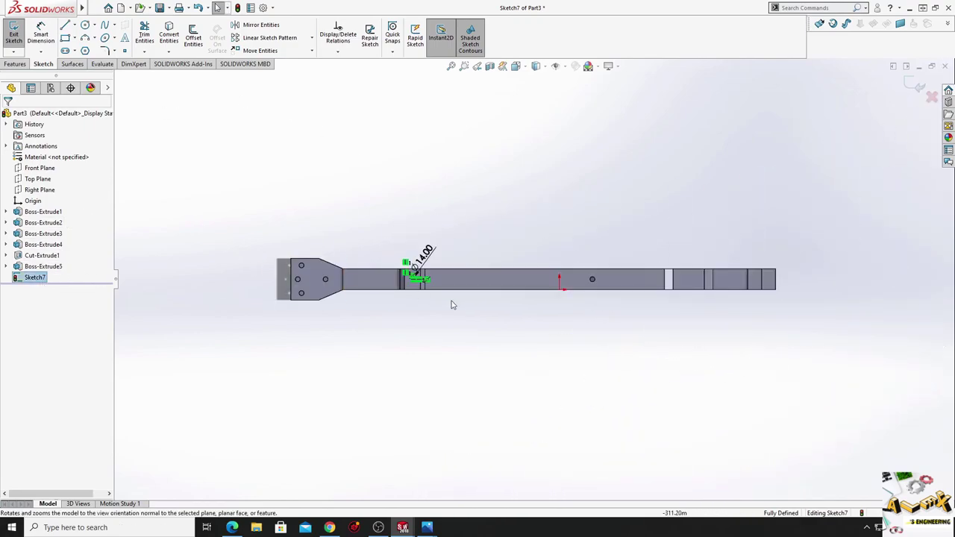
pyautogui.scroll(-3, 608, 283)
pyautogui.keyDown('ctrl'); pyautogui.moveTo(617, 285); pyautogui.dragTo(135, 348, button='middle'); pyautogui.keyUp('ctrl')
pyautogui.scroll(-2, 326, 335)
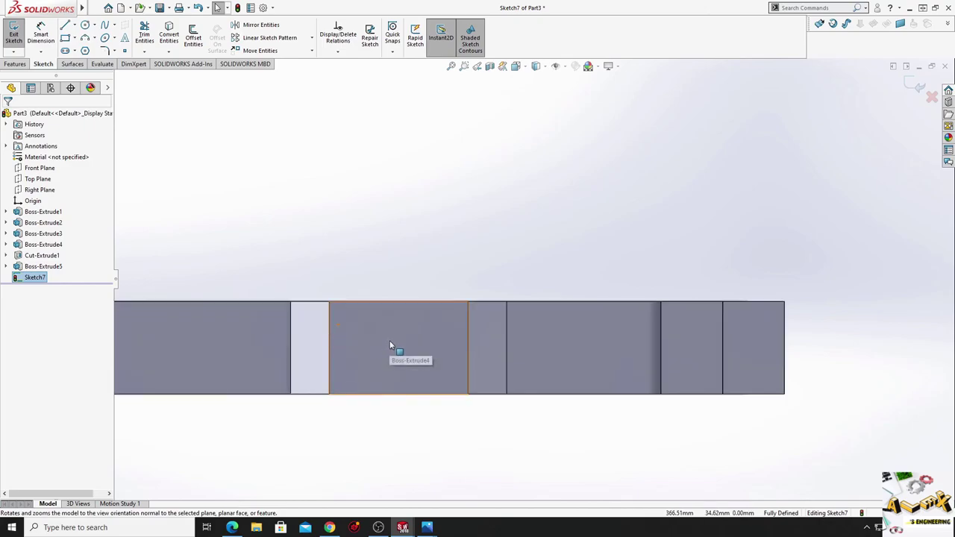
pyautogui.moveTo(389, 345)
pyautogui.mouseDown(button='middle')
pyautogui.moveTo(388, 390)
pyautogui.moveTo(390, 347)
pyautogui.moveTo(402, 354)
pyautogui.mouseUp(button='middle')
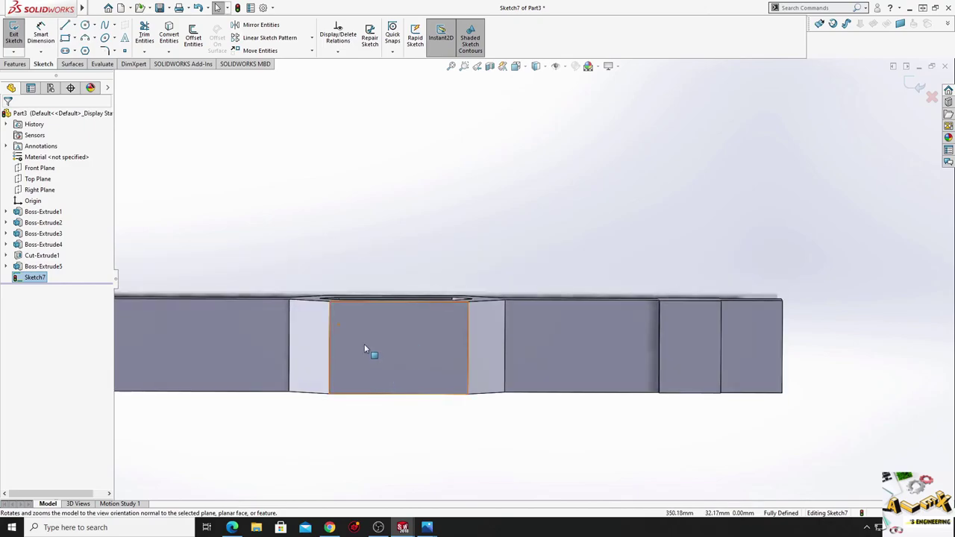
# Draw two circles on the other side block, one below the other.
pyautogui.click(85, 24)
pyautogui.scroll(-2, 401, 330)
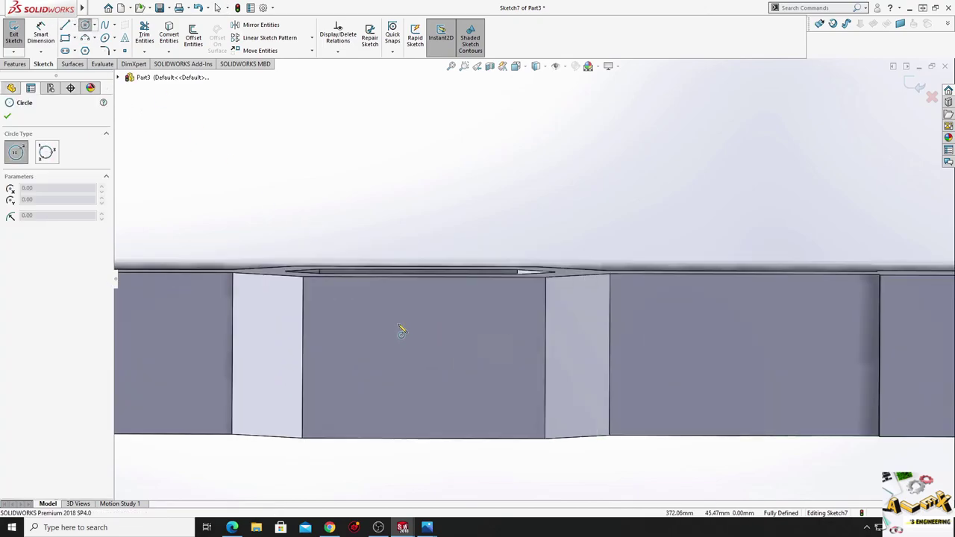
pyautogui.click(412, 316)
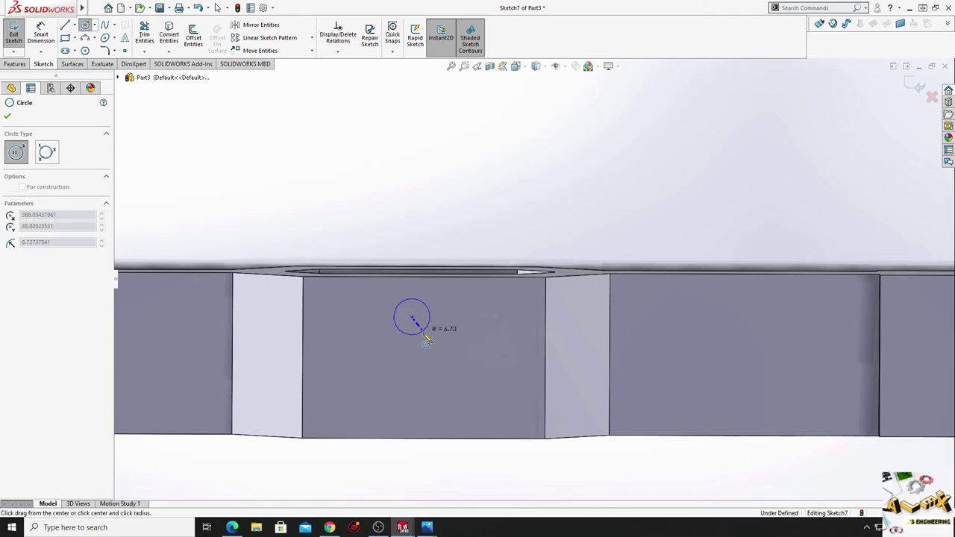
pyautogui.click(411, 405)
pyautogui.click(431, 405)
pyautogui.rightClick(480, 317)
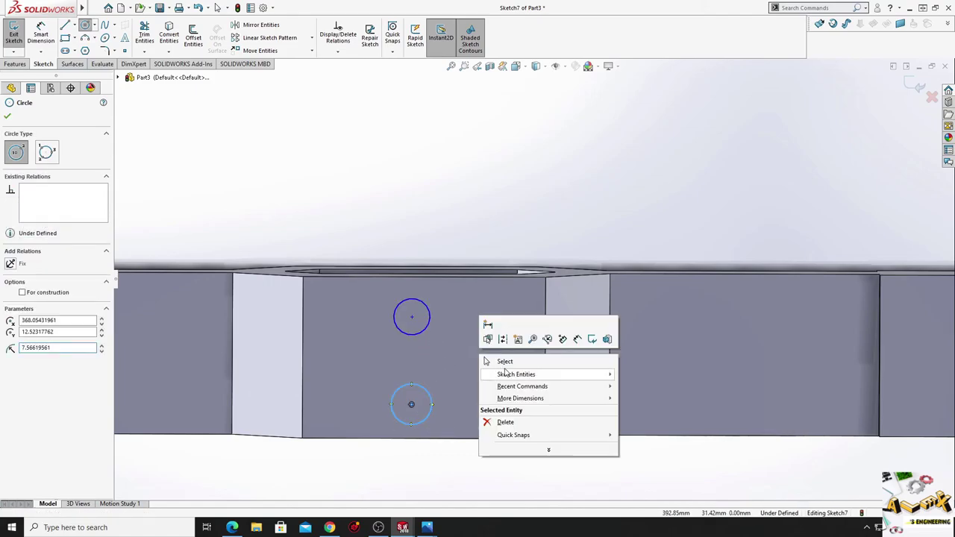
pyautogui.click(507, 359)
# Make the two circles equal and align both centres vertically with the bottom-edge midpoint.
pyautogui.click(429, 319)
pyautogui.keyDown('ctrl'); pyautogui.click(431, 405); pyautogui.keyUp('ctrl')
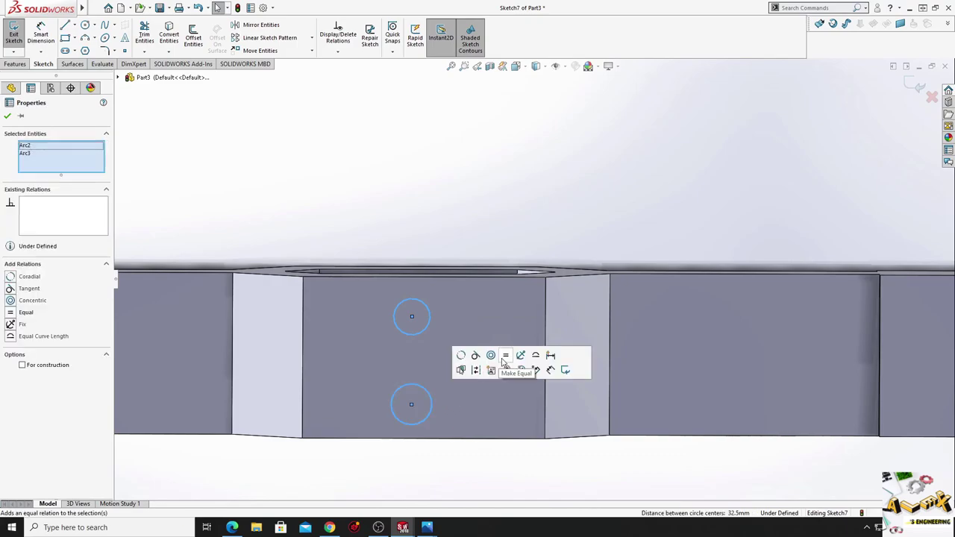
pyautogui.click(507, 359)
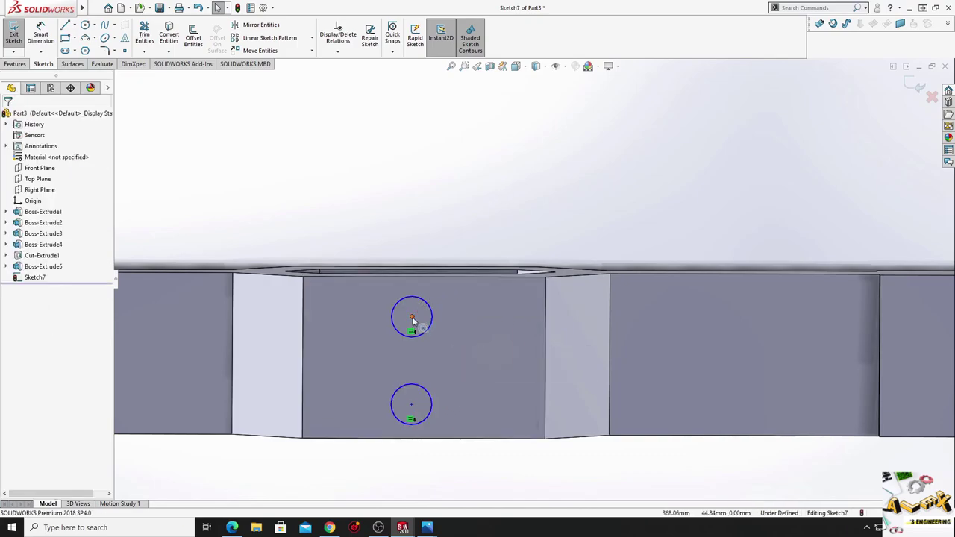
pyautogui.click(411, 405)
pyautogui.click(411, 421)
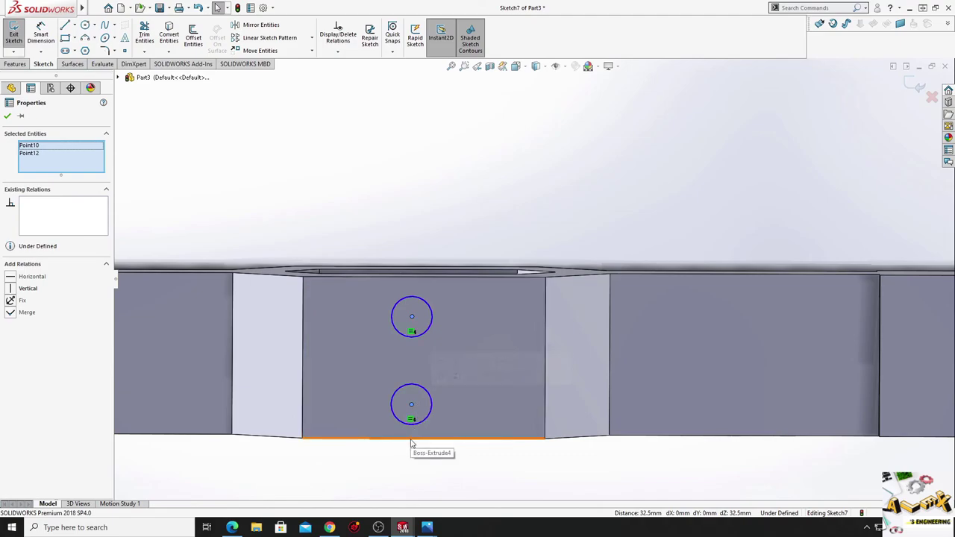
pyautogui.keyDown('ctrl'); pyautogui.click(423, 438); pyautogui.keyUp('ctrl')
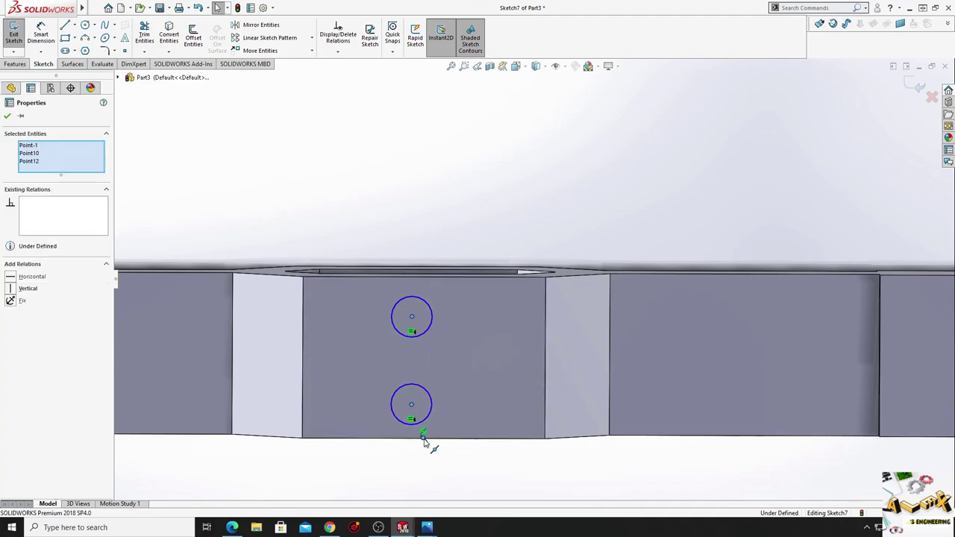
pyautogui.click(467, 401)
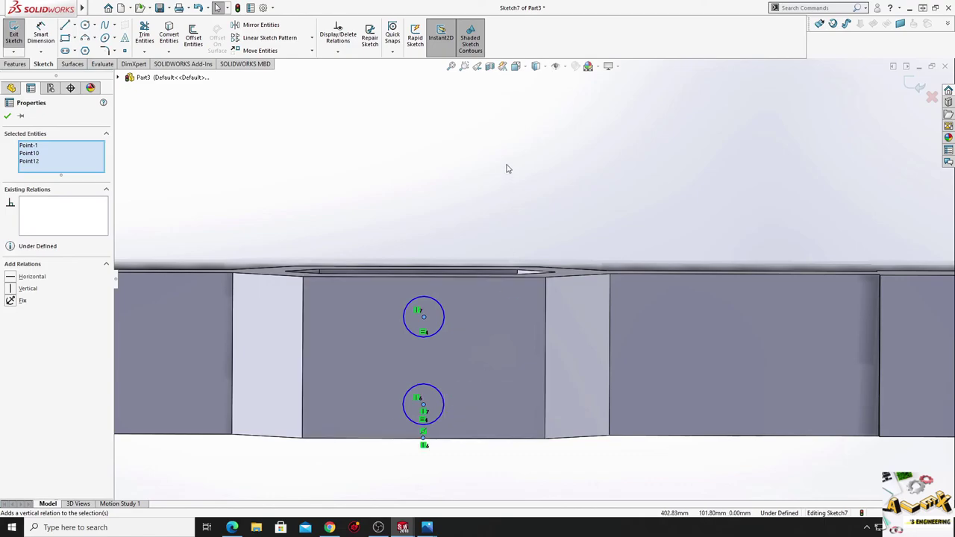
pyautogui.click(41, 37)
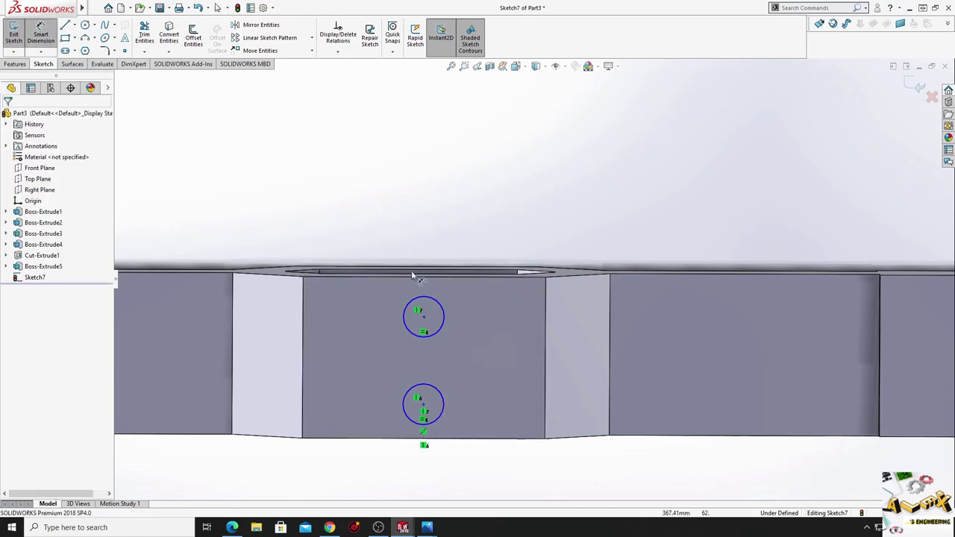
# Dimension the upper circle to Ø14 and space the two circle centres 30 apart.
pyautogui.click(443, 307)
pyautogui.click(531, 234)
pyautogui.write('14')
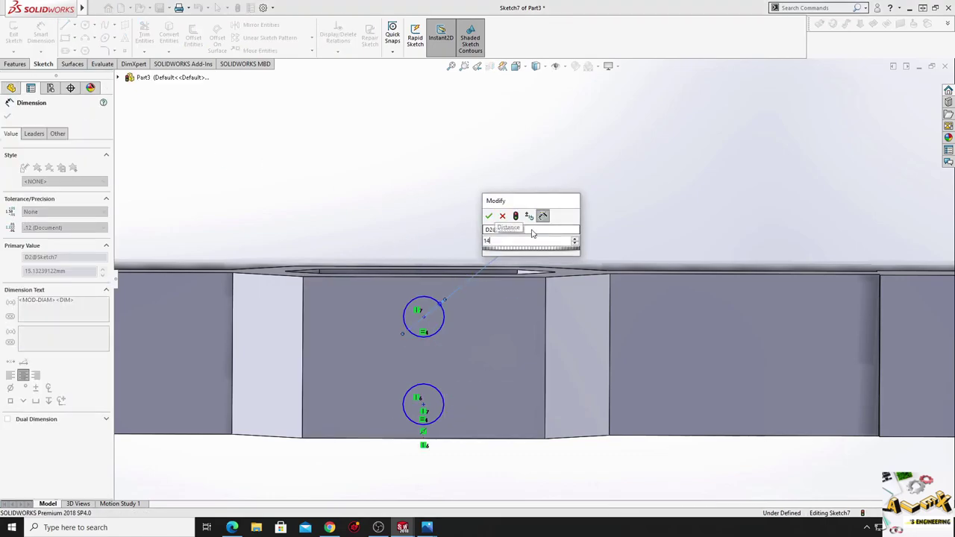
pyautogui.press('Return')
pyautogui.write('14')
pyautogui.press('Return')
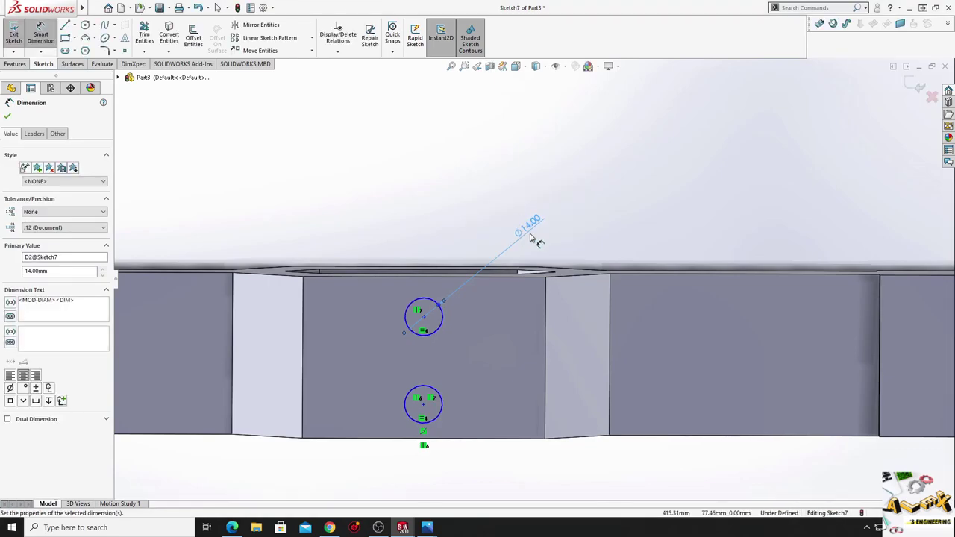
pyautogui.click(423, 318)
pyautogui.click(423, 403)
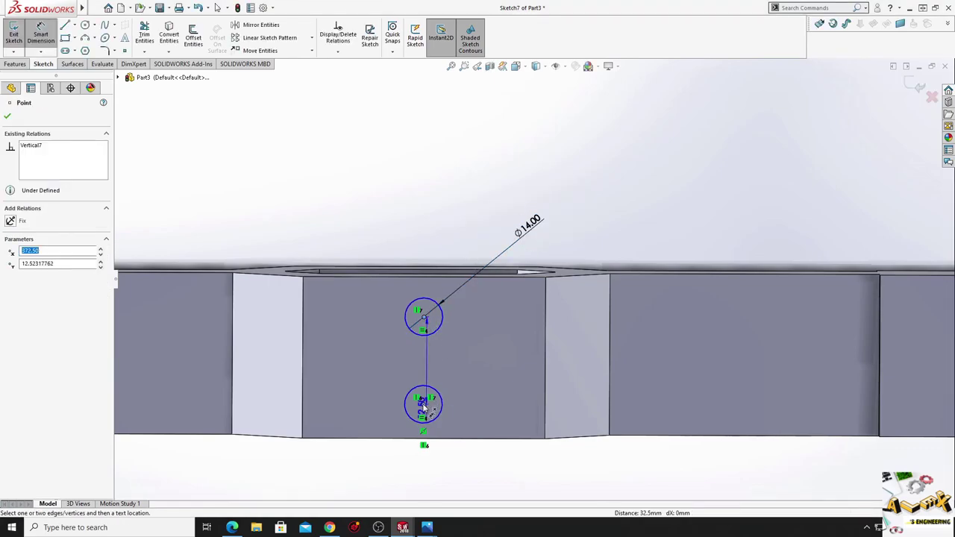
pyautogui.click(471, 371)
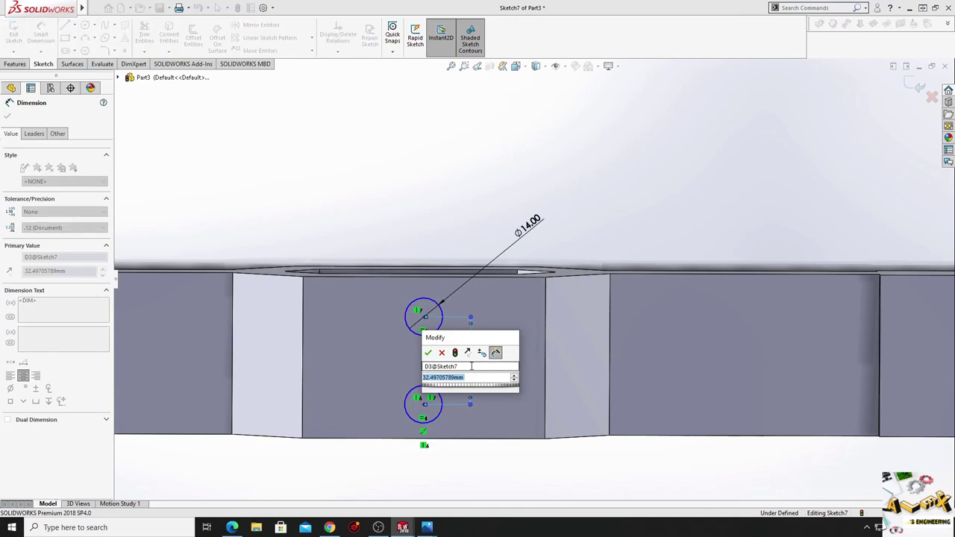
pyautogui.write('30')
pyautogui.press('Return')
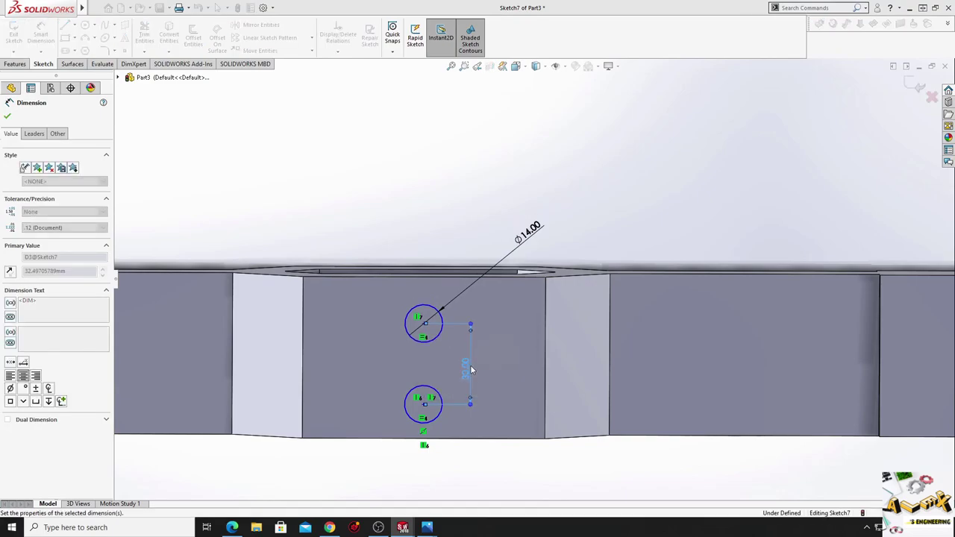
# Place the upper circle's centre 15 below the block's top edge, fully defining Sketch7.
pyautogui.click(423, 326)
pyautogui.click(424, 278)
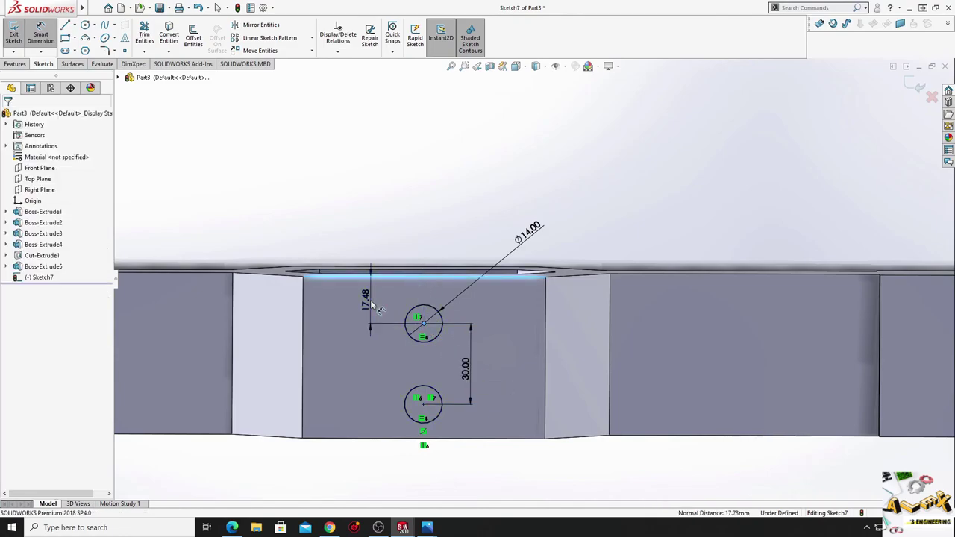
pyautogui.click(370, 300)
pyautogui.press('Return')
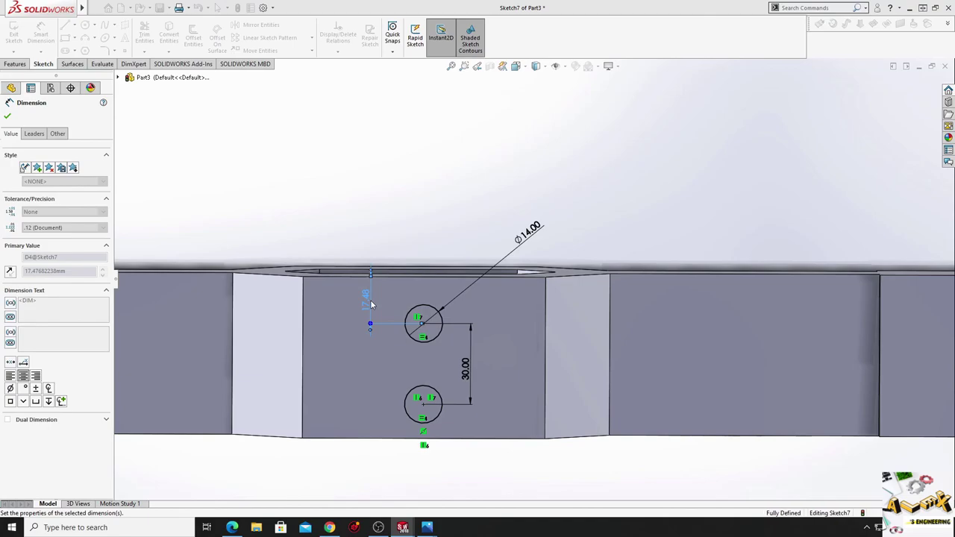
pyautogui.rightClick(366, 211)
pyautogui.click(398, 240)
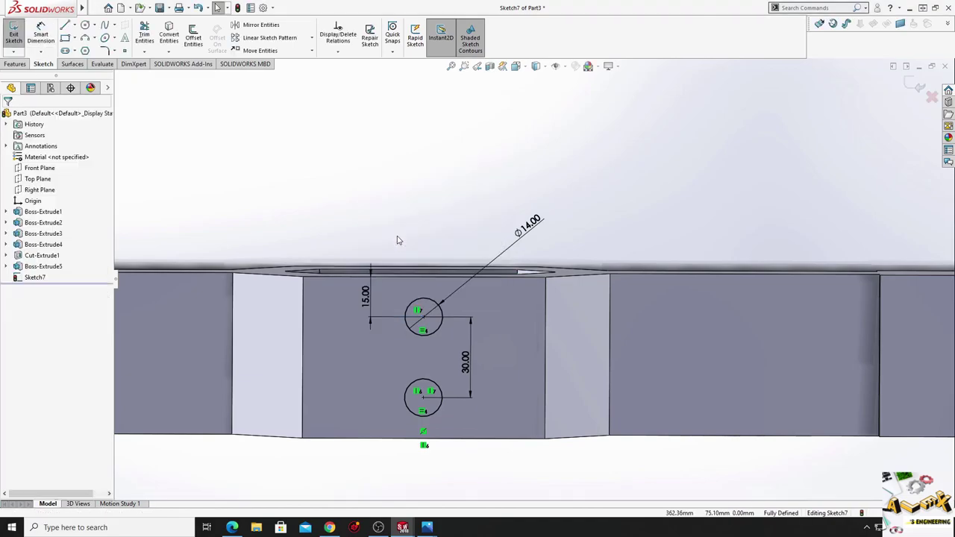
pyautogui.press('z')
pyautogui.press('z')
pyautogui.press('z')
pyautogui.press('z')
pyautogui.keyDown('ctrl'); pyautogui.moveTo(398, 240); pyautogui.dragTo(471, 287, button='middle'); pyautogui.keyUp('ctrl')
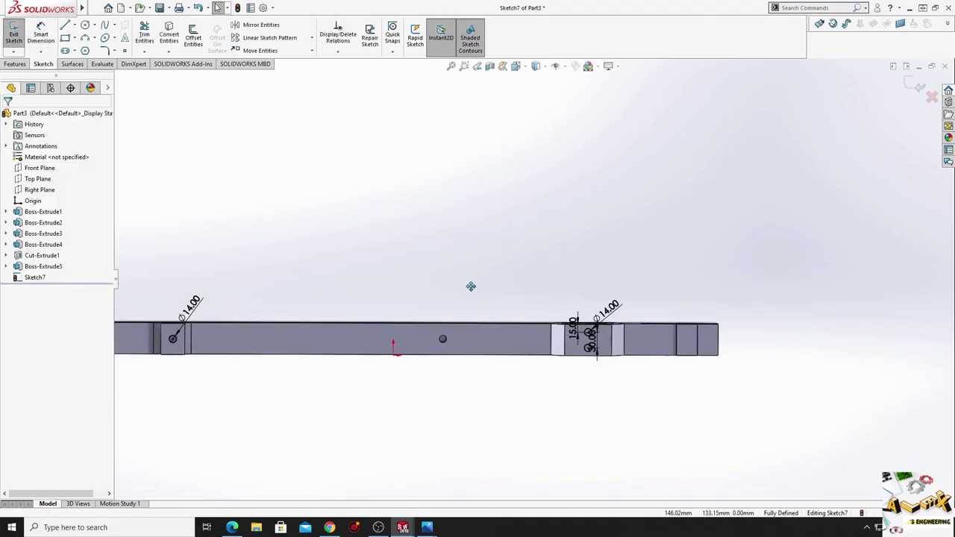
pyautogui.scroll(-3, 575, 323)
pyautogui.scroll(-2, 575, 321)
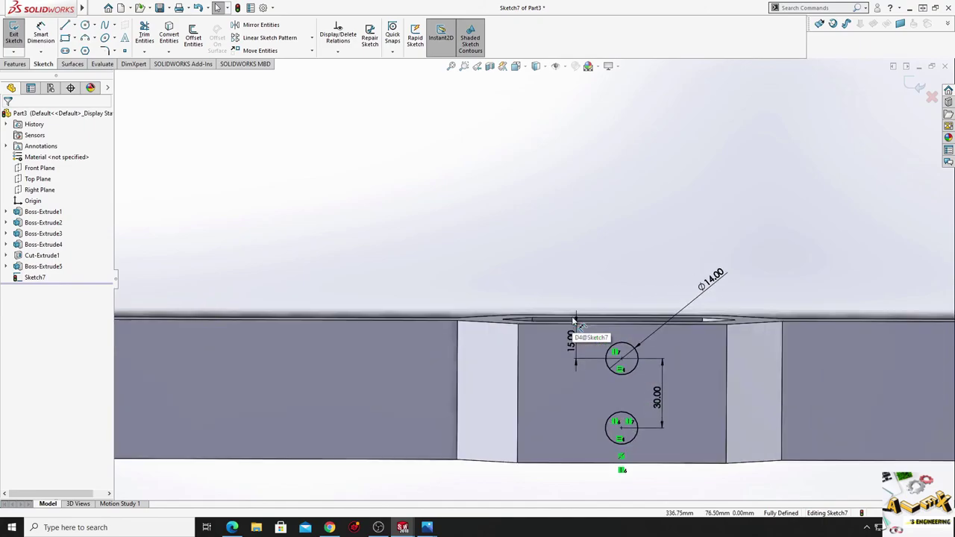
pyautogui.scroll(4, 575, 320)
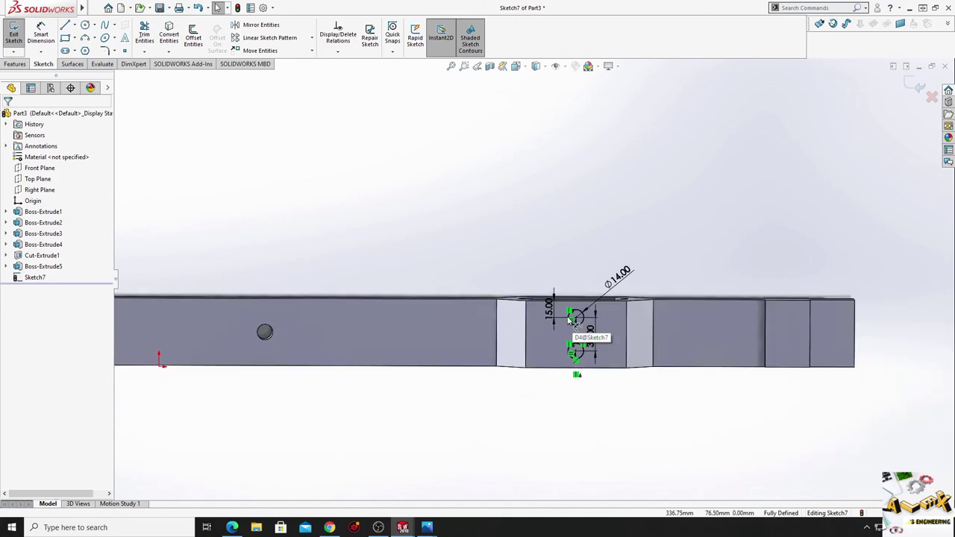
# Extrude-cut the two Ø14 circles of Sketch7 Through All as Cut-Extrude2.
pyautogui.click(17, 64)
pyautogui.moveTo(222, 154)
pyautogui.mouseDown(button='middle')
pyautogui.moveTo(283, 217)
pyautogui.moveTo(229, 156)
pyautogui.mouseUp(button='middle')
pyautogui.click(145, 41)
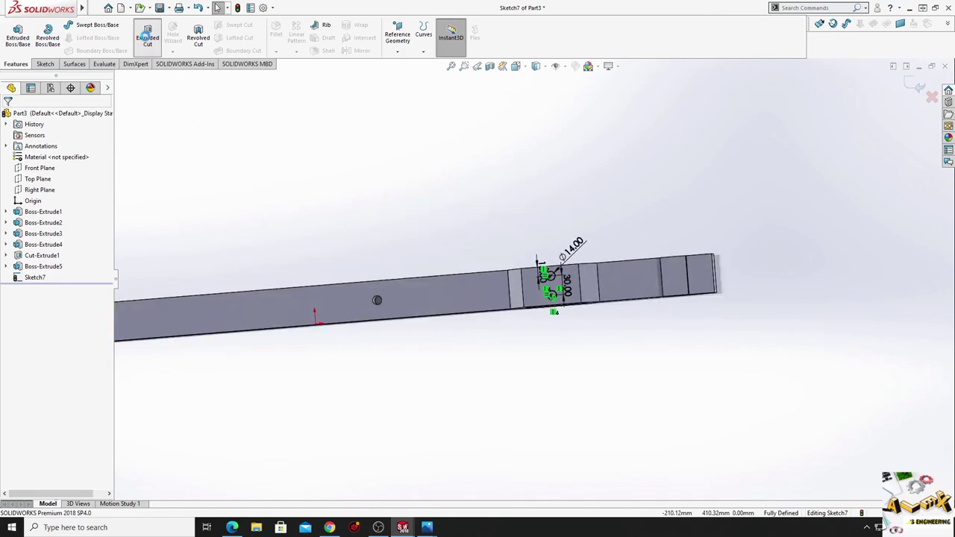
pyautogui.click(50, 179)
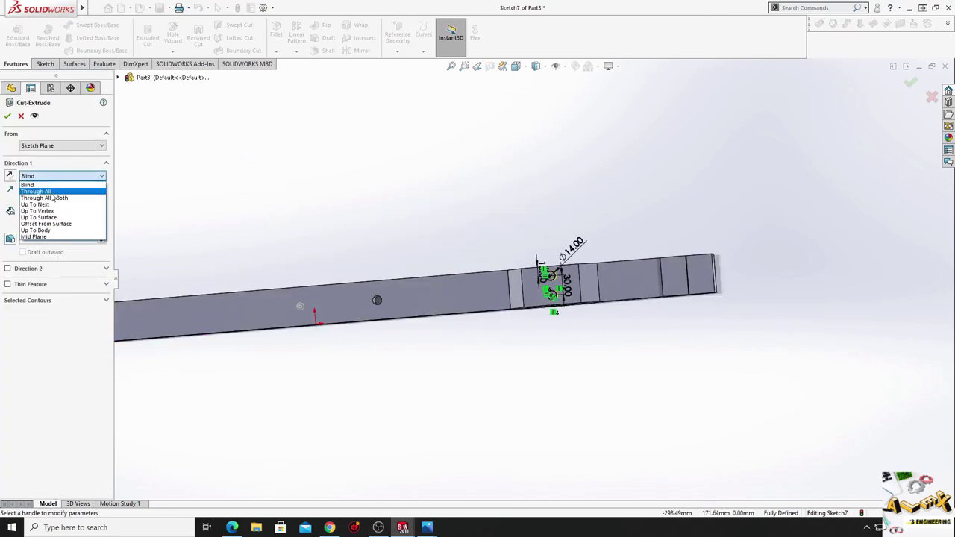
pyautogui.click(46, 187)
pyautogui.moveTo(318, 279)
pyautogui.mouseDown(button='middle')
pyautogui.moveTo(393, 376)
pyautogui.moveTo(282, 363)
pyautogui.moveTo(377, 378)
pyautogui.mouseUp(button='middle')
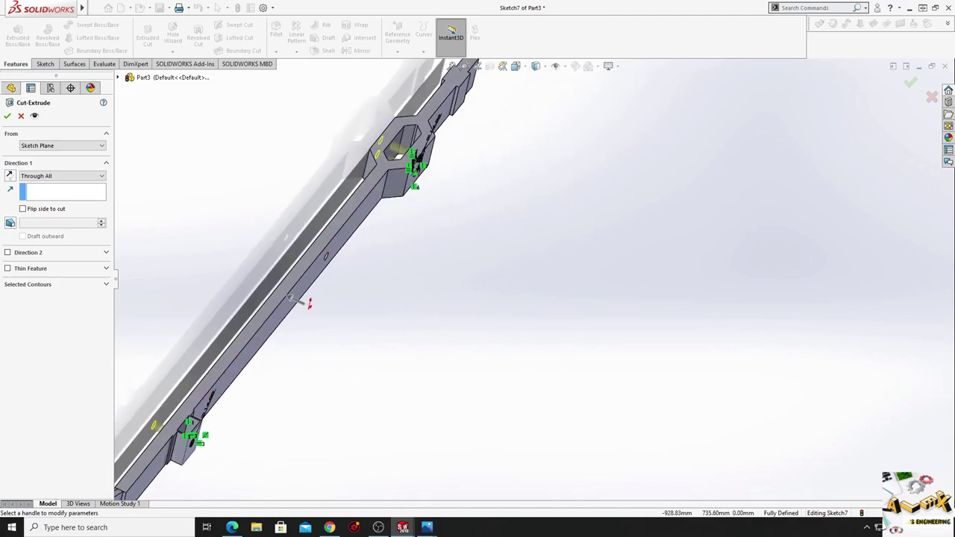
pyautogui.press('Return')
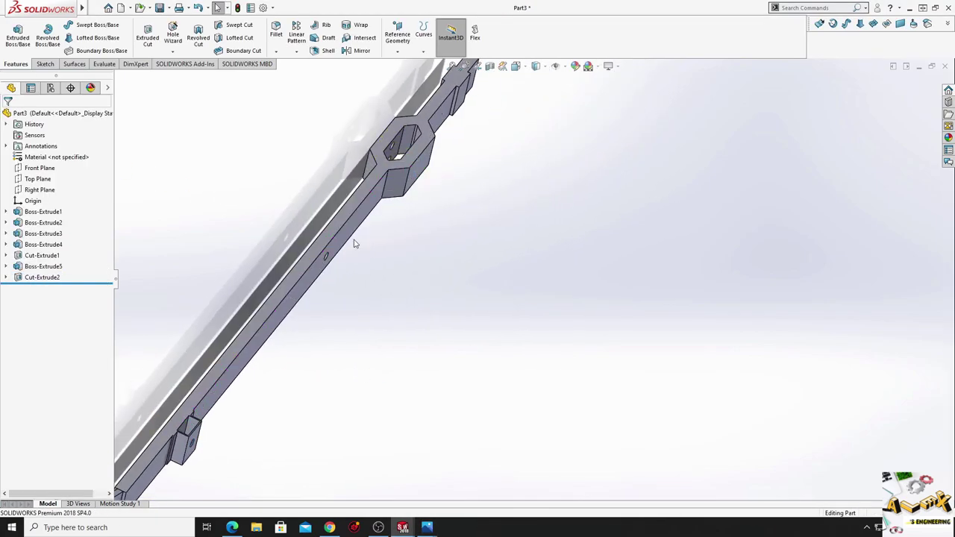
pyautogui.moveTo(355, 244); pyautogui.dragTo(309, 250, button='middle')
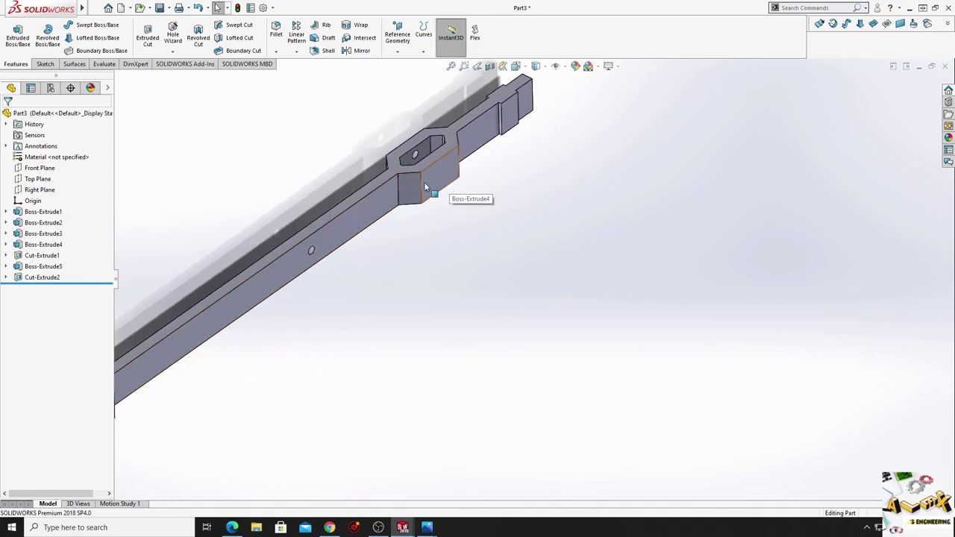
# Edit Cut-Extrude2 so its end condition becomes Through All - Both.
pyautogui.click(21, 280)
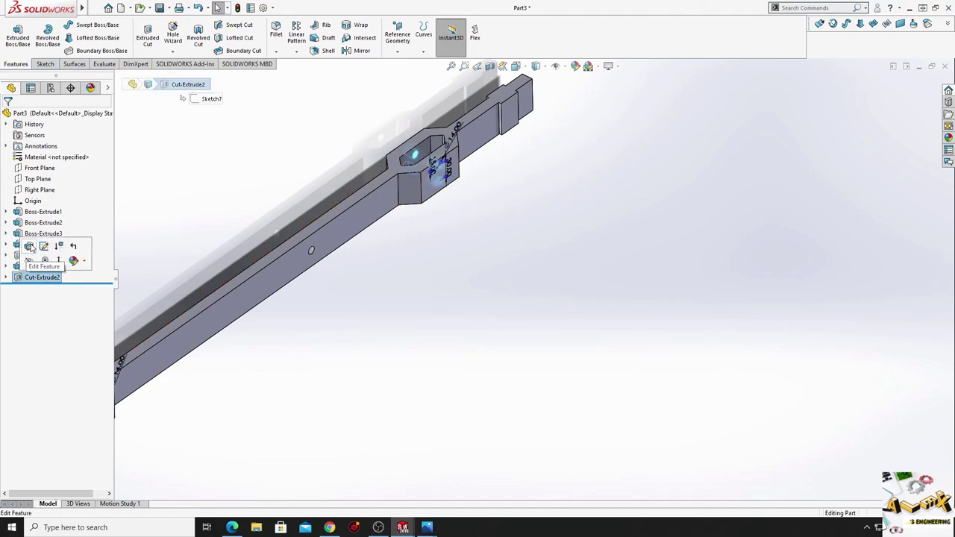
pyautogui.click(30, 246)
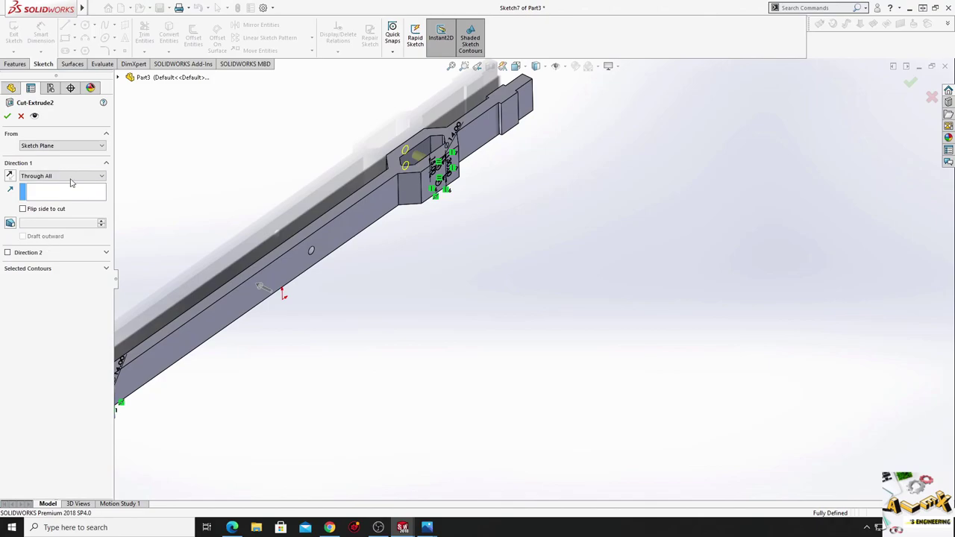
pyautogui.click(71, 177)
pyautogui.click(62, 196)
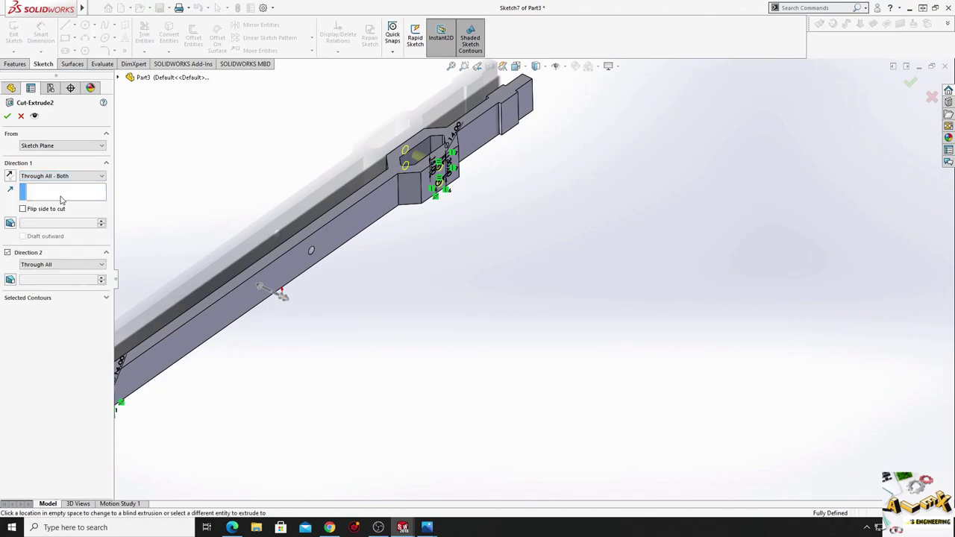
pyautogui.click(8, 117)
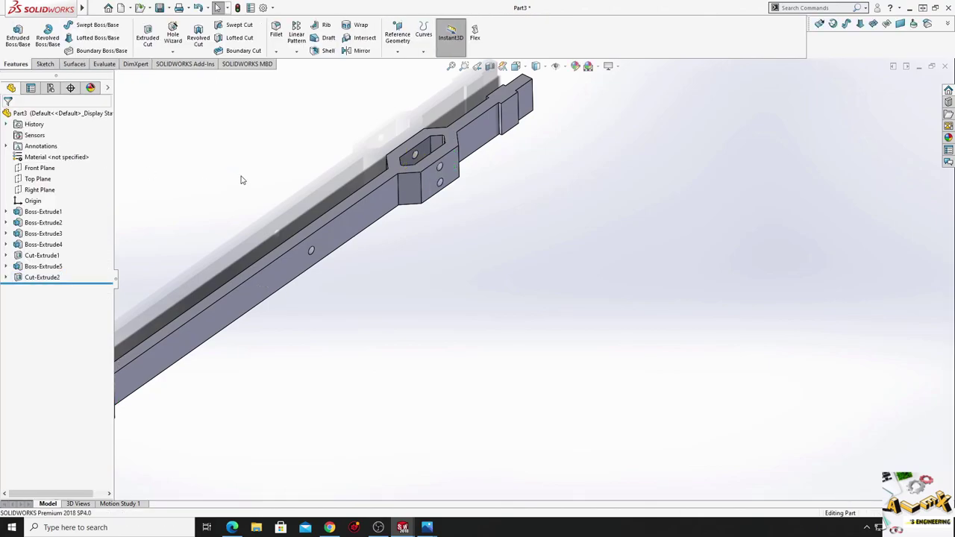
pyautogui.keyDown('ctrl'); pyautogui.moveTo(380, 291); pyautogui.dragTo(438, 308, button='middle'); pyautogui.keyUp('ctrl')
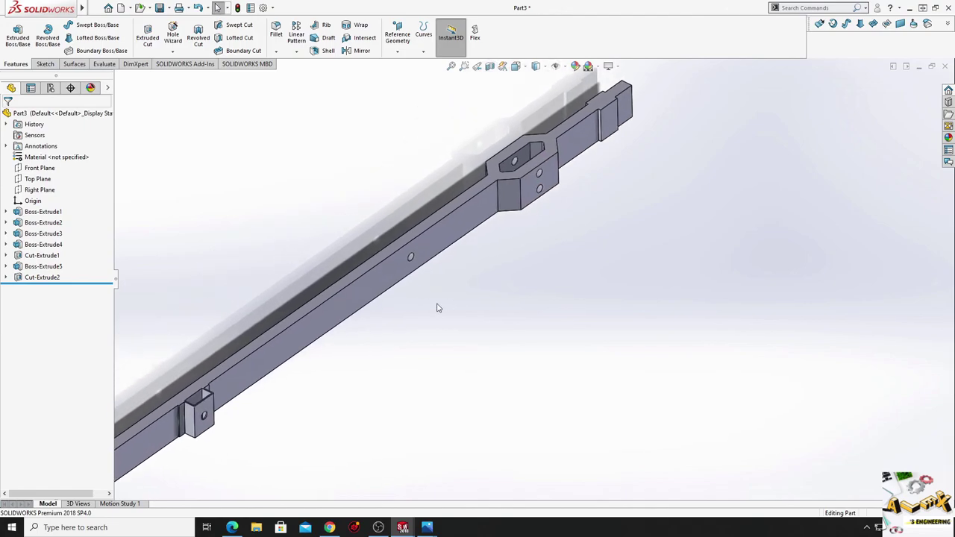
pyautogui.moveTo(468, 261)
pyautogui.mouseDown(button='middle')
pyautogui.moveTo(473, 318)
pyautogui.moveTo(482, 294)
pyautogui.mouseUp(button='middle')
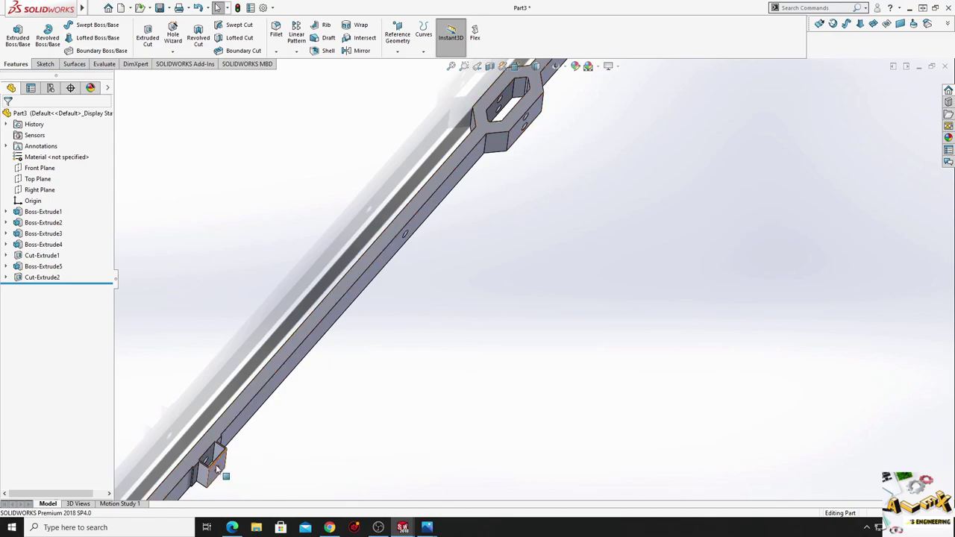
pyautogui.moveTo(243, 452); pyautogui.dragTo(329, 443, button='middle')
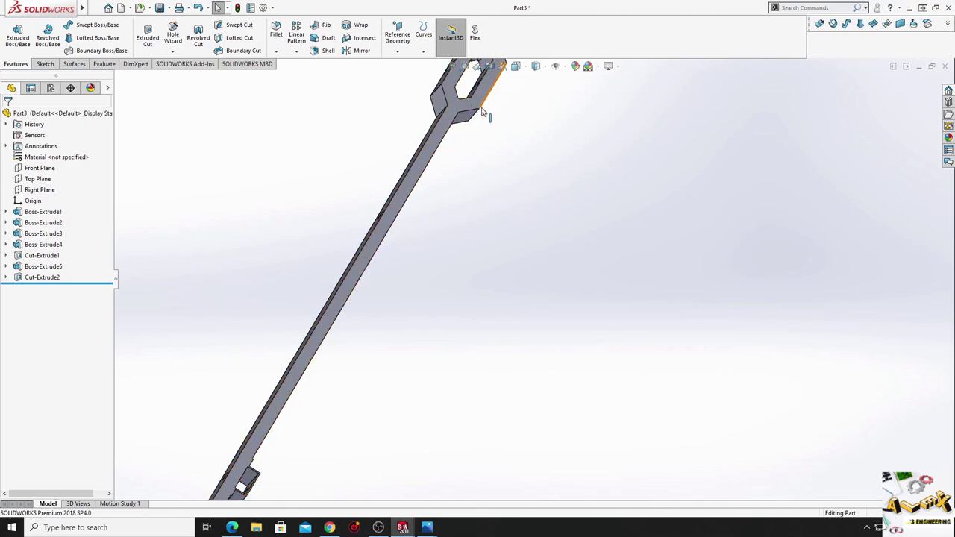
pyautogui.moveTo(482, 112); pyautogui.dragTo(492, 120, button='middle')
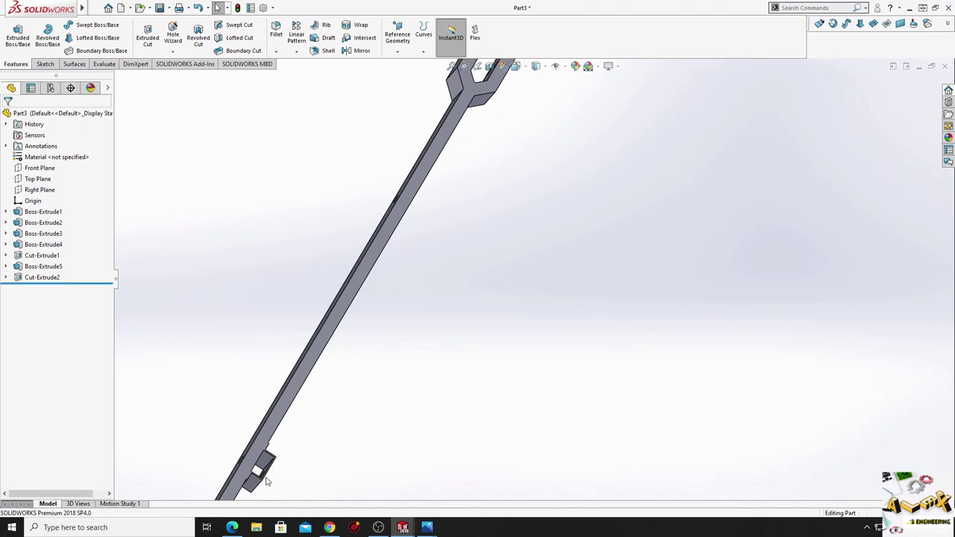
pyautogui.moveTo(274, 470); pyautogui.dragTo(283, 306, button='middle')
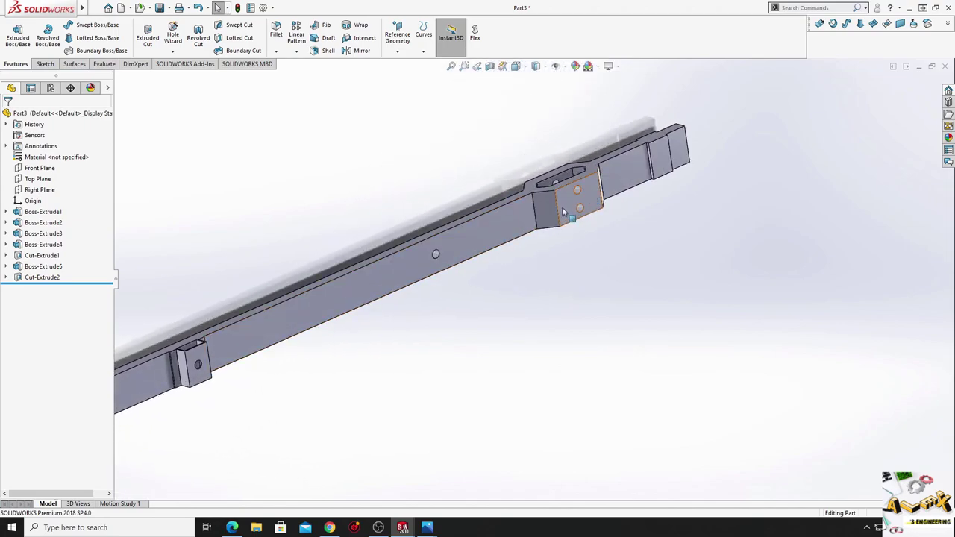
pyautogui.moveTo(551, 230)
pyautogui.mouseDown(button='middle')
pyautogui.moveTo(378, 365)
pyautogui.moveTo(326, 335)
pyautogui.moveTo(392, 361)
pyautogui.moveTo(346, 390)
pyautogui.moveTo(352, 437)
pyautogui.moveTo(396, 415)
pyautogui.moveTo(364, 378)
pyautogui.moveTo(365, 356)
pyautogui.moveTo(314, 396)
pyautogui.moveTo(309, 380)
pyautogui.moveTo(334, 343)
pyautogui.moveTo(512, 360)
pyautogui.moveTo(448, 358)
pyautogui.moveTo(405, 382)
pyautogui.moveTo(415, 411)
pyautogui.mouseUp(button='middle')
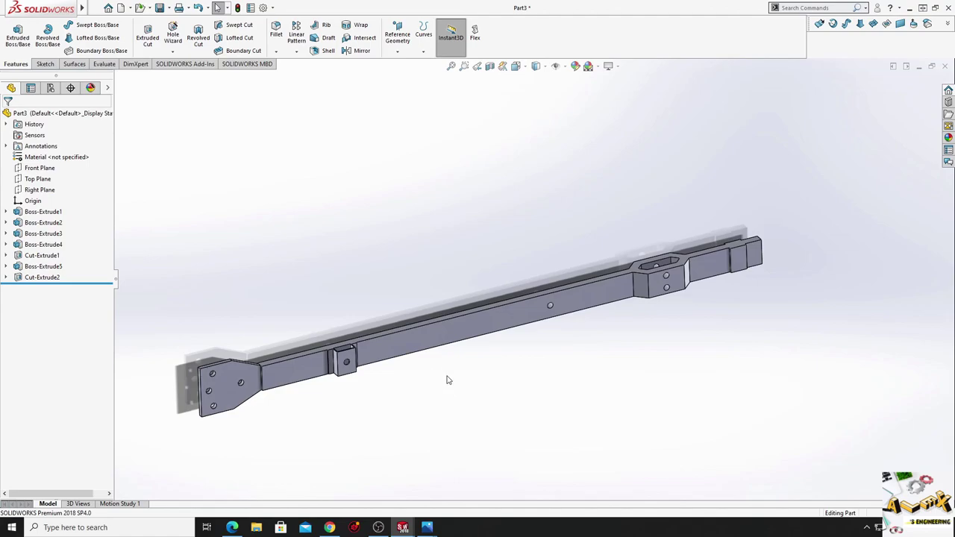
pyautogui.moveTo(447, 380)
pyautogui.mouseDown(button='middle')
pyautogui.moveTo(452, 314)
pyautogui.moveTo(479, 347)
pyautogui.moveTo(438, 351)
pyautogui.mouseUp(button='middle')
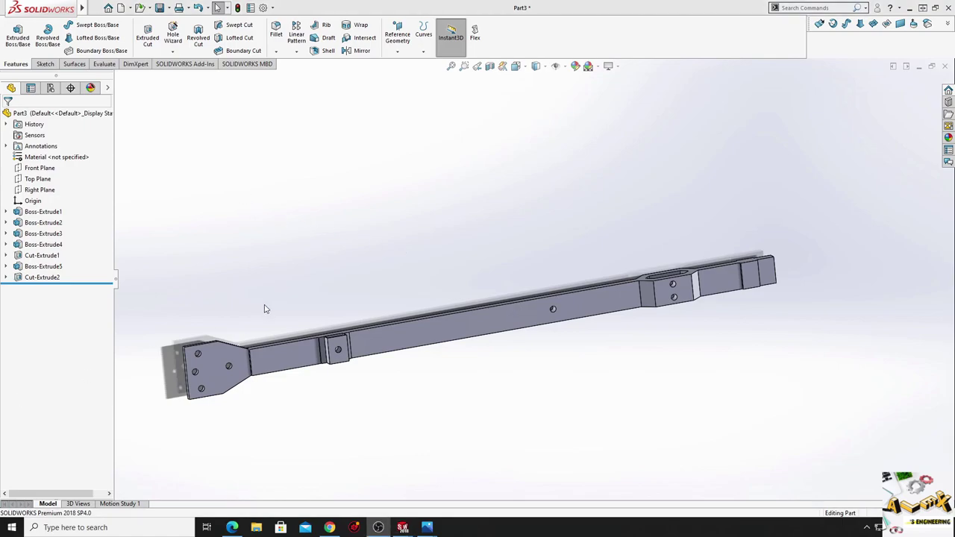
pyautogui.moveTo(264, 306)
pyautogui.mouseDown(button='middle')
pyautogui.moveTo(298, 324)
pyautogui.moveTo(307, 352)
pyautogui.moveTo(282, 331)
pyautogui.moveTo(257, 271)
pyautogui.mouseUp(button='middle')
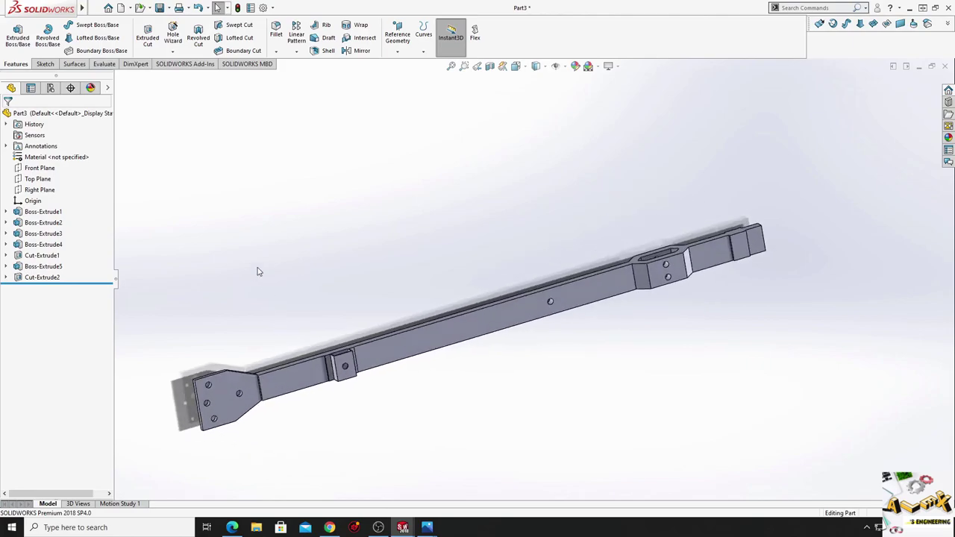
# Save the untitled Part3 as 'Central axis.SLDPRT'.
pyautogui.hotkey('ctrl', 's')
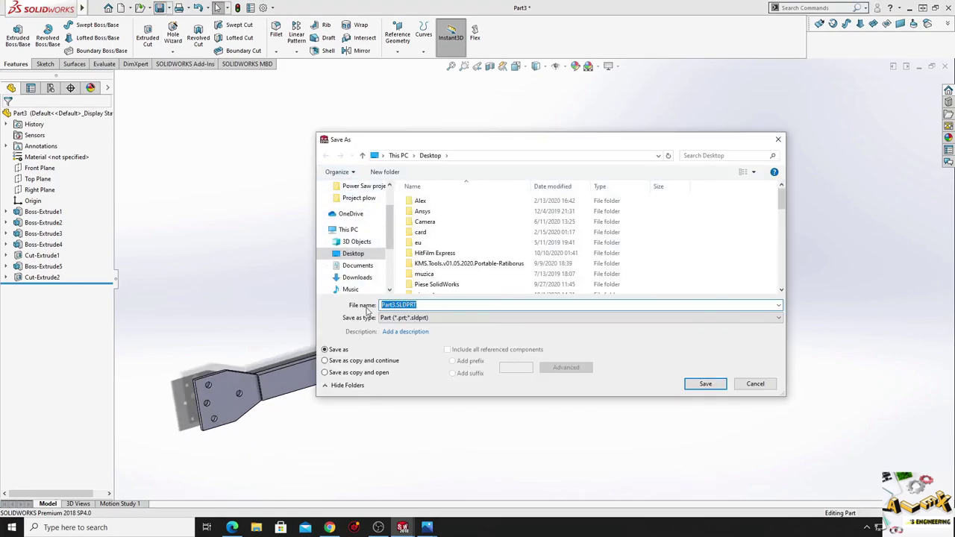
pyautogui.write('C')
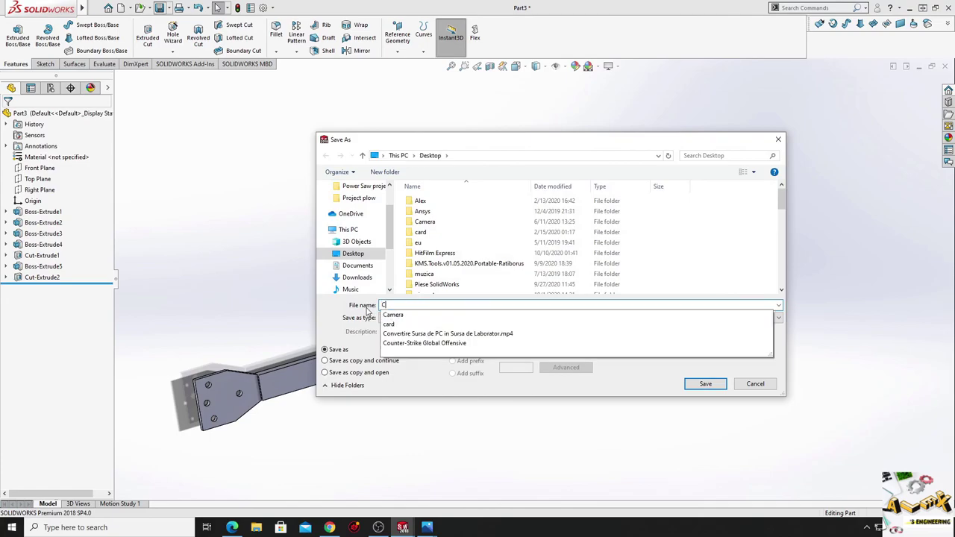
pyautogui.write('entral axis')
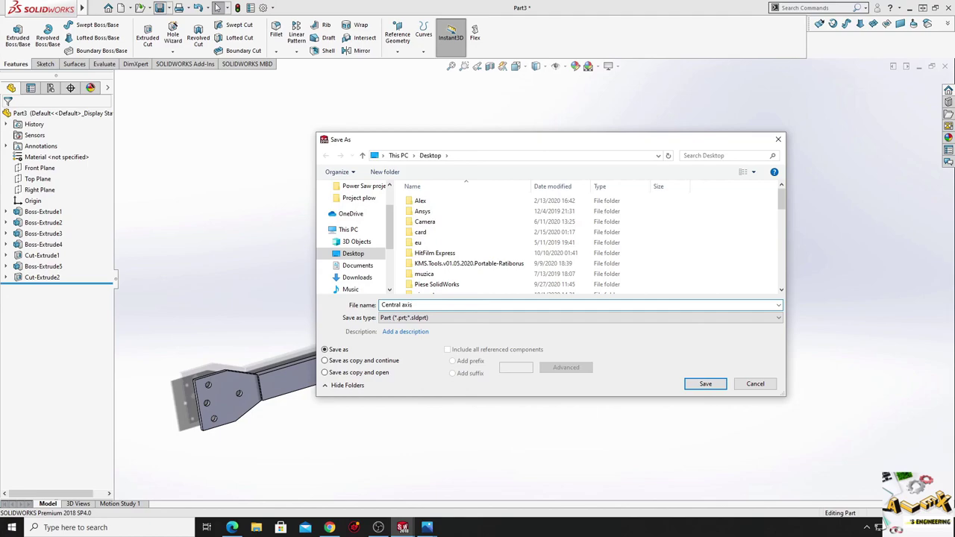
pyautogui.click(704, 383)
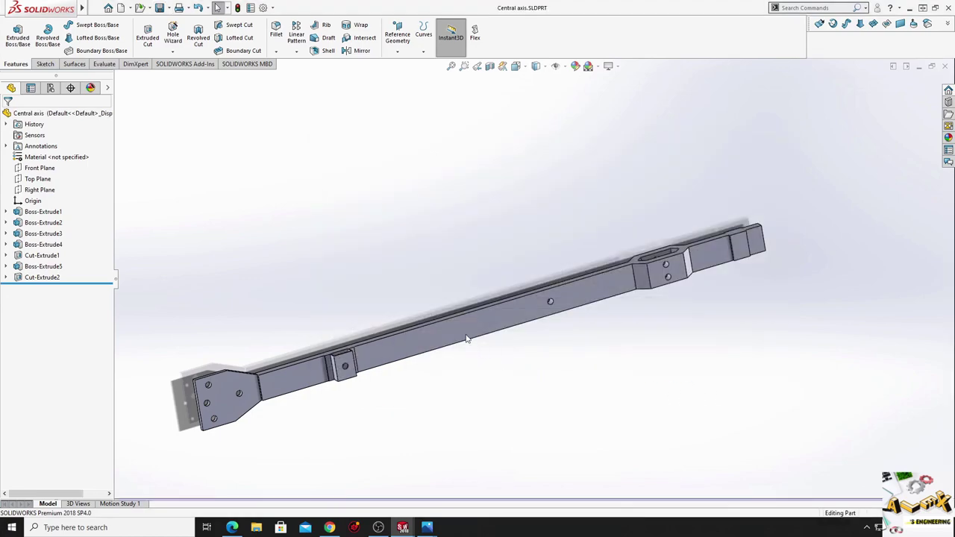